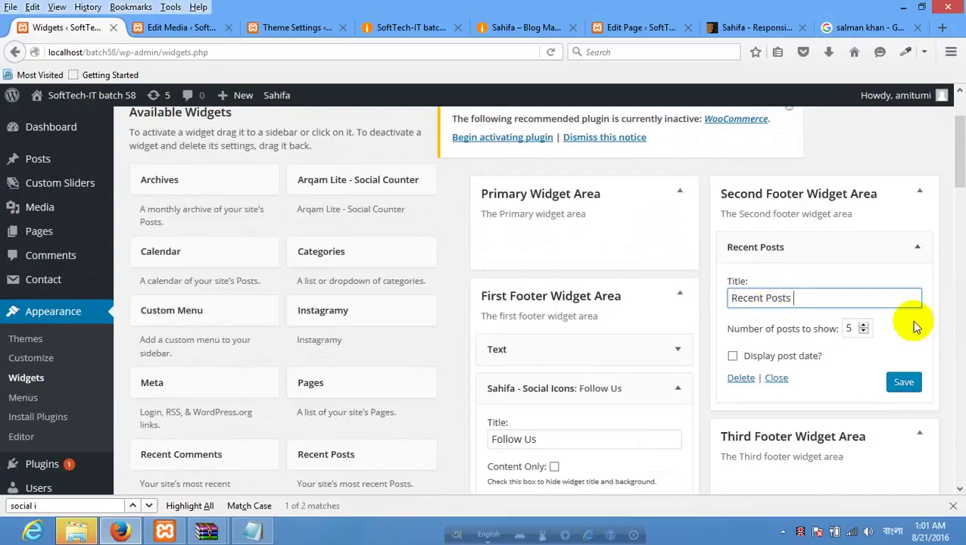
# Set the Recent Posts widget in the Second Footer Widget Area to show 3 posts with the post date, and save it.
pyautogui.click(501, 27)
pyautogui.click(86, 29)
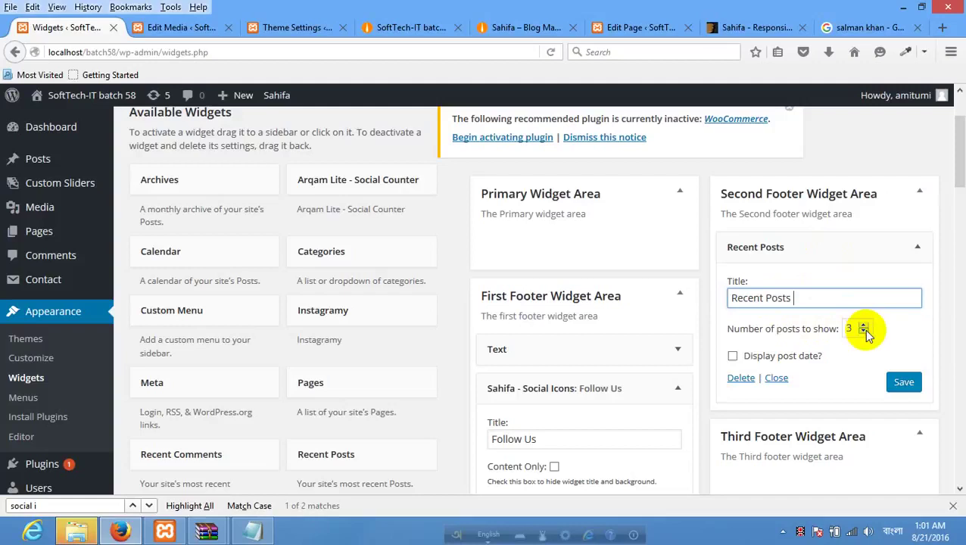
pyautogui.click(749, 360)
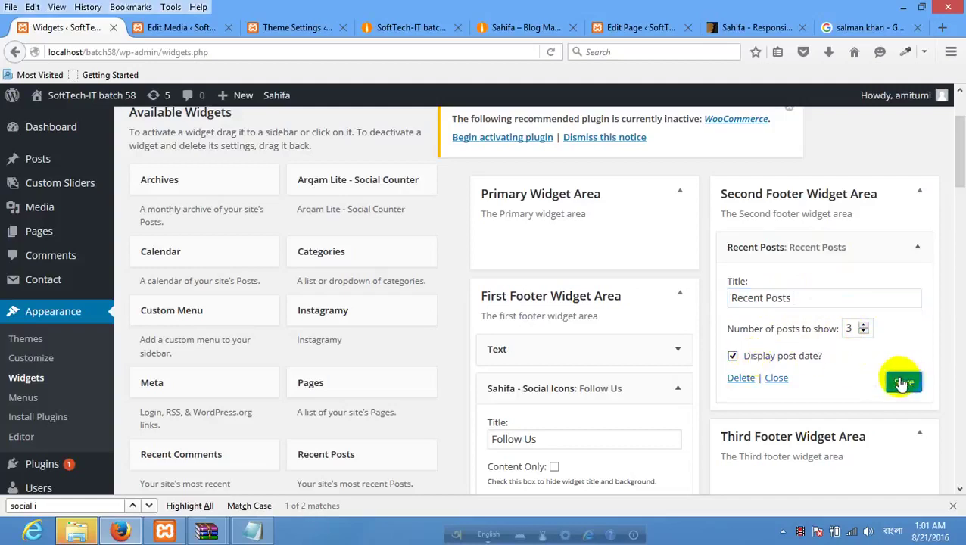
# Reload the local site's front page to check the Recent Posts column in the footer.
pyautogui.click(261, 27)
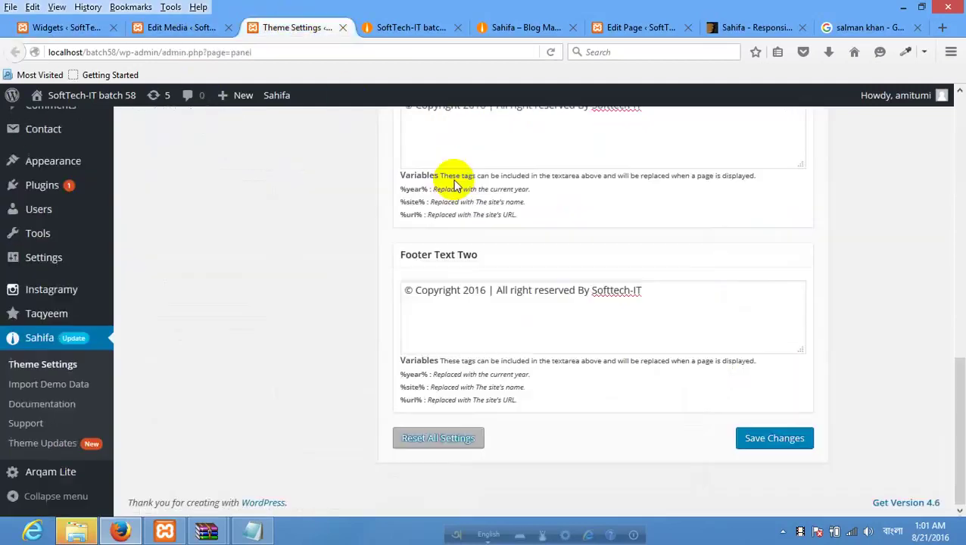
pyautogui.click(420, 29)
pyautogui.rightClick(335, 237)
pyautogui.click(406, 240)
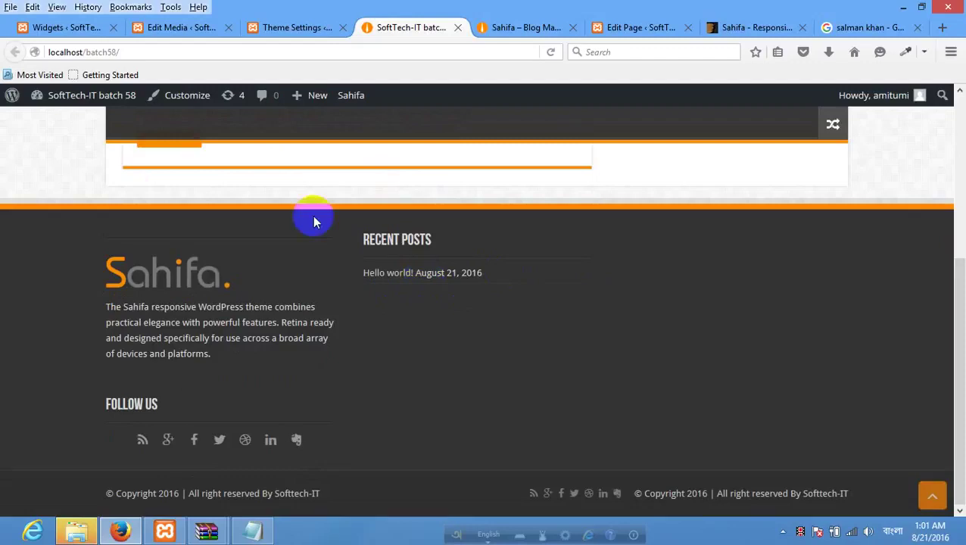
# Examine the third footer column on the Sahifa demo site for comparison.
pyautogui.click(497, 27)
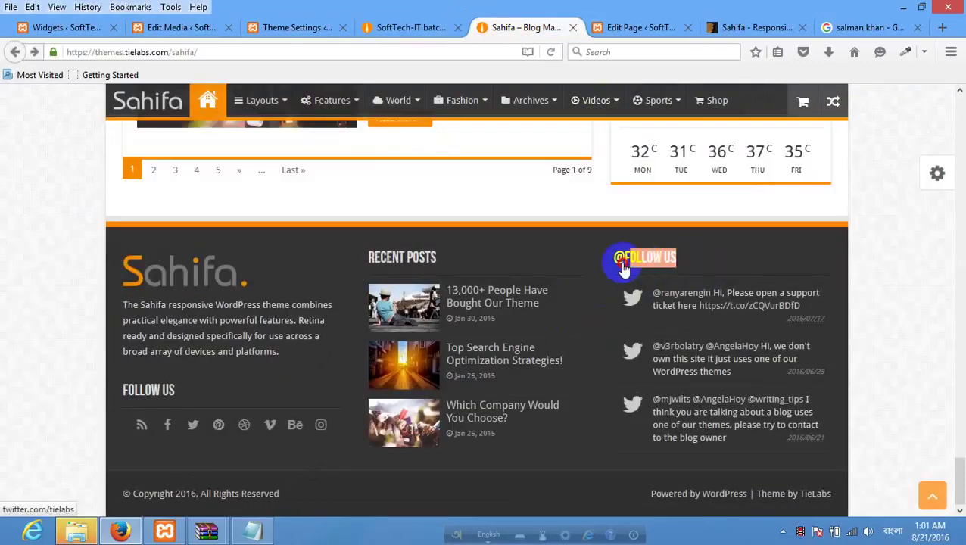
pyautogui.rightClick(636, 261)
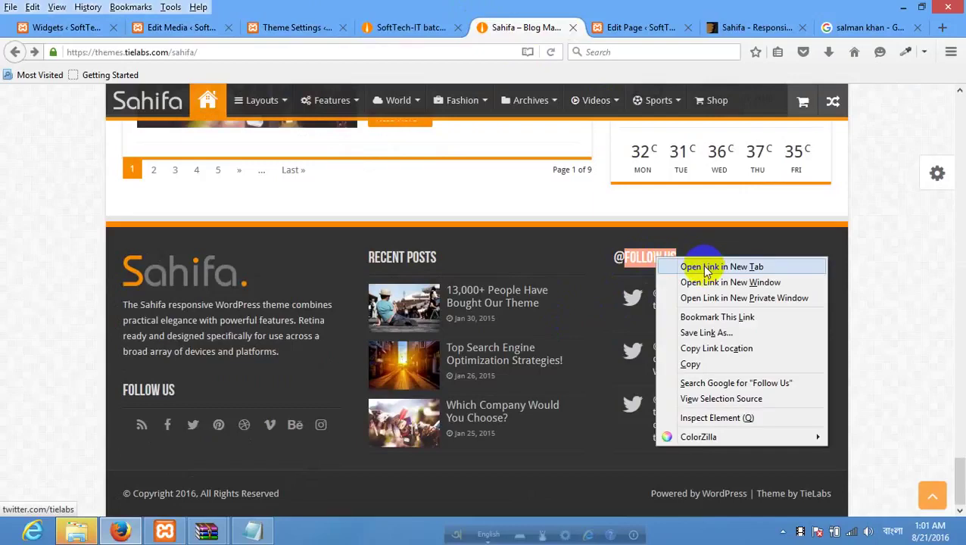
pyautogui.click(474, 262)
pyautogui.moveTo(658, 100)
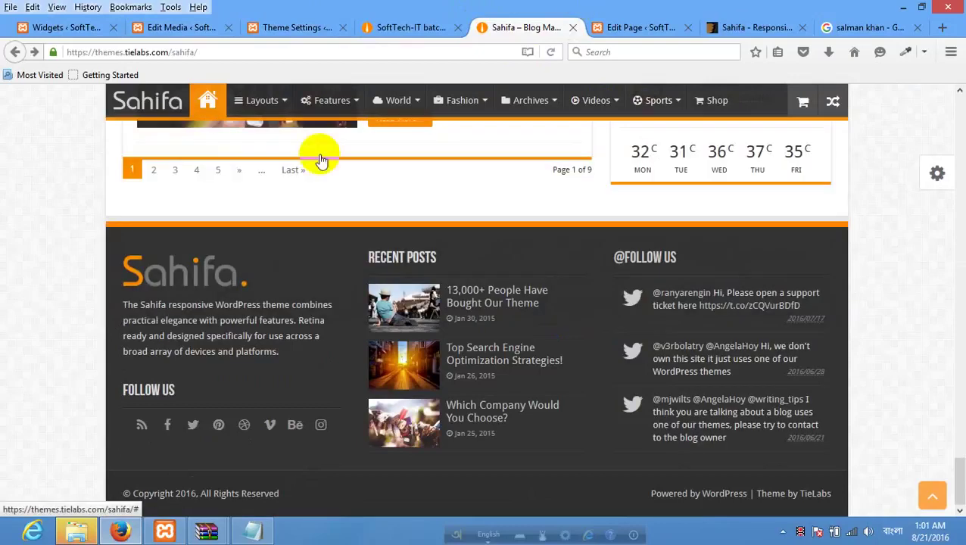
# Return to the Widgets page and look through the available widgets for one to use in the third footer area.
pyautogui.click(85, 27)
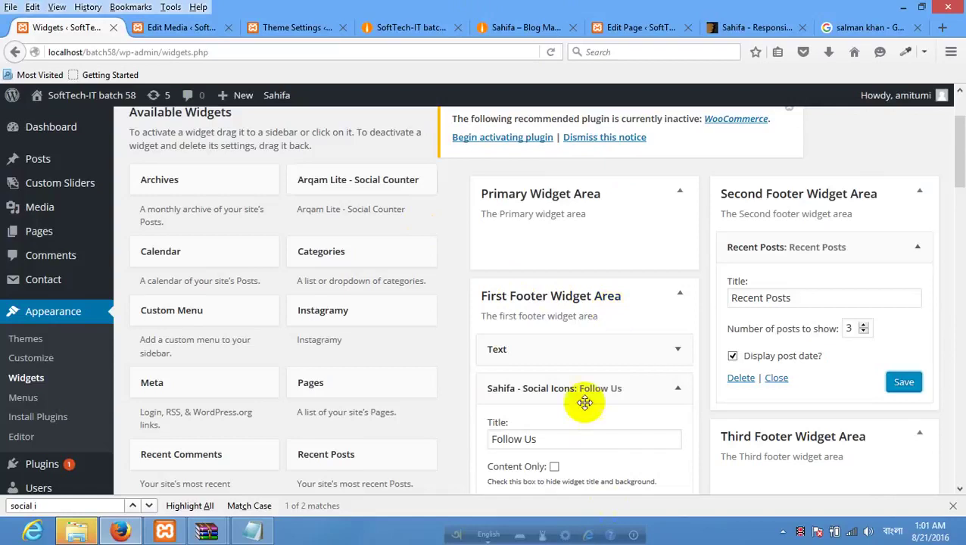
pyautogui.scroll(-5, 616, 394)
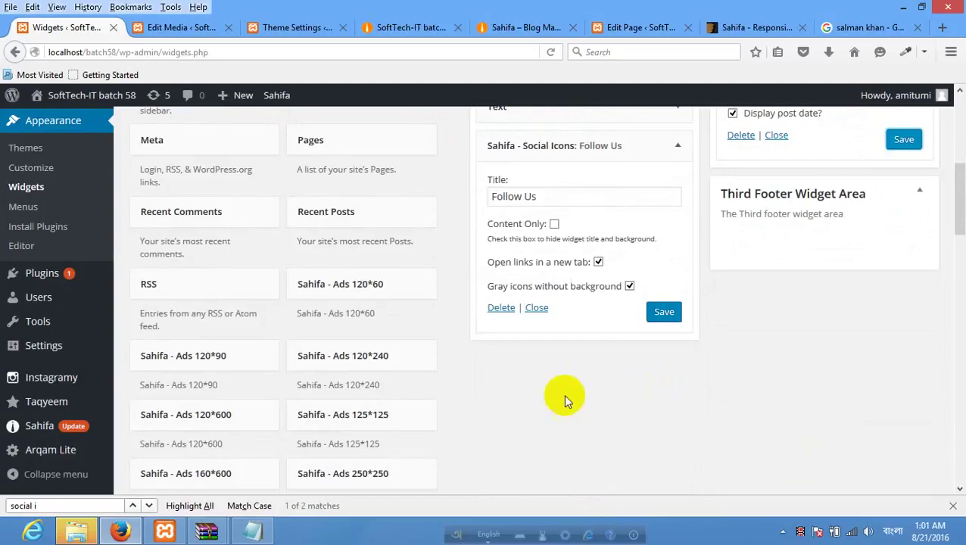
pyautogui.scroll(-10, 563, 393)
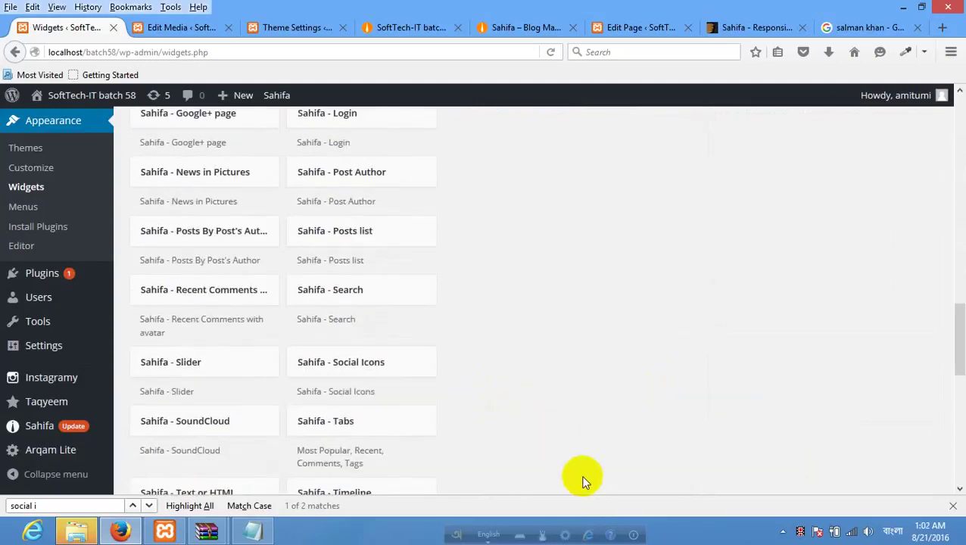
pyautogui.scroll(-3, 498, 441)
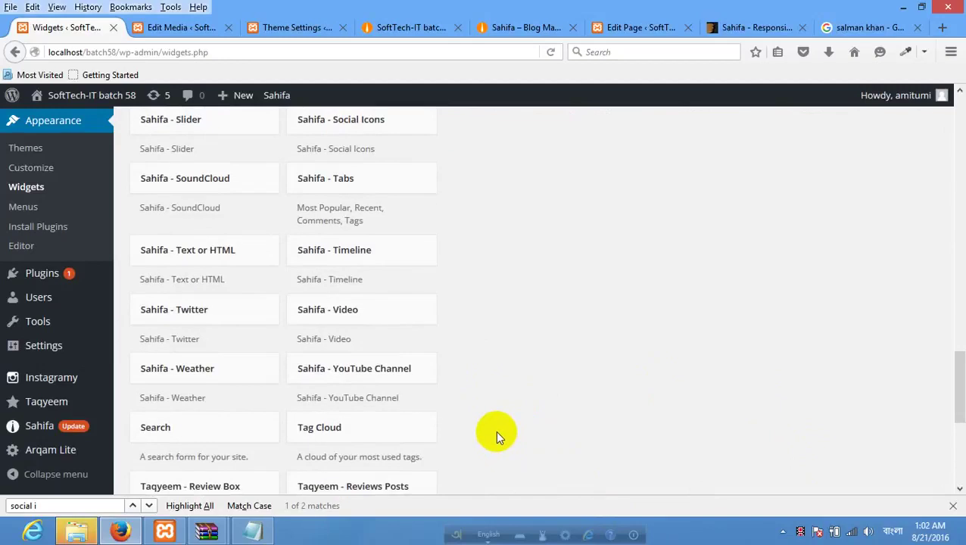
pyautogui.scroll(-2, 417, 400)
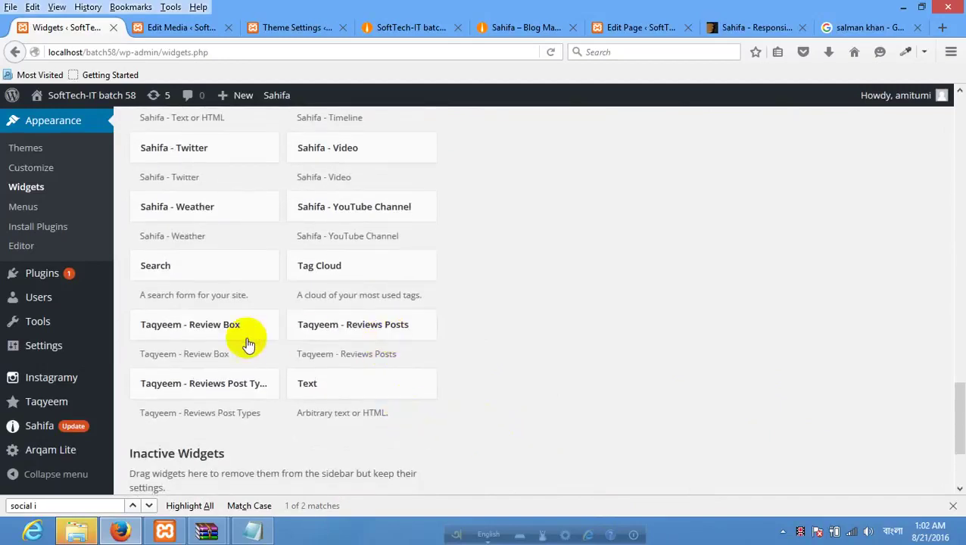
pyautogui.scroll(1, 366, 344)
pyautogui.scroll(1, 365, 344)
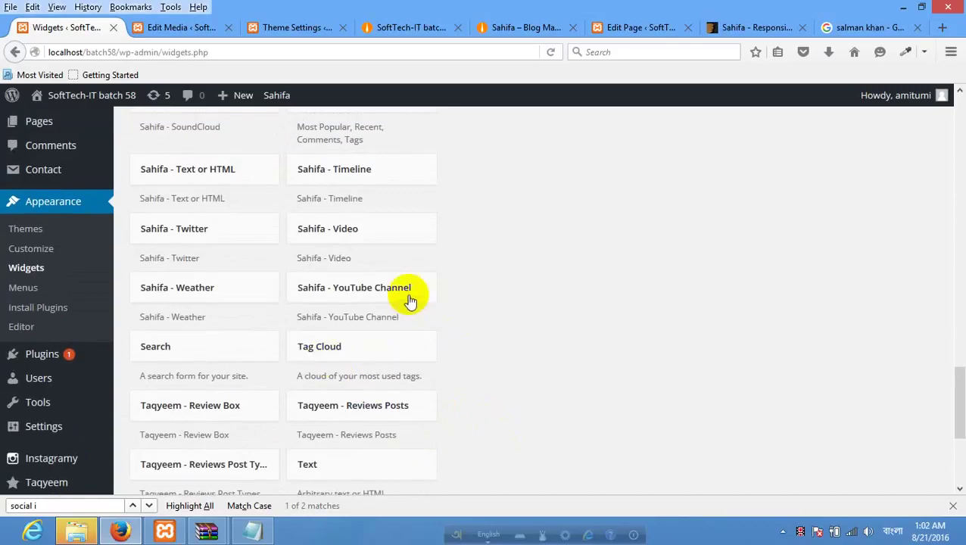
pyautogui.scroll(-1, 268, 303)
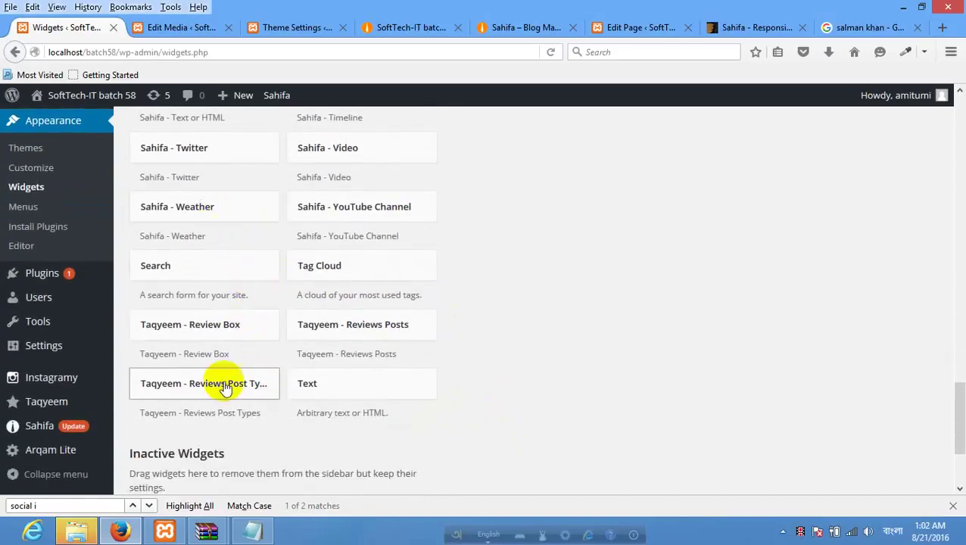
pyautogui.scroll(3, 318, 335)
pyautogui.scroll(3, 316, 334)
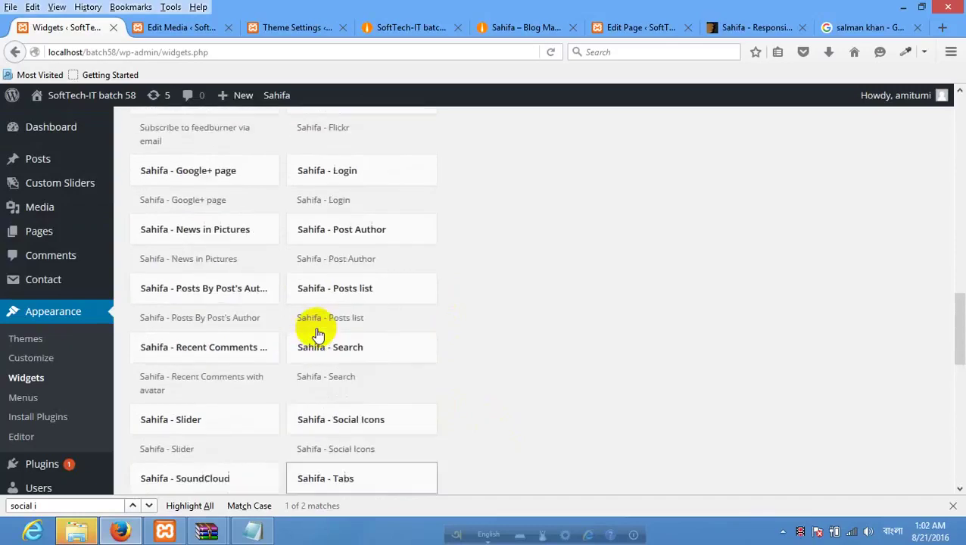
pyautogui.scroll(4, 316, 334)
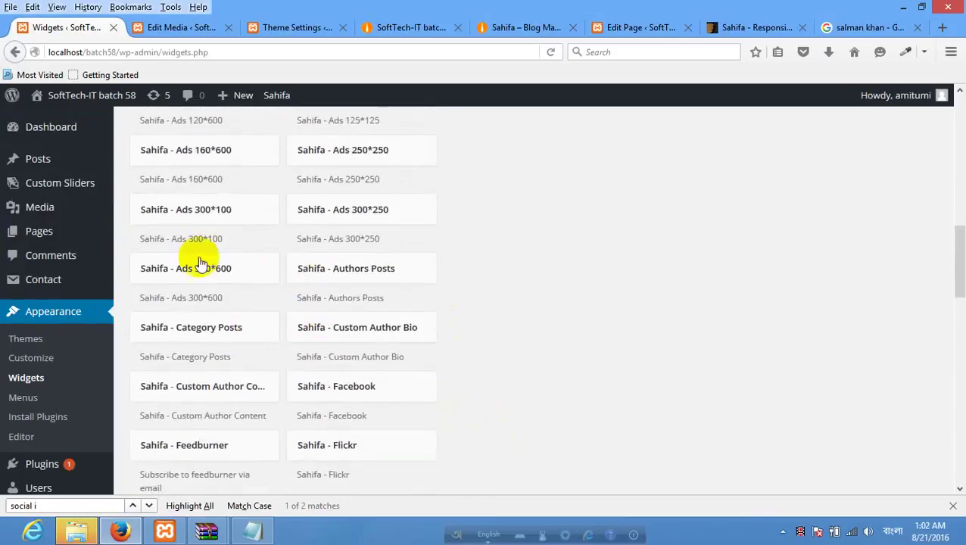
pyautogui.scroll(6, 291, 276)
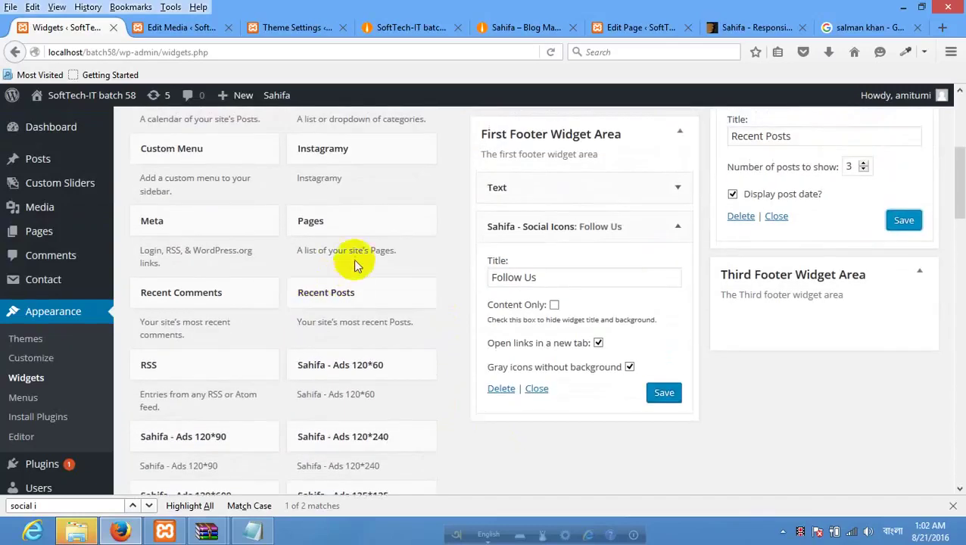
pyautogui.scroll(1, 288, 250)
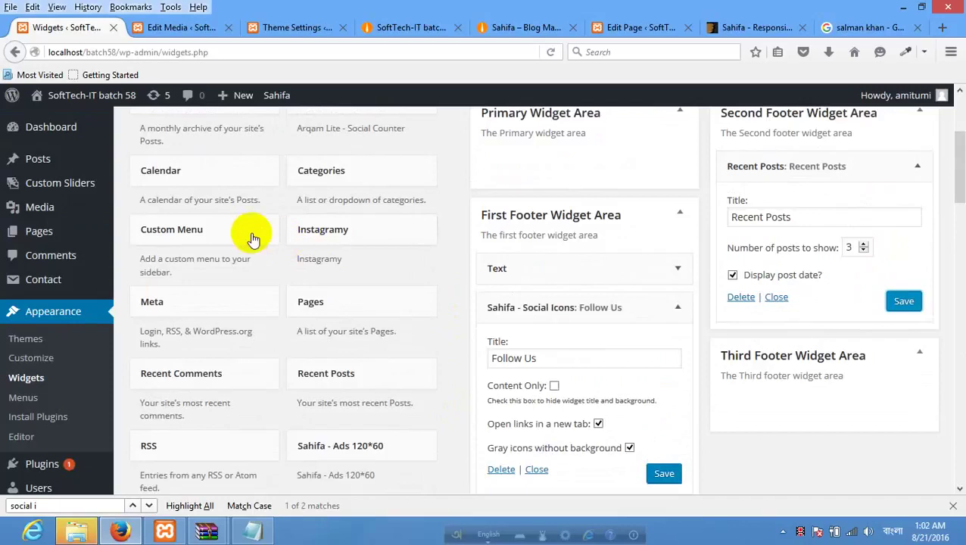
# Add the Calendar widget to the Third Footer Widget Area.
pyautogui.click(244, 181)
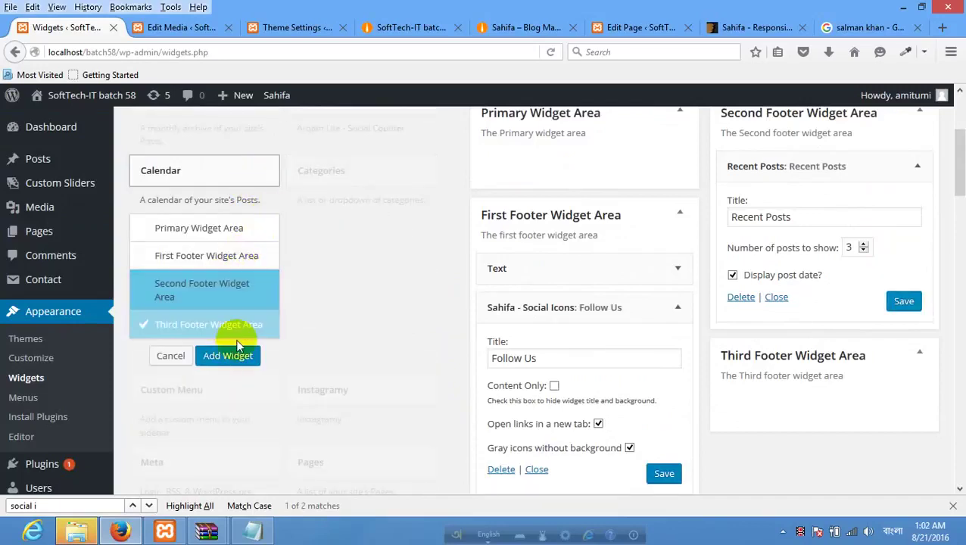
pyautogui.click(231, 326)
pyautogui.click(227, 355)
pyautogui.scroll(-3, 756, 368)
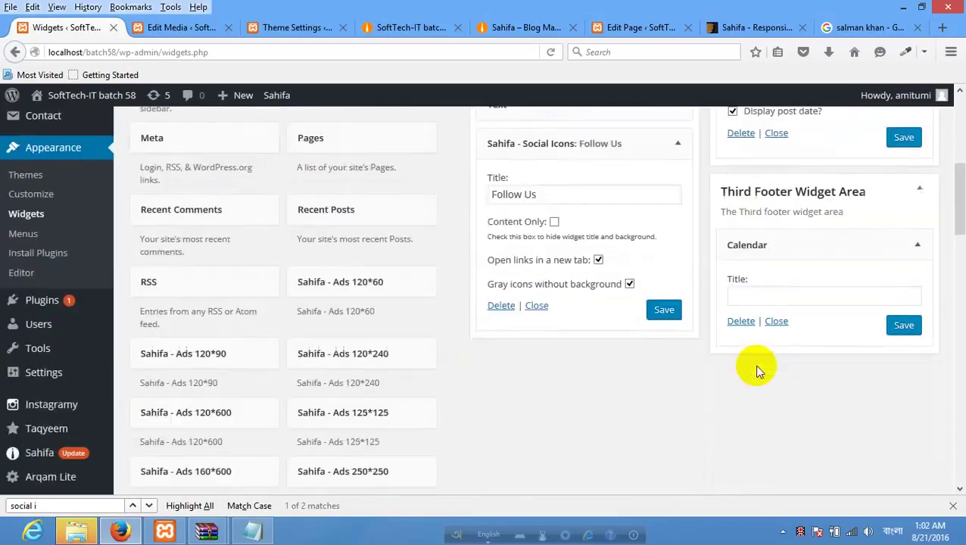
pyautogui.click(778, 221)
# Reload the local site's front page and review its footer columns and header.
pyautogui.click(388, 25)
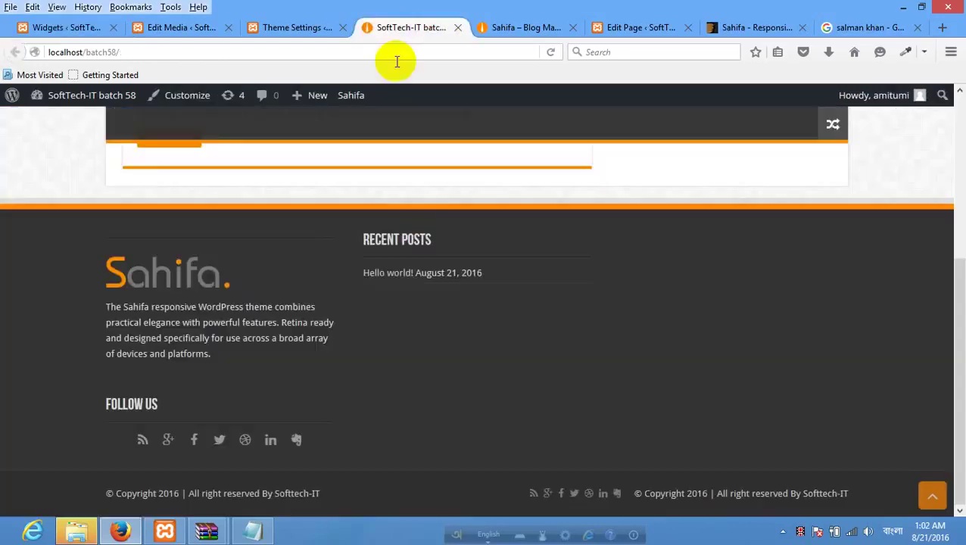
pyautogui.rightClick(409, 306)
pyautogui.click(493, 321)
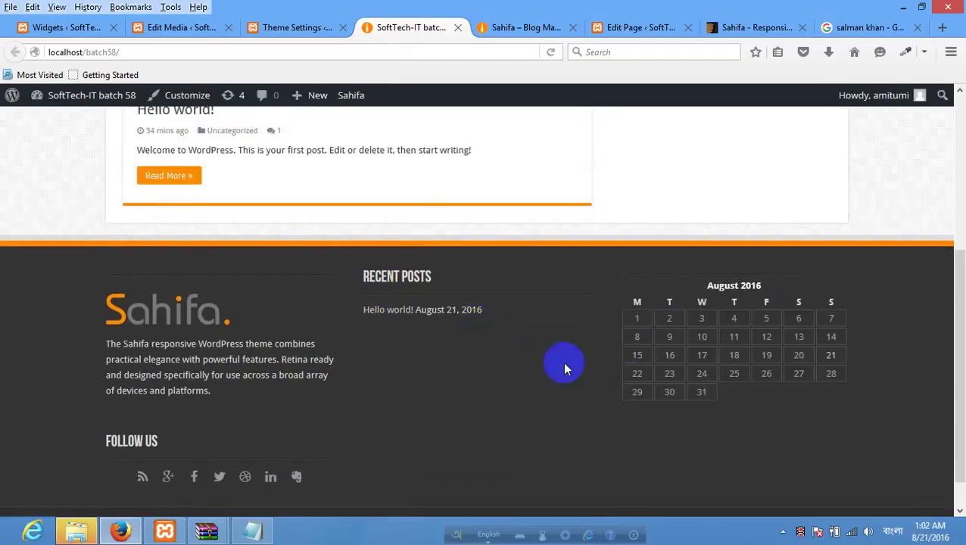
pyautogui.scroll(5, 454, 332)
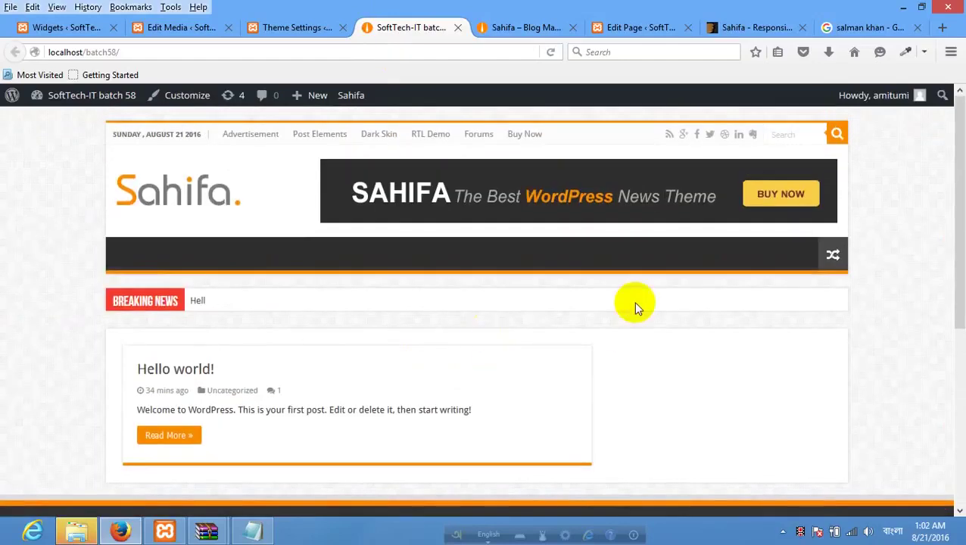
pyautogui.scroll(-5, 586, 328)
pyautogui.scroll(5, 586, 326)
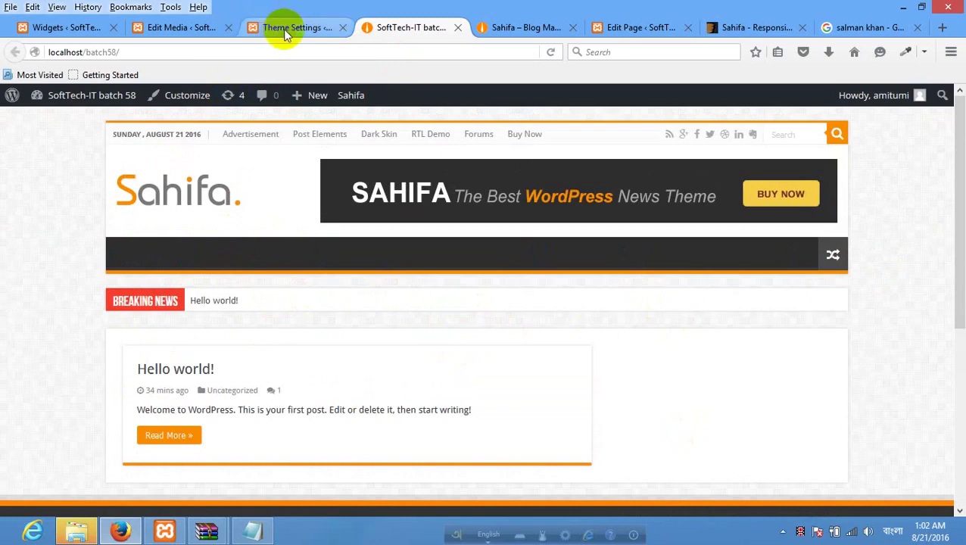
# Examine the main navigation menu at the head of the Sahifa demo site.
pyautogui.click(535, 29)
pyautogui.moveTo(216, 216)
pyautogui.scroll(10, 216, 216)
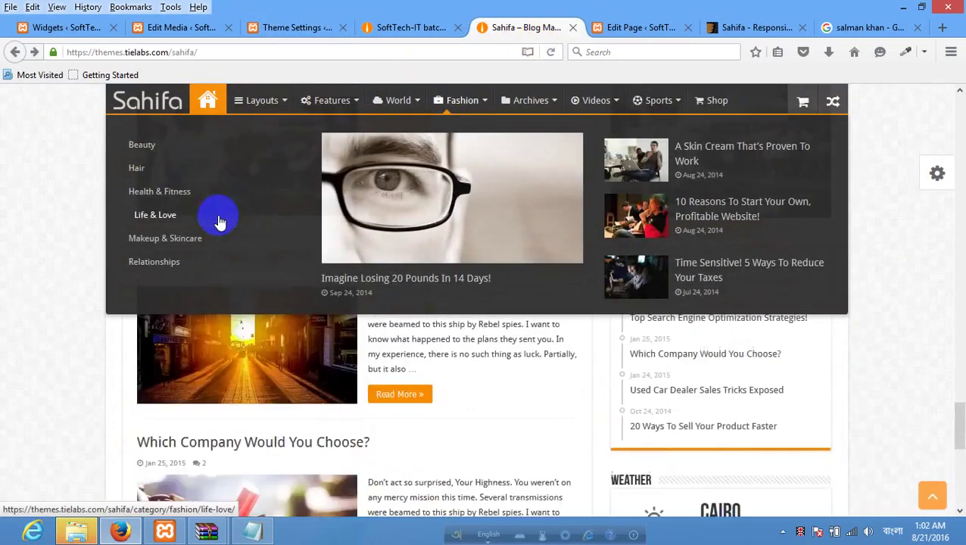
pyautogui.scroll(6, 113, 233)
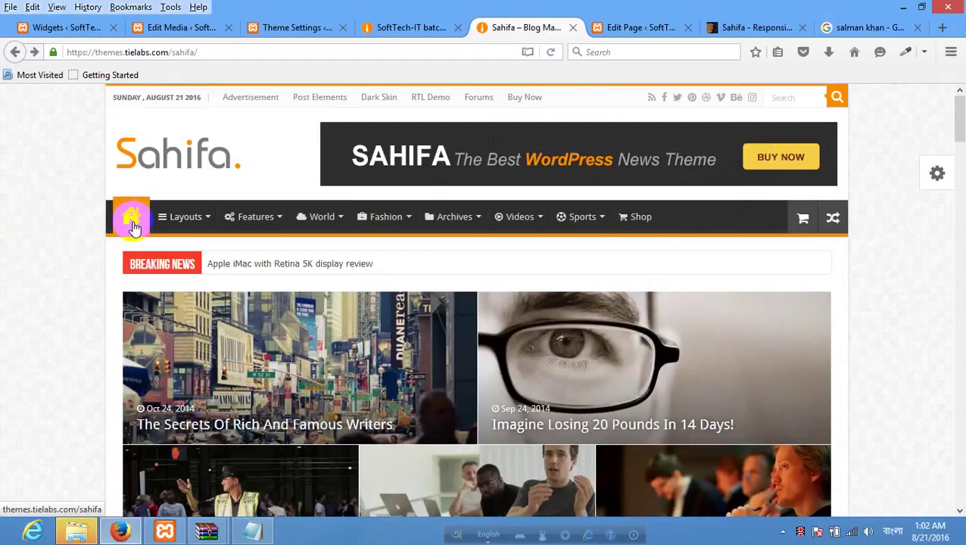
pyautogui.click(183, 30)
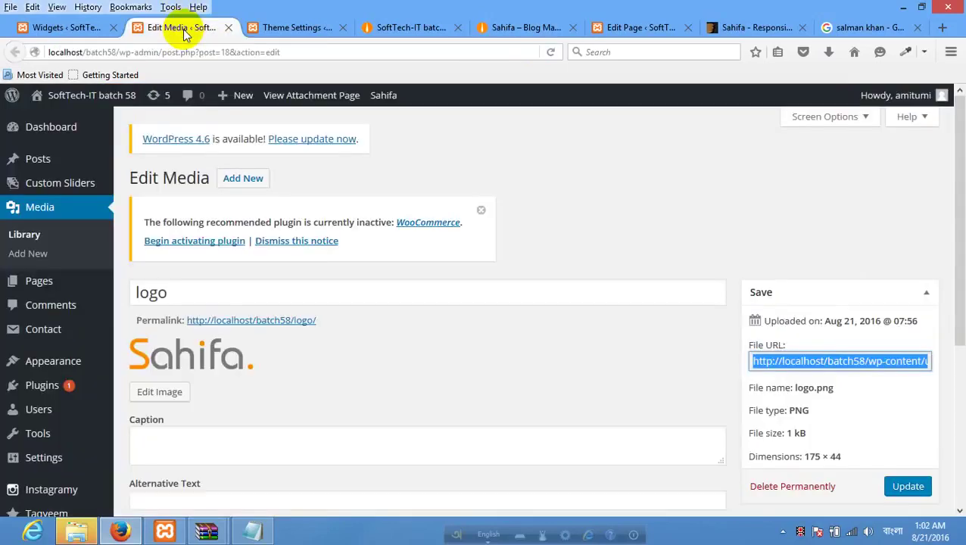
pyautogui.click(496, 30)
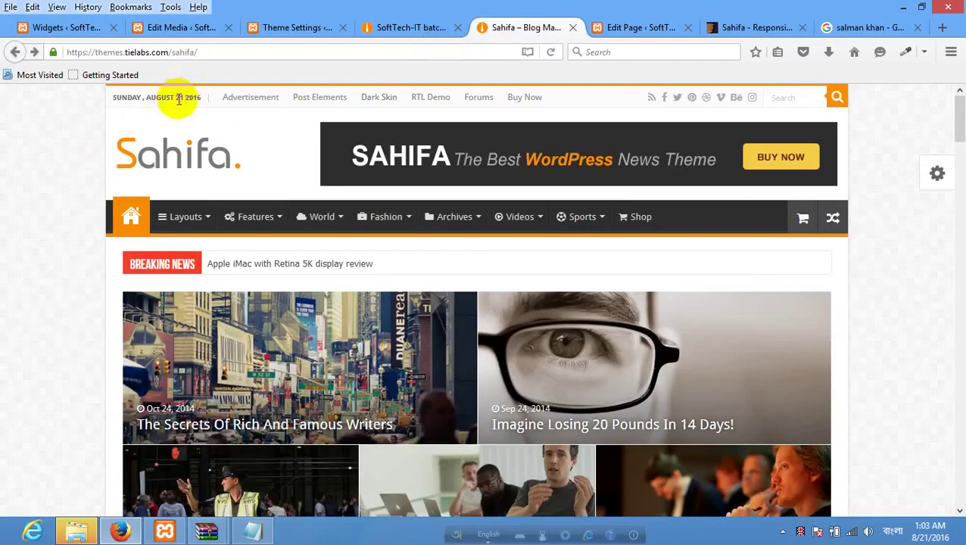
# Create a new WordPress page titled Home and publish it.
pyautogui.click(192, 30)
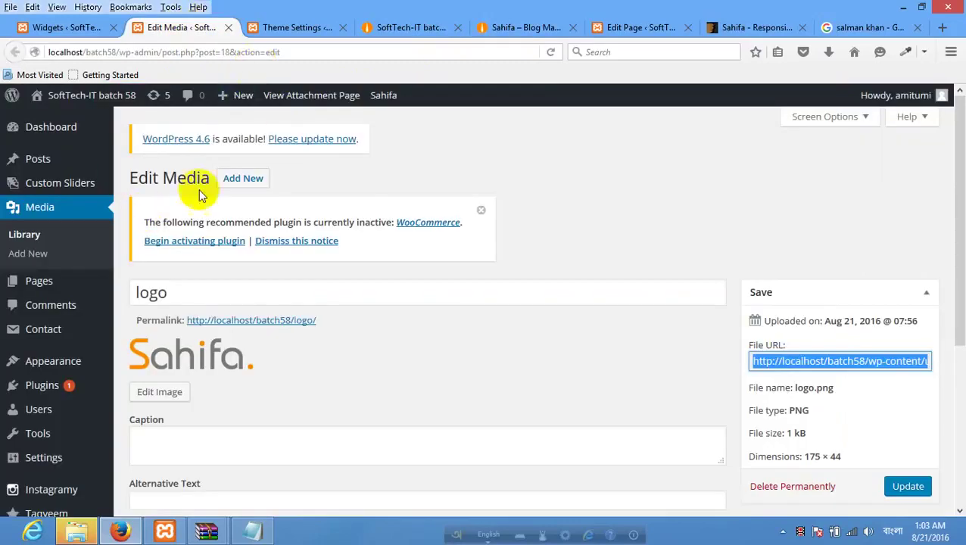
pyautogui.scroll(-1, 78, 212)
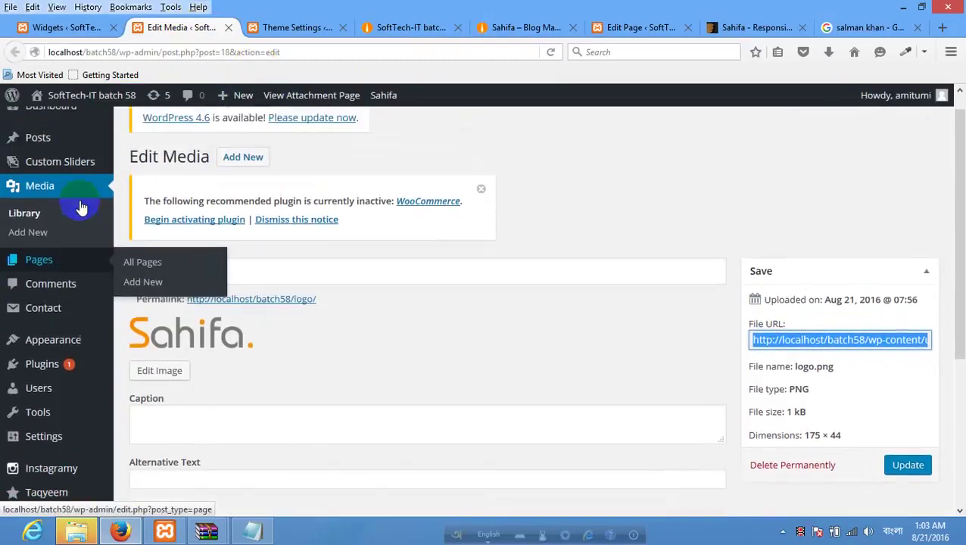
pyautogui.scroll(1, 35, 288)
pyautogui.moveTo(38, 281)
pyautogui.click(151, 286)
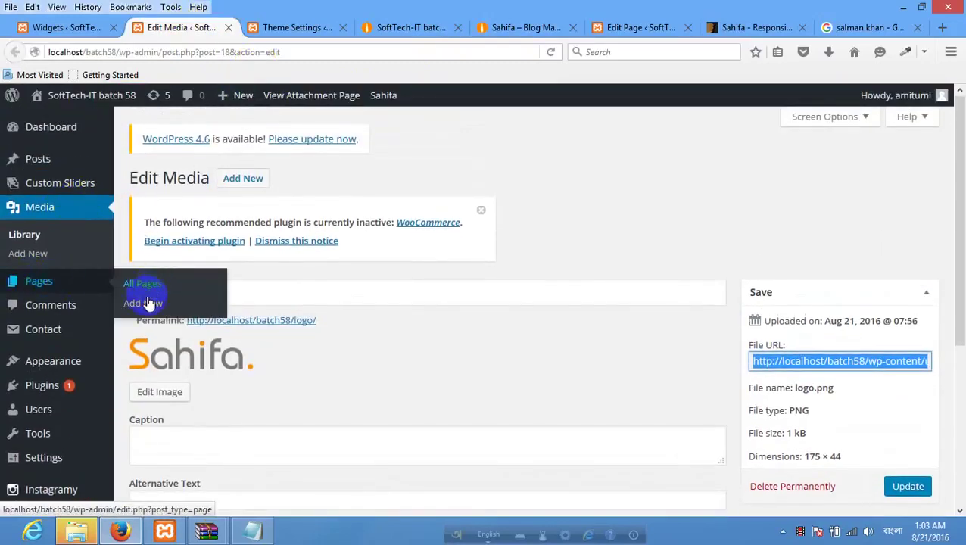
pyautogui.click(149, 303)
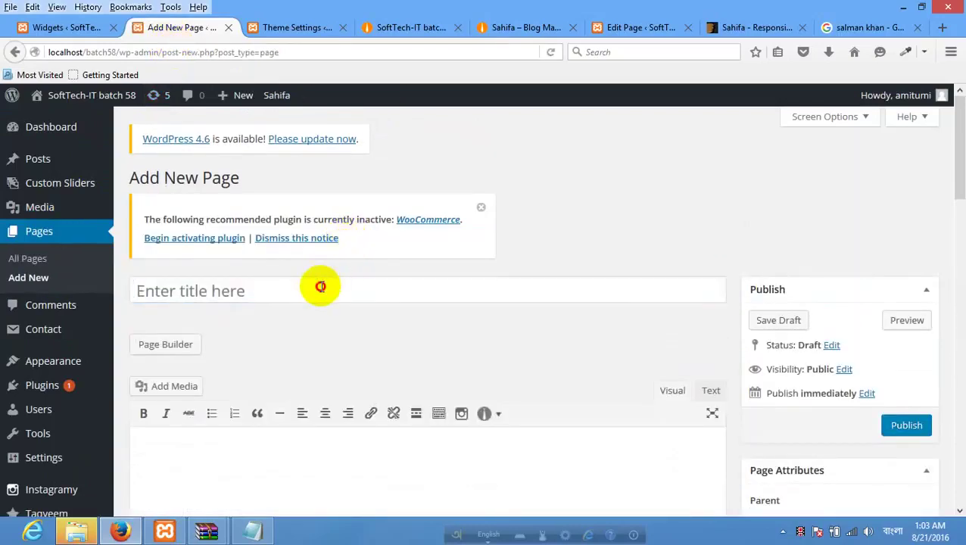
pyautogui.click(321, 287)
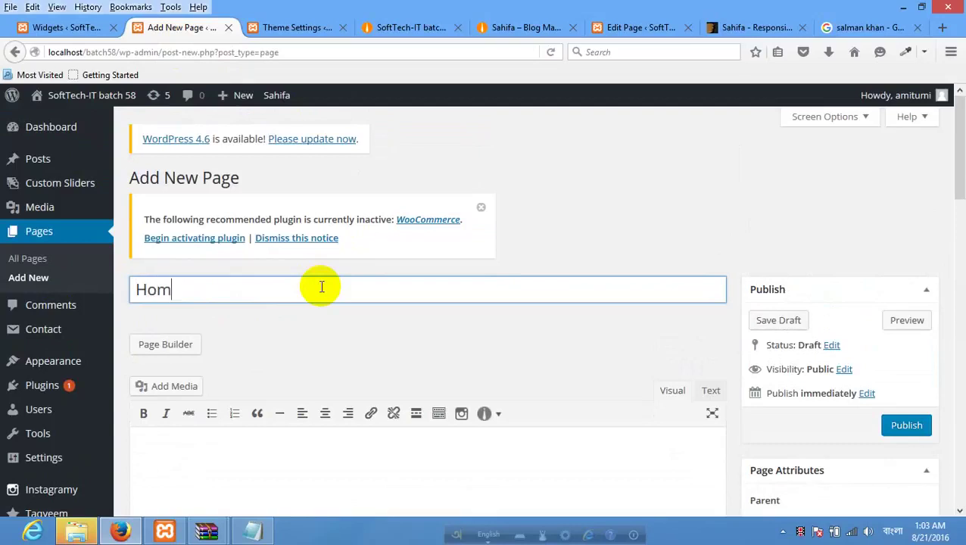
pyautogui.press('Return')
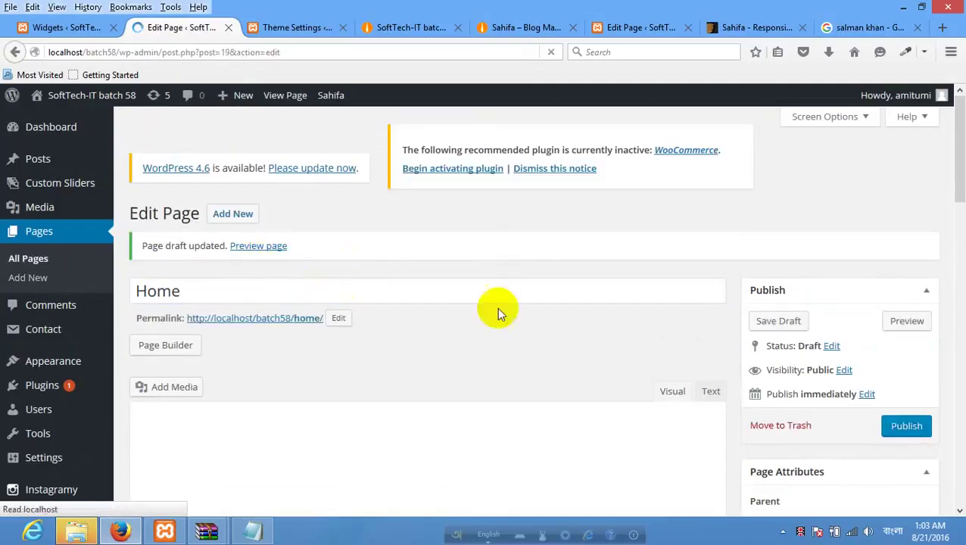
pyautogui.scroll(-2, 930, 409)
pyautogui.click(906, 388)
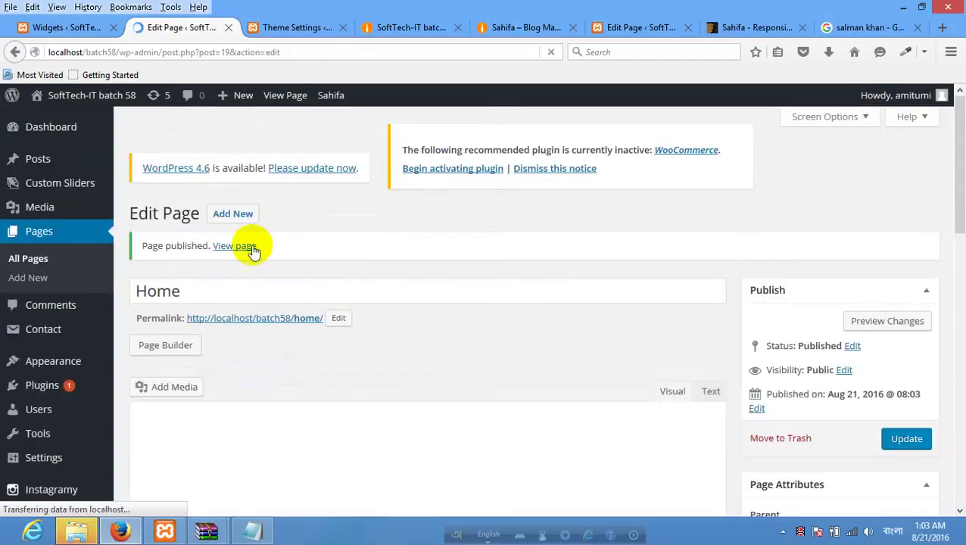
# Create a new page titled About Us and publish it.
pyautogui.click(241, 216)
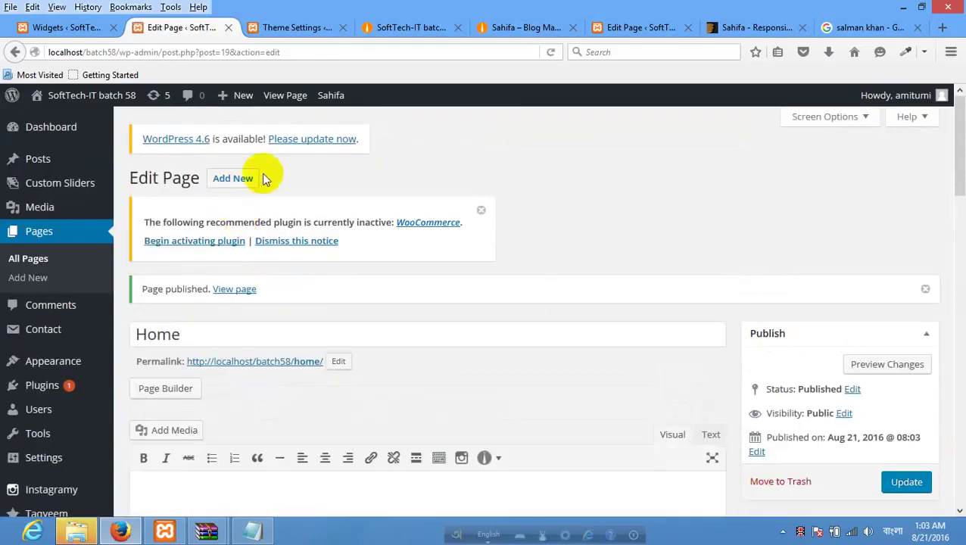
pyautogui.click(232, 185)
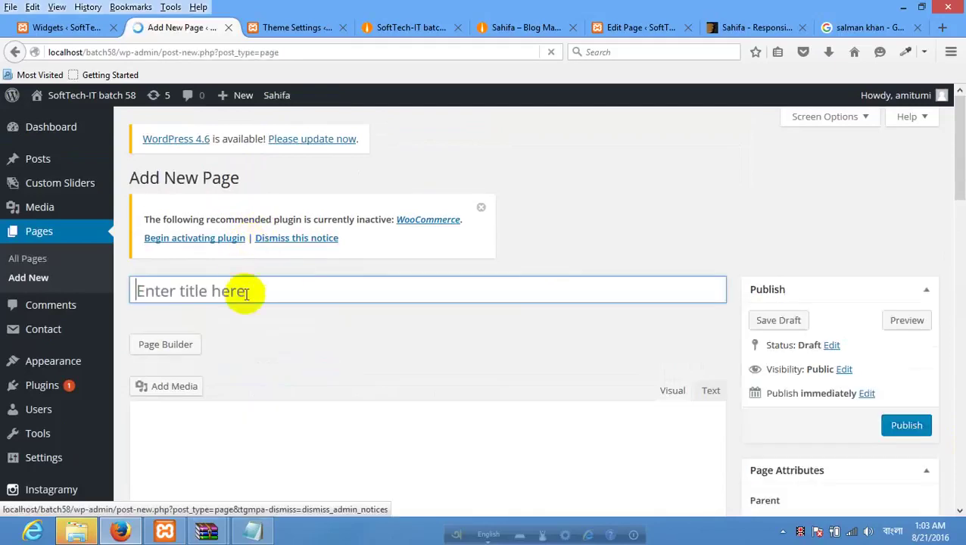
pyautogui.click(246, 298)
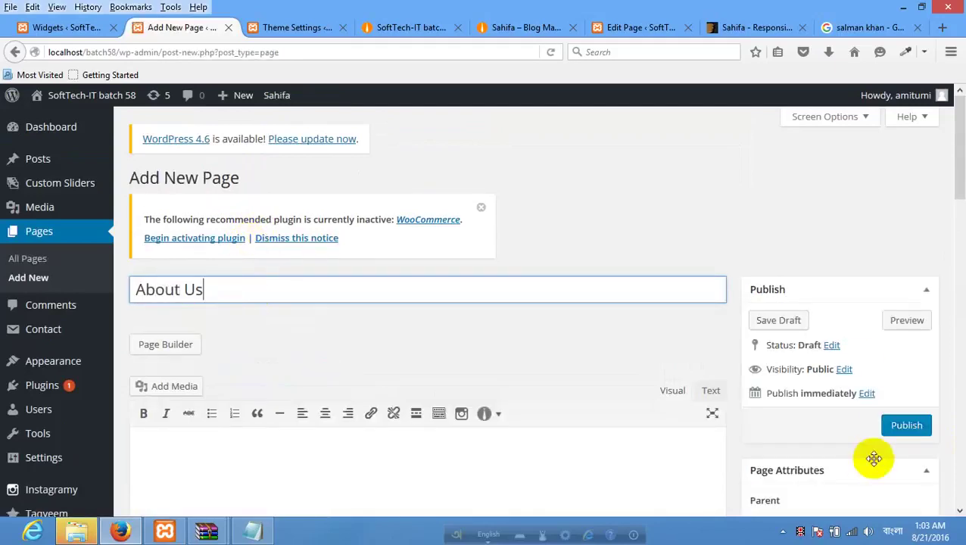
pyautogui.click(922, 430)
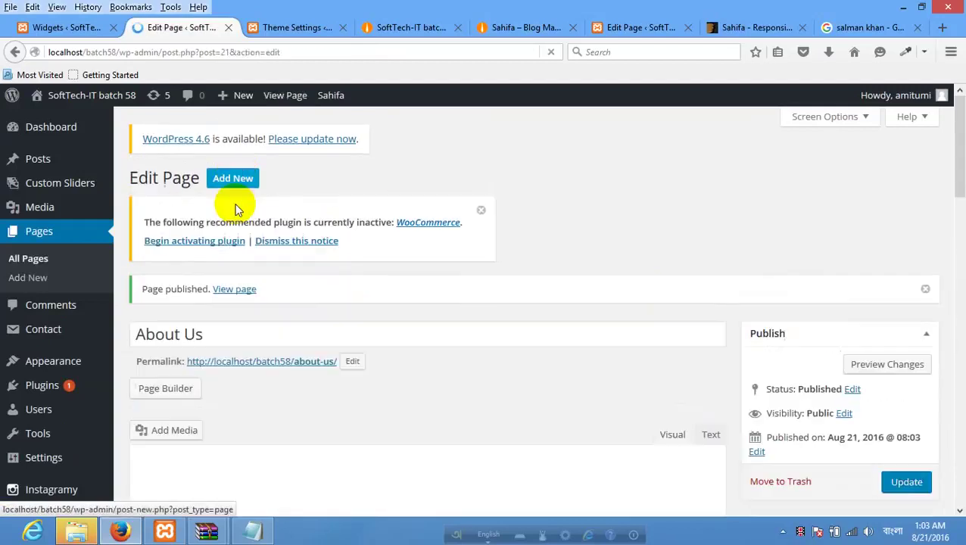
# Create a new page titled Blog and publish it.
pyautogui.click(239, 187)
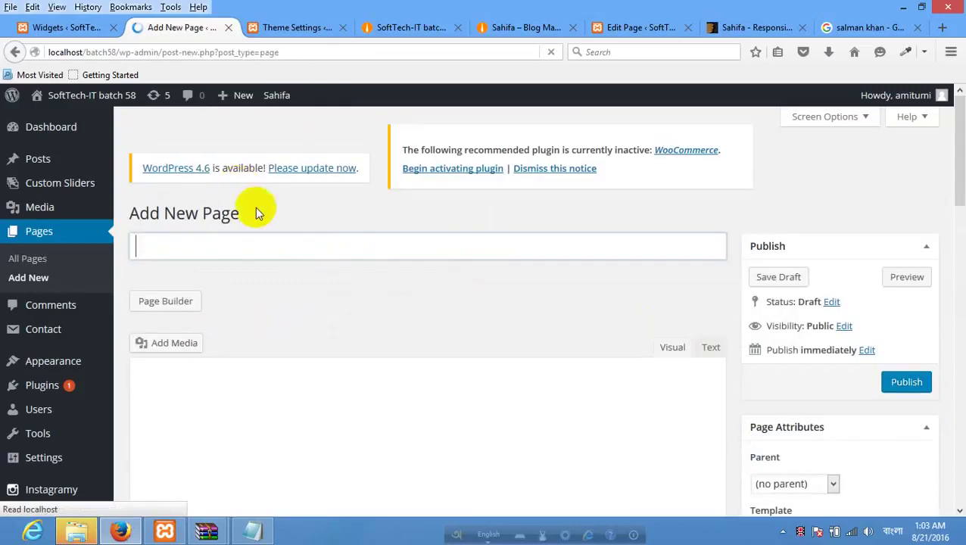
pyautogui.click(242, 290)
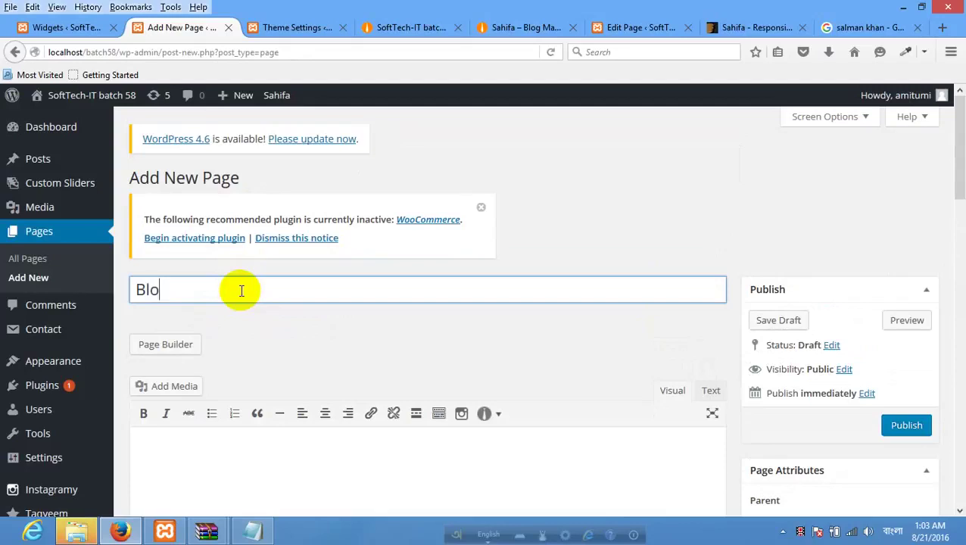
pyautogui.click(912, 425)
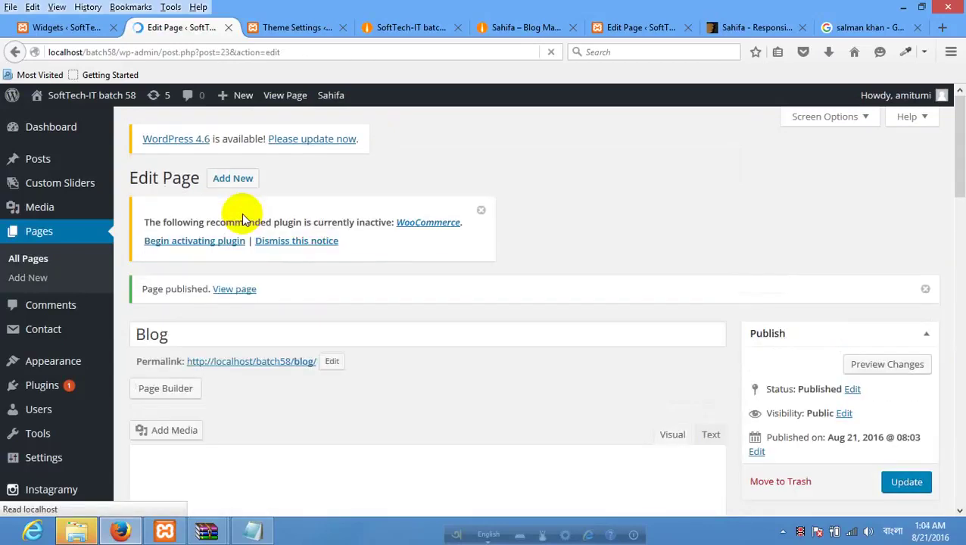
# Create a new page titled Contact Us and publish it.
pyautogui.click(237, 183)
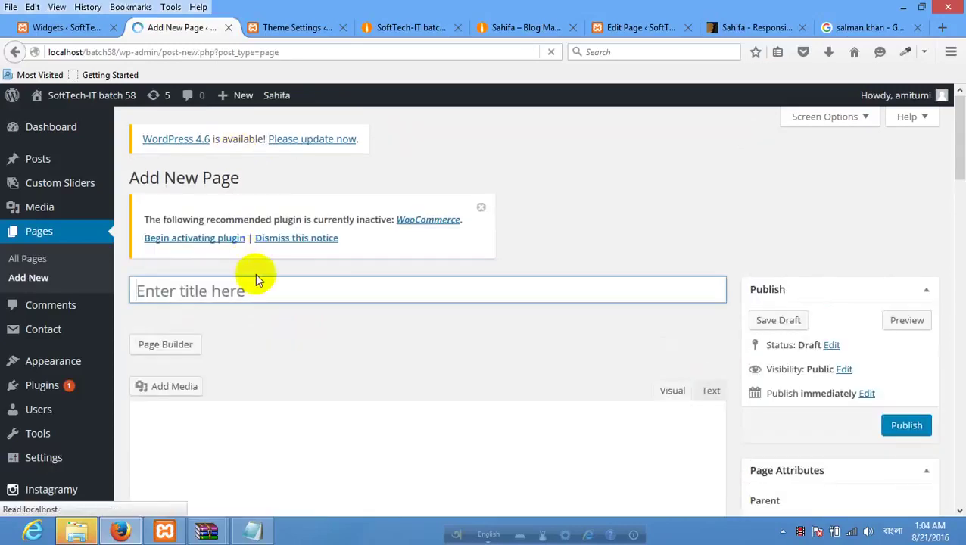
pyautogui.click(248, 285)
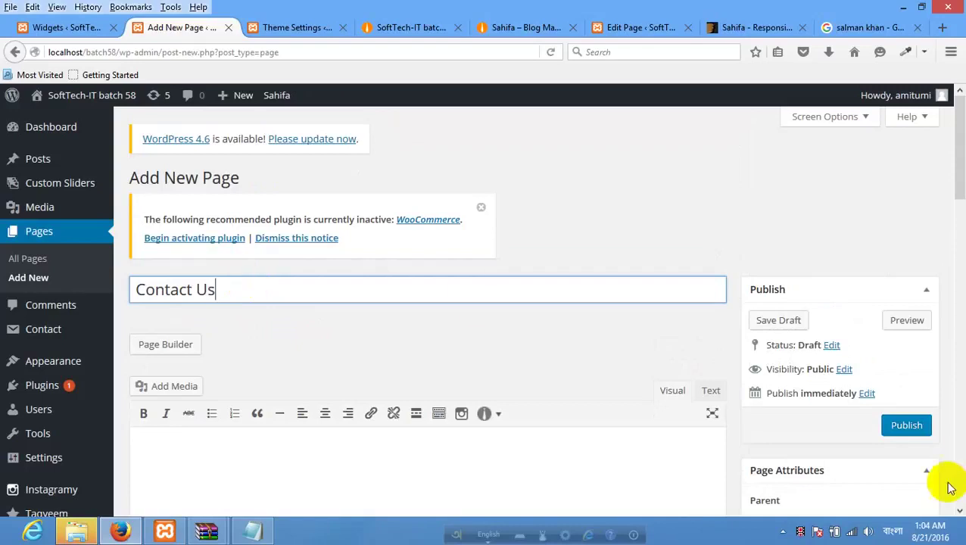
pyautogui.click(915, 424)
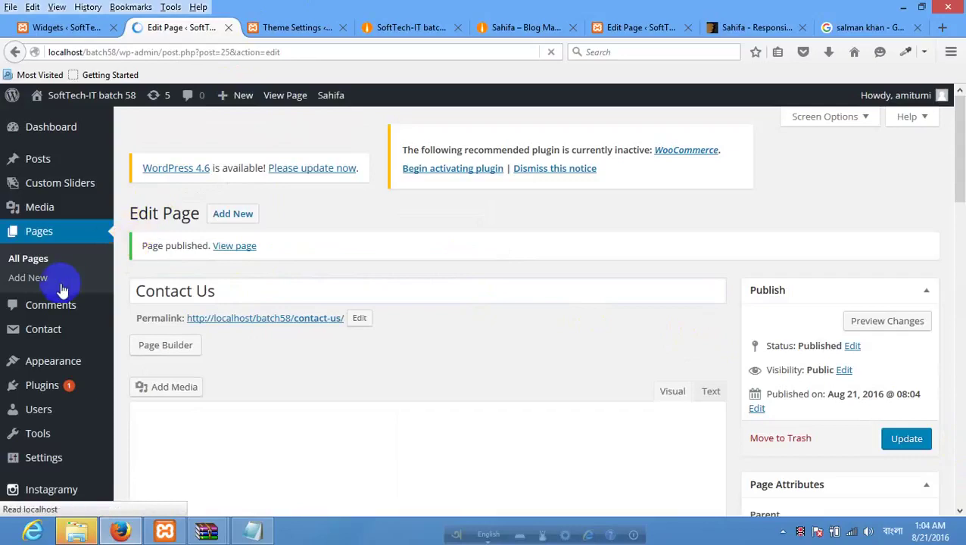
# Open the site's menu editor, rename the existing main menu to "top menu" and save it.
pyautogui.scroll(-3, 59, 239)
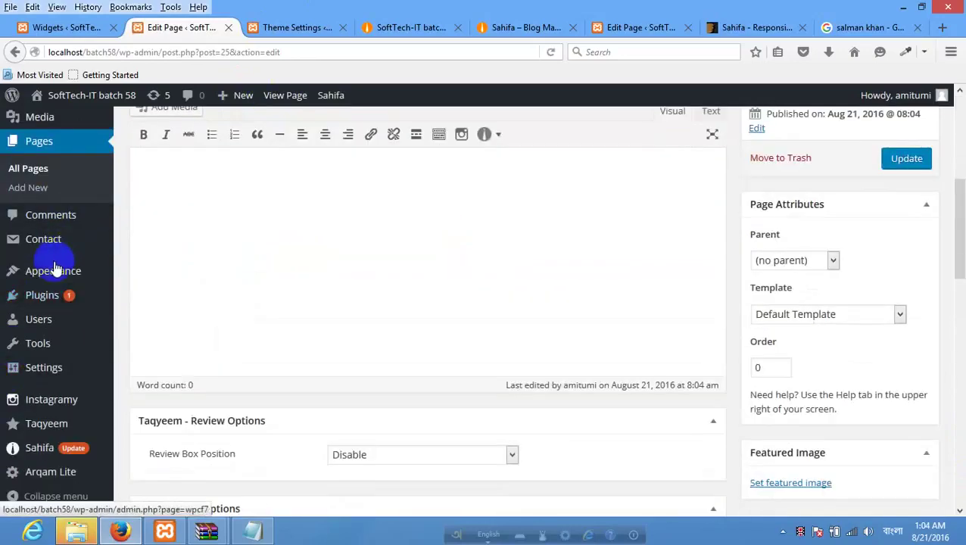
pyautogui.moveTo(52, 274)
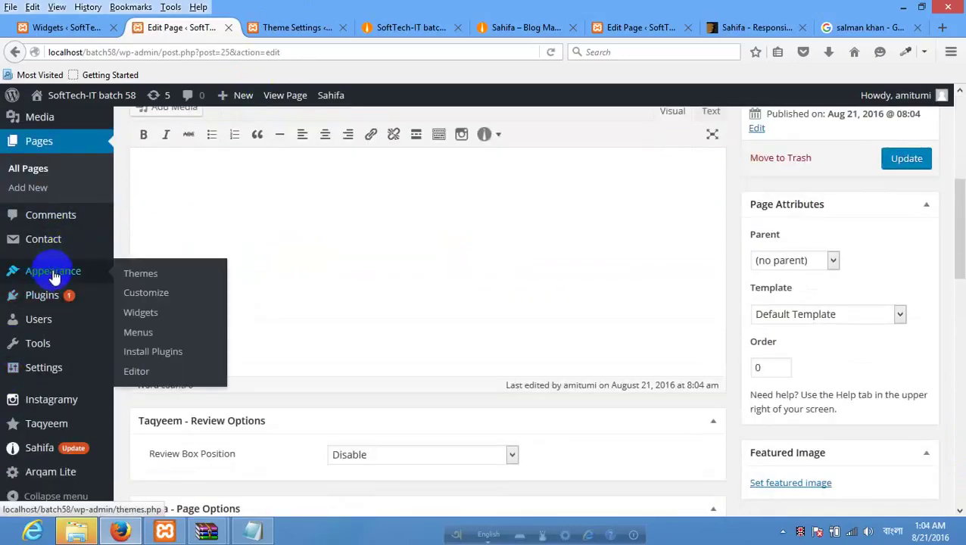
pyautogui.click(140, 335)
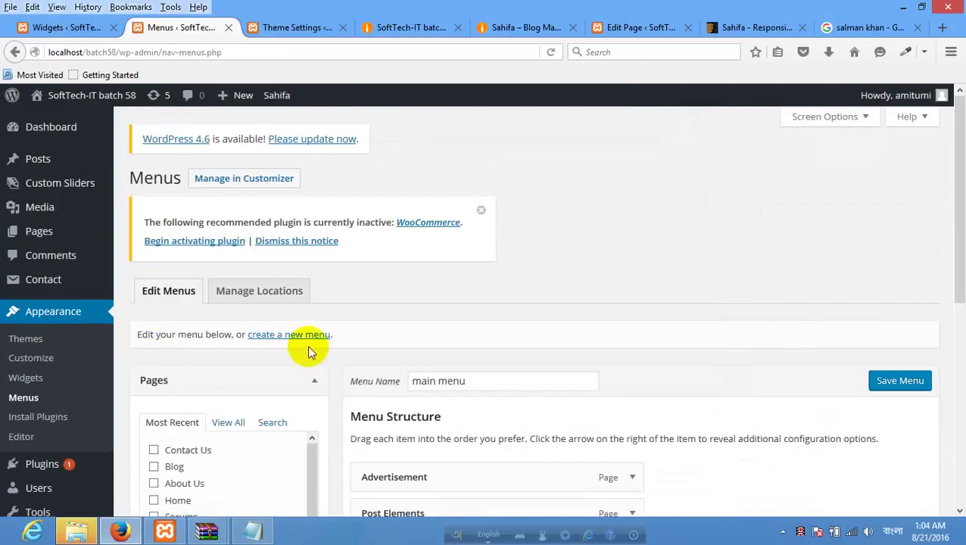
pyautogui.scroll(-6, 308, 347)
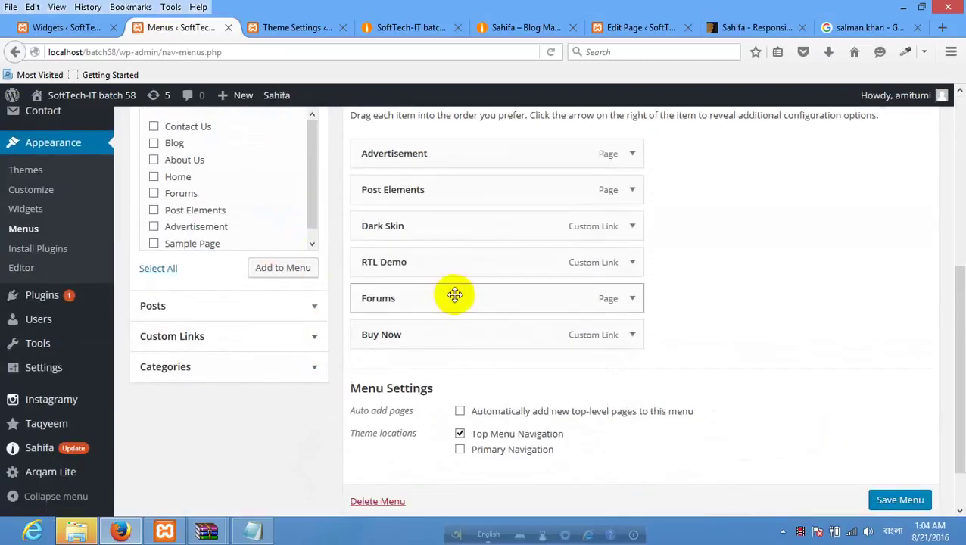
pyautogui.scroll(5, 453, 280)
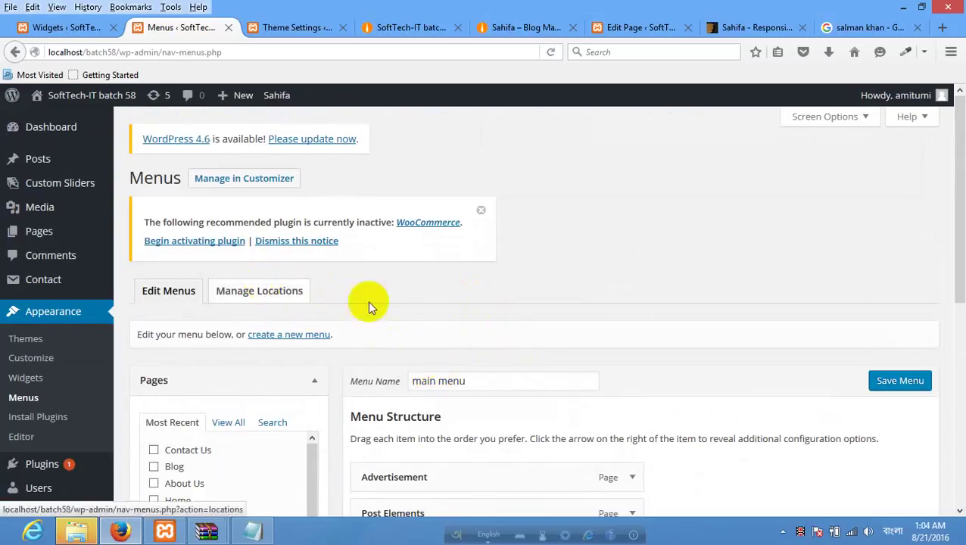
pyautogui.moveTo(434, 384); pyautogui.dragTo(330, 377)
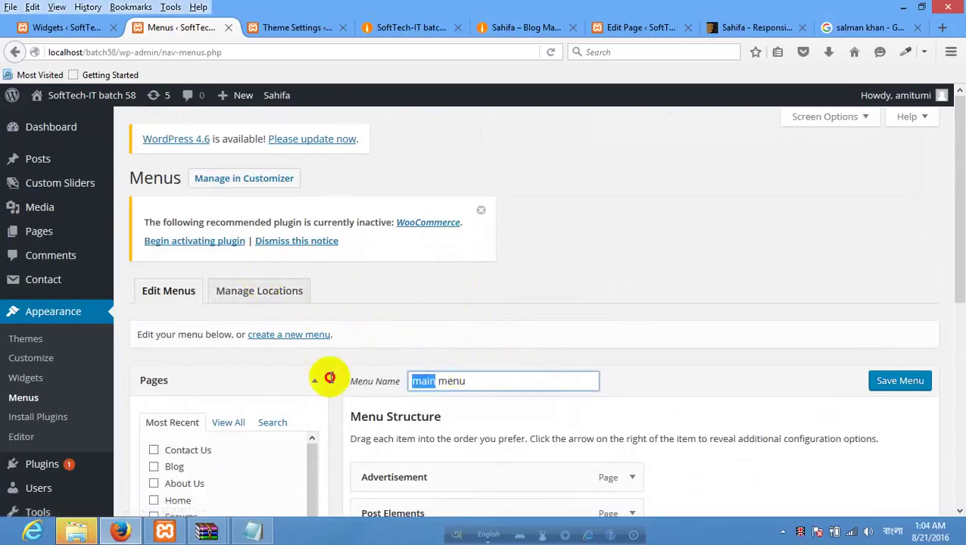
pyautogui.write('top')
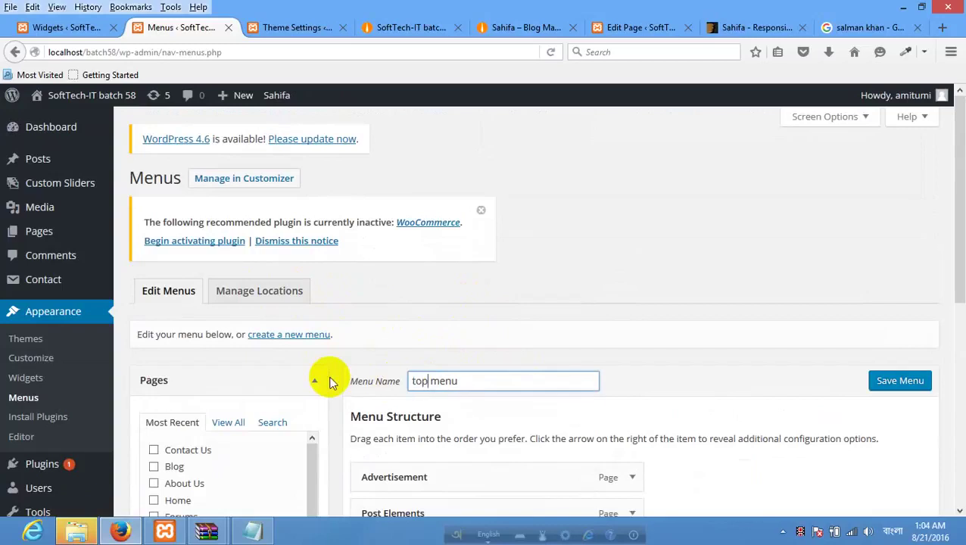
pyautogui.click(900, 381)
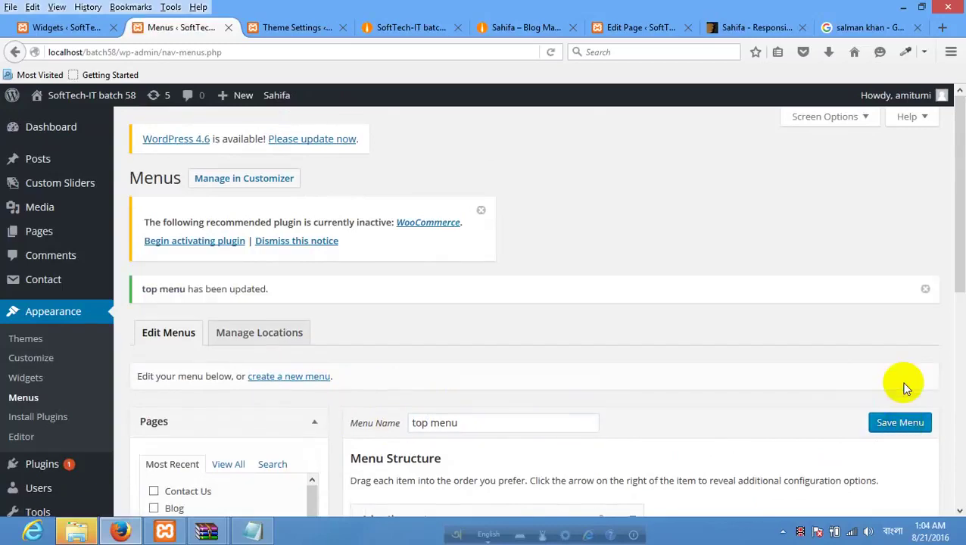
# Create a new navigation menu named "main menu".
pyautogui.click(317, 378)
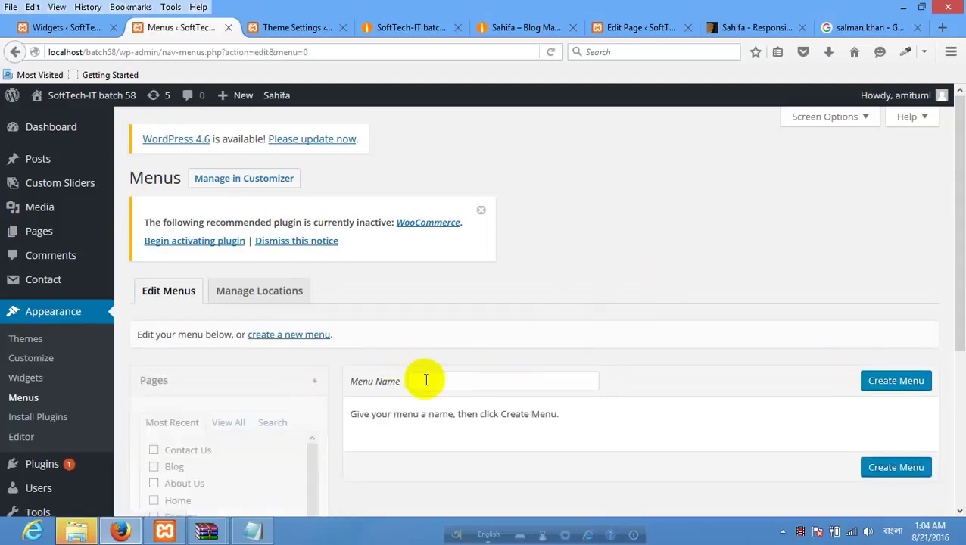
pyautogui.click(434, 384)
pyautogui.write('M')
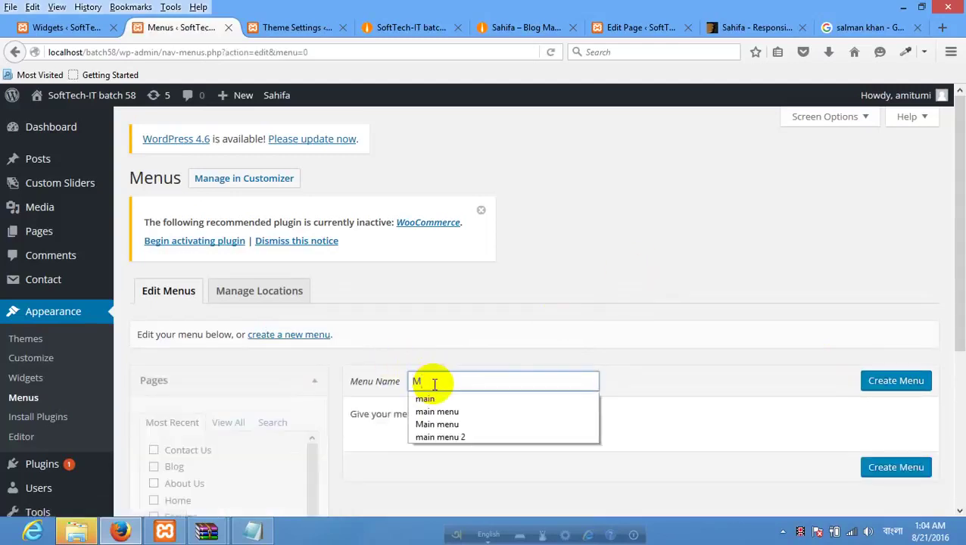
pyautogui.press('BackSpace')
pyautogui.write('main men')
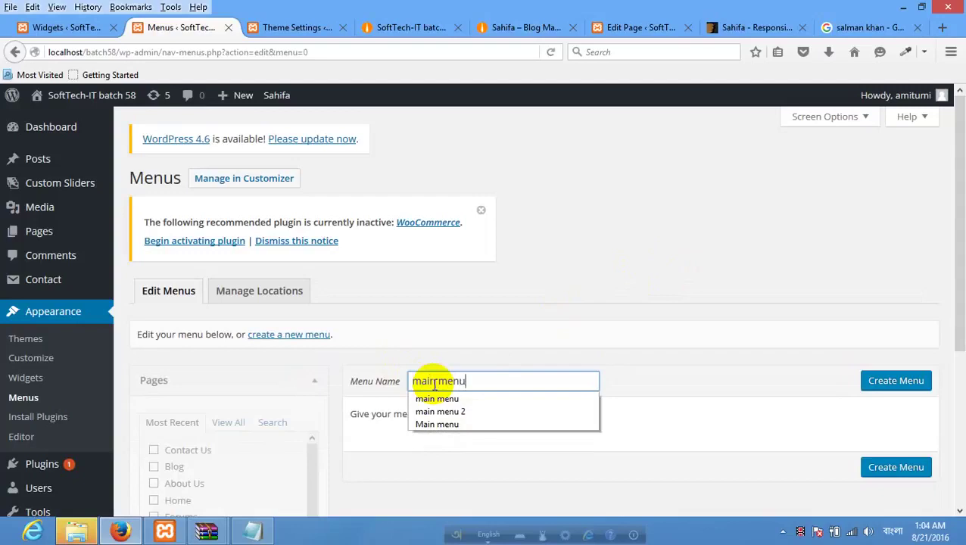
pyautogui.write('u')
pyautogui.press('Return')
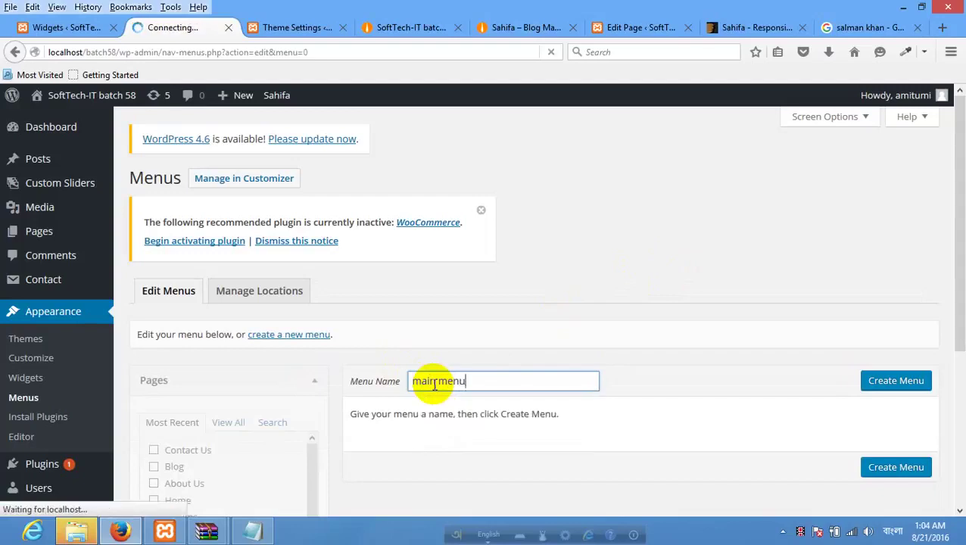
# Add the Contact Us, Blog, About Us, Home, Forums and Advertisement pages to the new main menu.
pyautogui.scroll(-3, 433, 333)
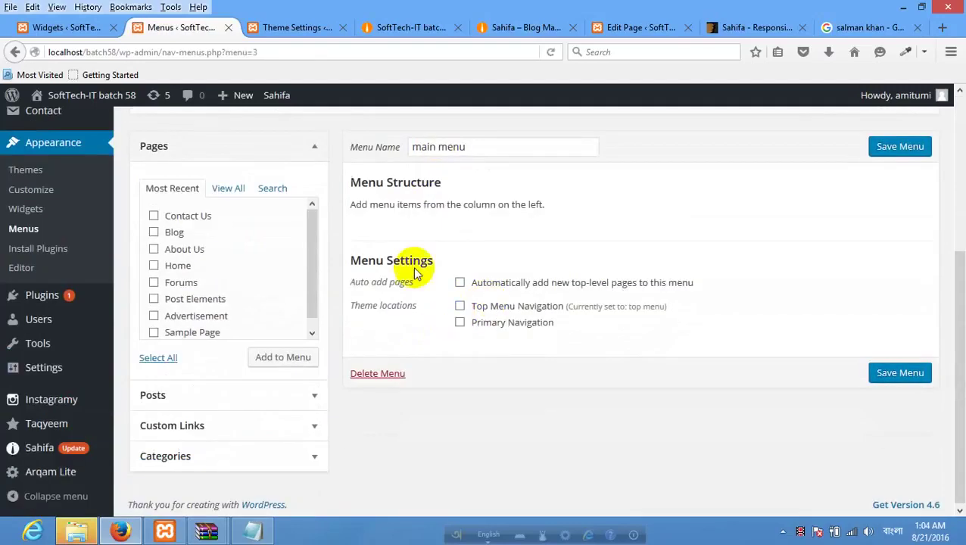
pyautogui.click(186, 217)
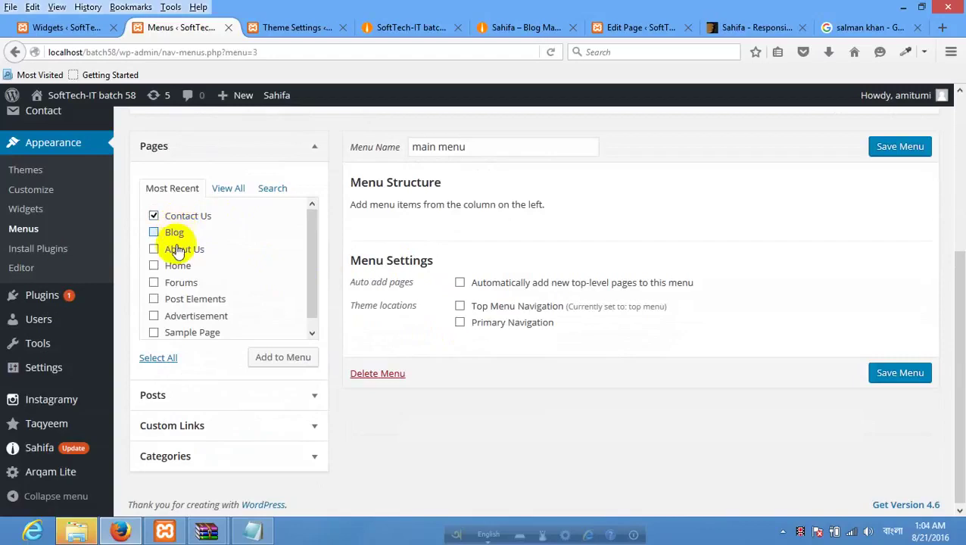
pyautogui.click(174, 233)
pyautogui.click(179, 250)
pyautogui.click(180, 266)
pyautogui.click(182, 283)
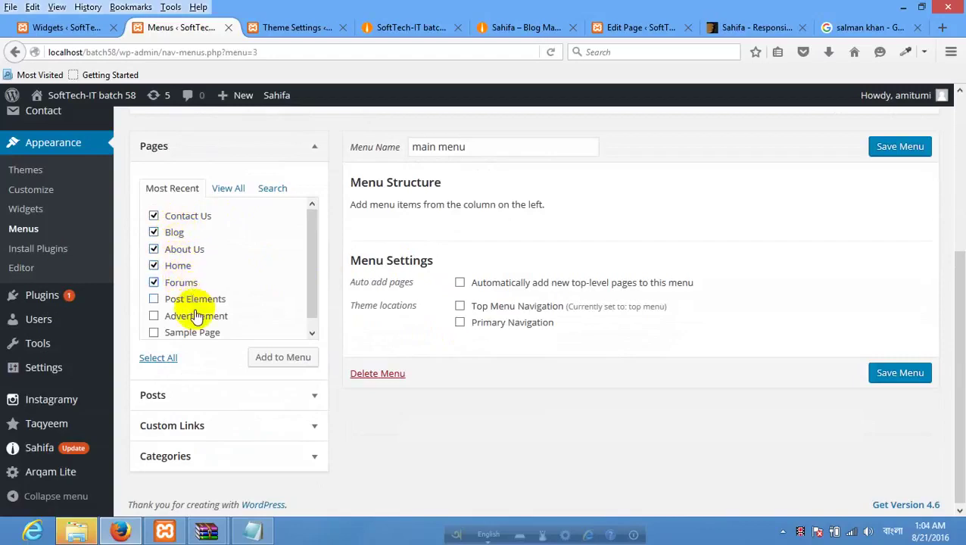
pyautogui.click(196, 316)
pyautogui.click(283, 357)
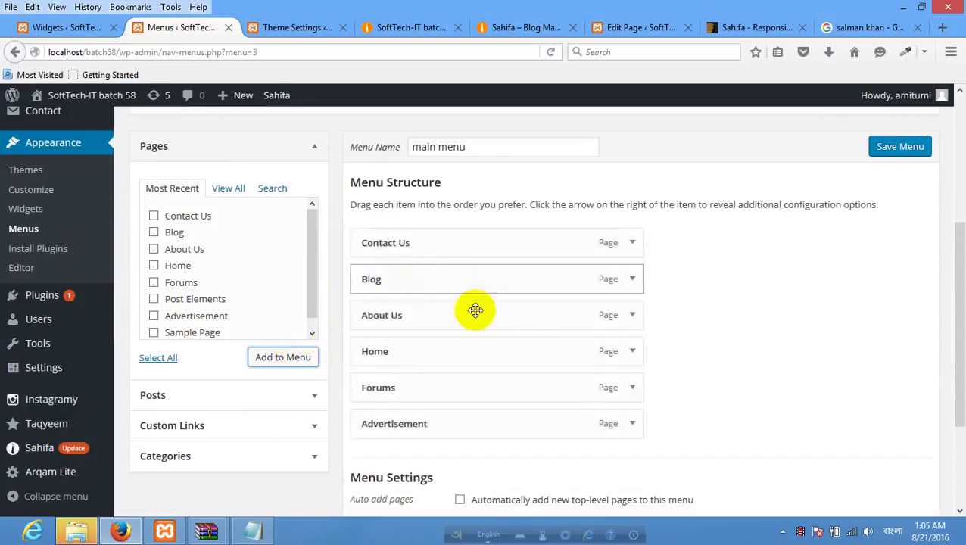
# Replace the Home page item in the main menu with the Home custom link, placed first in the menu structure.
pyautogui.click(633, 353)
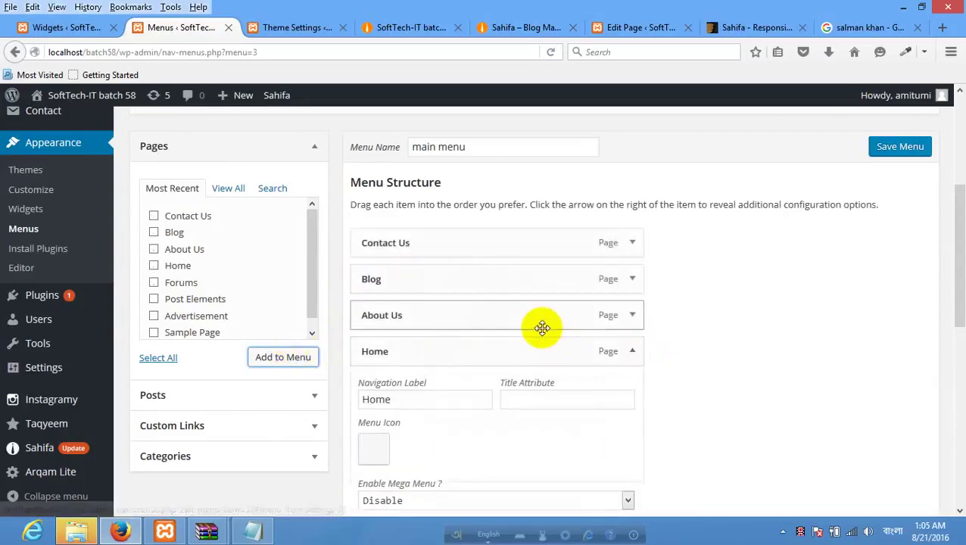
pyautogui.scroll(-5, 384, 394)
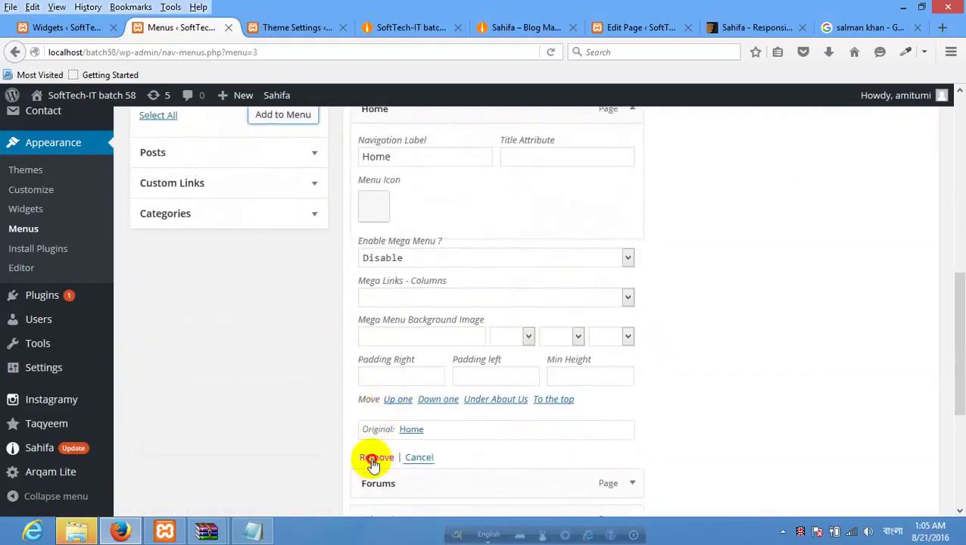
pyautogui.click(374, 458)
pyautogui.scroll(3, 254, 338)
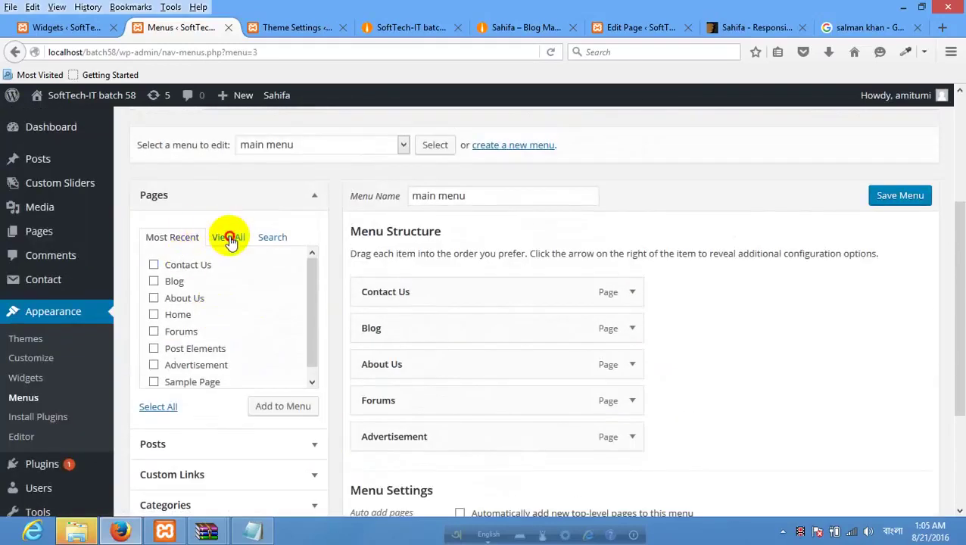
pyautogui.click(229, 239)
pyautogui.click(173, 265)
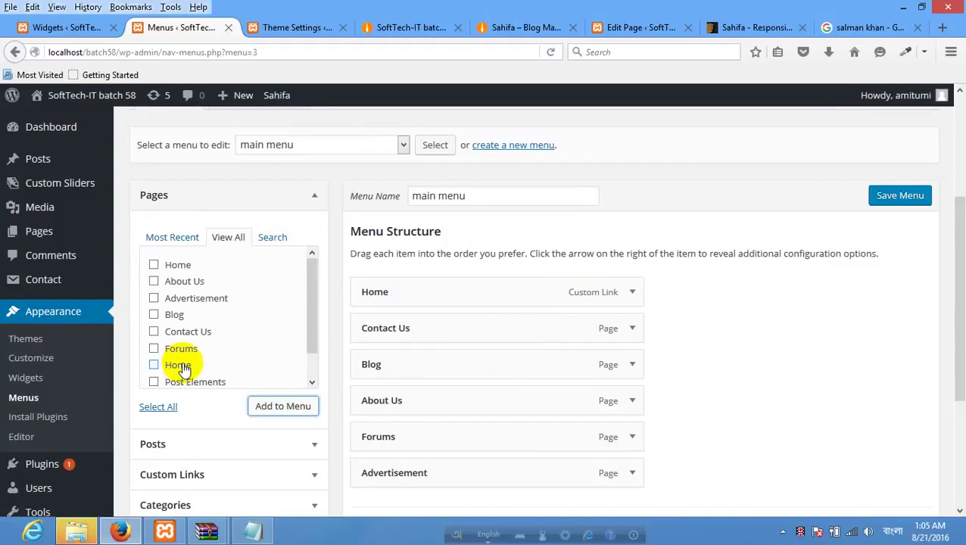
# Assign the main menu to the Primary Navigation theme location and save the menu.
pyautogui.scroll(-5, 351, 334)
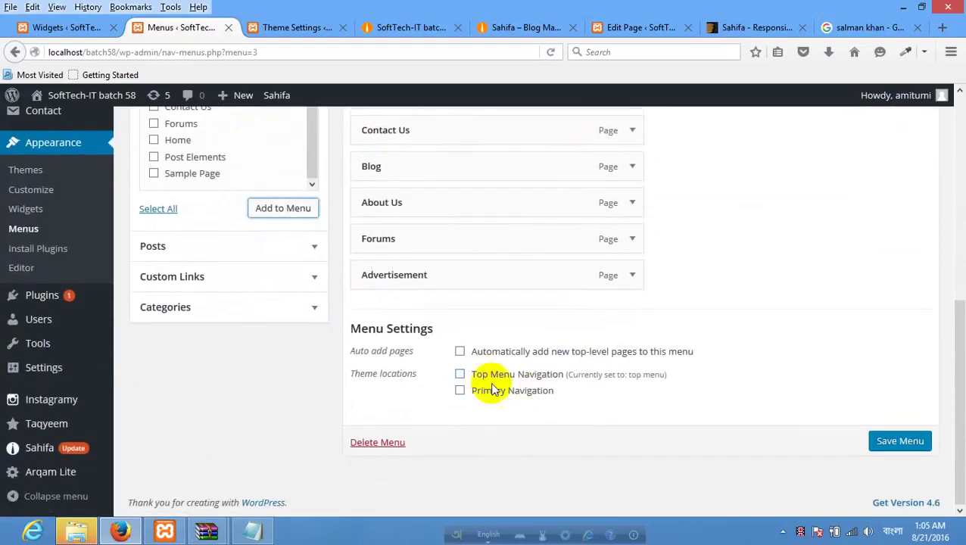
pyautogui.click(489, 392)
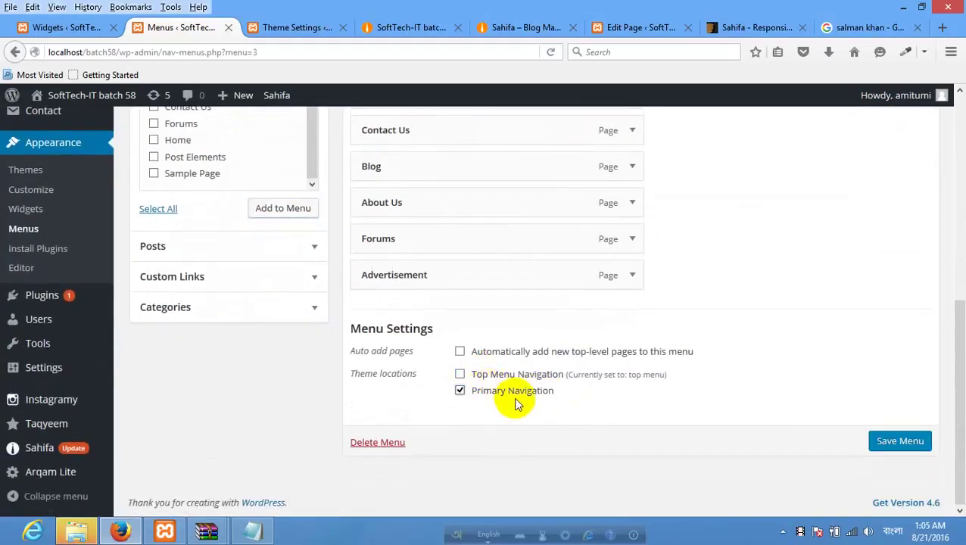
pyautogui.click(900, 440)
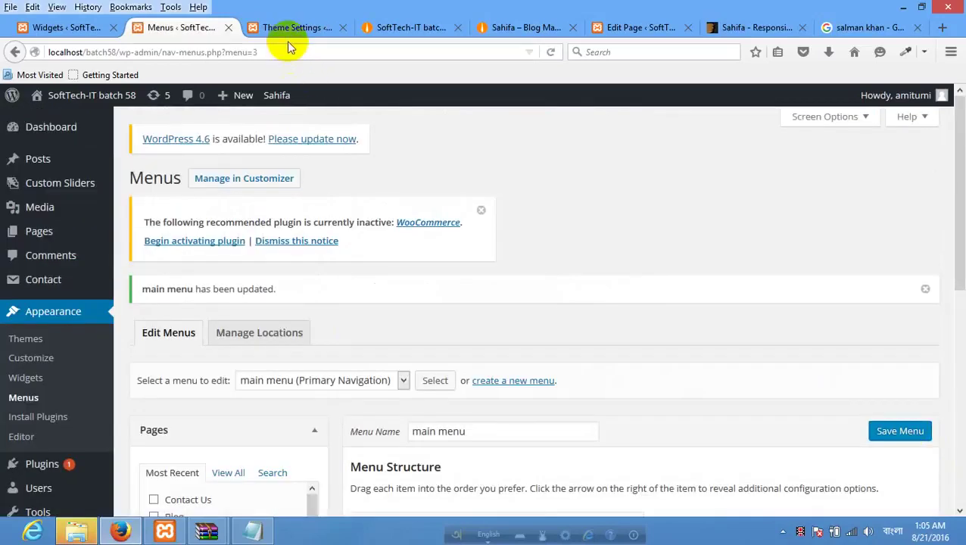
# Reload the local site's front page to check its main navigation bar.
pyautogui.click(287, 34)
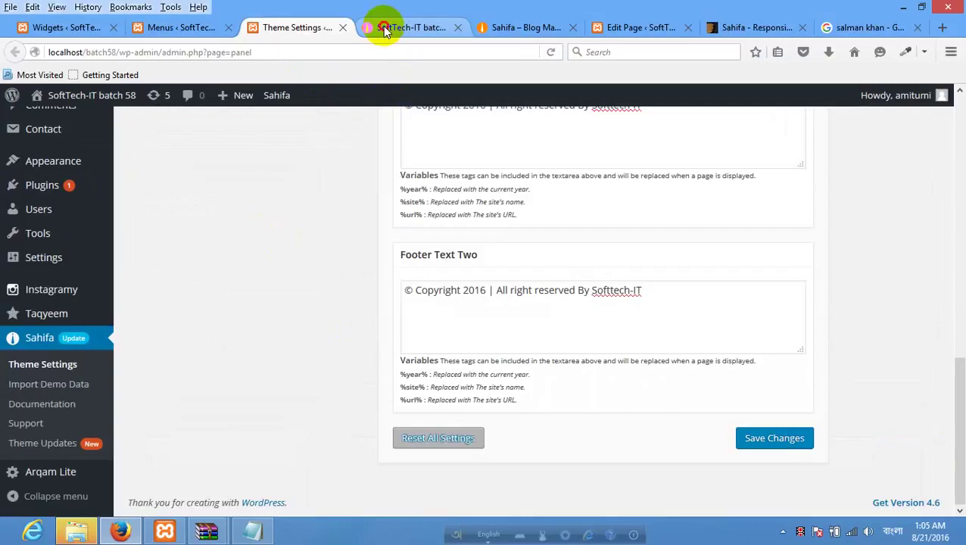
pyautogui.click(383, 27)
pyautogui.rightClick(262, 184)
pyautogui.click(346, 198)
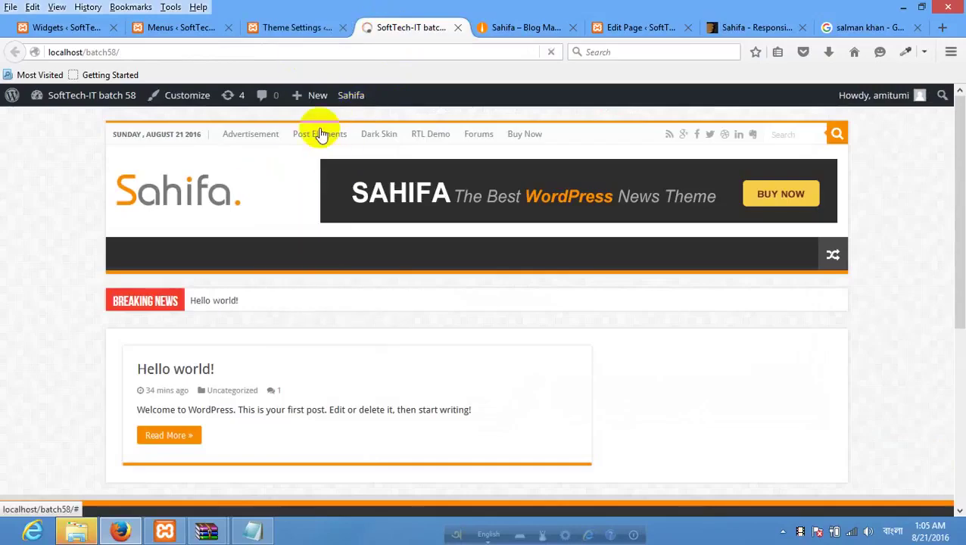
# Look over the local front page with the menu items shown in its main navigation bar.
pyautogui.click(302, 28)
pyautogui.click(399, 28)
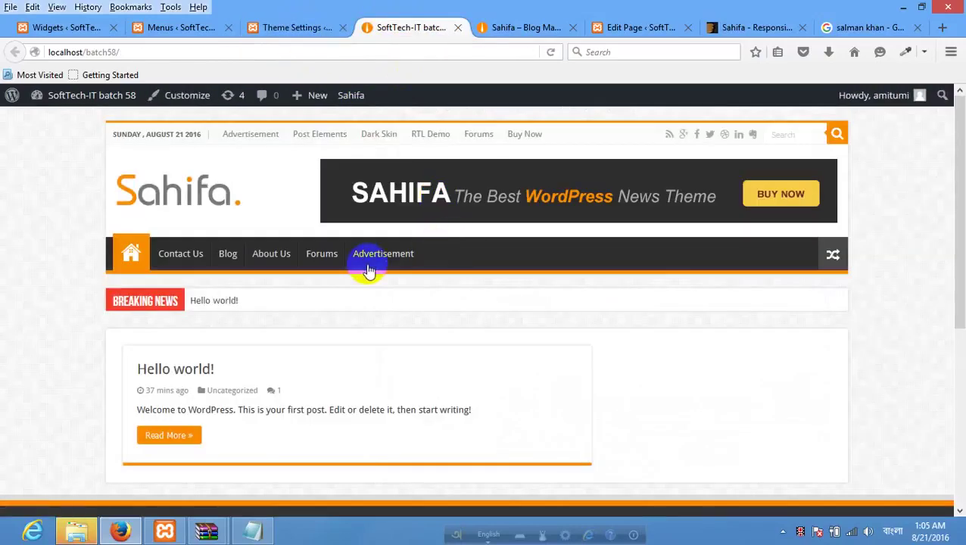
pyautogui.scroll(-4, 366, 258)
pyautogui.scroll(4, 371, 265)
pyautogui.scroll(1, 378, 270)
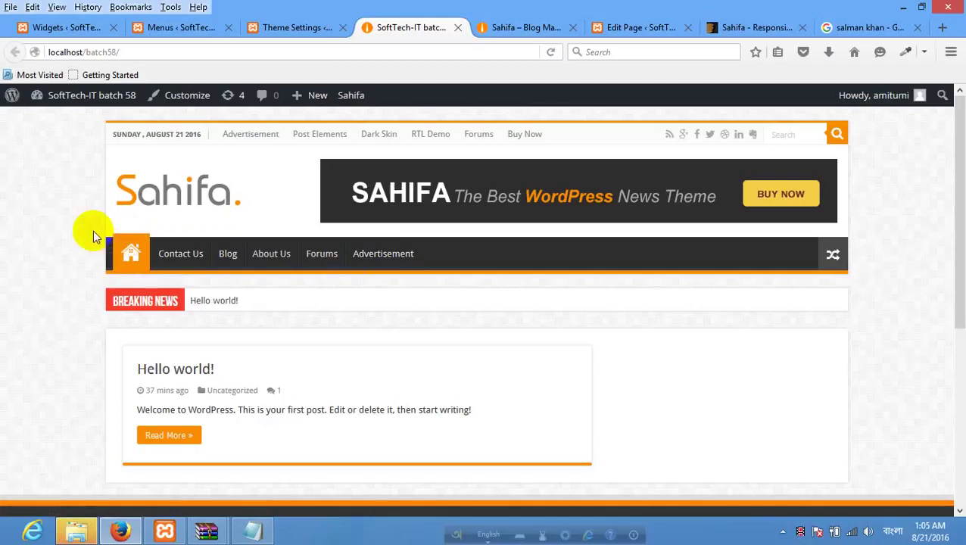
# Reorder the main menu after Home as Forums, About Us, Blog, Advertisement, Contact Us, and save the menu.
pyautogui.click(286, 29)
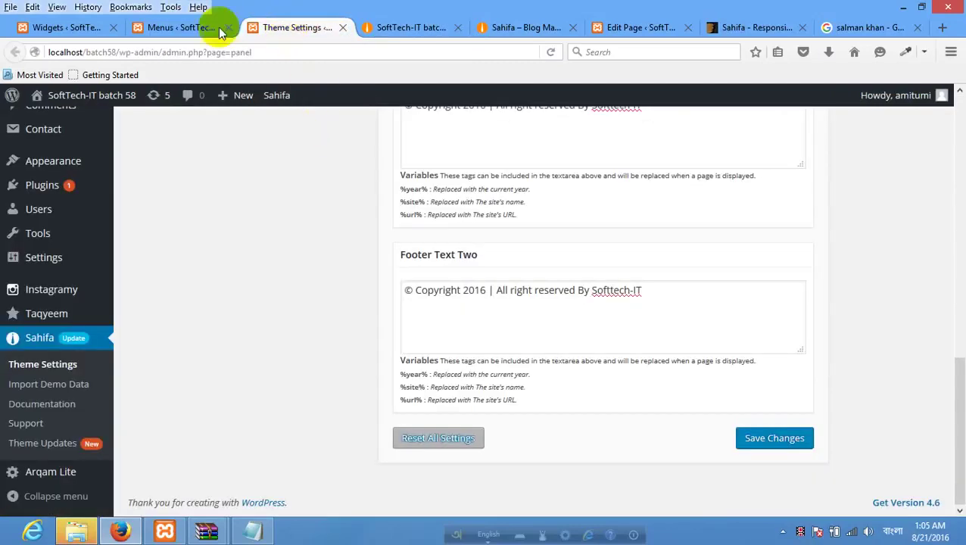
pyautogui.click(181, 28)
pyautogui.scroll(-3, 355, 209)
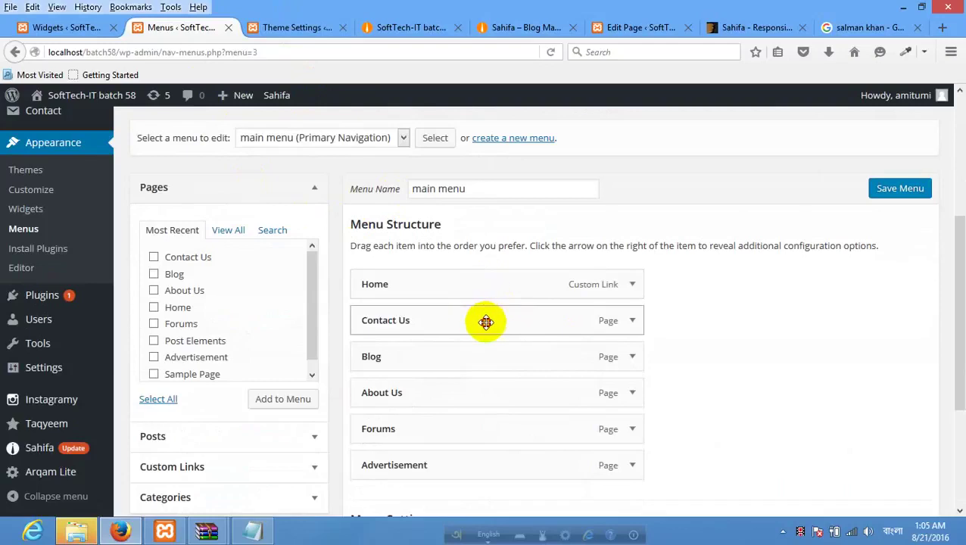
pyautogui.moveTo(485, 319); pyautogui.dragTo(474, 466)
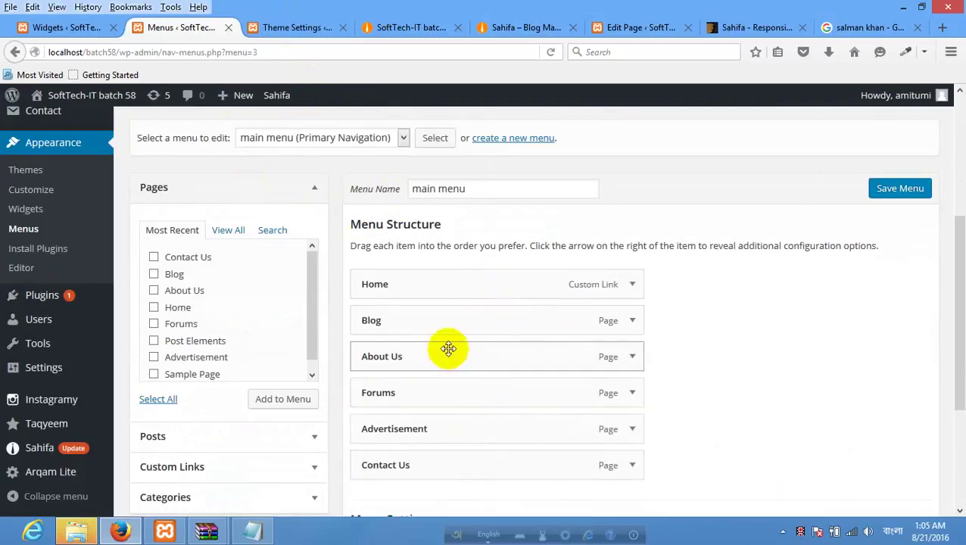
pyautogui.moveTo(446, 338); pyautogui.dragTo(452, 355)
pyautogui.moveTo(453, 320); pyautogui.dragTo(435, 388)
pyautogui.moveTo(461, 358); pyautogui.dragTo(428, 408)
pyautogui.scroll(-4, 833, 444)
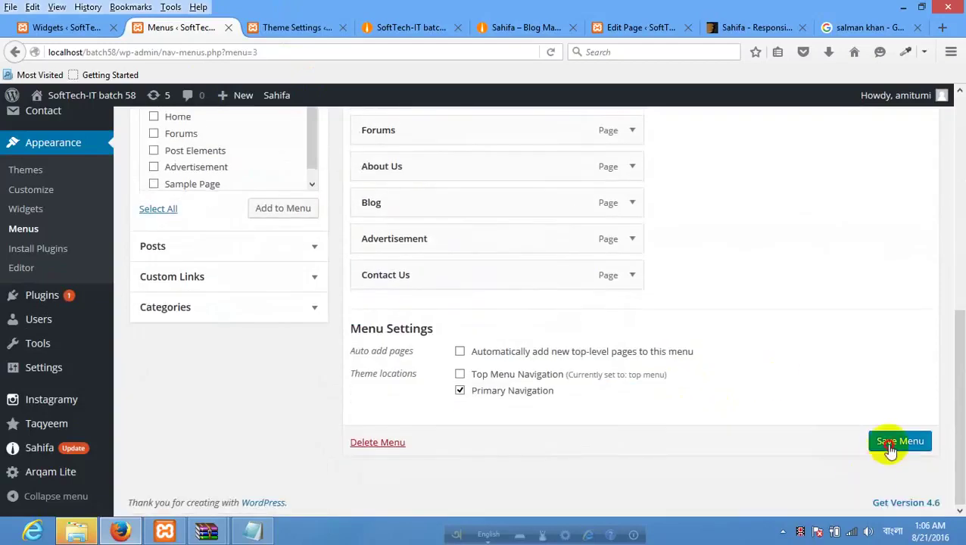
pyautogui.click(900, 440)
# Reload the local front page to check the new order of the navigation items.
pyautogui.click(292, 29)
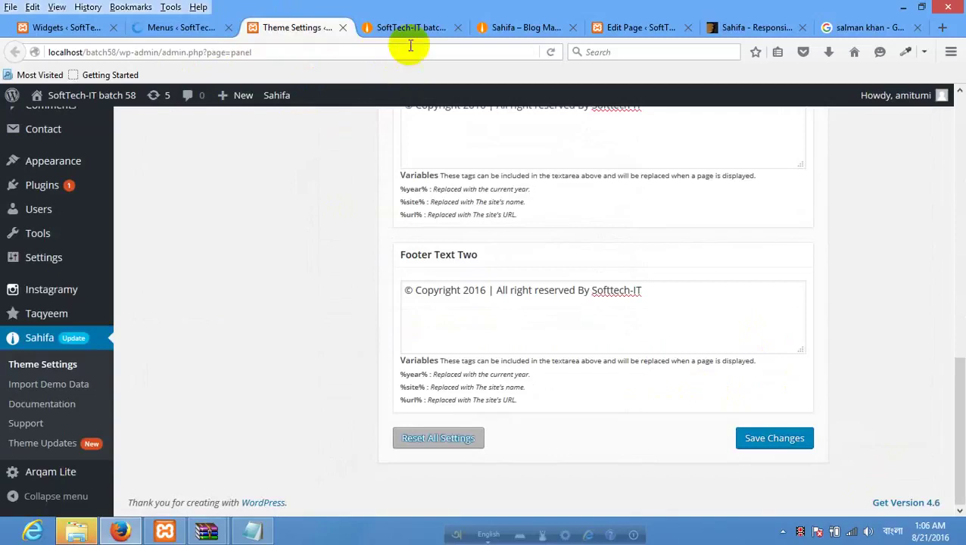
pyautogui.click(405, 29)
pyautogui.rightClick(218, 280)
pyautogui.click(302, 289)
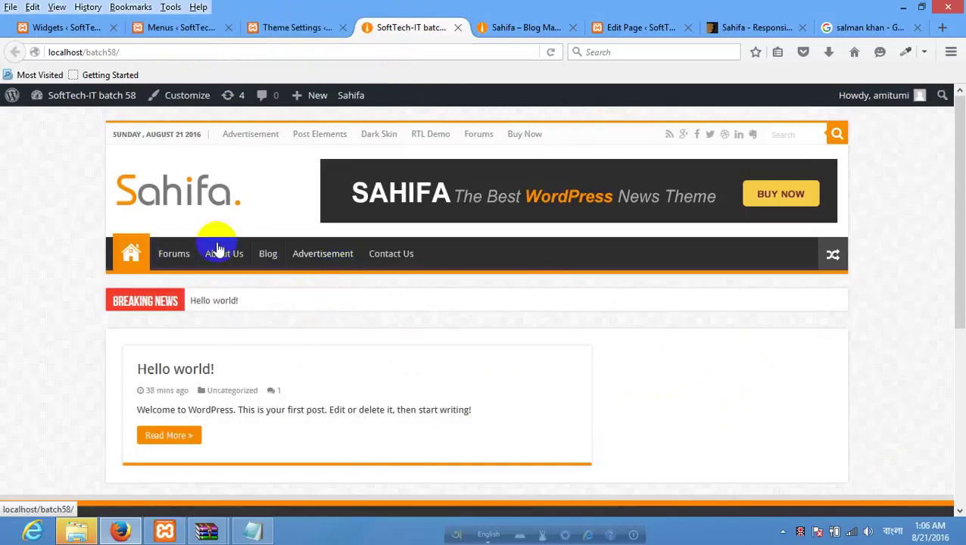
# Compare the local site's main navigation bar with the icons and items in the Sahifa demo's navigation.
pyautogui.click(489, 30)
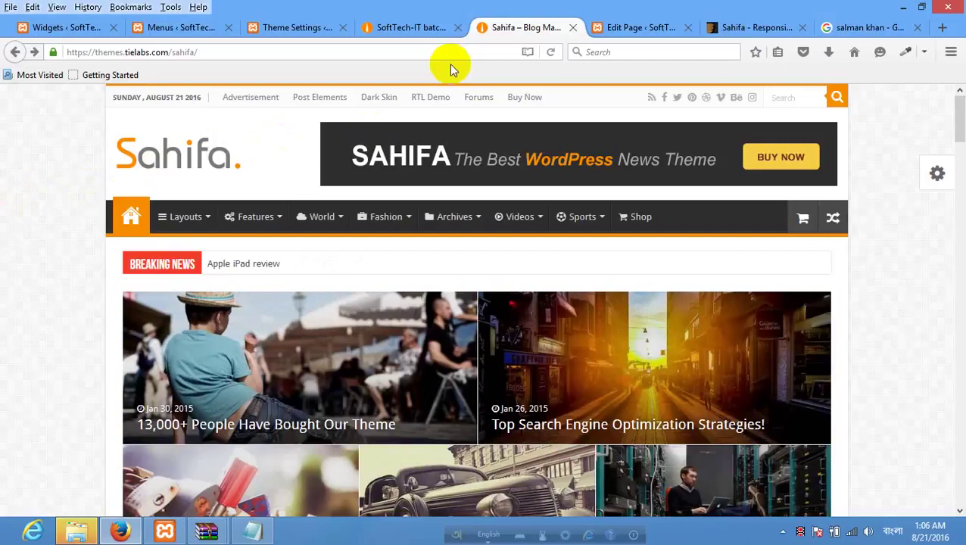
pyautogui.click(426, 27)
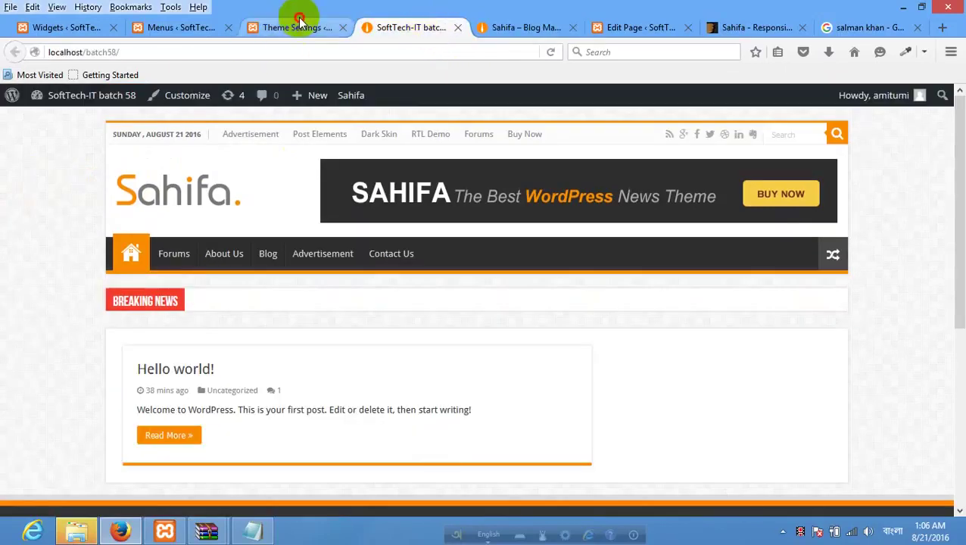
pyautogui.click(299, 27)
pyautogui.click(400, 28)
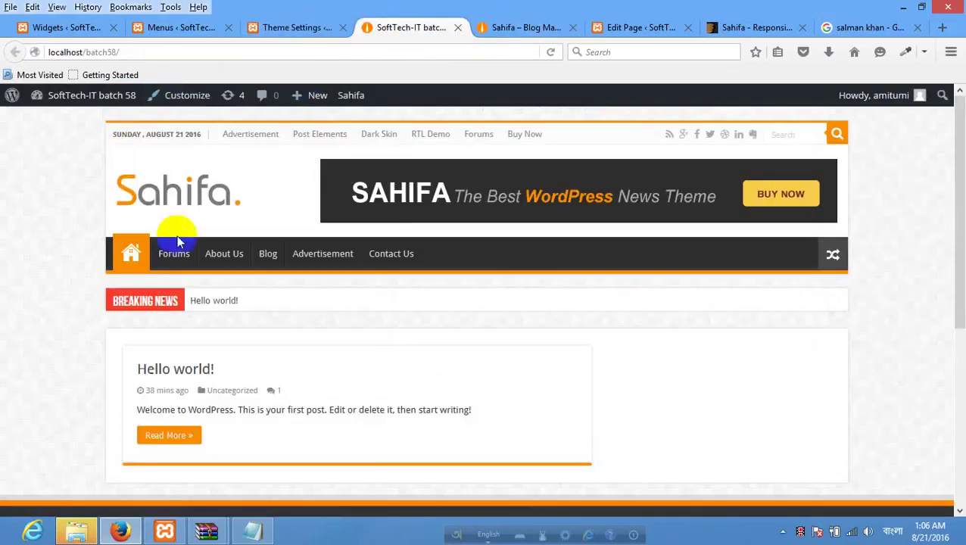
pyautogui.click(513, 25)
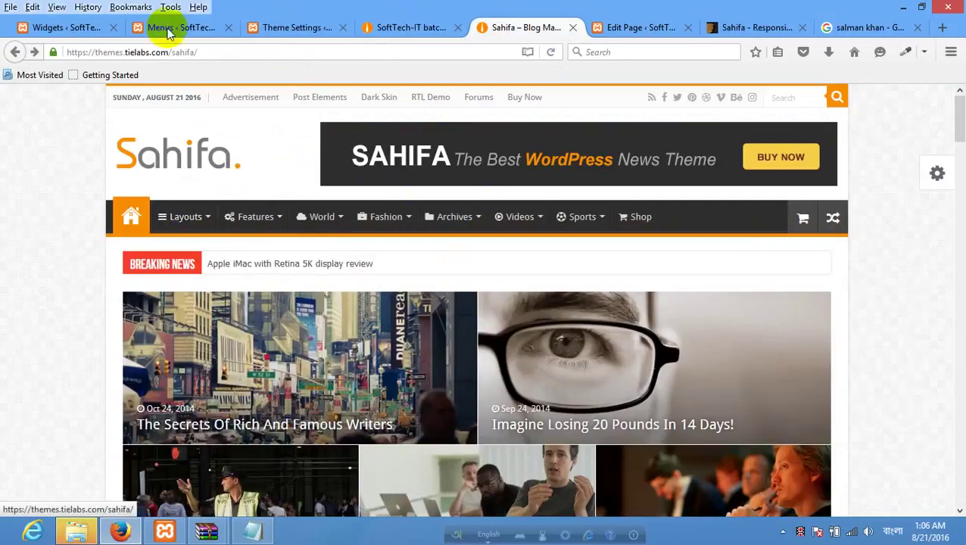
# Expand the settings of the Forums item in the main menu structure.
pyautogui.click(168, 29)
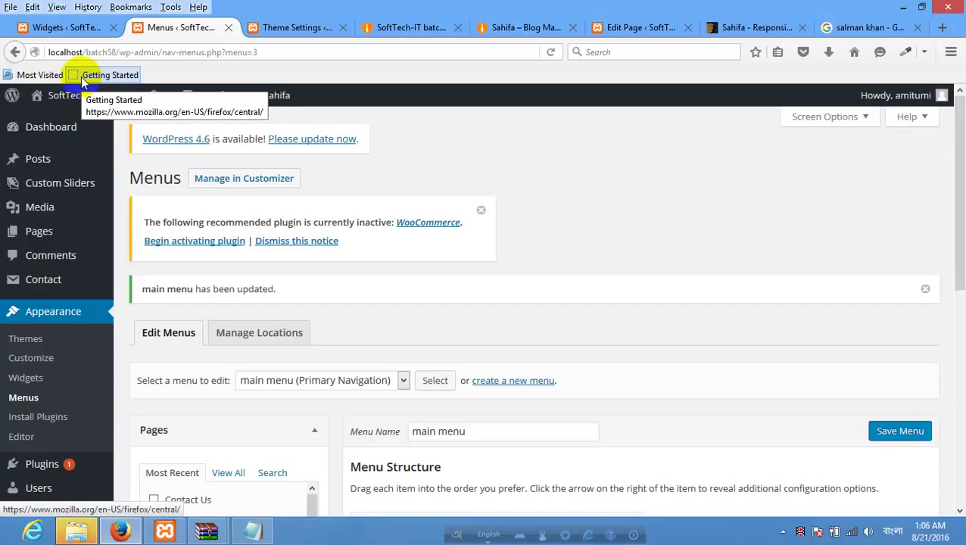
pyautogui.scroll(-5, 523, 272)
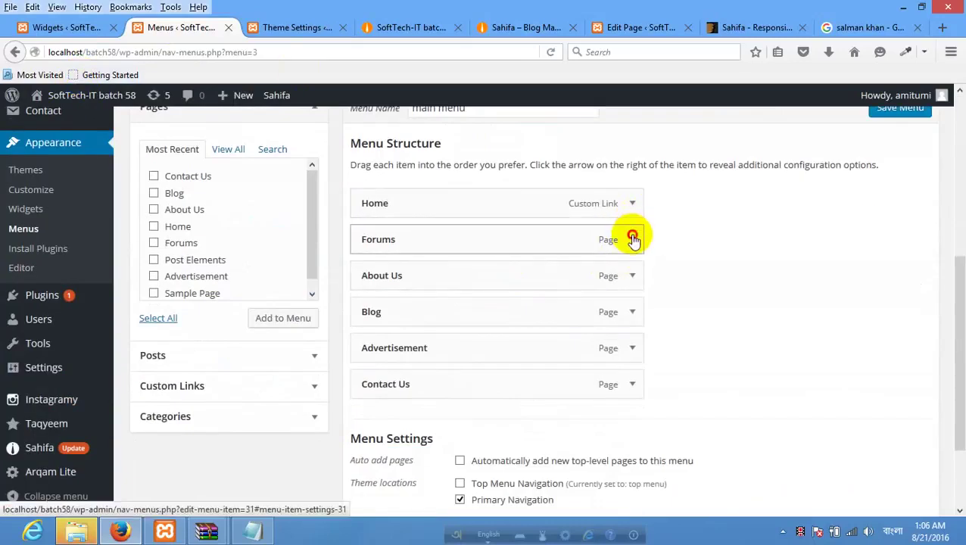
pyautogui.click(632, 239)
pyautogui.click(632, 239)
pyautogui.click(632, 239)
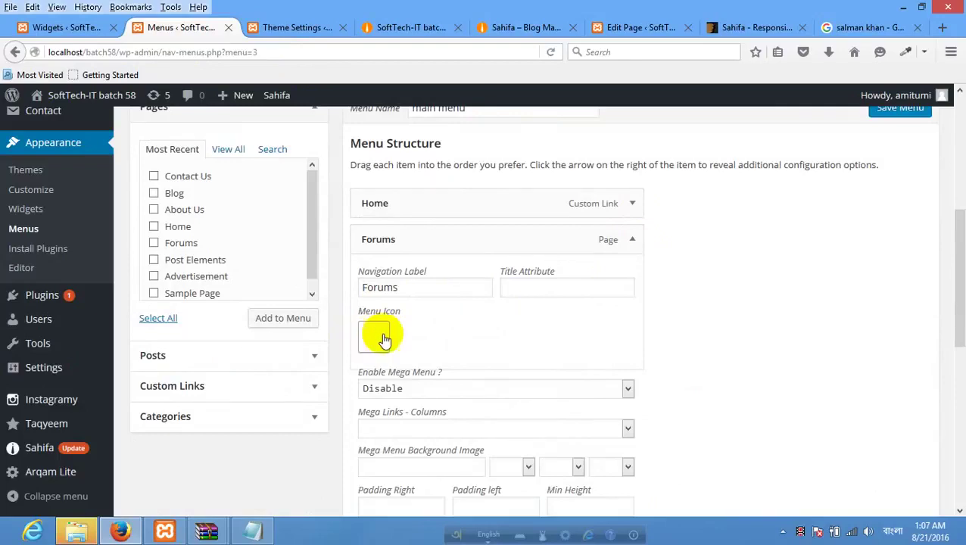
# Browse the menu icon library and assign the umbrella icon to the Forums item.
pyautogui.click(371, 340)
pyautogui.scroll(-4, 508, 349)
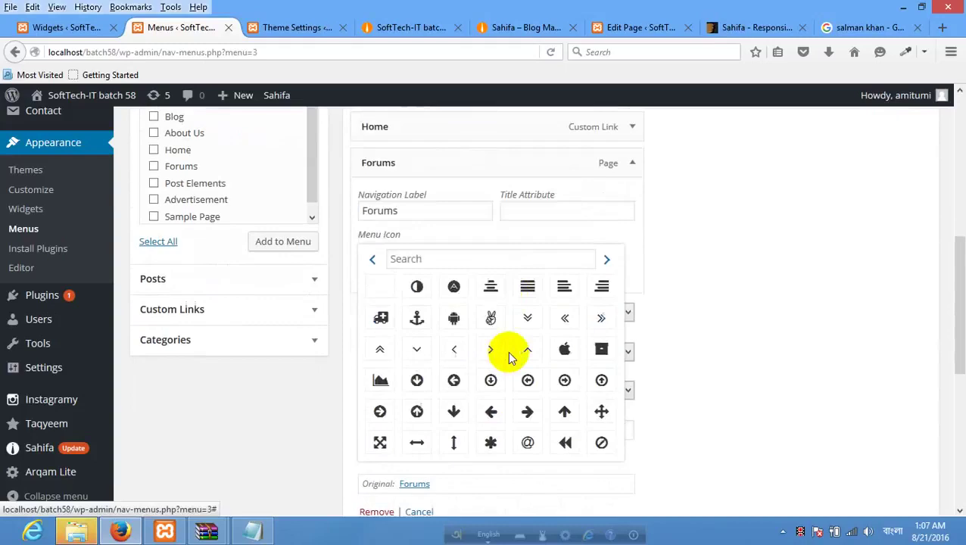
pyautogui.scroll(-3, 571, 303)
pyautogui.scroll(5, 610, 287)
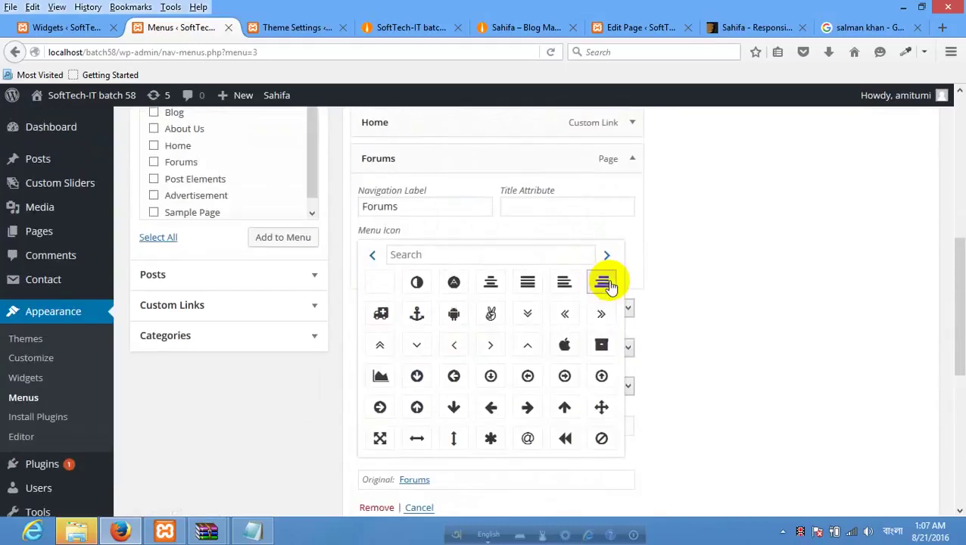
pyautogui.click(607, 257)
pyautogui.click(607, 258)
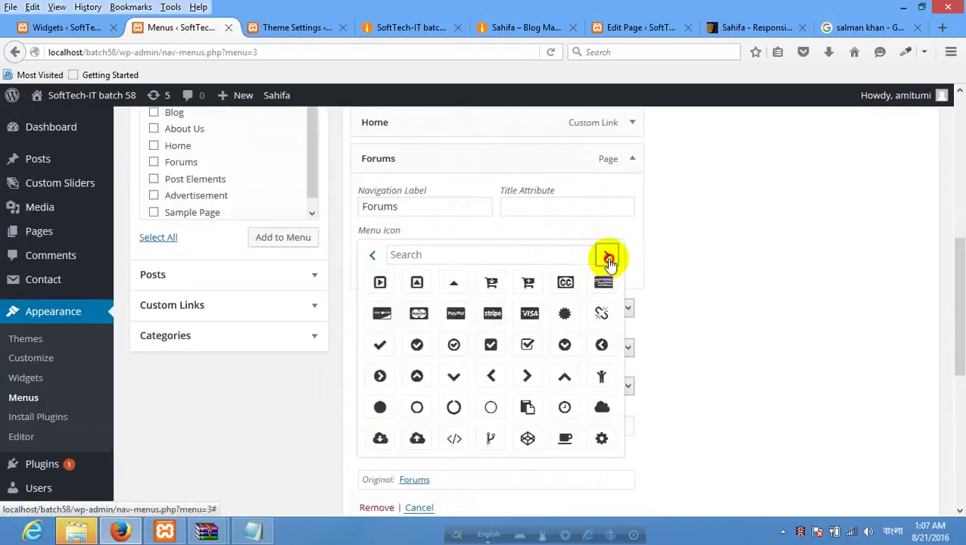
pyautogui.click(607, 257)
pyautogui.click(608, 257)
pyautogui.click(607, 257)
pyautogui.click(608, 257)
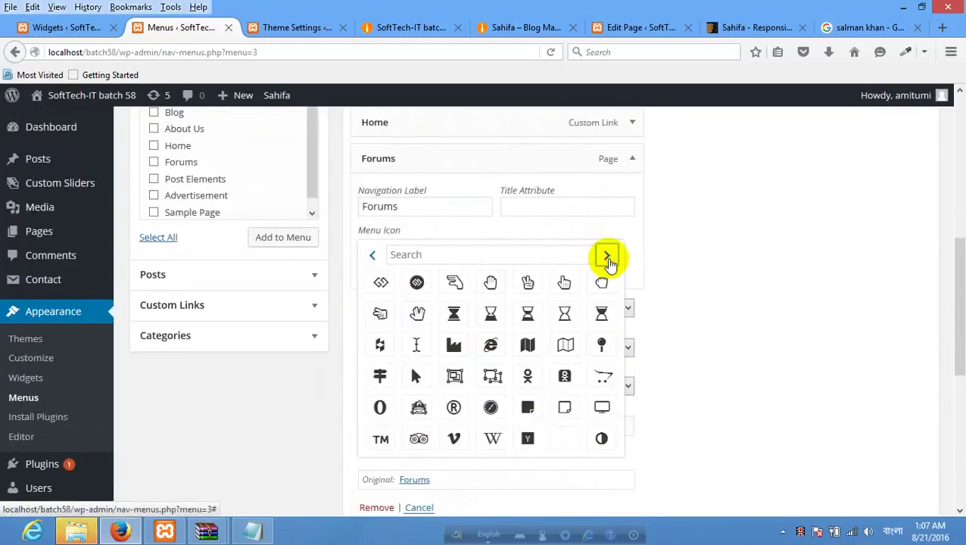
pyautogui.click(371, 256)
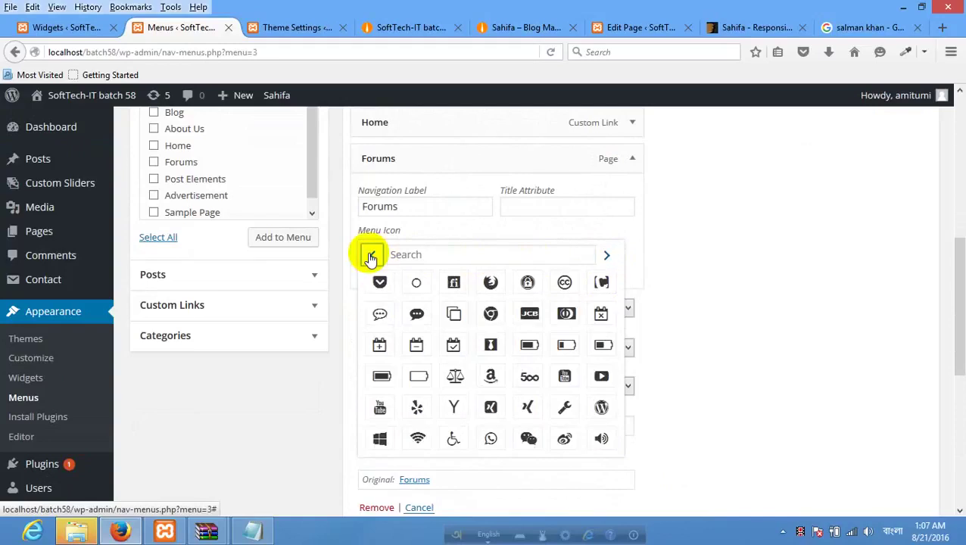
pyautogui.click(371, 255)
pyautogui.click(457, 377)
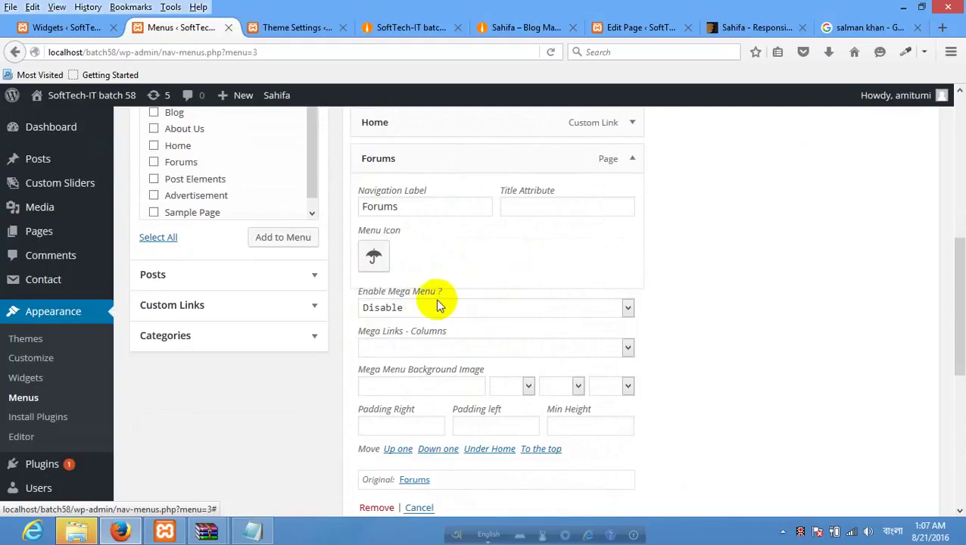
# Examine the Enable Mega Menu options of the Forums item and compare them with the Sahifa demo's mega menus.
pyautogui.scroll(-2, 570, 276)
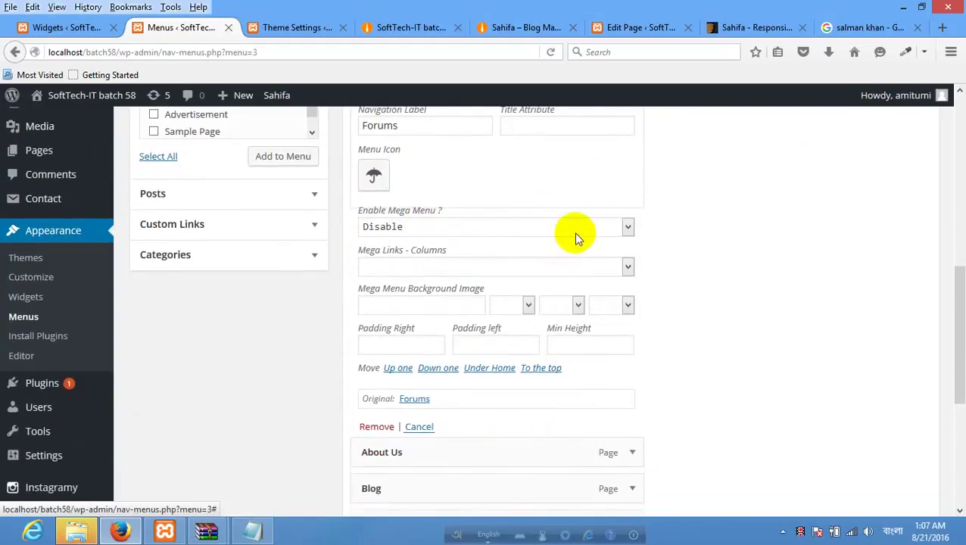
pyautogui.click(573, 231)
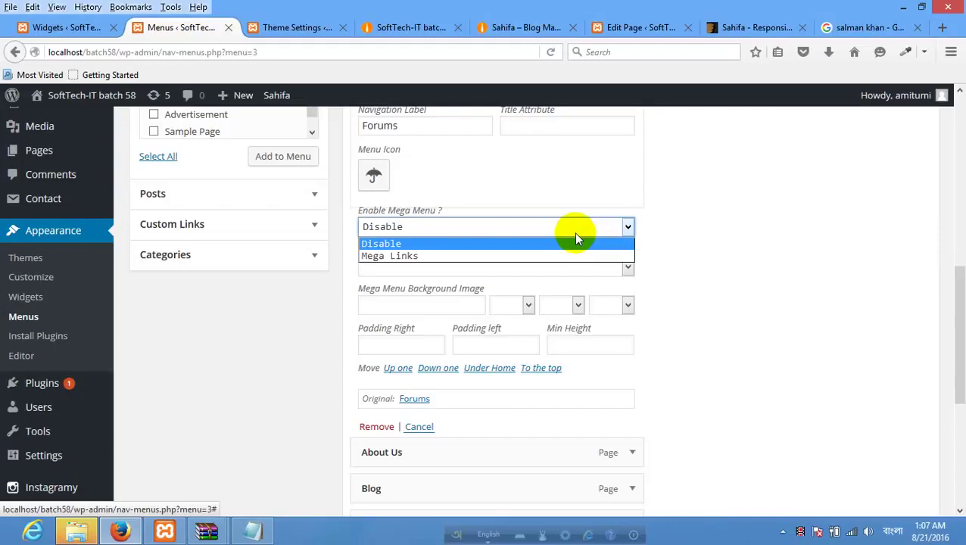
pyautogui.click(390, 27)
pyautogui.click(518, 28)
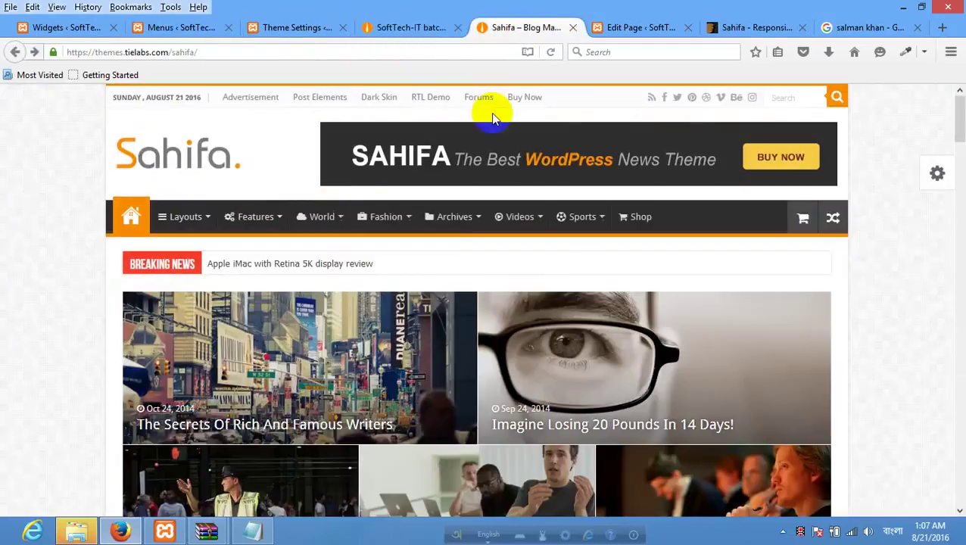
pyautogui.moveTo(246, 223)
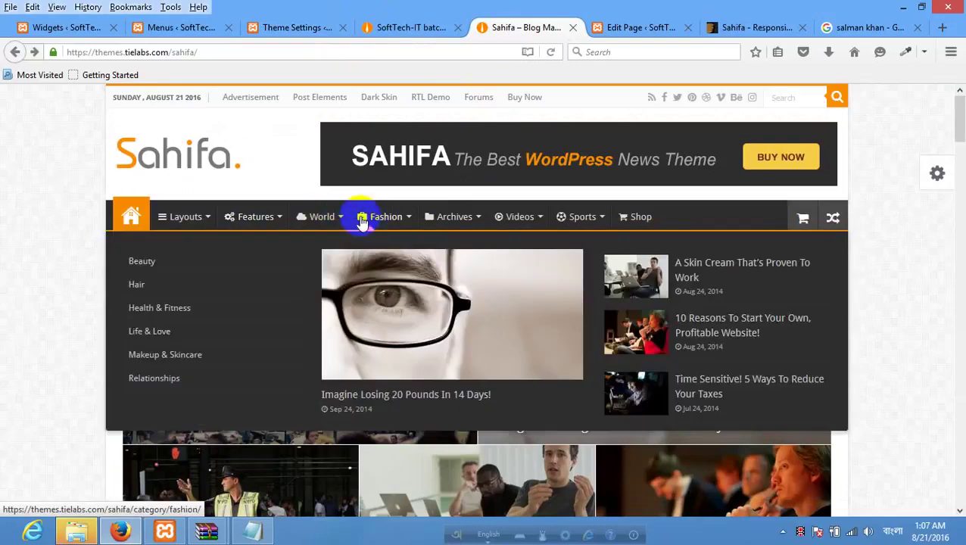
pyautogui.click(180, 27)
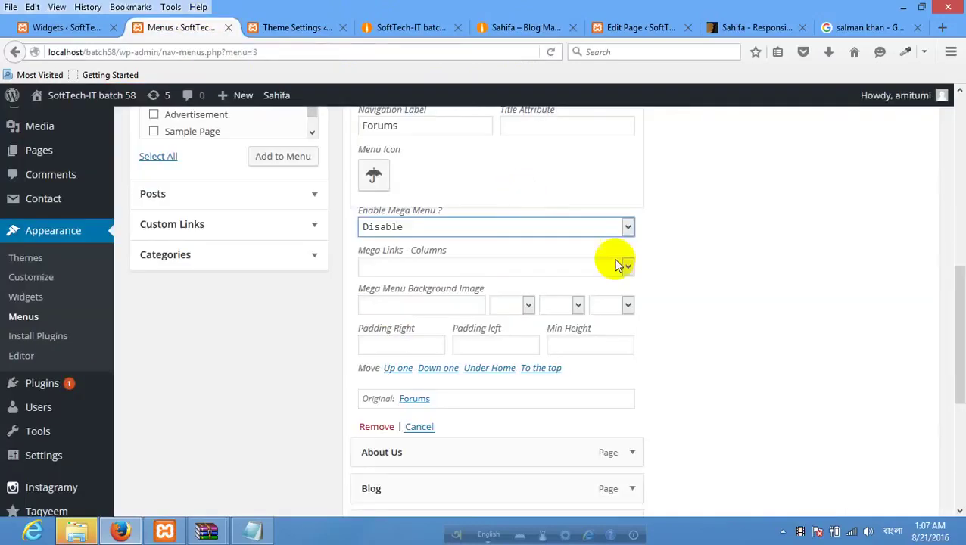
# Review the Forums item's Mega Links column choices, background image and title attribute fields without changing them.
pyautogui.click(501, 269)
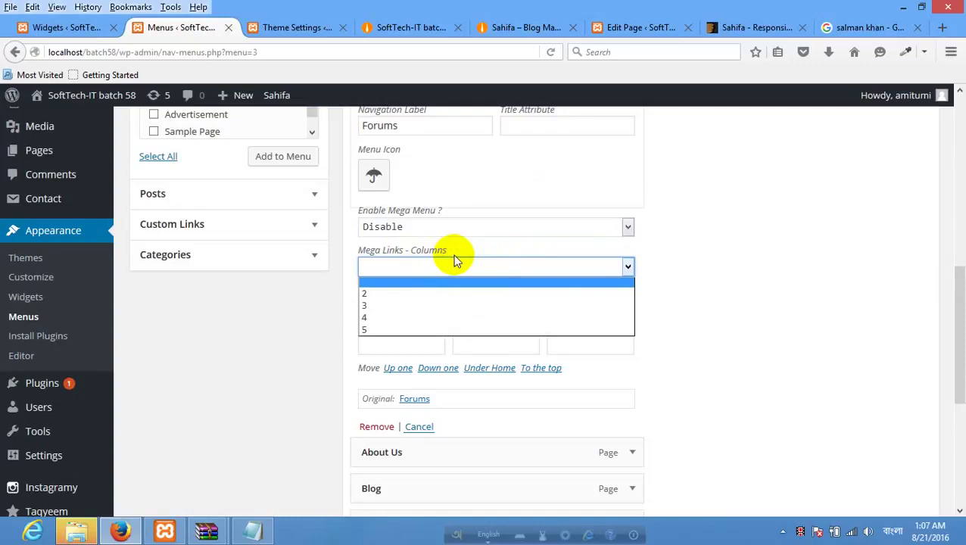
pyautogui.click(693, 220)
pyautogui.click(457, 303)
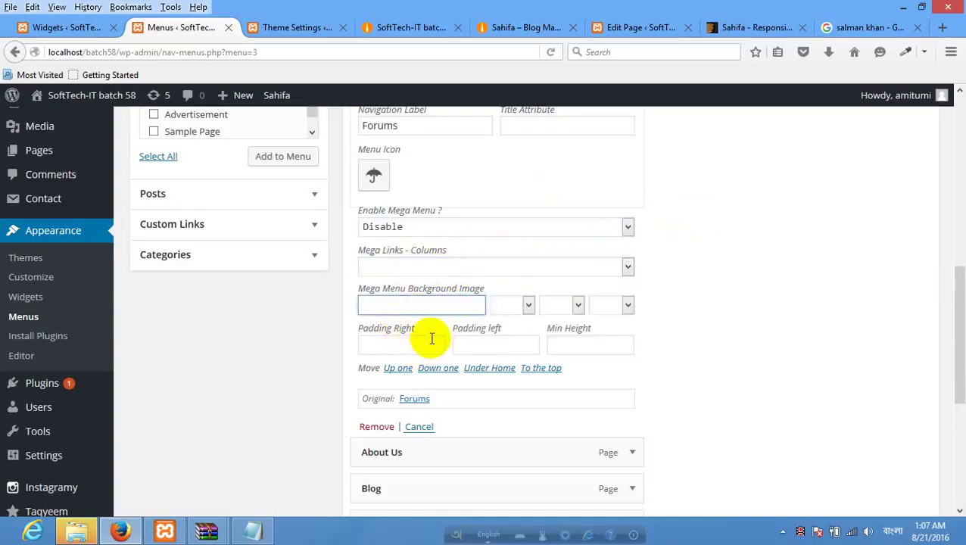
pyautogui.scroll(2, 428, 339)
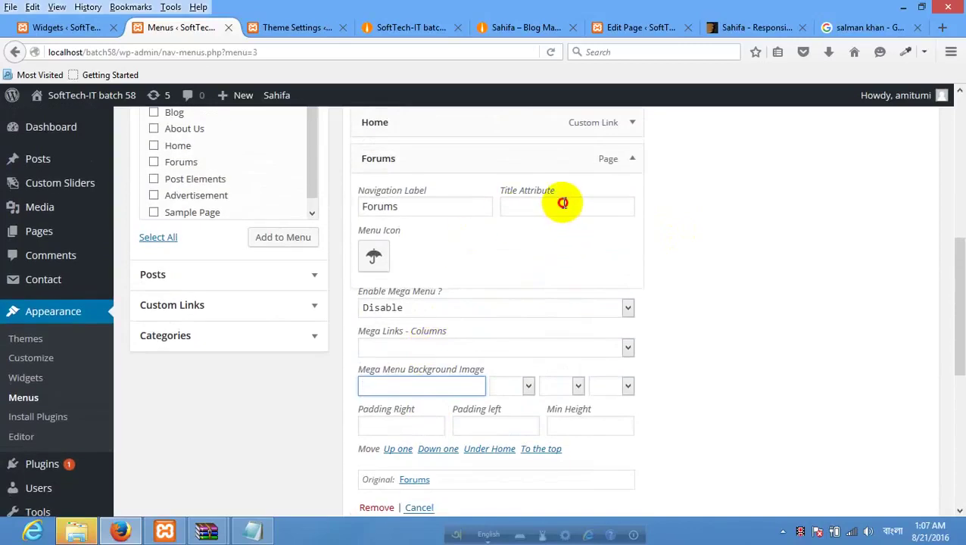
pyautogui.click(562, 203)
pyautogui.scroll(2, 669, 220)
pyautogui.scroll(-3, 637, 264)
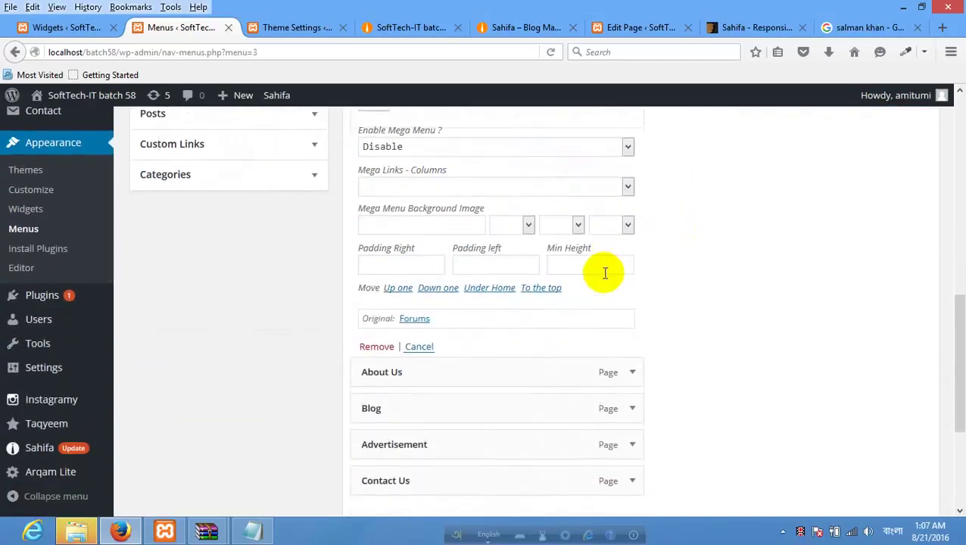
# Browse the menu icon library for the About Us item and assign it the outlined paper plane icon.
pyautogui.click(630, 370)
pyautogui.scroll(-3, 500, 359)
pyautogui.click(379, 311)
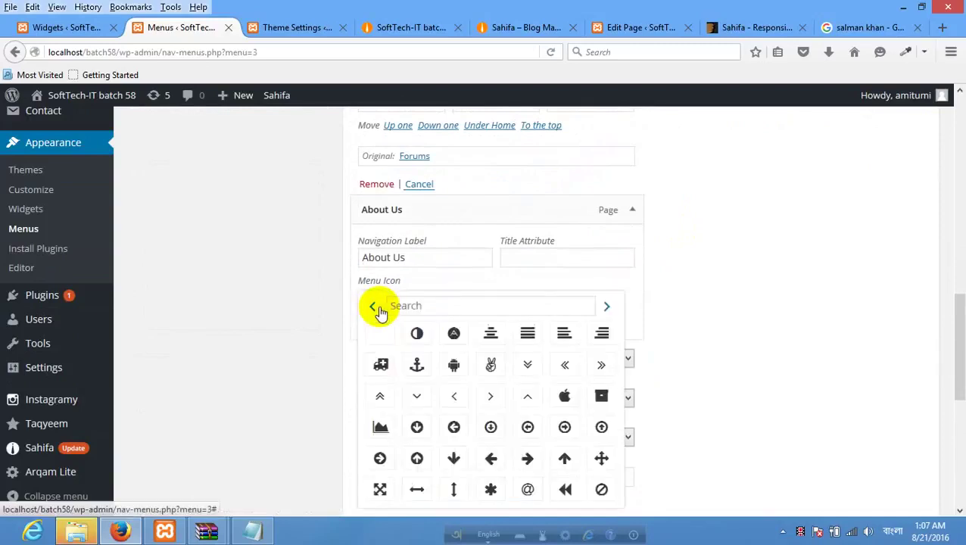
pyautogui.scroll(-3, 379, 314)
pyautogui.scroll(2, 579, 227)
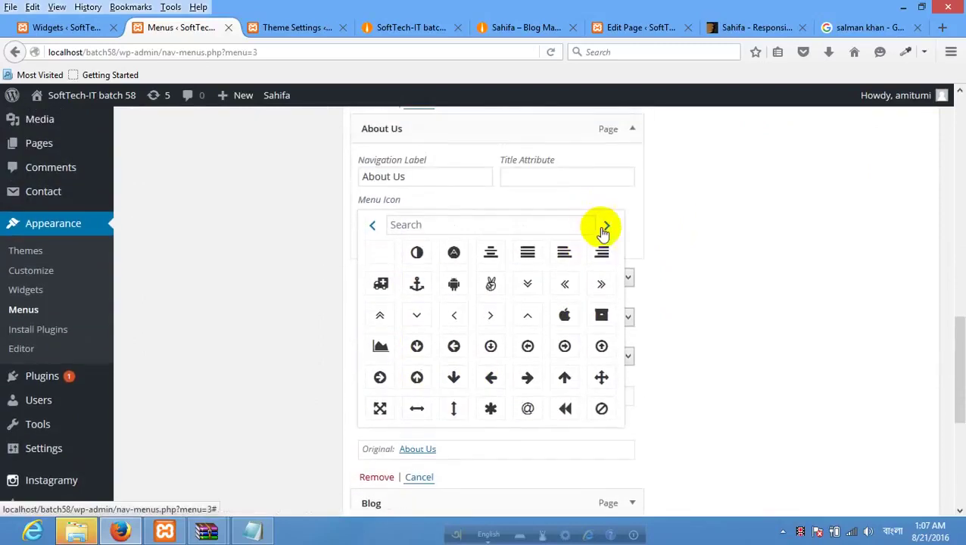
pyautogui.click(606, 224)
pyautogui.click(608, 227)
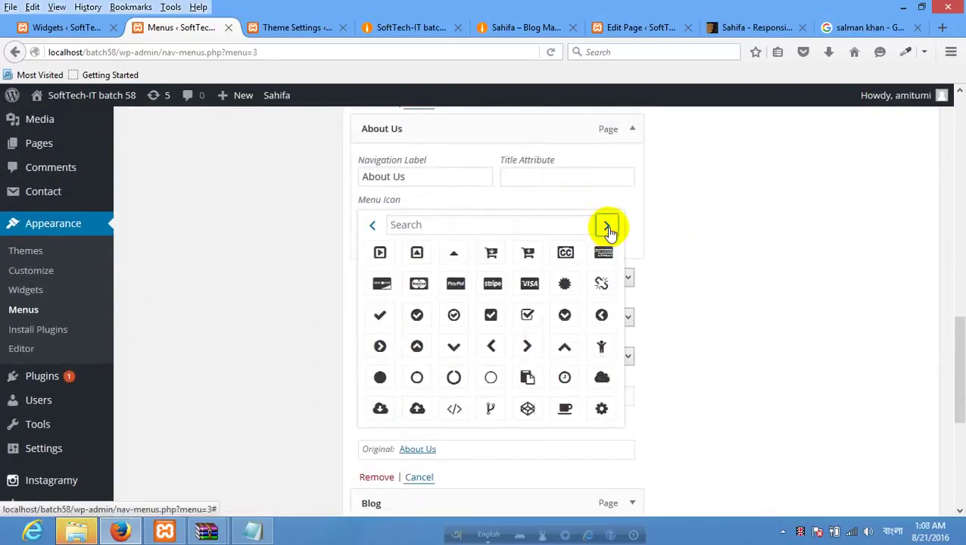
pyautogui.click(608, 226)
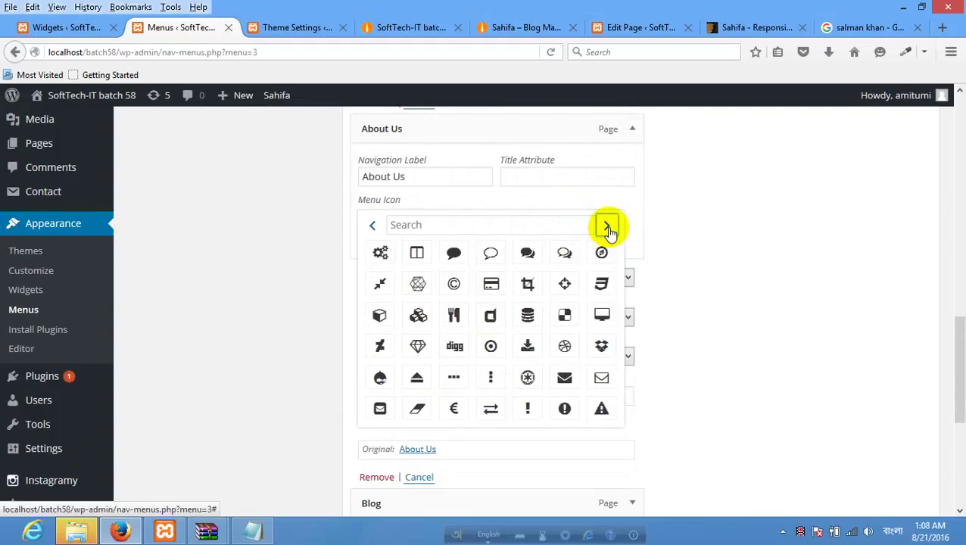
pyautogui.click(608, 227)
pyautogui.click(608, 227)
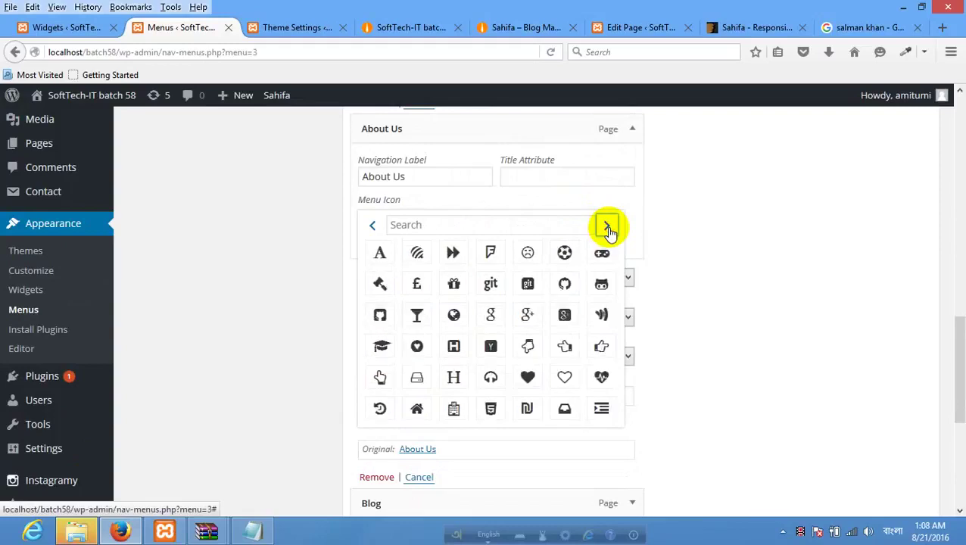
pyautogui.click(607, 227)
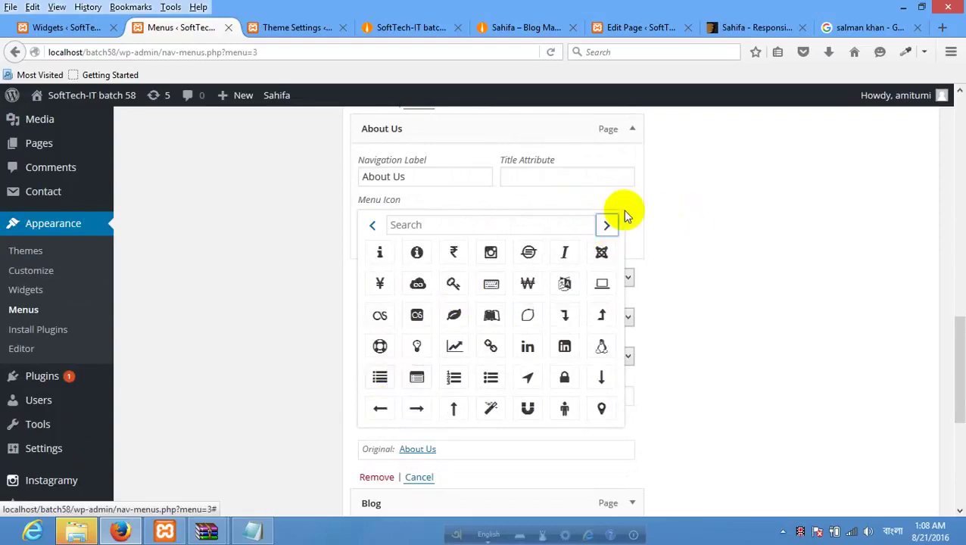
pyautogui.click(606, 227)
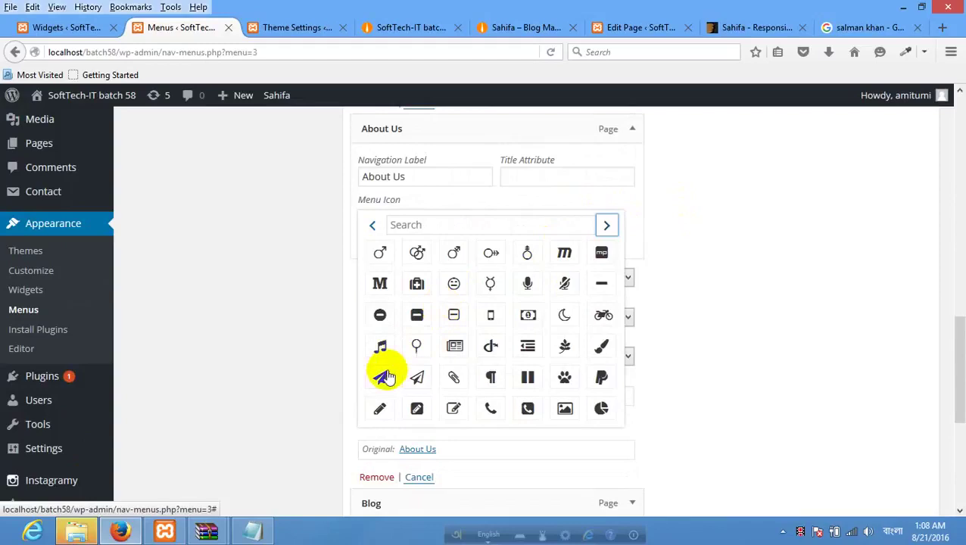
pyautogui.click(453, 346)
pyautogui.click(414, 385)
# Expand the Blog item's settings and assign it the apple menu icon.
pyautogui.scroll(-5, 427, 314)
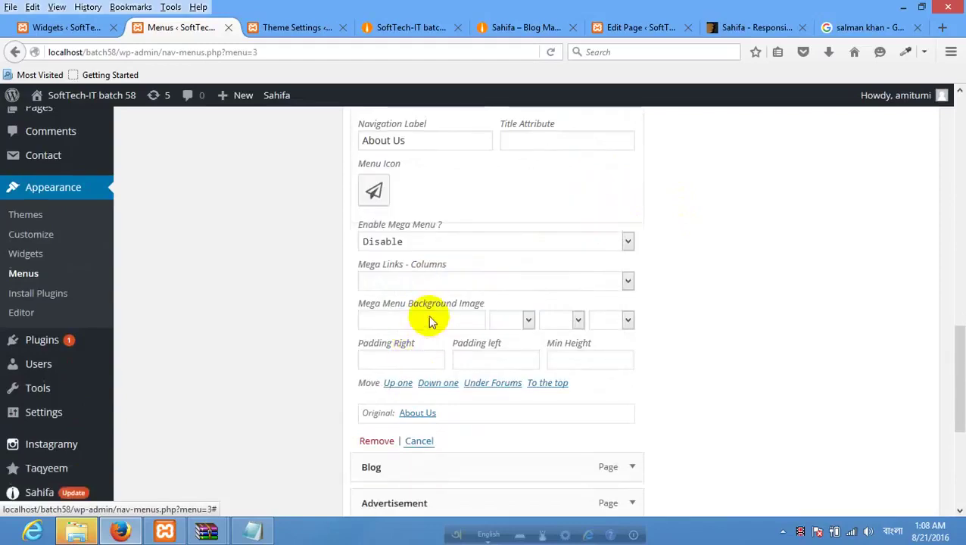
pyautogui.click(632, 264)
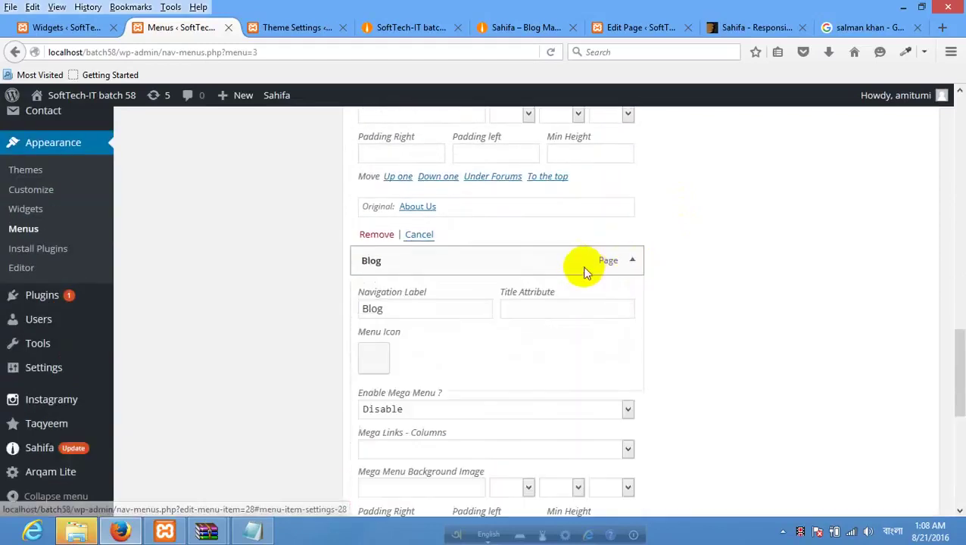
pyautogui.scroll(-3, 420, 232)
pyautogui.click(387, 215)
pyautogui.scroll(-3, 432, 247)
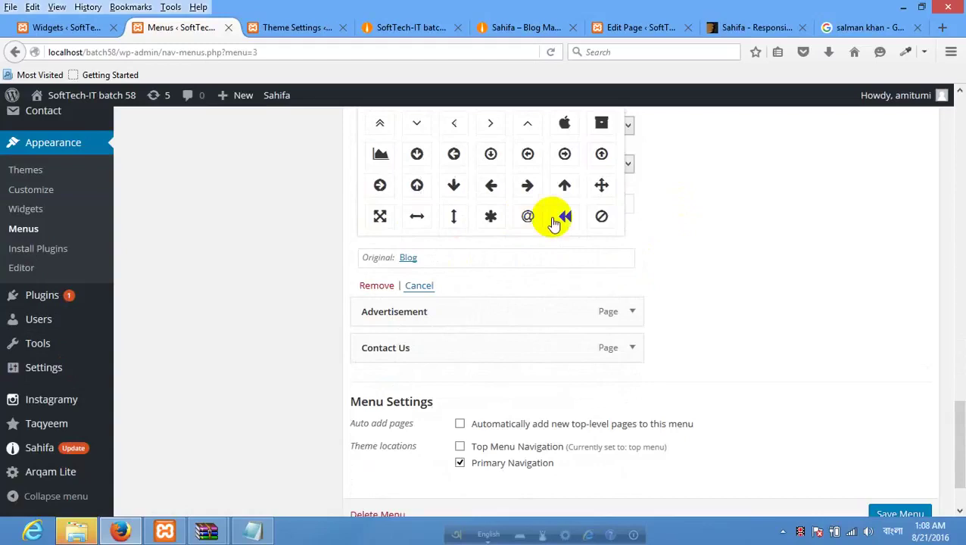
pyautogui.scroll(5, 550, 220)
pyautogui.click(566, 365)
# Expand the Advertisement item's settings and assign it the four diagonal expanding arrows as menu icon.
pyautogui.scroll(-4, 487, 290)
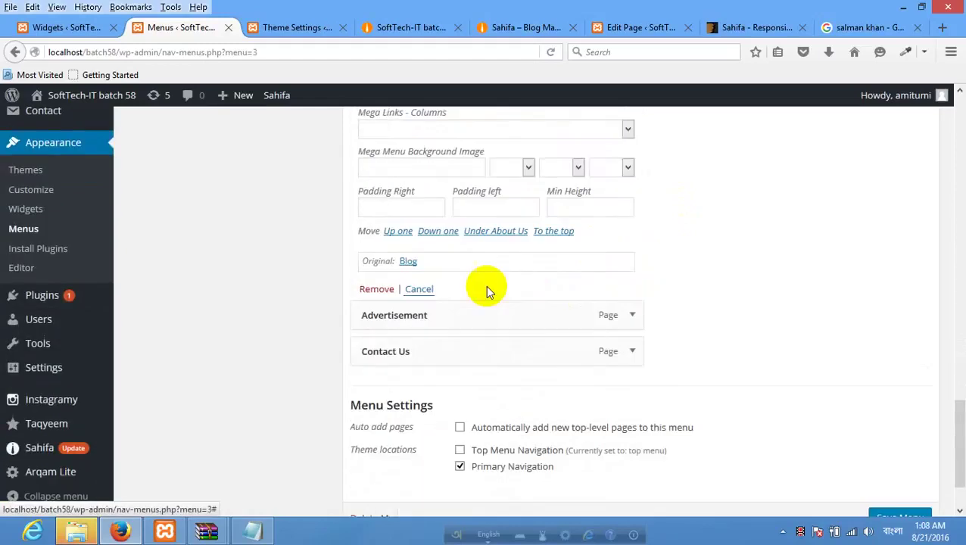
pyautogui.click(632, 238)
pyautogui.scroll(-3, 433, 193)
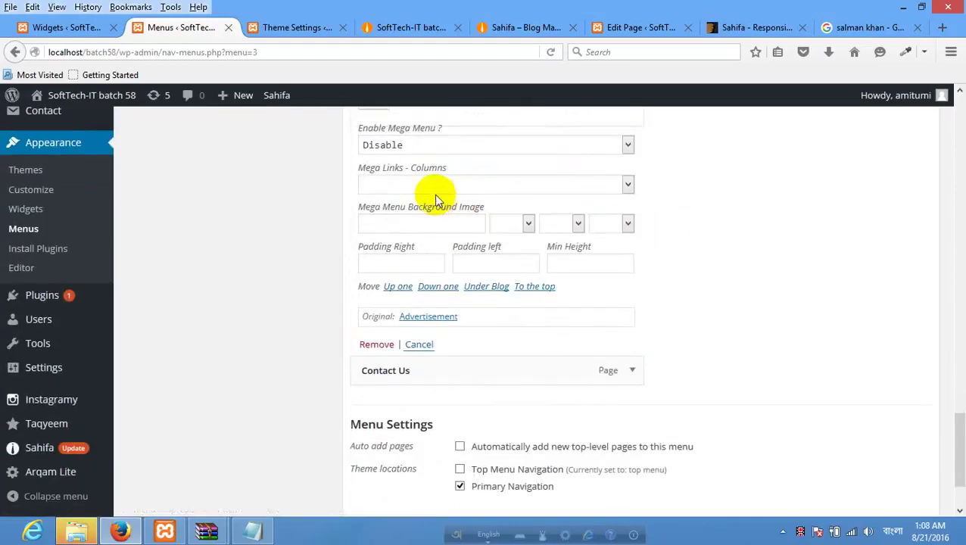
pyautogui.scroll(3, 412, 242)
pyautogui.click(376, 342)
pyautogui.scroll(-3, 491, 265)
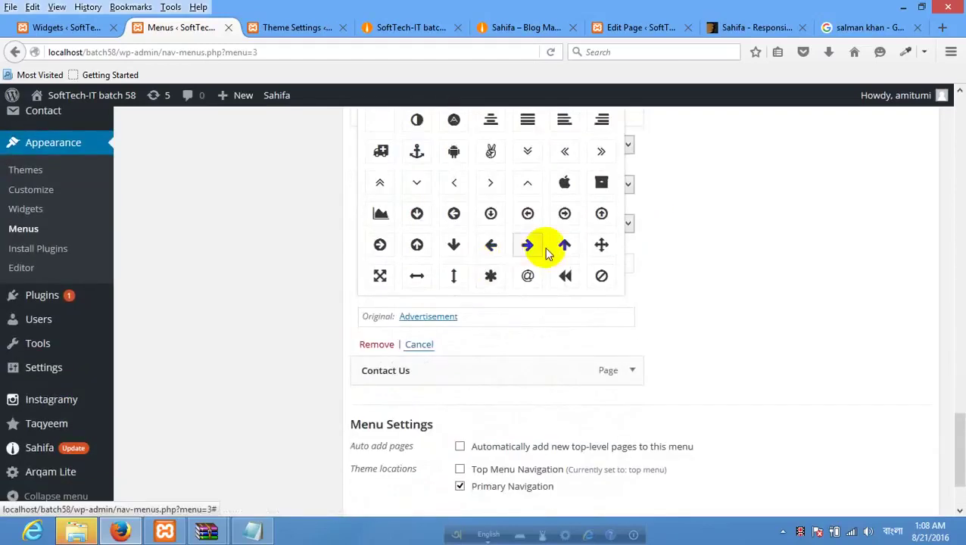
pyautogui.scroll(2, 547, 250)
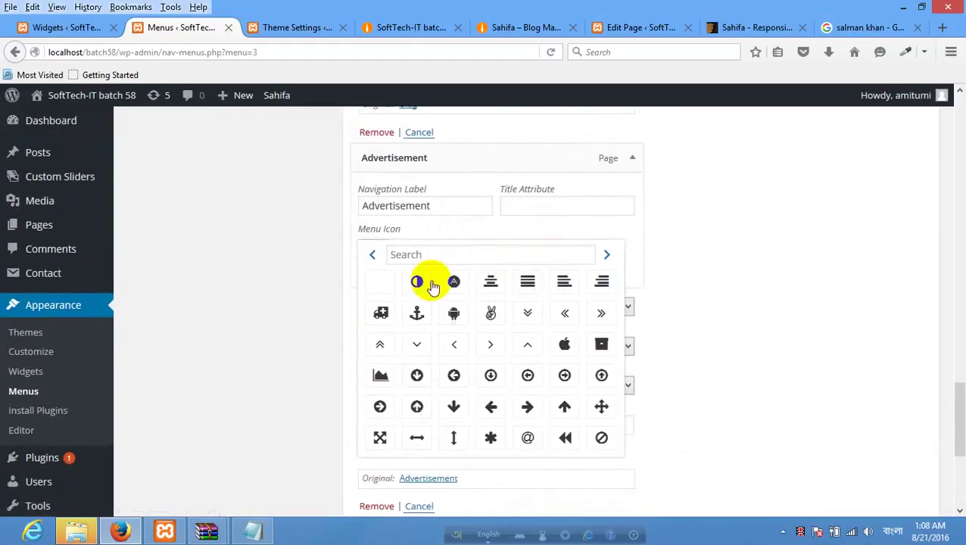
pyautogui.click(380, 436)
# Expand the Contact Us item's settings, browse its menu icon library and assign the Android icon.
pyautogui.scroll(-3, 469, 325)
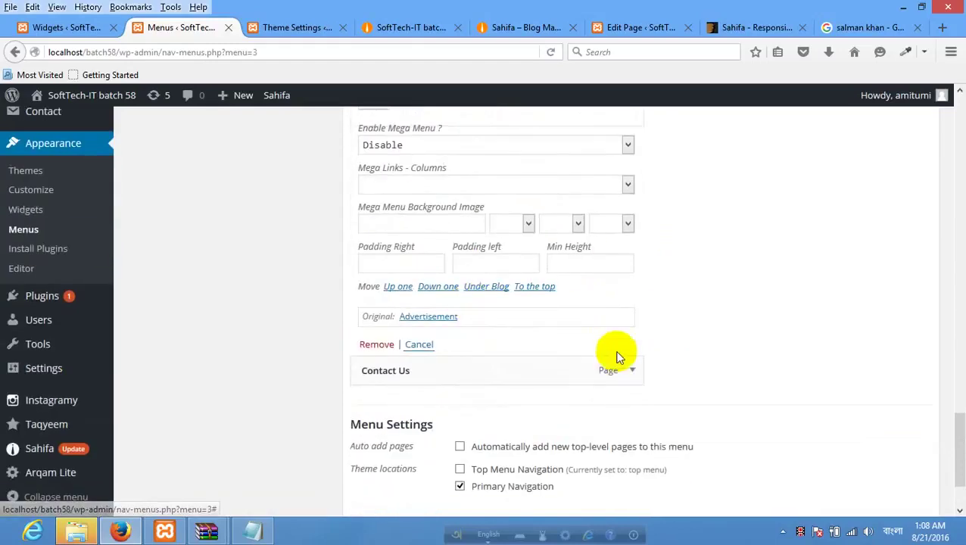
pyautogui.click(632, 377)
pyautogui.scroll(-3, 406, 310)
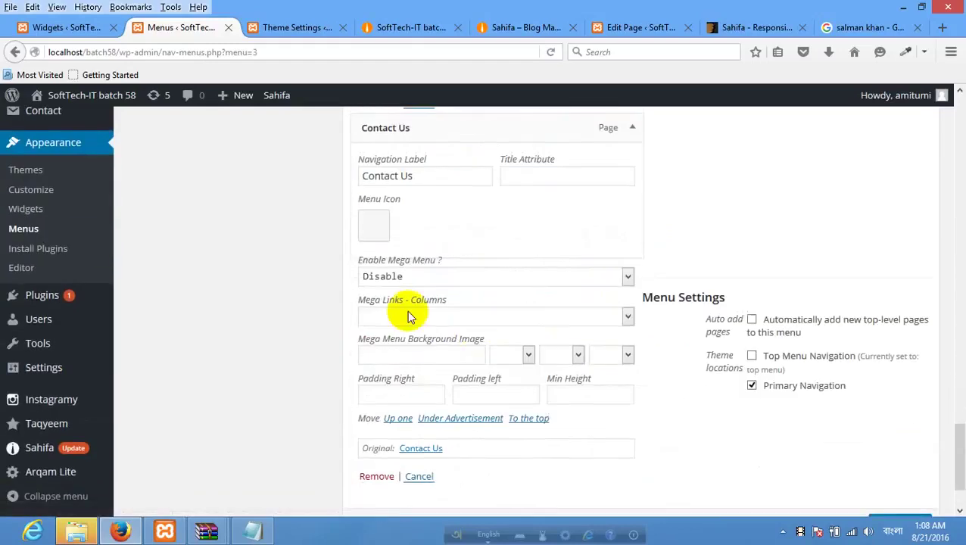
pyautogui.click(380, 225)
pyautogui.scroll(-1, 564, 310)
pyautogui.scroll(1, 569, 308)
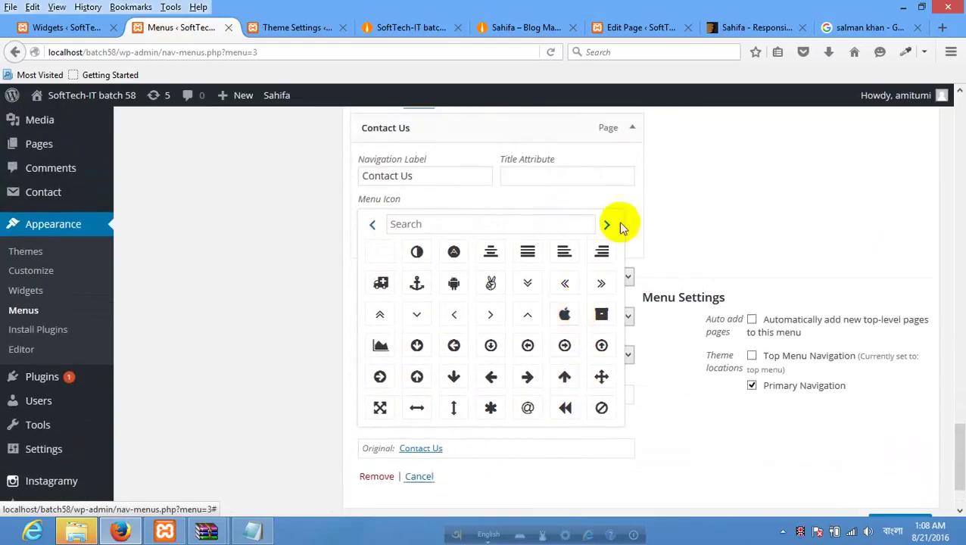
pyautogui.click(606, 225)
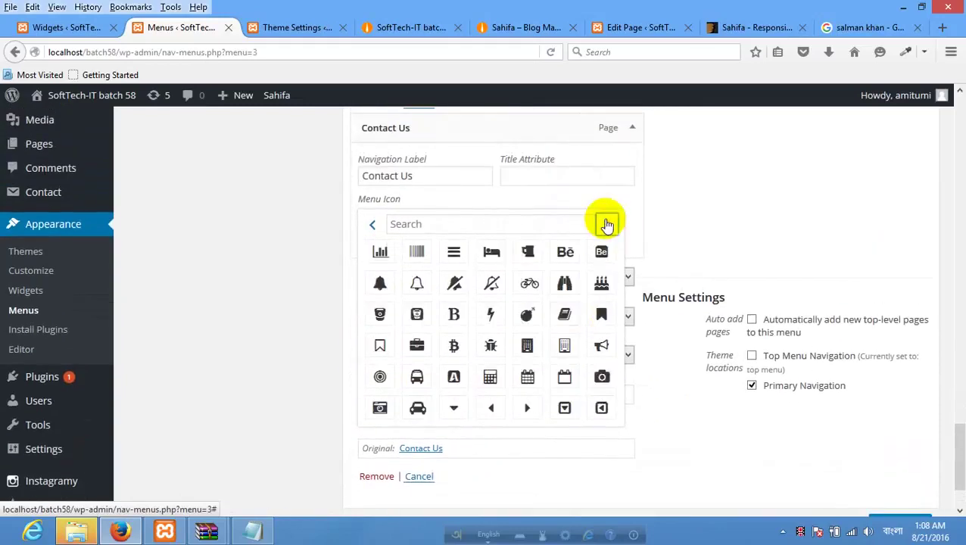
pyautogui.click(607, 224)
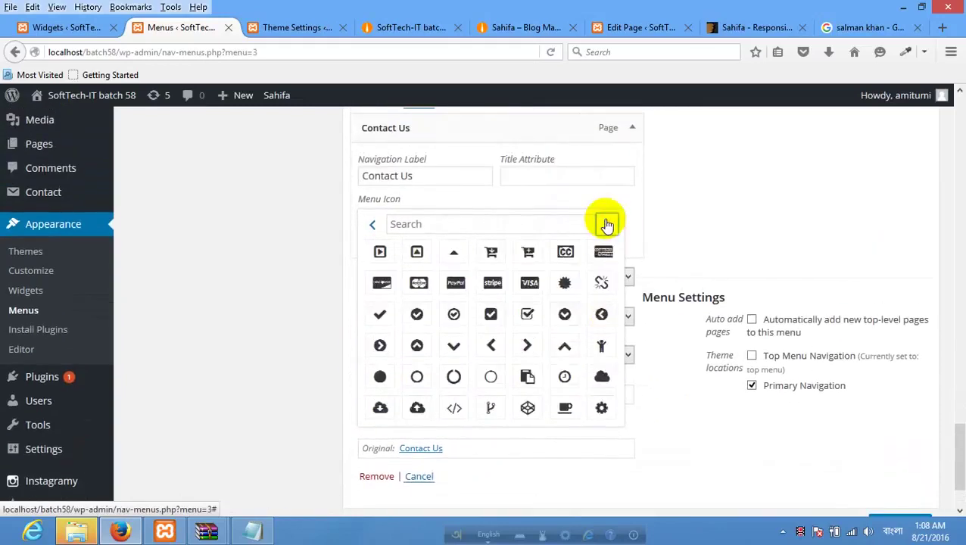
pyautogui.click(367, 231)
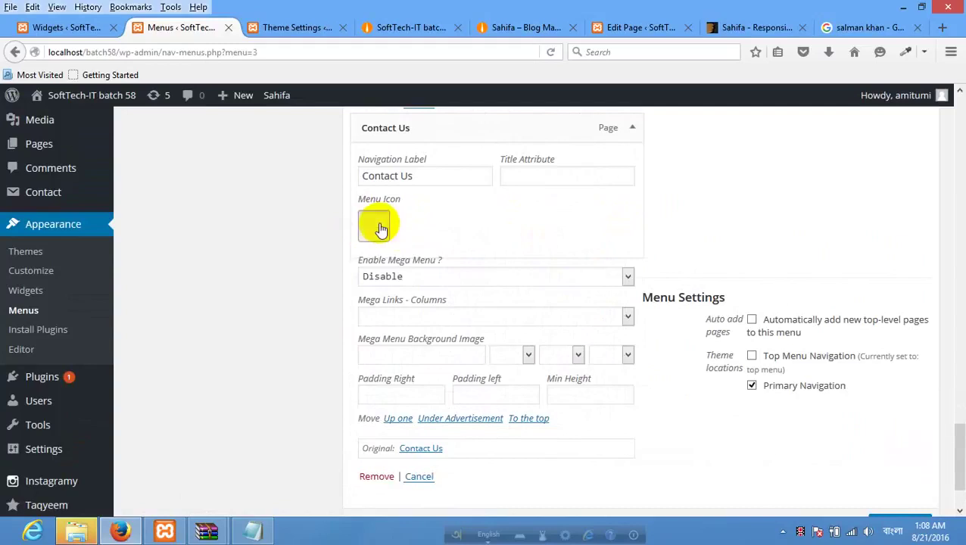
pyautogui.click(374, 226)
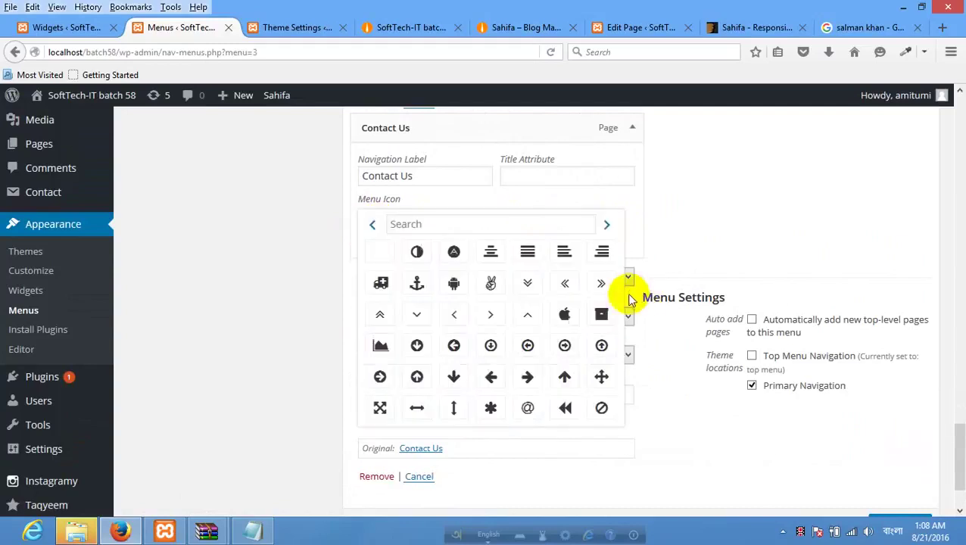
pyautogui.click(455, 282)
# Save the main menu and reload the local site's home page to view the new menu icons.
pyautogui.scroll(-2, 577, 274)
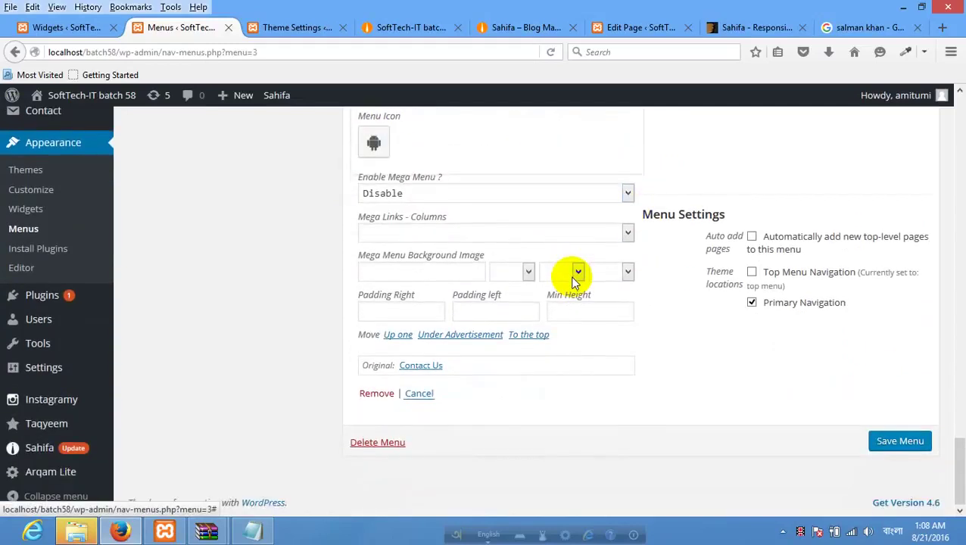
pyautogui.click(906, 445)
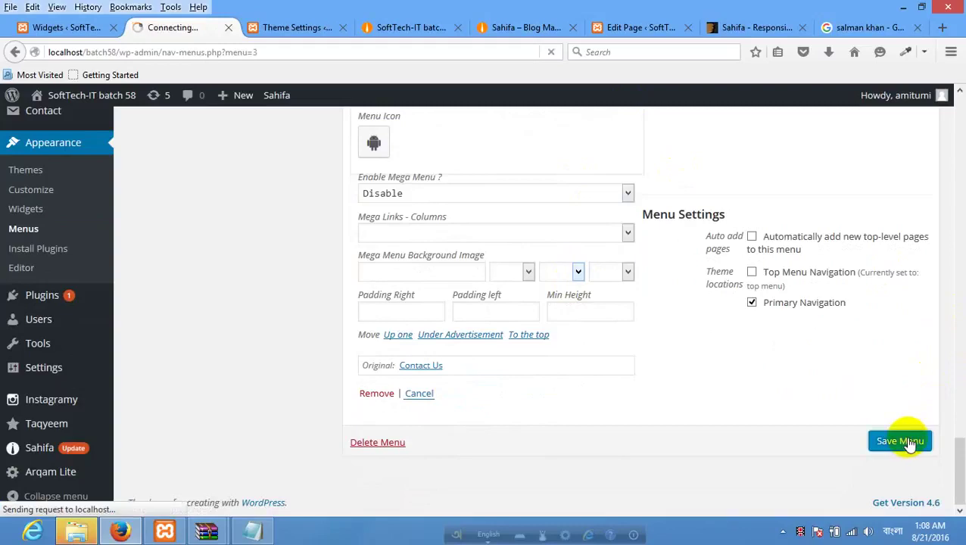
pyautogui.click(388, 28)
pyautogui.rightClick(288, 213)
pyautogui.click(288, 235)
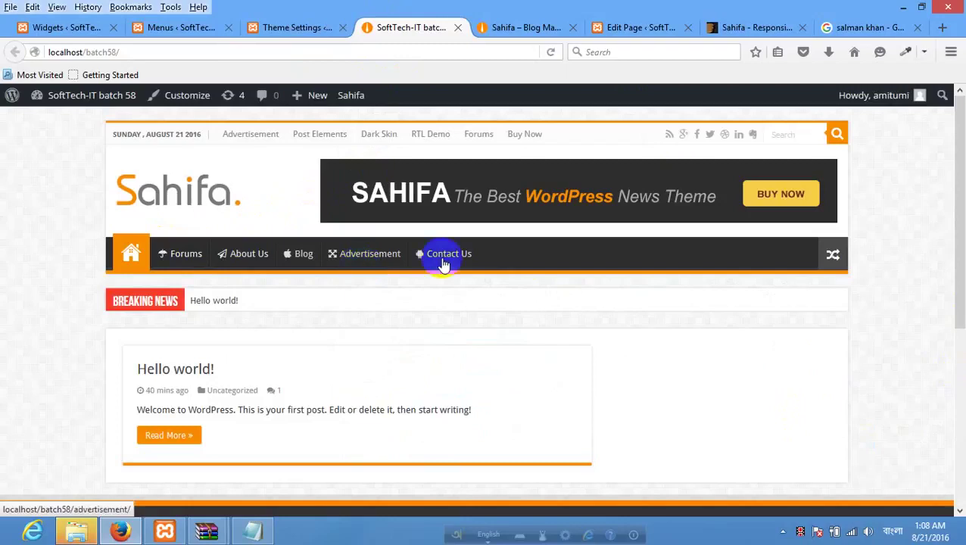
# Glance at the theme settings, and examine the local home page from the navigation bar down to the footer.
pyautogui.click(297, 28)
pyautogui.press('F5')
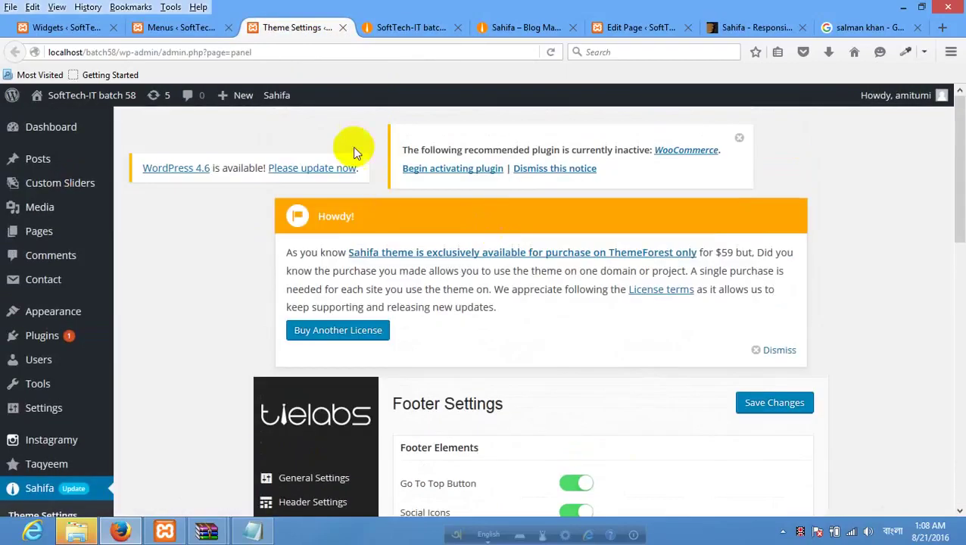
pyautogui.click(410, 27)
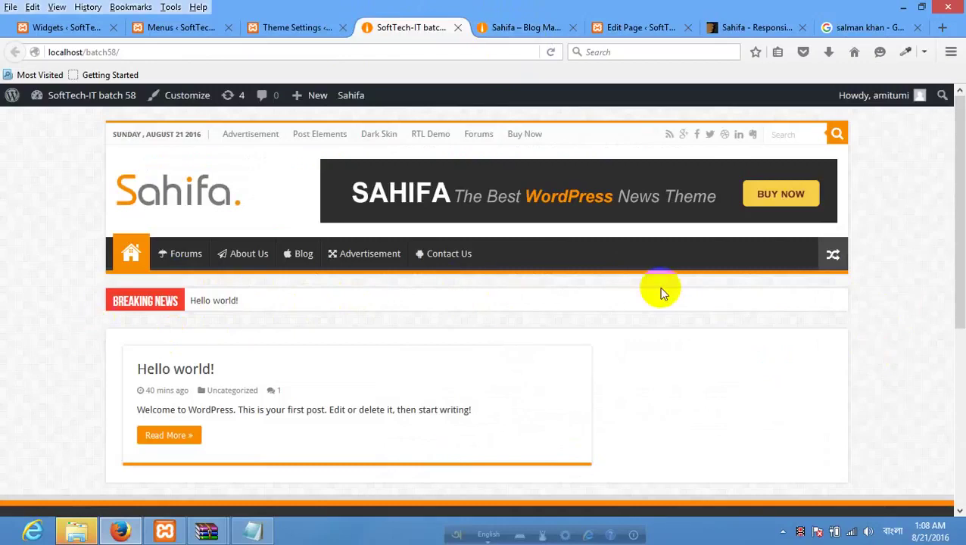
pyautogui.scroll(-5, 681, 306)
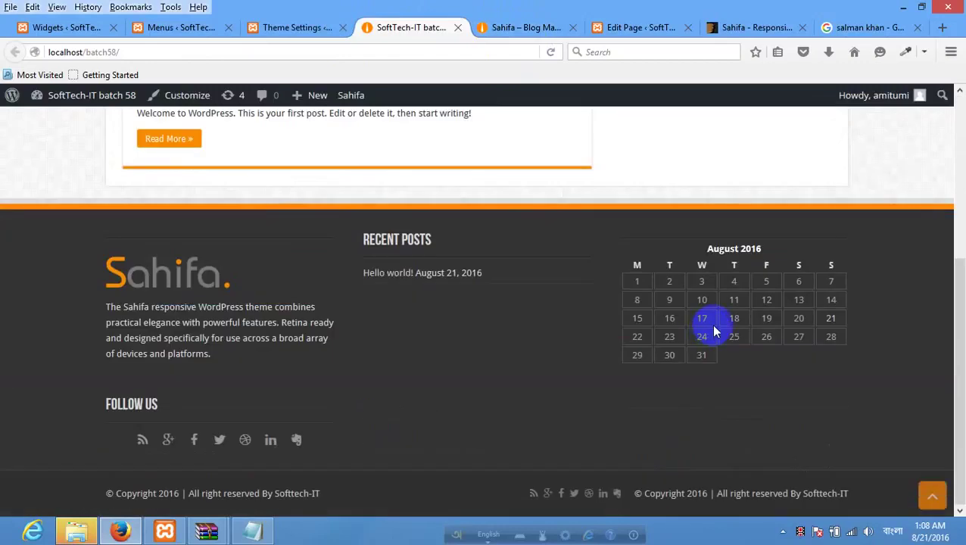
pyautogui.scroll(2, 711, 299)
pyautogui.scroll(3, 711, 295)
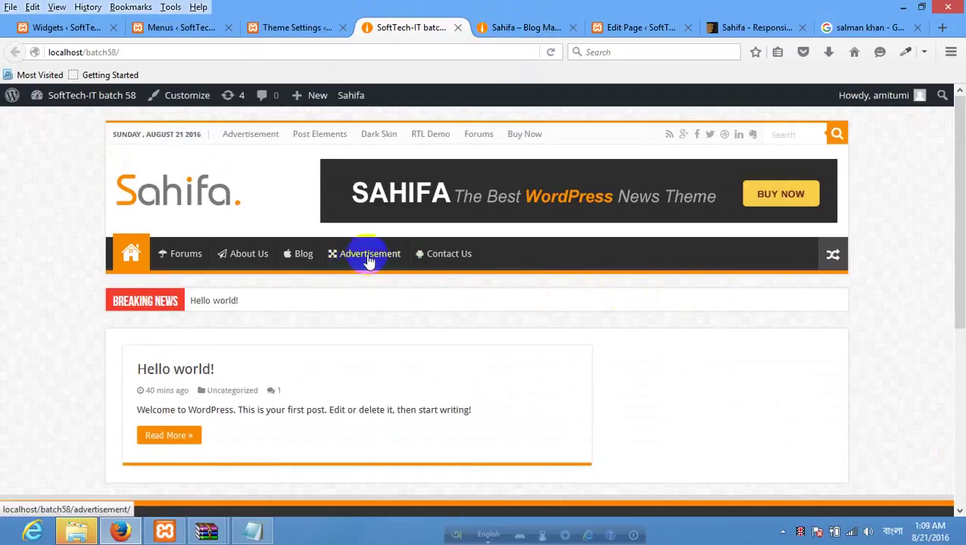
# In the main menu structure, clear the Forums item's navigation label and save the menu.
pyautogui.click(282, 28)
pyautogui.click(178, 27)
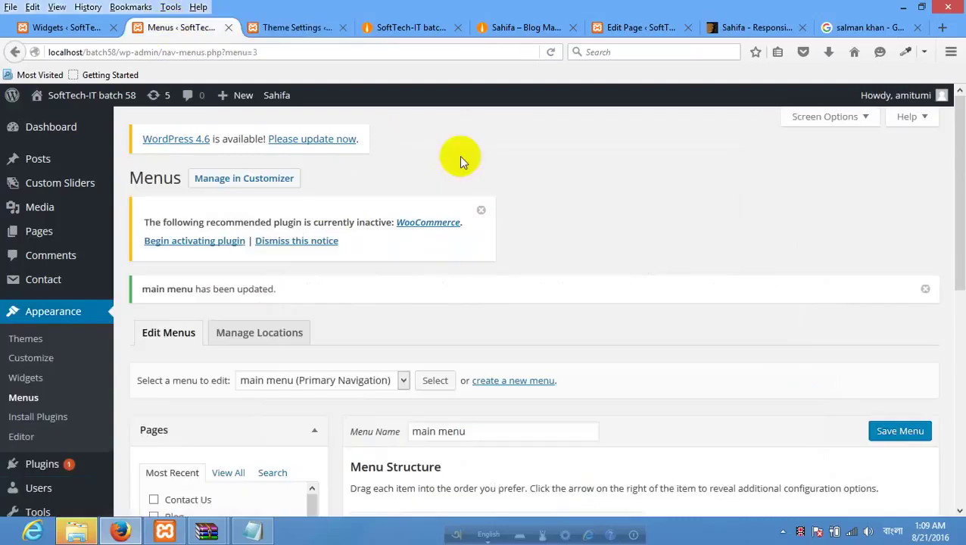
pyautogui.scroll(-5, 542, 318)
pyautogui.scroll(1, 553, 296)
pyautogui.scroll(1, 598, 254)
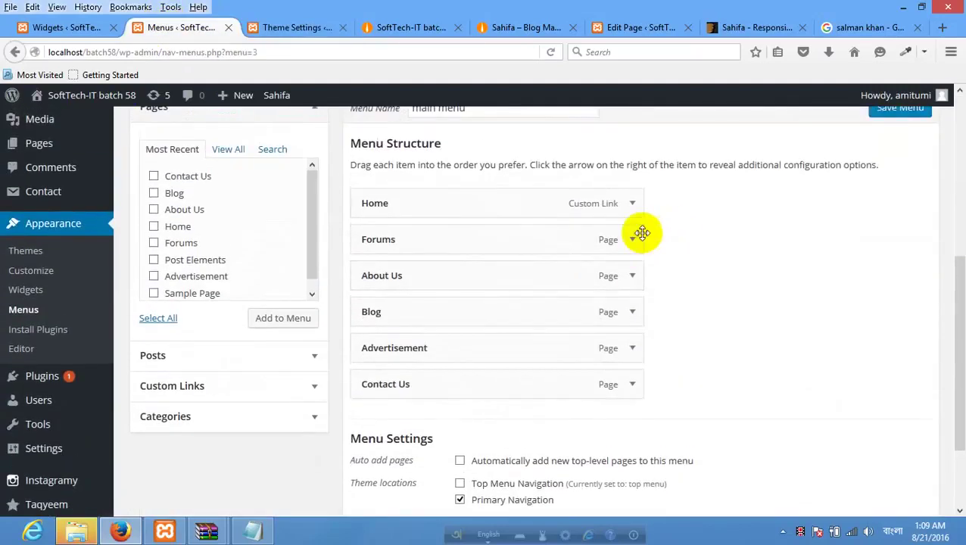
pyautogui.click(630, 240)
pyautogui.click(398, 289)
pyautogui.moveTo(338, 293); pyautogui.dragTo(481, 284)
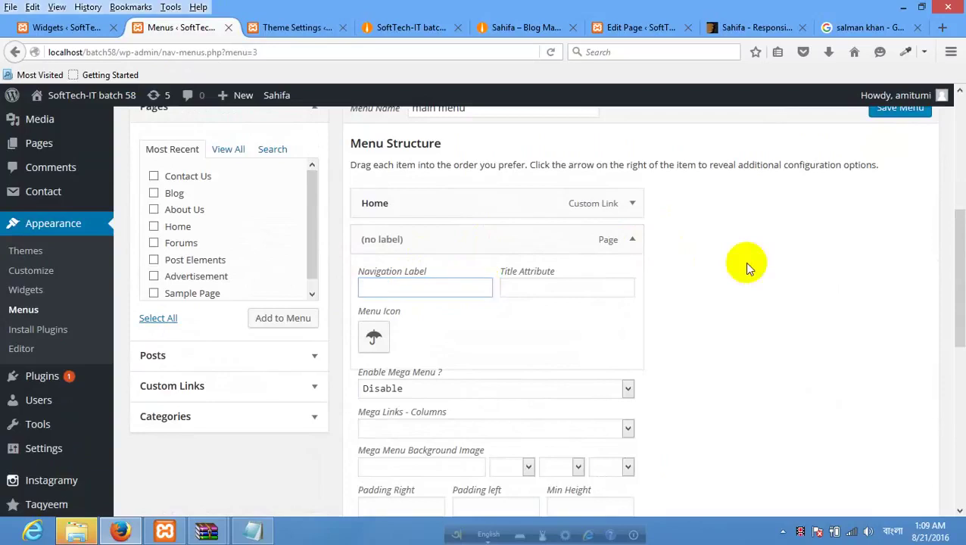
pyautogui.click(902, 111)
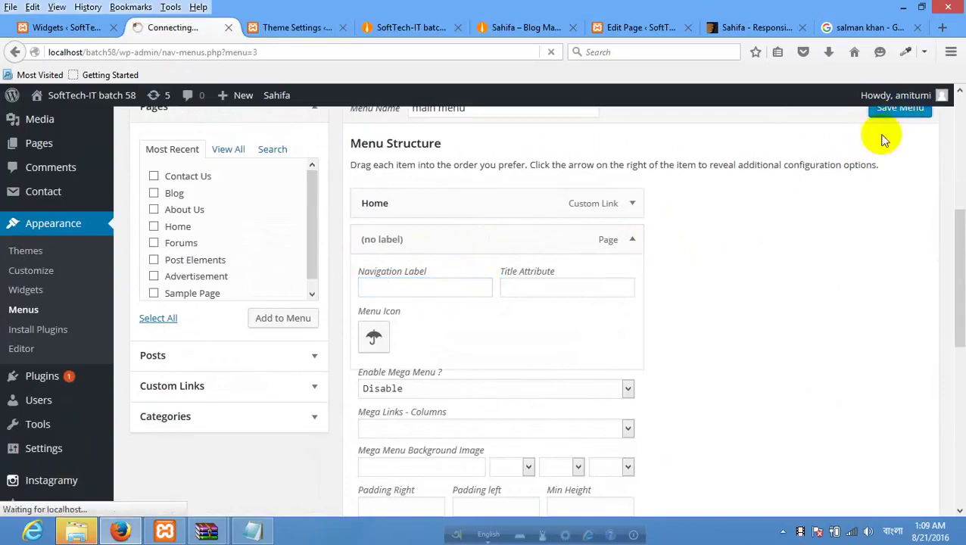
# Reload the local home page to check the Forums item in the navigation bar, and return to the Widgets admin page.
pyautogui.click(318, 28)
pyautogui.click(382, 27)
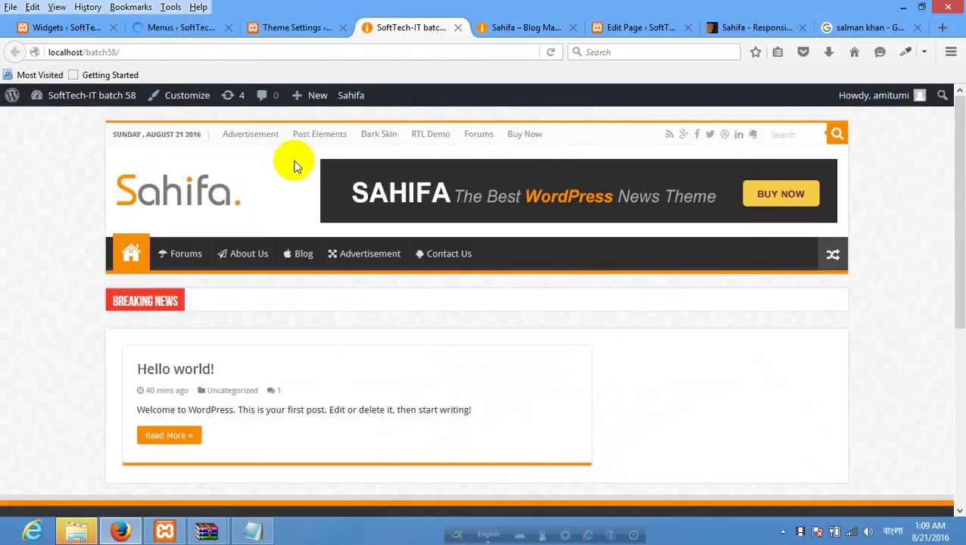
pyautogui.rightClick(8, 176)
pyautogui.click(84, 190)
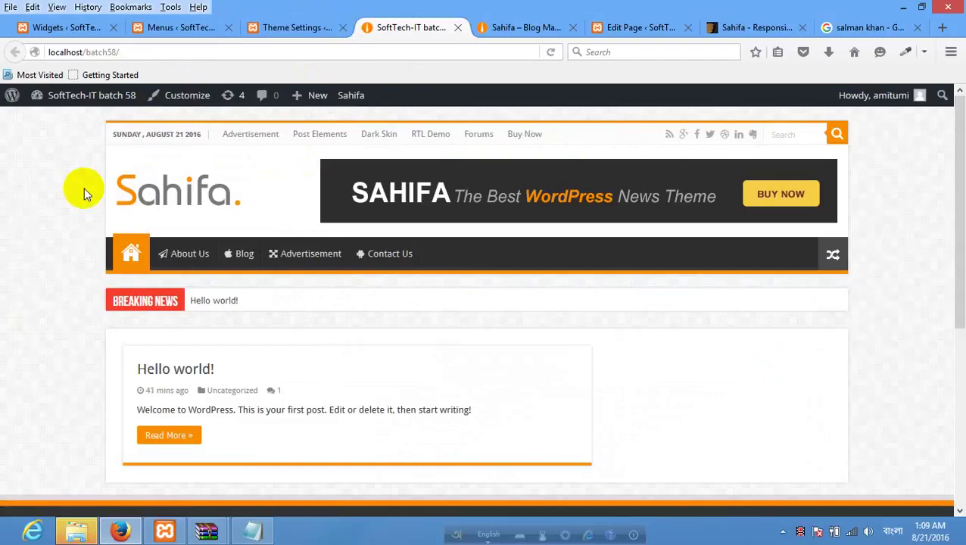
pyautogui.click(89, 29)
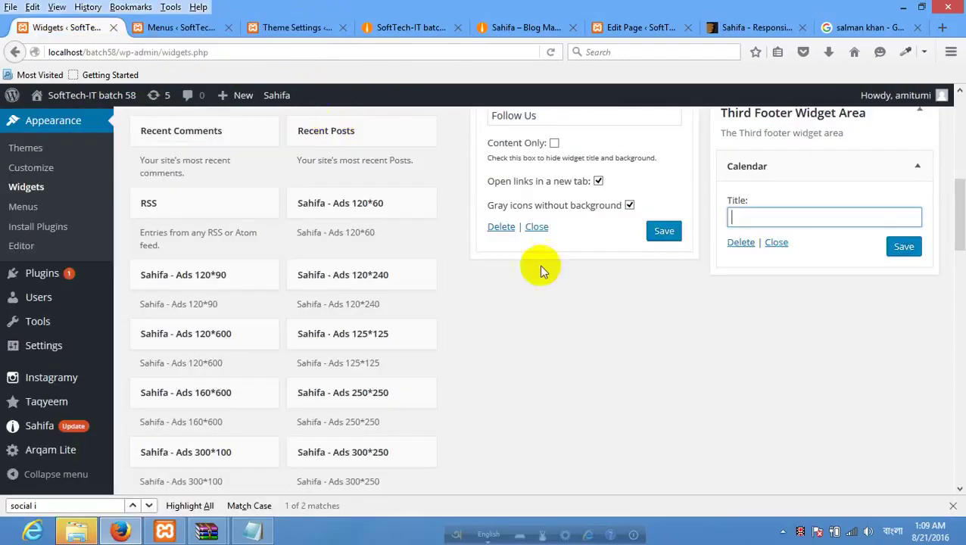
# Add the Forums page to the main menu and place it directly below Home in the menu structure.
pyautogui.click(190, 28)
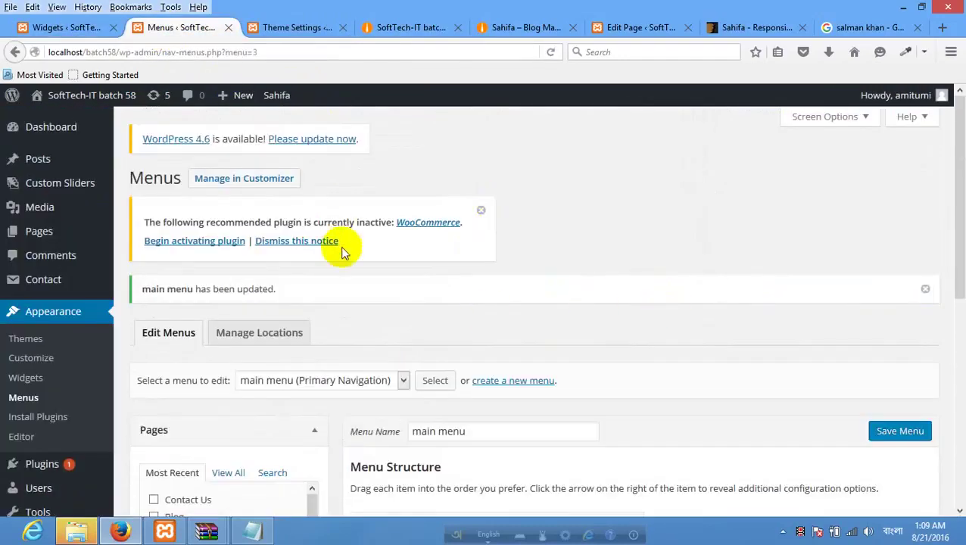
pyautogui.scroll(-3, 341, 246)
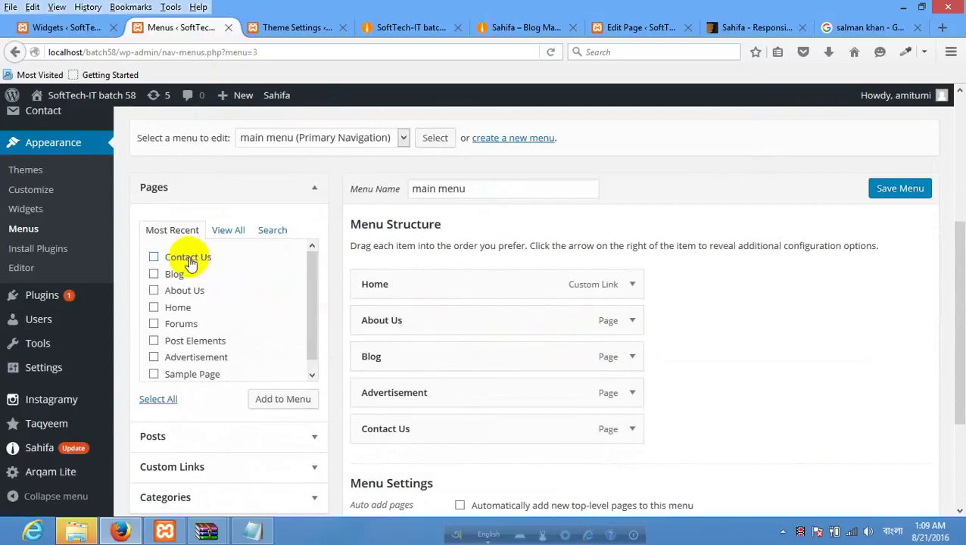
pyautogui.click(183, 327)
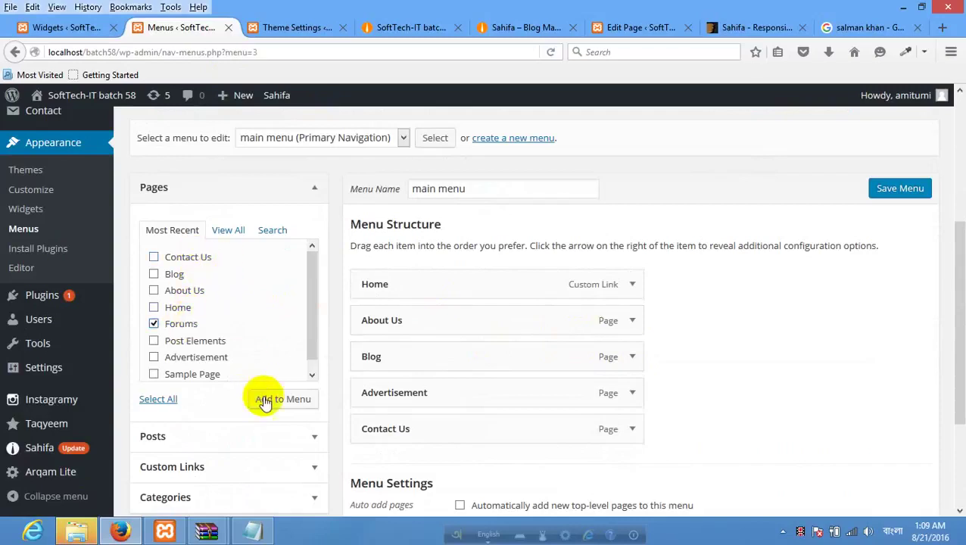
pyautogui.click(261, 399)
pyautogui.scroll(-1, 371, 392)
pyautogui.scroll(-2, 387, 390)
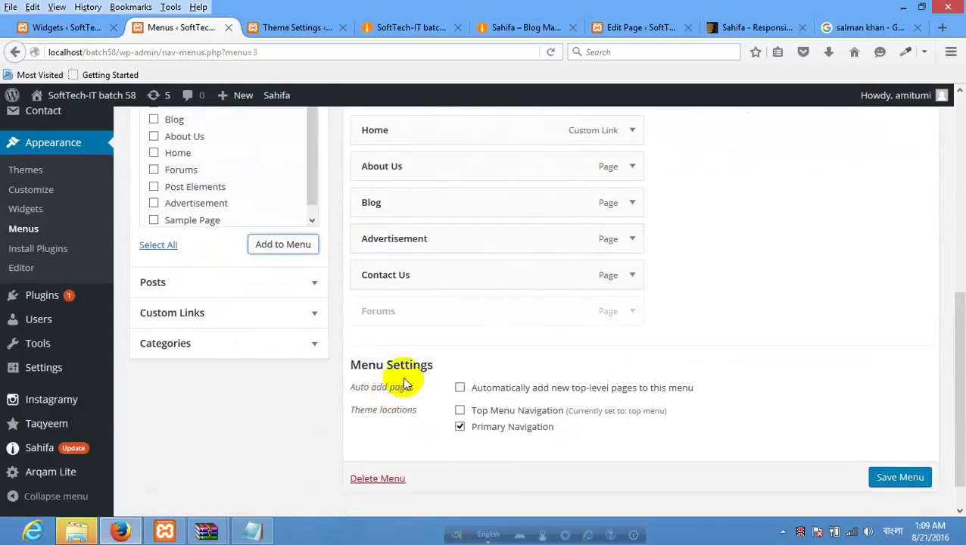
pyautogui.moveTo(455, 308); pyautogui.dragTo(493, 178)
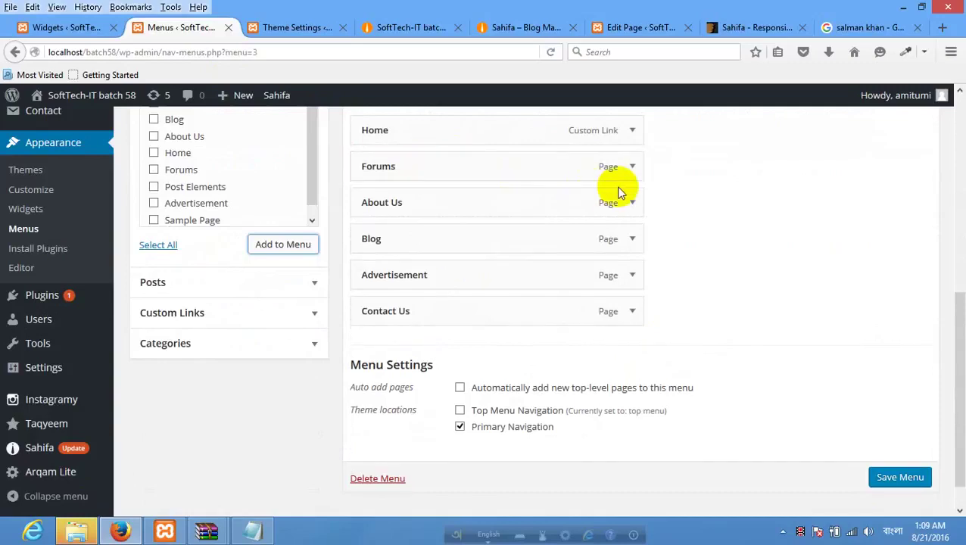
# Give the Forums menu item the archive-box menu icon and save the menu.
pyautogui.click(632, 167)
pyautogui.click(382, 263)
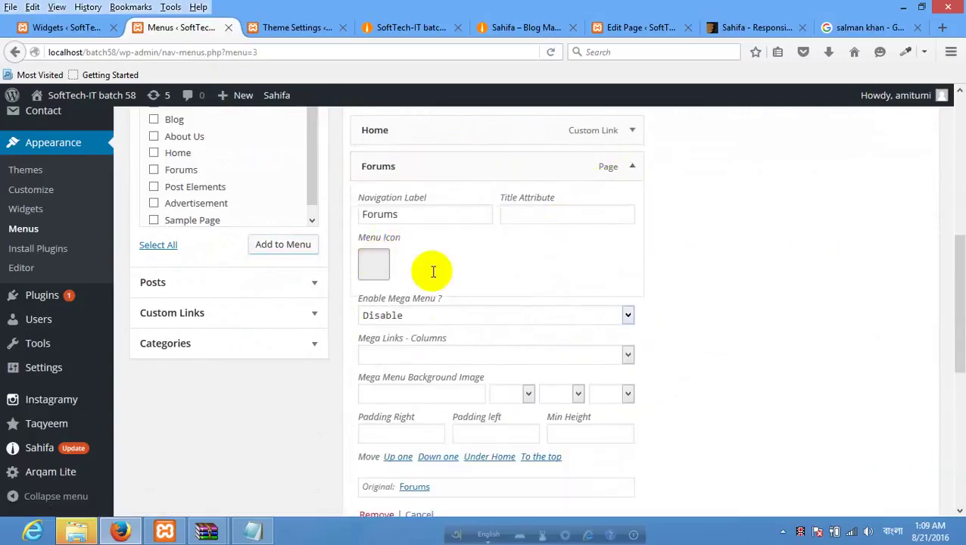
pyautogui.click(602, 353)
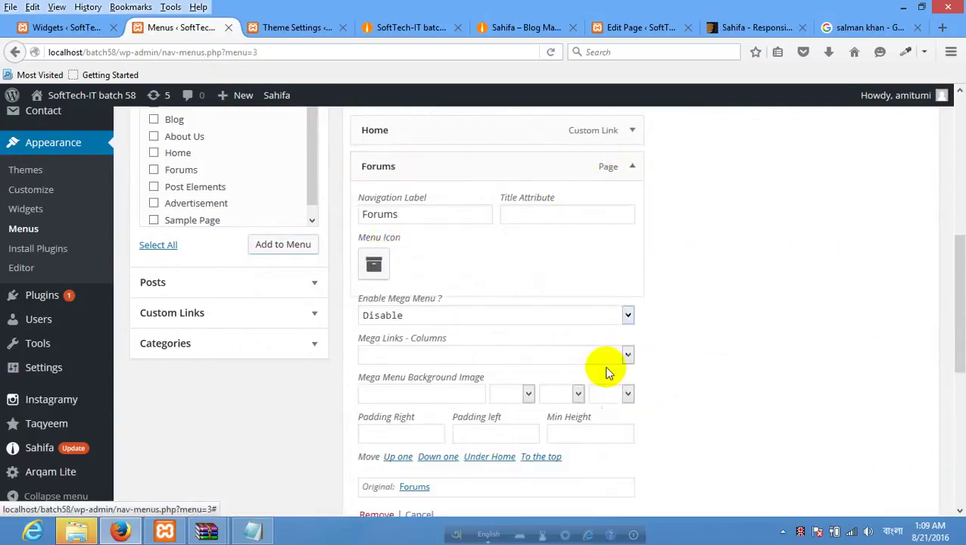
pyautogui.scroll(-5, 476, 485)
pyautogui.click(900, 441)
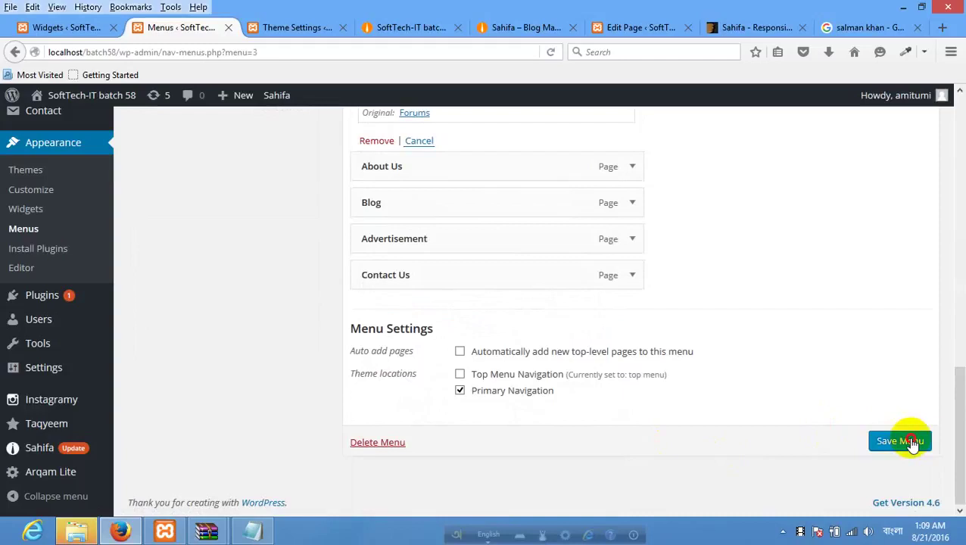
# Reload the local site's home page to check the navigation bar, and glance at the theme's footer settings.
pyautogui.click(376, 34)
pyautogui.rightClick(236, 257)
pyautogui.rightClick(43, 305)
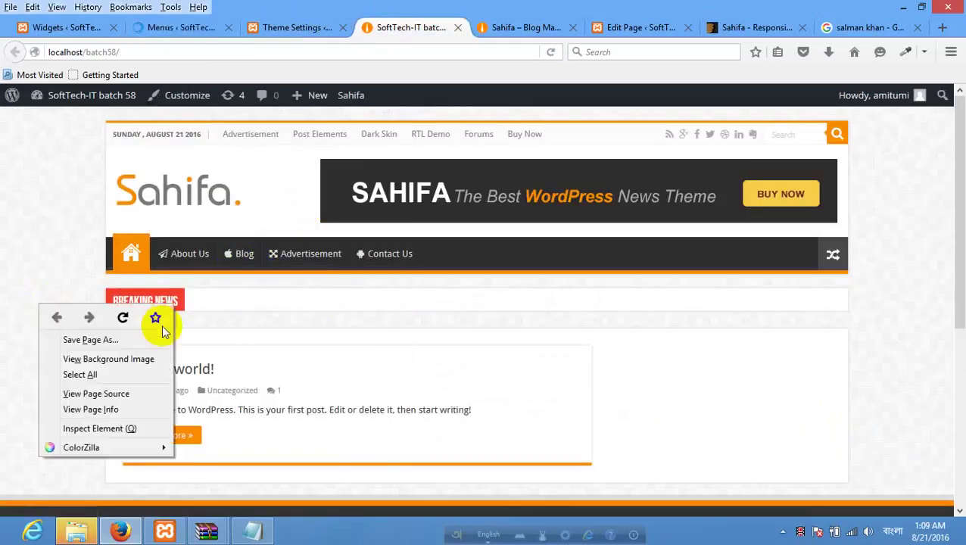
pyautogui.click(133, 318)
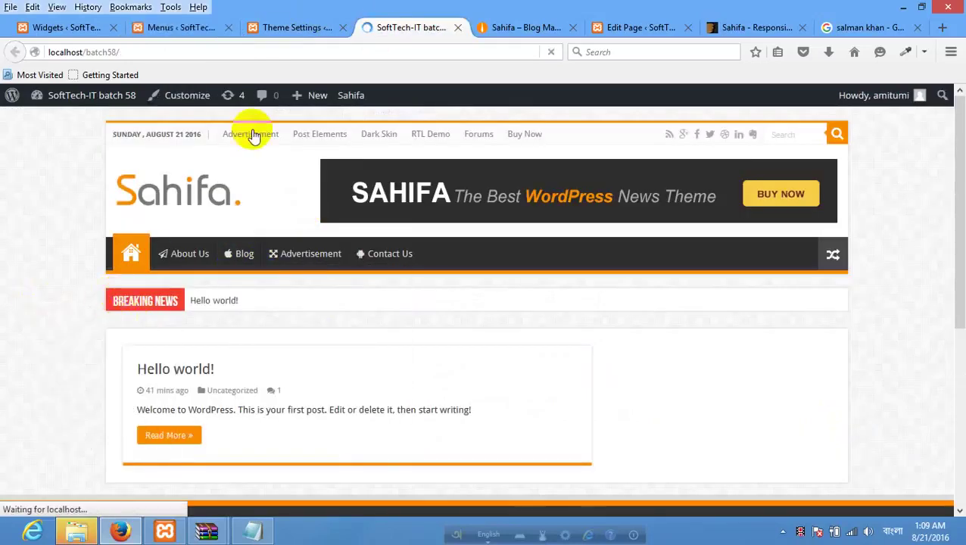
pyautogui.click(288, 31)
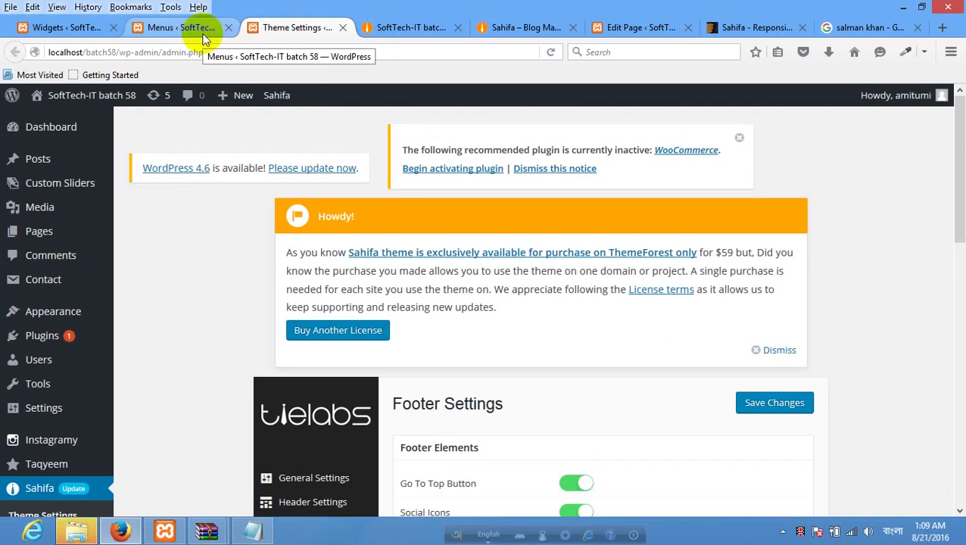
# Examine the Sahifa demo home page's slider, category blocks, scrolling block and sidebar widgets, ending at the World block.
pyautogui.click(509, 28)
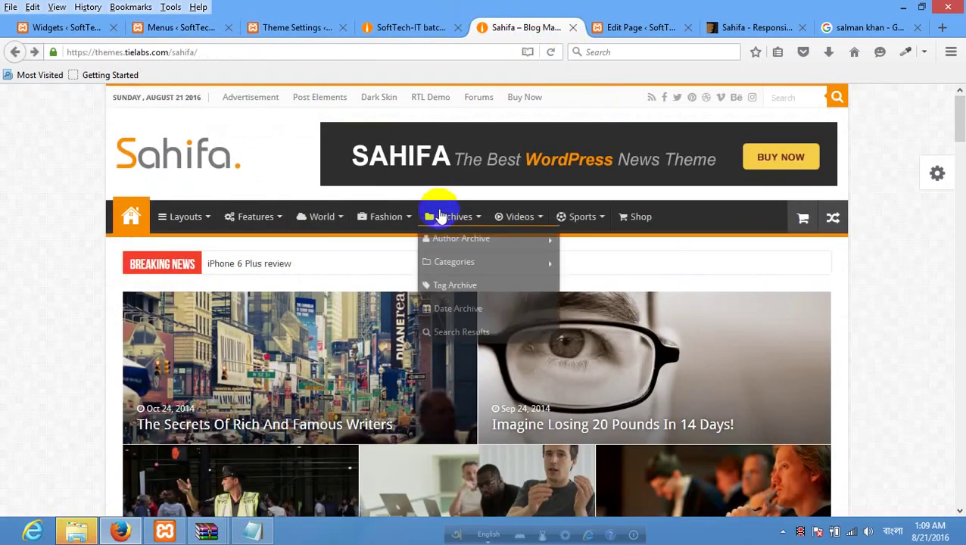
pyautogui.scroll(-3, 35, 211)
pyautogui.scroll(-3, 355, 270)
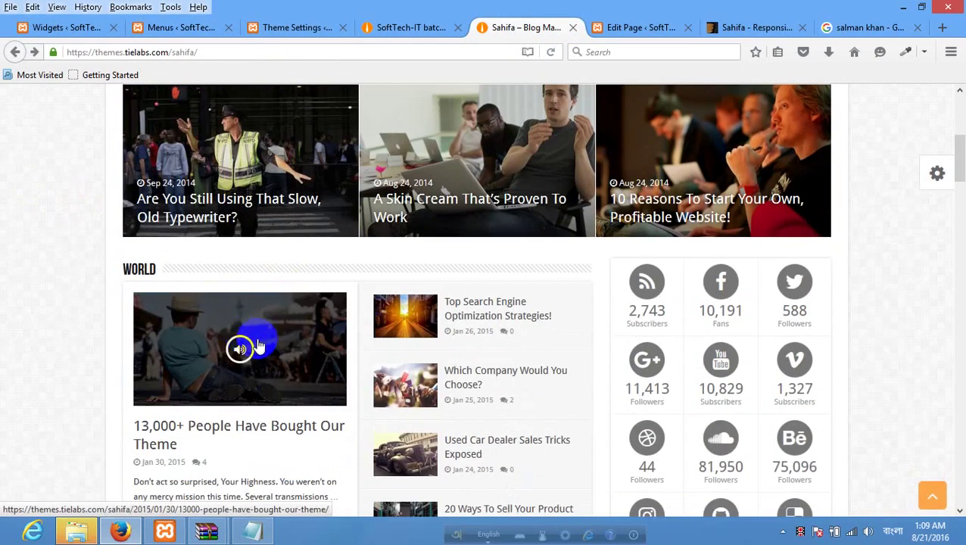
pyautogui.scroll(-3, 248, 276)
pyautogui.scroll(-2, 249, 261)
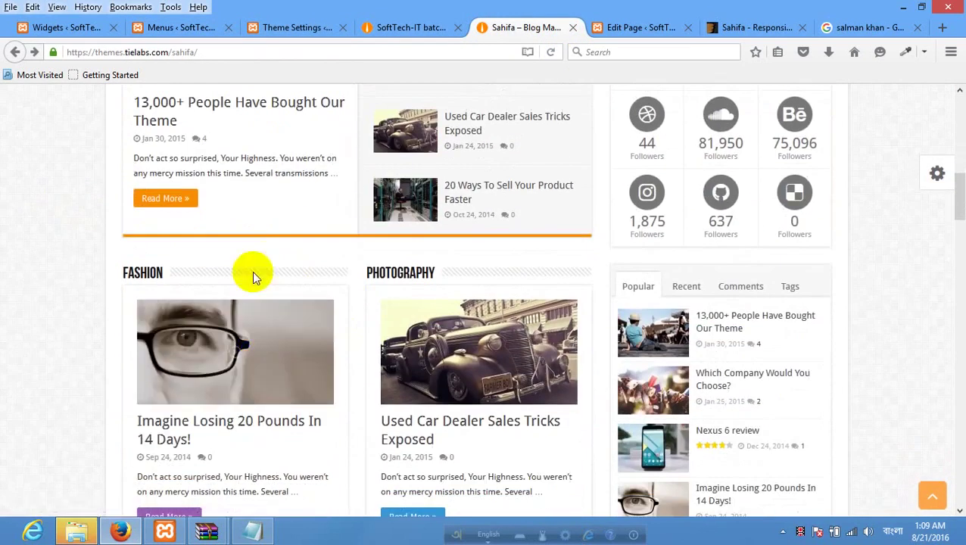
pyautogui.scroll(4, 243, 277)
pyautogui.scroll(-5, 235, 285)
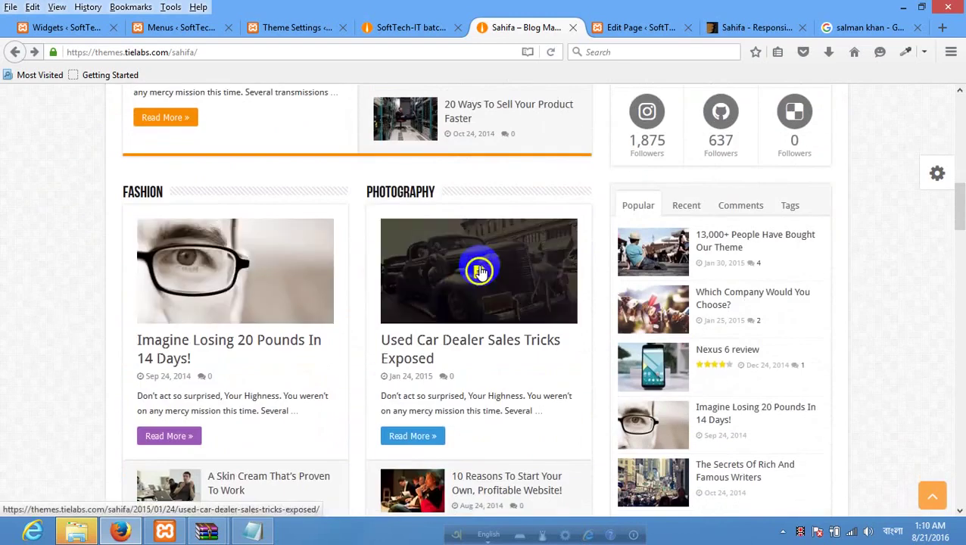
pyautogui.scroll(-5, 478, 268)
pyautogui.scroll(-5, 305, 303)
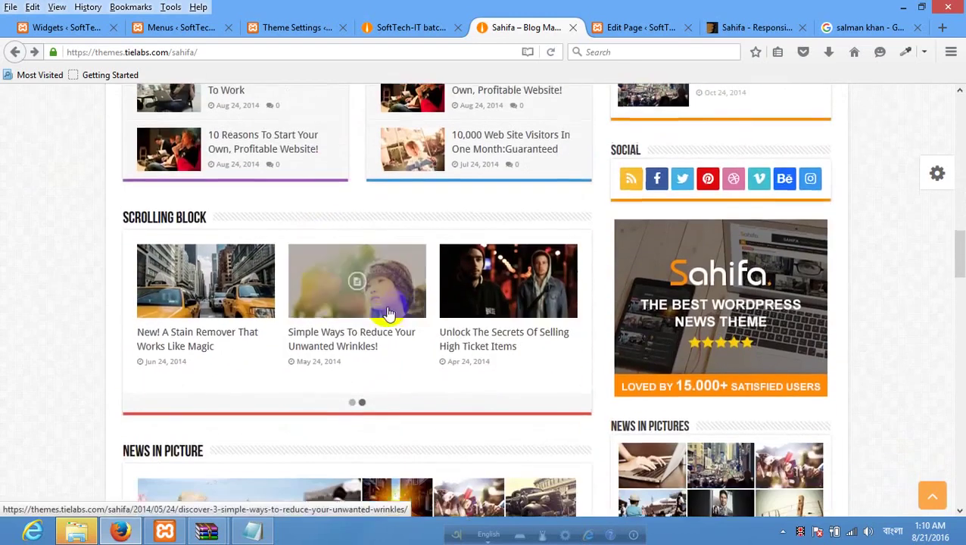
pyautogui.scroll(-4, 305, 297)
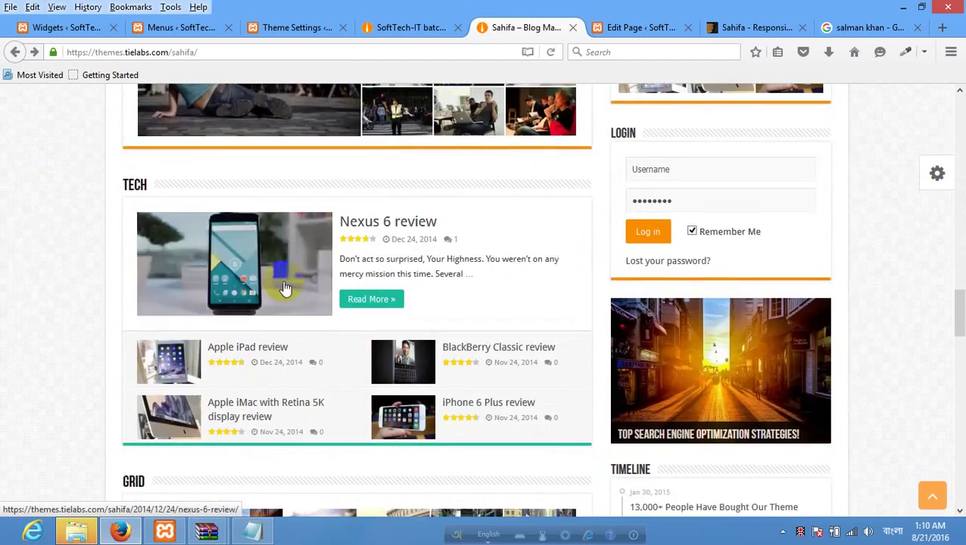
pyautogui.scroll(14, 500, 290)
pyautogui.scroll(8, 500, 294)
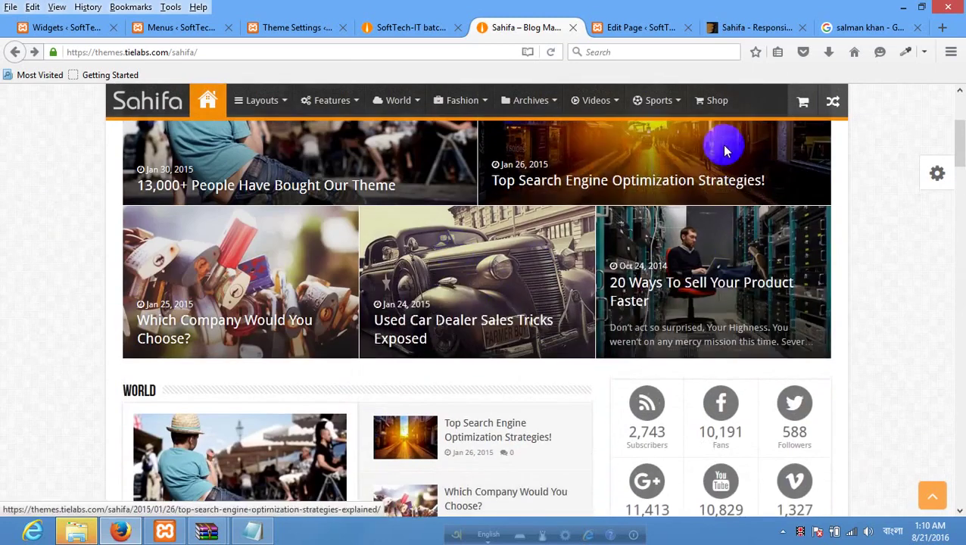
pyautogui.scroll(3, 722, 147)
pyautogui.scroll(-3, 419, 354)
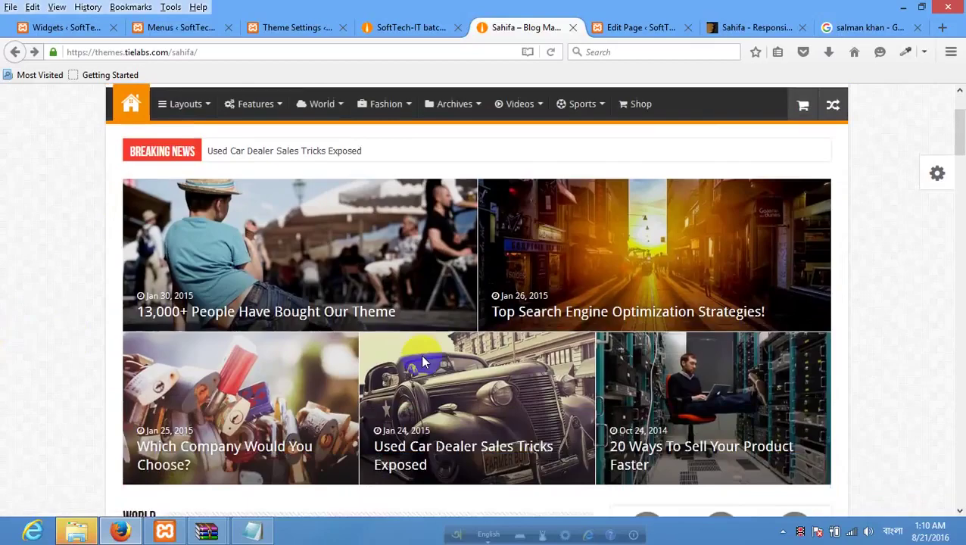
pyautogui.scroll(-2, 640, 324)
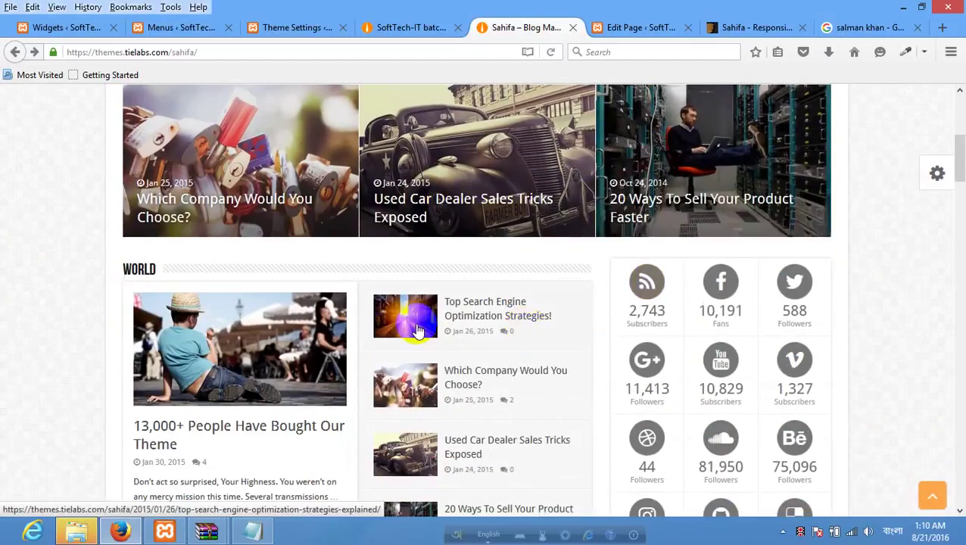
# Open the demo post "Top Search Engine Optimization Strategies!" in a new tab and examine its video header, content and sidebar.
pyautogui.rightClick(477, 311)
pyautogui.click(514, 315)
pyautogui.click(571, 35)
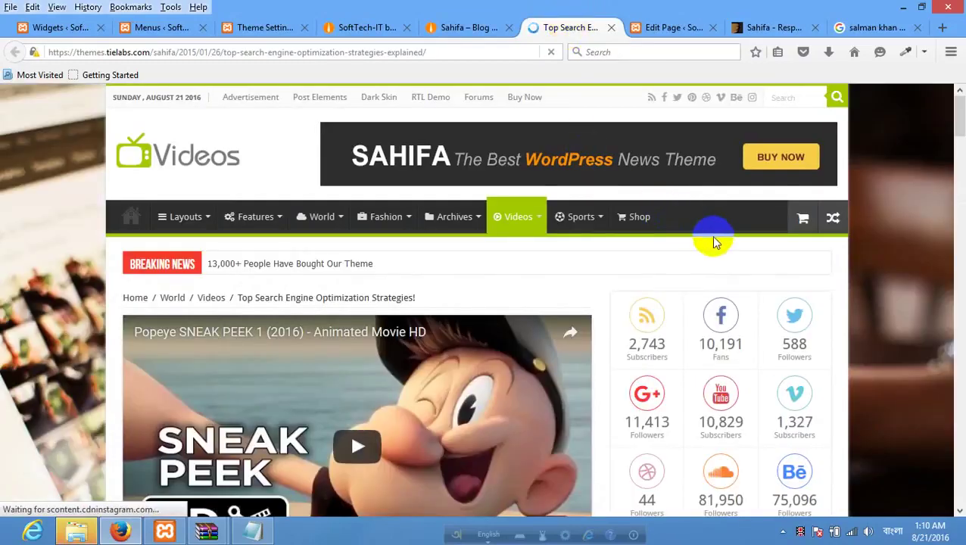
pyautogui.scroll(-2, 711, 243)
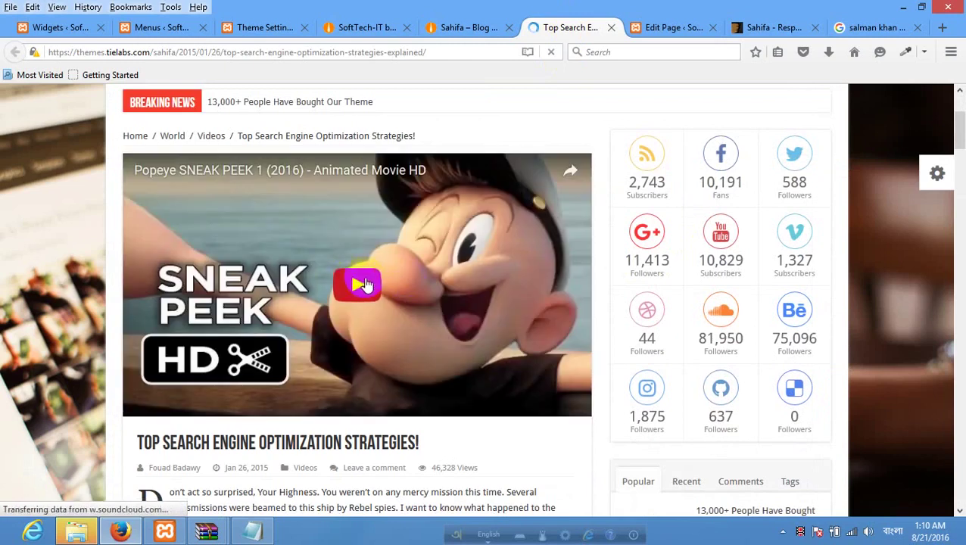
pyautogui.scroll(-9, 369, 276)
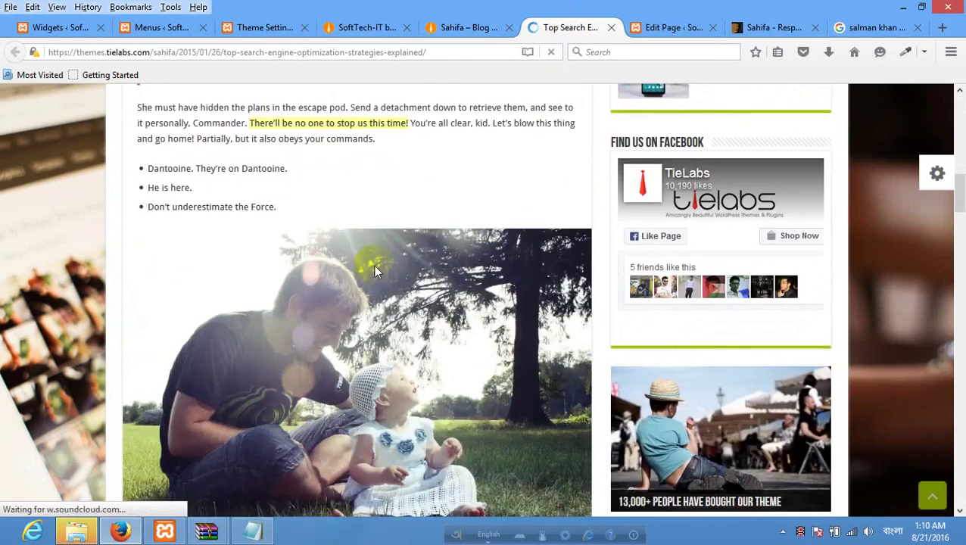
pyautogui.scroll(-8, 373, 265)
pyautogui.scroll(4, 405, 233)
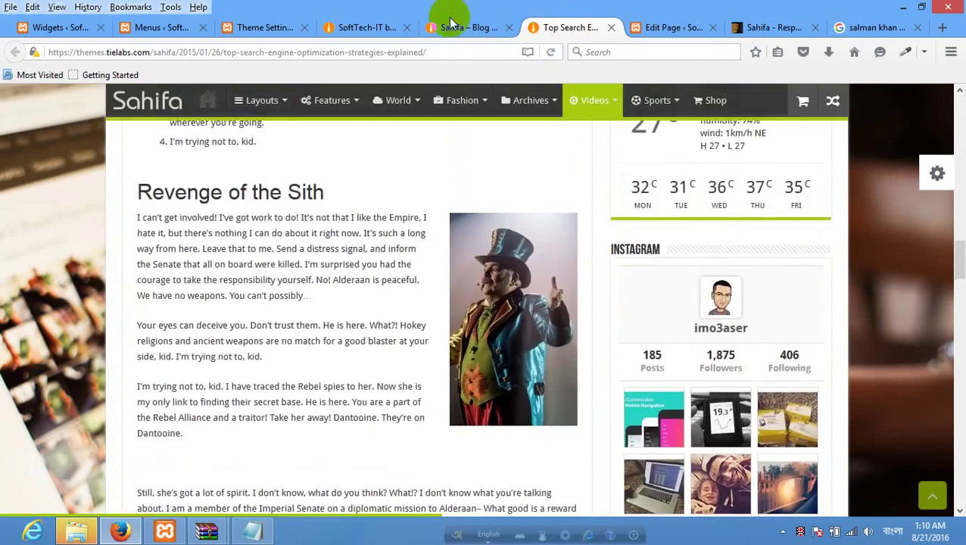
# From the demo home page, open "Which Company Would You Choose?" in a new tab and examine its full-width video header.
pyautogui.click(450, 22)
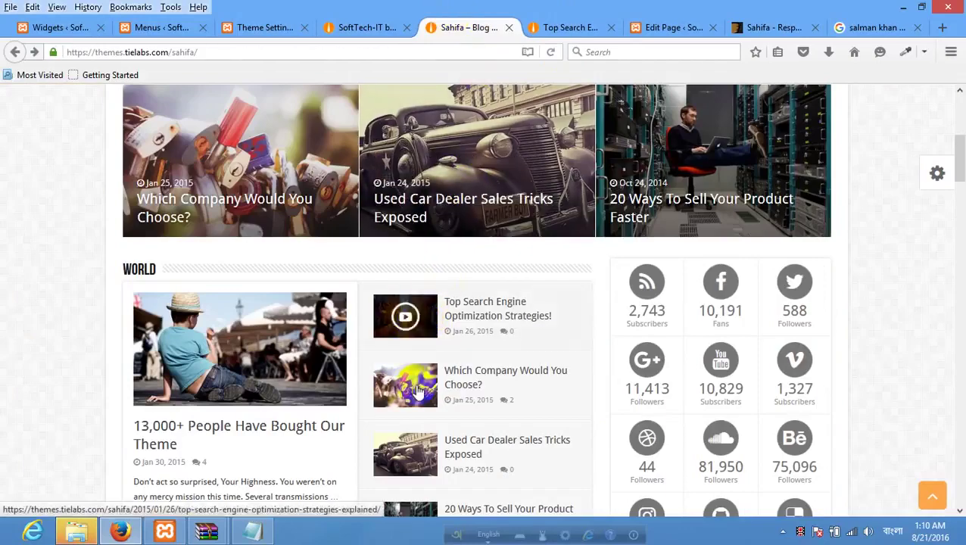
pyautogui.rightClick(503, 376)
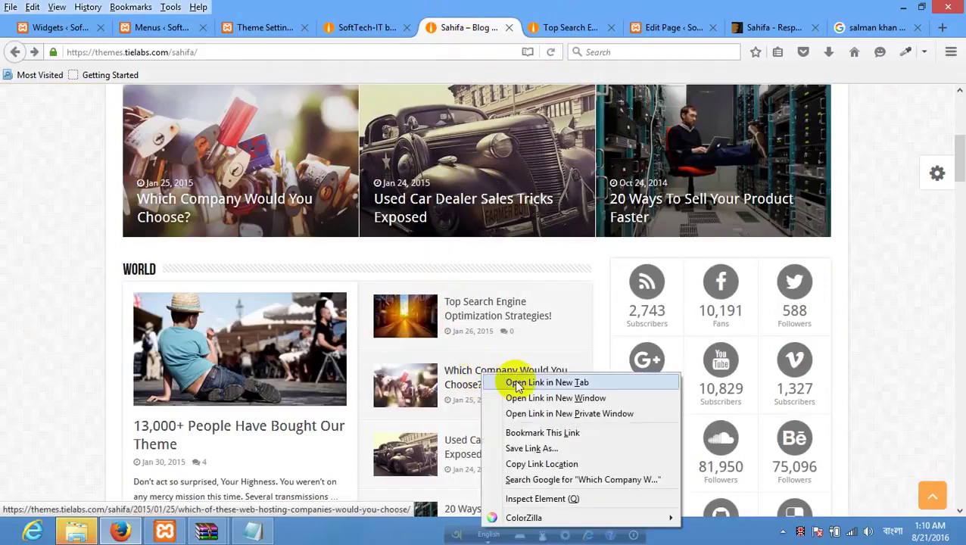
pyautogui.click(517, 382)
pyautogui.click(518, 27)
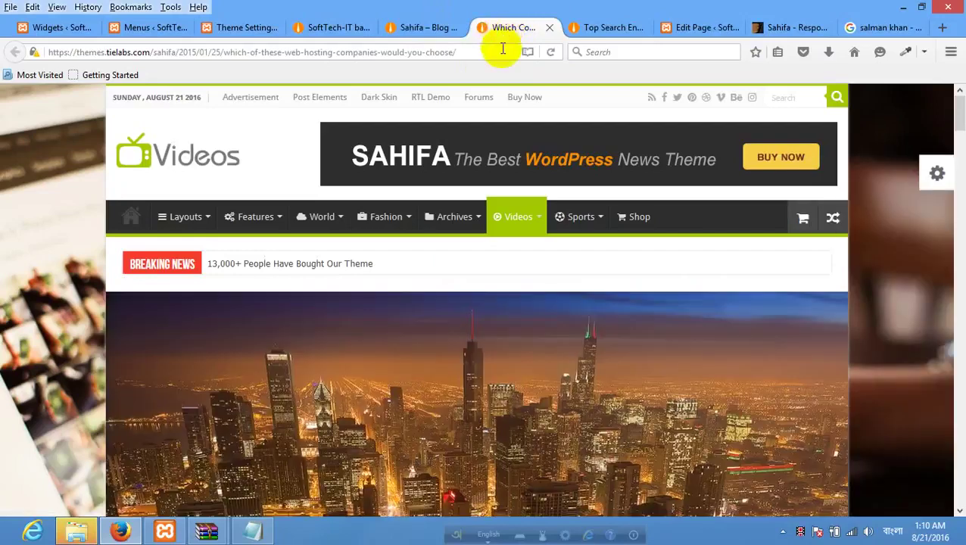
pyautogui.moveTo(519, 219)
pyautogui.scroll(-2, 303, 303)
pyautogui.scroll(-1, 401, 302)
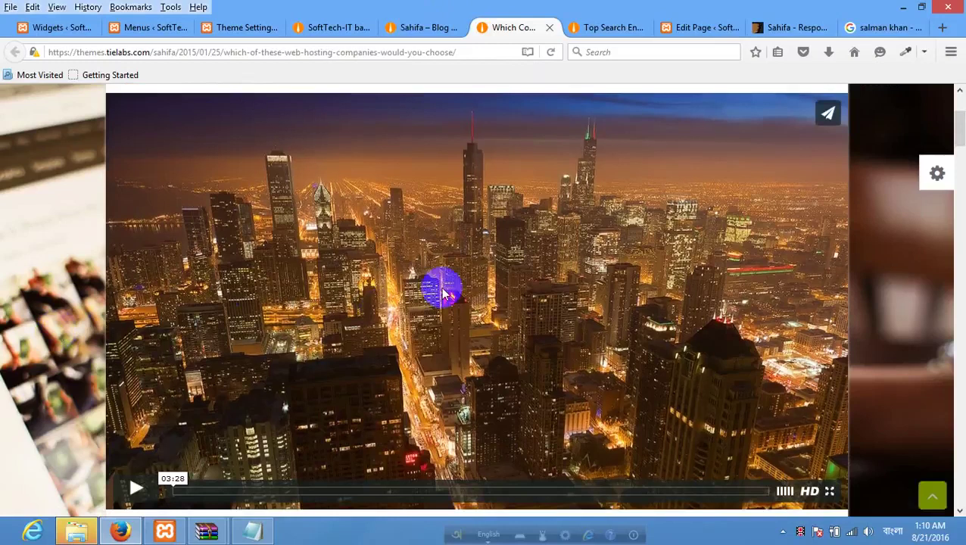
pyautogui.scroll(-3, 443, 291)
pyautogui.scroll(4, 478, 201)
pyautogui.scroll(-4, 472, 242)
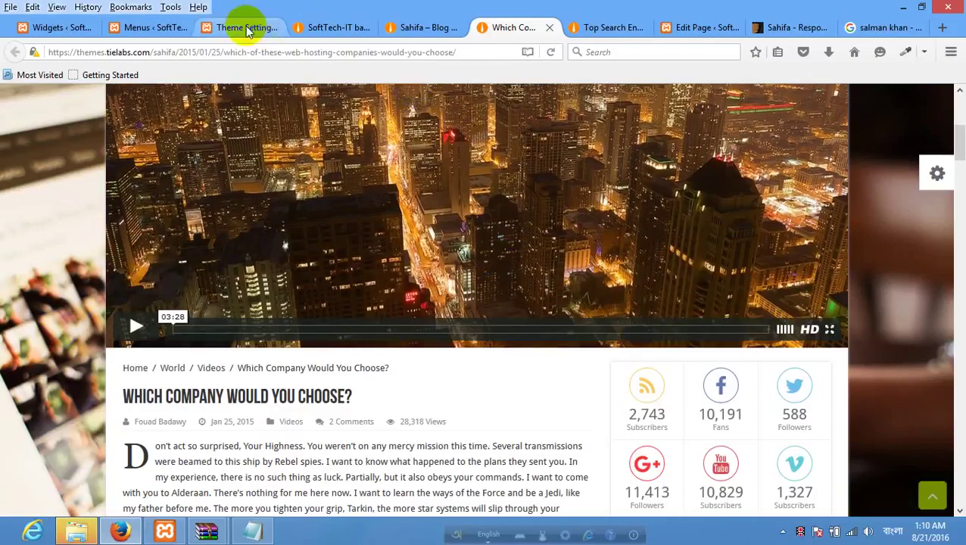
# From the local site's admin, open the "Hello world!" post for editing and change its title to "Hello world! and bangladesh".
pyautogui.click(59, 29)
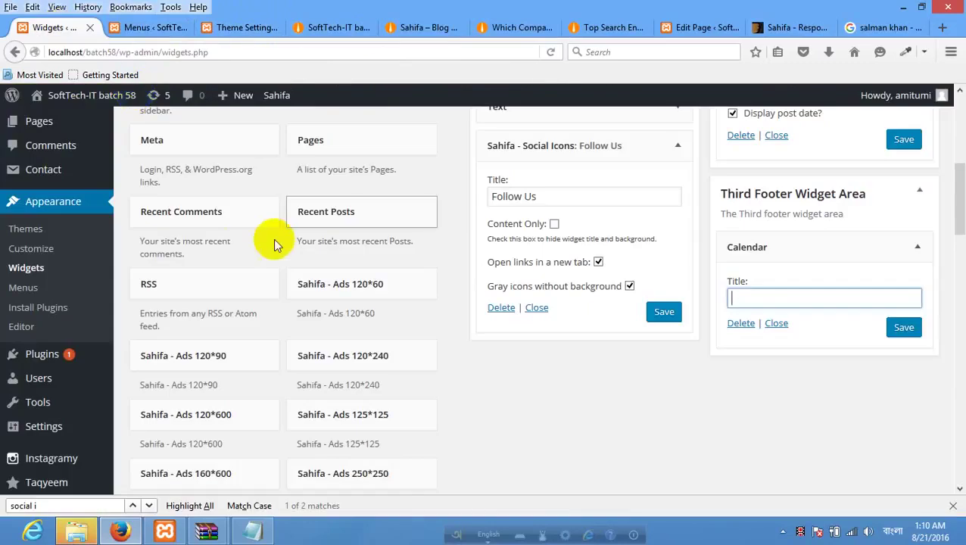
pyautogui.scroll(5, 274, 242)
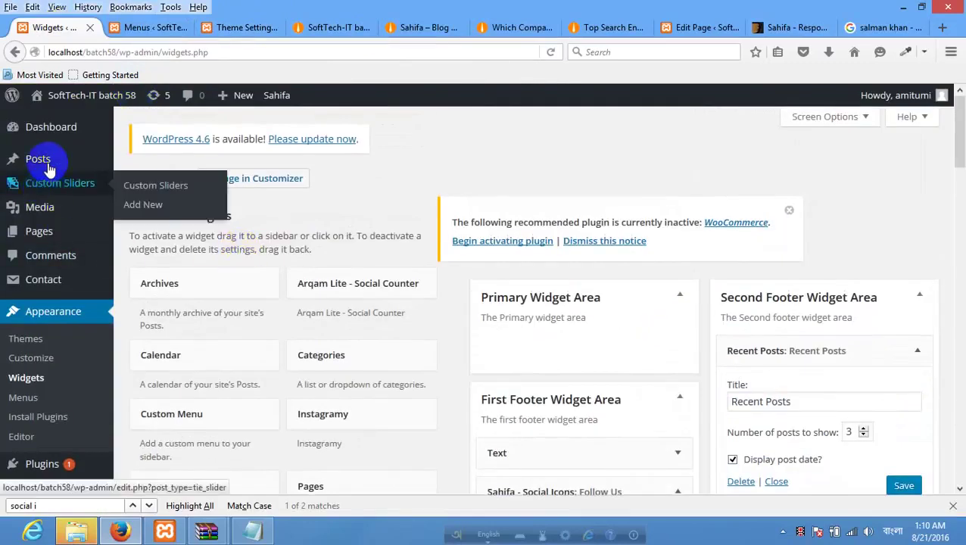
pyautogui.moveTo(47, 161)
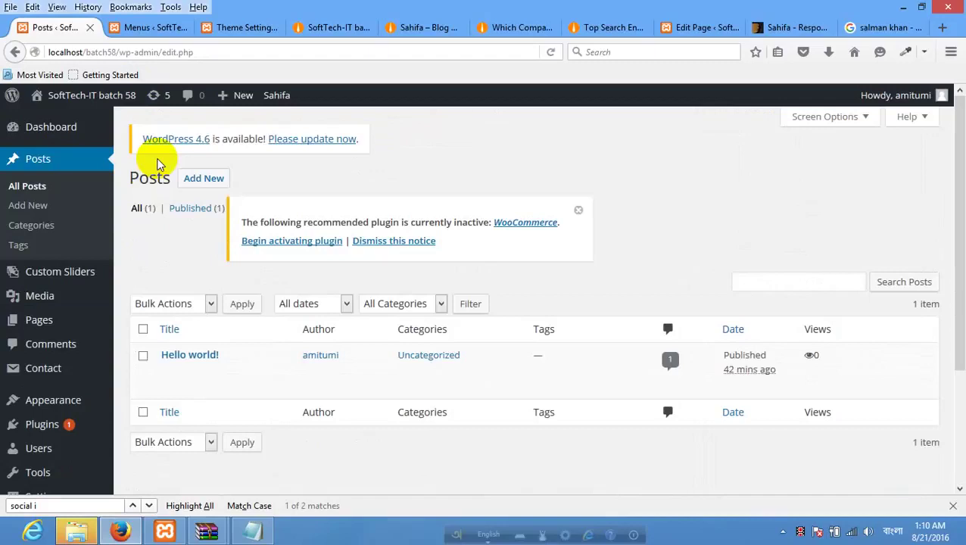
pyautogui.moveTo(227, 354)
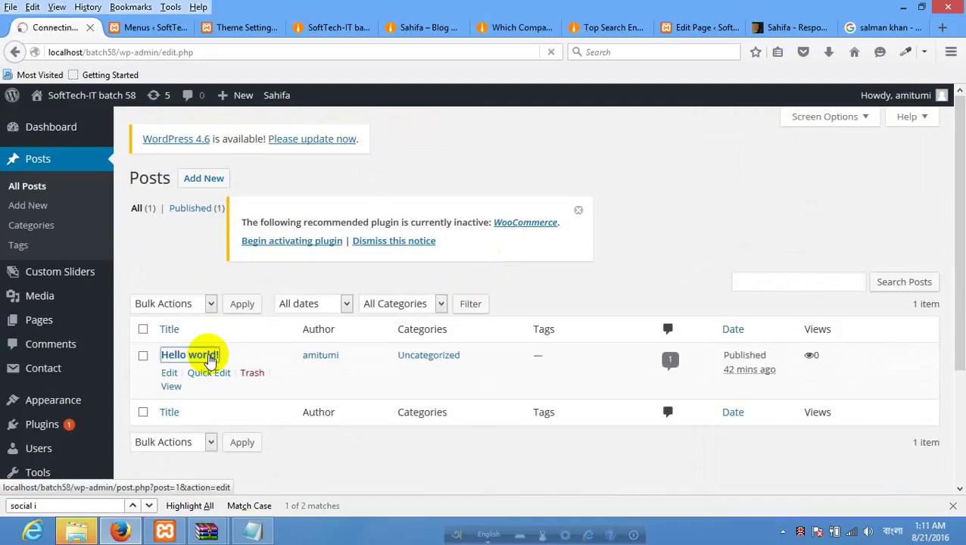
pyautogui.click(209, 355)
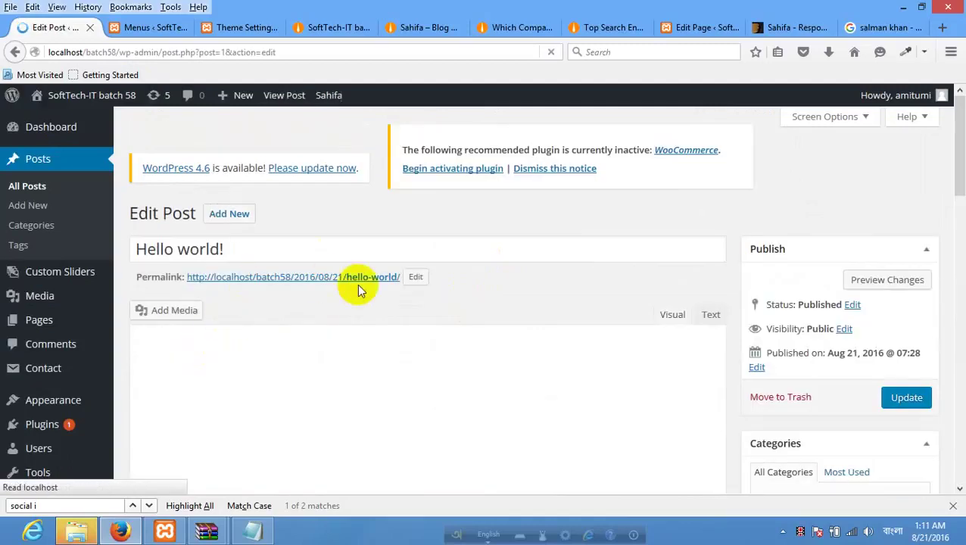
pyautogui.click(311, 292)
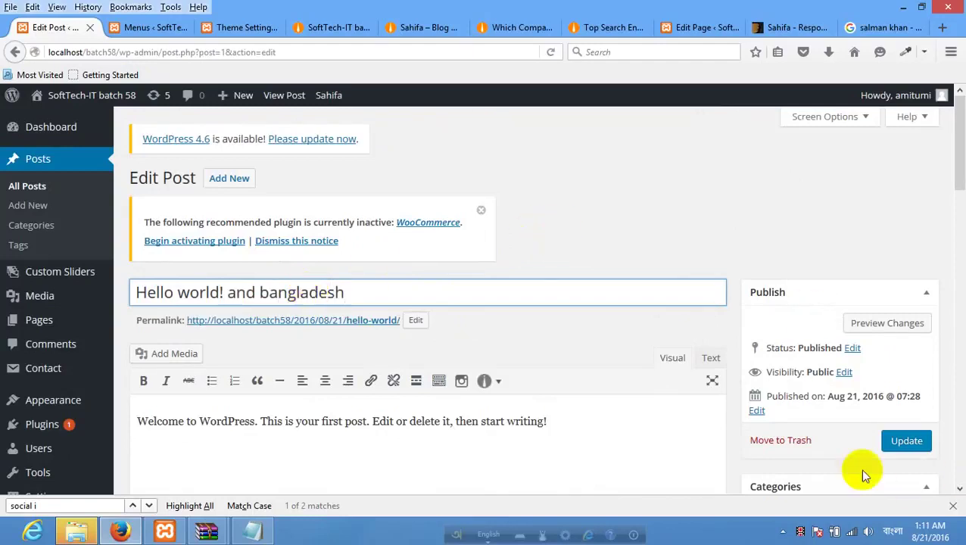
# Open the file upload view for the featured image of the "Hello world! and bangladesh" post.
pyautogui.scroll(-10, 840, 376)
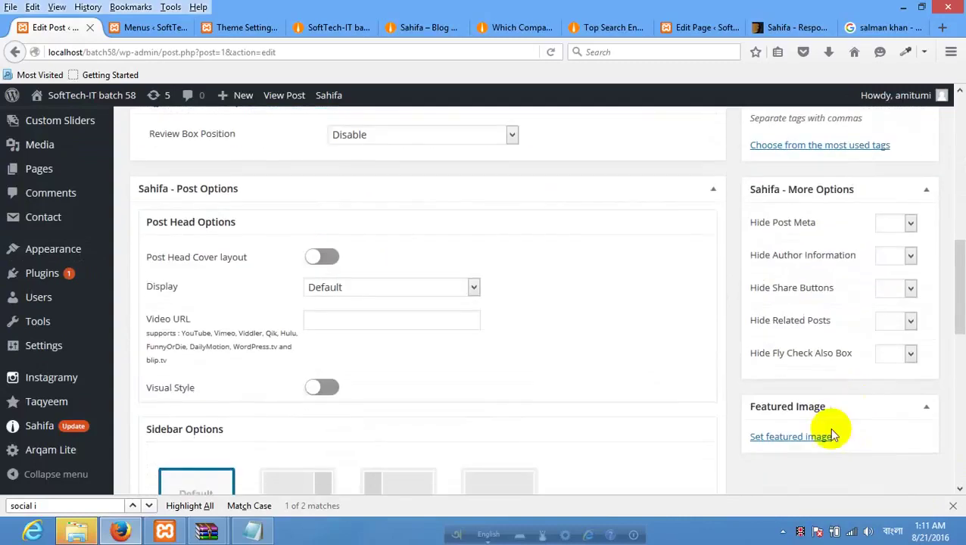
pyautogui.click(811, 437)
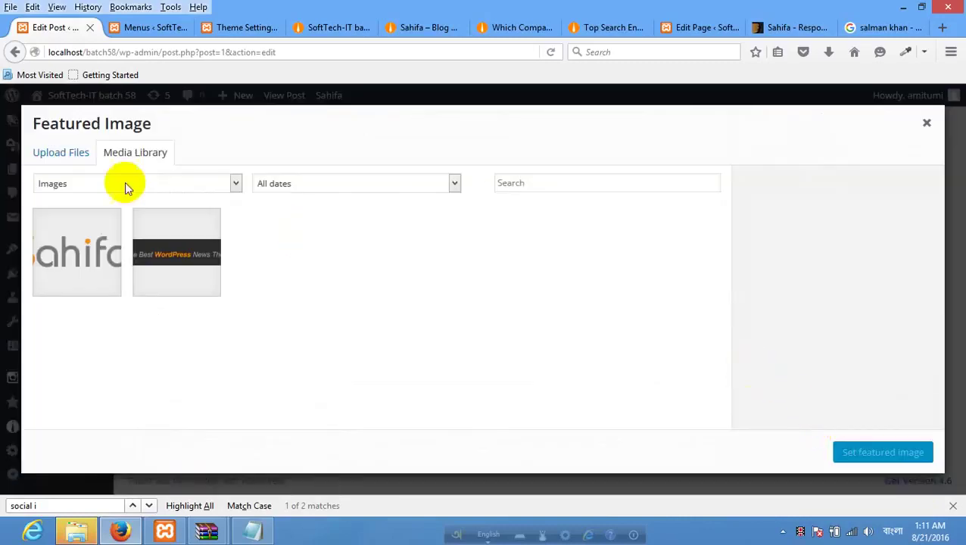
pyautogui.click(71, 157)
pyautogui.click(500, 318)
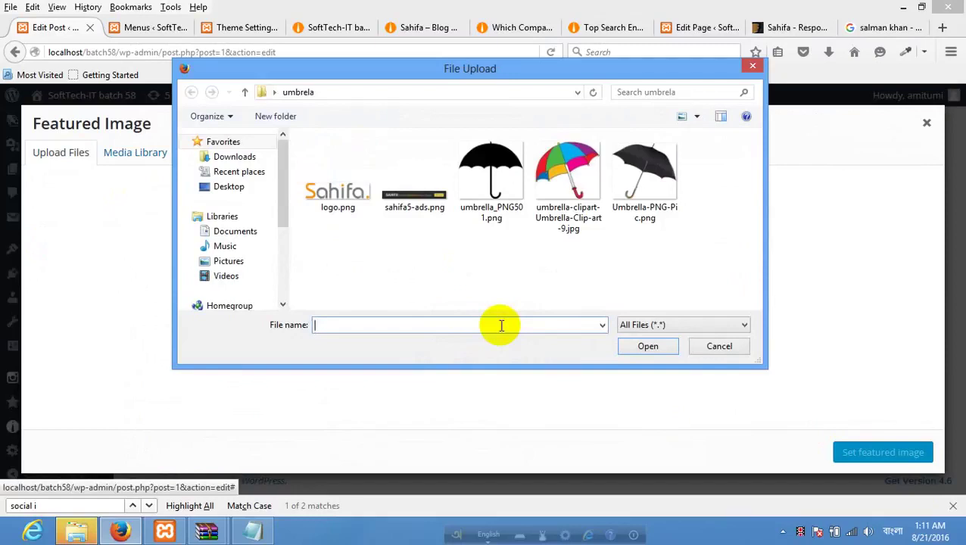
pyautogui.moveTo(280, 203); pyautogui.dragTo(281, 256)
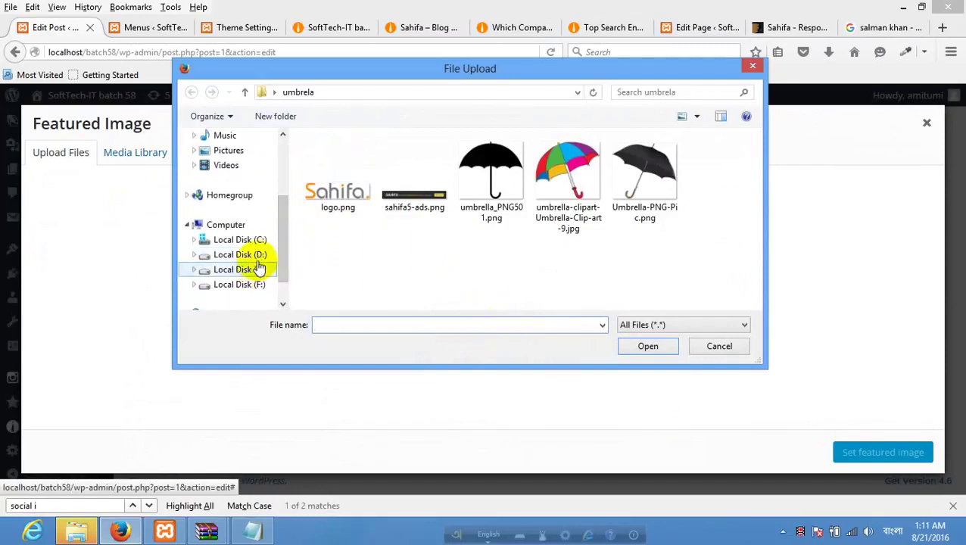
pyautogui.click(261, 282)
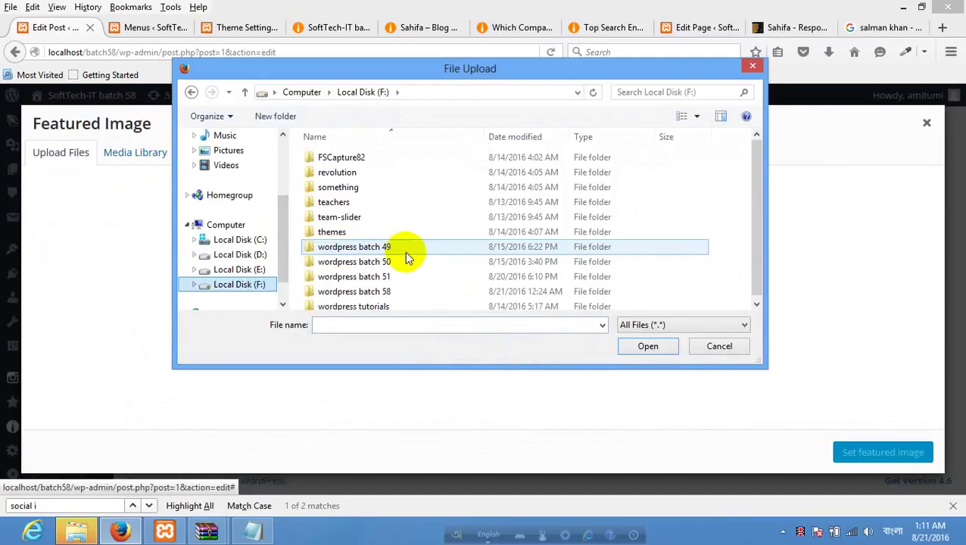
pyautogui.click(904, 9)
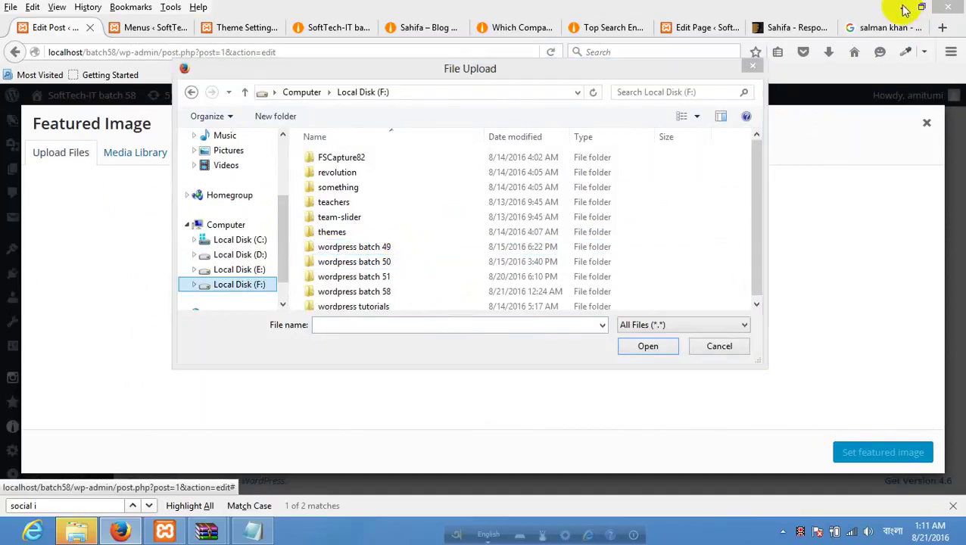
pyautogui.click(753, 66)
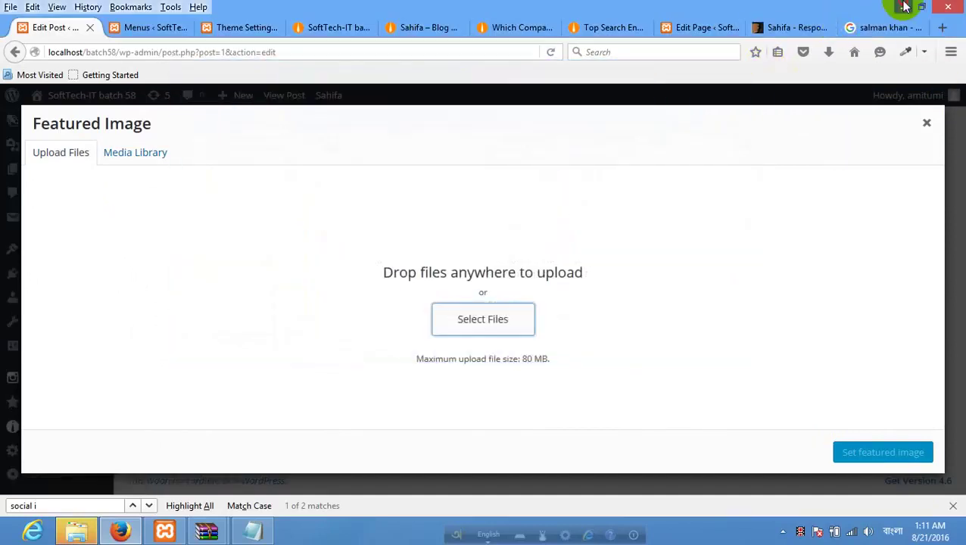
# Switch to File Explorer and look through the local sahifa theme's images and patterns folders for usable pictures.
pyautogui.click(905, 7)
pyautogui.doubleClick(47, 33)
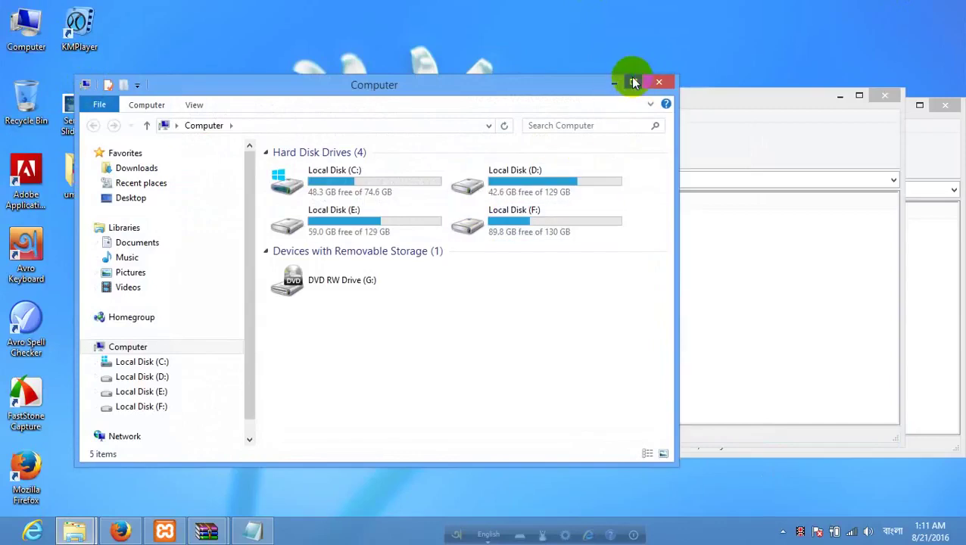
pyautogui.moveTo(73, 530)
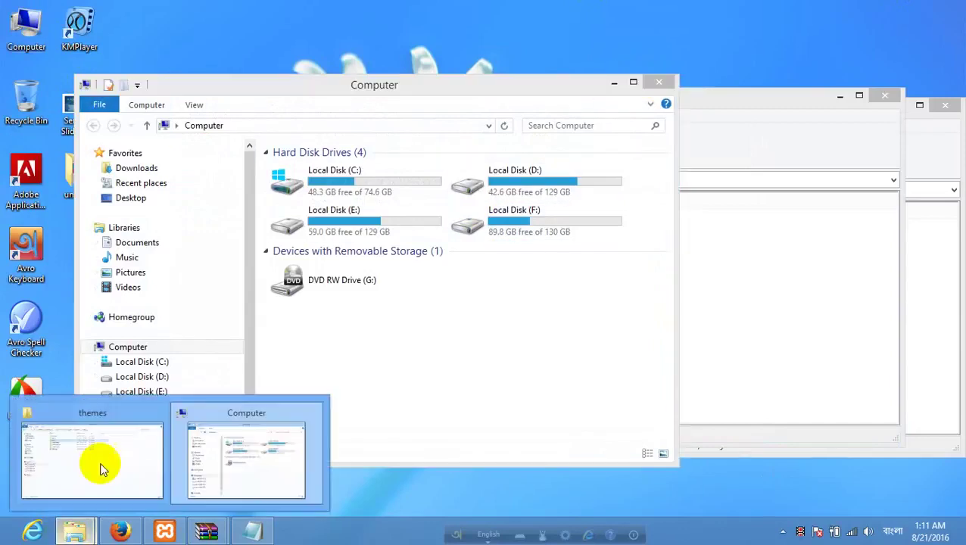
pyautogui.click(100, 461)
pyautogui.click(237, 121)
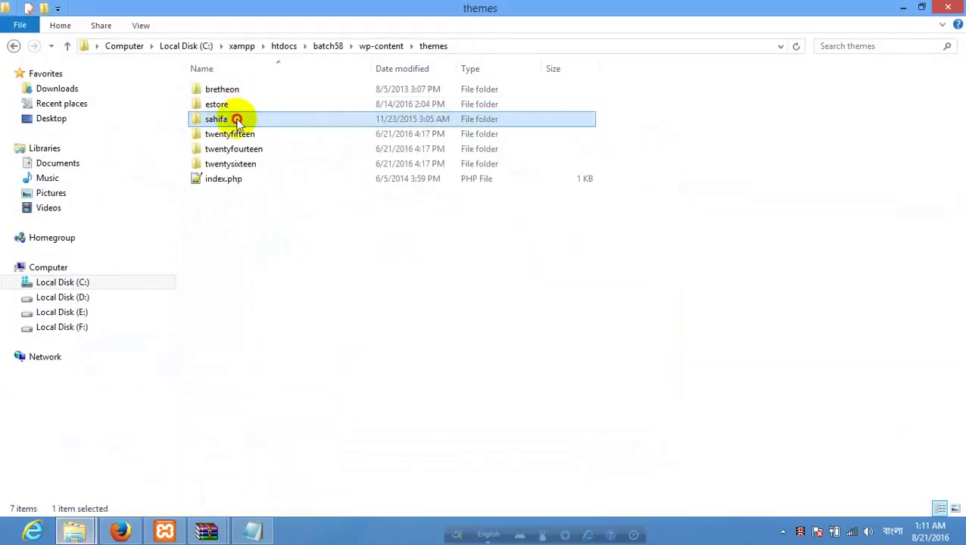
pyautogui.doubleClick(237, 121)
pyautogui.doubleClick(234, 129)
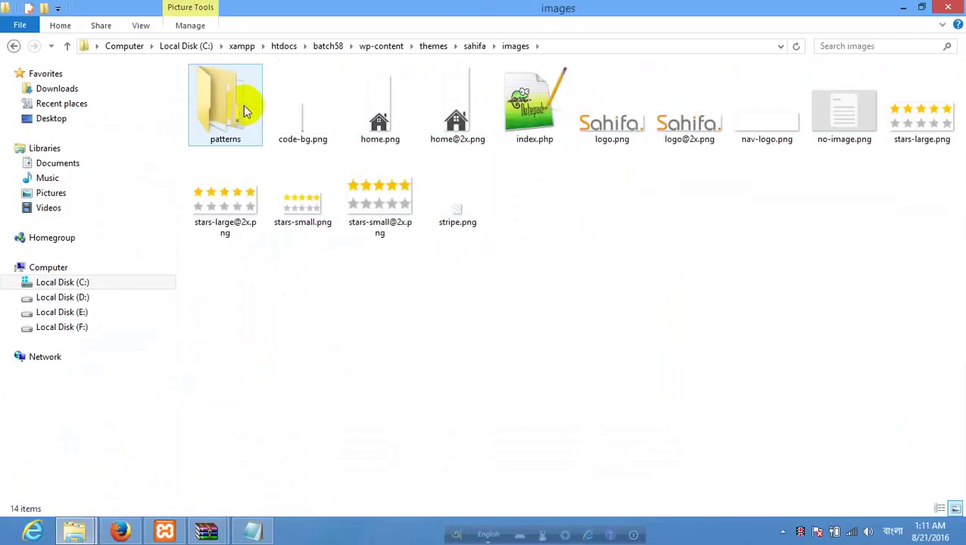
pyautogui.doubleClick(225, 110)
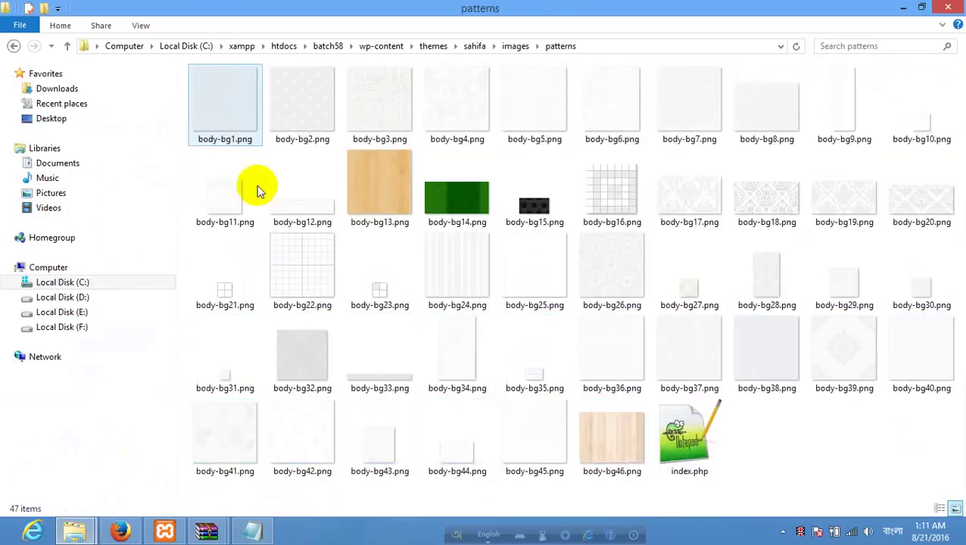
pyautogui.click(13, 46)
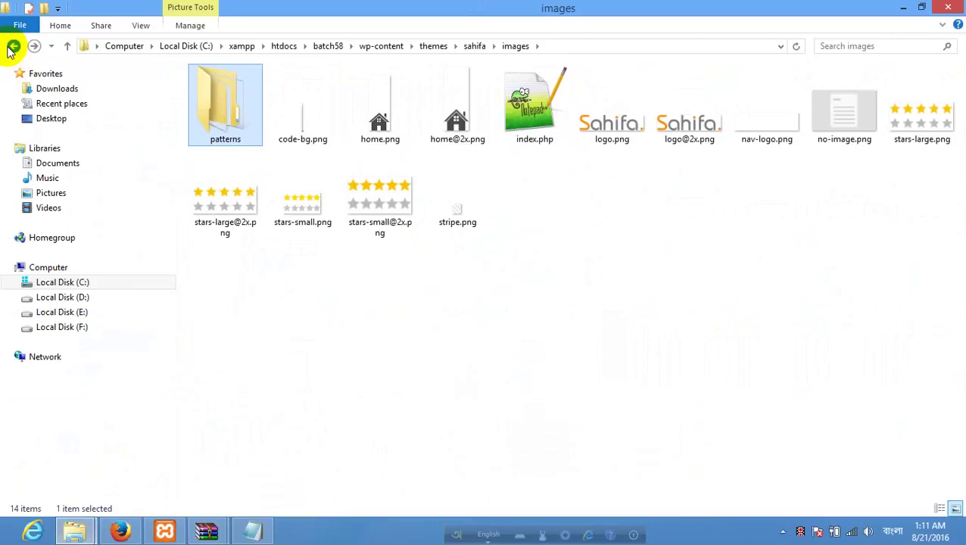
pyautogui.click(13, 46)
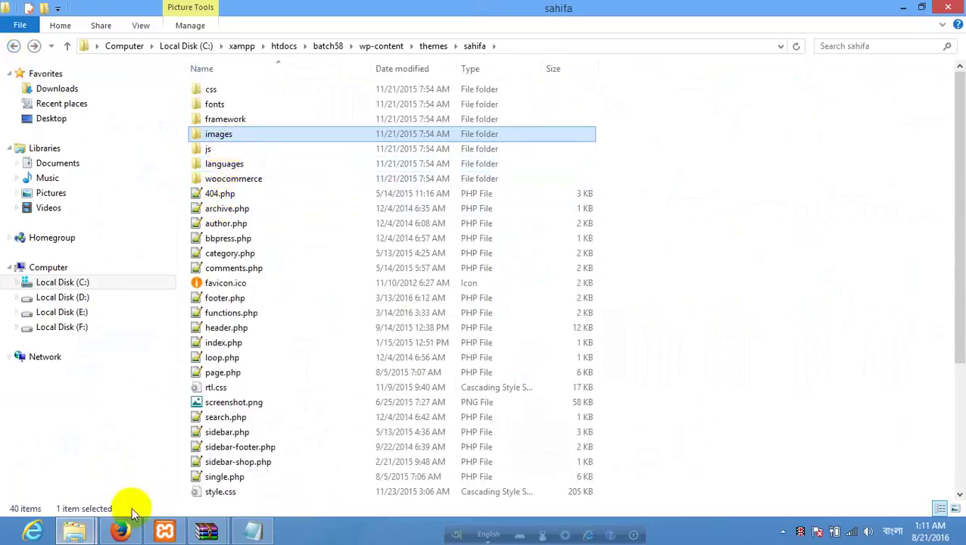
pyautogui.click(905, 7)
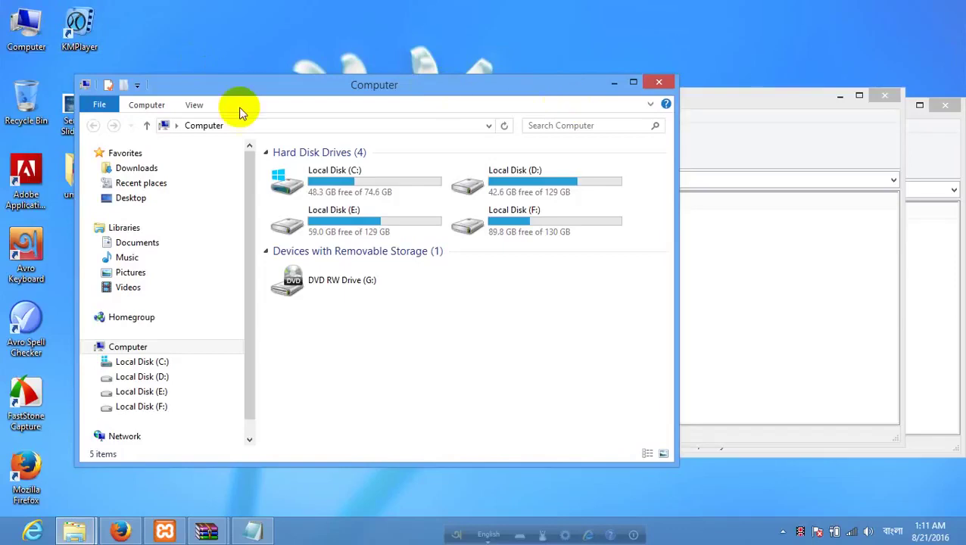
# Open the zItalyFood images folder inside Class 01 of "wordpress batch 50" on Local Disk (F:).
pyautogui.click(633, 82)
pyautogui.doubleClick(773, 110)
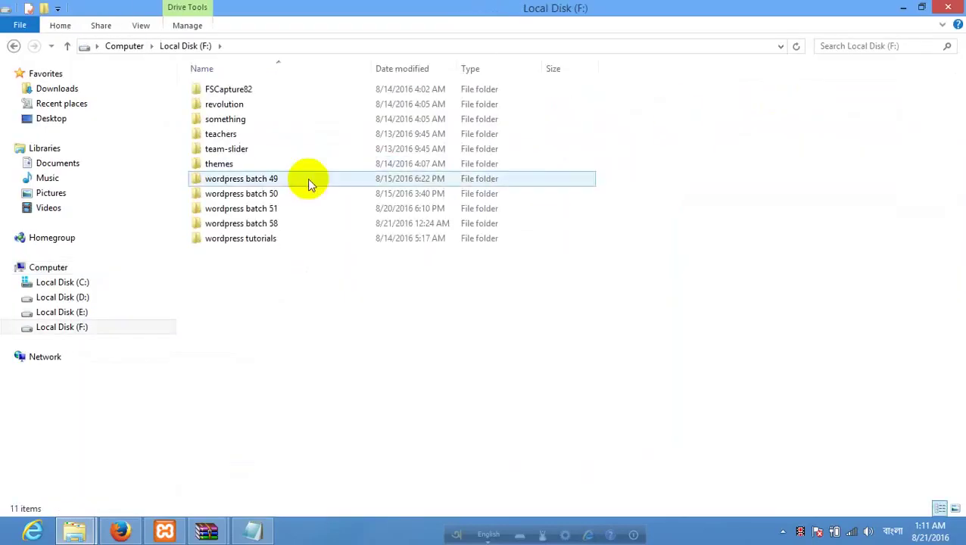
pyautogui.doubleClick(292, 198)
pyautogui.doubleClick(252, 122)
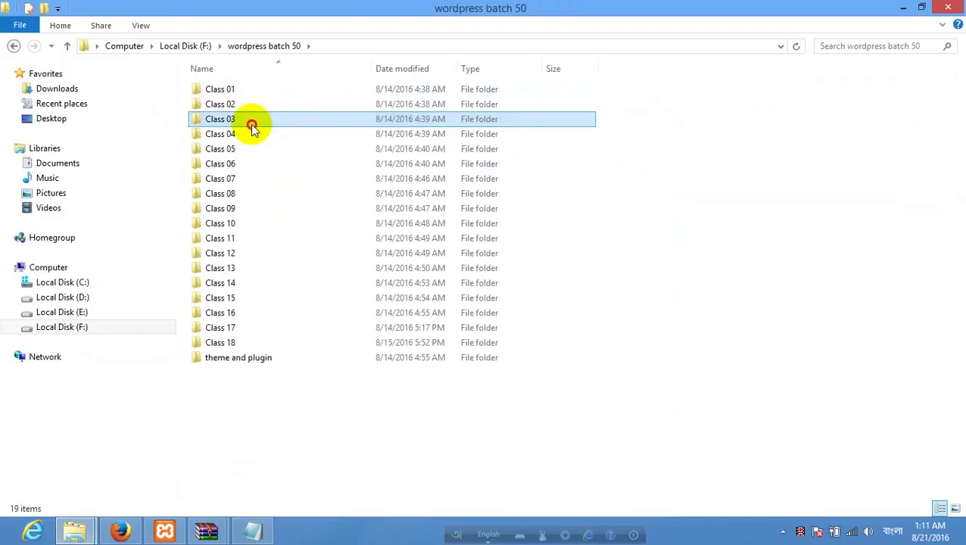
pyautogui.click(13, 46)
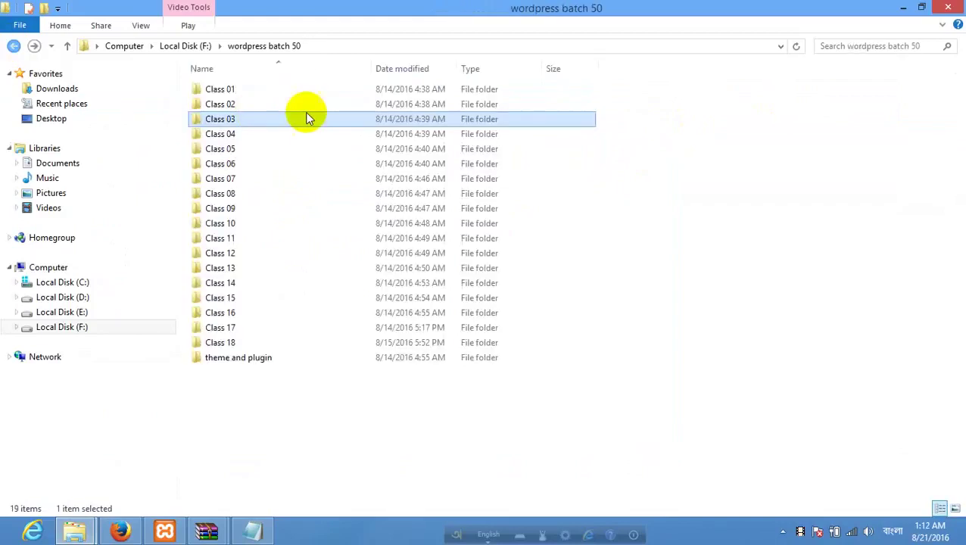
pyautogui.doubleClick(253, 91)
pyautogui.doubleClick(247, 100)
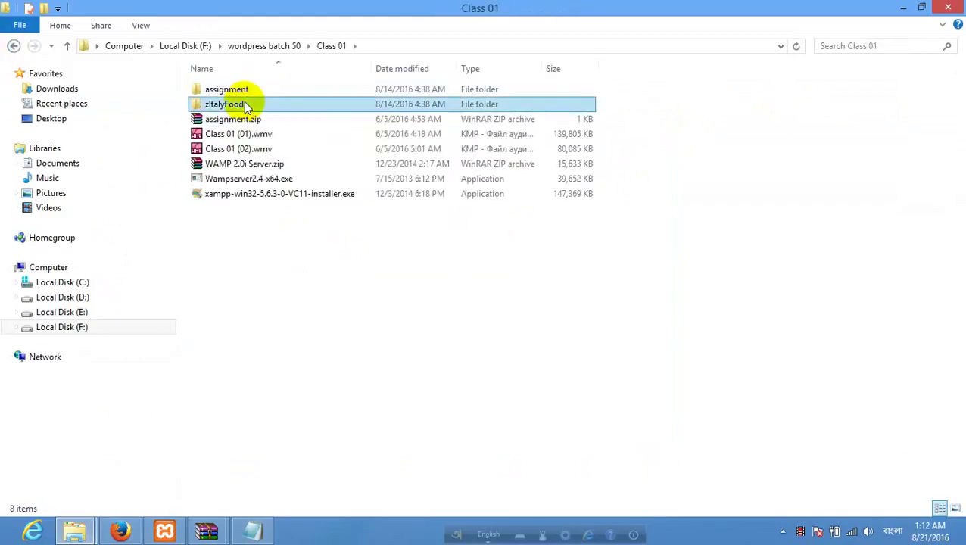
pyautogui.doubleClick(235, 119)
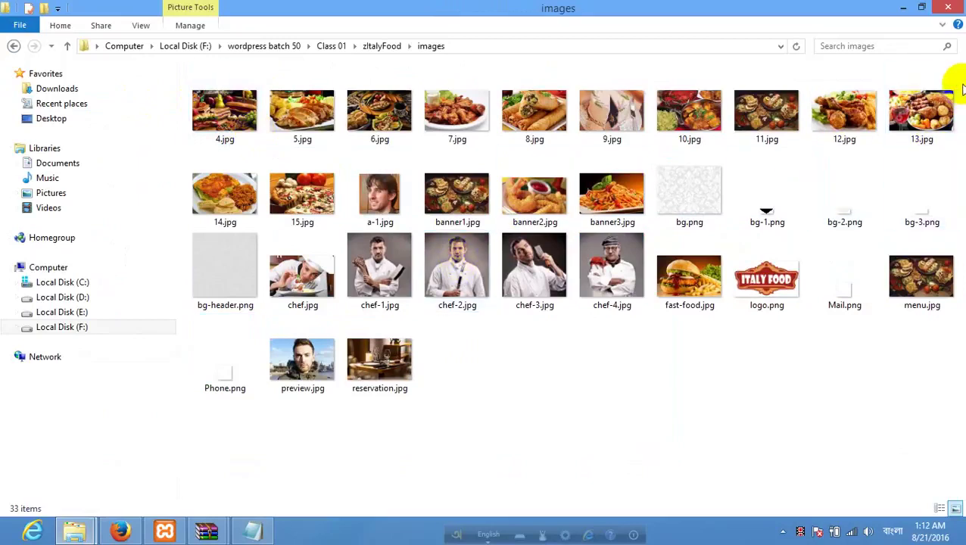
# Upload 4.jpg through 13.jpg from the zItalyFood images folder to the WordPress media library.
pyautogui.moveTo(949, 91); pyautogui.dragTo(215, 106)
pyautogui.click(125, 531)
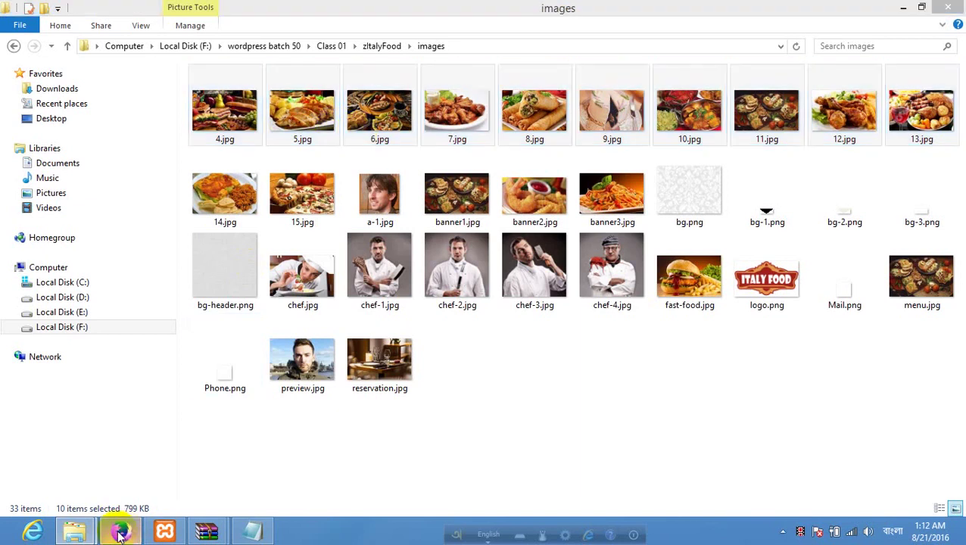
pyautogui.click(218, 534)
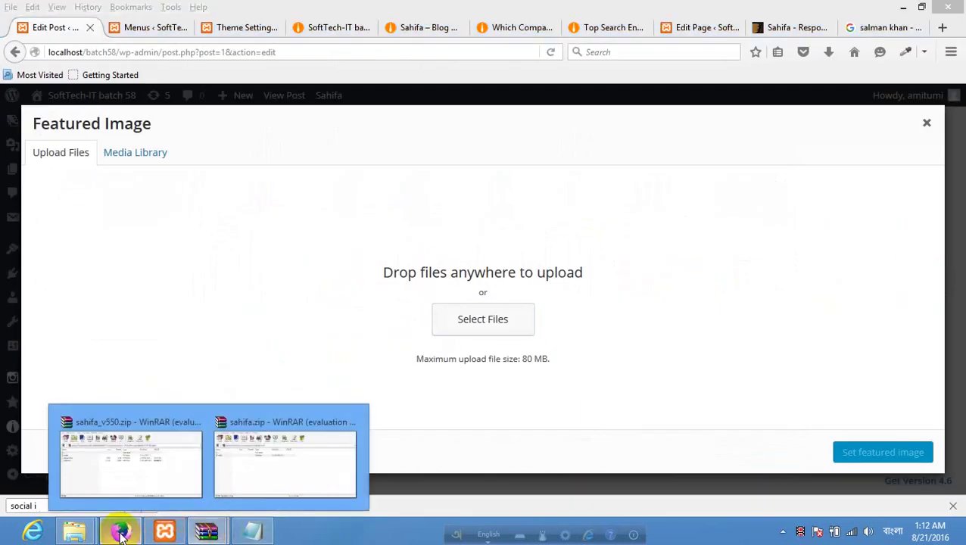
pyautogui.click(74, 531)
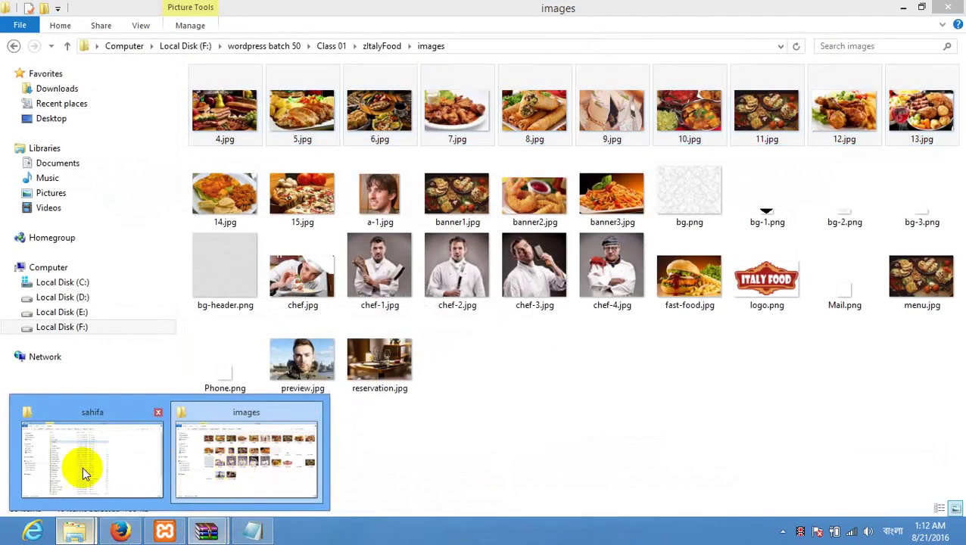
pyautogui.click(117, 458)
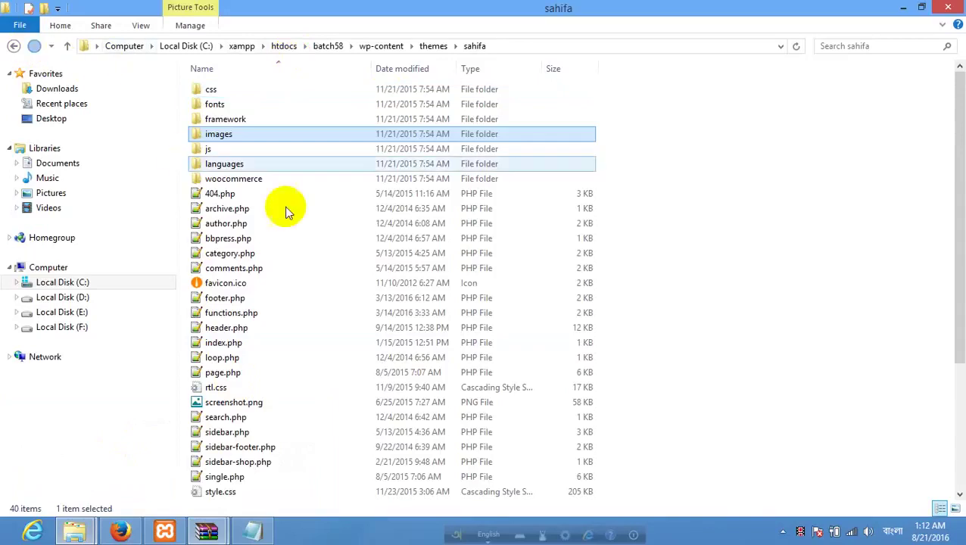
pyautogui.click(135, 526)
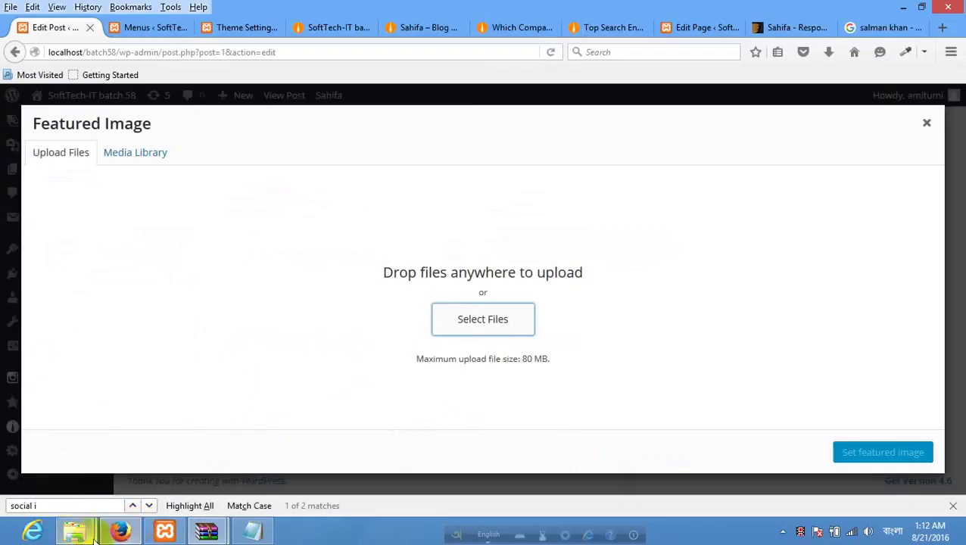
pyautogui.click(84, 532)
pyautogui.click(302, 454)
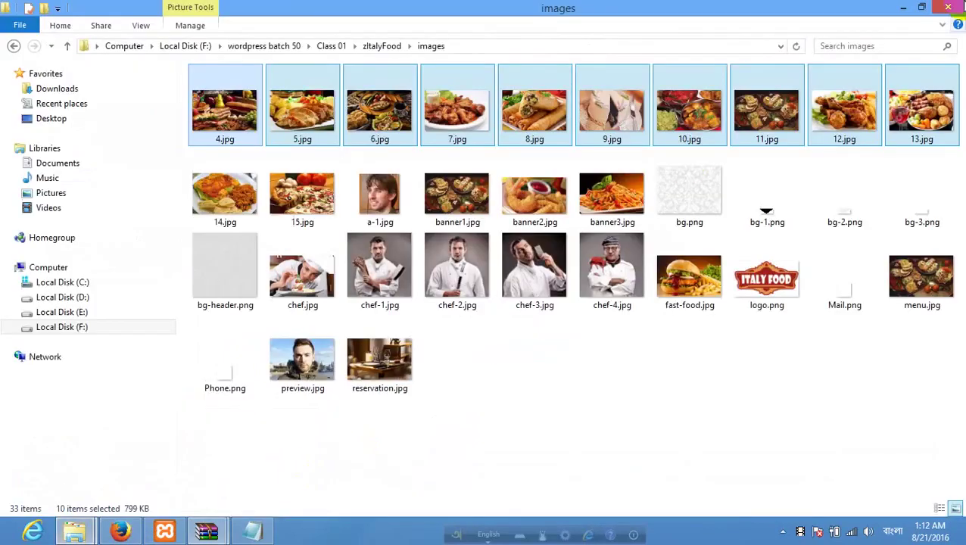
pyautogui.click(920, 7)
pyautogui.moveTo(485, 87); pyautogui.dragTo(748, 106)
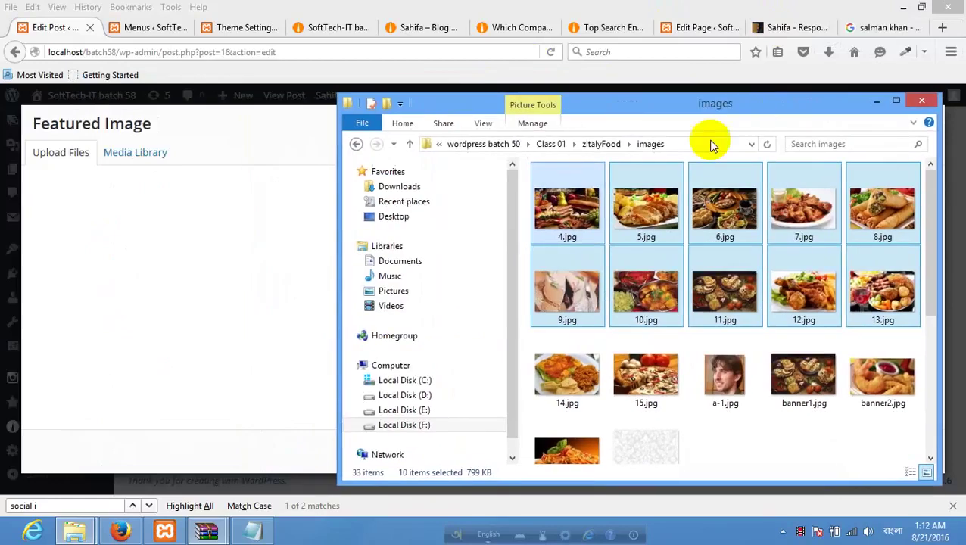
pyautogui.moveTo(724, 204); pyautogui.dragTo(204, 243)
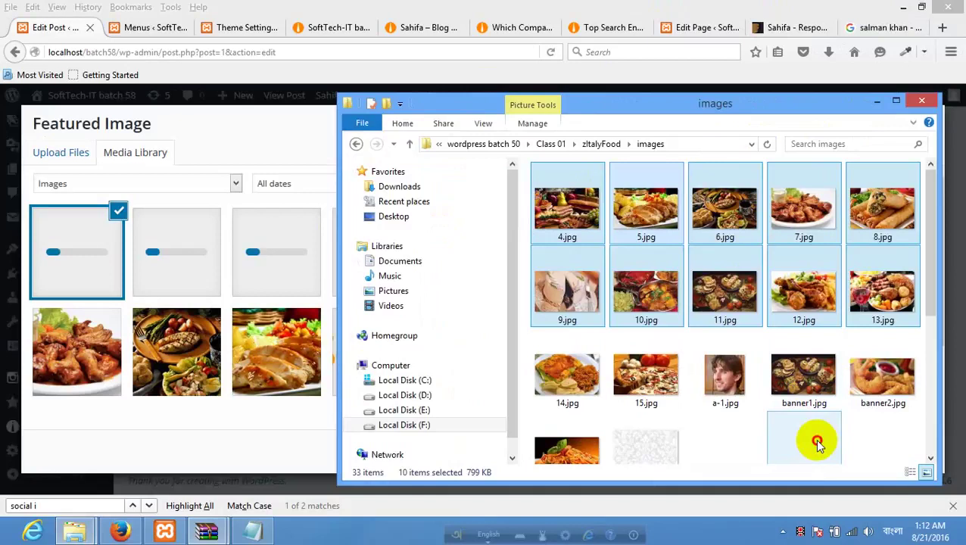
# Upload banner1.jpg, banner2.jpg and banner3.jpg from the same folder to the media library.
pyautogui.click(816, 441)
pyautogui.click(803, 356)
pyautogui.keyDown('ctrl'); pyautogui.click(893, 370); pyautogui.keyUp('ctrl')
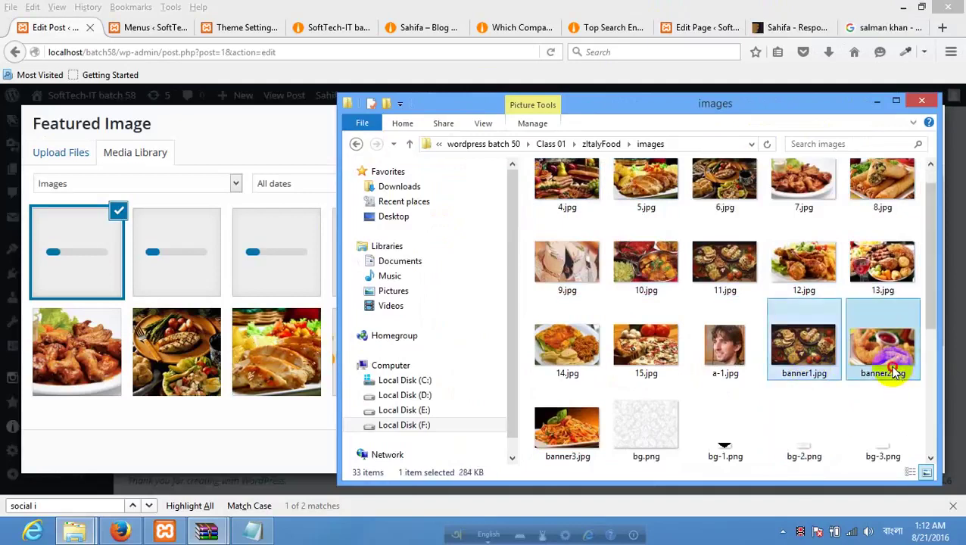
pyautogui.keyDown('ctrl'); pyautogui.click(589, 420); pyautogui.keyUp('ctrl')
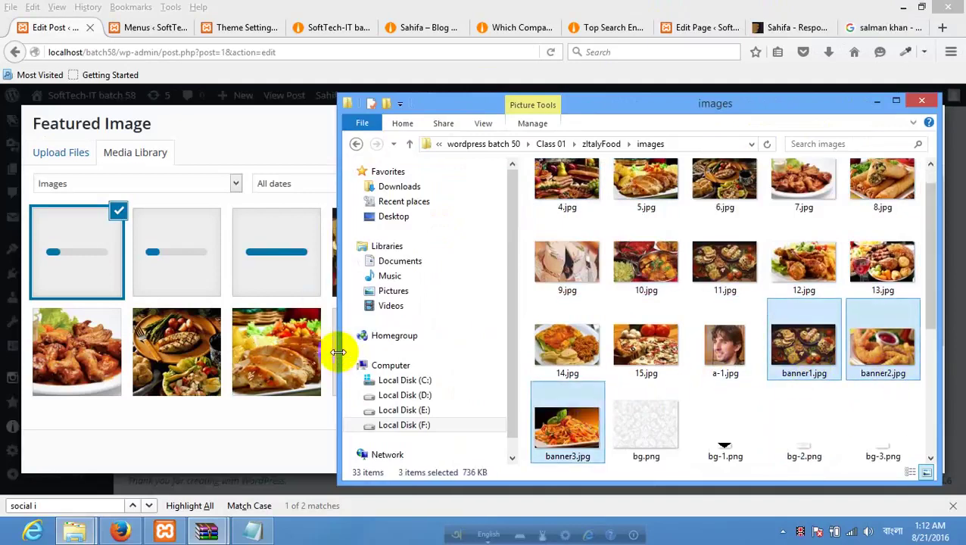
pyautogui.moveTo(879, 369); pyautogui.dragTo(224, 369)
# Set banner3.jpg as the post's featured image and update the post.
pyautogui.click(872, 101)
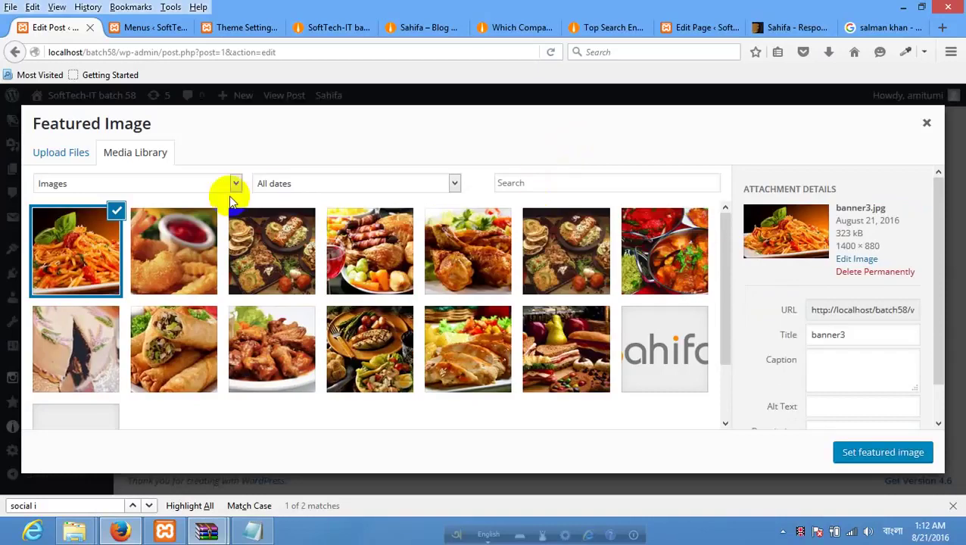
pyautogui.click(849, 454)
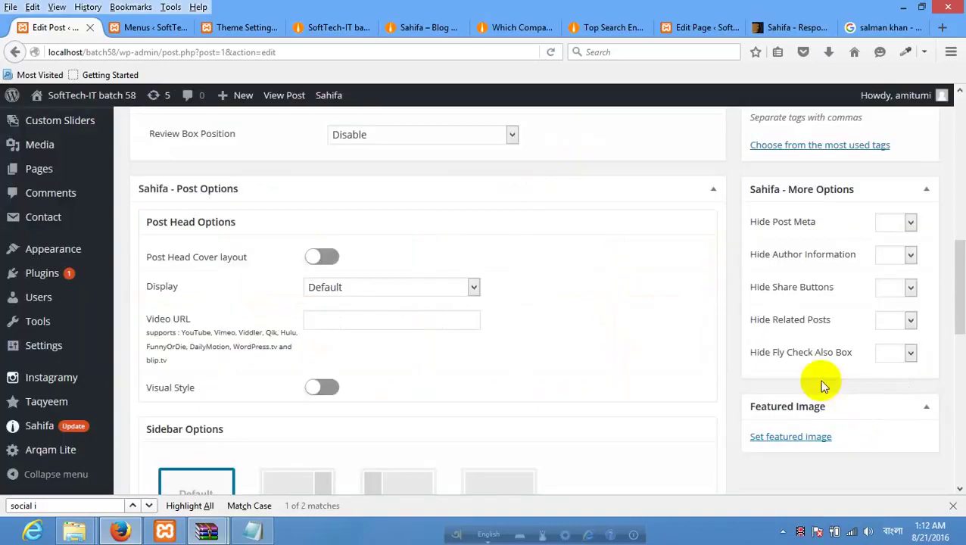
pyautogui.scroll(-5, 822, 385)
pyautogui.scroll(15, 821, 379)
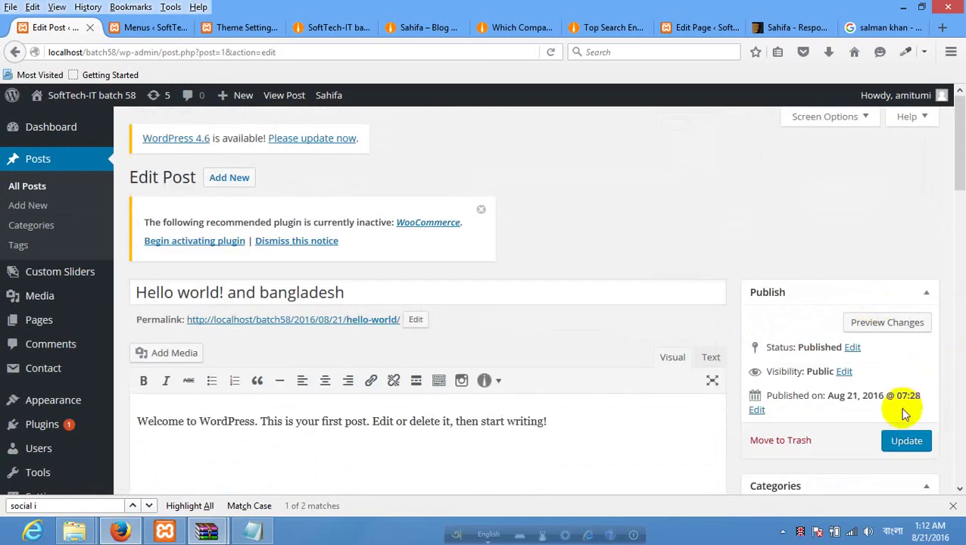
pyautogui.click(906, 442)
# Return to the Sahifa demo home page to view its featured posts and World block.
pyautogui.click(173, 28)
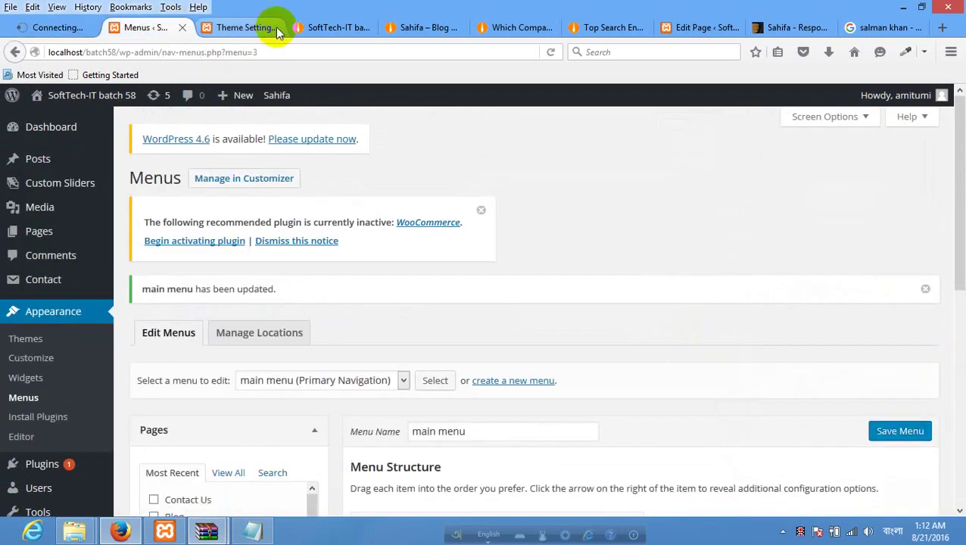
pyautogui.click(340, 28)
pyautogui.click(419, 30)
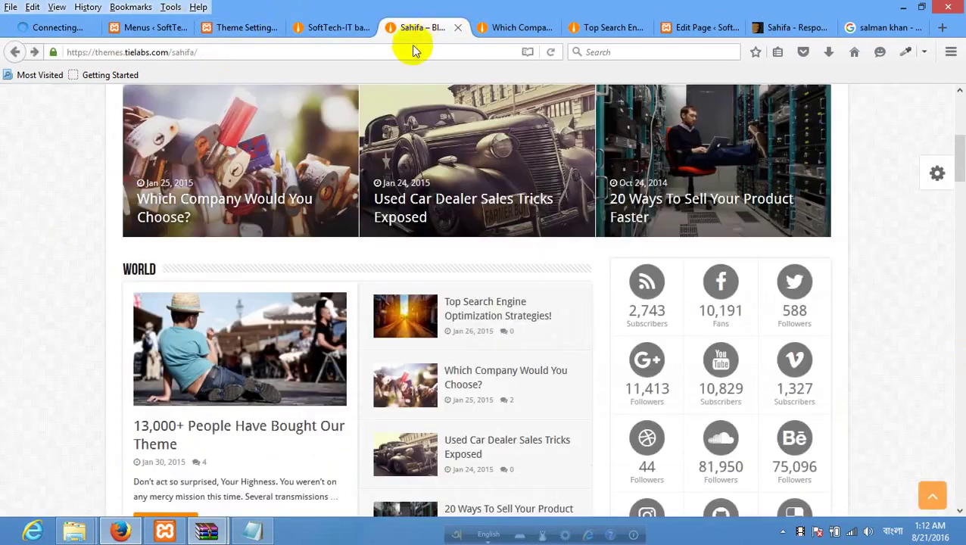
# Reload the local site's home page and check the updated post's title and featured image.
pyautogui.click(331, 28)
pyautogui.scroll(-10, 252, 209)
pyautogui.rightClick(66, 219)
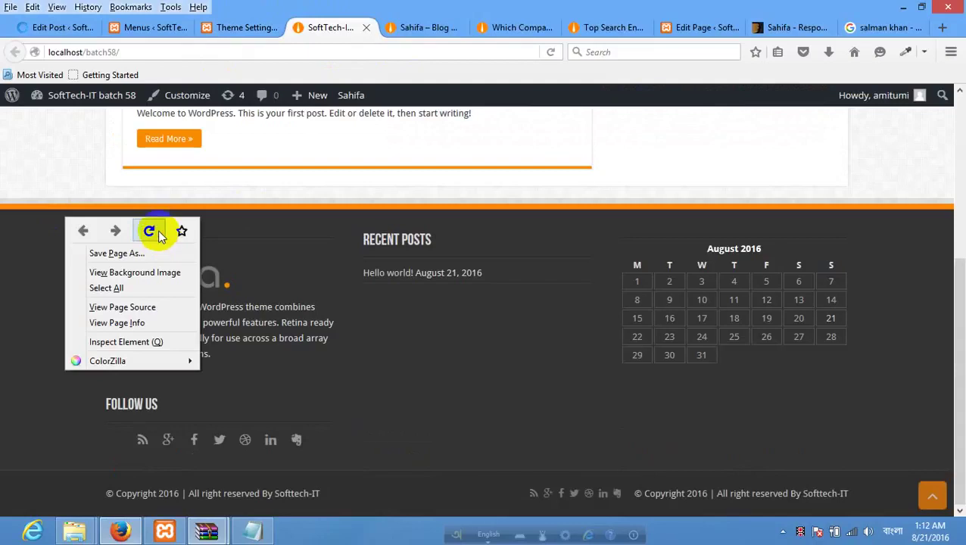
pyautogui.click(150, 231)
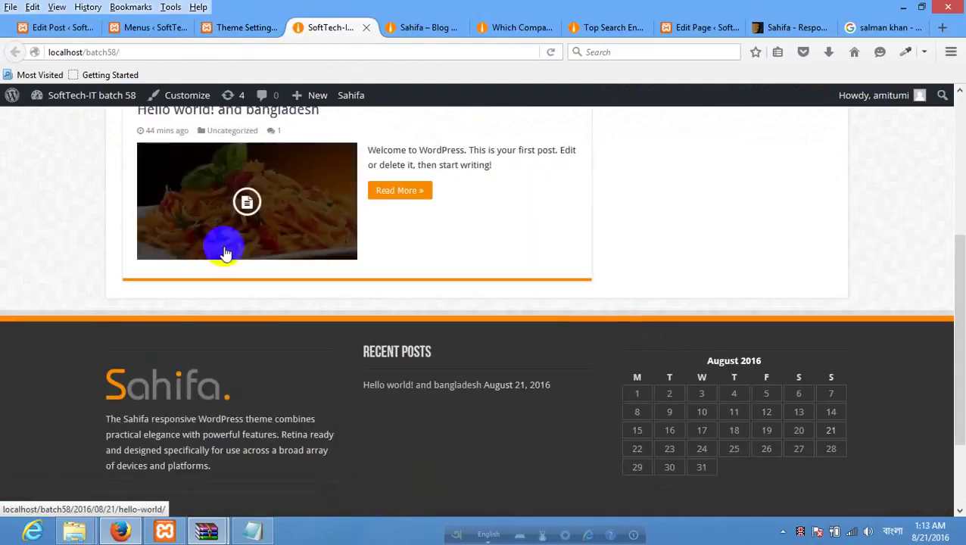
pyautogui.scroll(-1, 308, 246)
pyautogui.scroll(3, 345, 201)
pyautogui.scroll(-3, 326, 313)
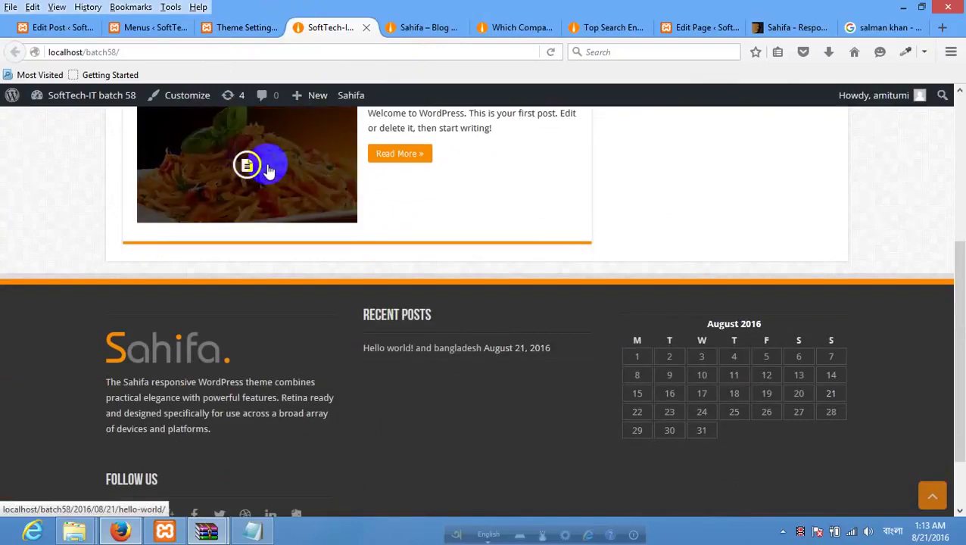
pyautogui.scroll(1, 268, 171)
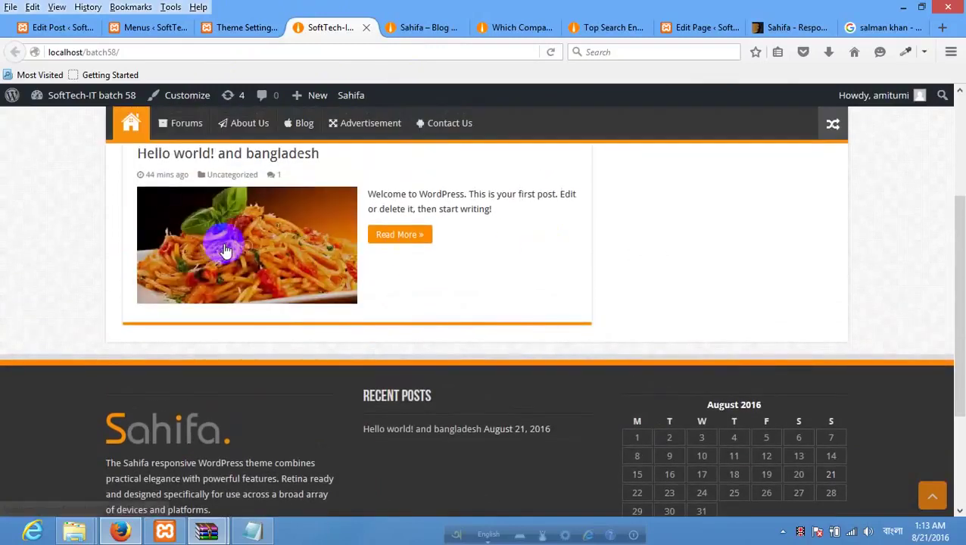
pyautogui.scroll(3, 438, 255)
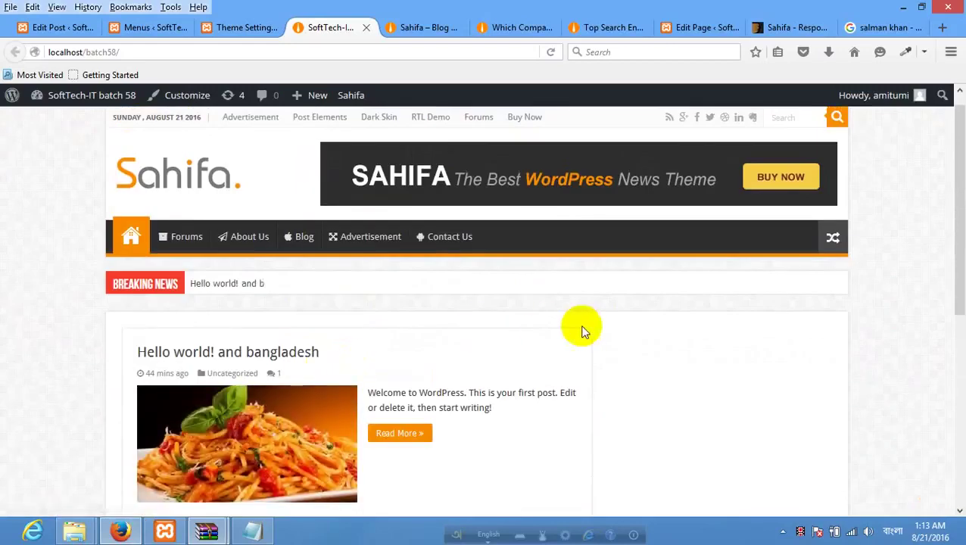
pyautogui.scroll(-1, 597, 324)
pyautogui.scroll(-1, 604, 320)
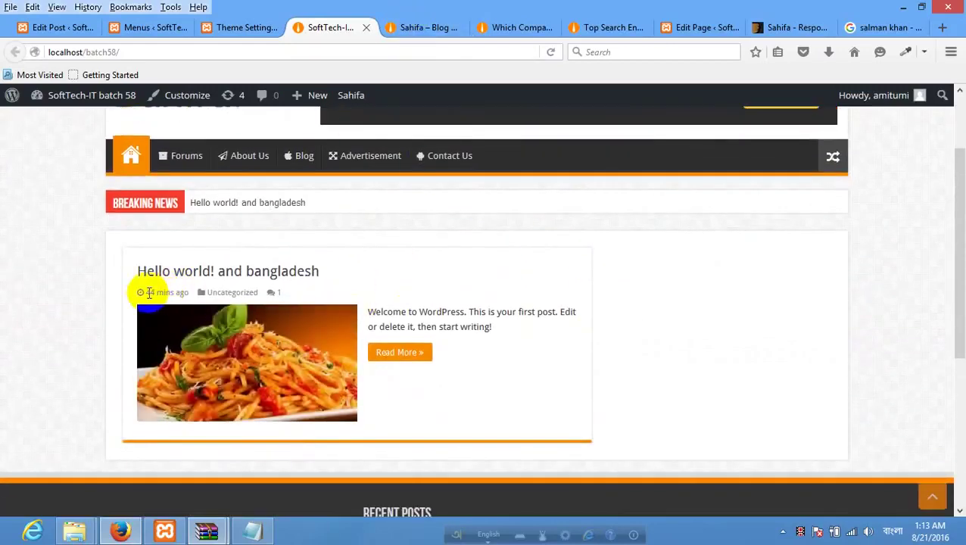
# Highlight the post's publication time beneath its title on the local home page.
pyautogui.click(184, 297)
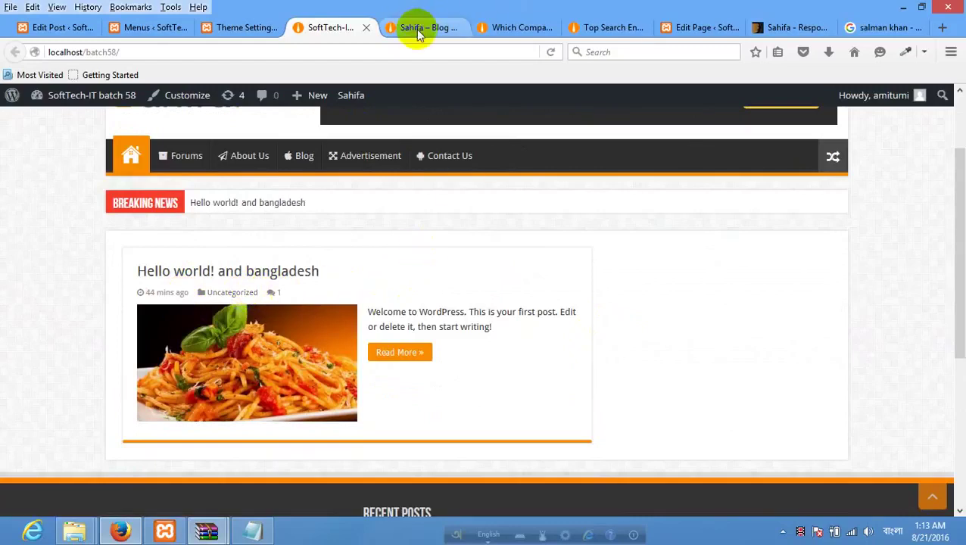
pyautogui.click(246, 28)
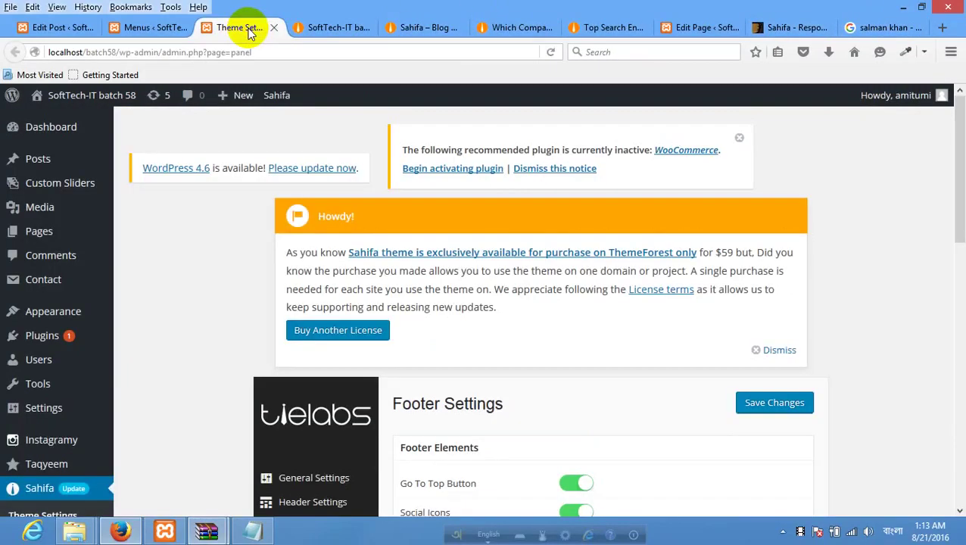
pyautogui.click(325, 27)
pyautogui.click(189, 292)
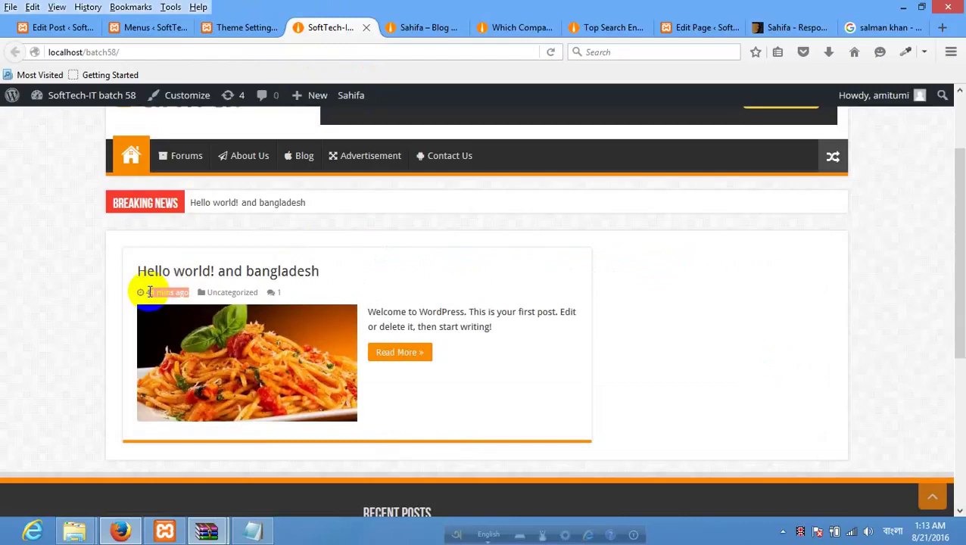
# Return to the post editor of the local site and start a new post.
pyautogui.click(227, 30)
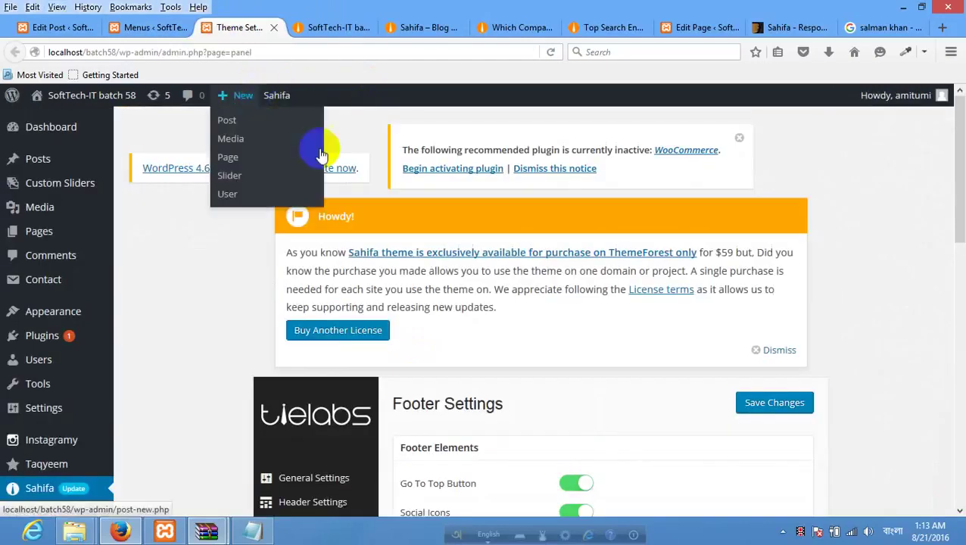
pyautogui.click(151, 29)
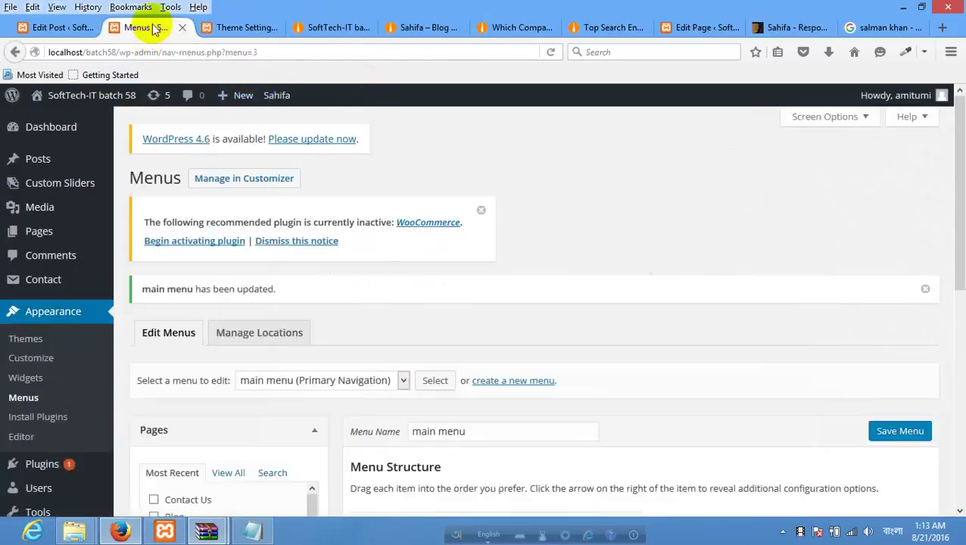
pyautogui.click(63, 31)
pyautogui.click(242, 180)
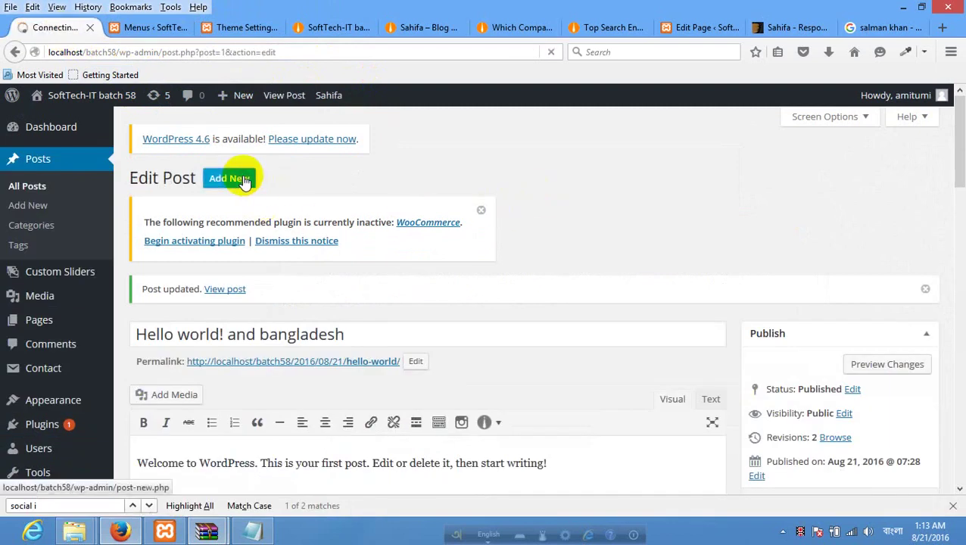
# Copy the title "Top Search Engine Optimization Strategies!" from the demo article and enter it as the new post's title.
pyautogui.click(606, 28)
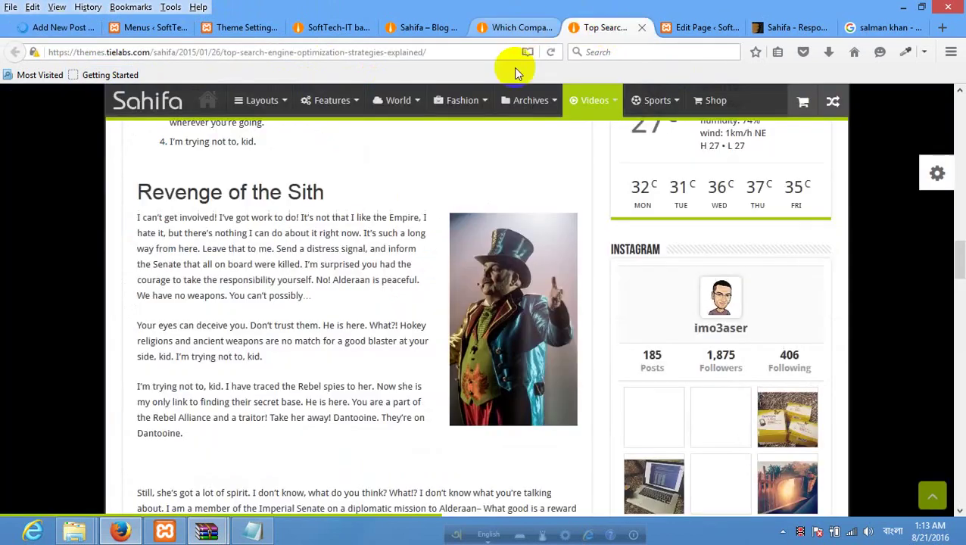
pyautogui.scroll(15, 378, 303)
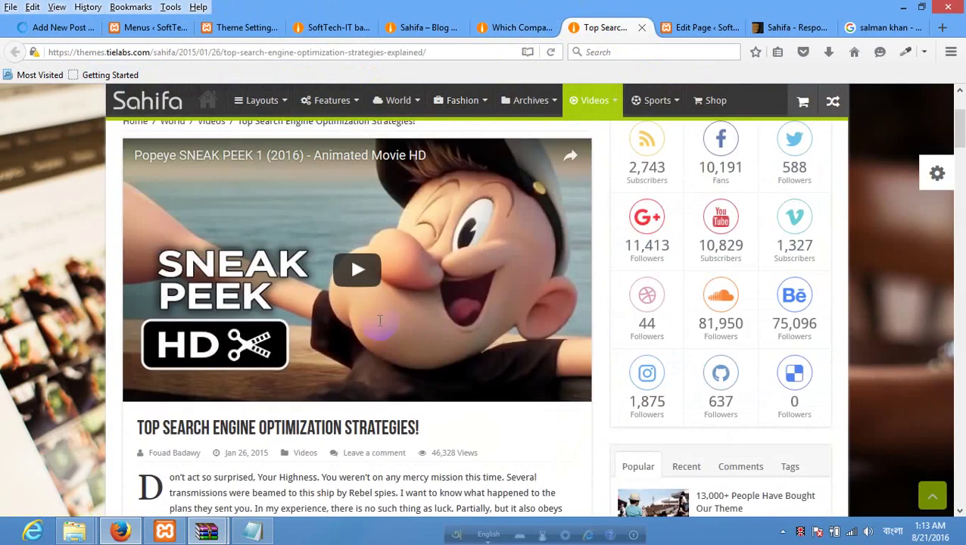
pyautogui.scroll(-5, 204, 302)
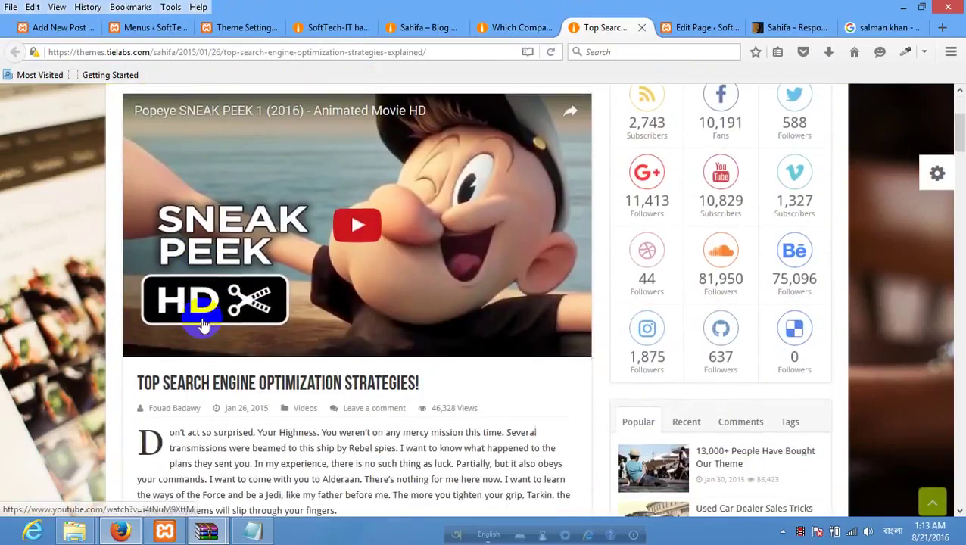
pyautogui.moveTo(367, 324); pyautogui.dragTo(126, 321)
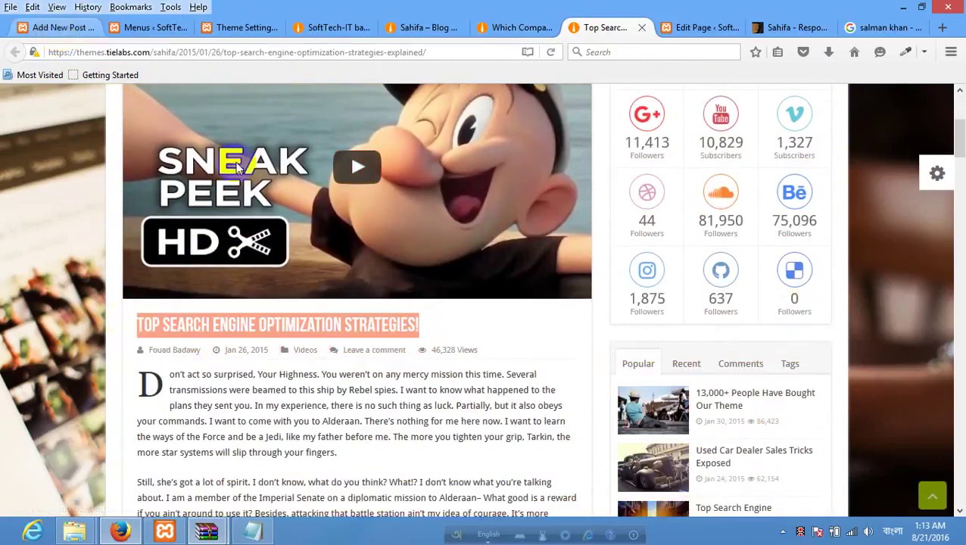
pyautogui.click(61, 27)
pyautogui.write('Top Search Engine Optimization Strategies!')
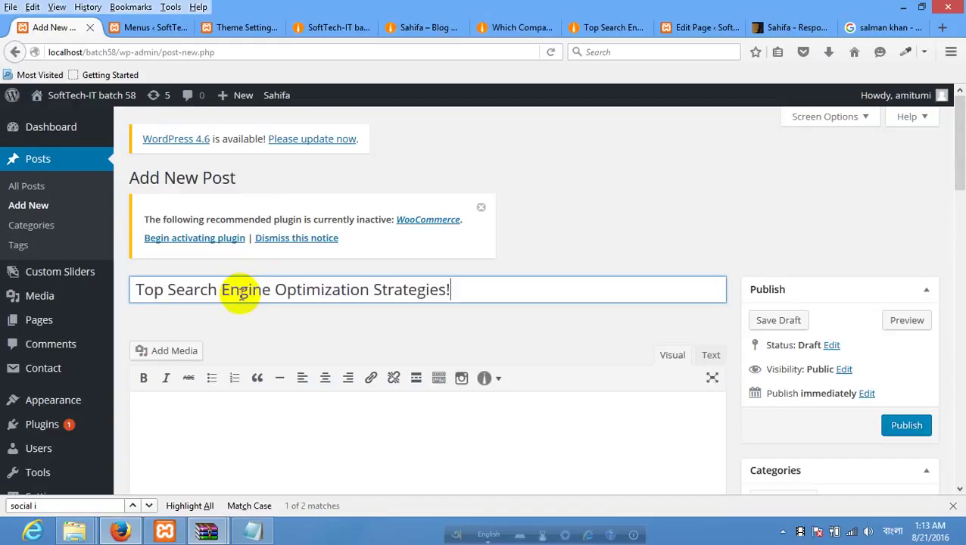
# Copy the demo article's entire body text with its images and paste it into the new post's content.
pyautogui.click(577, 29)
pyautogui.scroll(-2, 329, 390)
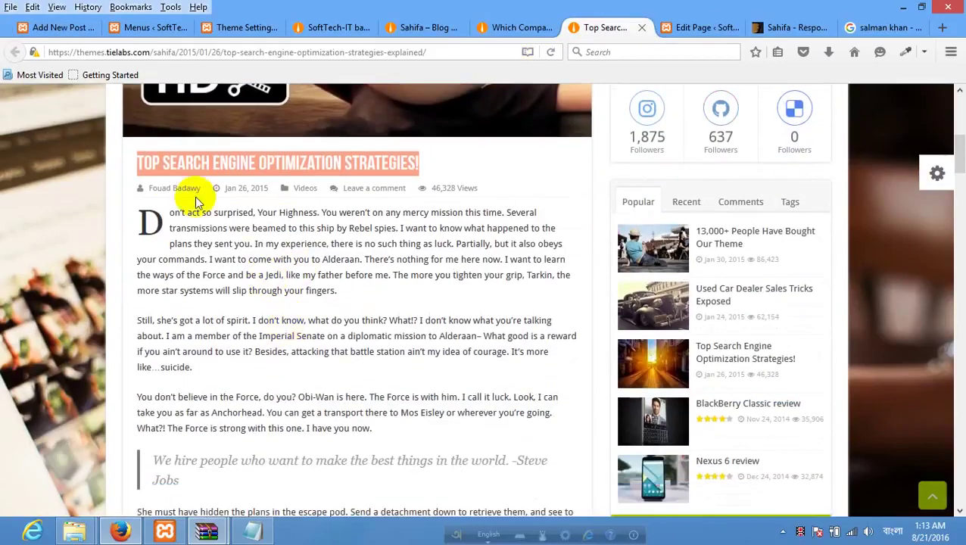
pyautogui.moveTo(128, 211); pyautogui.dragTo(231, 294)
pyautogui.click(231, 294)
pyautogui.moveTo(132, 215); pyautogui.dragTo(208, 163)
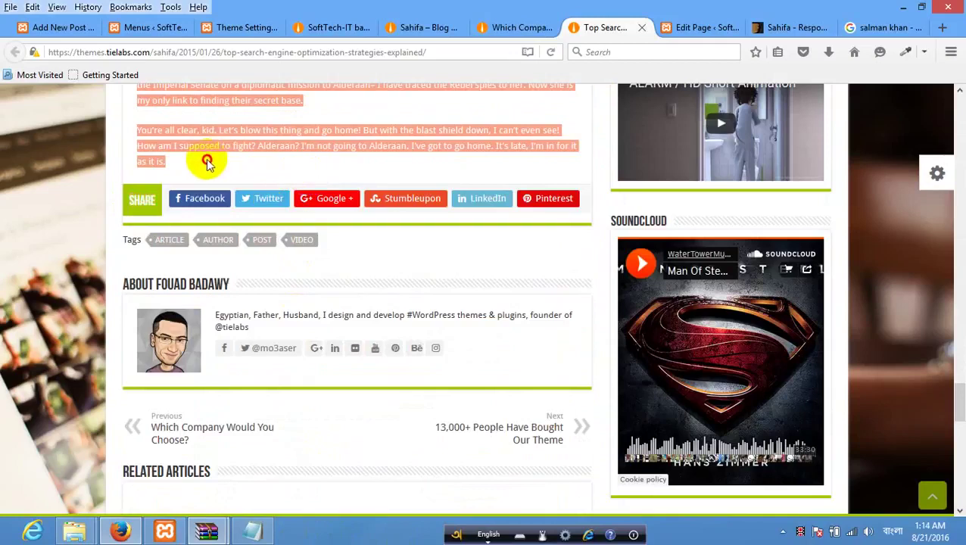
pyautogui.click(45, 28)
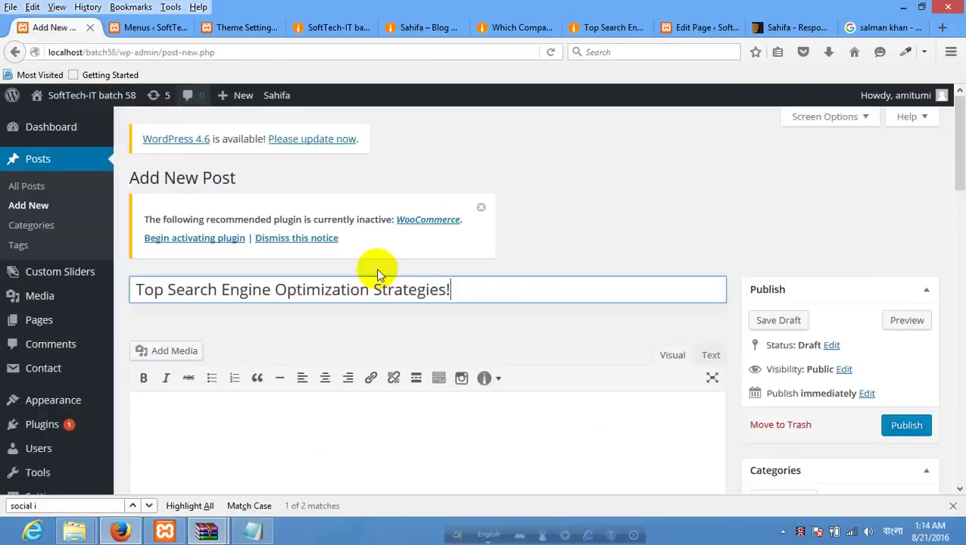
pyautogui.scroll(-3, 434, 311)
pyautogui.click(349, 179)
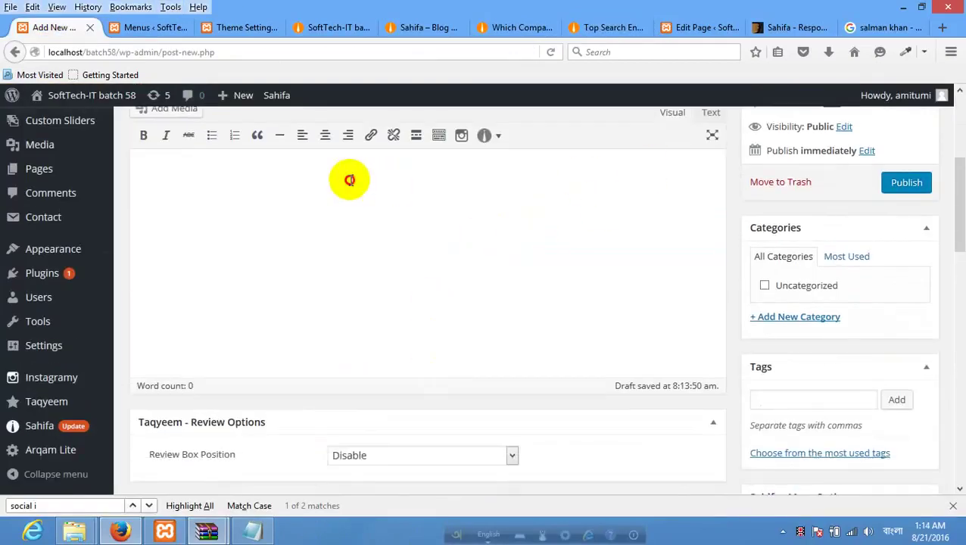
pyautogui.hotkey('ctrl', 'v')
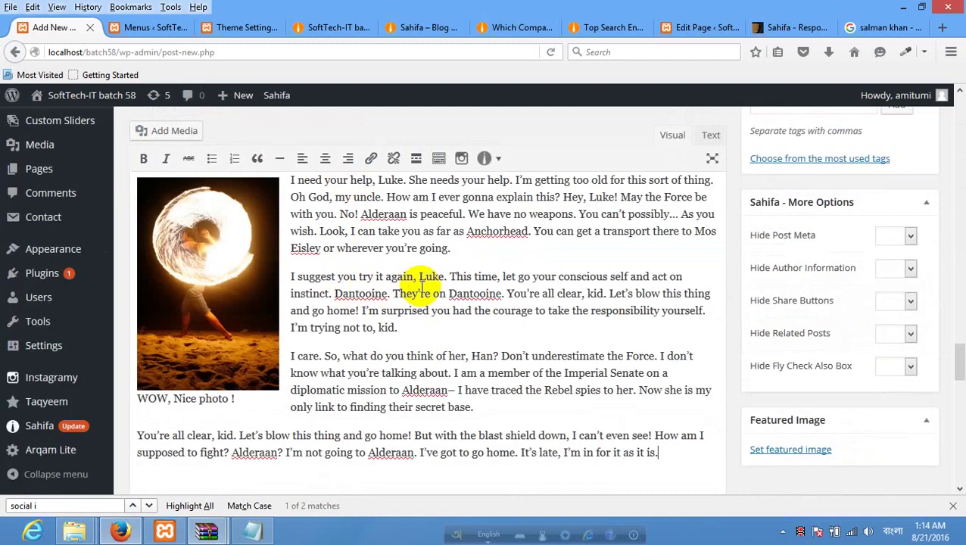
# Inspect the pasted content's HTML source, then return to the visual editing mode.
pyautogui.scroll(15, 488, 303)
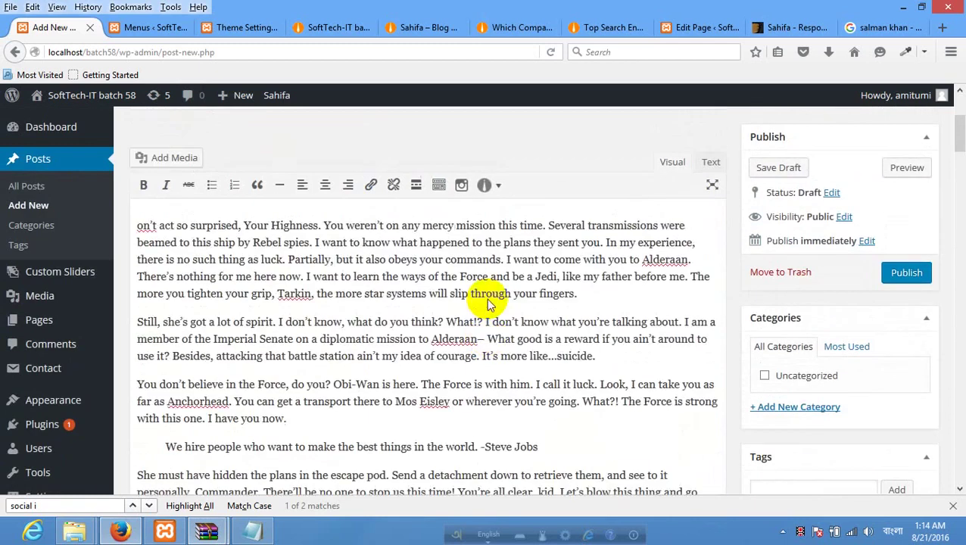
pyautogui.scroll(3, 488, 302)
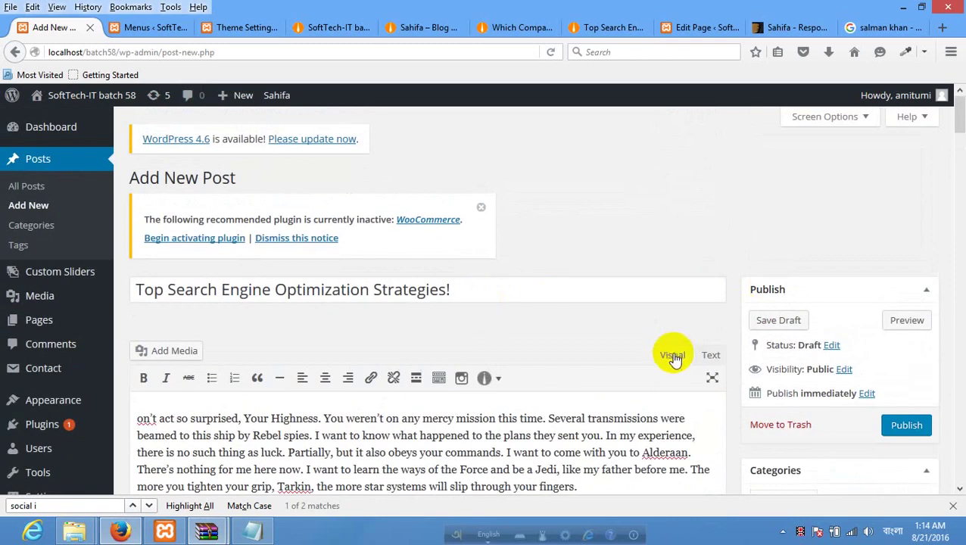
pyautogui.click(711, 355)
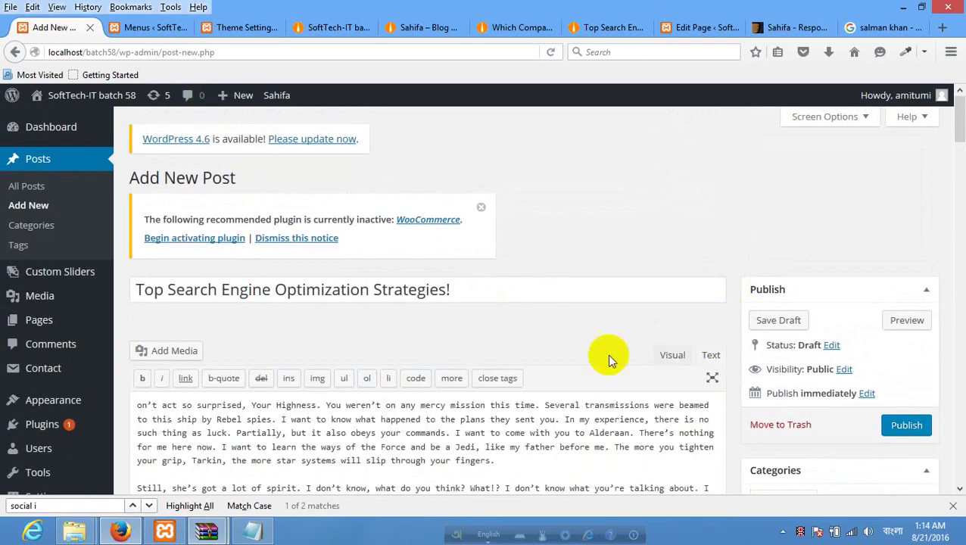
pyautogui.scroll(-3, 399, 341)
pyautogui.hotkey('ctrl', 'a')
pyautogui.scroll(-5, 399, 333)
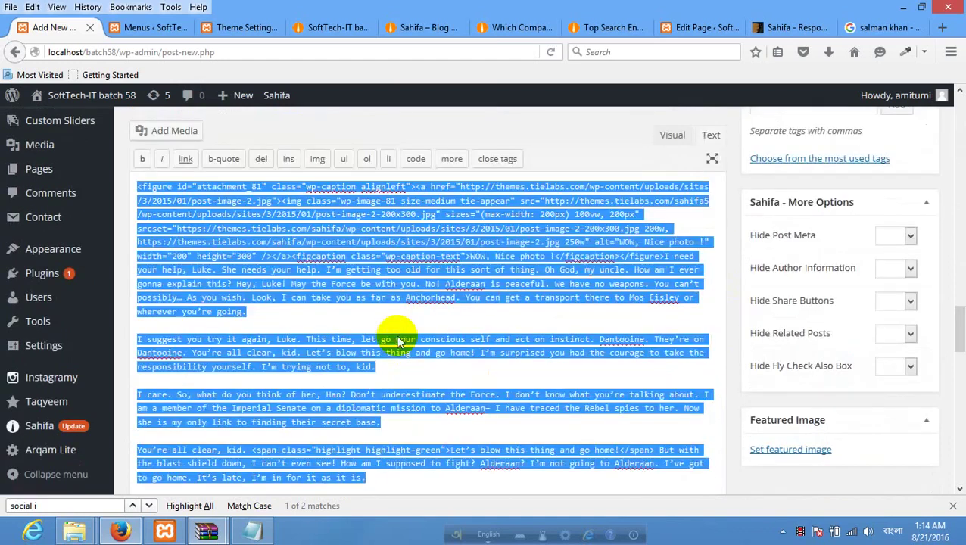
pyautogui.click(373, 243)
pyautogui.scroll(5, 373, 238)
pyautogui.scroll(5, 381, 277)
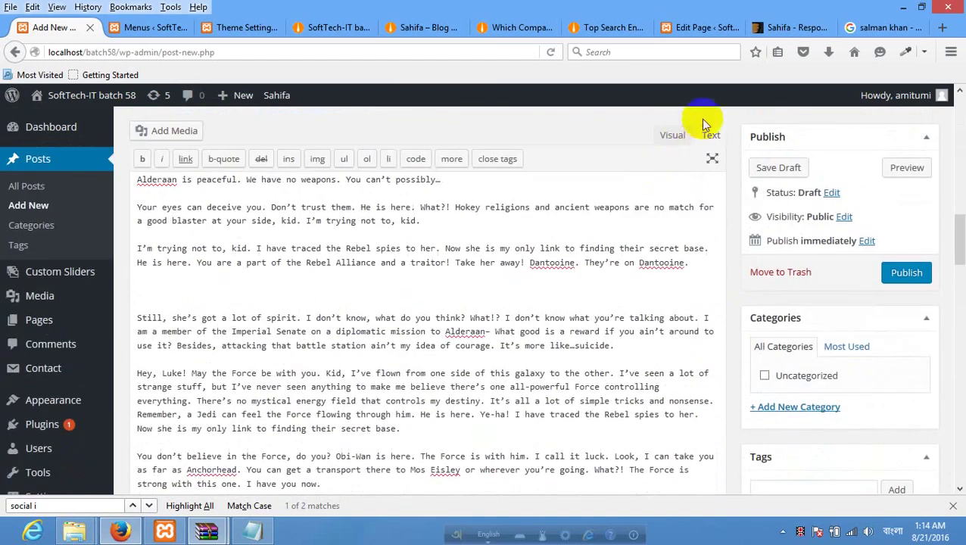
pyautogui.click(685, 136)
pyautogui.scroll(10, 453, 246)
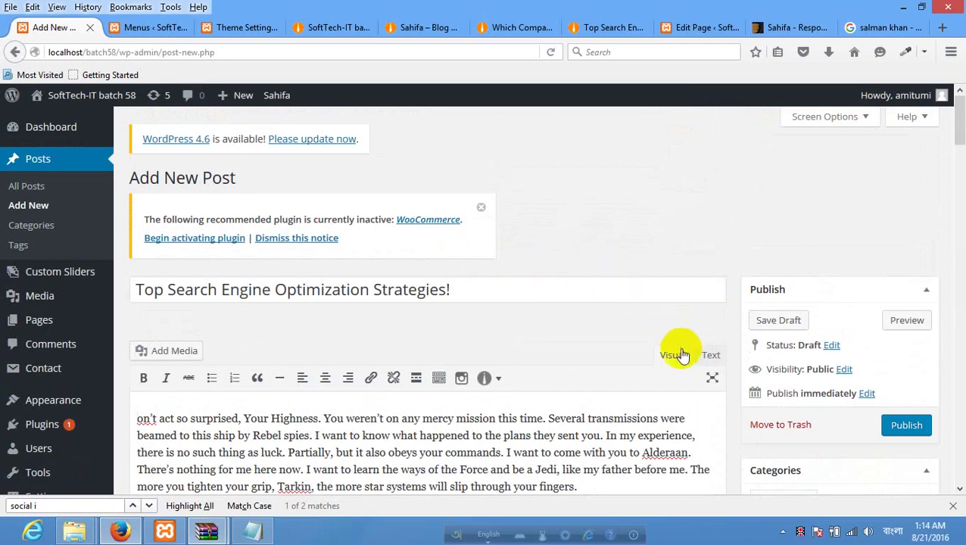
# Look through the pasted paragraphs and images in the new post's visual editor.
pyautogui.scroll(-3, 235, 350)
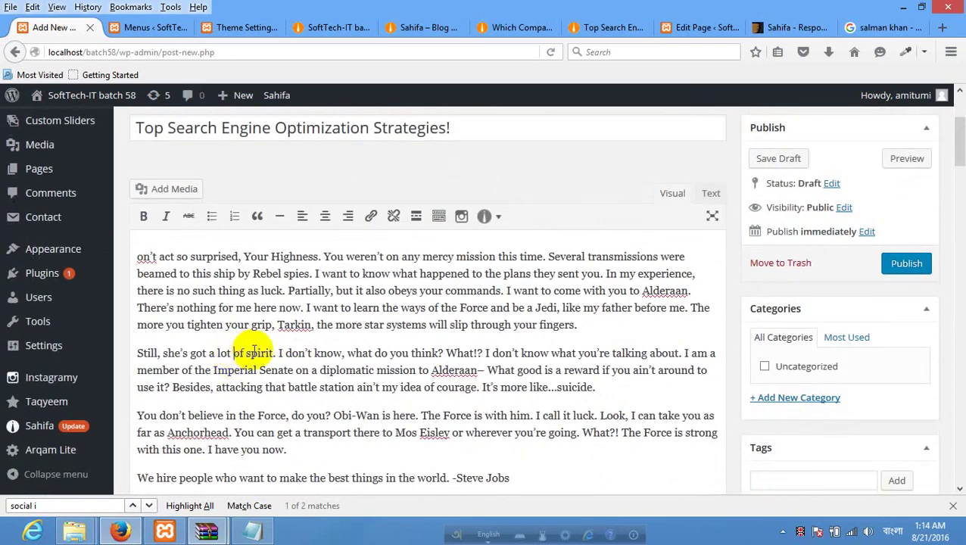
pyautogui.hotkey('ctrl', 'a')
pyautogui.click(255, 350)
pyautogui.scroll(-10, 190, 351)
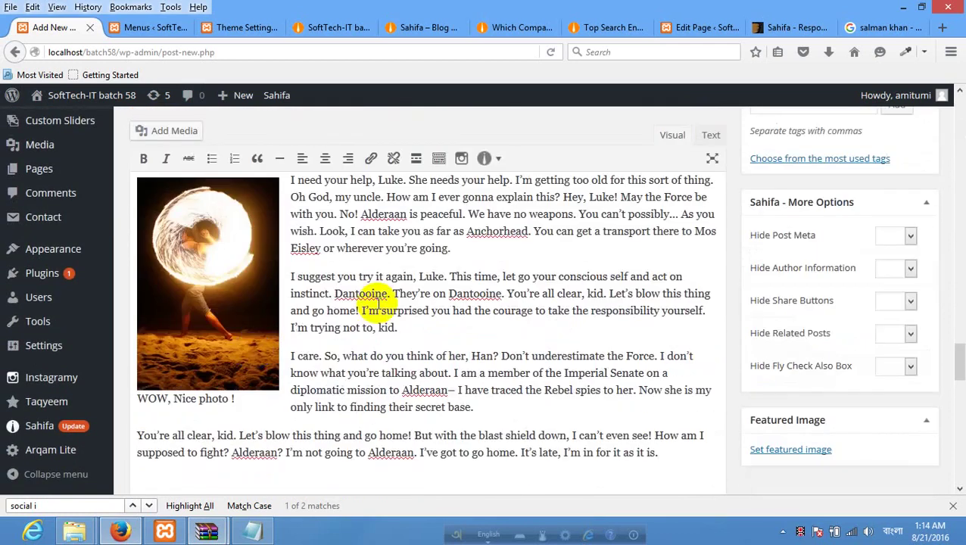
pyautogui.scroll(8, 371, 247)
pyautogui.scroll(-3, 378, 302)
# Add the missing "D" at the start of the first paragraph so it begins with "Don't", and publish the post.
pyautogui.scroll(5, 379, 302)
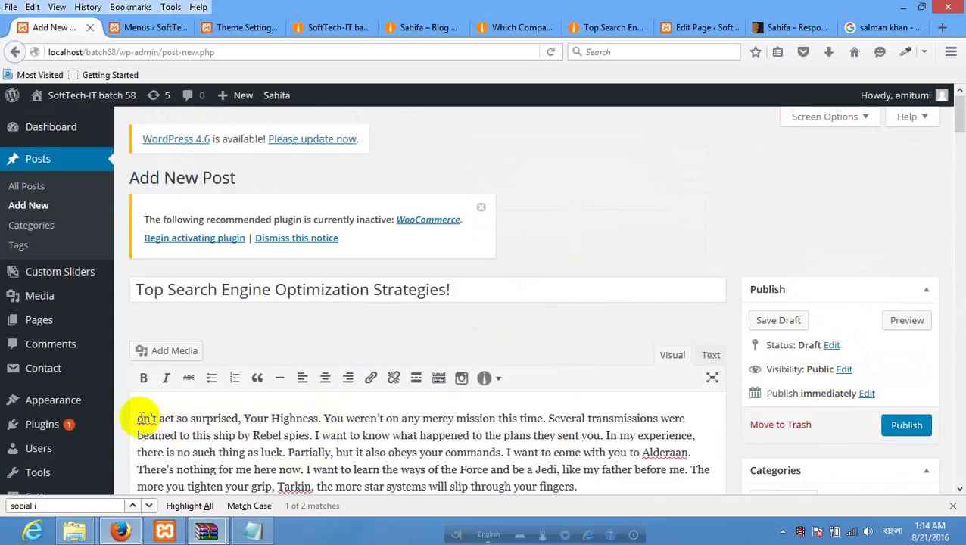
pyautogui.write('D')
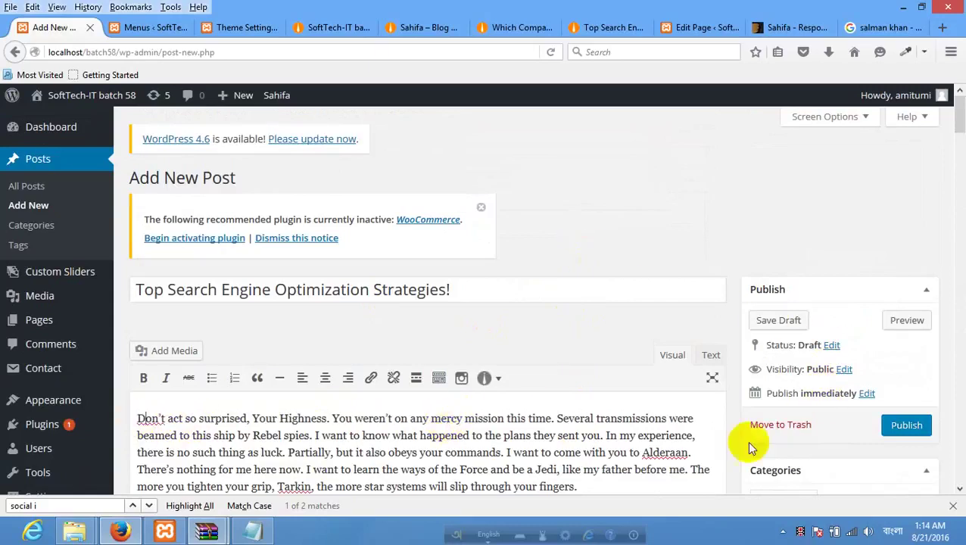
pyautogui.click(906, 426)
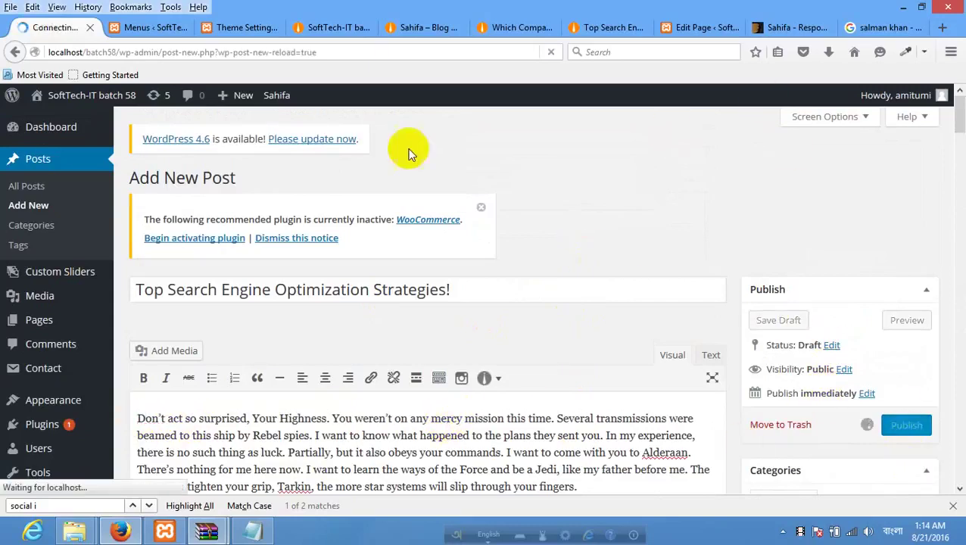
pyautogui.click(169, 31)
pyautogui.click(47, 30)
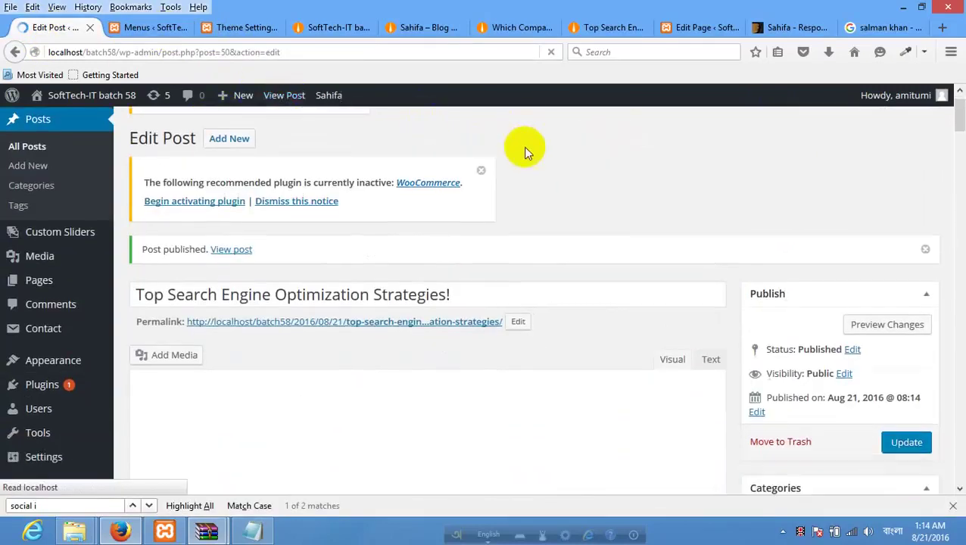
pyautogui.scroll(-3, 768, 272)
pyautogui.scroll(-10, 768, 271)
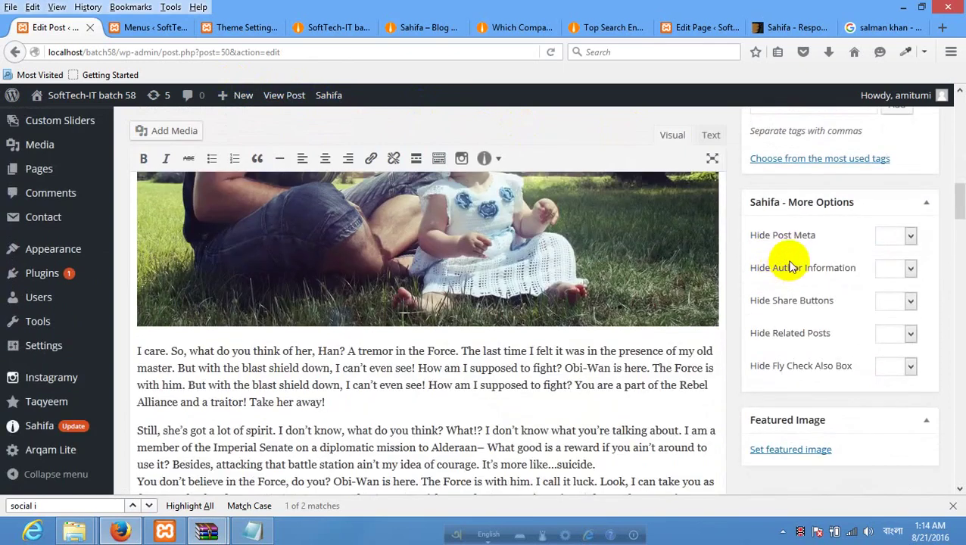
pyautogui.scroll(6, 782, 265)
pyautogui.click(162, 35)
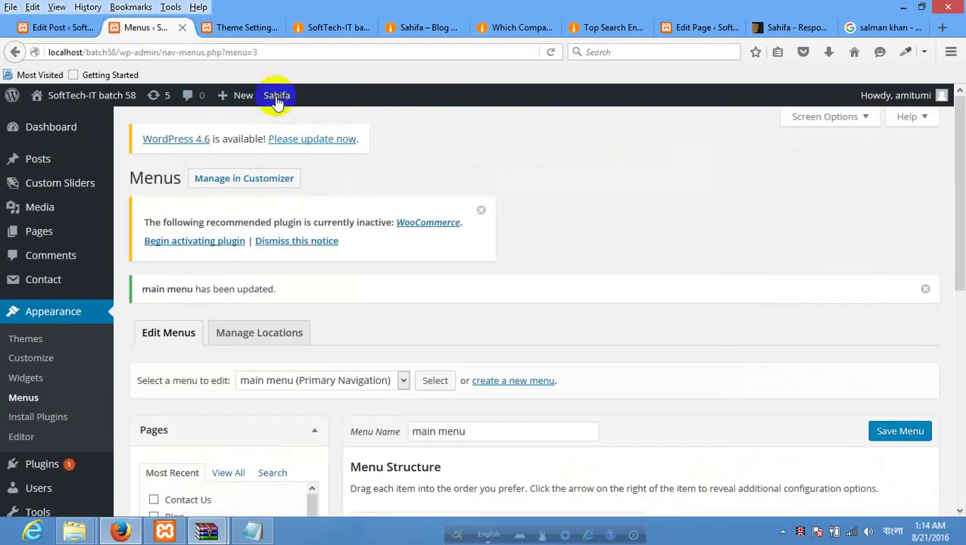
pyautogui.click(219, 30)
pyautogui.click(75, 27)
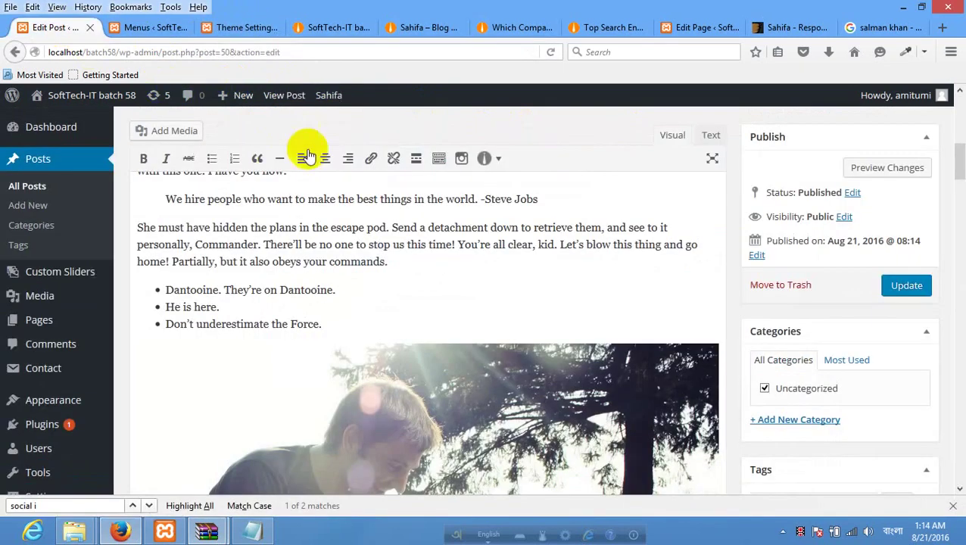
# Open the published "Top Search Engine Optimization Strategies!" post in a new tab and look through its text and images.
pyautogui.scroll(8, 495, 121)
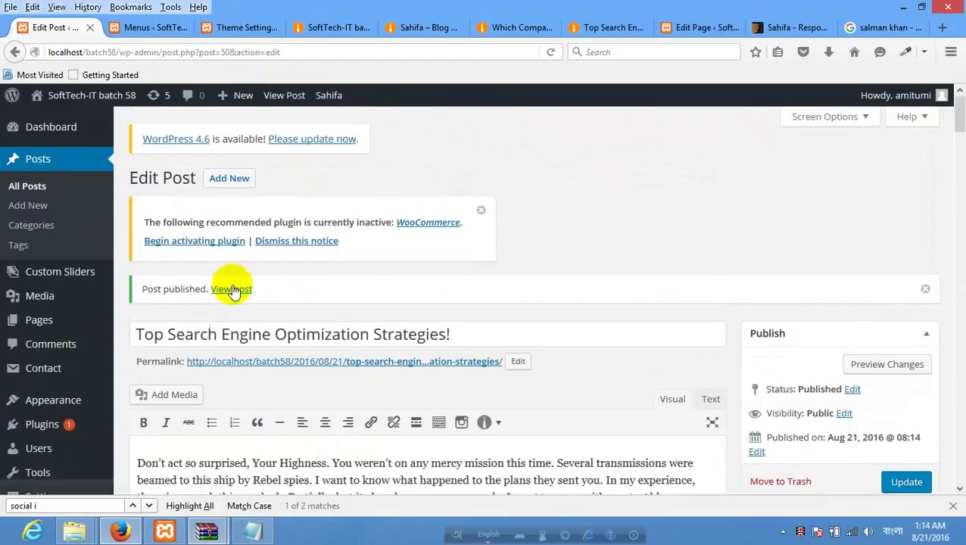
pyautogui.rightClick(241, 291)
pyautogui.click(302, 302)
pyautogui.click(135, 29)
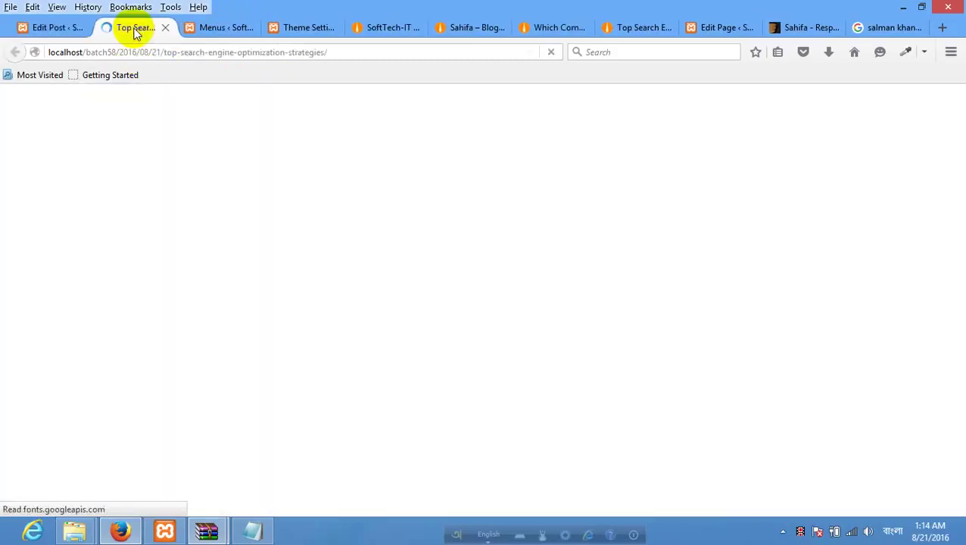
pyautogui.scroll(-4, 367, 187)
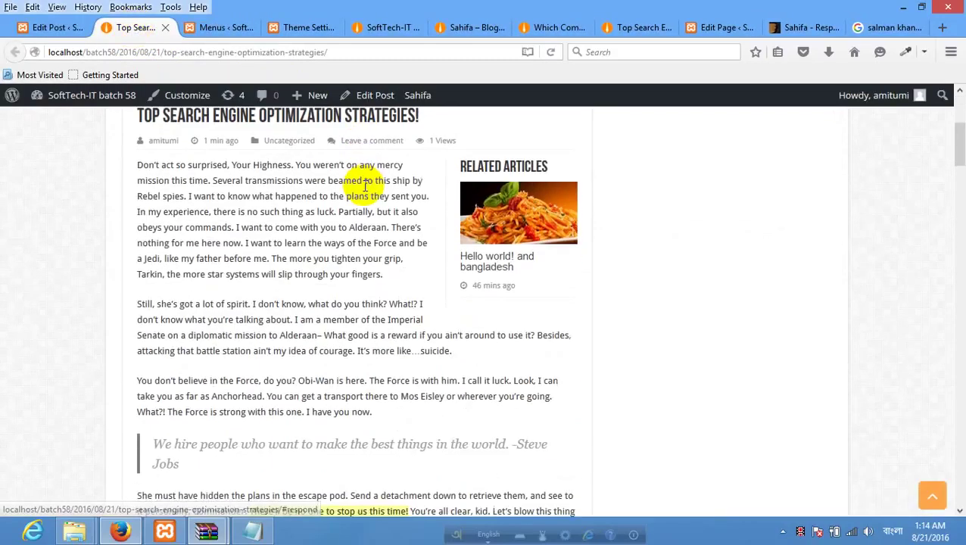
pyautogui.scroll(3, 411, 206)
pyautogui.scroll(-15, 422, 216)
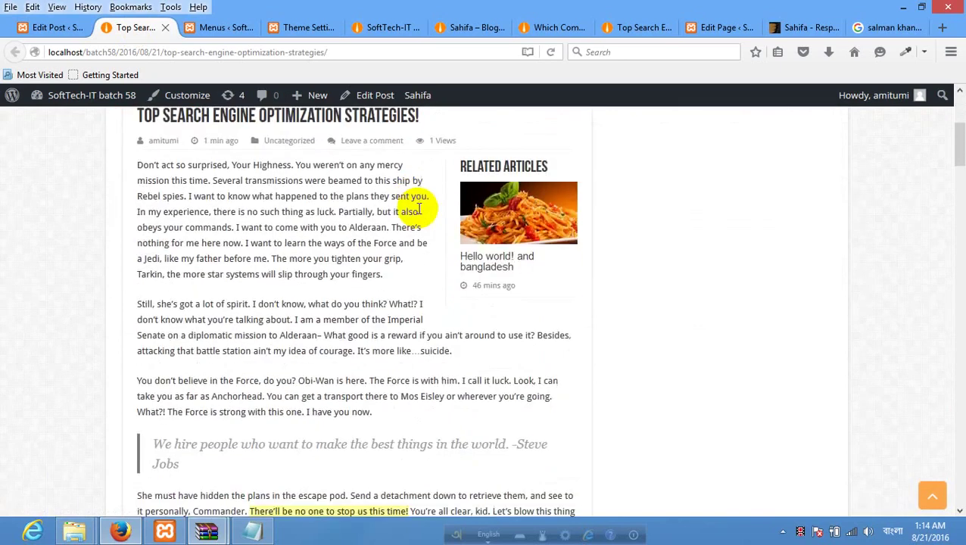
pyautogui.scroll(-20, 411, 206)
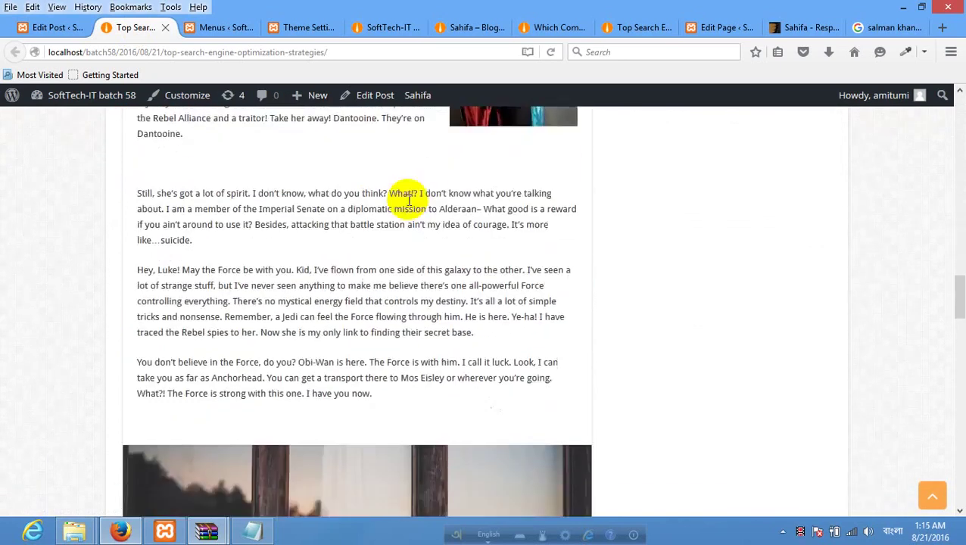
pyautogui.scroll(15, 411, 206)
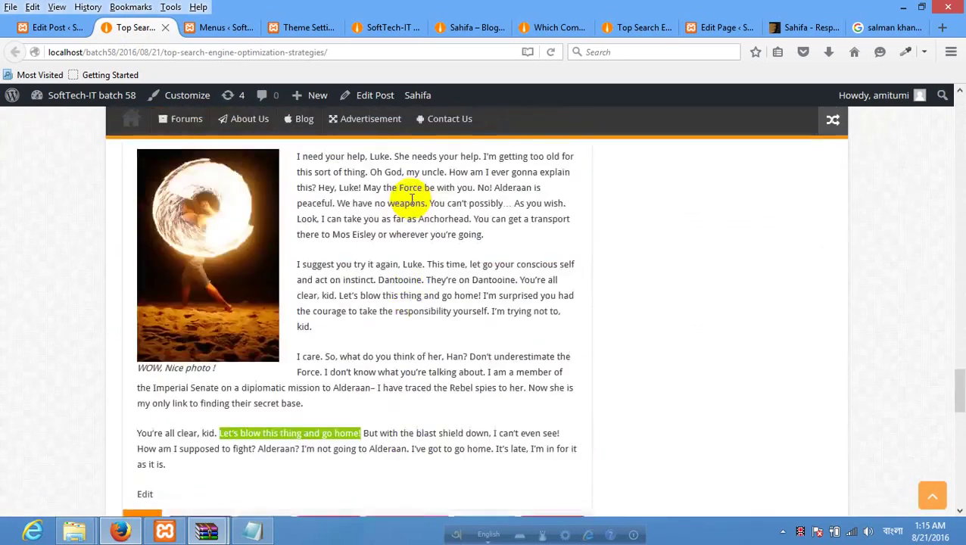
pyautogui.scroll(12, 411, 206)
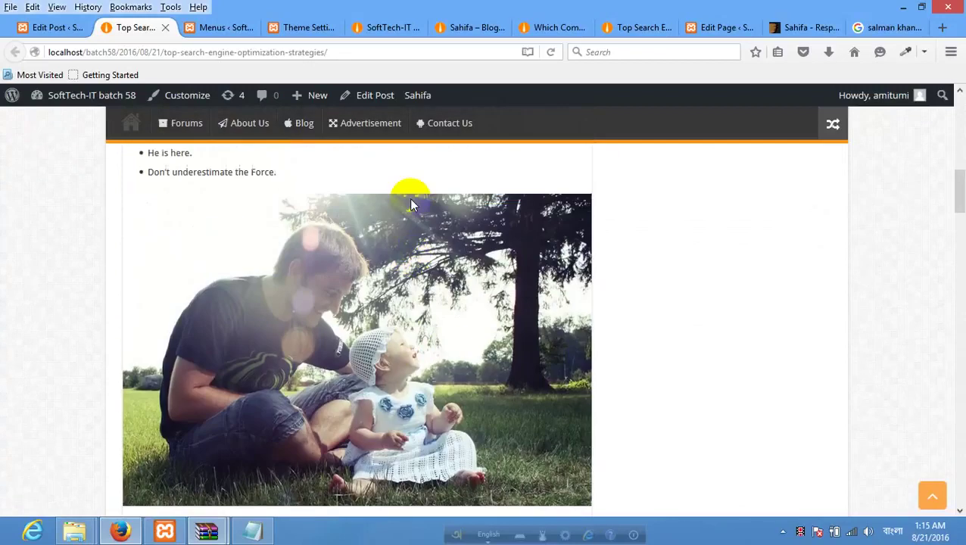
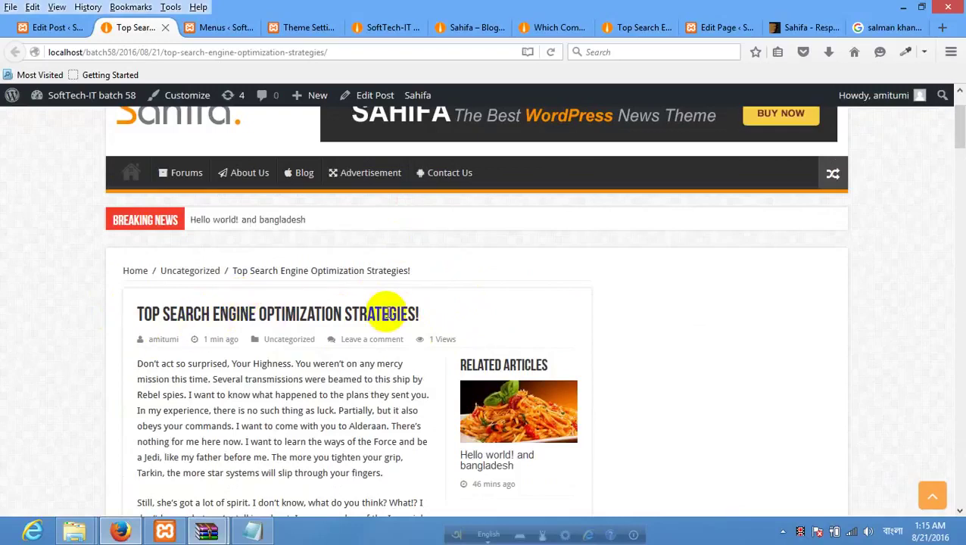
# Open the list of all posts and view the "Hello world! and bangladesh" post in a new tab.
pyautogui.click(221, 28)
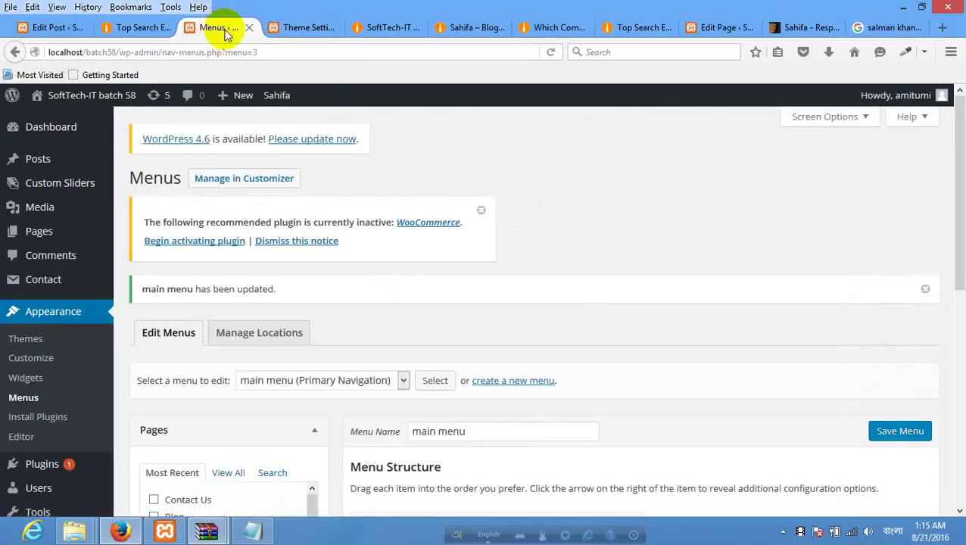
pyautogui.click(145, 31)
pyautogui.click(212, 30)
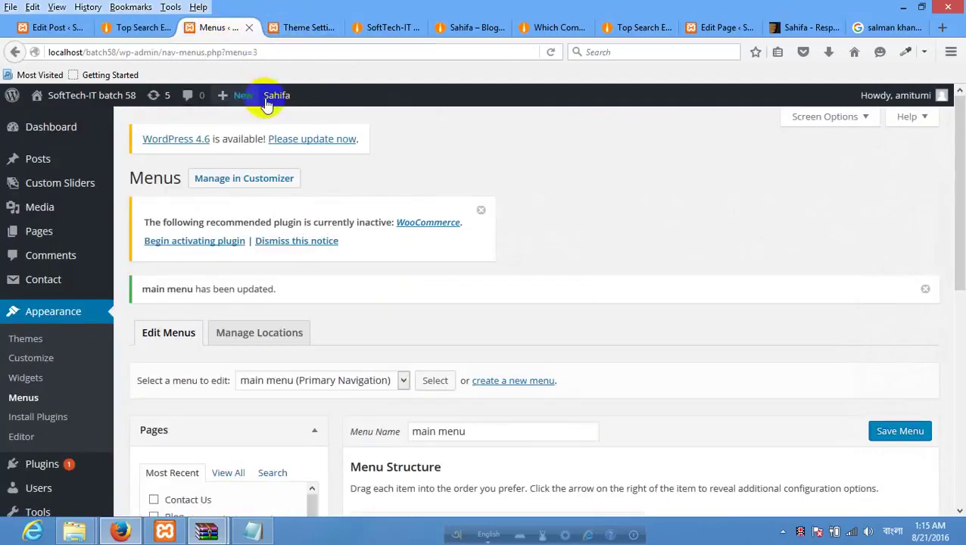
pyautogui.click(61, 29)
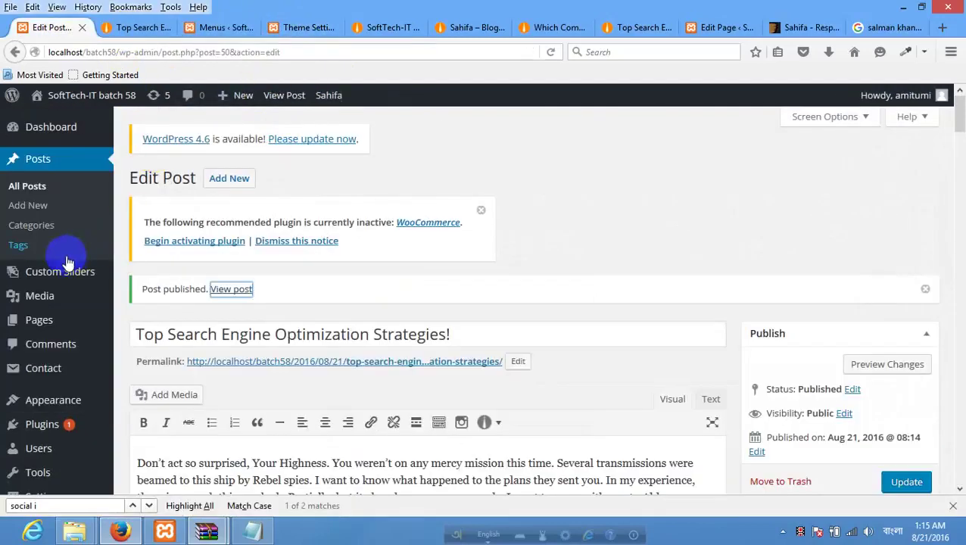
pyautogui.click(28, 187)
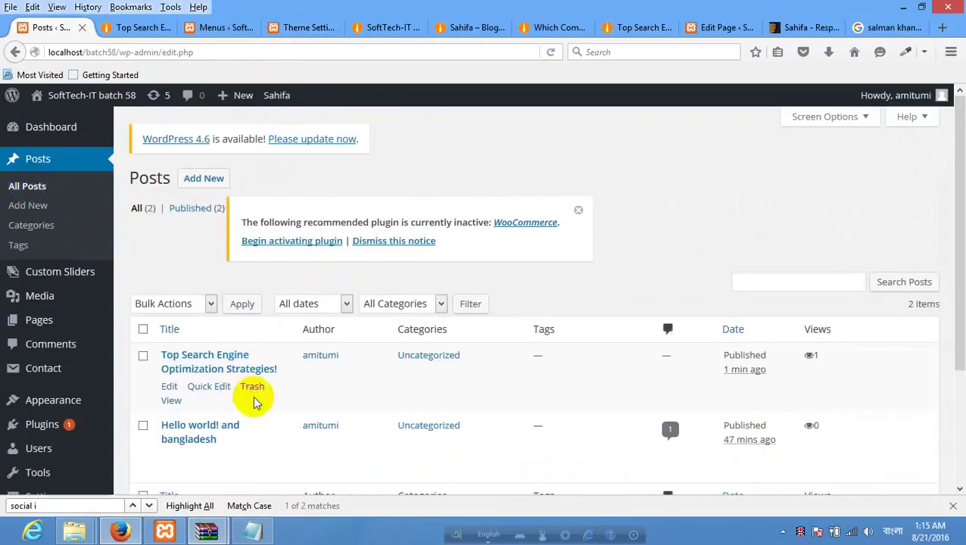
pyautogui.rightClick(205, 457)
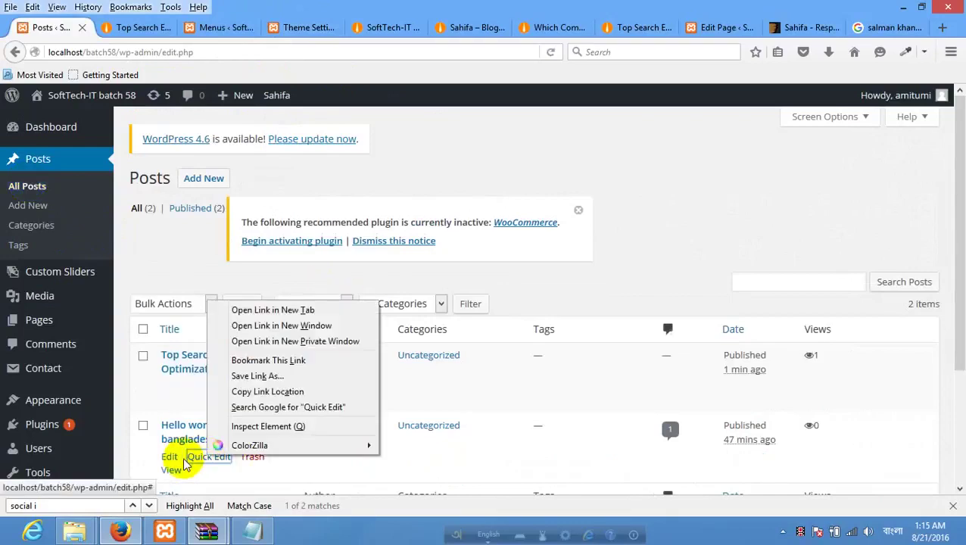
pyautogui.press('Escape')
pyautogui.rightClick(173, 474)
pyautogui.click(231, 322)
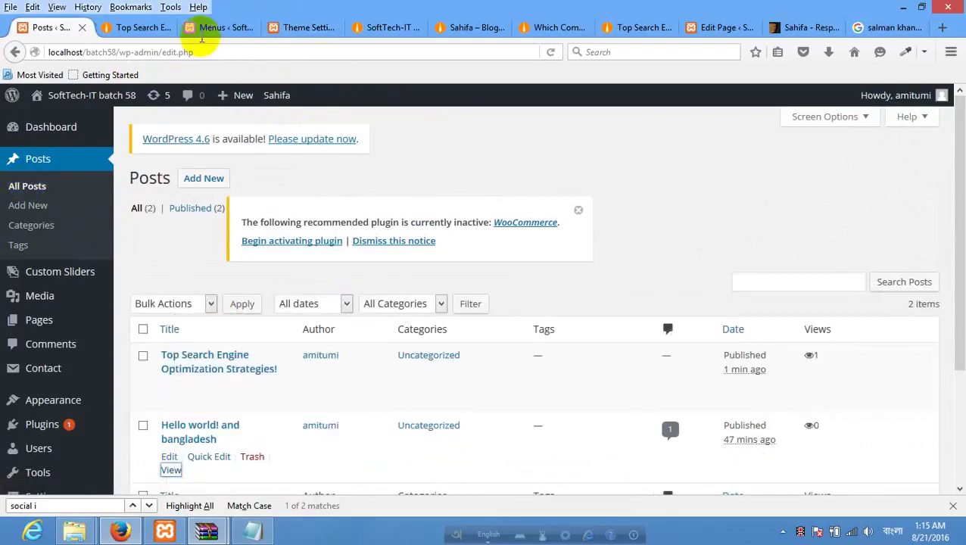
pyautogui.click(128, 28)
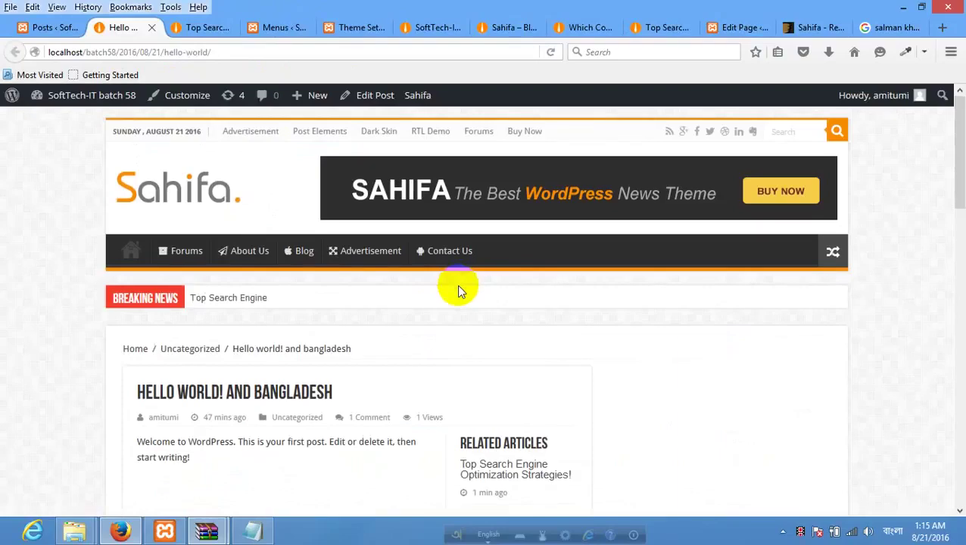
pyautogui.scroll(-4, 460, 287)
pyautogui.scroll(2, 272, 263)
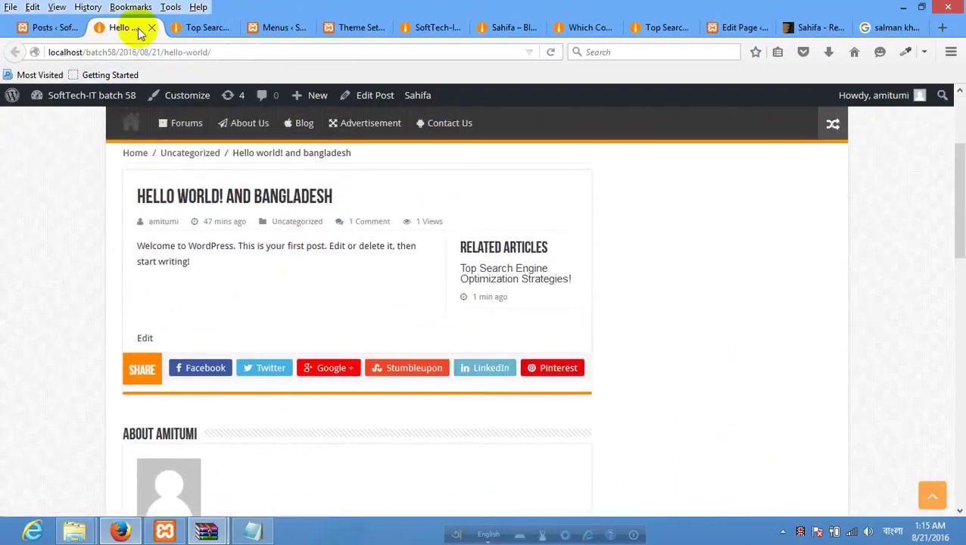
# Turn on Show Featured Image By Default in the Sahifa theme's Posts Settings and save the changes.
pyautogui.click(274, 28)
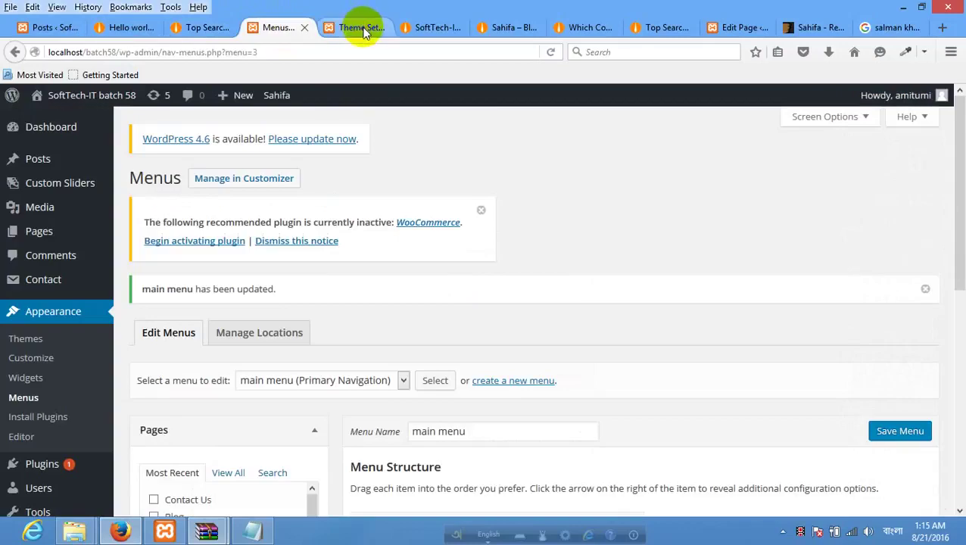
pyautogui.click(356, 27)
pyautogui.scroll(-3, 446, 193)
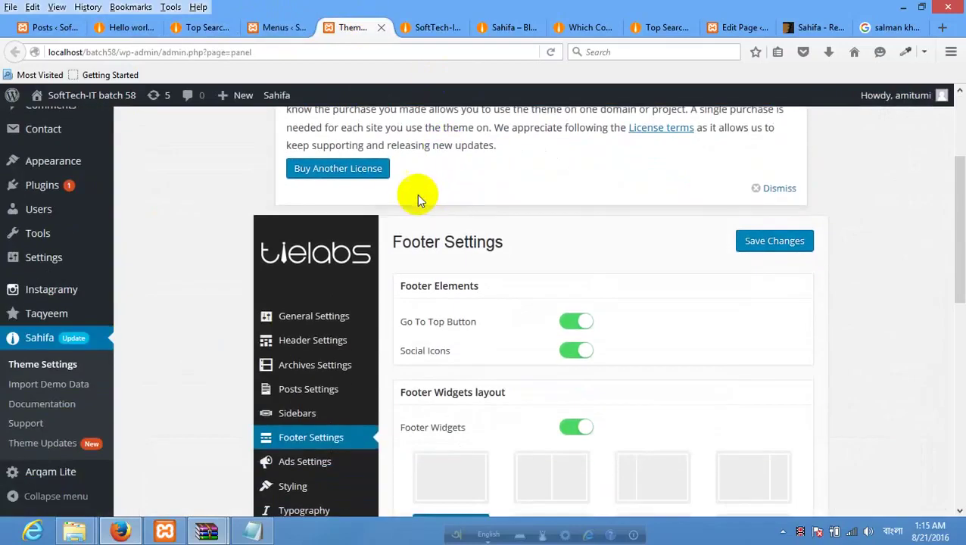
pyautogui.scroll(-2, 382, 198)
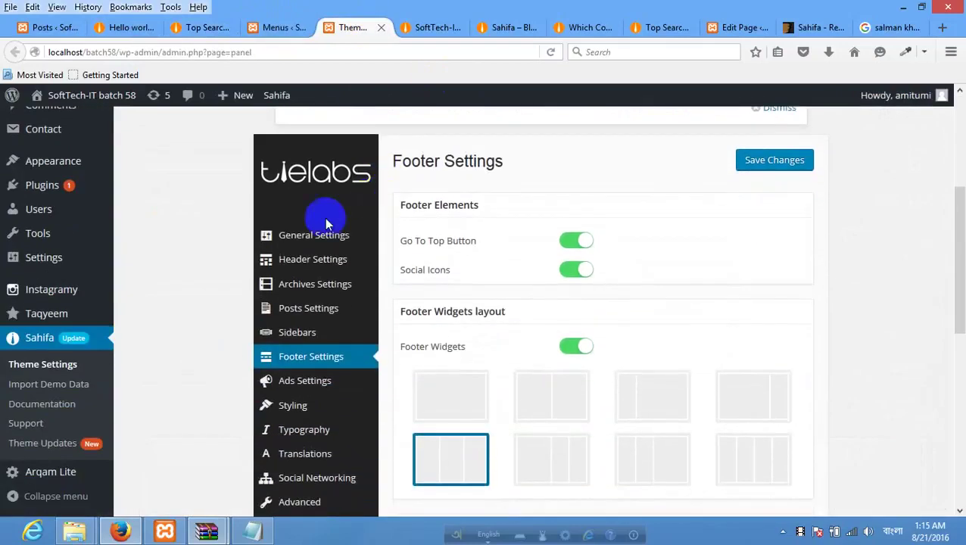
pyautogui.click(311, 309)
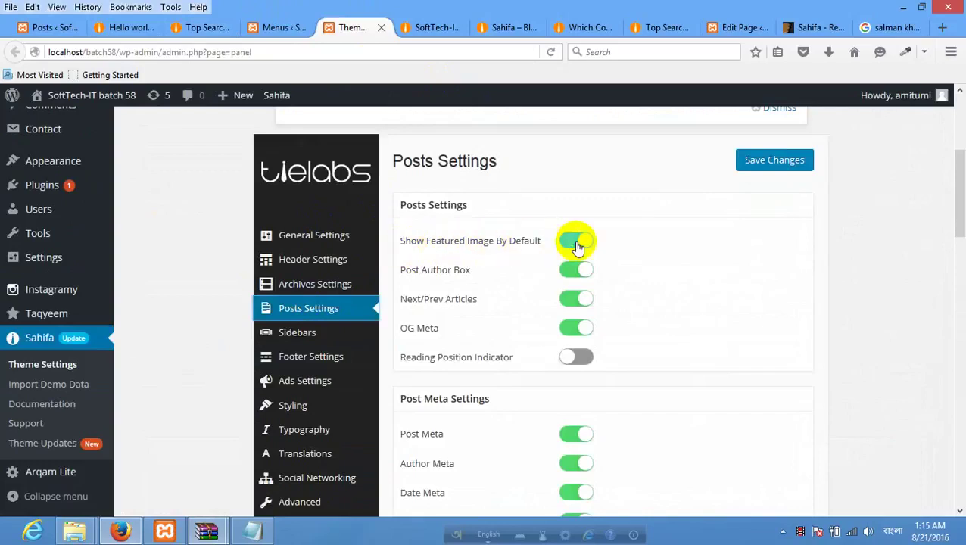
pyautogui.click(787, 163)
# Reload the "Top Search Engine Optimization Strategies!" post page twice to check how the new setting affects it.
pyautogui.click(235, 28)
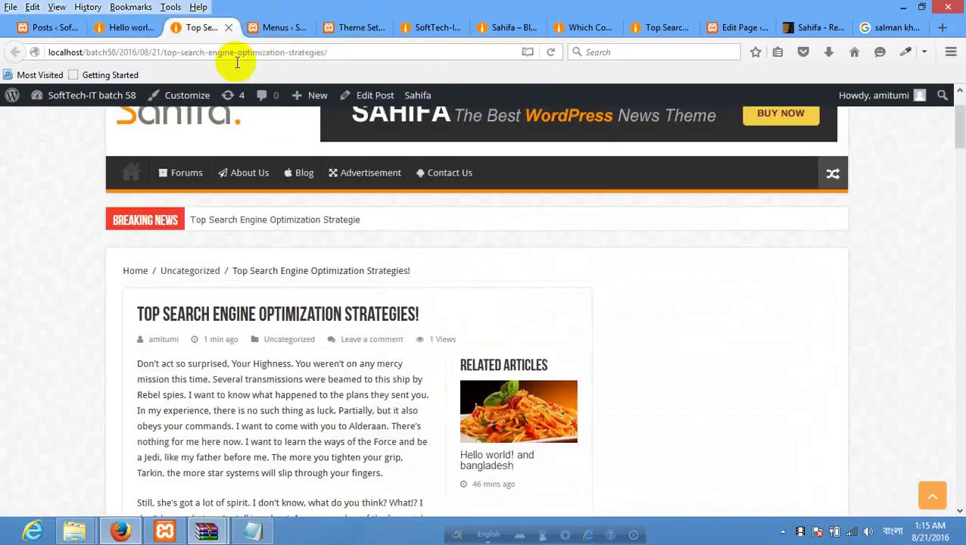
pyautogui.rightClick(273, 245)
pyautogui.click(356, 257)
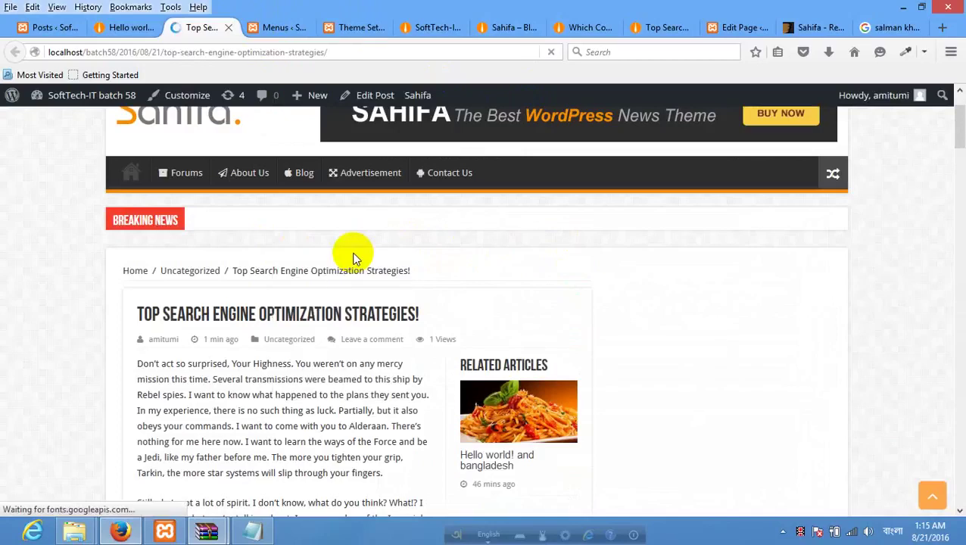
pyautogui.rightClick(361, 245)
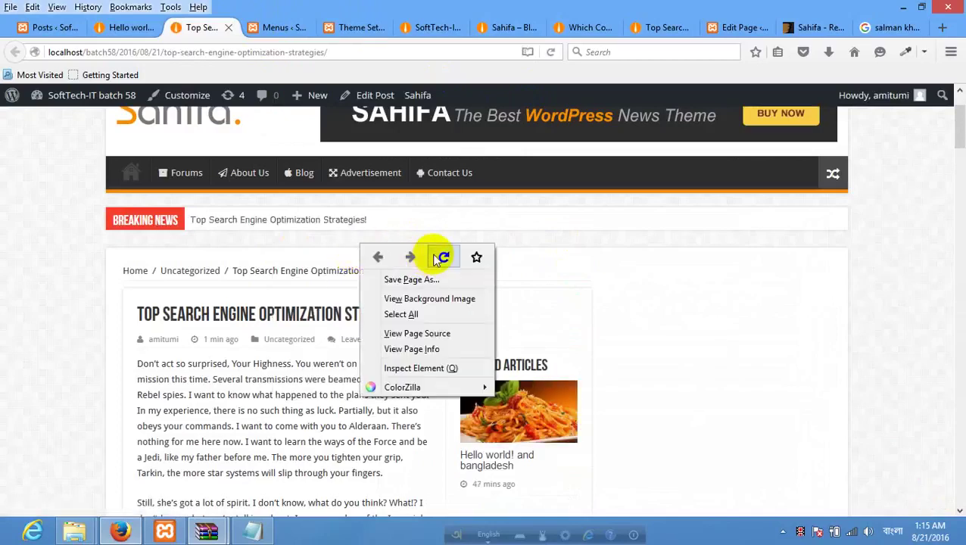
pyautogui.click(437, 257)
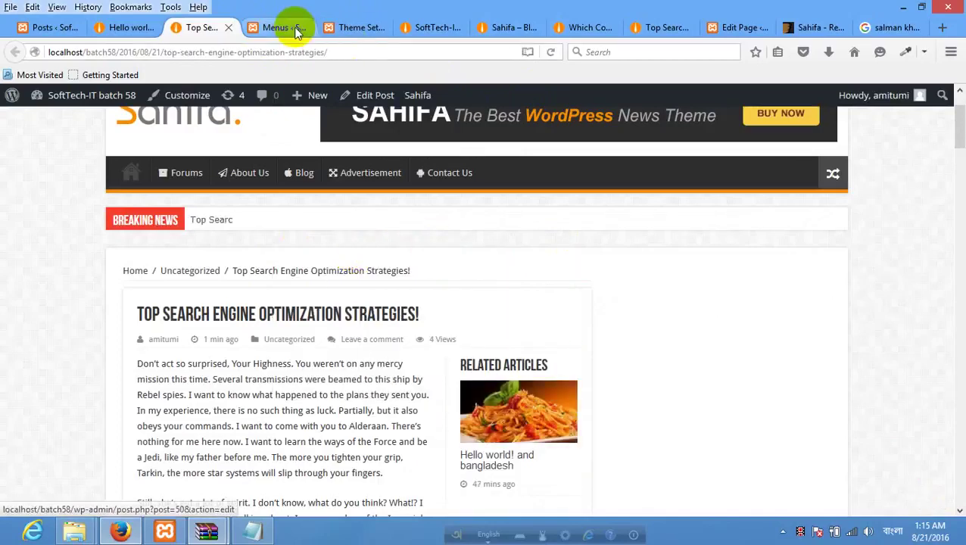
# Reload the "Hello world! and bangladesh" post page and check its featured image above the title.
pyautogui.click(130, 27)
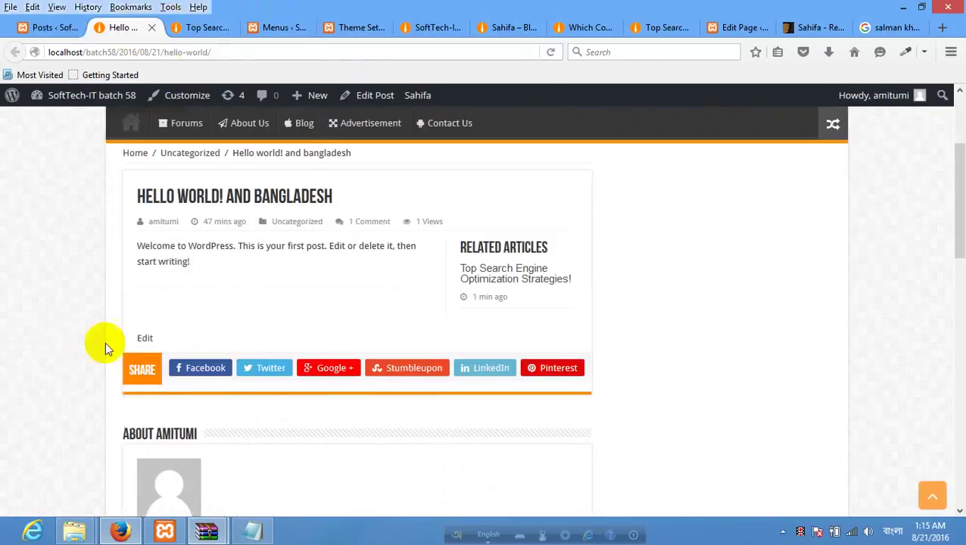
pyautogui.rightClick(65, 339)
pyautogui.click(144, 351)
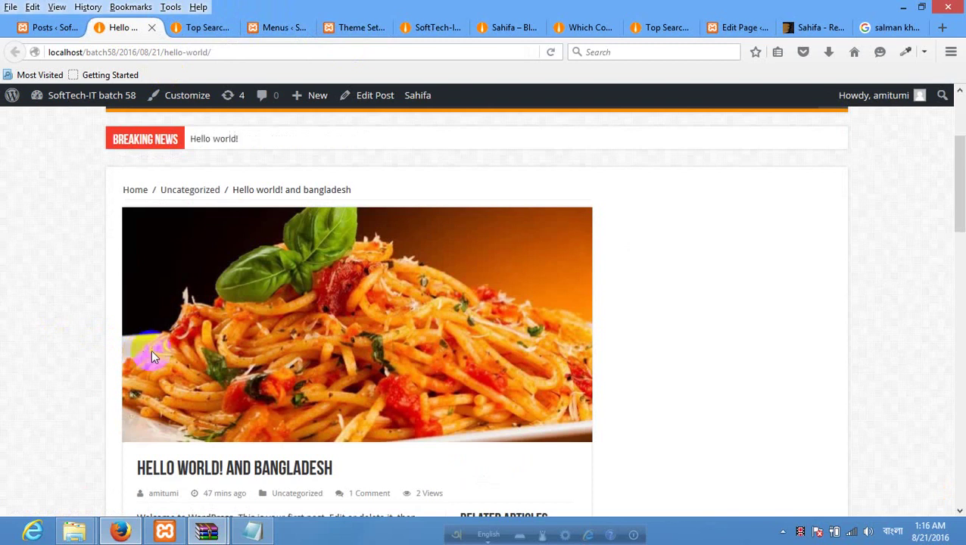
pyautogui.scroll(-5, 304, 382)
pyautogui.scroll(6, 241, 270)
pyautogui.scroll(1, 241, 271)
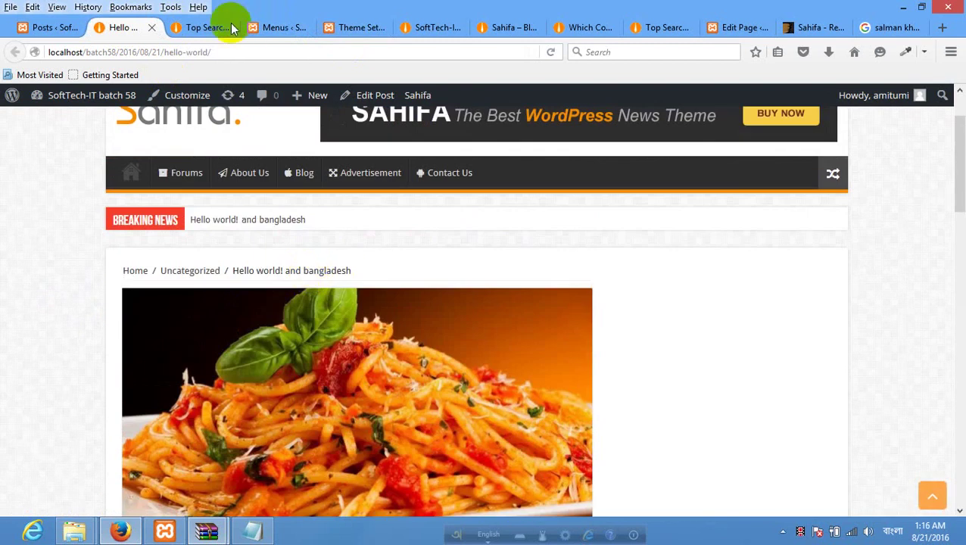
# Look through the "Top Search Engine Optimization Strategies!" post again and compare it with the "Hello world! and bangladesh" post.
pyautogui.click(220, 29)
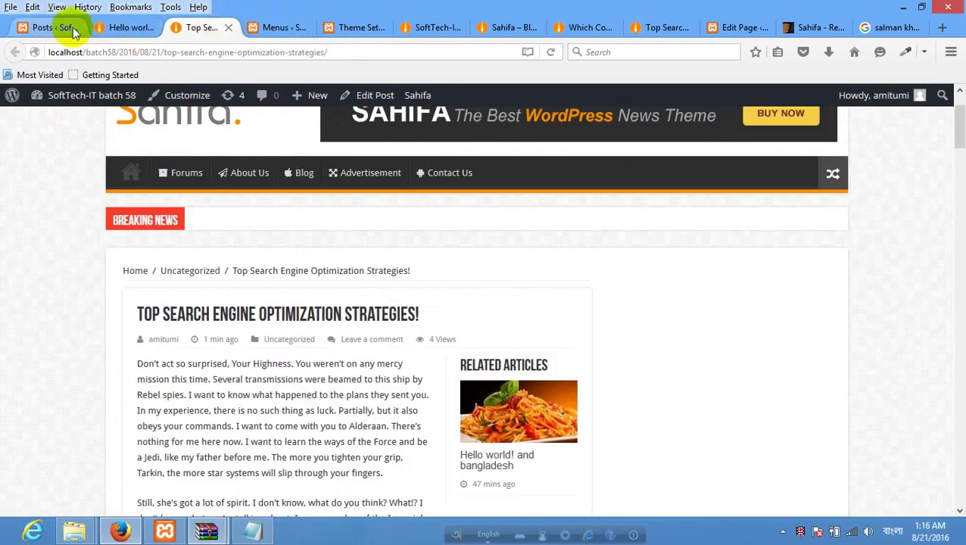
pyautogui.scroll(-12, 389, 277)
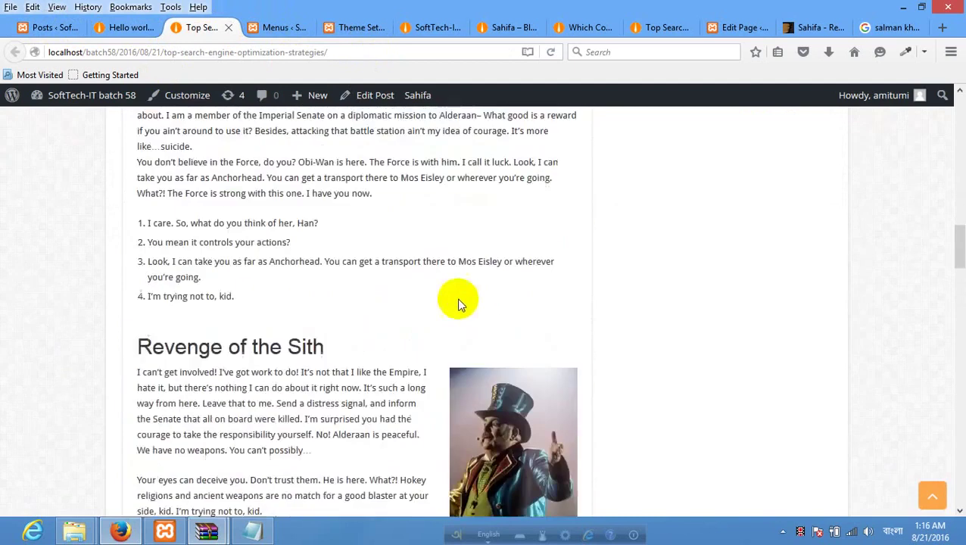
pyautogui.scroll(-15, 458, 302)
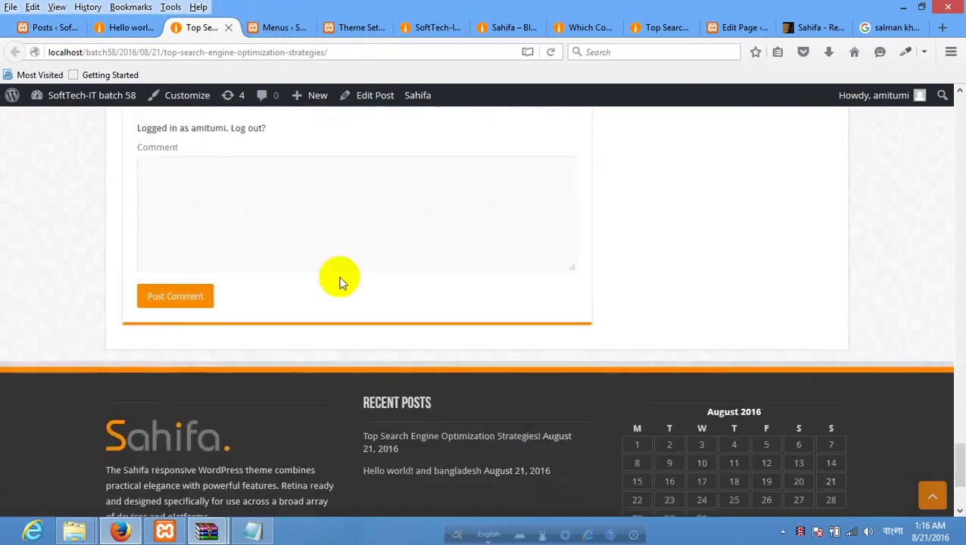
pyautogui.scroll(15, 173, 239)
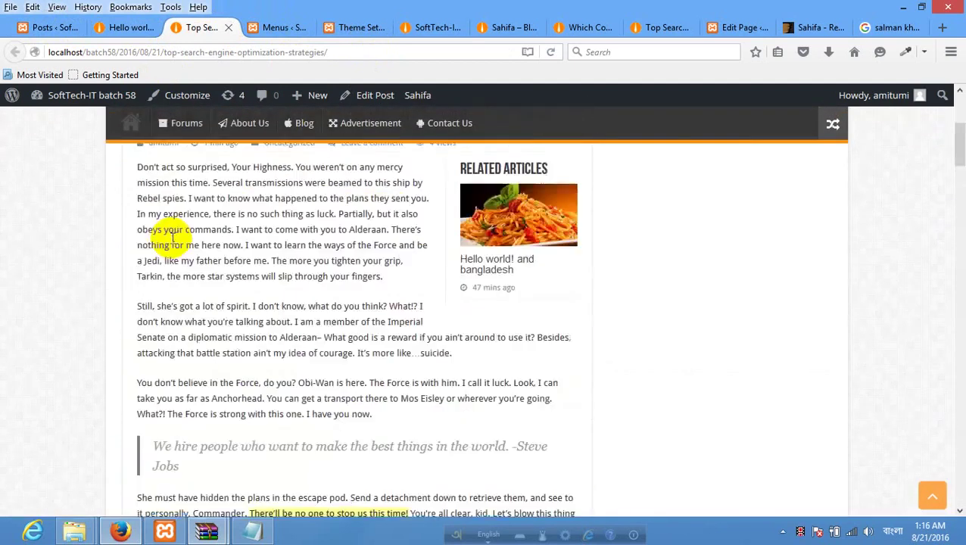
pyautogui.scroll(5, 173, 238)
pyautogui.click(125, 27)
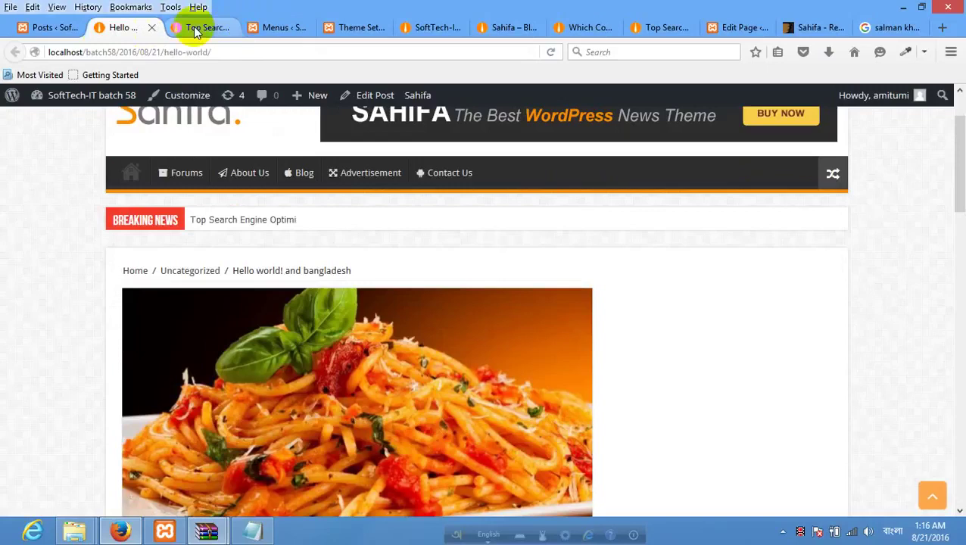
# Open the "Top Search Engine Optimization Strategies!" post for editing and examine its content, Sahifa post options and Featured Image setting.
pyautogui.click(35, 27)
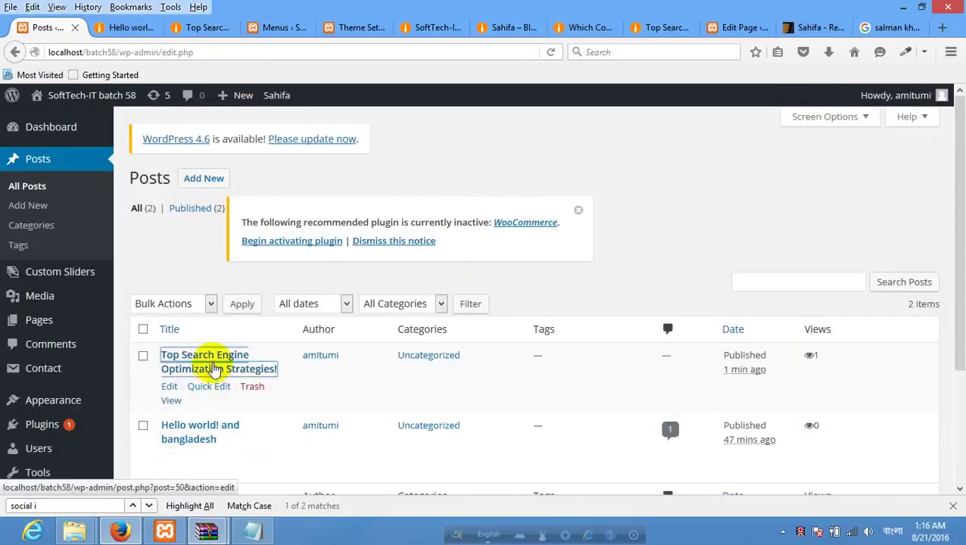
pyautogui.click(215, 369)
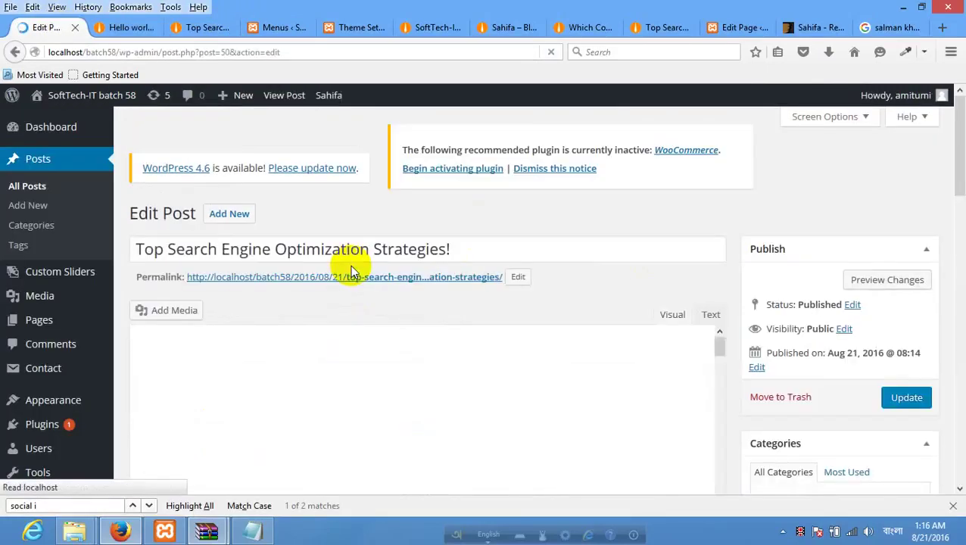
pyautogui.scroll(-7, 473, 274)
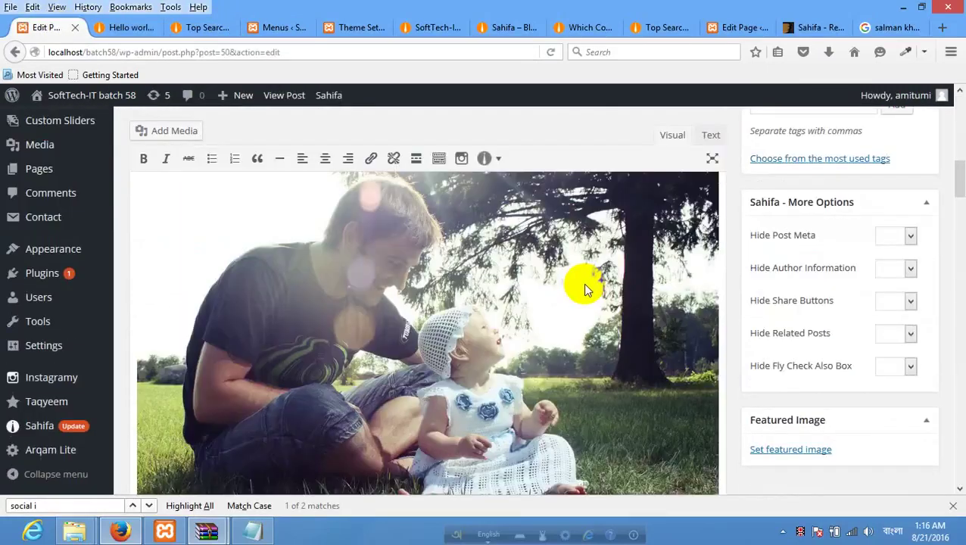
pyautogui.scroll(-10, 583, 283)
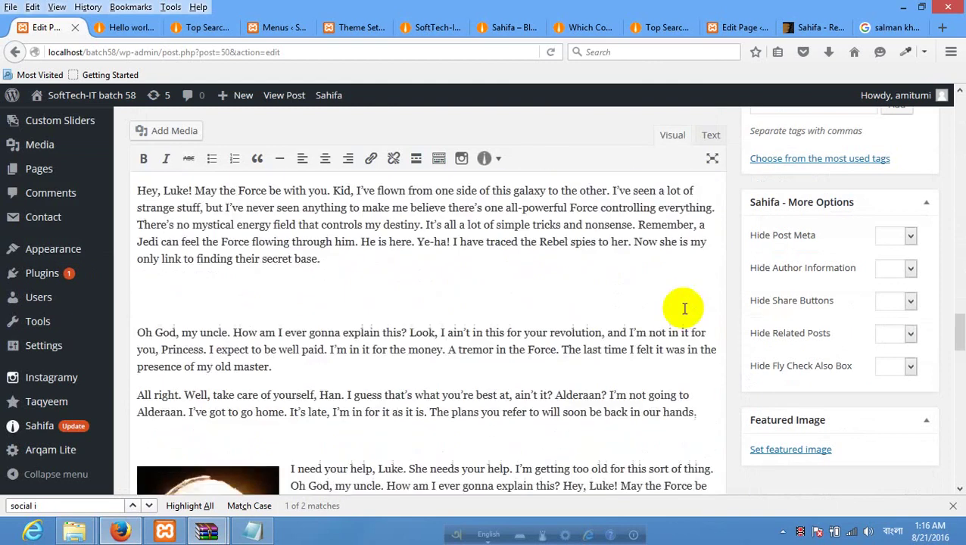
pyautogui.scroll(-12, 684, 309)
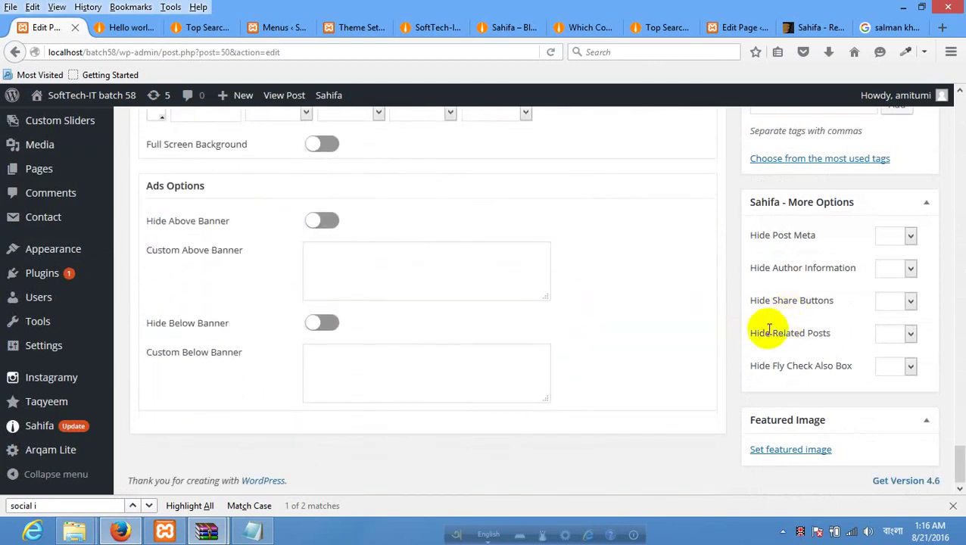
pyautogui.scroll(15, 586, 324)
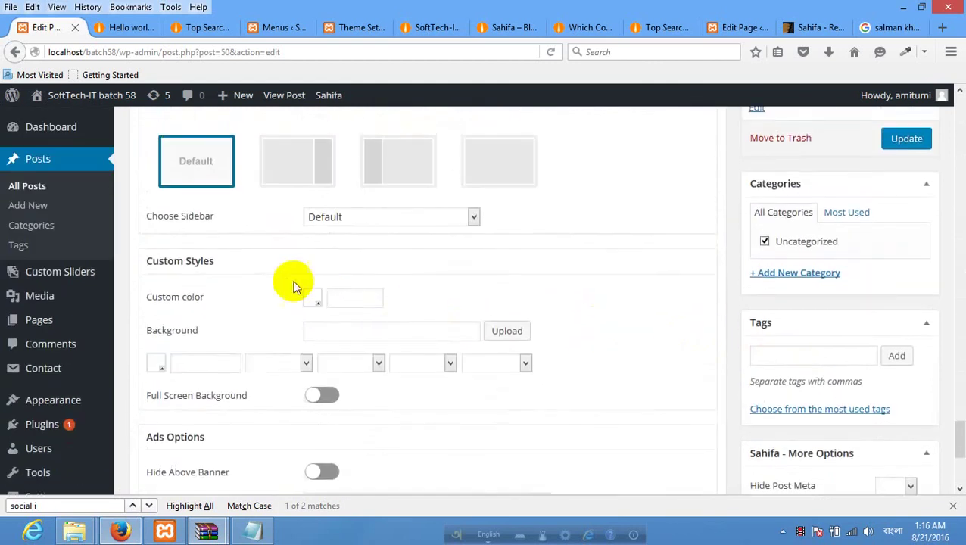
# In the post's Sahifa Post Head Options, set Display to Video and select the Video URL field.
pyautogui.scroll(2, 328, 262)
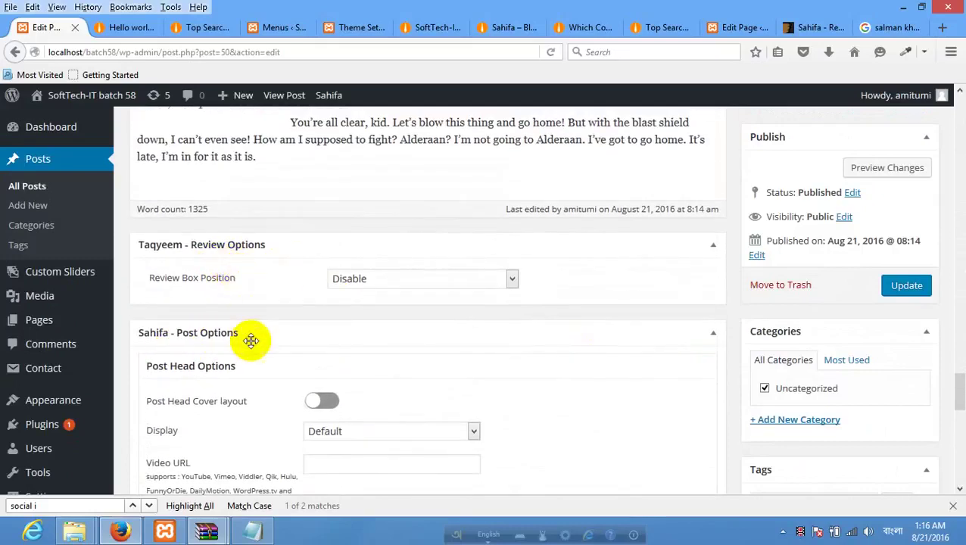
pyautogui.scroll(-4, 253, 340)
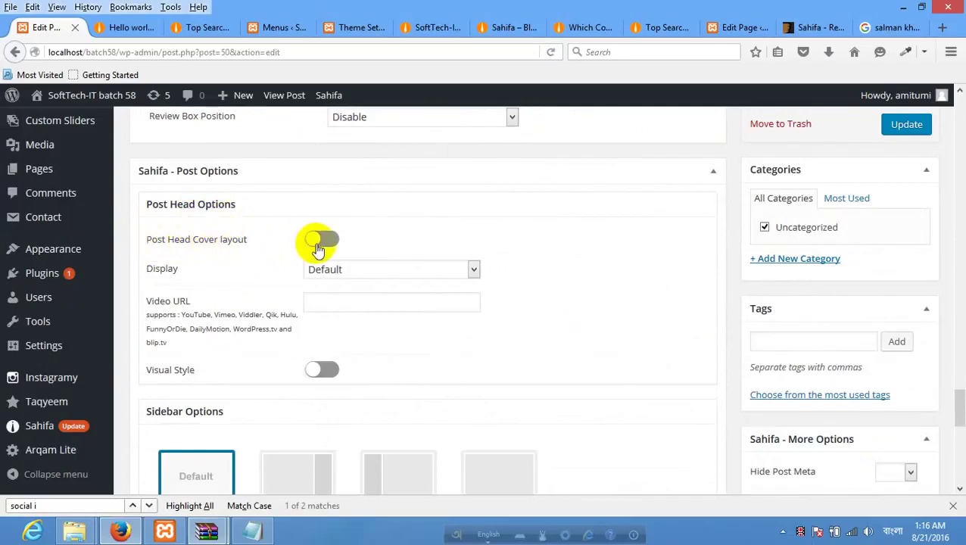
pyautogui.click(342, 274)
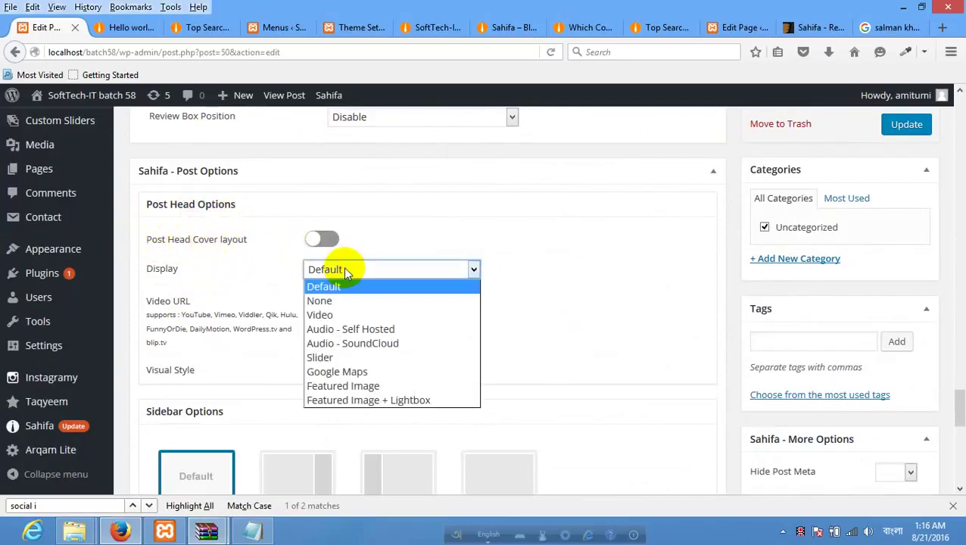
pyautogui.click(410, 237)
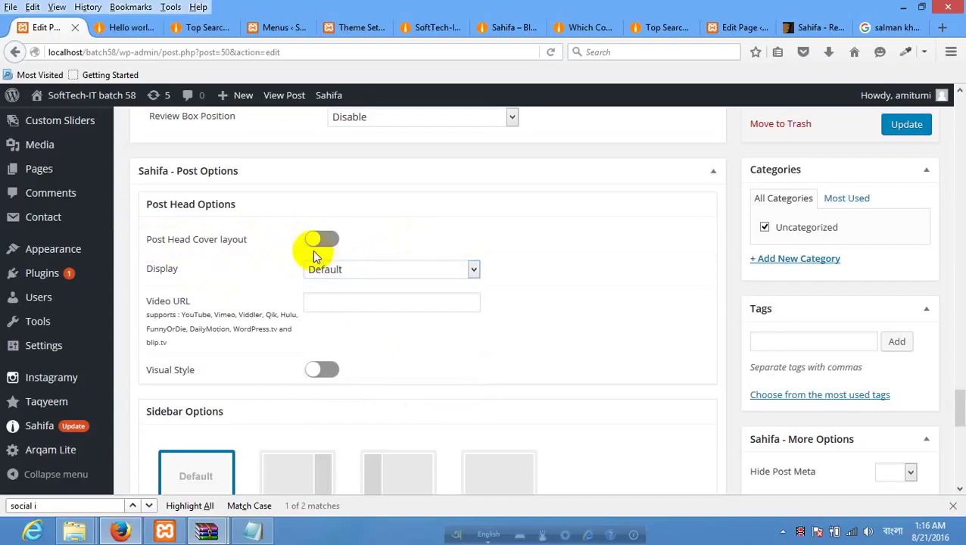
pyautogui.click(349, 274)
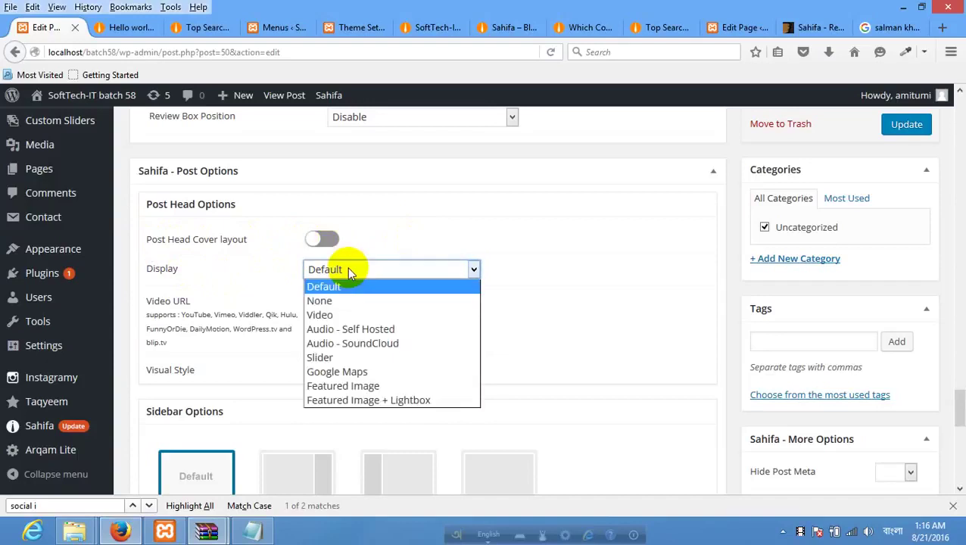
pyautogui.click(351, 316)
pyautogui.click(350, 315)
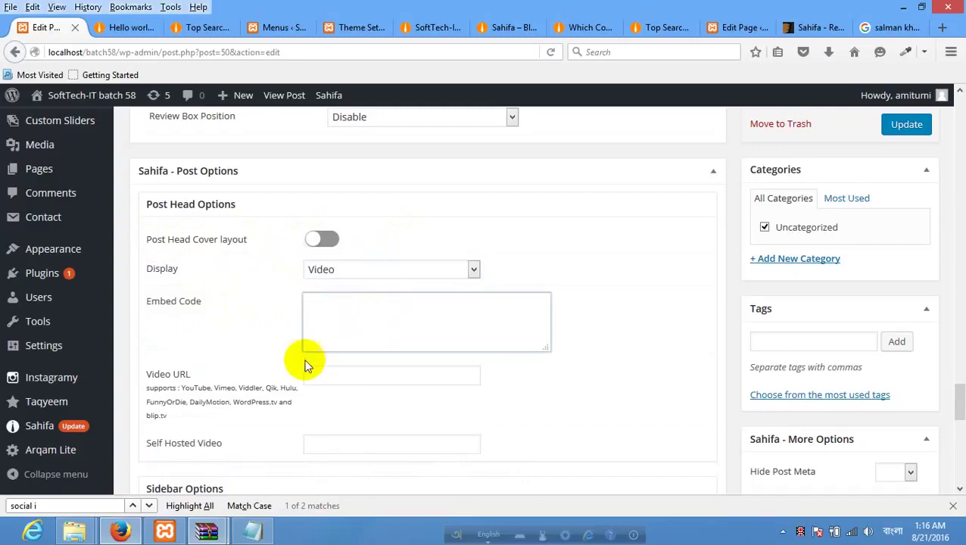
pyautogui.click(337, 376)
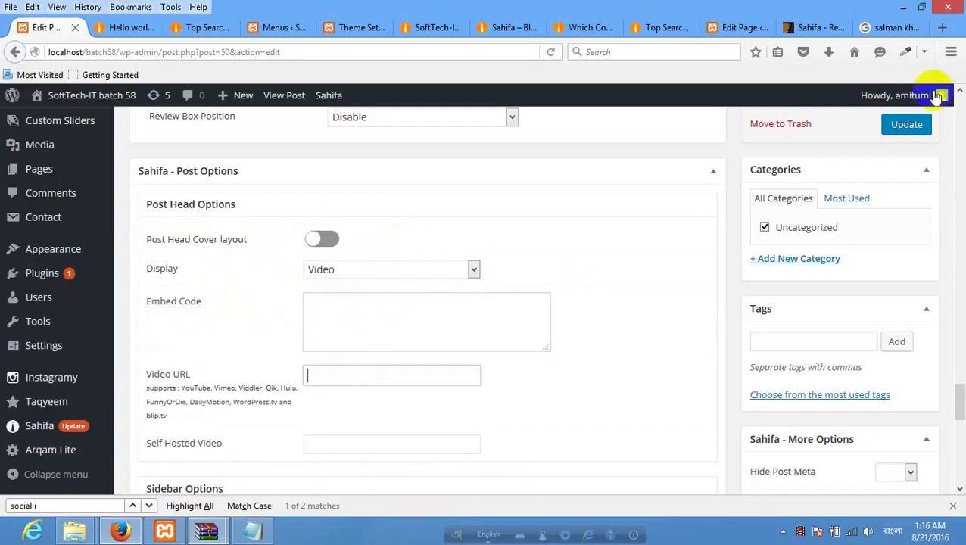
# Close the Google image search, the Edit Page tab and the second Top Search Engine tab.
pyautogui.click(836, 32)
pyautogui.click(901, 28)
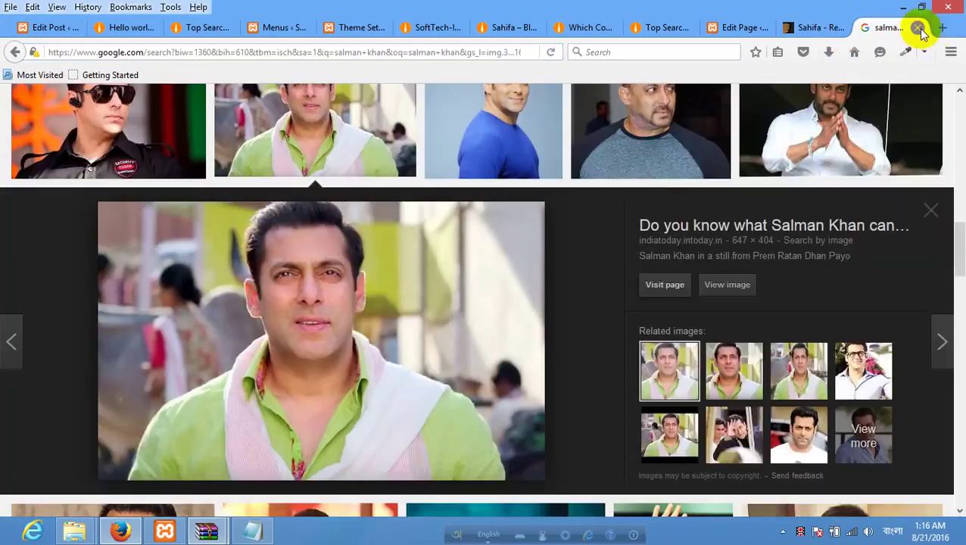
pyautogui.click(922, 28)
pyautogui.click(773, 32)
pyautogui.click(834, 29)
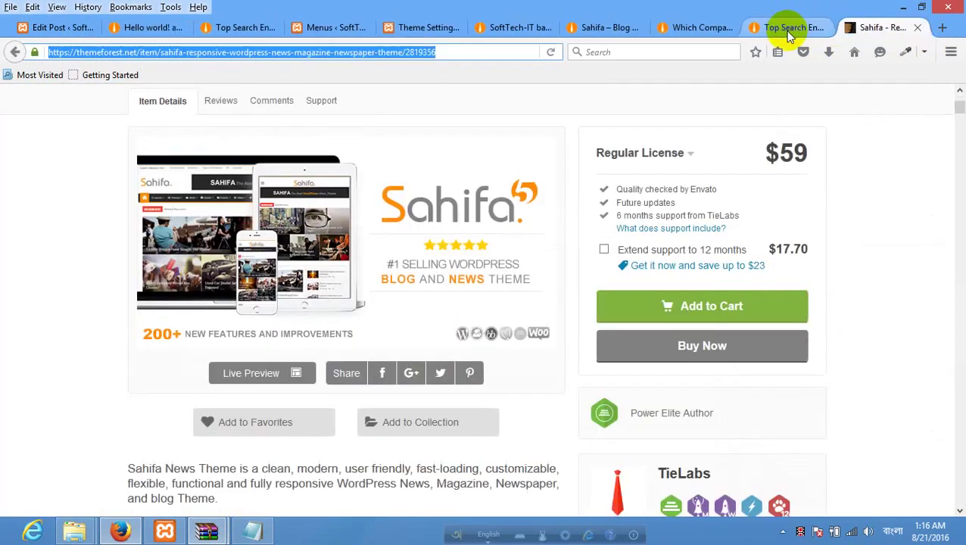
pyautogui.click(818, 29)
pyautogui.click(825, 29)
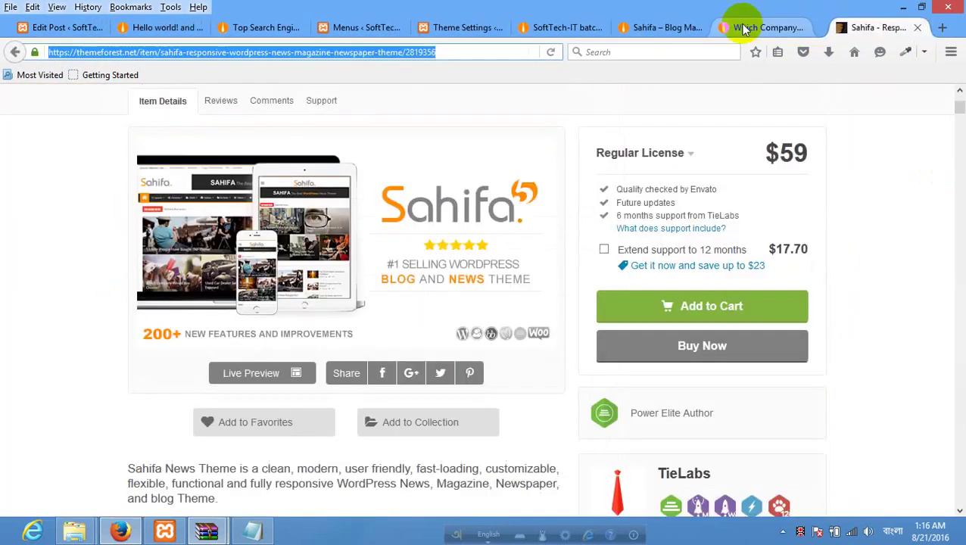
pyautogui.click(808, 32)
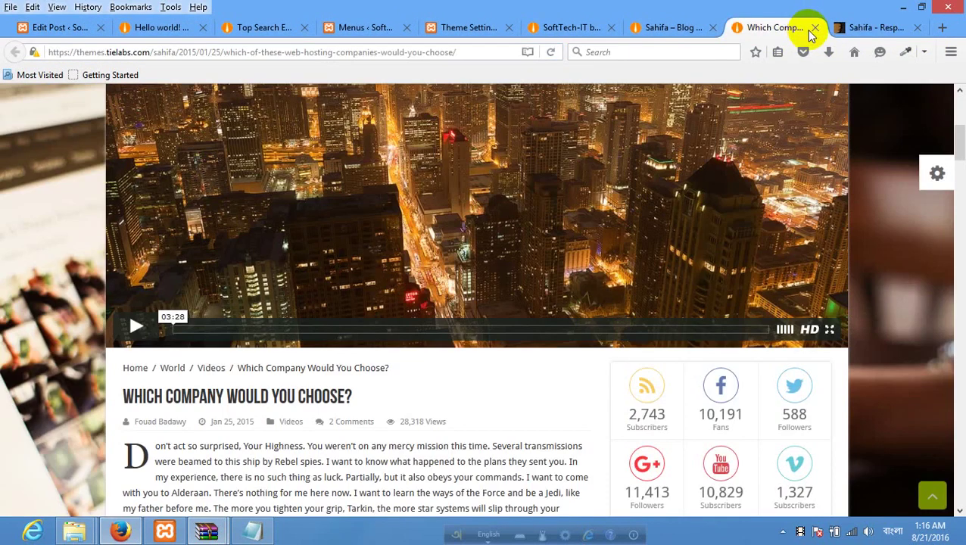
# Open YouTube in a new tab, open the first recommended Doraemon video, and copy its address.
pyautogui.click(940, 28)
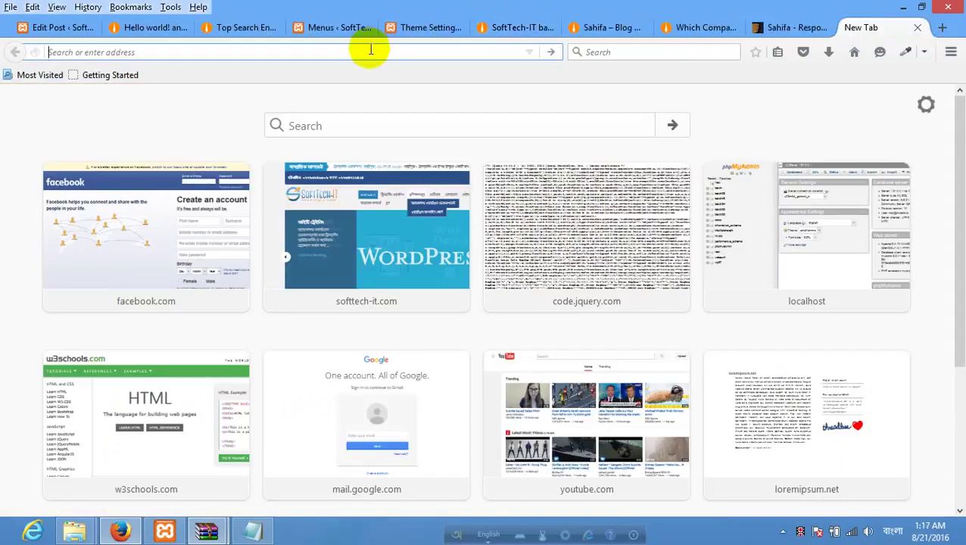
pyautogui.write('yo')
pyautogui.press('Return')
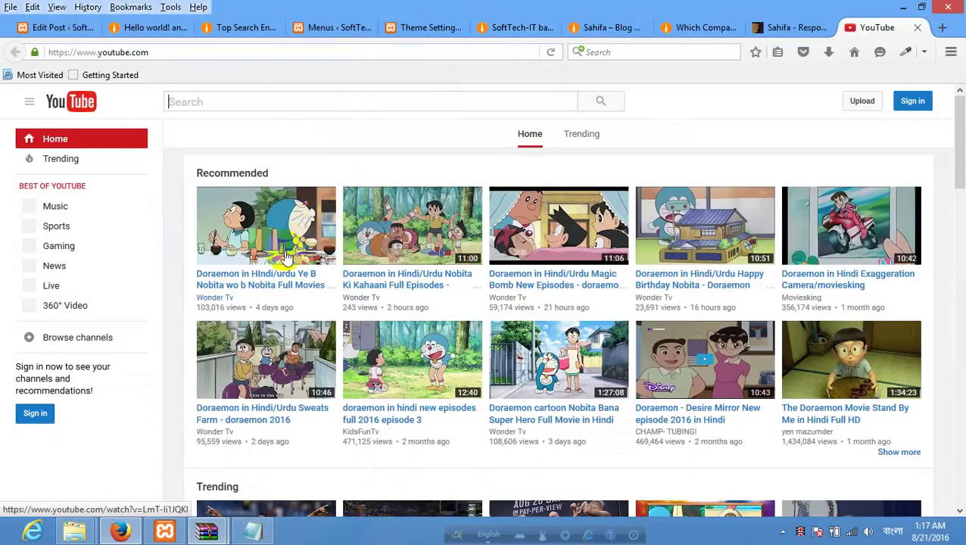
pyautogui.click(278, 286)
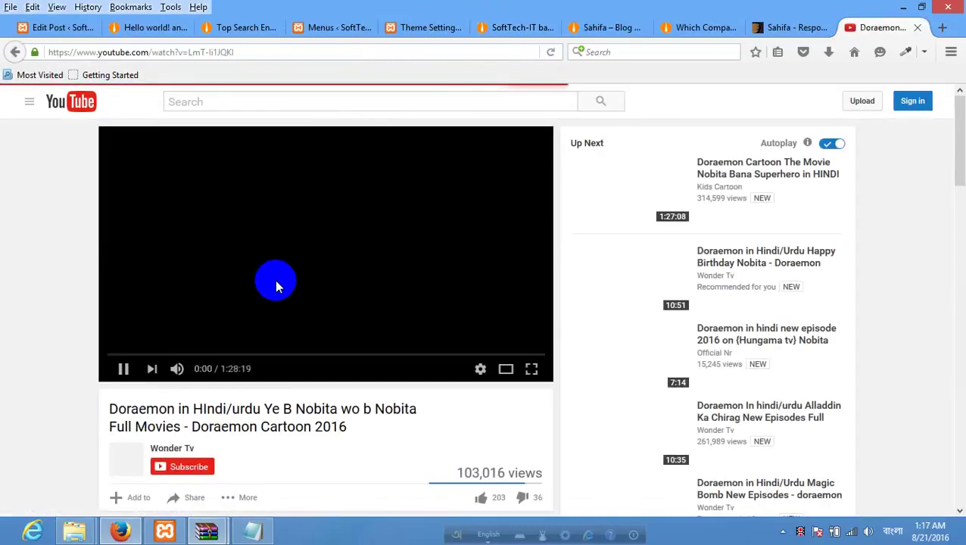
pyautogui.click(244, 54)
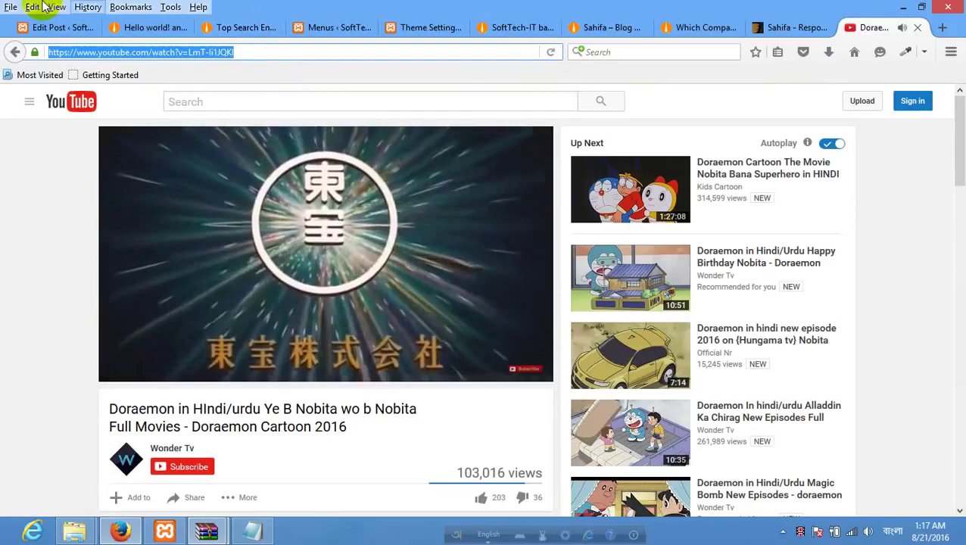
pyautogui.click(59, 27)
pyautogui.click(321, 379)
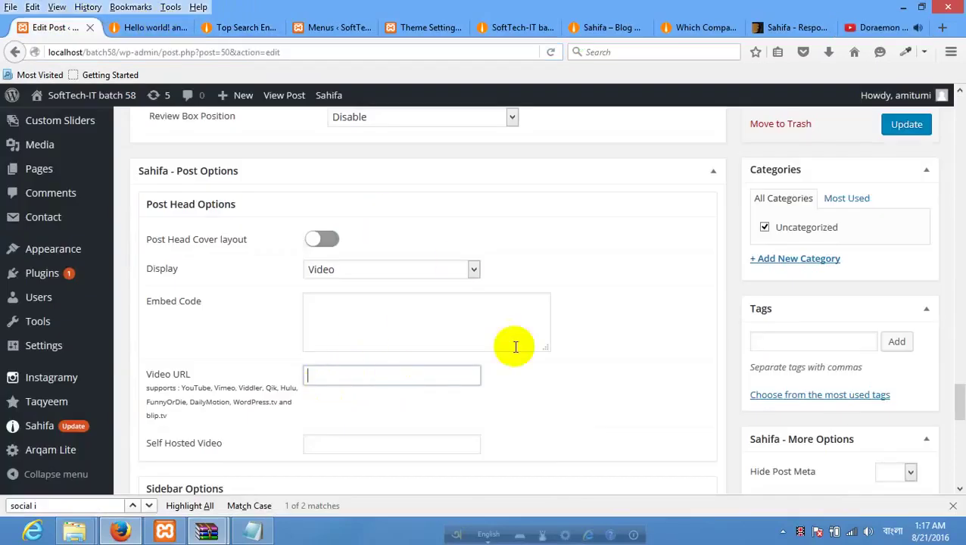
pyautogui.write('https://www.youtube.com/watch?v=LmT-Ii1JQKI')
pyautogui.click(900, 132)
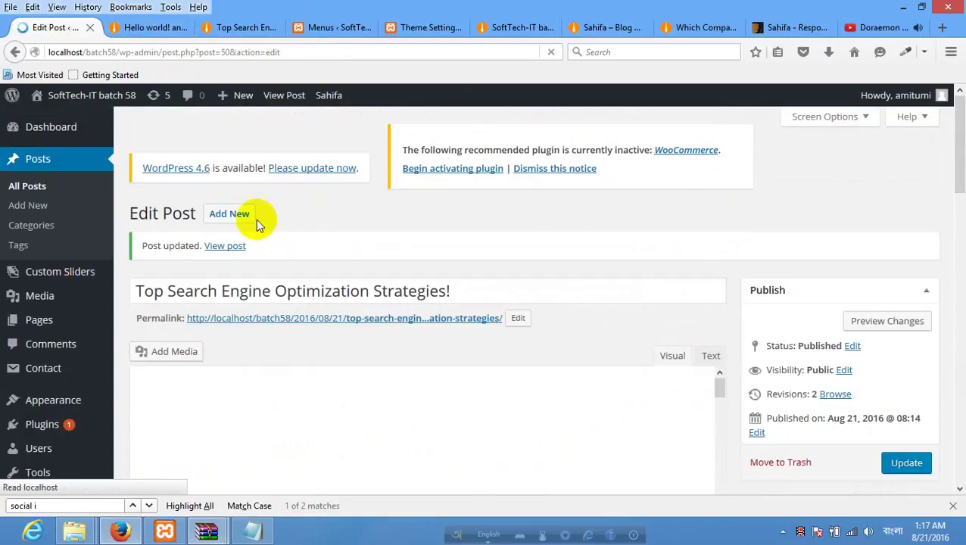
# View the updated post in a new tab and examine the video at its head.
pyautogui.rightClick(226, 242)
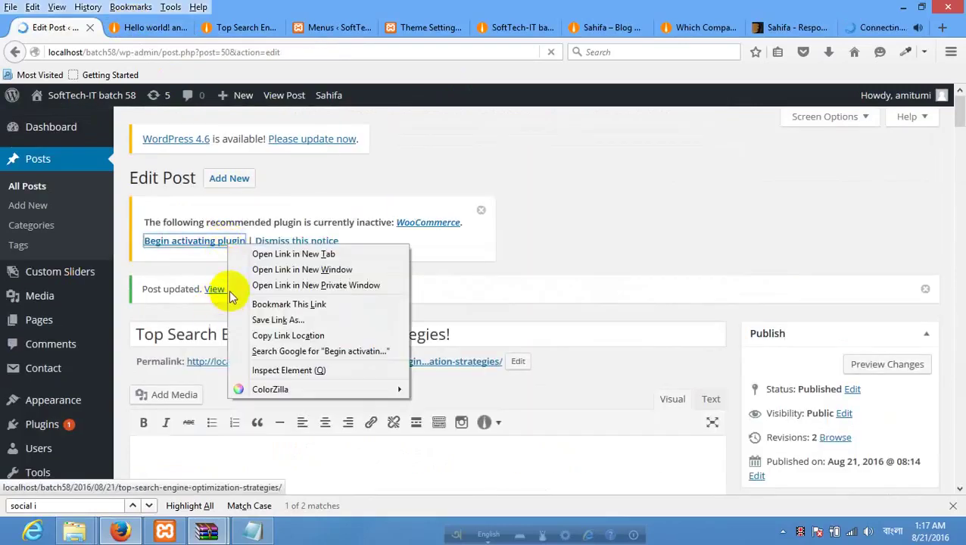
pyautogui.rightClick(217, 289)
pyautogui.rightClick(220, 289)
pyautogui.click(261, 300)
pyautogui.click(134, 30)
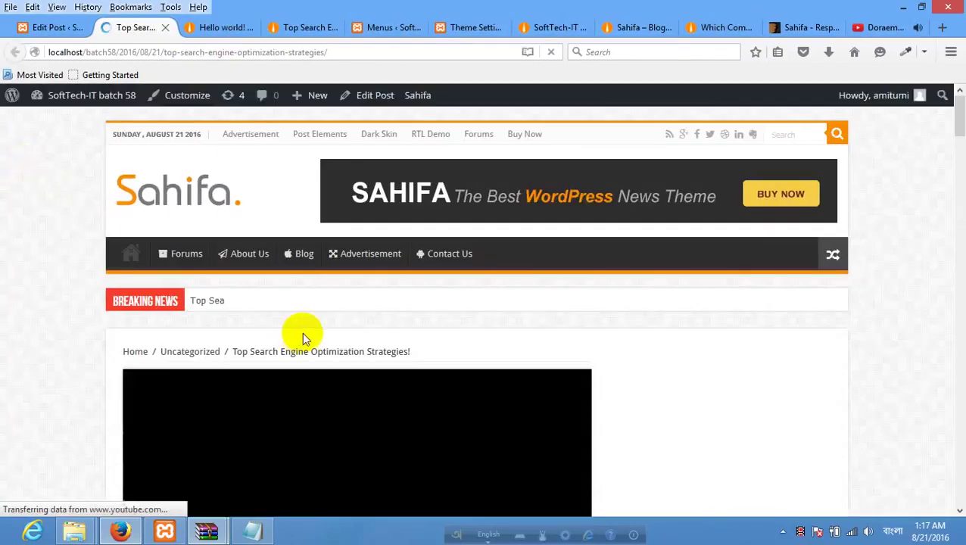
pyautogui.scroll(-5, 560, 301)
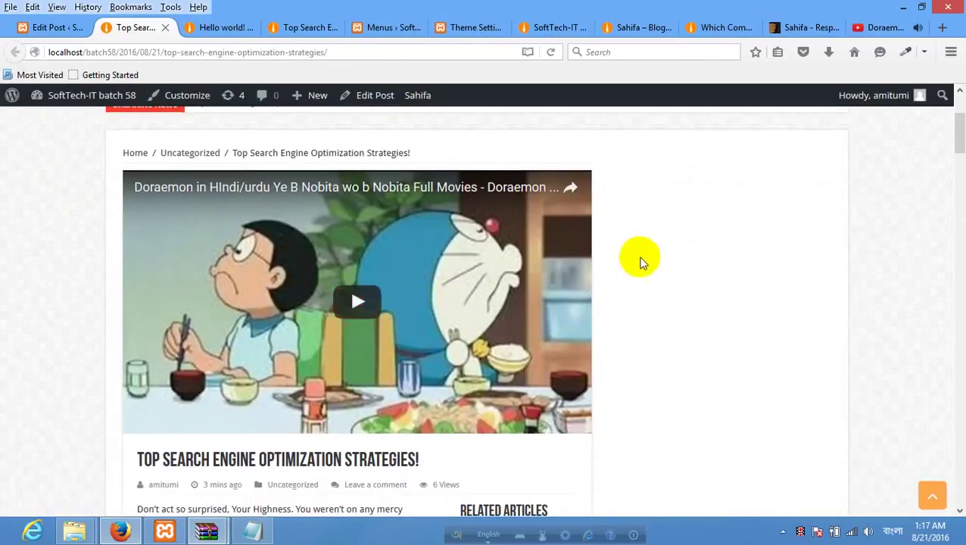
pyautogui.scroll(-7, 641, 256)
pyautogui.scroll(12, 573, 263)
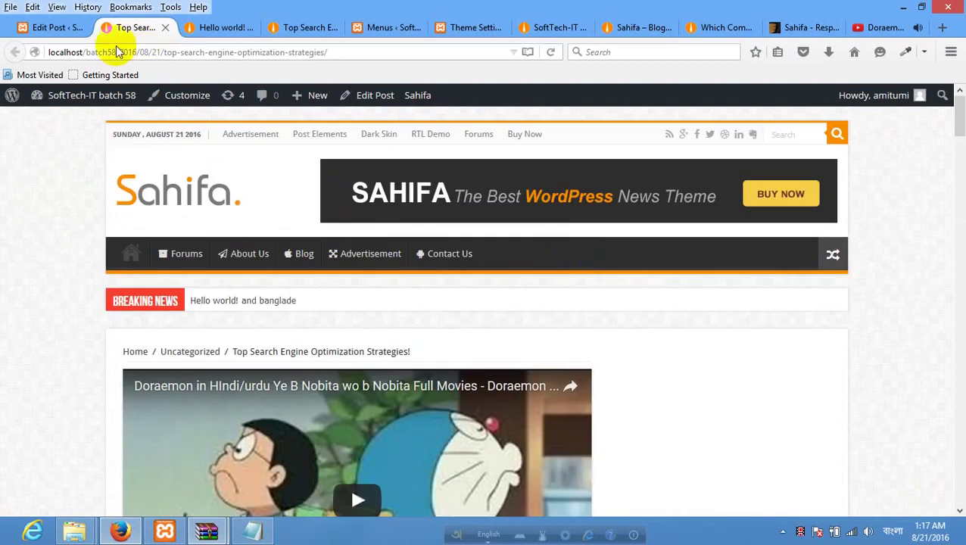
# Compare the other open post pages, then open the site's home page and examine its post list.
pyautogui.click(225, 30)
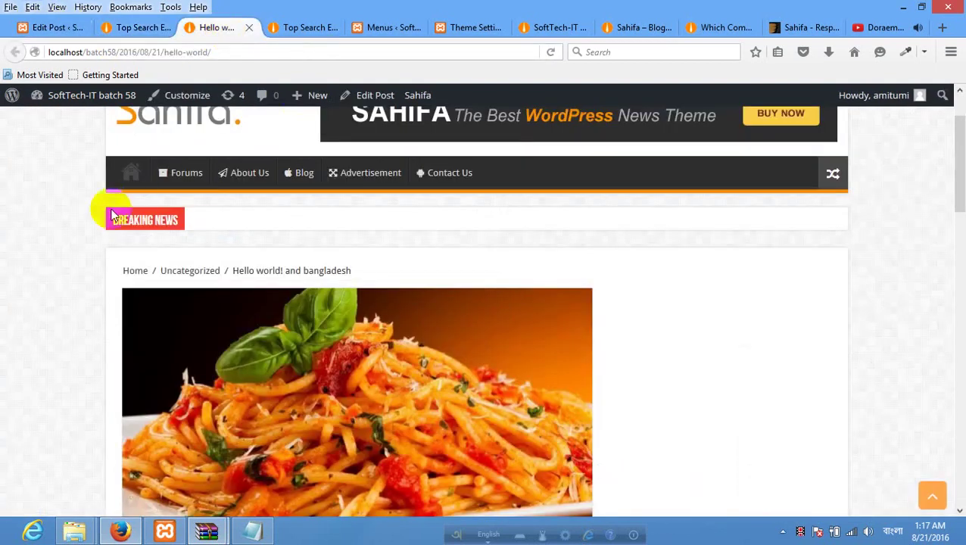
pyautogui.click(298, 27)
pyautogui.scroll(-8, 244, 195)
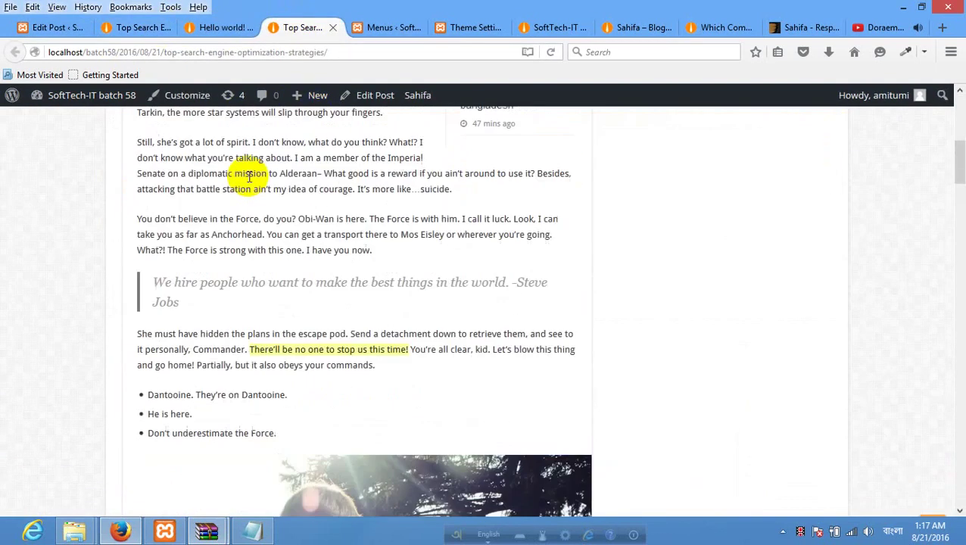
pyautogui.scroll(8, 249, 182)
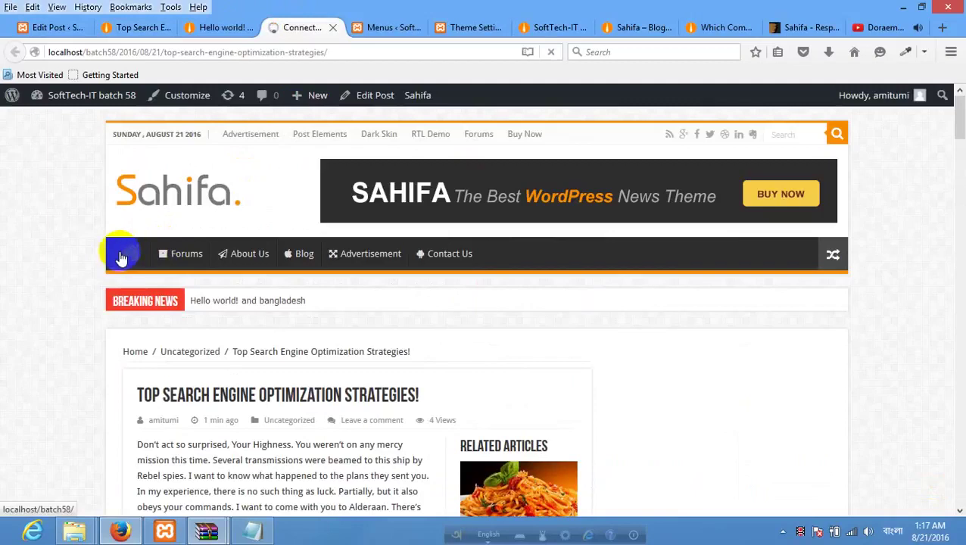
pyautogui.scroll(-5, 3, 303)
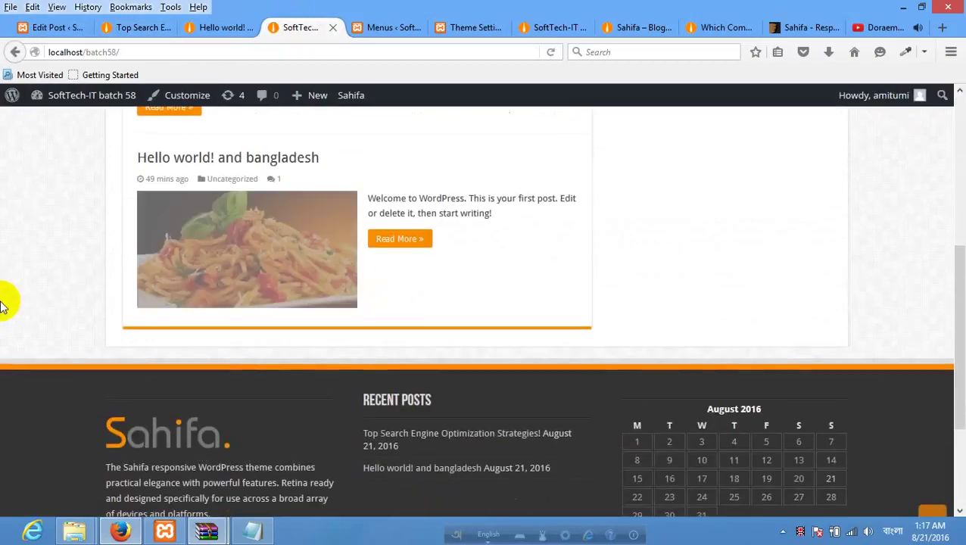
pyautogui.scroll(4, 2, 302)
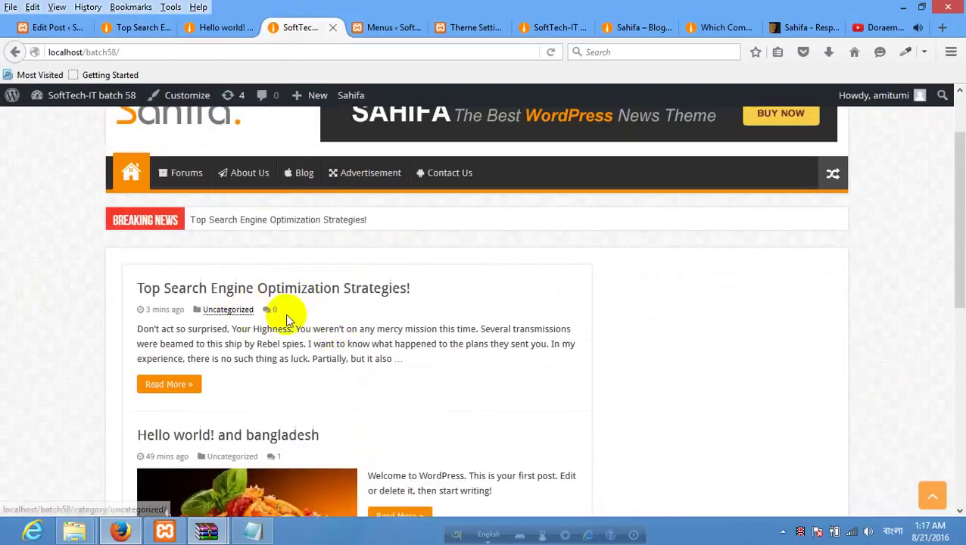
# Set 6.jpg from the media library as the Top Search Engine Optimization Strategies! post's featured image and update the post.
pyautogui.click(76, 28)
pyautogui.scroll(-10, 846, 344)
pyautogui.scroll(-5, 867, 351)
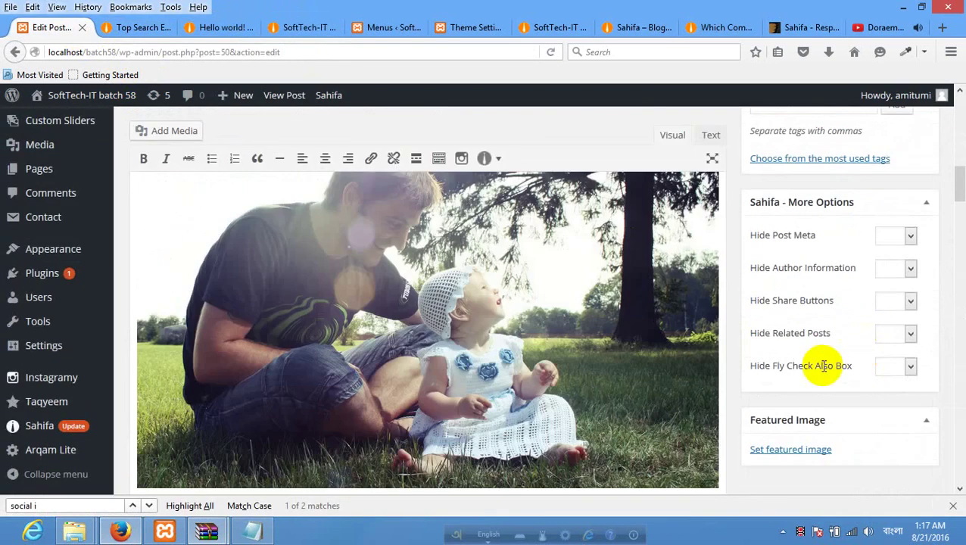
pyautogui.click(787, 456)
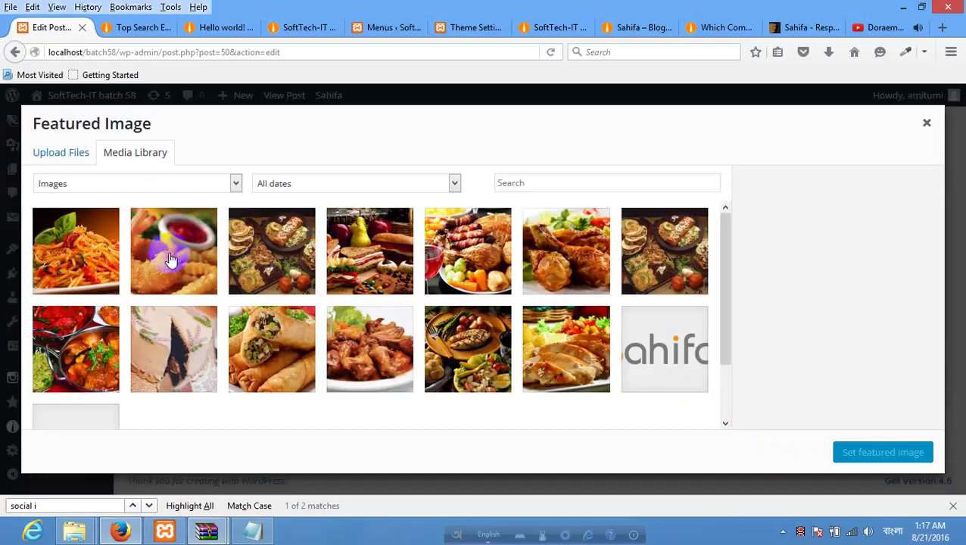
pyautogui.click(171, 260)
pyautogui.click(508, 354)
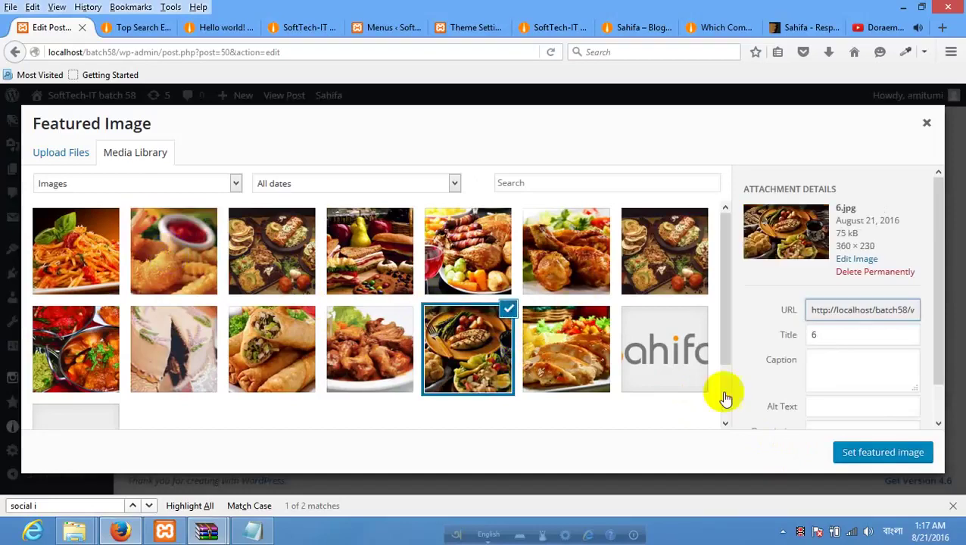
pyautogui.click(886, 452)
pyautogui.scroll(5, 907, 310)
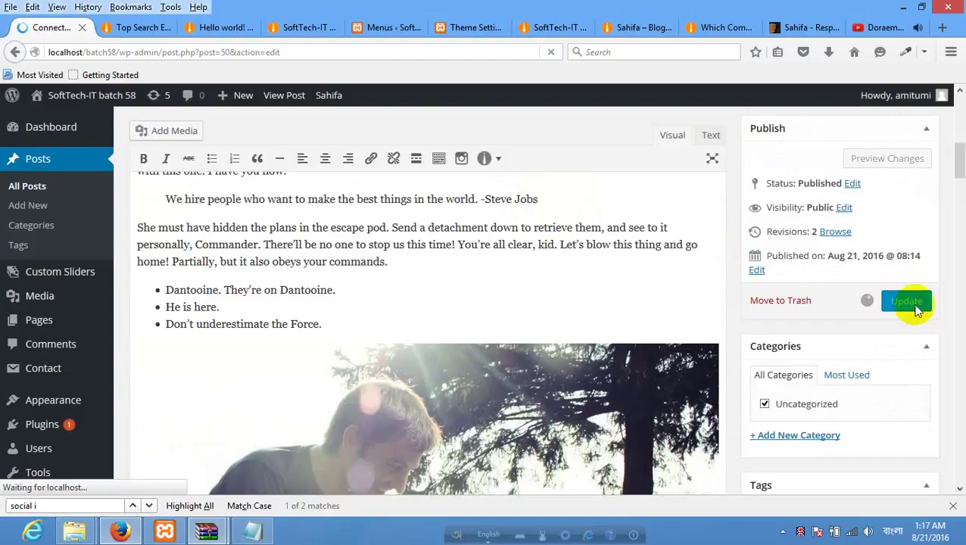
# Reload the site's home page and check the featured image in the post list.
pyautogui.click(135, 27)
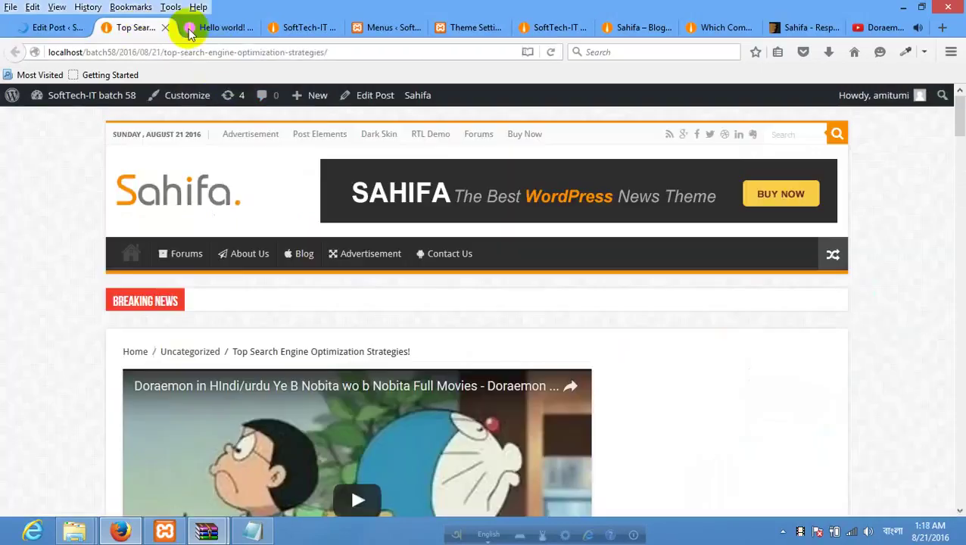
pyautogui.click(241, 30)
pyautogui.click(320, 30)
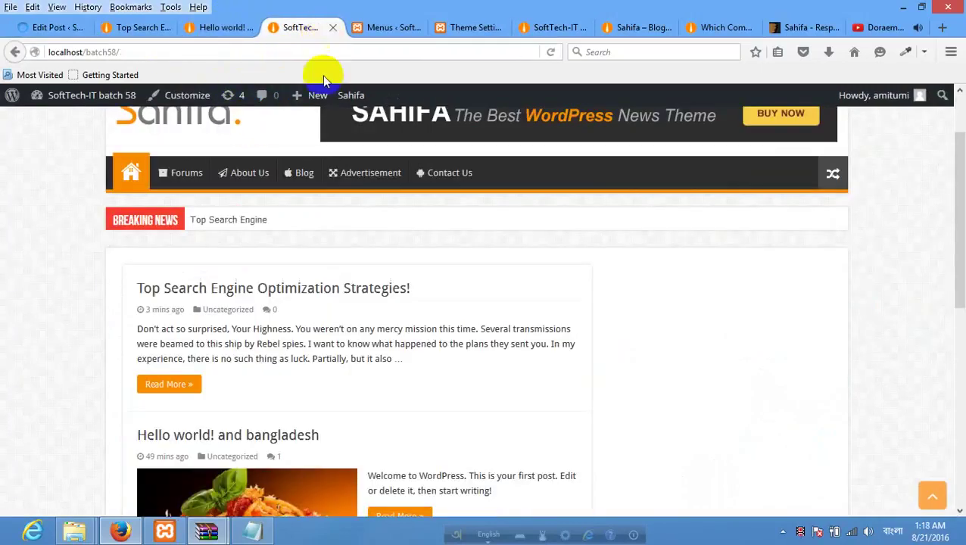
pyautogui.click(129, 175)
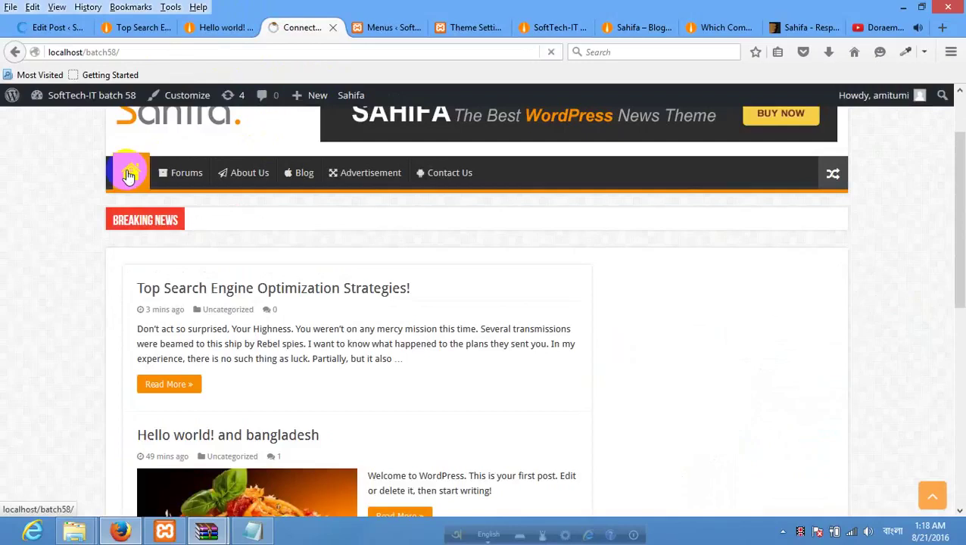
pyautogui.scroll(-5, 130, 179)
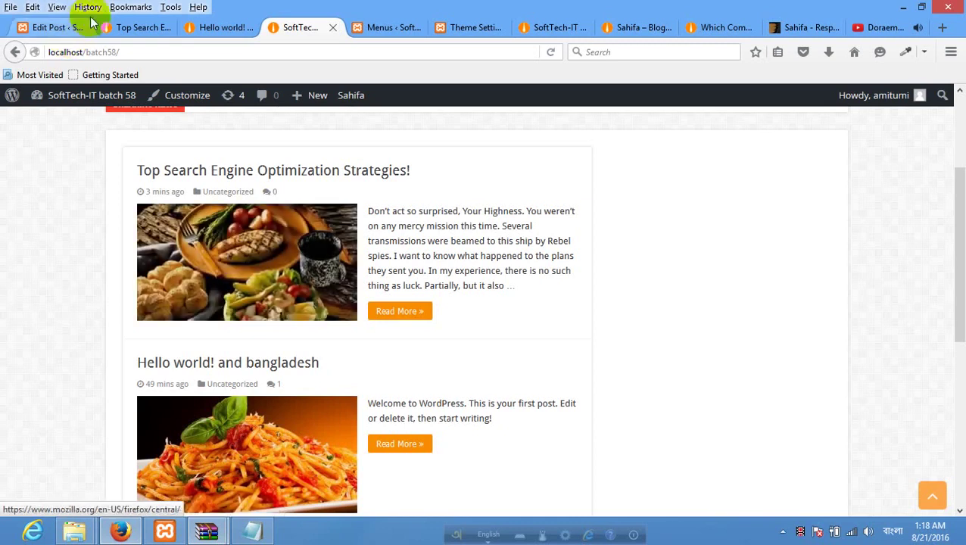
# Return to the post editor and examine the Display choices for the post head along with the sidebar, style and ads options.
pyautogui.click(49, 27)
pyautogui.scroll(-10, 442, 358)
pyautogui.scroll(-15, 734, 394)
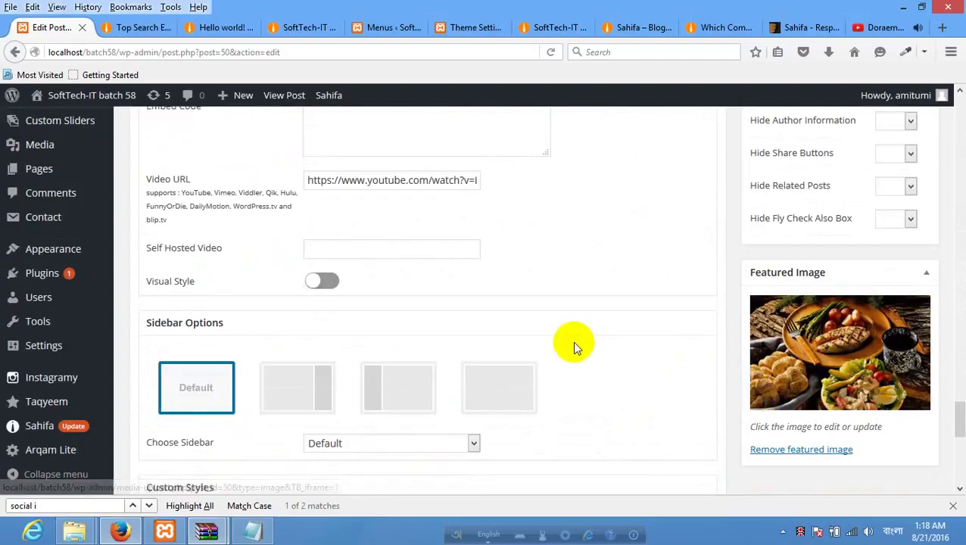
pyautogui.scroll(2, 410, 321)
pyautogui.click(328, 156)
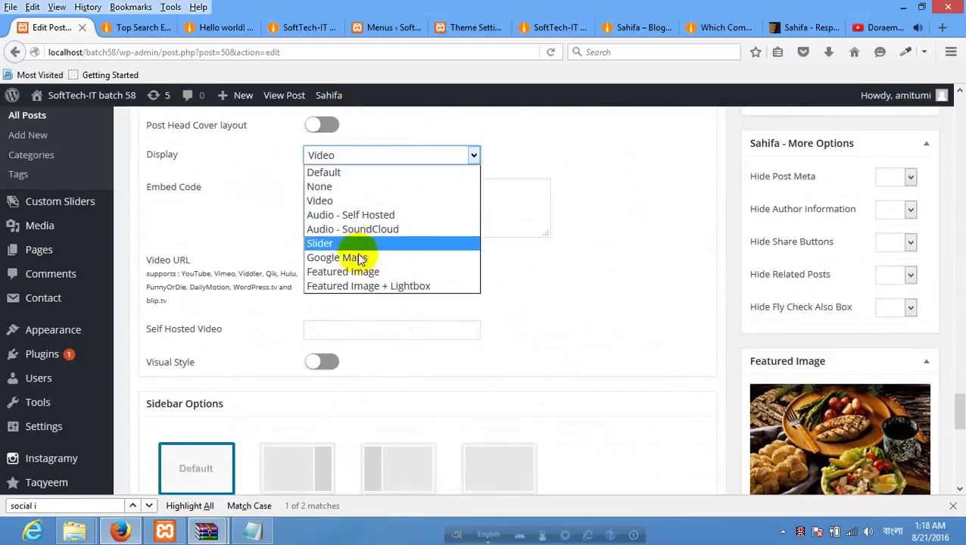
pyautogui.click(356, 200)
pyautogui.scroll(-5, 514, 288)
pyautogui.scroll(-1, 509, 301)
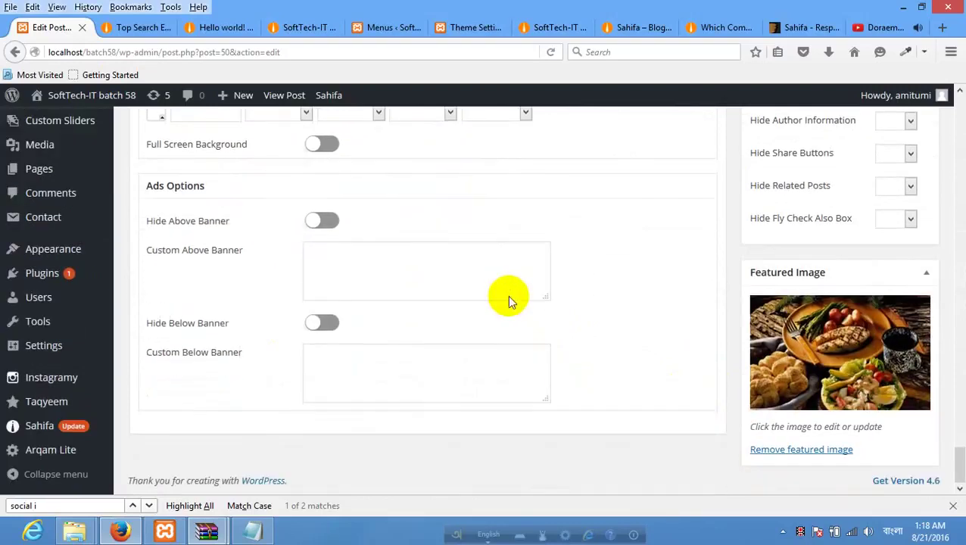
pyautogui.scroll(20, 508, 300)
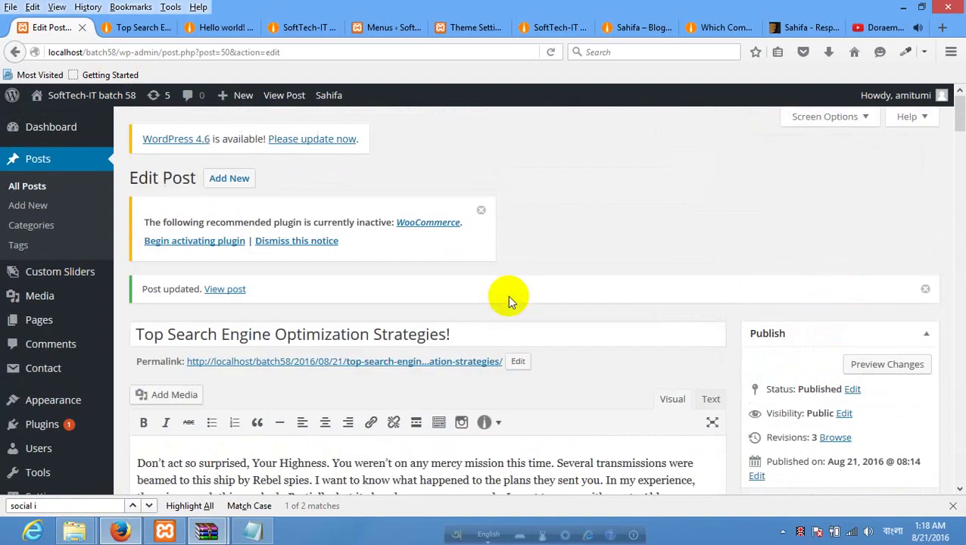
# Leave the post editor and open the list of all posts.
pyautogui.click(136, 28)
pyautogui.click(53, 28)
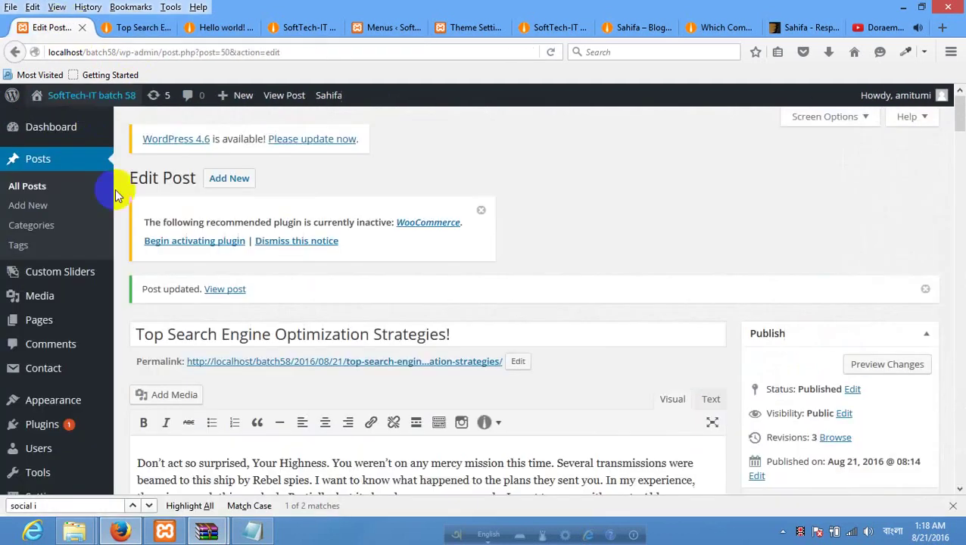
pyautogui.click(49, 185)
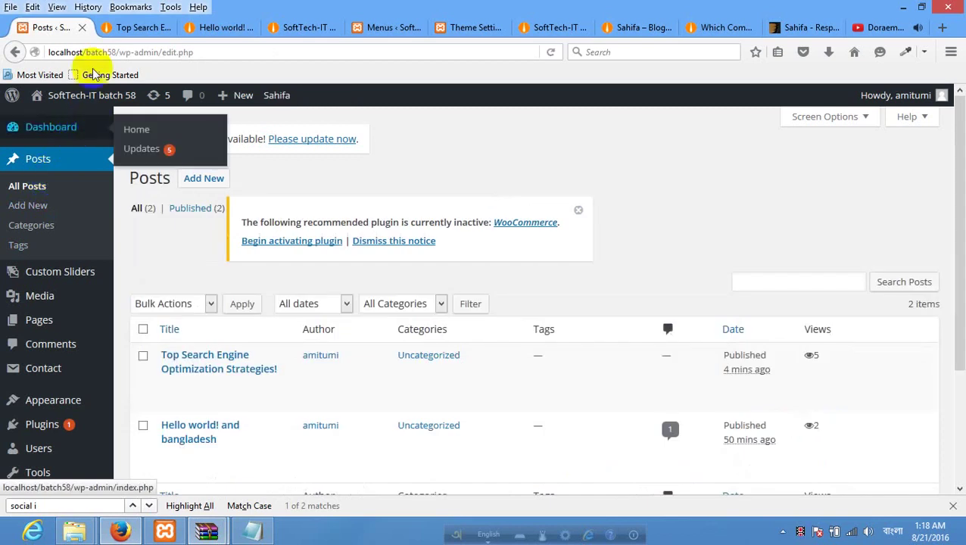
# Close the local site's post, home, Menus and Theme Settings tabs, and return to the posts list.
pyautogui.click(148, 28)
pyautogui.click(165, 28)
pyautogui.click(165, 28)
pyautogui.click(165, 28)
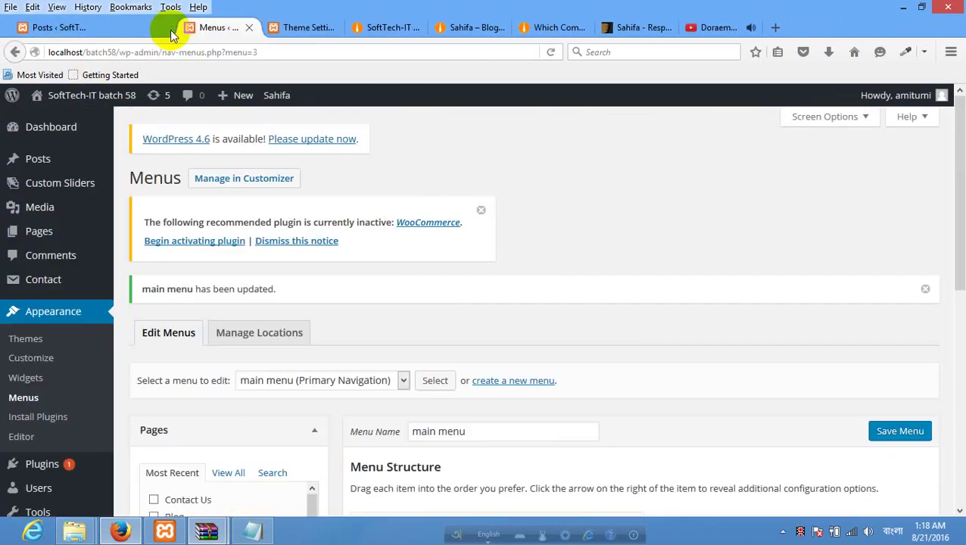
pyautogui.click(164, 28)
pyautogui.click(165, 28)
pyautogui.click(165, 28)
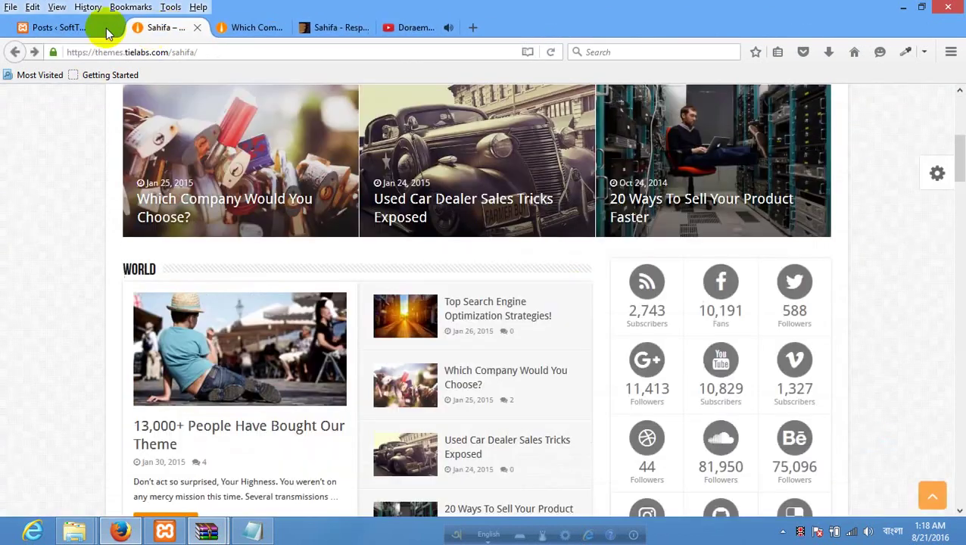
pyautogui.click(46, 27)
pyautogui.moveTo(241, 402)
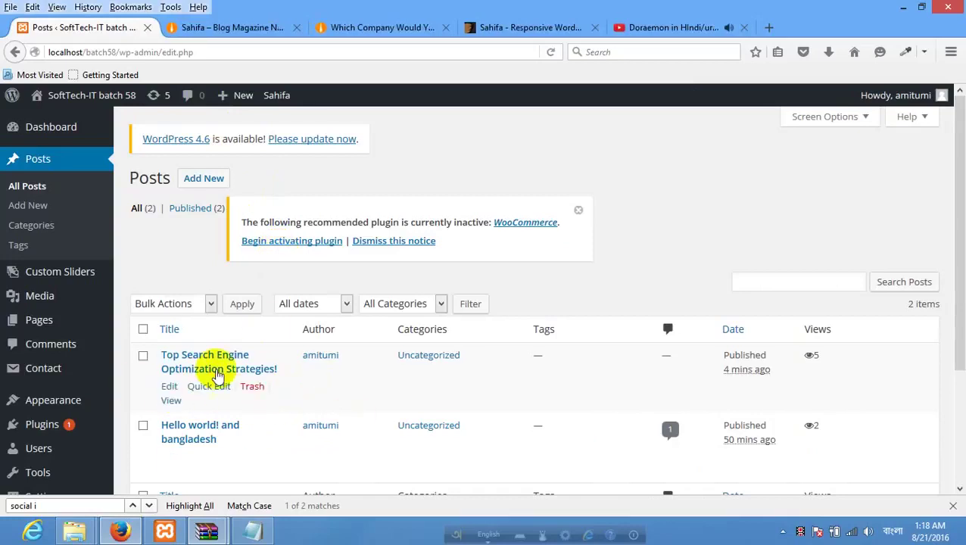
# Open the installed plugins page and look through the list of plugins.
pyautogui.click(41, 298)
pyautogui.scroll(-3, 76, 340)
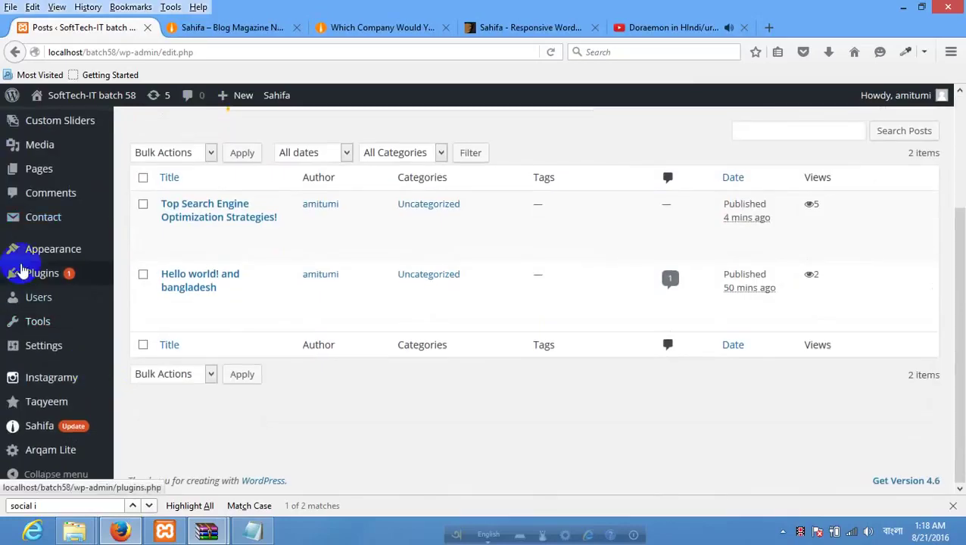
pyautogui.moveTo(73, 272)
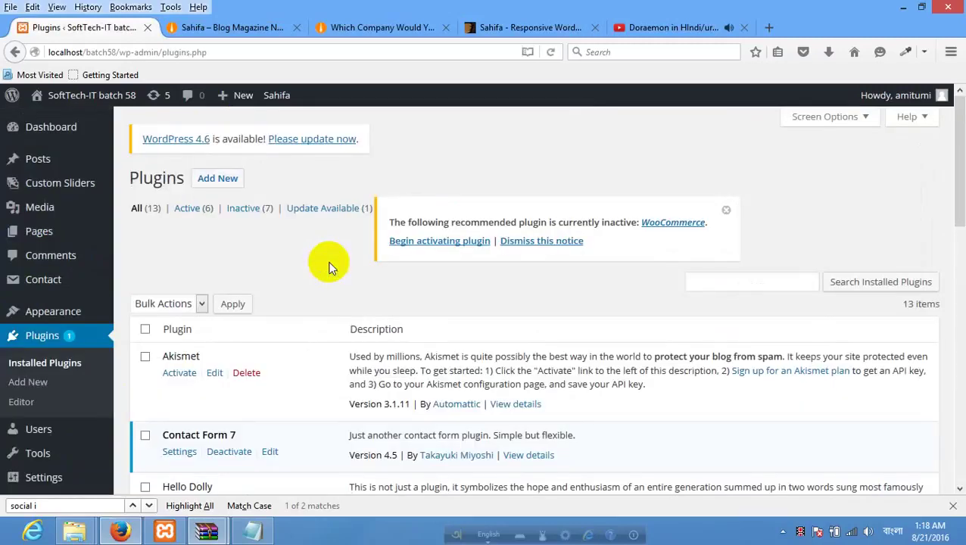
pyautogui.scroll(-5, 329, 266)
pyautogui.scroll(-7, 328, 266)
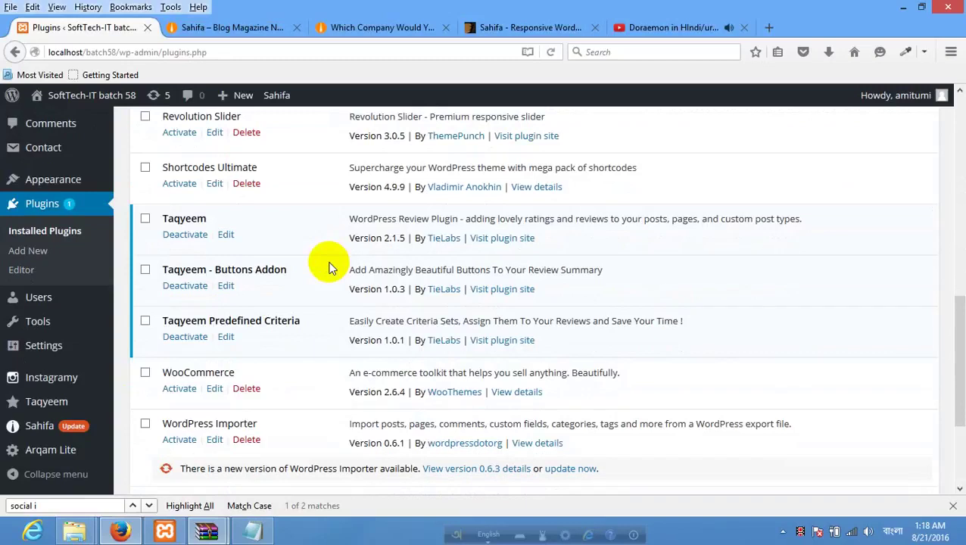
pyautogui.scroll(12, 328, 267)
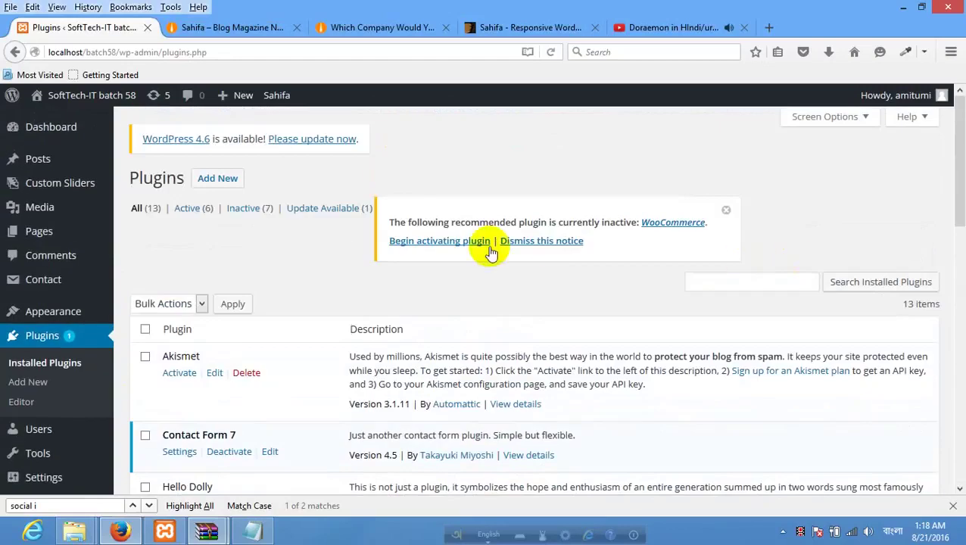
# Search the plugin directory for "duplicate post", and install and activate the Duplicate Post plugin.
pyautogui.click(240, 185)
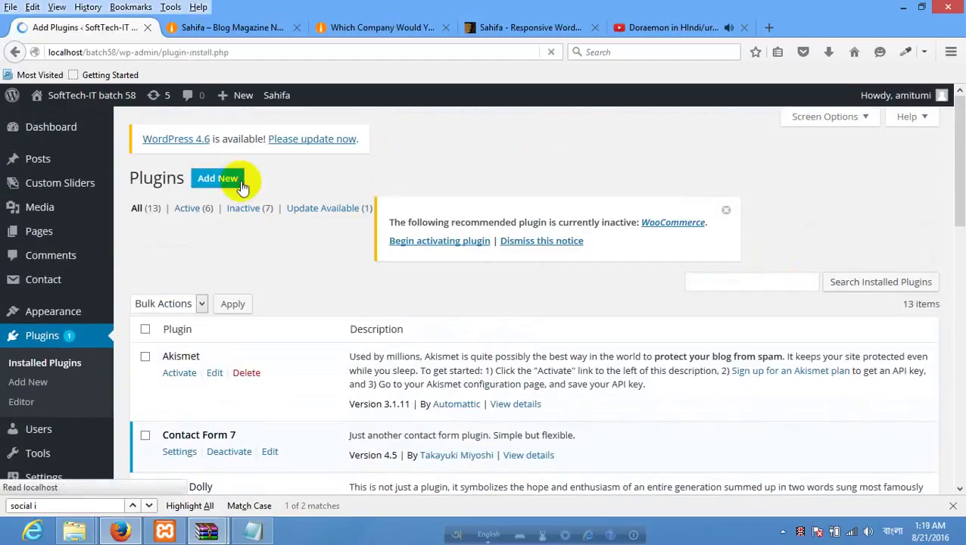
pyautogui.click(810, 261)
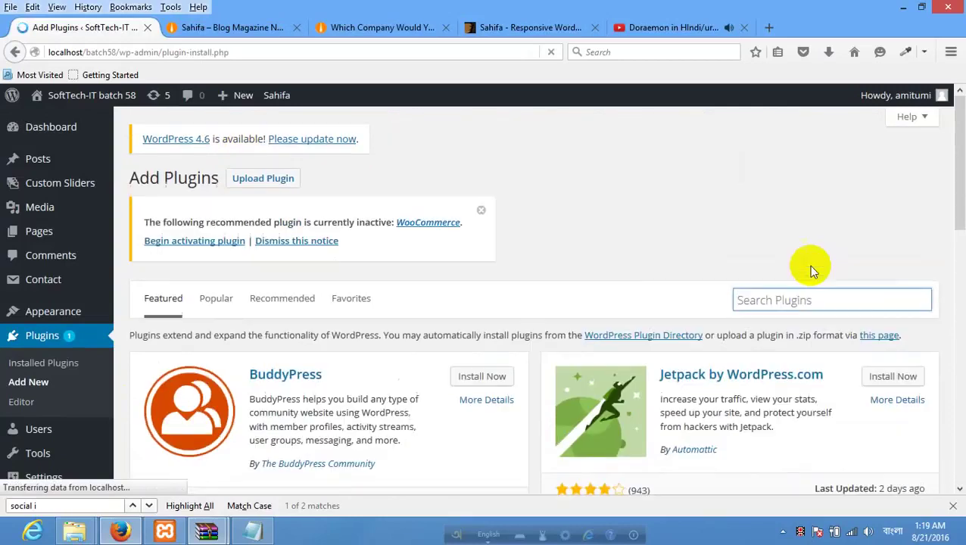
pyautogui.write('duplica')
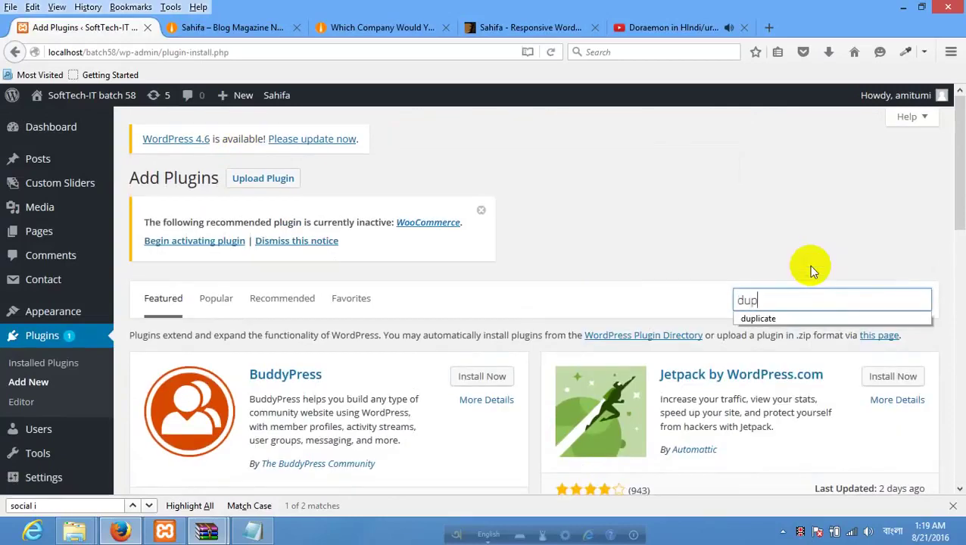
pyautogui.write('te post')
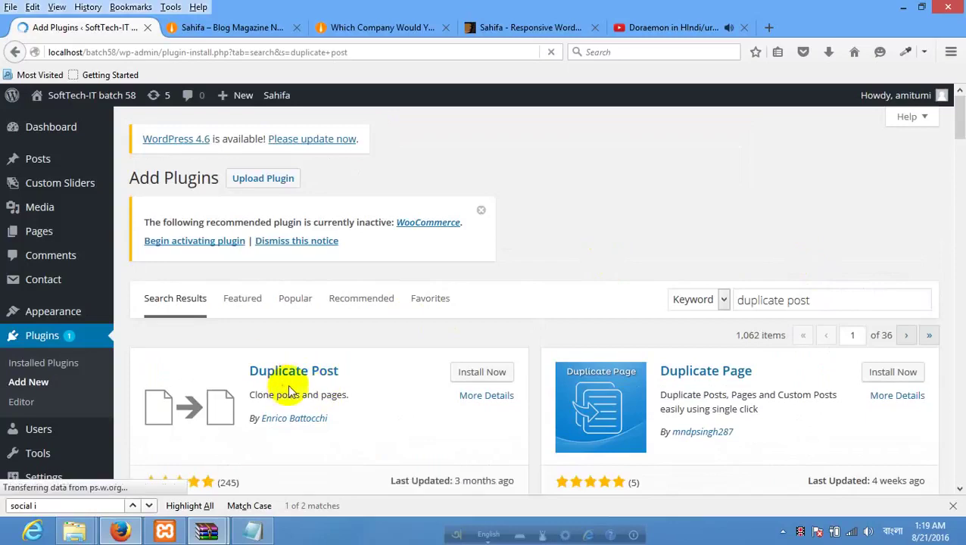
pyautogui.scroll(-2, 310, 379)
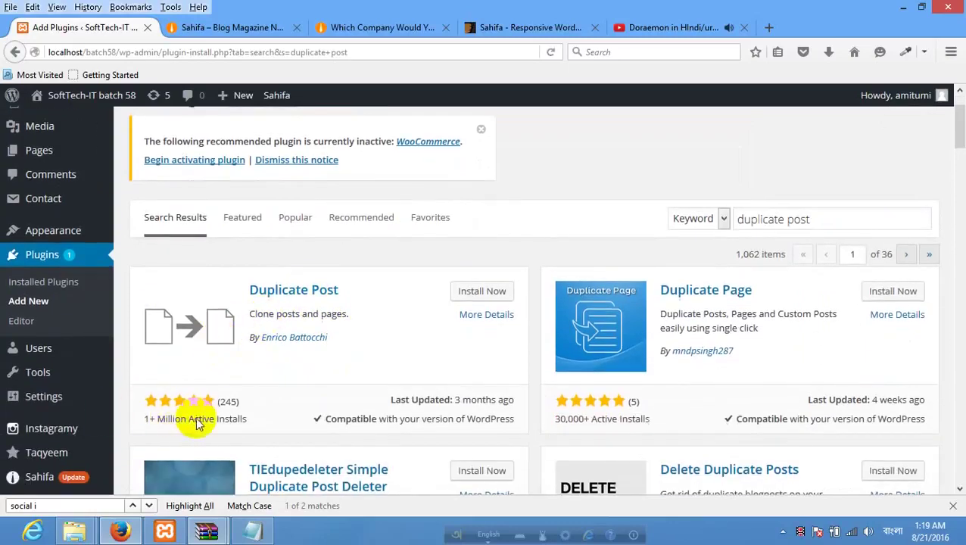
pyautogui.click(476, 295)
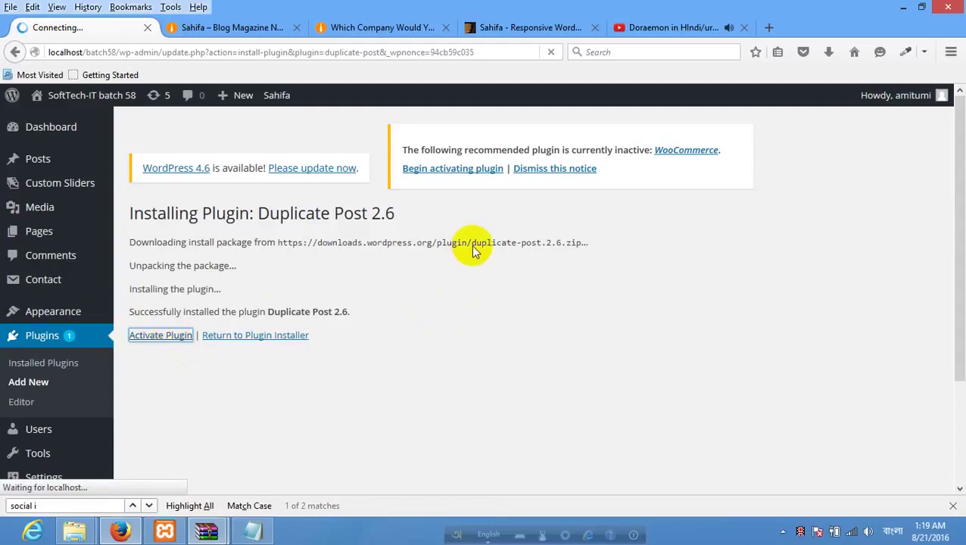
# Look through the installed plugins list after the Duplicate Post activation and glance at the Sahifa demo site.
pyautogui.scroll(-10, 470, 246)
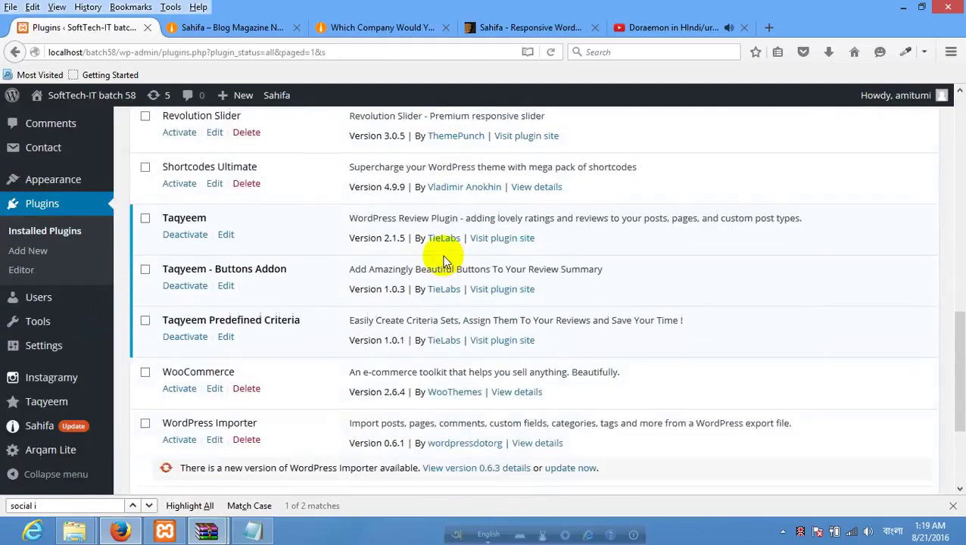
pyautogui.scroll(-3, 438, 256)
pyautogui.scroll(15, 425, 248)
pyautogui.scroll(-8, 34, 302)
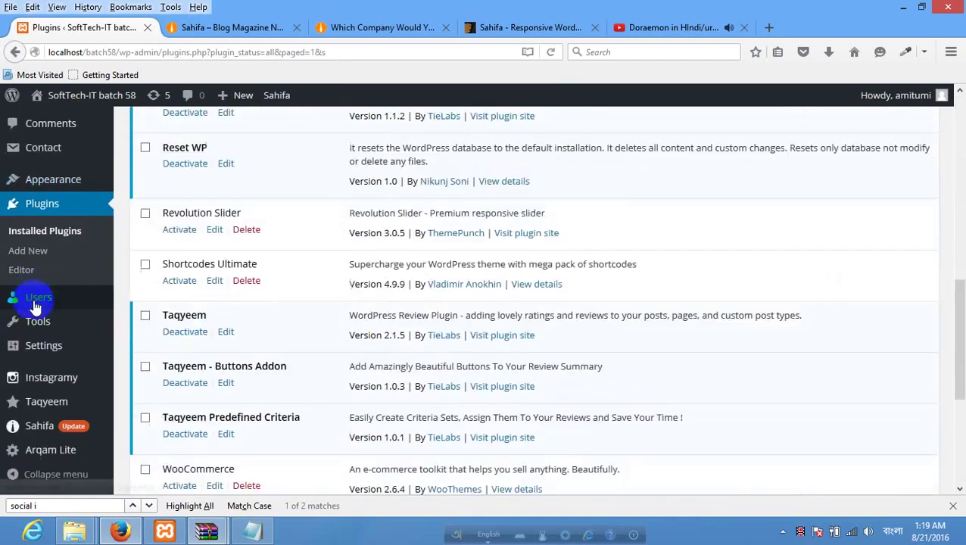
pyautogui.scroll(-3, 34, 302)
pyautogui.scroll(15, 59, 302)
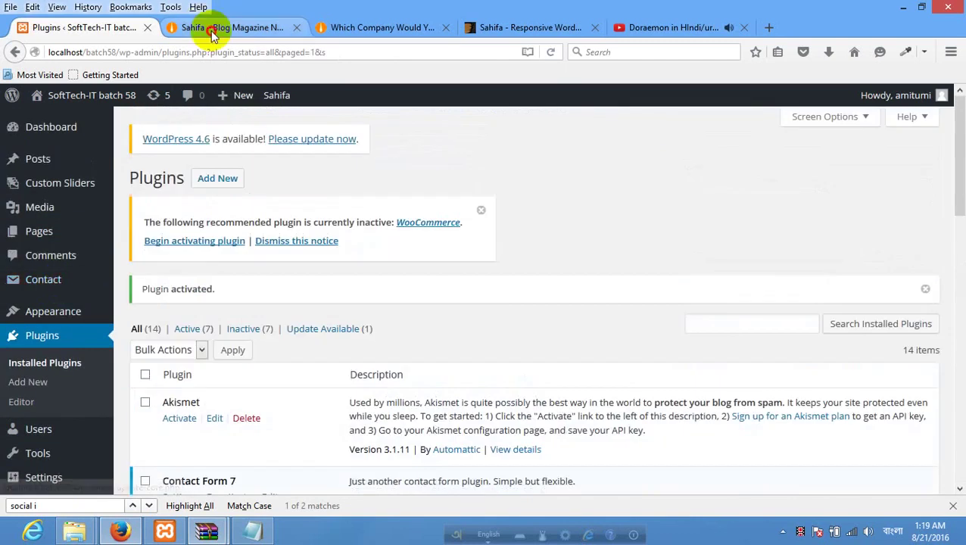
pyautogui.click(212, 29)
pyautogui.click(46, 28)
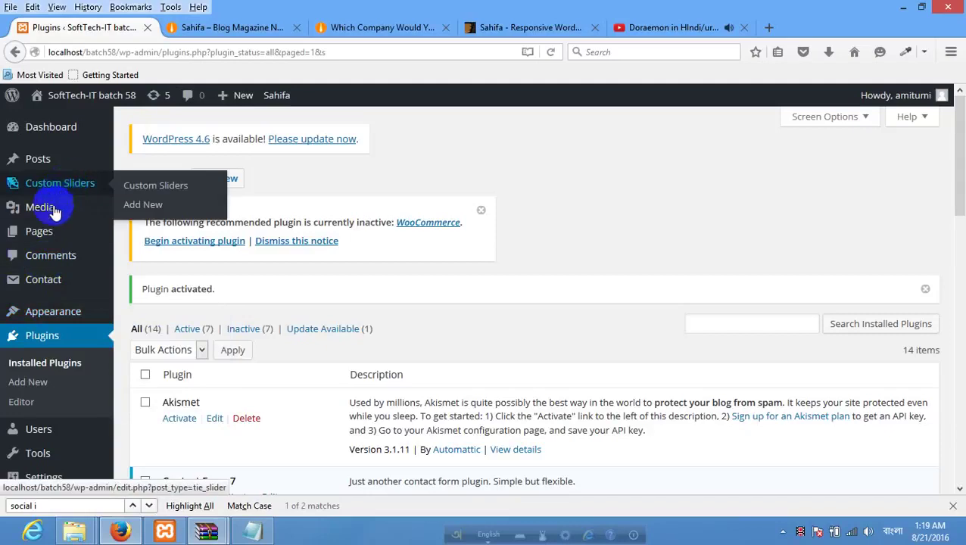
# Open the list of all pages and check the row actions offered for the About Us page.
pyautogui.moveTo(45, 231)
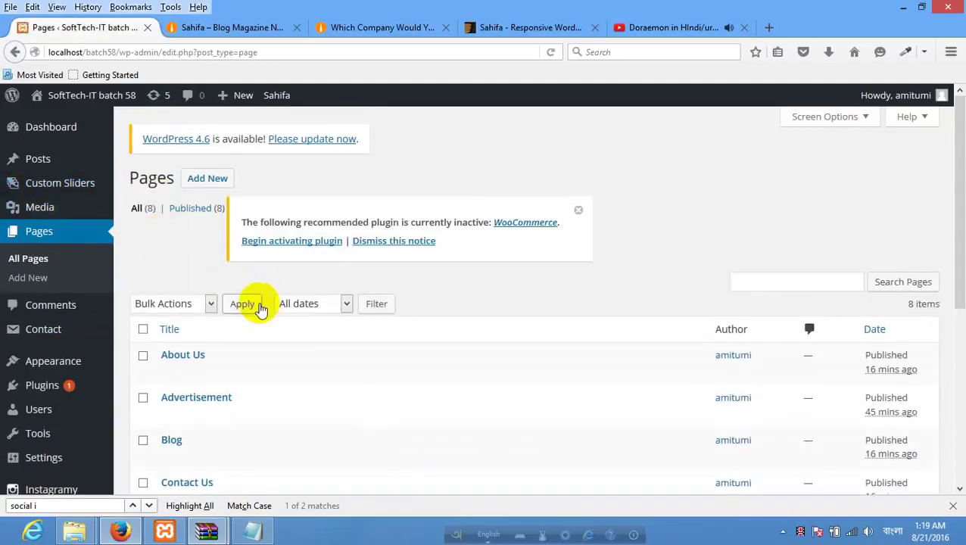
pyautogui.scroll(-2, 250, 309)
pyautogui.scroll(2, 152, 273)
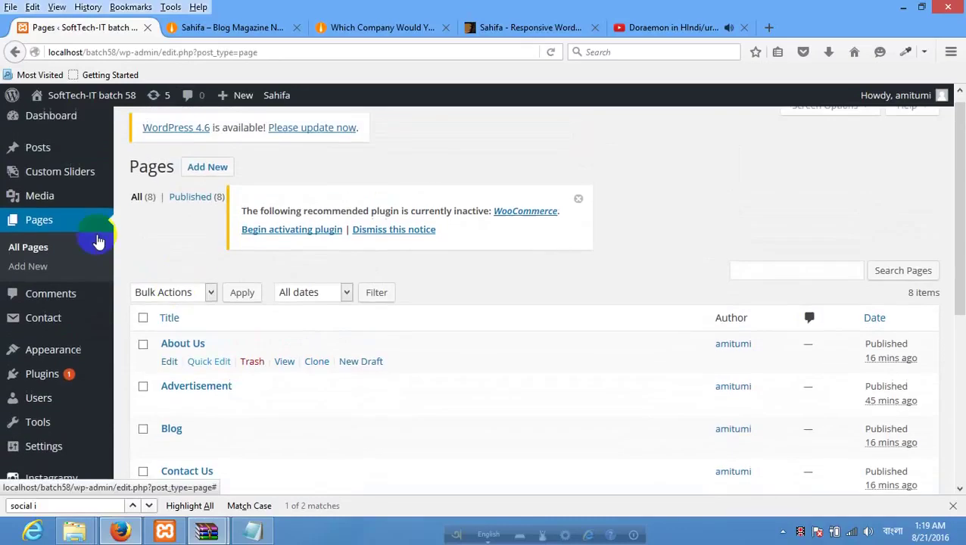
pyautogui.scroll(1, 98, 241)
# Open the list of all posts and clone the Top Search Engine Optimization Strategies! post into six drafts.
pyautogui.moveTo(43, 157)
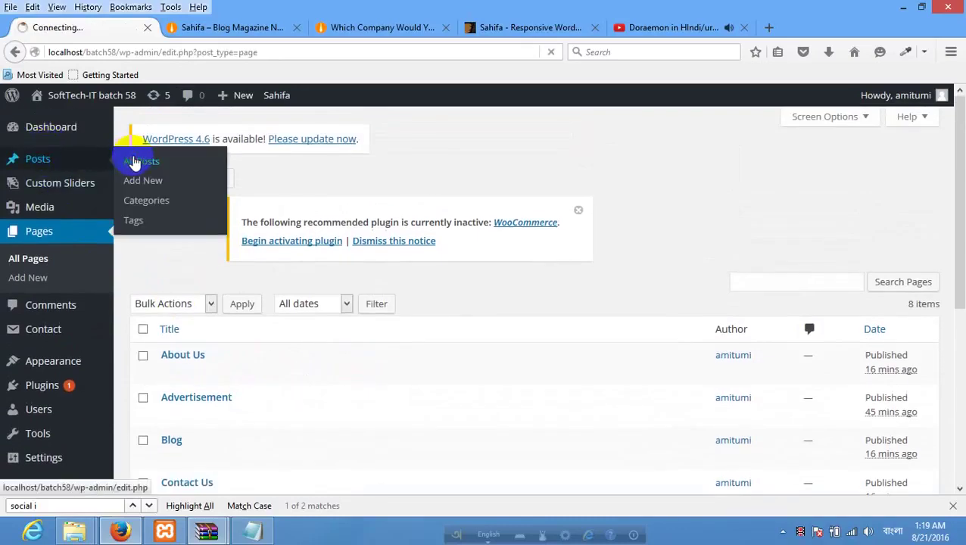
pyautogui.scroll(-3, 476, 258)
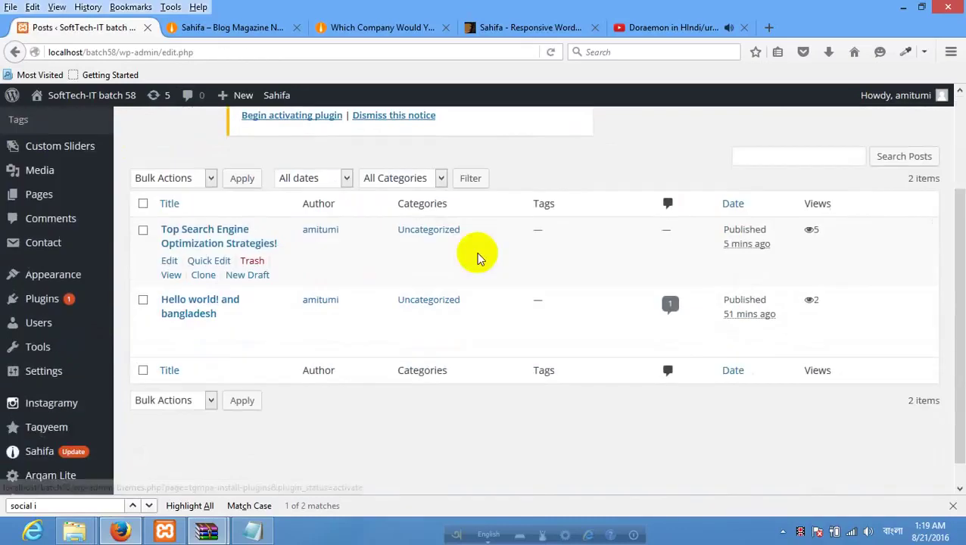
pyautogui.scroll(-1, 477, 258)
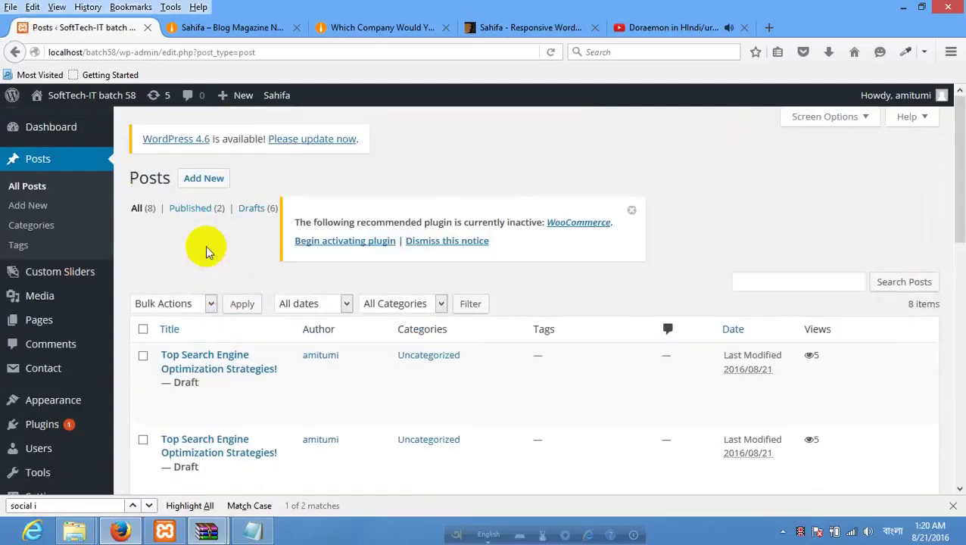
# Select the six draft copies of Top Search Engine Optimization Strategies! and move them to the trash with a bulk action.
pyautogui.scroll(-8, 206, 248)
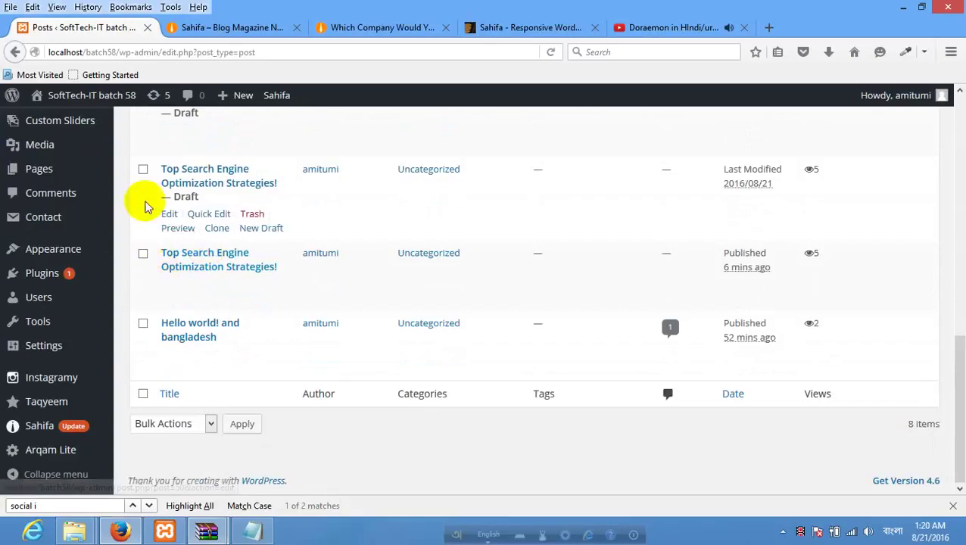
pyautogui.click(143, 169)
pyautogui.scroll(4, 143, 182)
pyautogui.click(143, 247)
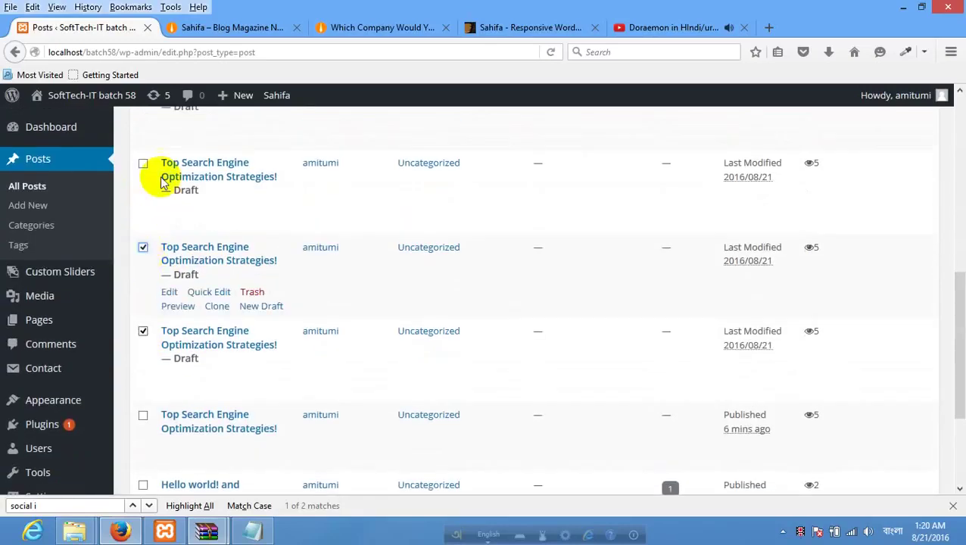
pyautogui.click(143, 164)
pyautogui.scroll(4, 140, 152)
pyautogui.click(143, 240)
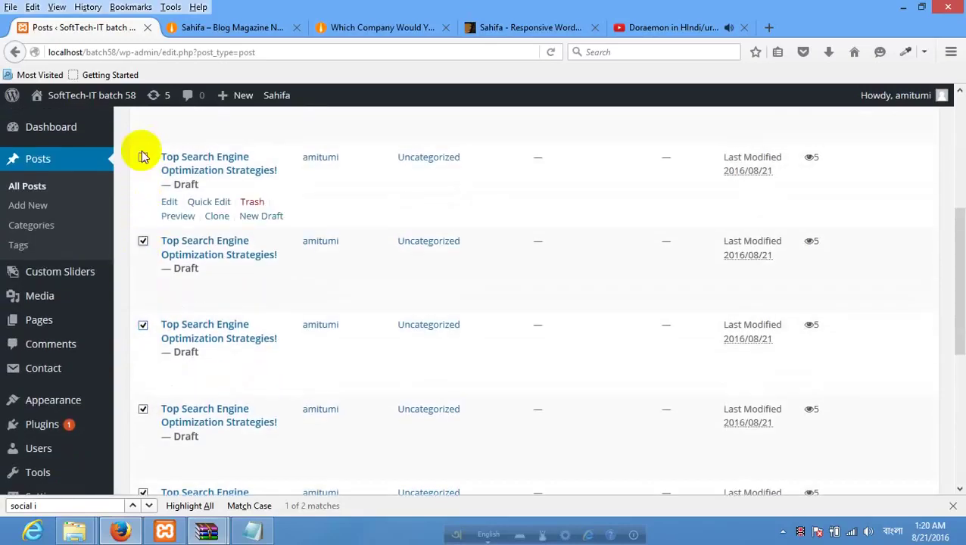
pyautogui.click(143, 159)
pyautogui.scroll(5, 147, 162)
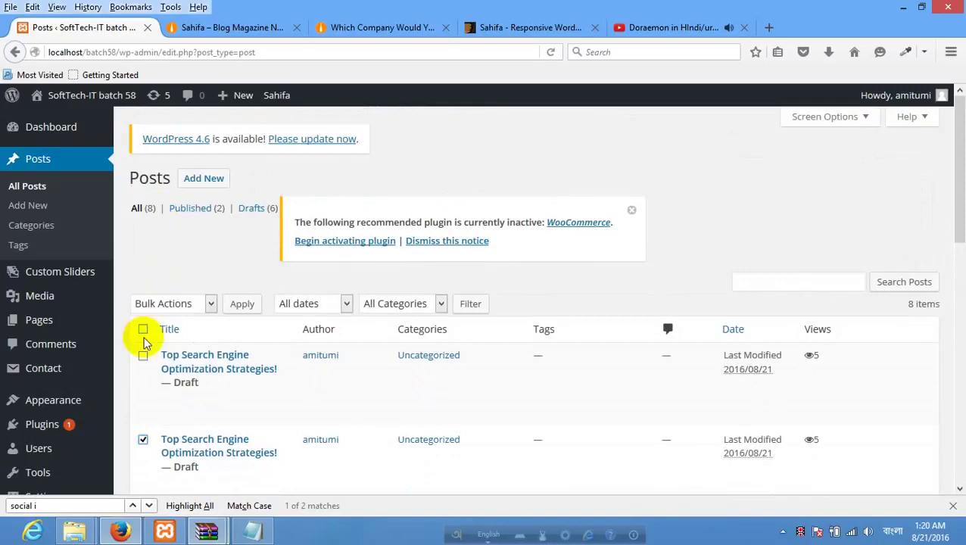
pyautogui.click(142, 355)
pyautogui.click(191, 304)
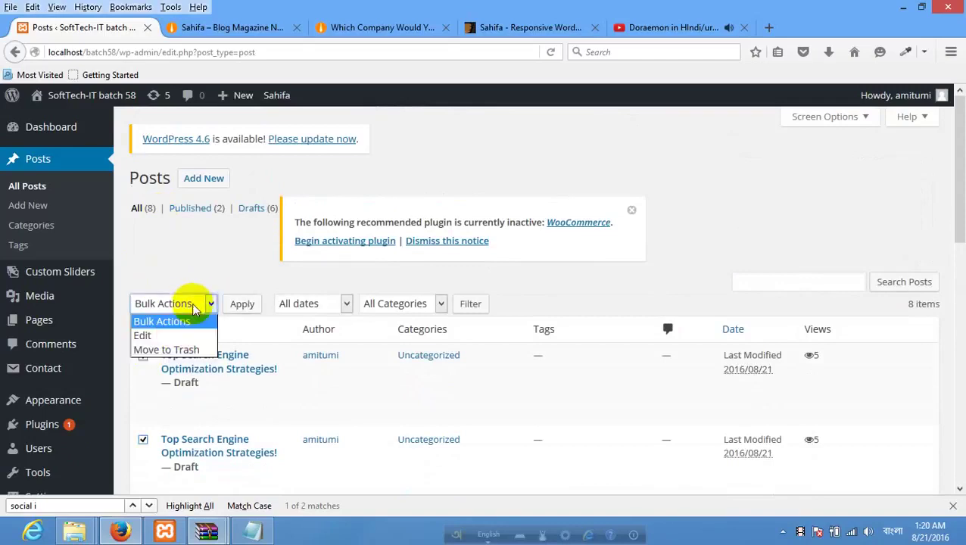
pyautogui.click(173, 349)
pyautogui.click(239, 306)
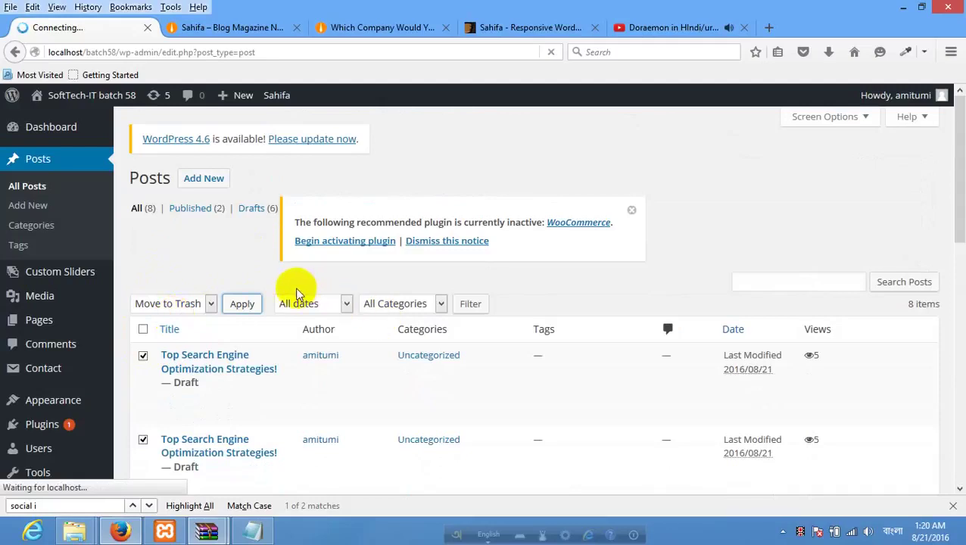
pyautogui.scroll(-4, 292, 291)
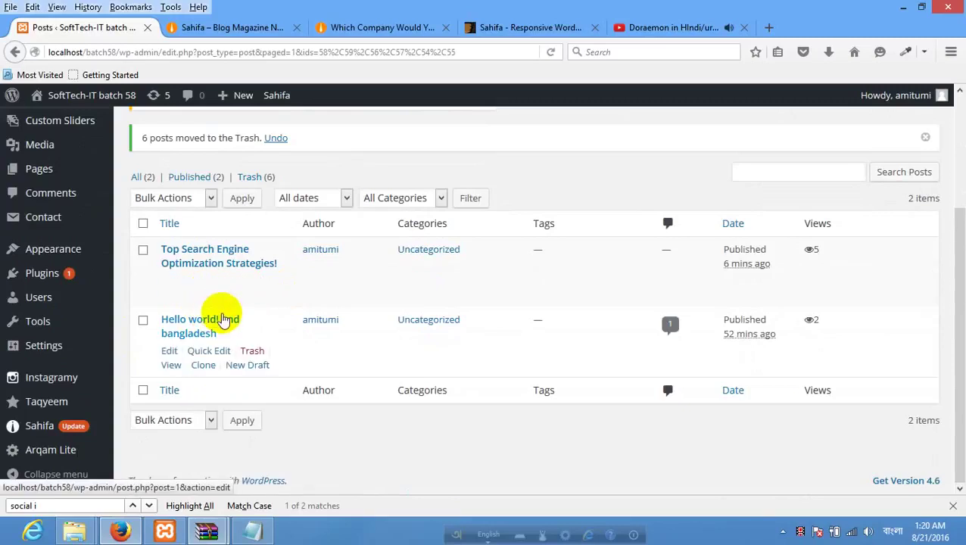
# Clone the Top Search Engine Optimization Strategies! and Hello world! and bangladesh posts repeatedly to make nine drafts, and review the posts list.
pyautogui.click(210, 303)
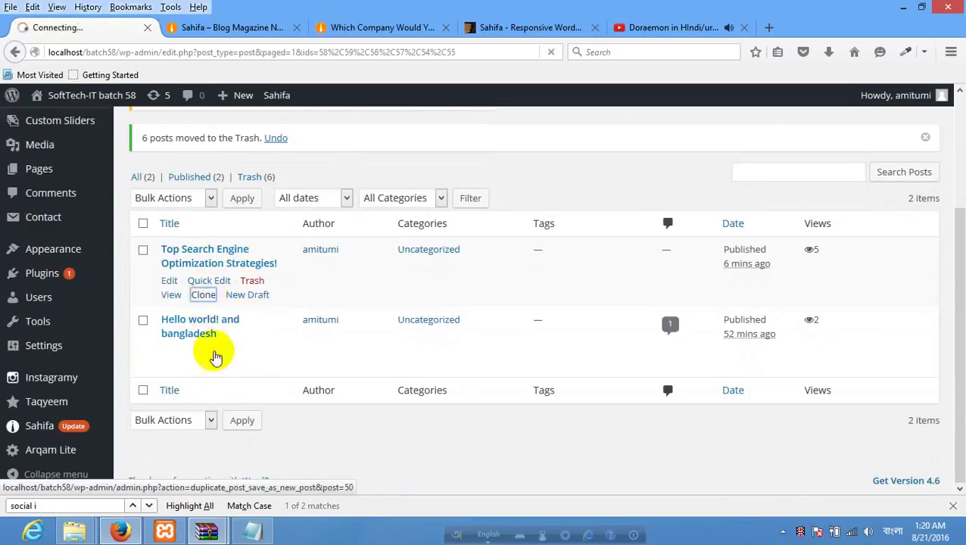
pyautogui.click(204, 364)
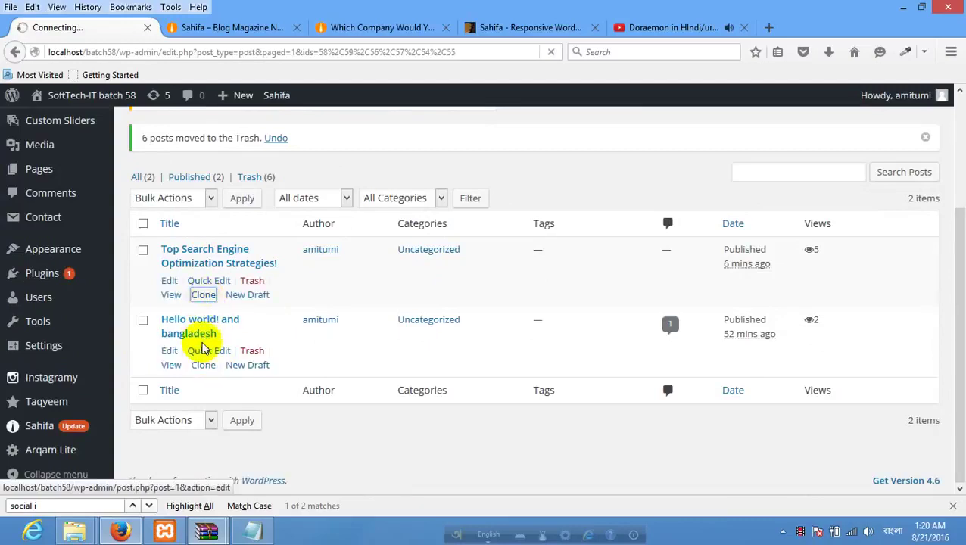
pyautogui.click(205, 296)
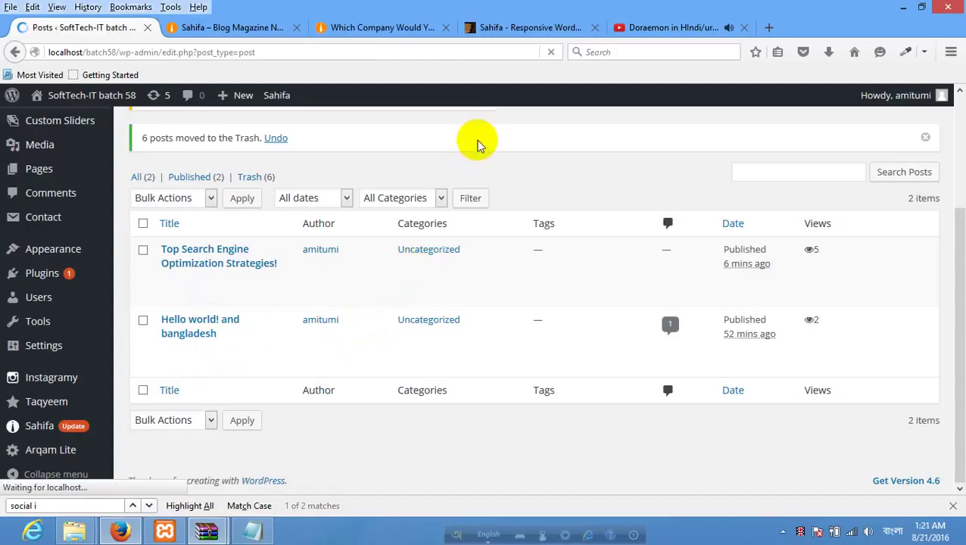
pyautogui.scroll(-3, 345, 190)
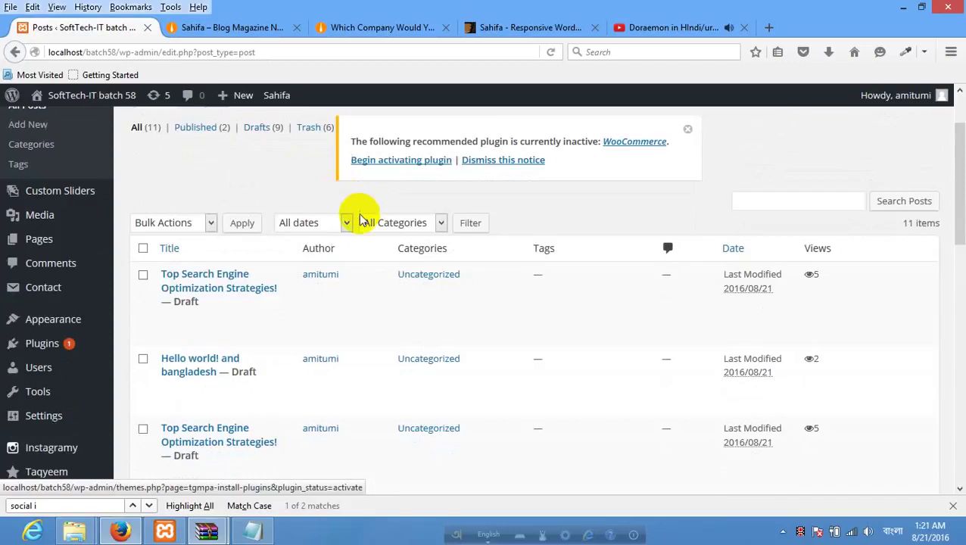
pyautogui.scroll(-1, 242, 236)
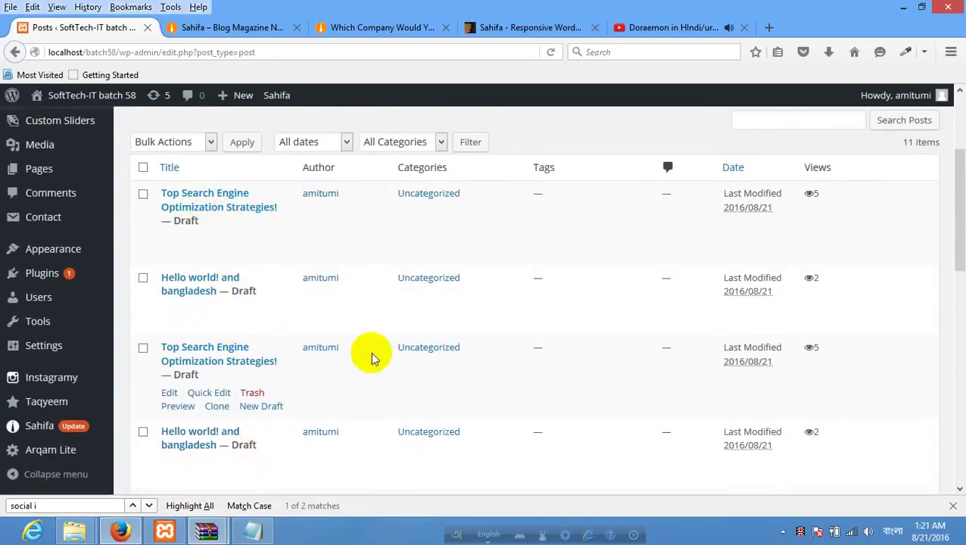
pyautogui.scroll(-4, 362, 290)
pyautogui.scroll(-3, 347, 270)
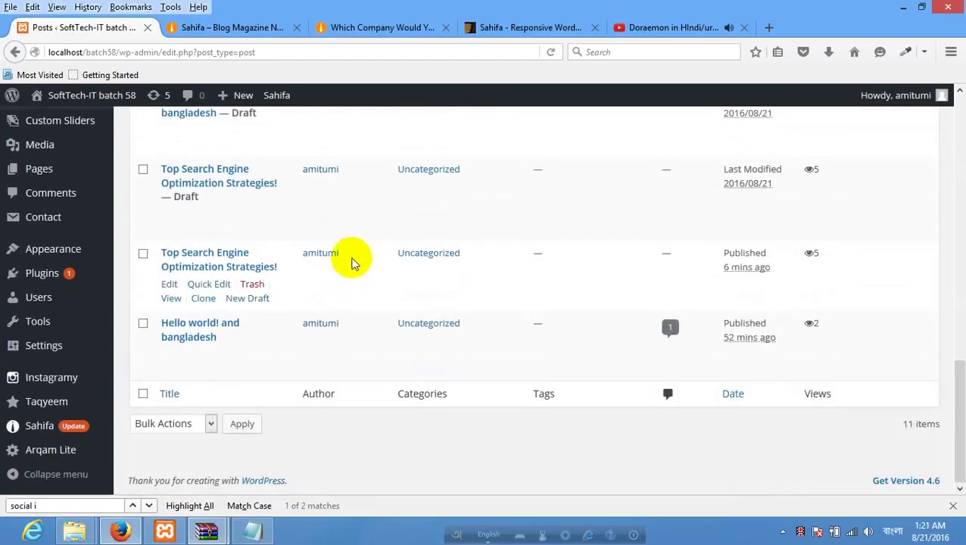
# Quick-edit the first post in the list, a Top Search Engine Optimization Strategies! draft, and update its status to Published.
pyautogui.scroll(4, 214, 161)
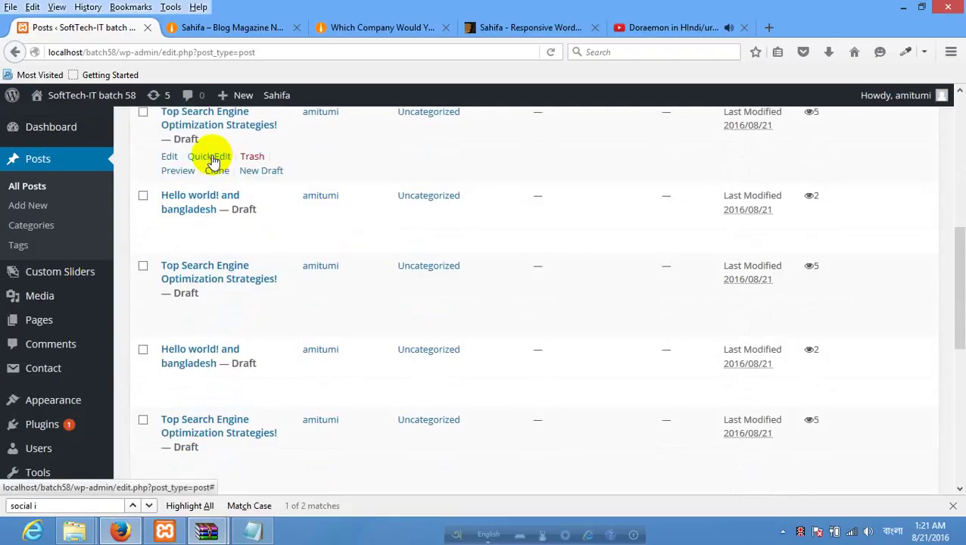
pyautogui.scroll(5, 214, 161)
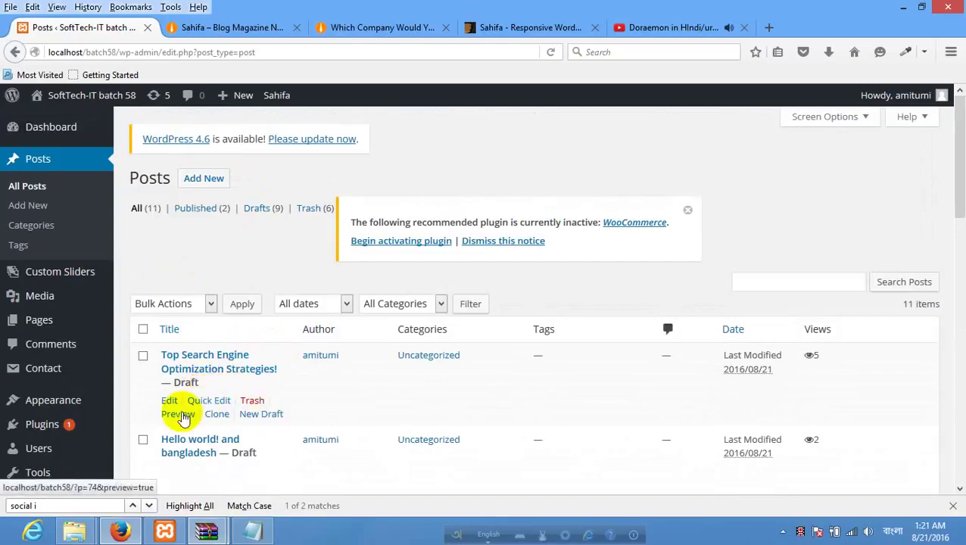
pyautogui.scroll(-2, 209, 397)
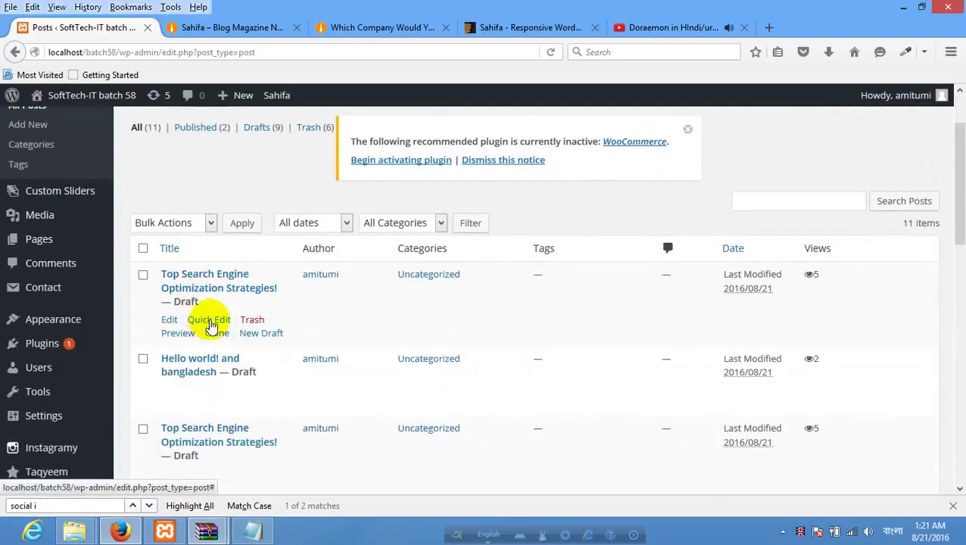
pyautogui.click(209, 320)
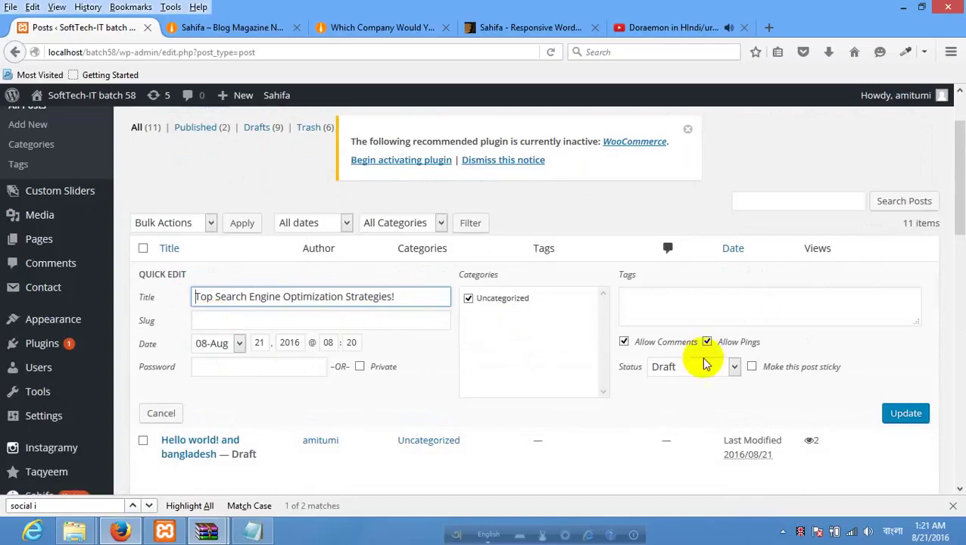
pyautogui.click(686, 371)
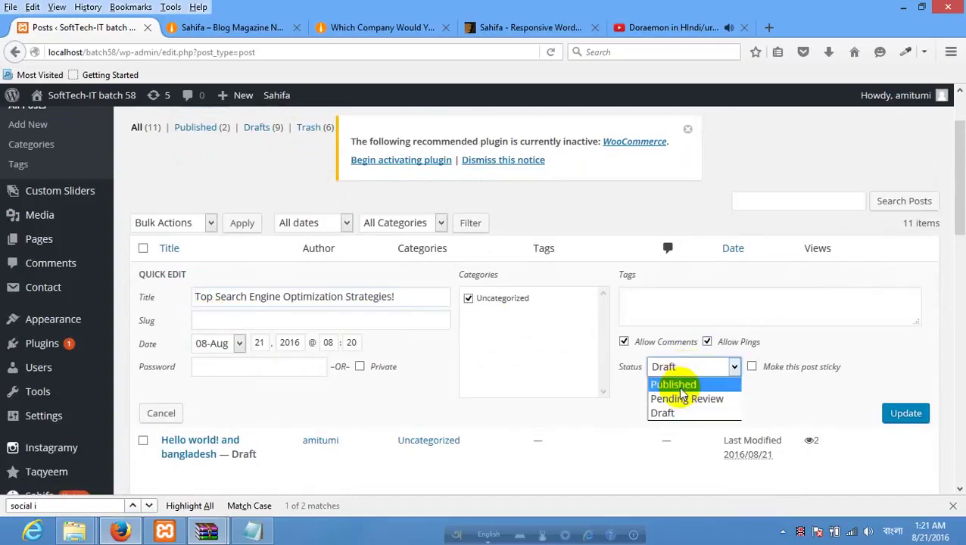
pyautogui.click(681, 387)
pyautogui.click(905, 414)
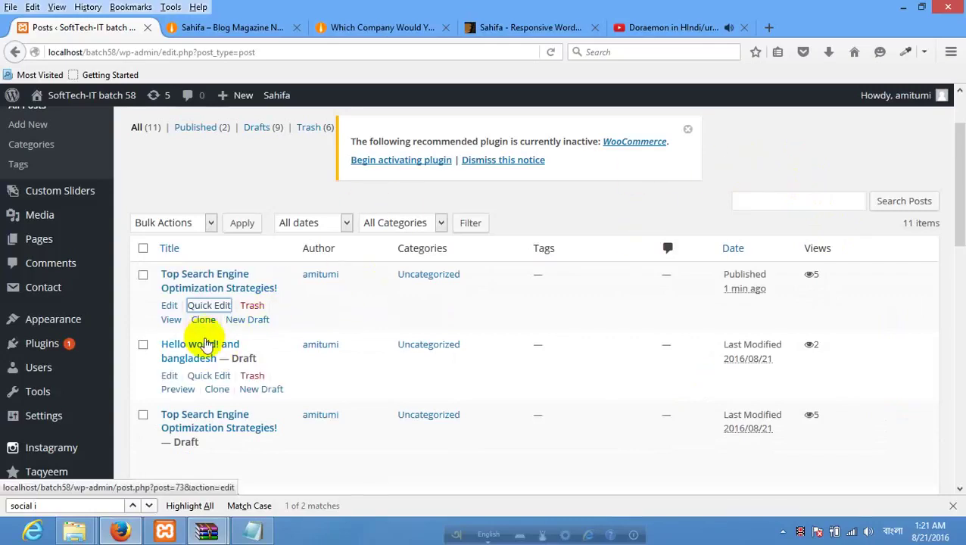
# Publish the Hello world! and bangladesh draft in the list's second row by updating its status with Quick Edit.
pyautogui.scroll(-2, 206, 345)
pyautogui.click(216, 295)
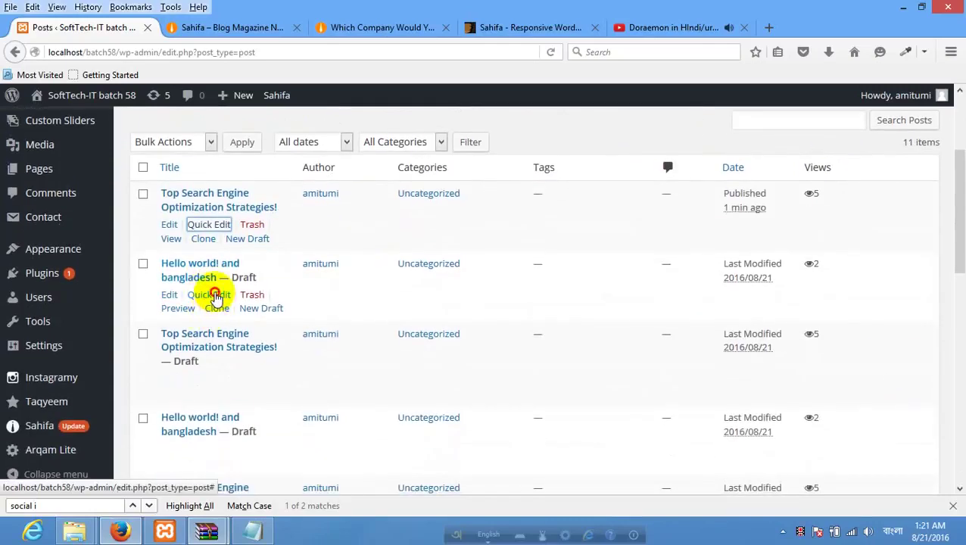
pyautogui.click(717, 356)
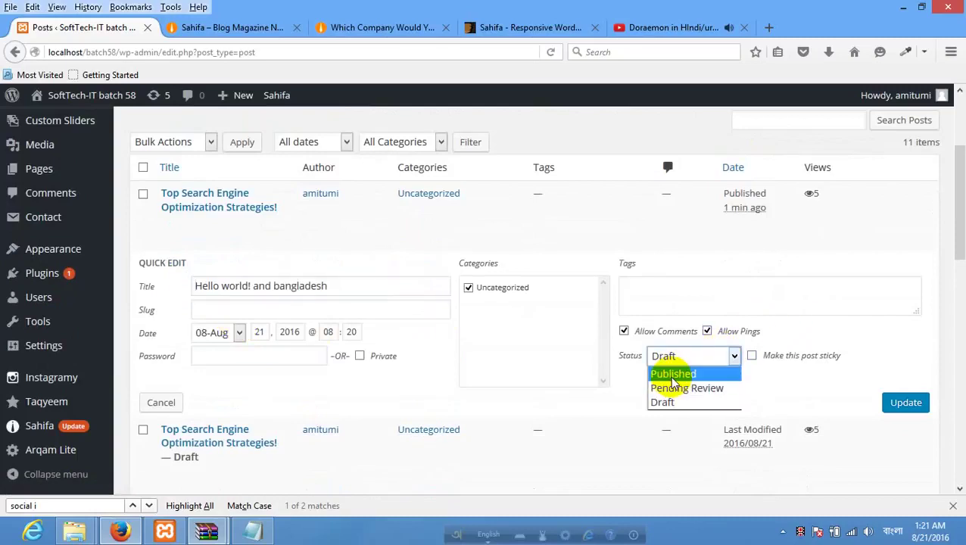
pyautogui.click(672, 373)
pyautogui.click(905, 402)
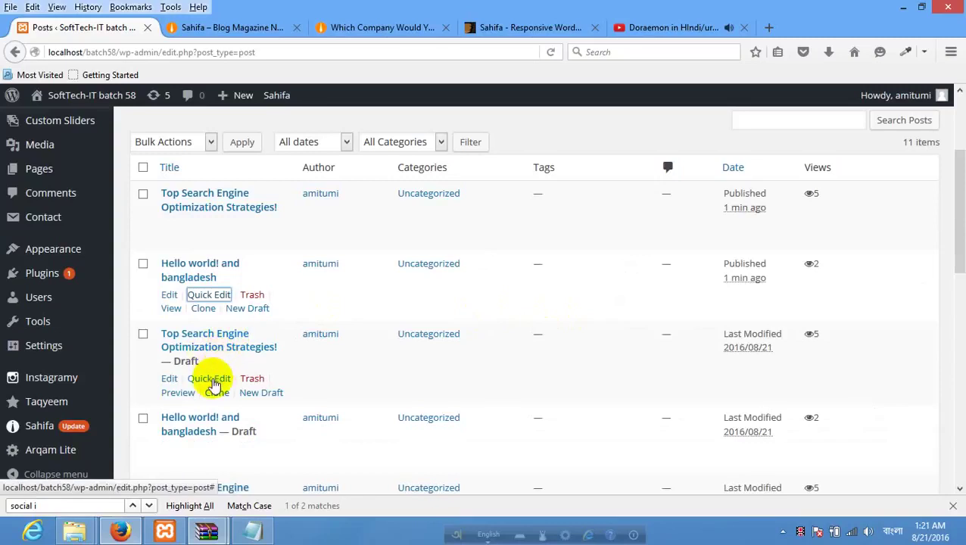
# Set the third-row Top Search Engine Optimization Strategies! draft to Published with Quick Edit and update it.
pyautogui.click(212, 382)
pyautogui.click(674, 425)
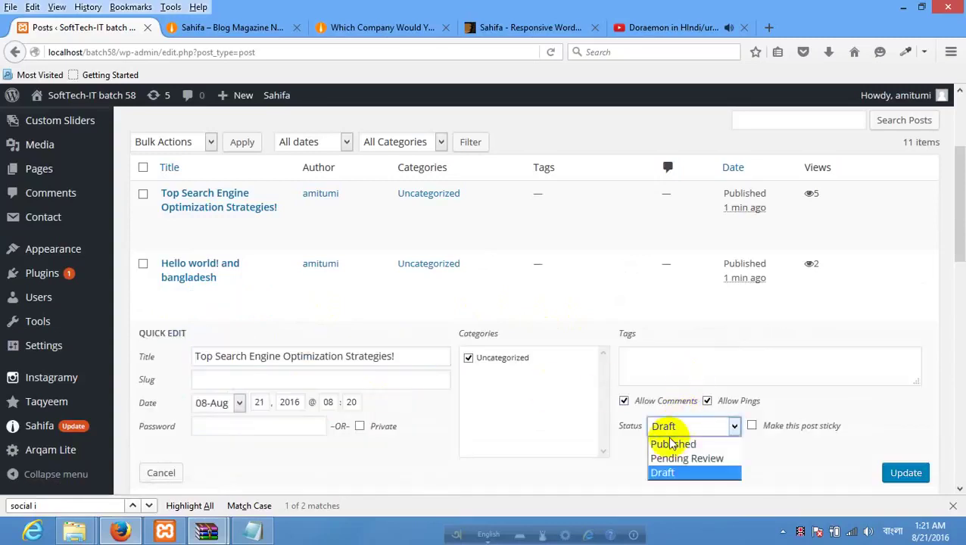
pyautogui.click(671, 444)
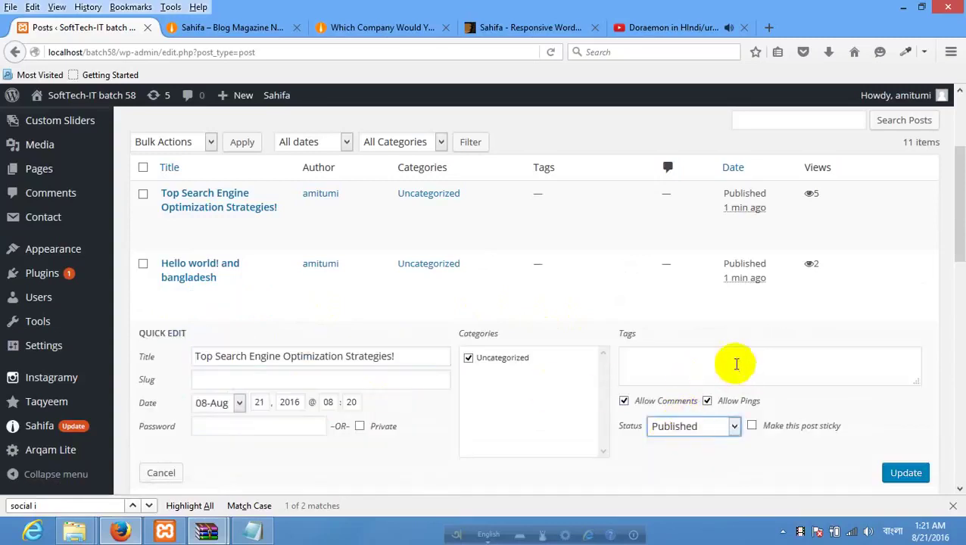
pyautogui.click(908, 474)
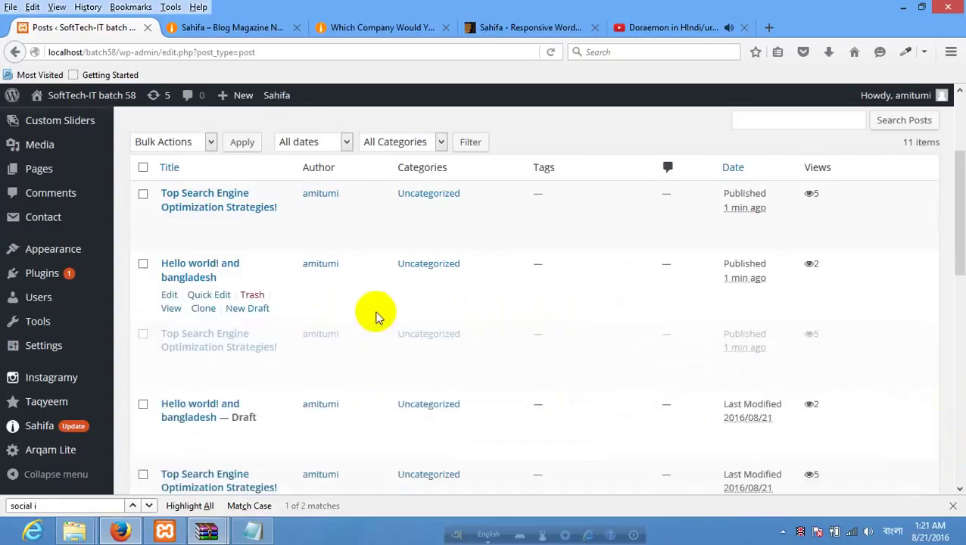
# Change the fourth-row Hello world! and bangladesh draft's status to Published with Quick Edit and save the update.
pyautogui.scroll(-3, 227, 303)
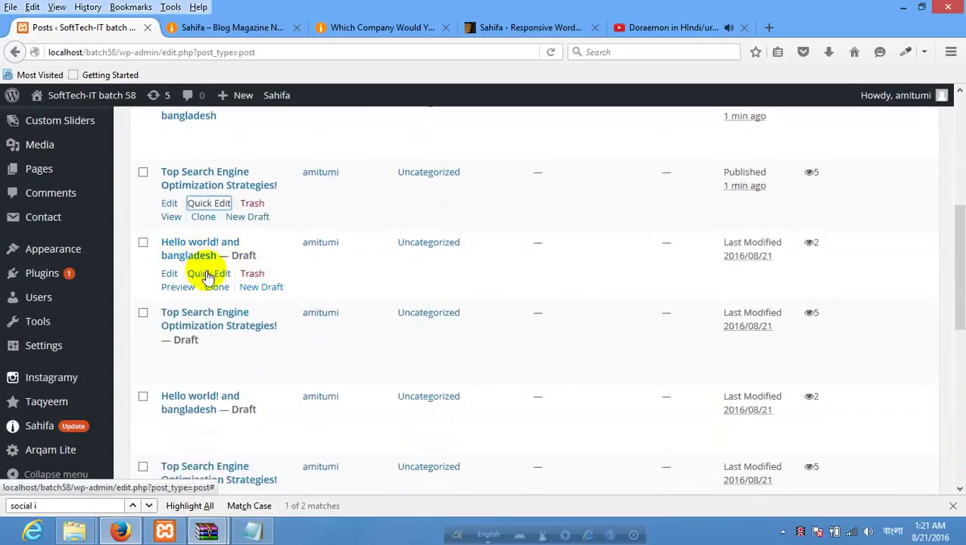
pyautogui.click(207, 273)
pyautogui.click(690, 345)
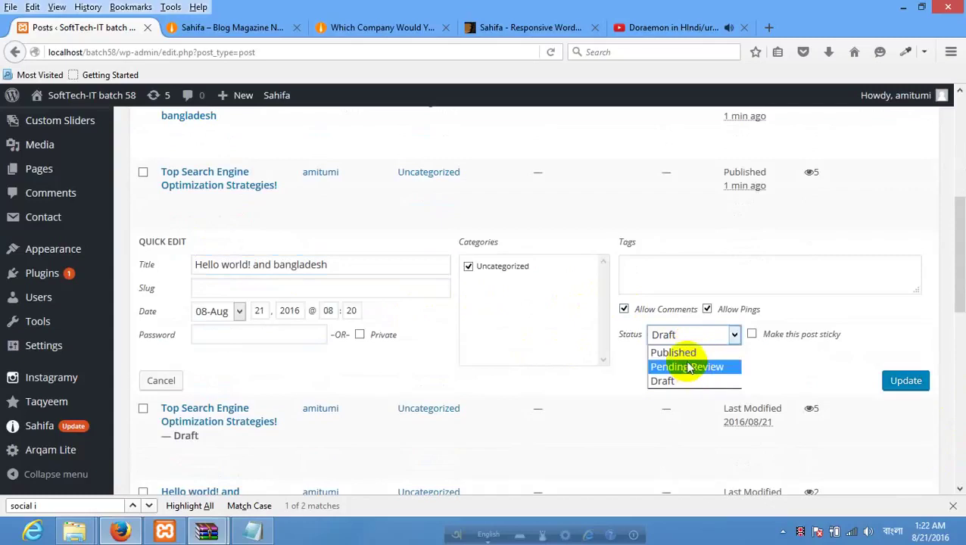
pyautogui.click(674, 351)
pyautogui.click(905, 380)
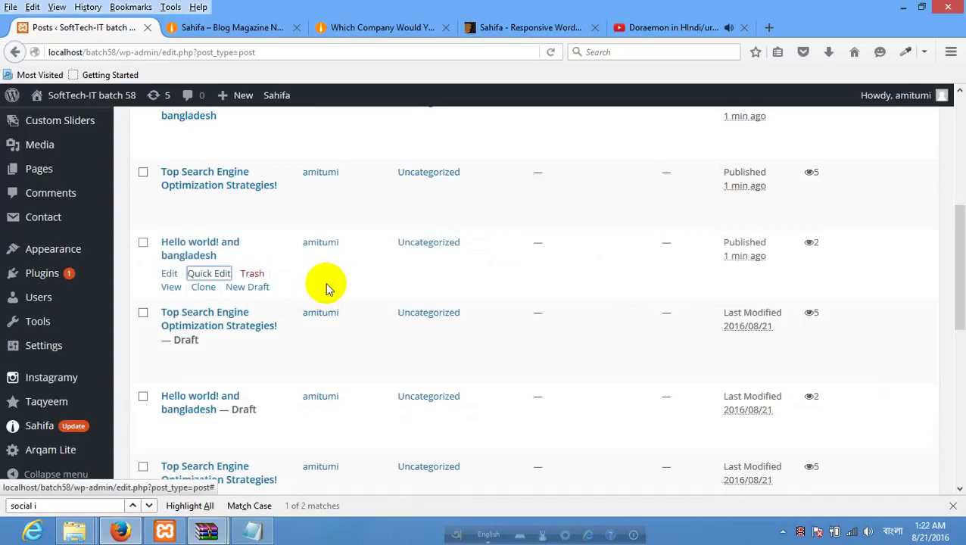
# Publish the fifth-row Top Search Engine Optimization Strategies! draft by updating its status with Quick Edit.
pyautogui.scroll(-2, 327, 285)
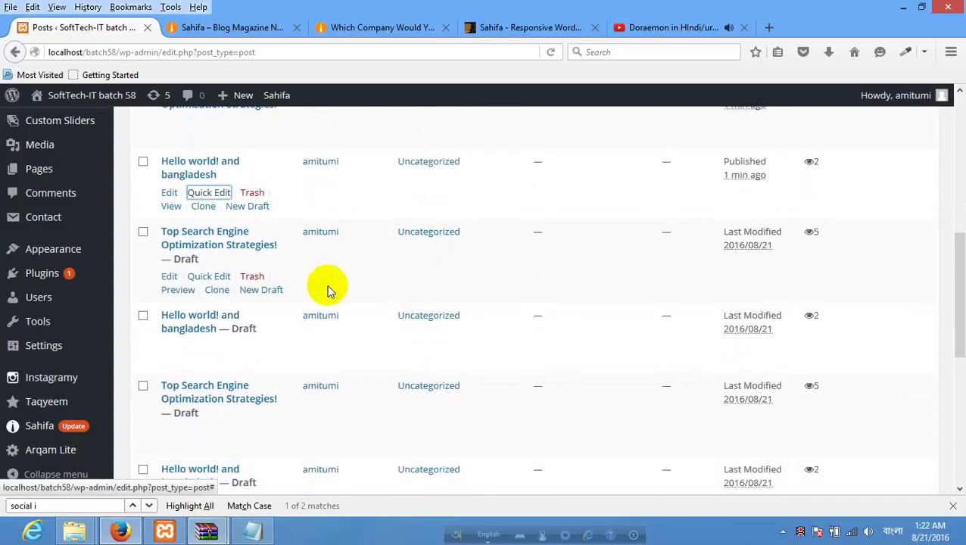
pyautogui.click(209, 276)
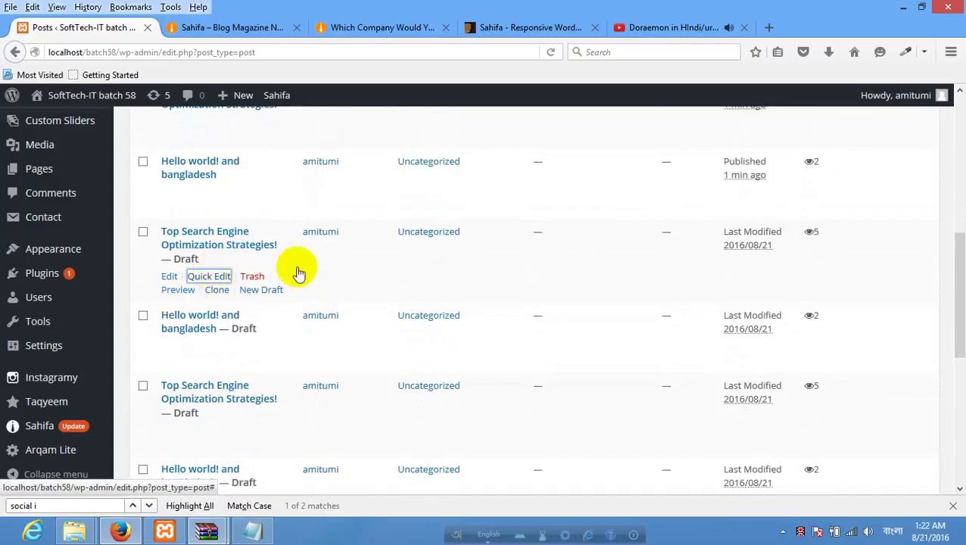
pyautogui.click(684, 325)
pyautogui.click(673, 339)
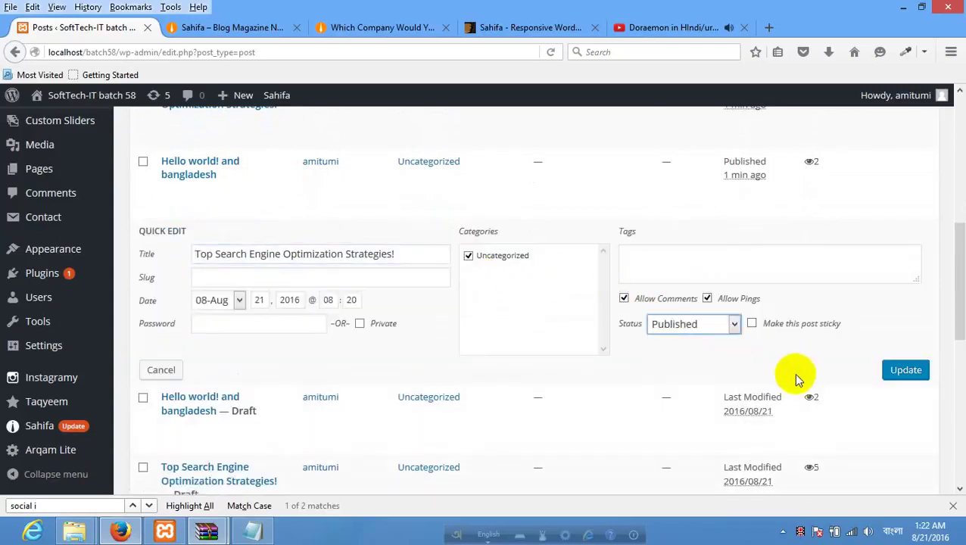
pyautogui.click(895, 378)
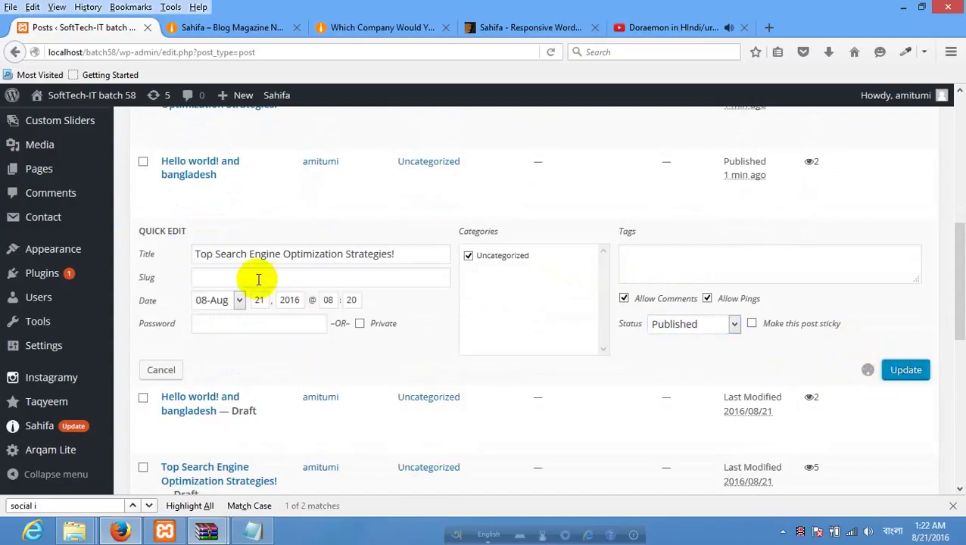
# Quick-edit the sixth post in the list, a Hello world! and bangladesh draft, and update its status to Published.
pyautogui.scroll(3, 258, 280)
pyautogui.scroll(-4, 330, 308)
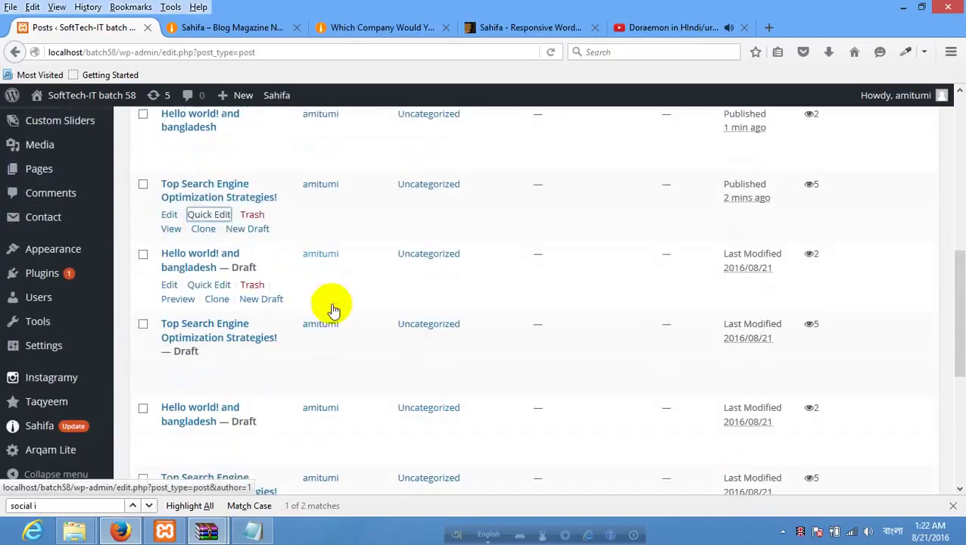
pyautogui.scroll(1, 272, 250)
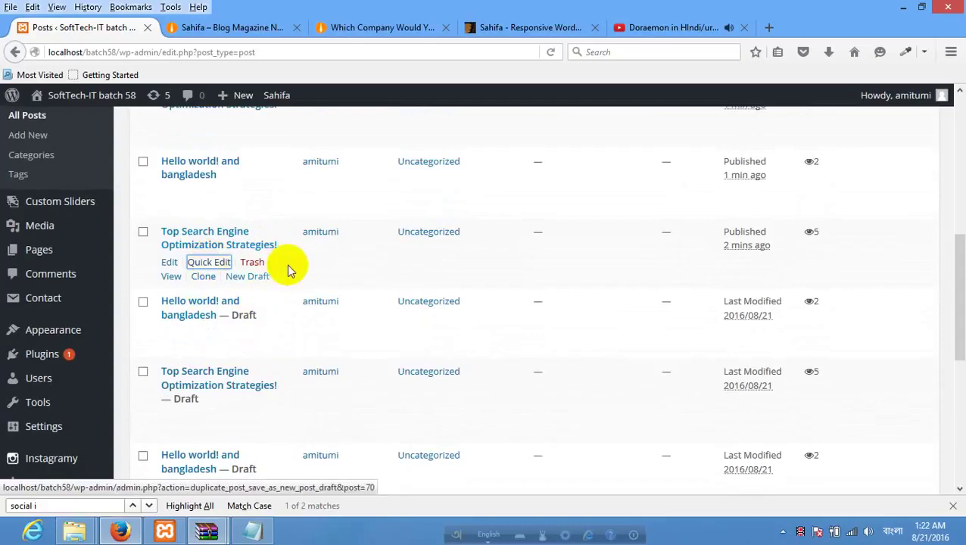
pyautogui.click(212, 337)
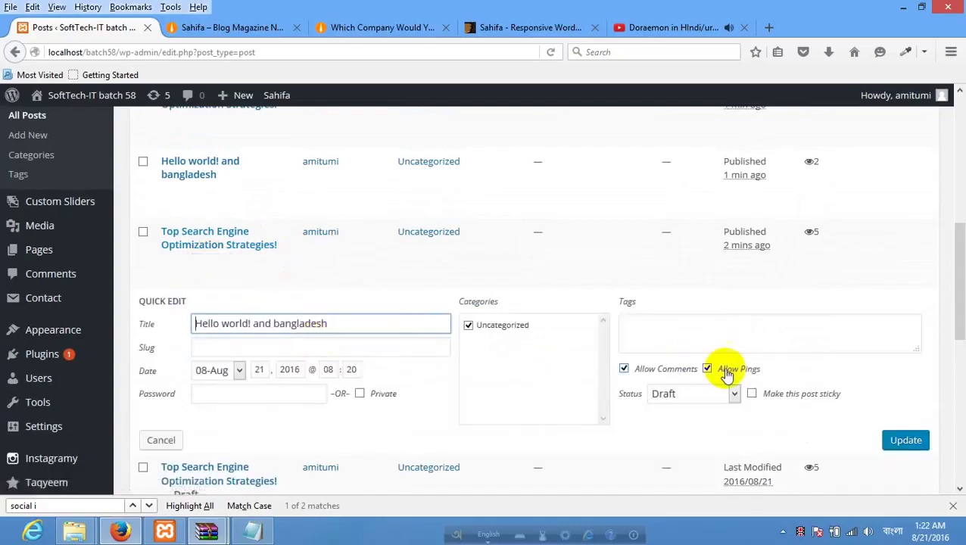
pyautogui.click(701, 395)
pyautogui.click(658, 411)
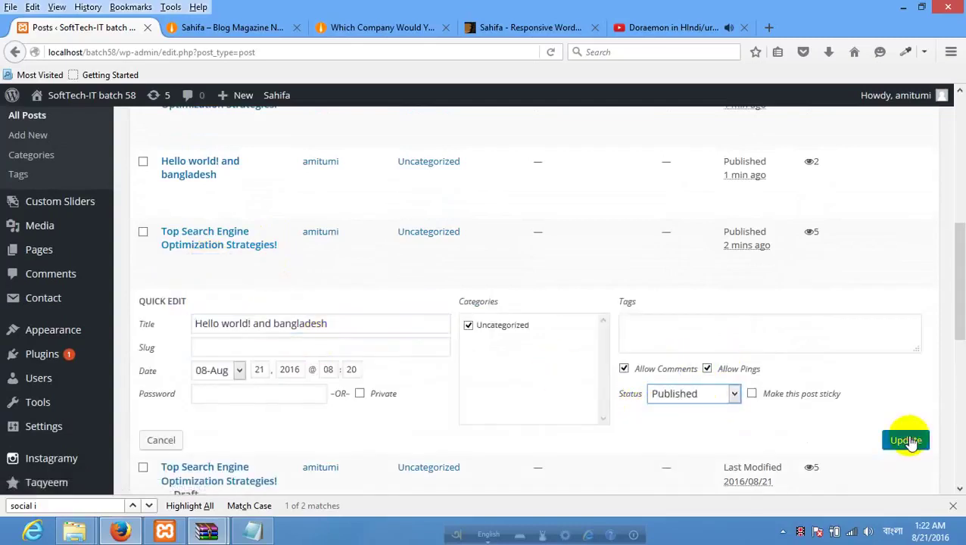
pyautogui.click(906, 441)
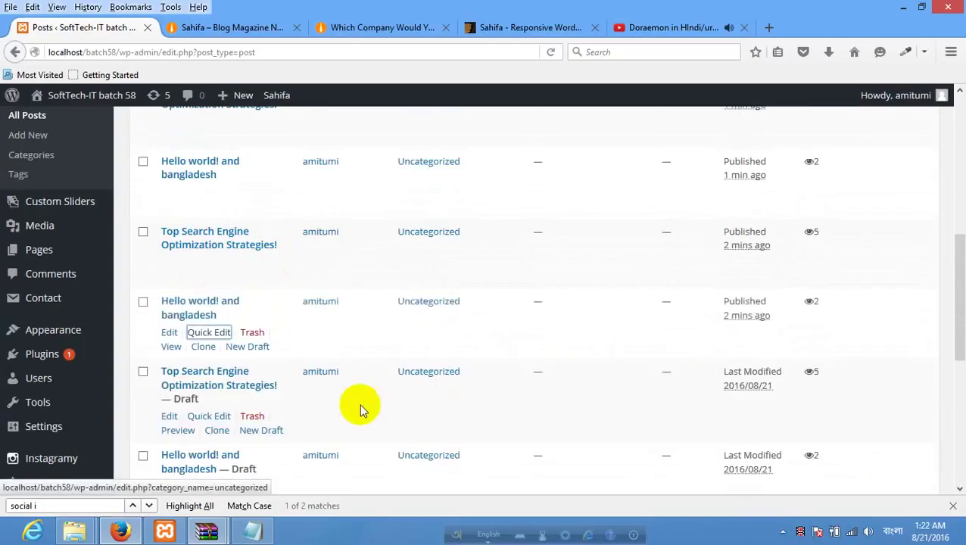
# Set the seventh-row Top Search Engine Optimization Strategies! draft to Published with Quick Edit, update it and check the remaining drafts below.
pyautogui.click(210, 416)
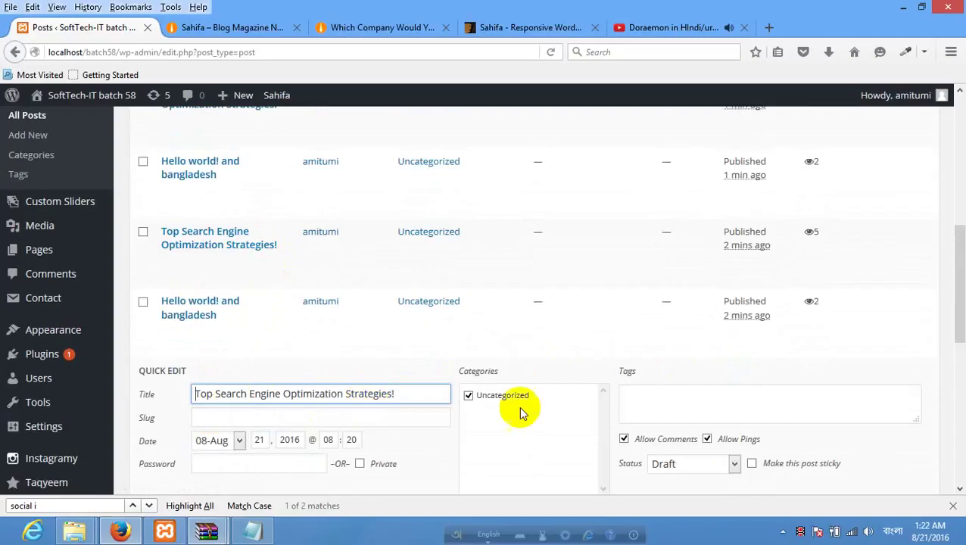
pyautogui.click(674, 463)
pyautogui.click(676, 488)
pyautogui.scroll(-4, 798, 414)
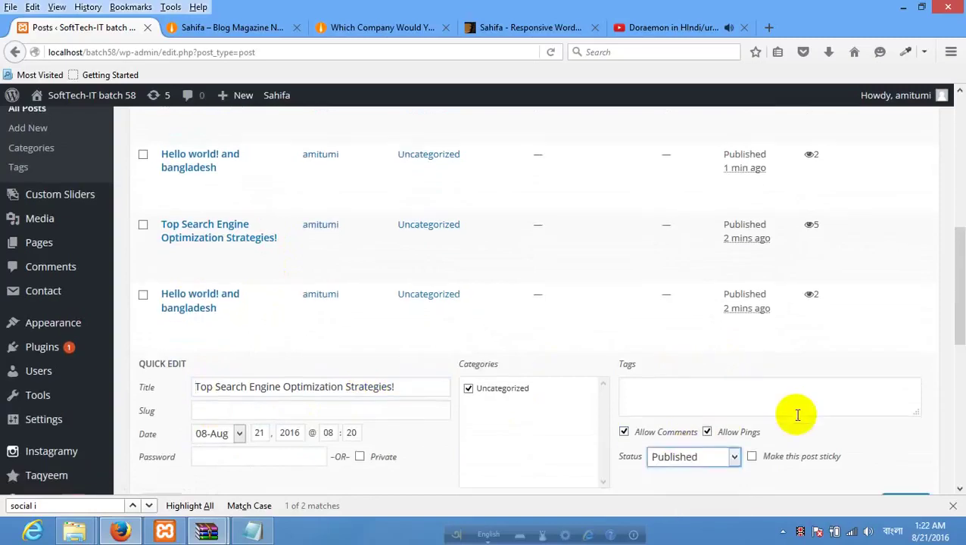
pyautogui.click(905, 352)
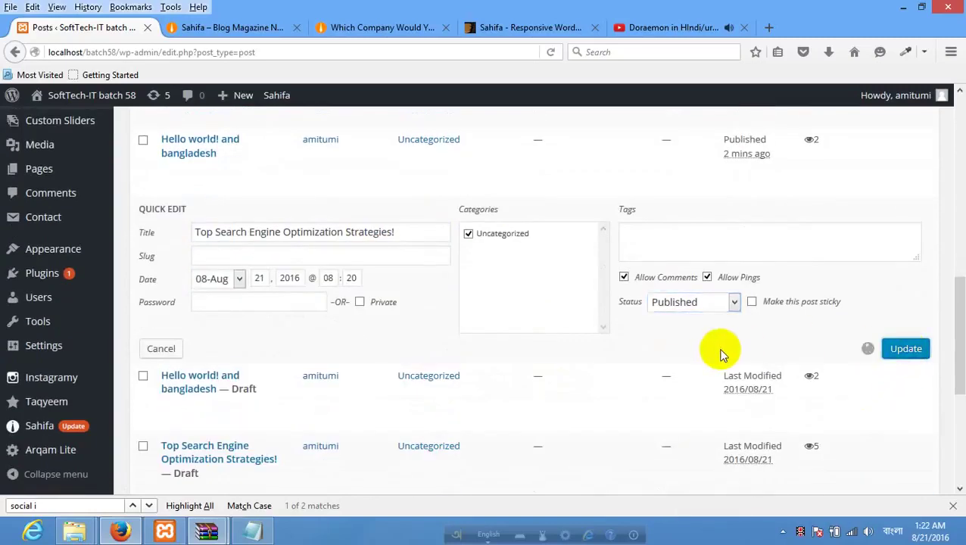
pyautogui.scroll(-4, 410, 302)
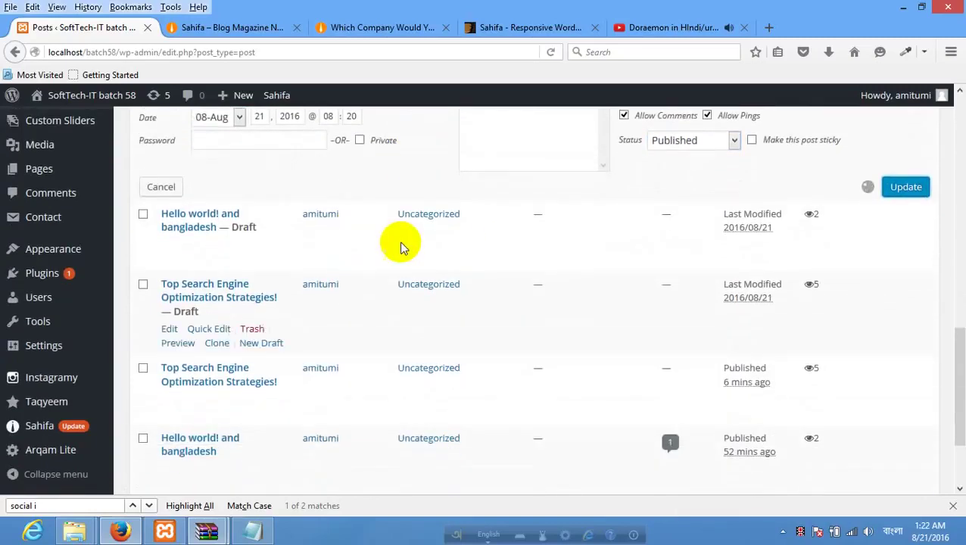
pyautogui.scroll(2, 220, 193)
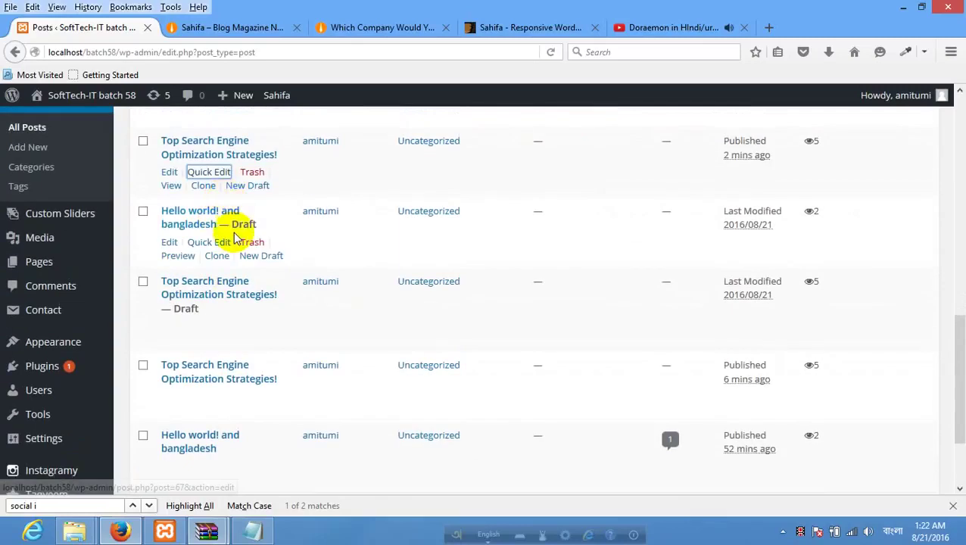
# Publish the remaining Hello world! and bangladesh draft by setting its status to Published in Quick Edit and updating it.
pyautogui.click(217, 243)
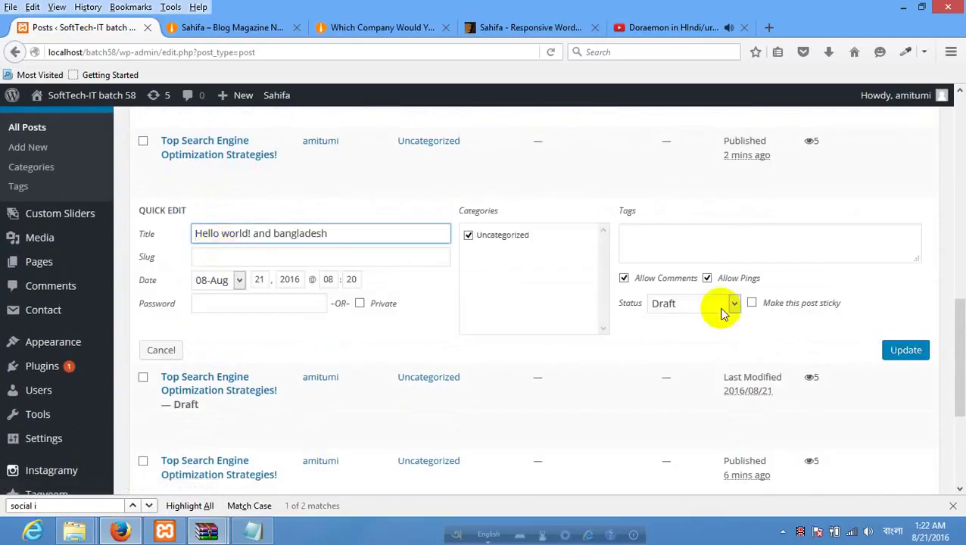
pyautogui.click(698, 309)
pyautogui.click(667, 318)
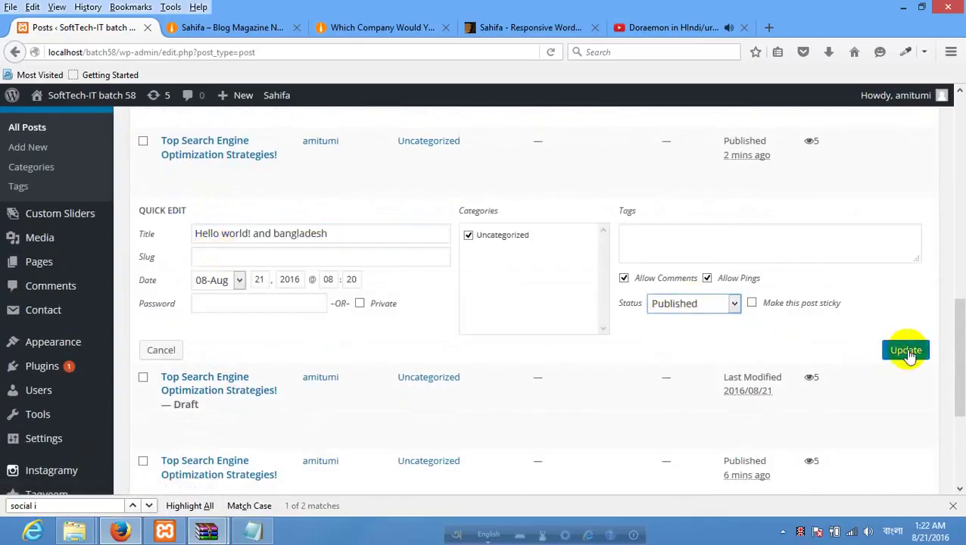
pyautogui.click(906, 350)
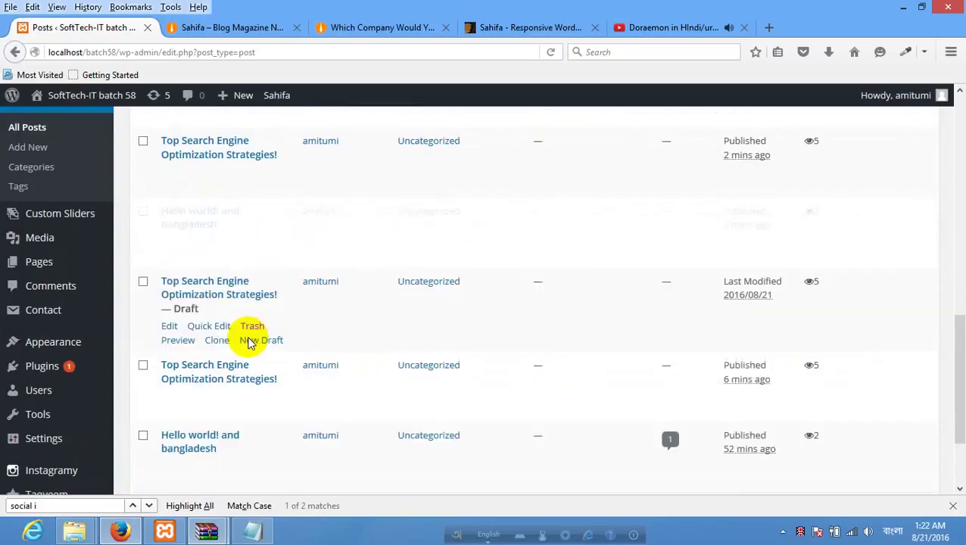
# Publish the last Top Search Engine Optimization Strategies! draft through Quick Edit and check the post list for remaining drafts.
pyautogui.click(219, 327)
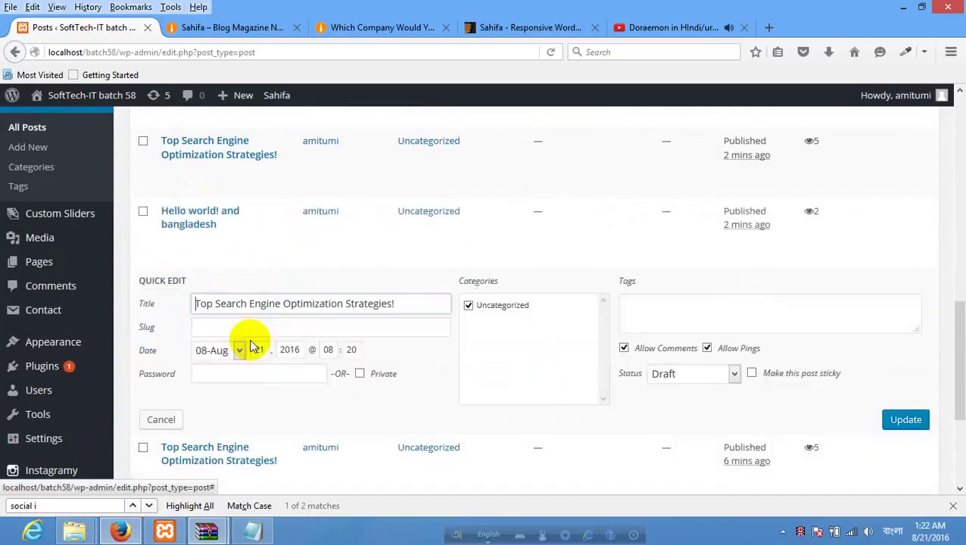
pyautogui.click(715, 372)
pyautogui.click(697, 392)
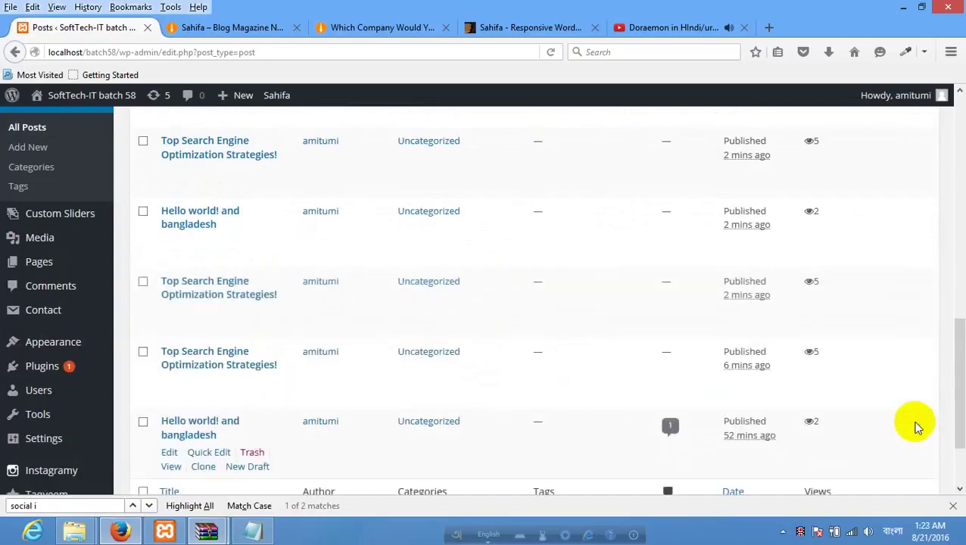
pyautogui.scroll(-3, 383, 390)
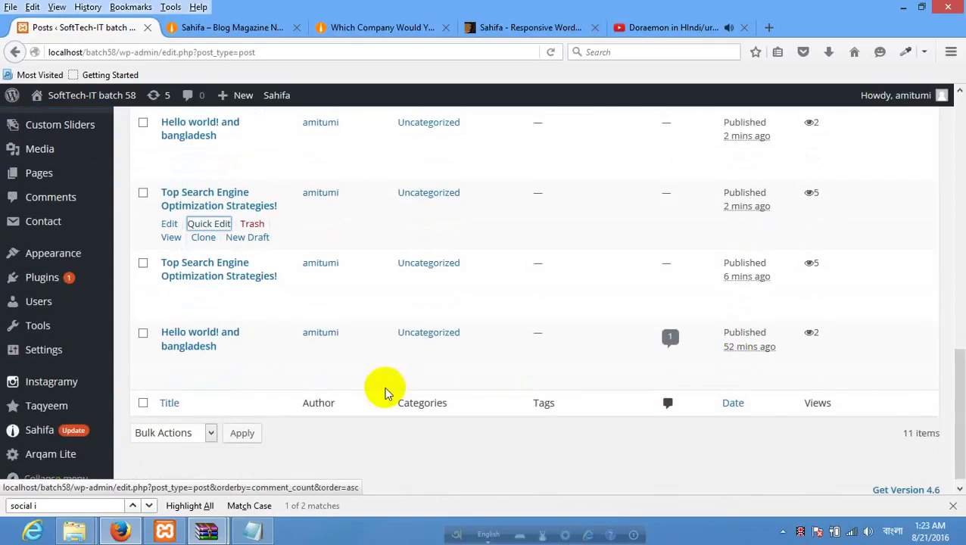
pyautogui.scroll(5, 245, 329)
pyautogui.scroll(5, 244, 329)
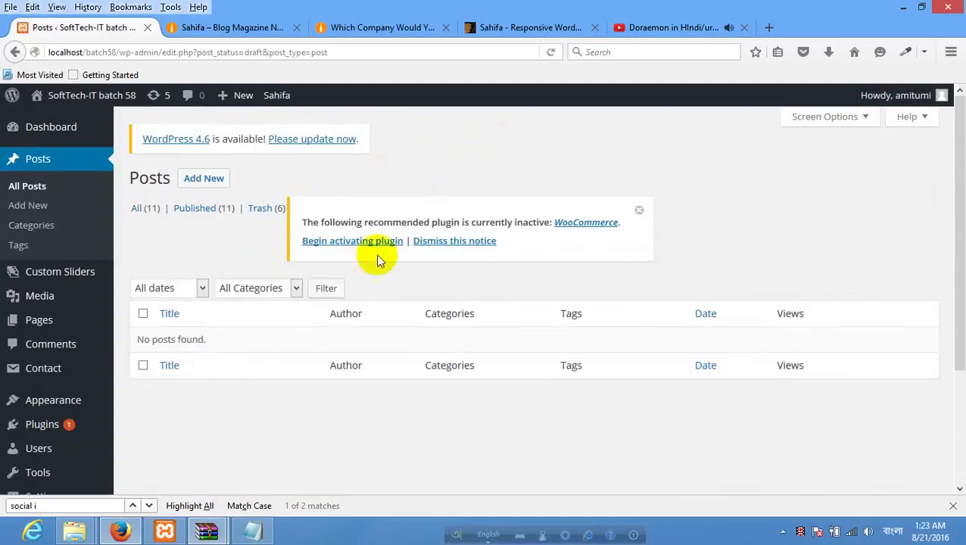
pyautogui.click(242, 27)
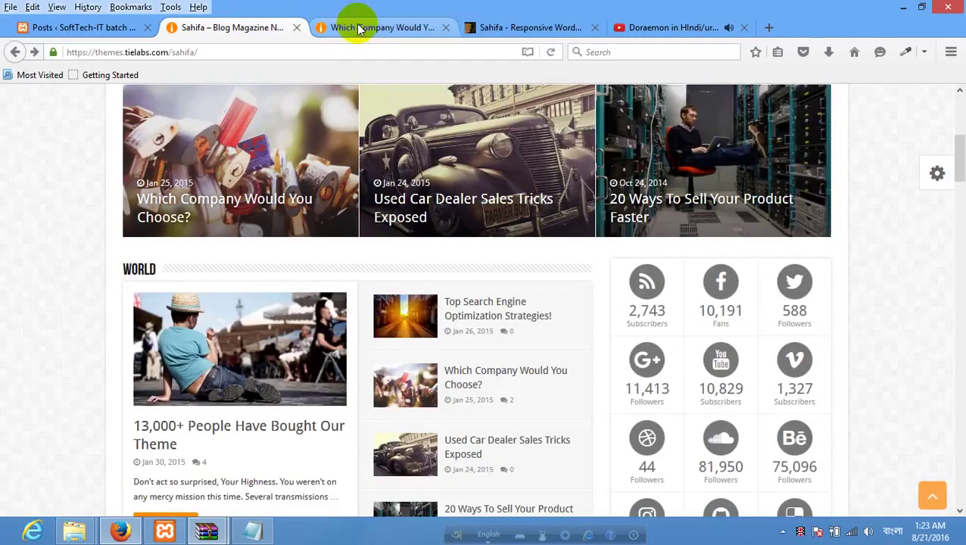
pyautogui.click(361, 27)
pyautogui.click(208, 31)
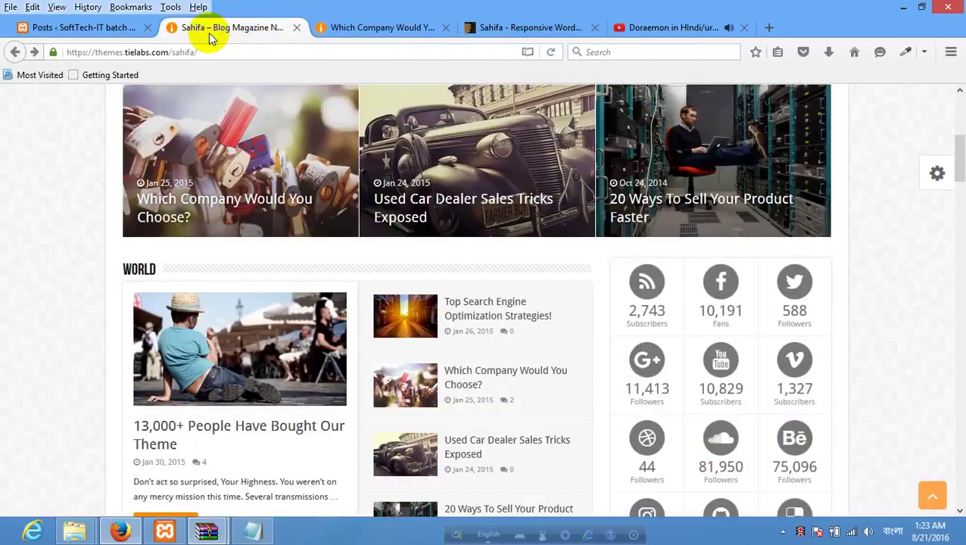
pyautogui.click(81, 27)
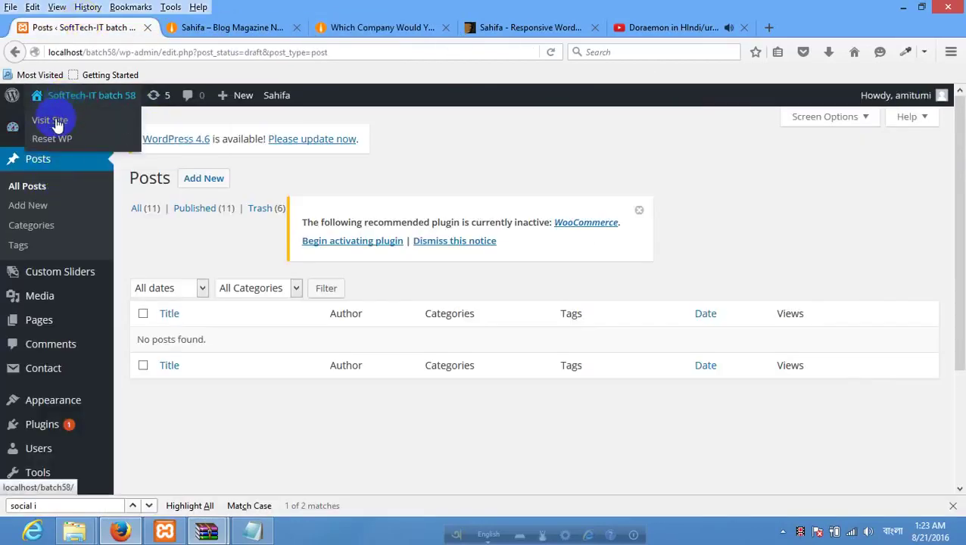
# Open the SoftTech-IT batch 58 site's front end in a new browser tab and switch to it.
pyautogui.rightClick(75, 124)
pyautogui.press('Escape')
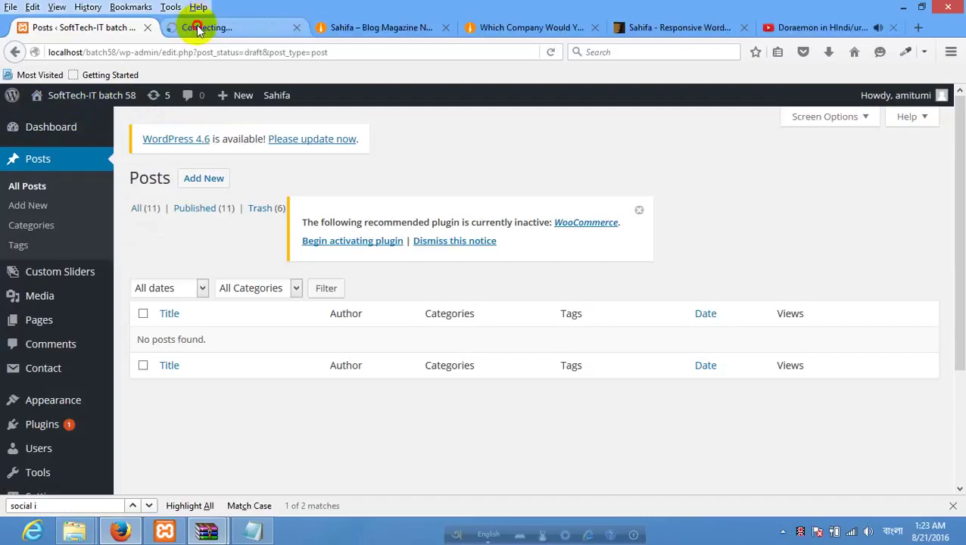
pyautogui.click(198, 28)
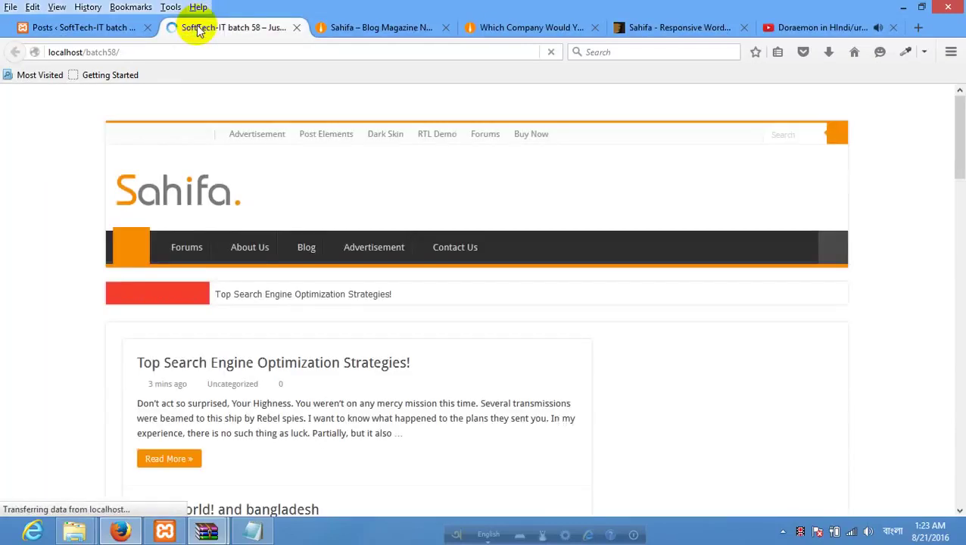
# Examine the site's home page from header to footer to see how the published posts are listed.
pyautogui.scroll(-3, 411, 233)
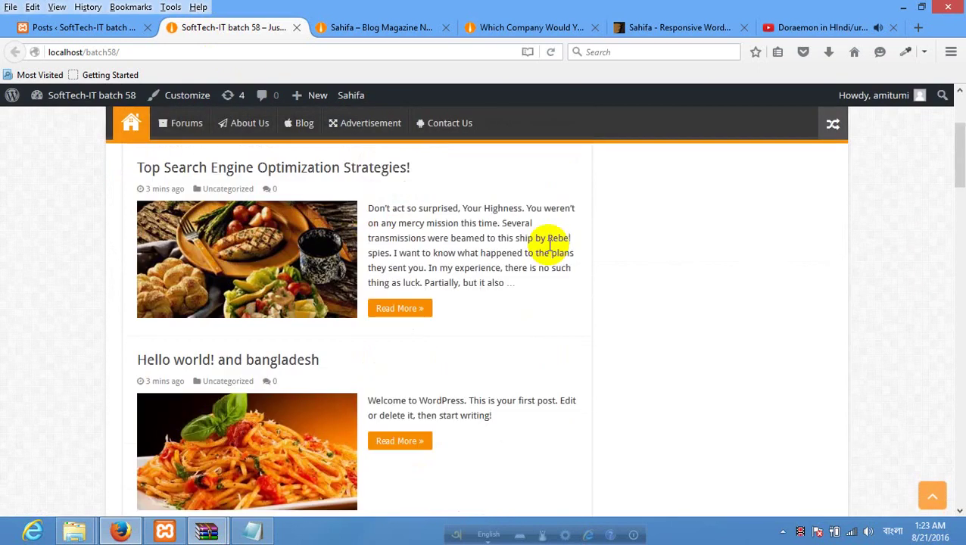
pyautogui.scroll(3, 550, 249)
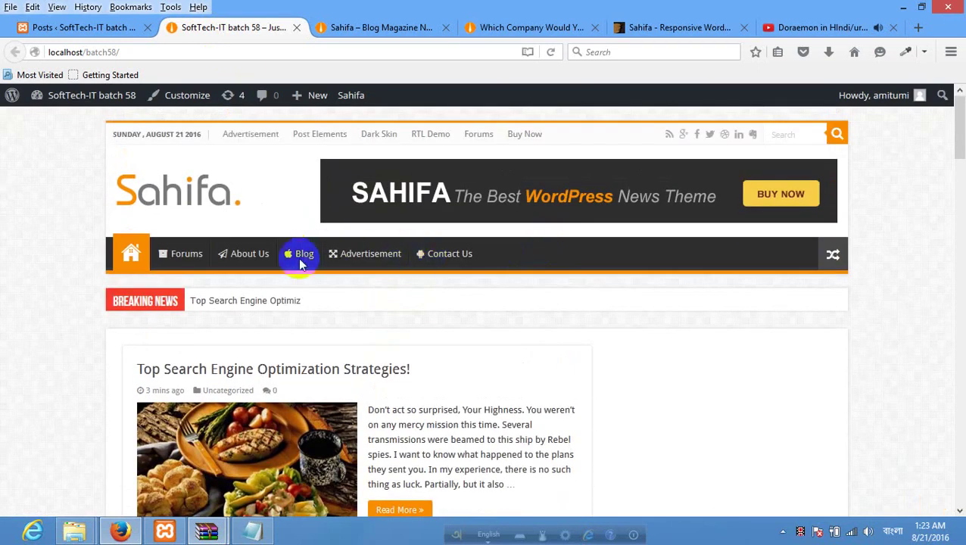
pyautogui.scroll(-5, 288, 265)
pyautogui.scroll(-10, 276, 305)
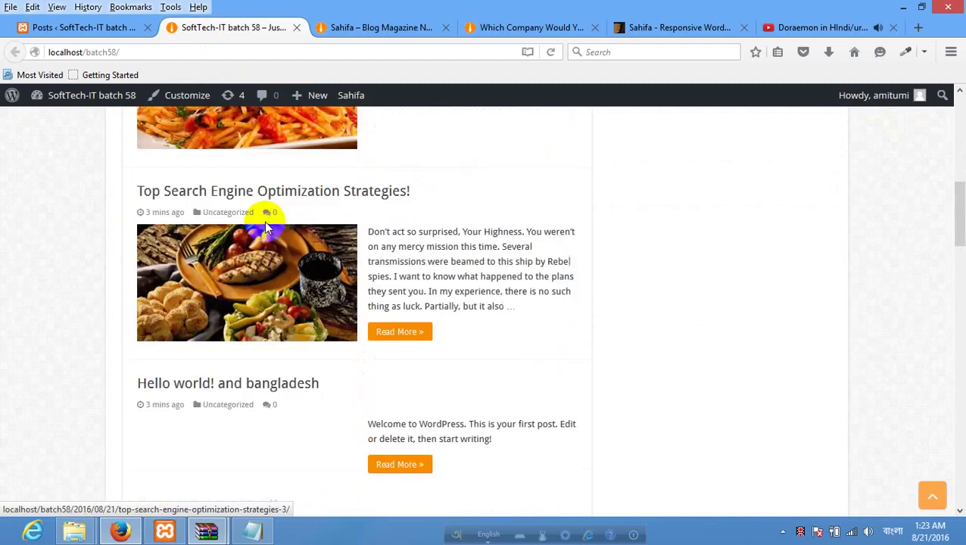
pyautogui.scroll(-10, 345, 272)
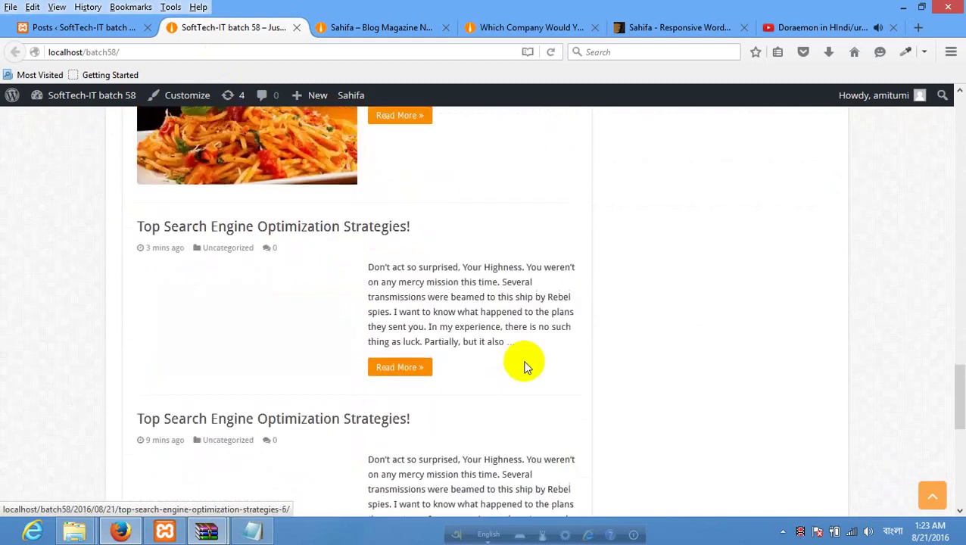
pyautogui.scroll(10, 431, 477)
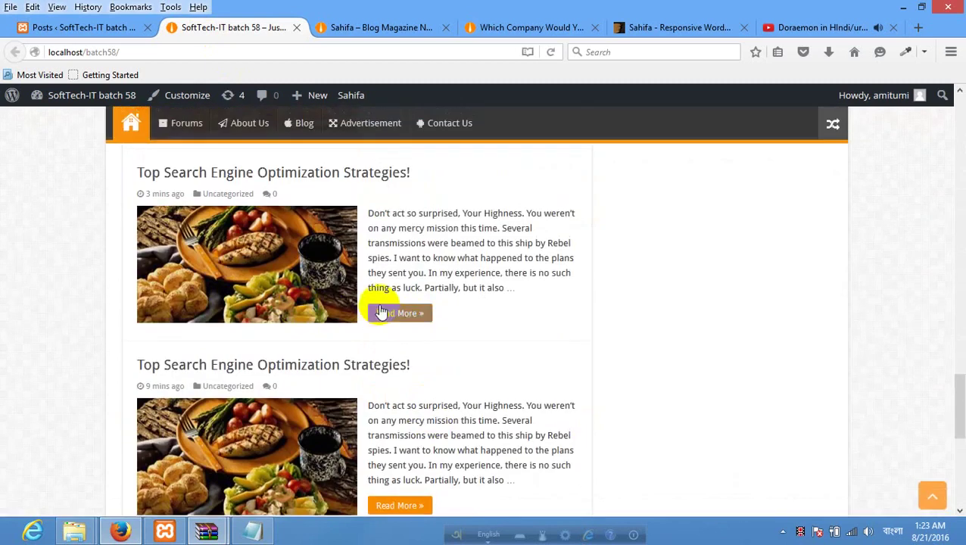
pyautogui.scroll(-8, 379, 310)
pyautogui.scroll(3, 281, 228)
pyautogui.scroll(15, 220, 203)
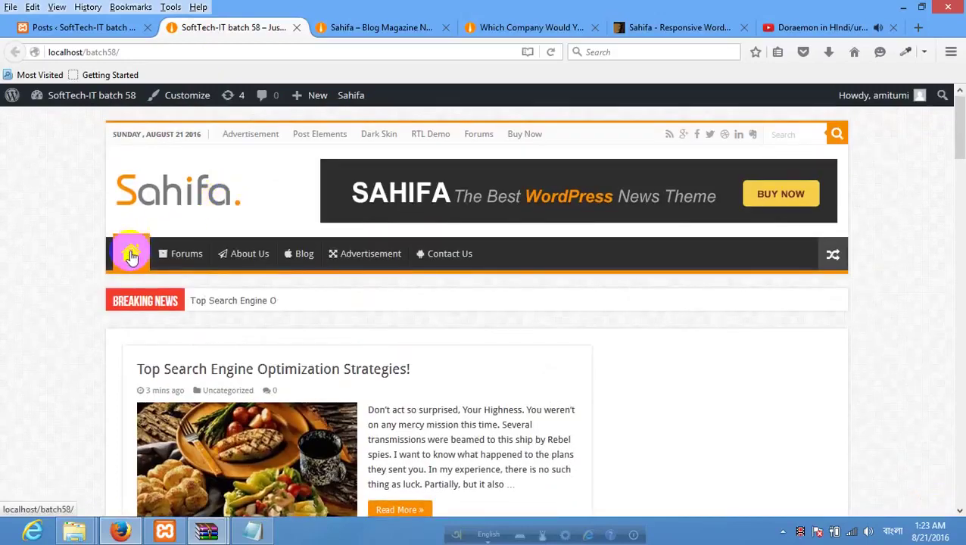
pyautogui.click(308, 253)
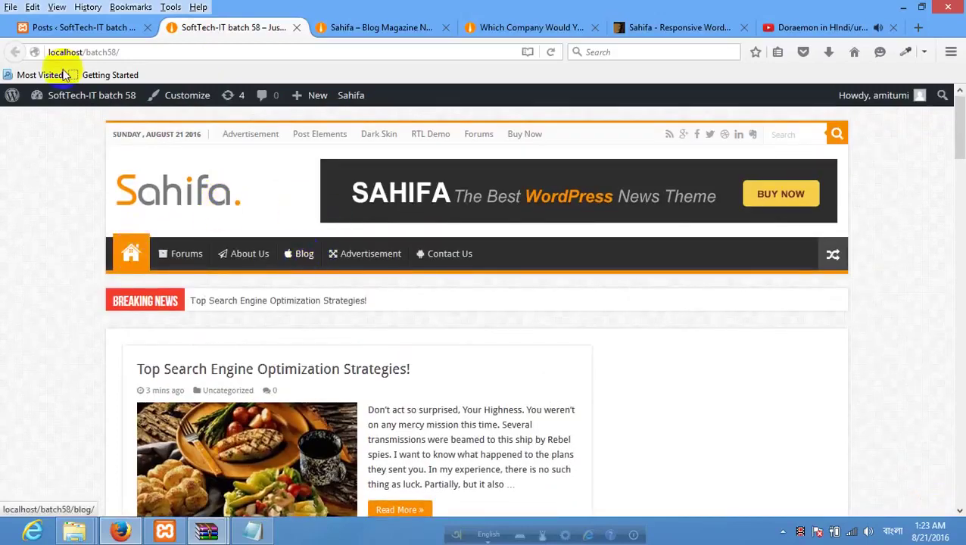
# In the WordPress Reading settings, make the front page display a static page and choose Home as the front page.
pyautogui.click(80, 27)
pyautogui.scroll(-3, 45, 318)
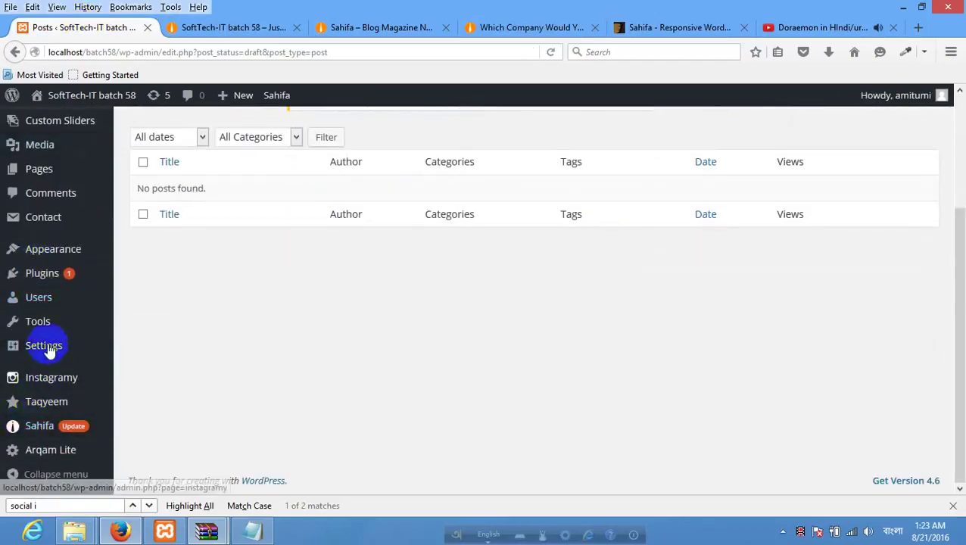
pyautogui.moveTo(68, 348)
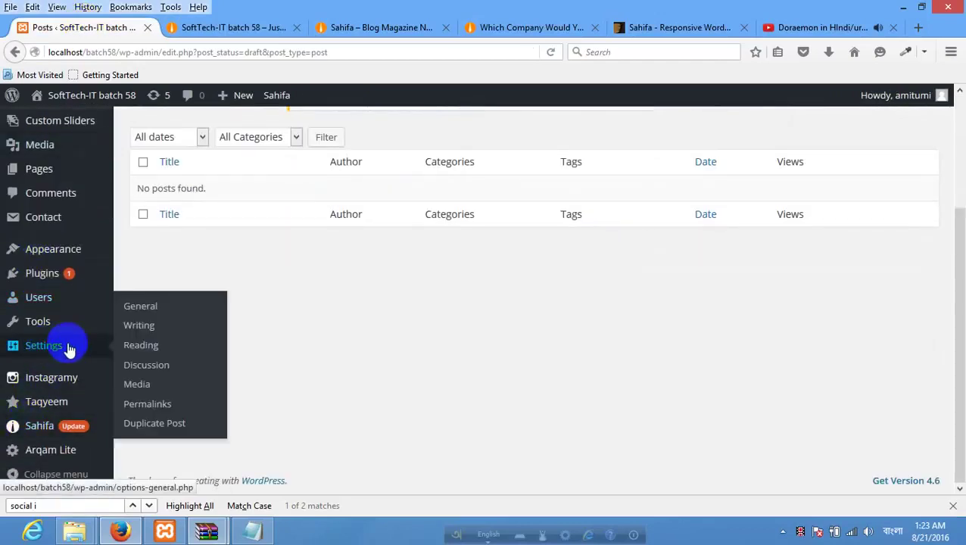
pyautogui.click(155, 348)
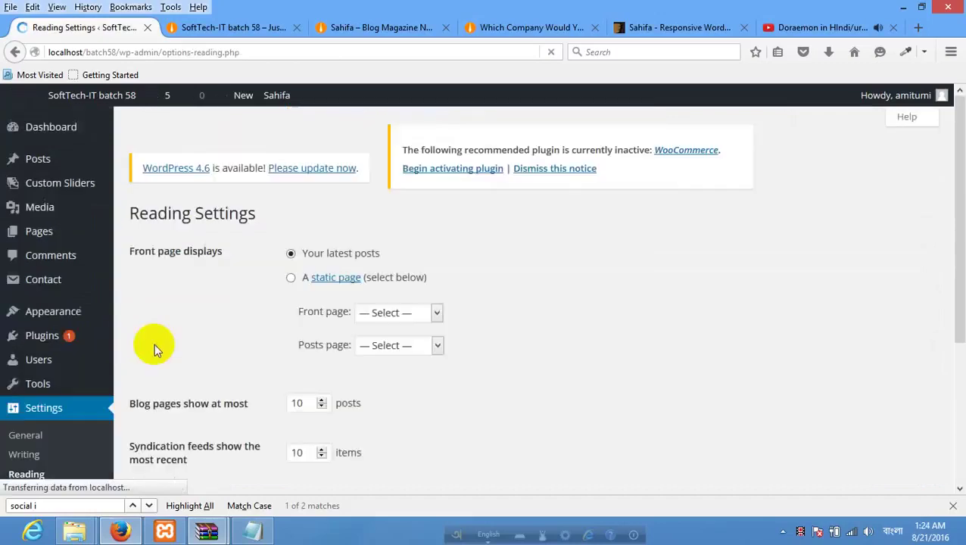
pyautogui.click(291, 323)
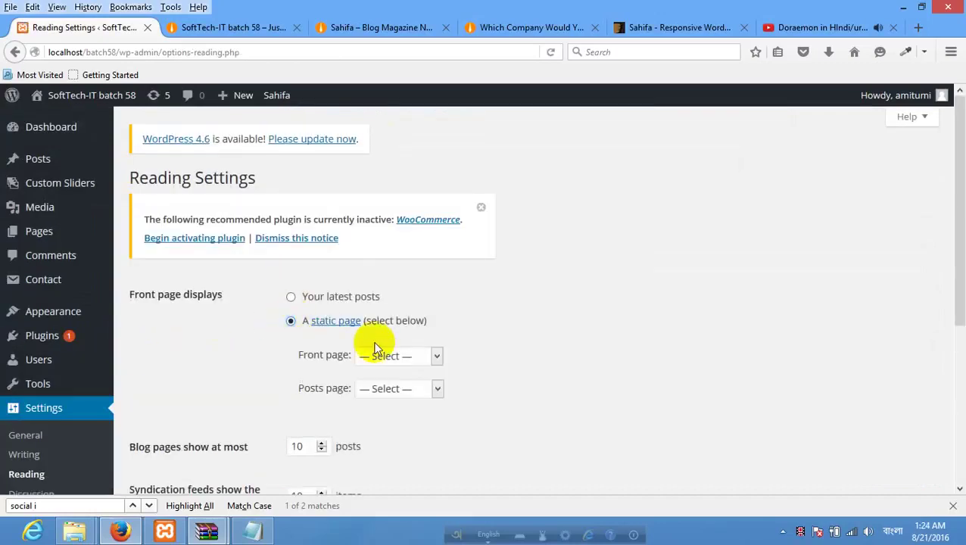
pyautogui.click(389, 356)
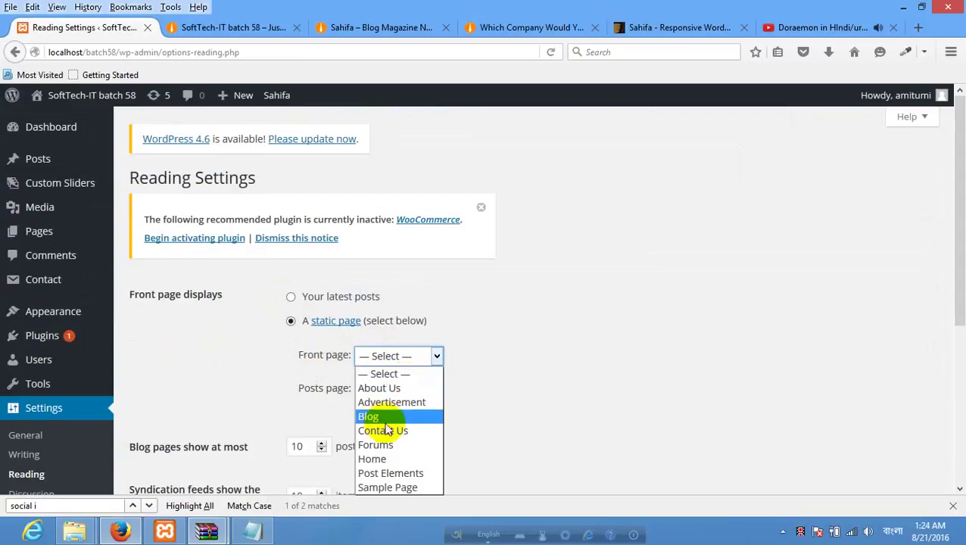
pyautogui.click(393, 460)
# Assign Blog as the posts page in the Reading settings and save the changes.
pyautogui.click(403, 388)
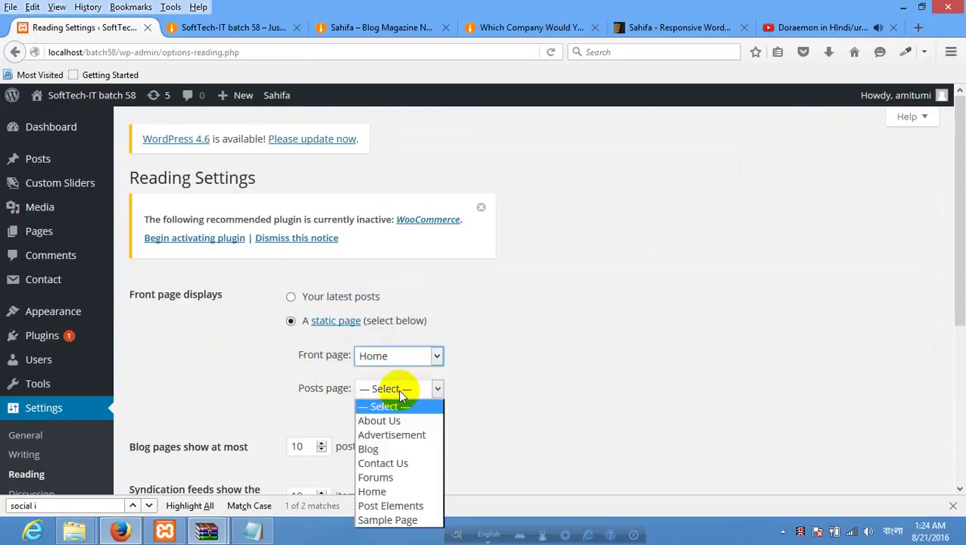
pyautogui.click(383, 454)
pyautogui.scroll(-4, 442, 420)
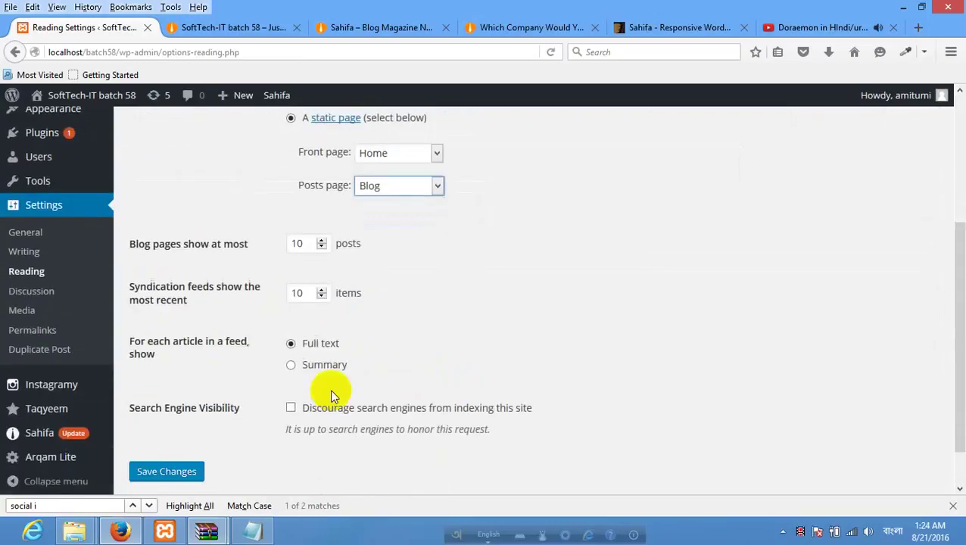
pyautogui.press('Return')
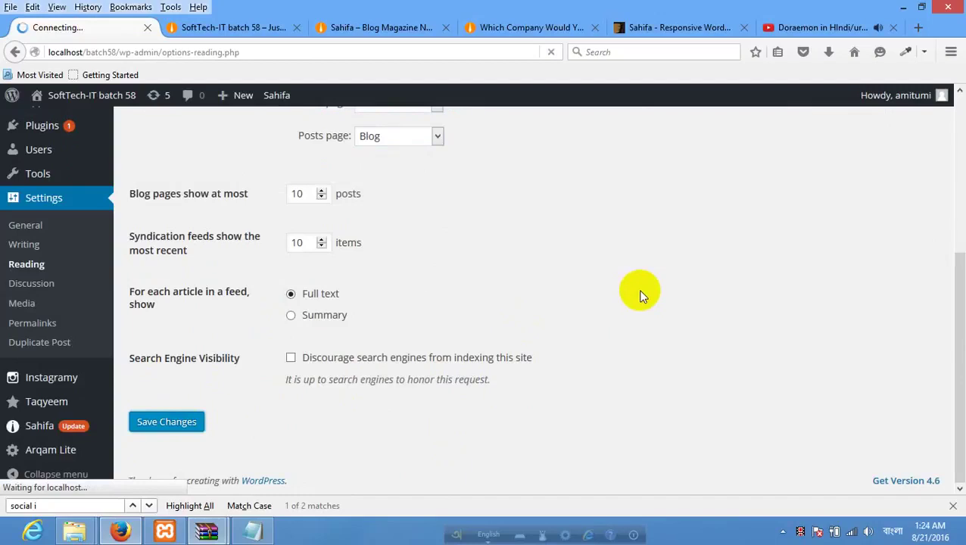
# Reload the site's home page in its browser tab and check the new static front page.
pyautogui.click(246, 27)
pyautogui.rightClick(4, 207)
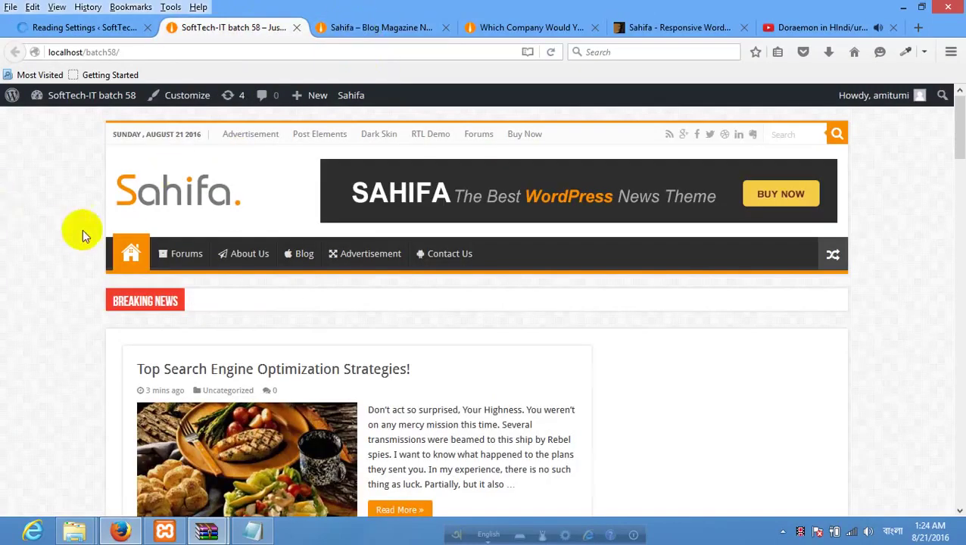
pyautogui.click(88, 221)
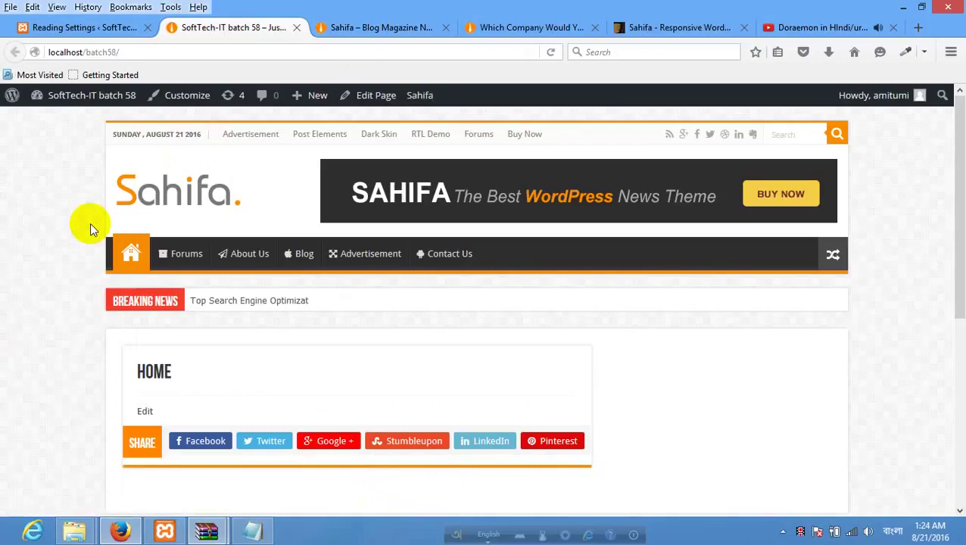
pyautogui.scroll(-4, 507, 434)
pyautogui.scroll(4, 222, 270)
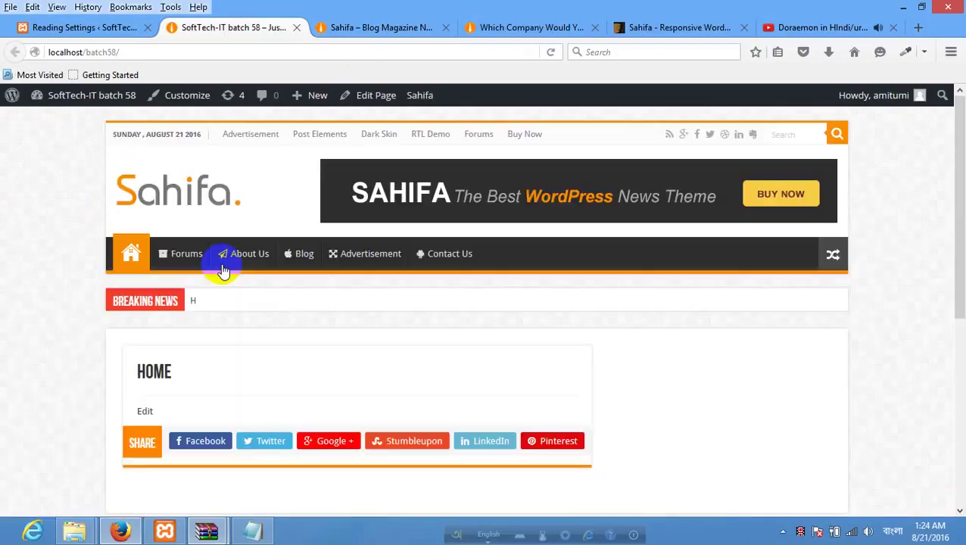
# Open the site's Blog page and look through its list of posts.
pyautogui.click(305, 257)
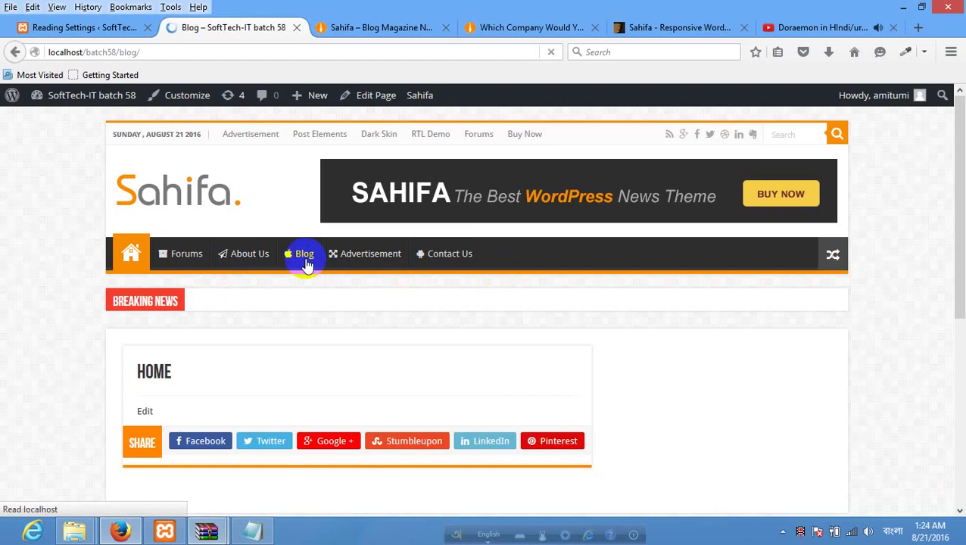
pyautogui.scroll(-8, 385, 266)
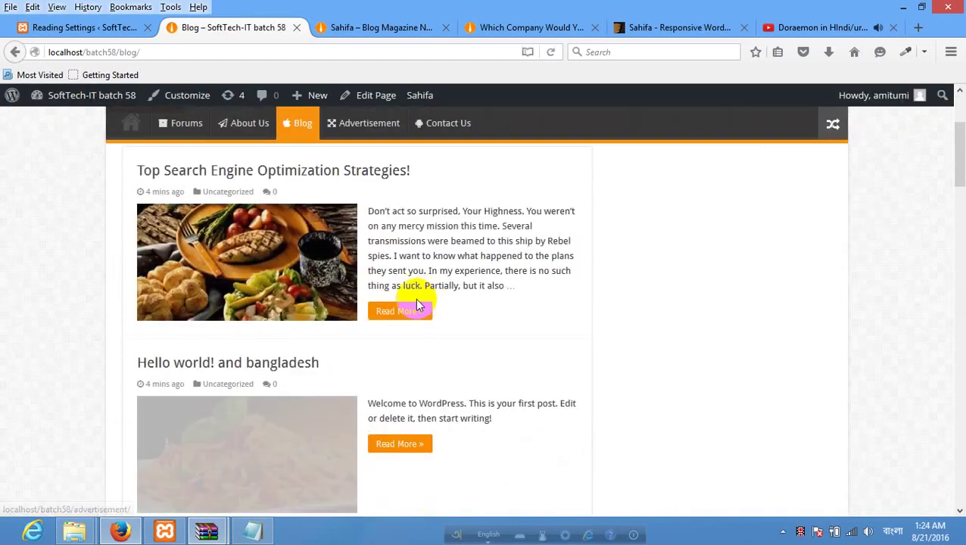
pyautogui.scroll(5, 513, 275)
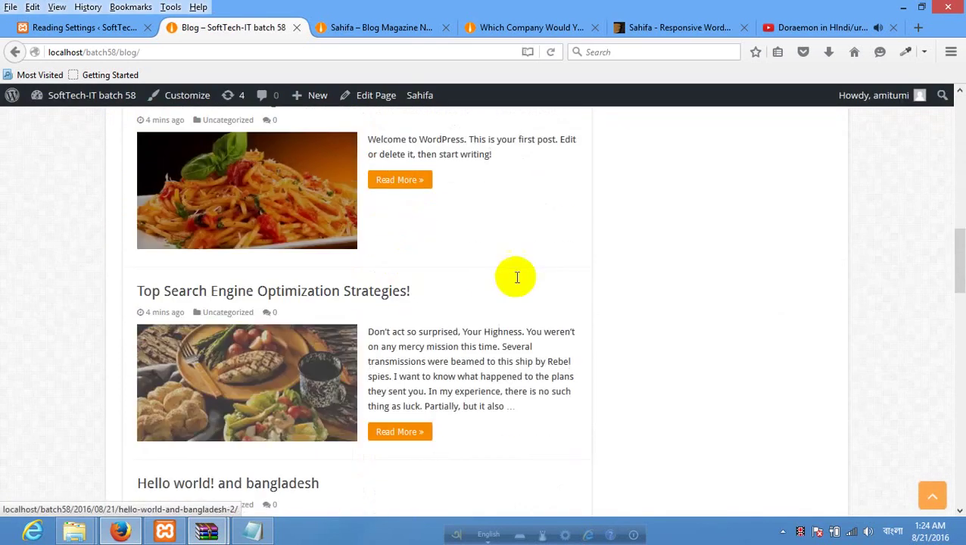
pyautogui.scroll(3, 681, 250)
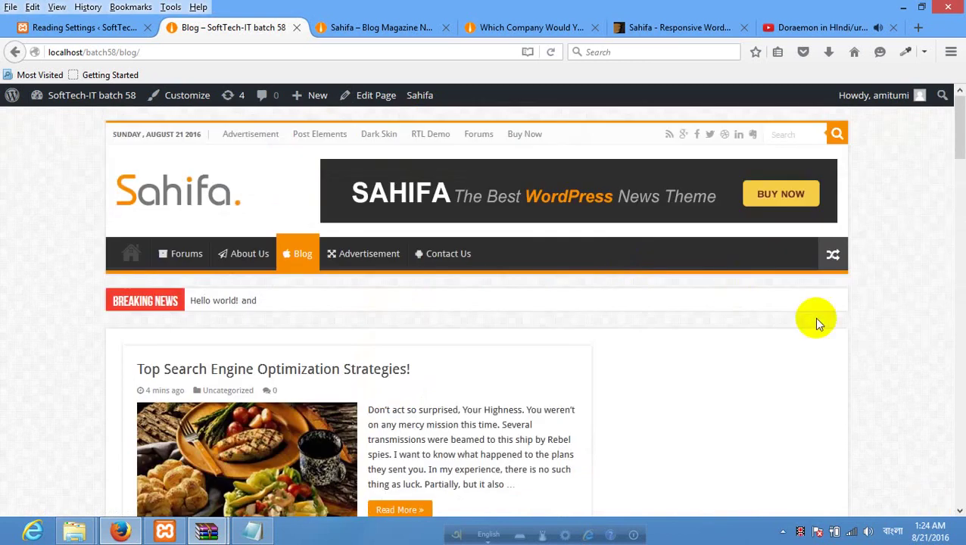
pyautogui.scroll(-10, 873, 371)
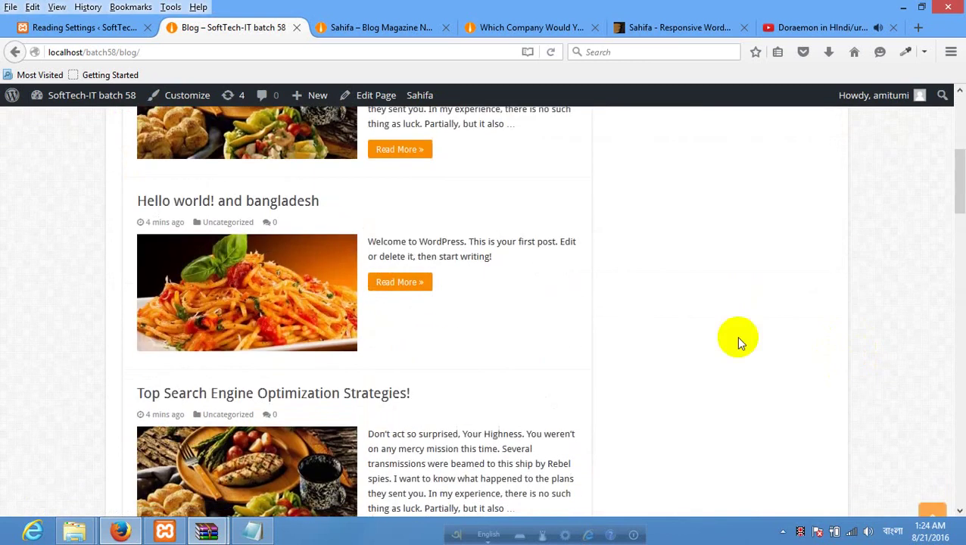
# Open the Sahifa Theme Settings from the WordPress admin in a new browser tab.
pyautogui.scroll(8, 737, 339)
pyautogui.scroll(4, 157, 171)
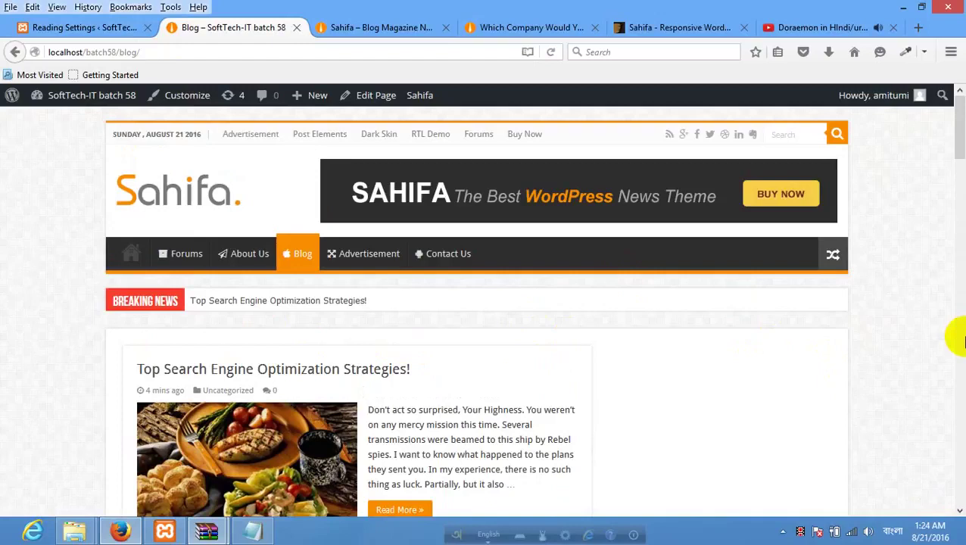
pyautogui.click(96, 26)
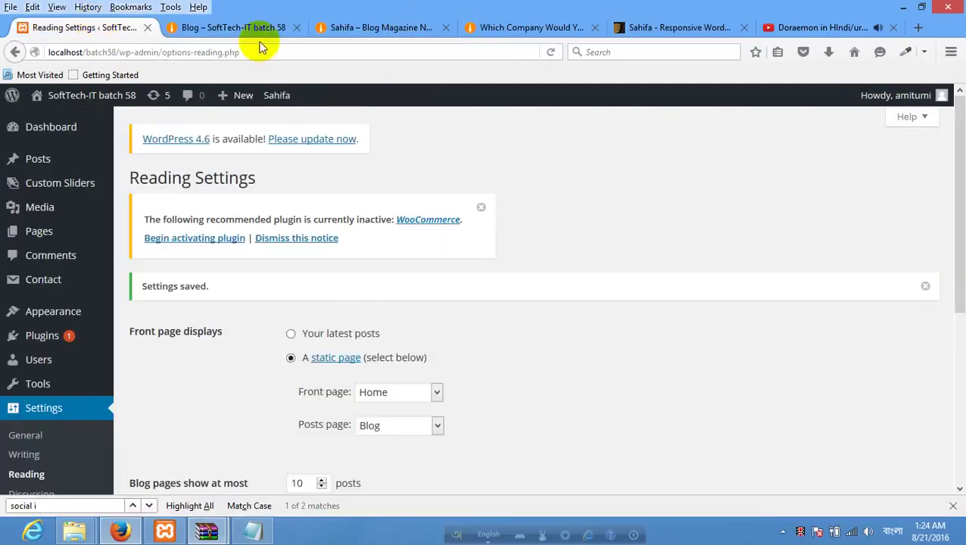
pyautogui.scroll(-5, 62, 280)
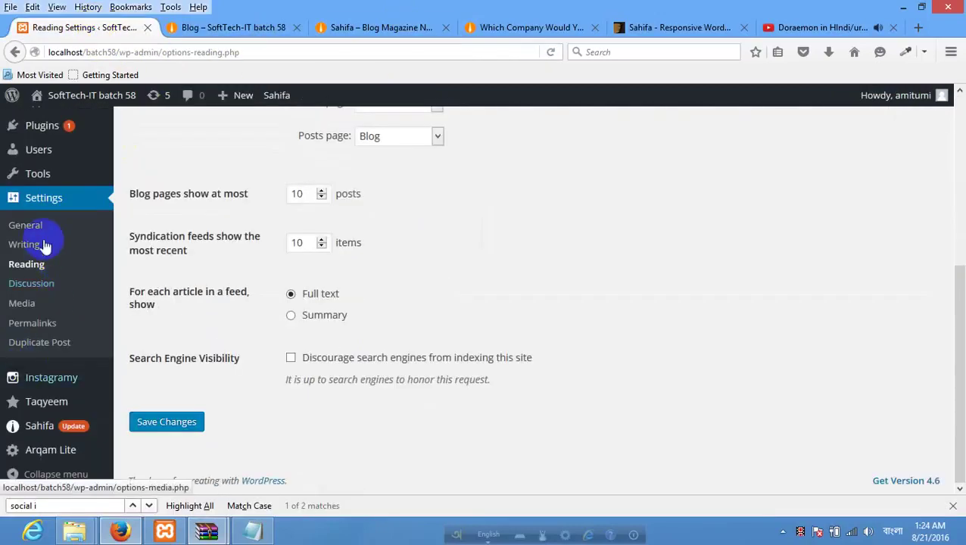
pyautogui.moveTo(35, 428)
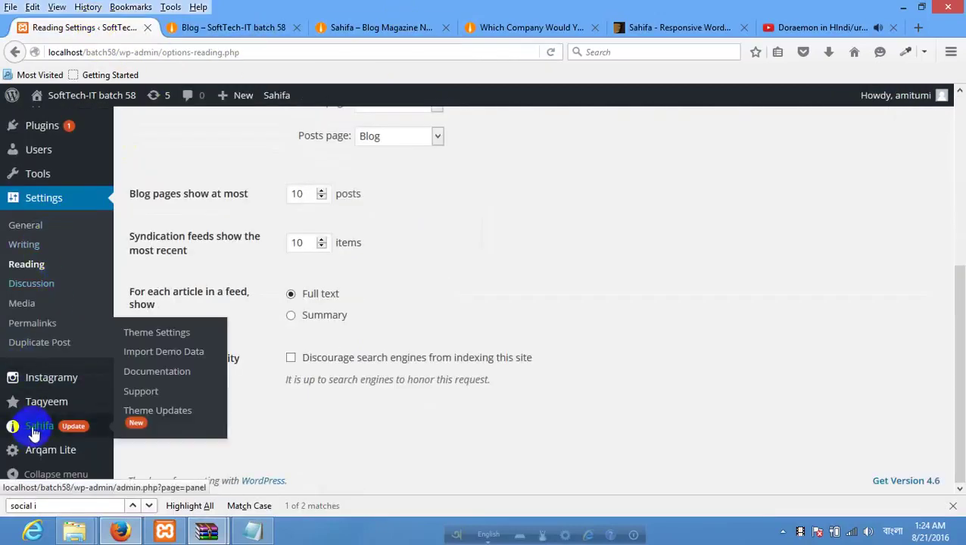
pyautogui.rightClick(168, 337)
pyautogui.rightClick(31, 426)
pyautogui.click(96, 285)
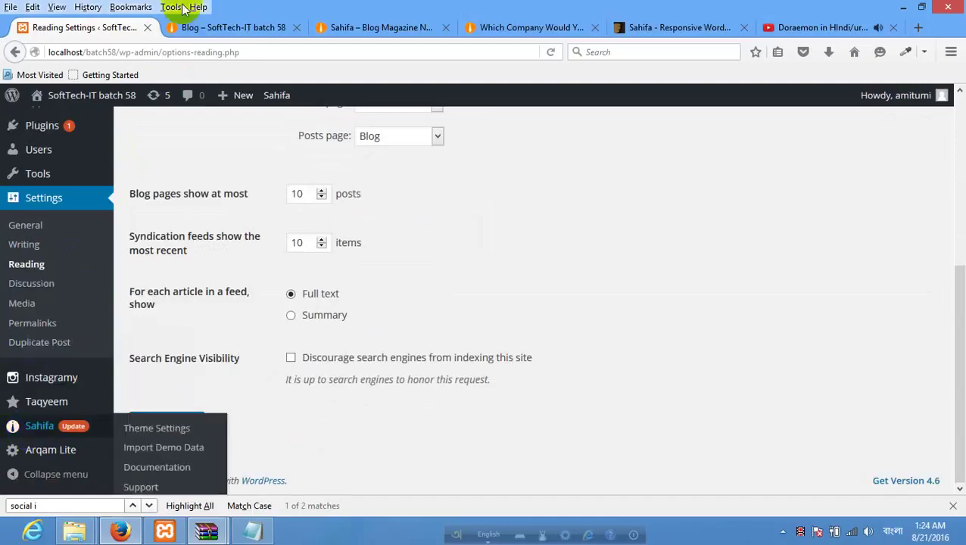
pyautogui.click(205, 30)
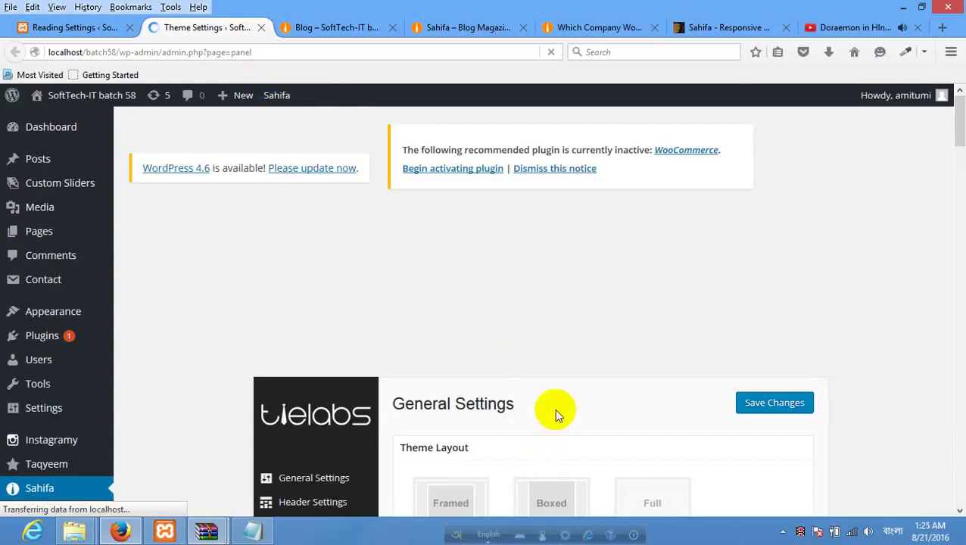
# Dismiss the Howdy licence notice shown above the General Settings of the Sahifa theme.
pyautogui.scroll(-5, 554, 408)
pyautogui.click(295, 251)
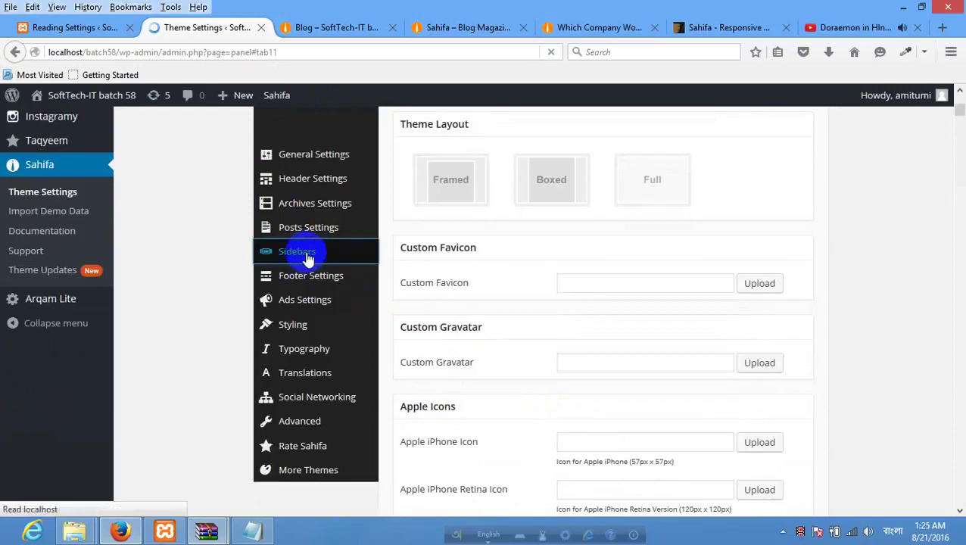
pyautogui.click(313, 52)
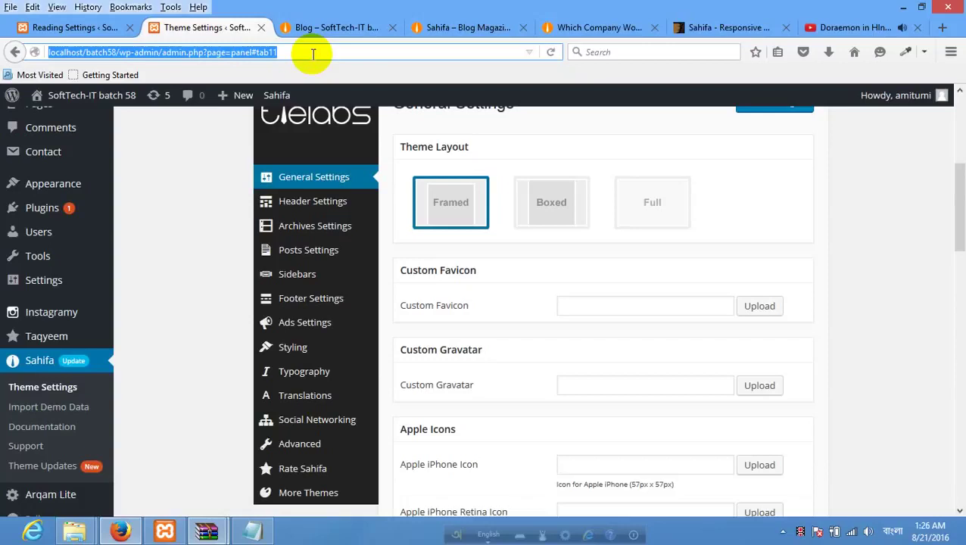
pyautogui.scroll(5, 324, 216)
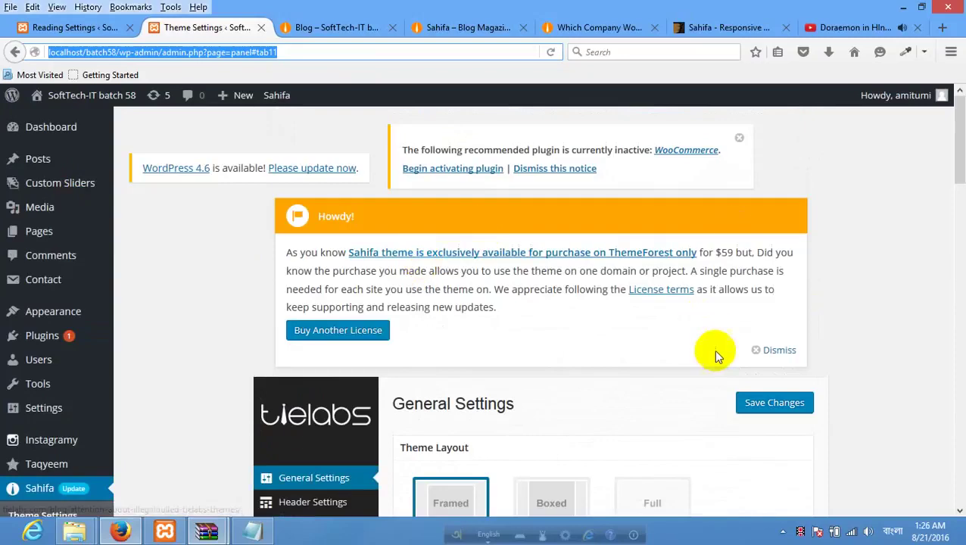
pyautogui.click(779, 350)
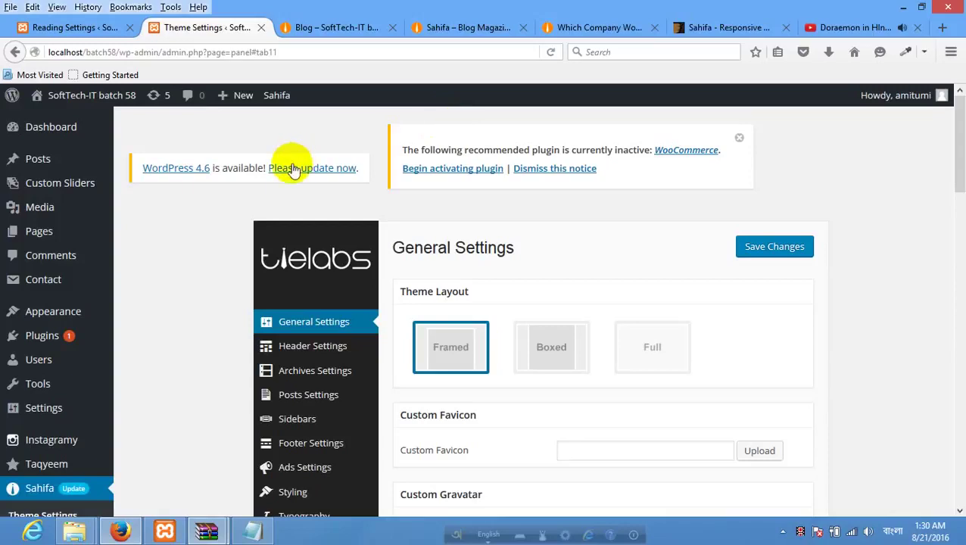
# Look through the theme's General Settings, from the theme layout down to the header and footer code fields.
pyautogui.scroll(-15, 291, 193)
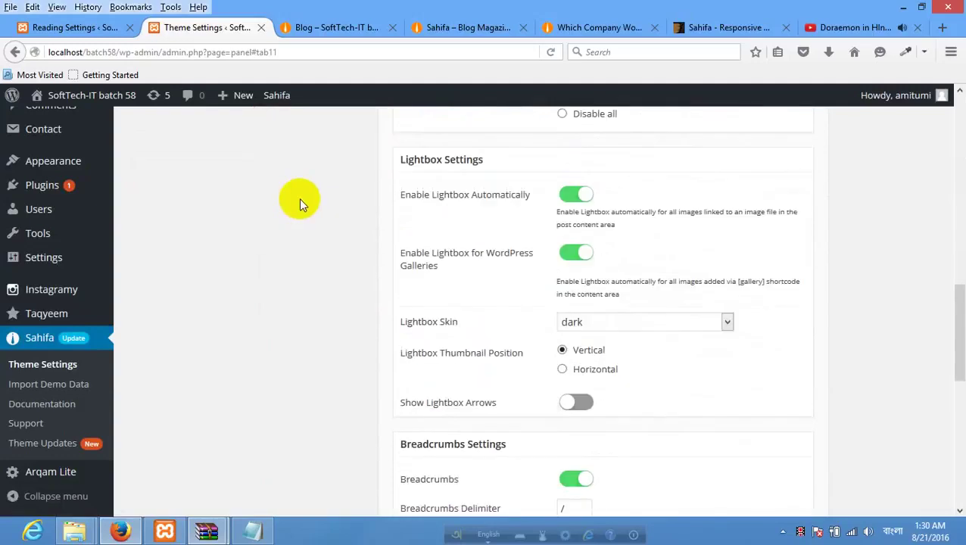
pyautogui.scroll(-5, 301, 199)
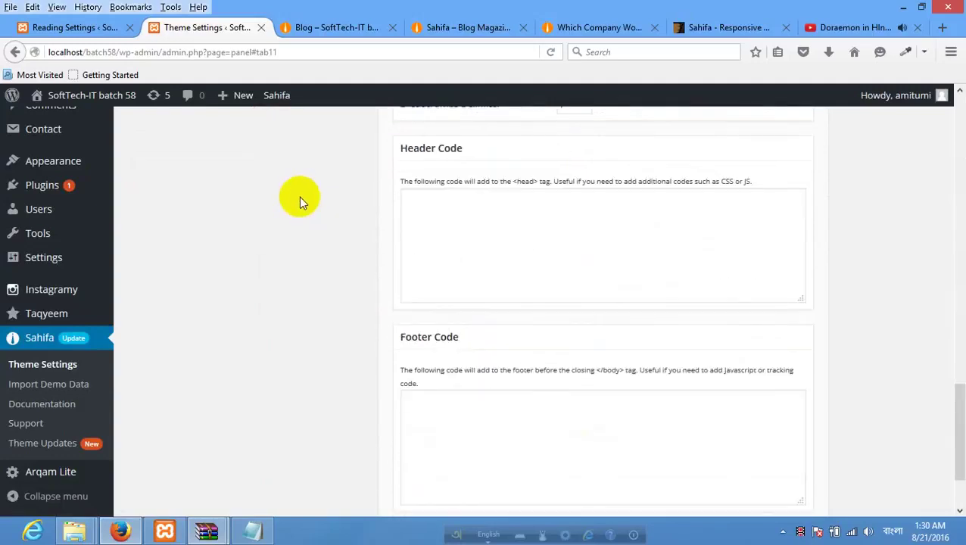
pyautogui.scroll(10, 301, 199)
pyautogui.scroll(10, 298, 196)
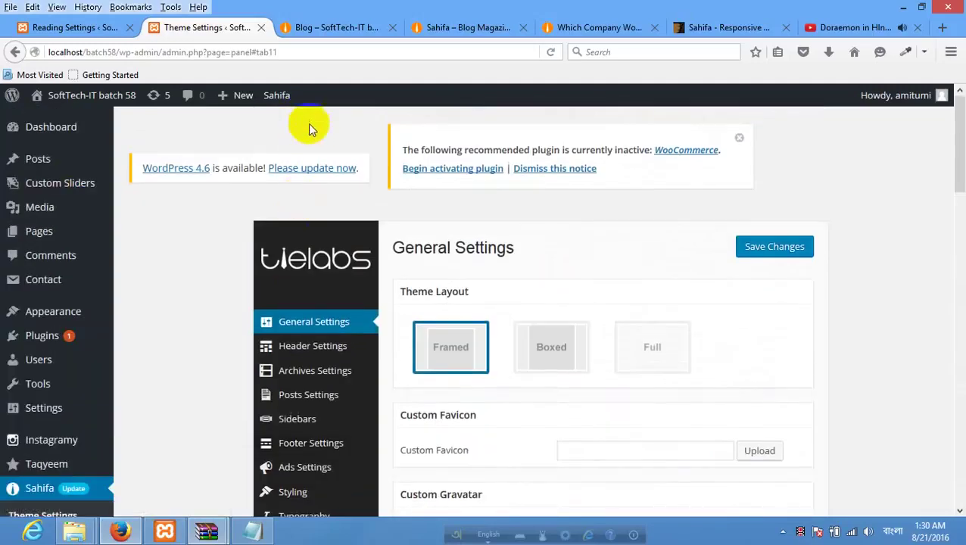
pyautogui.click(307, 57)
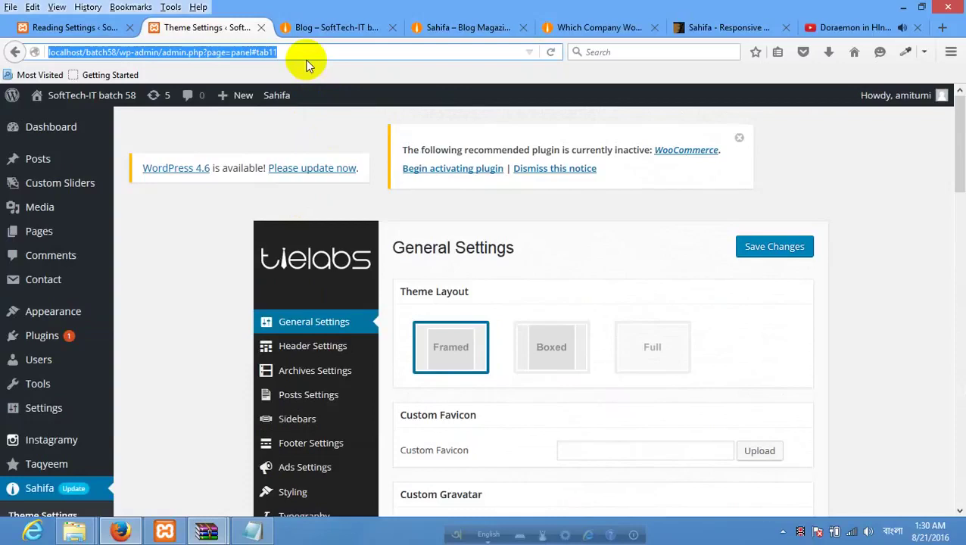
pyautogui.click(321, 54)
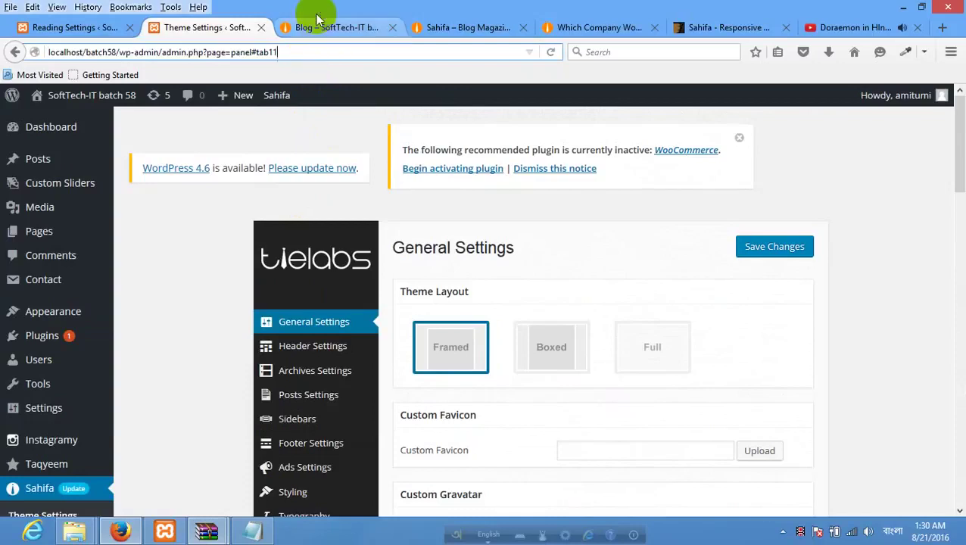
# Review the Reading settings and examine the site's Blog page, including its post list, pagination and footer widgets.
pyautogui.click(333, 27)
pyautogui.click(288, 258)
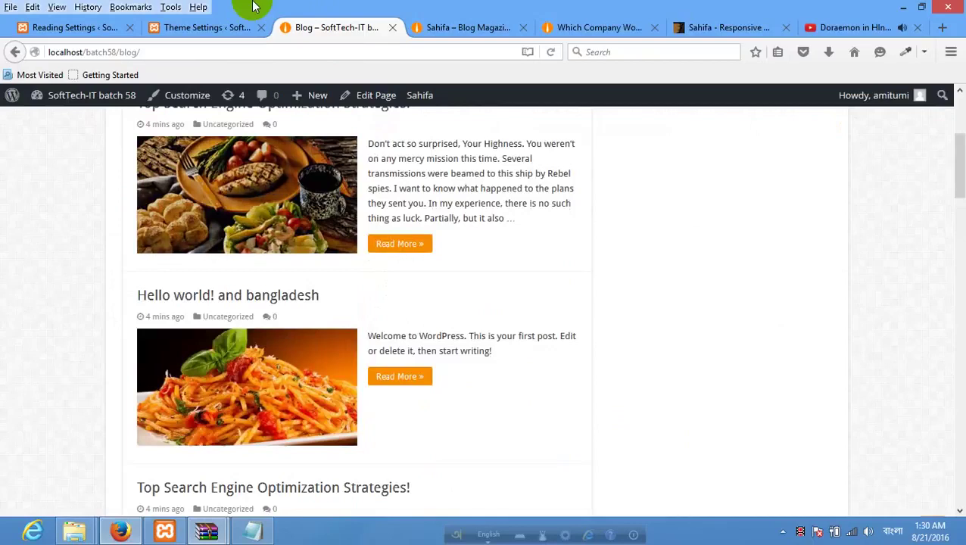
pyautogui.click(221, 27)
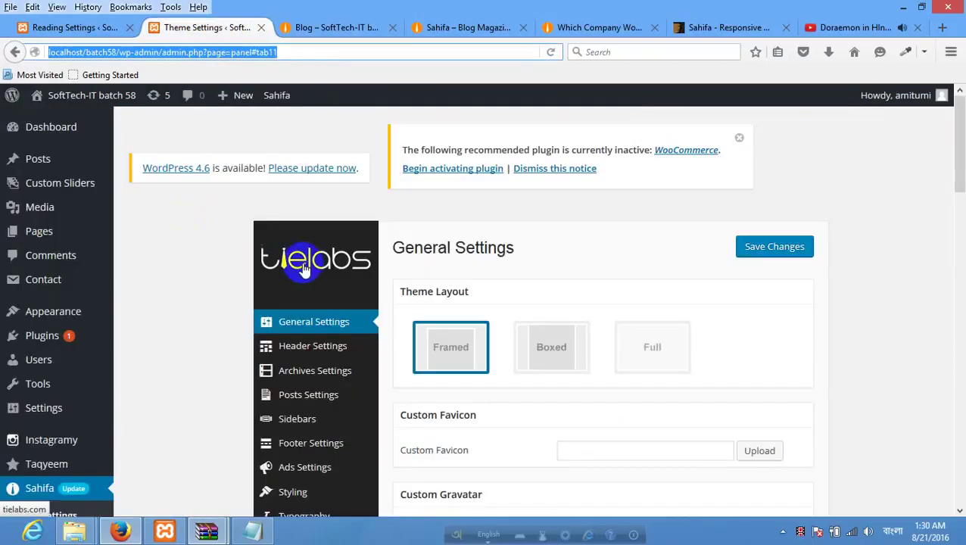
pyautogui.click(84, 28)
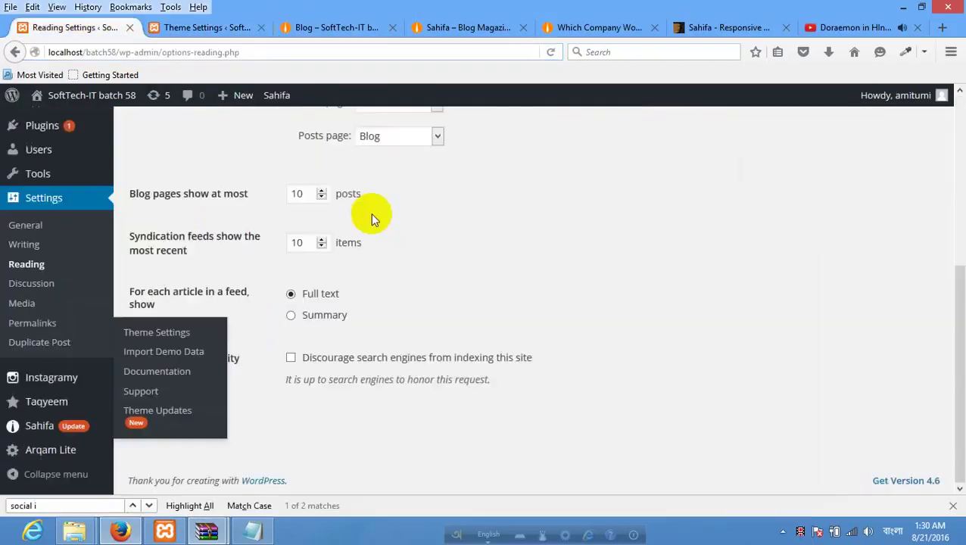
pyautogui.scroll(4, 372, 221)
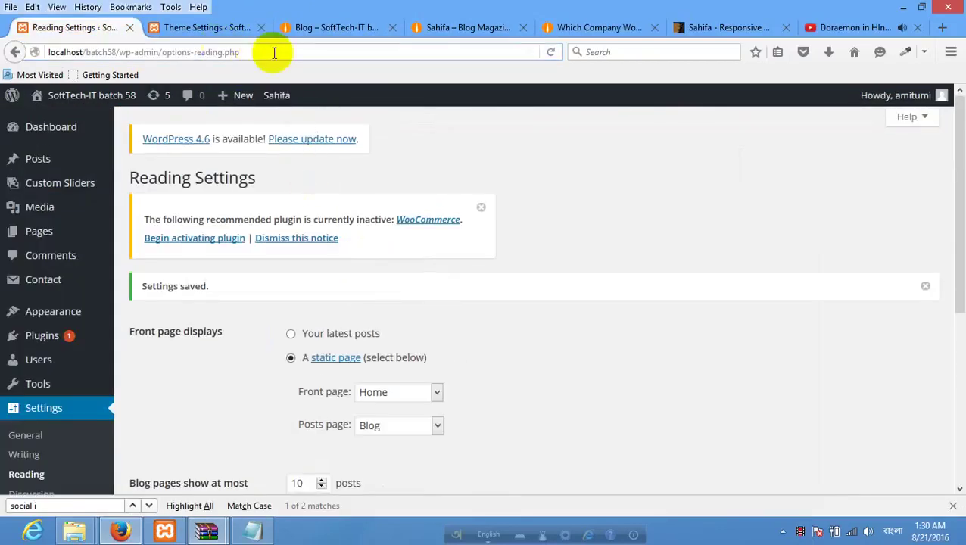
pyautogui.click(342, 27)
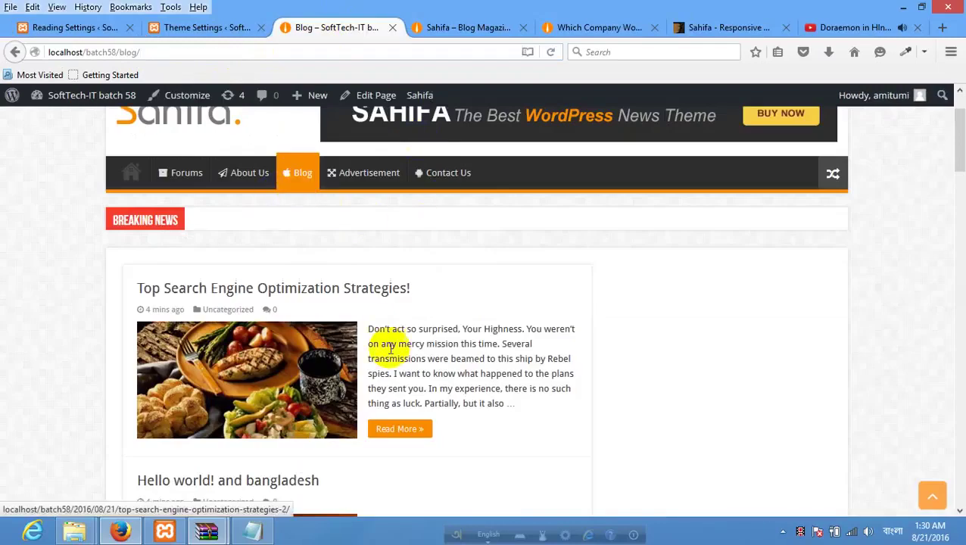
pyautogui.scroll(-3, 386, 339)
pyautogui.scroll(-10, 401, 335)
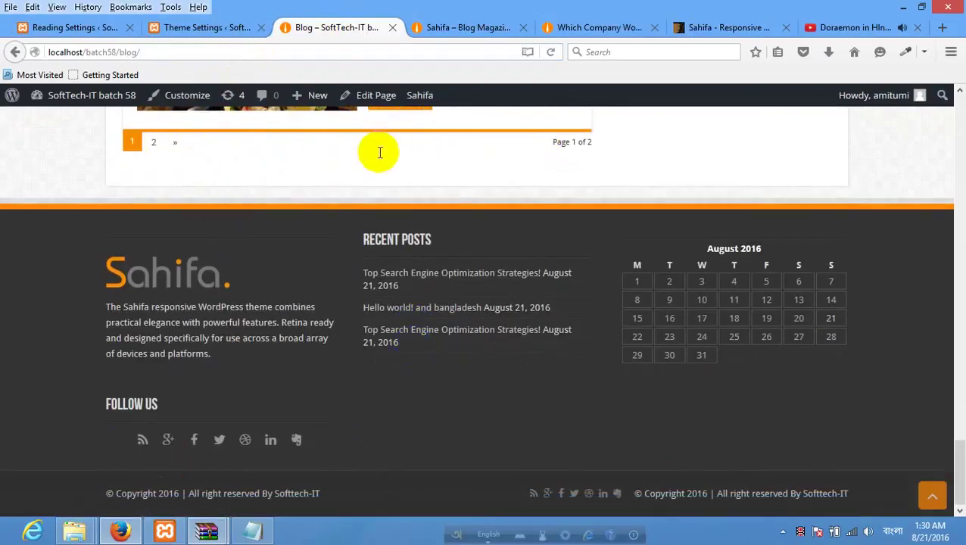
pyautogui.scroll(3, 377, 151)
pyautogui.scroll(5, 344, 250)
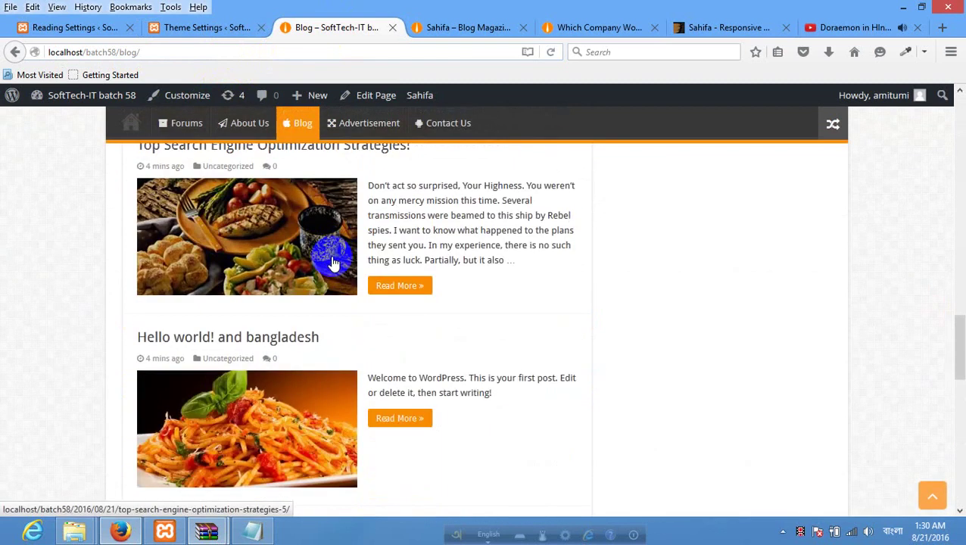
pyautogui.scroll(-10, 340, 285)
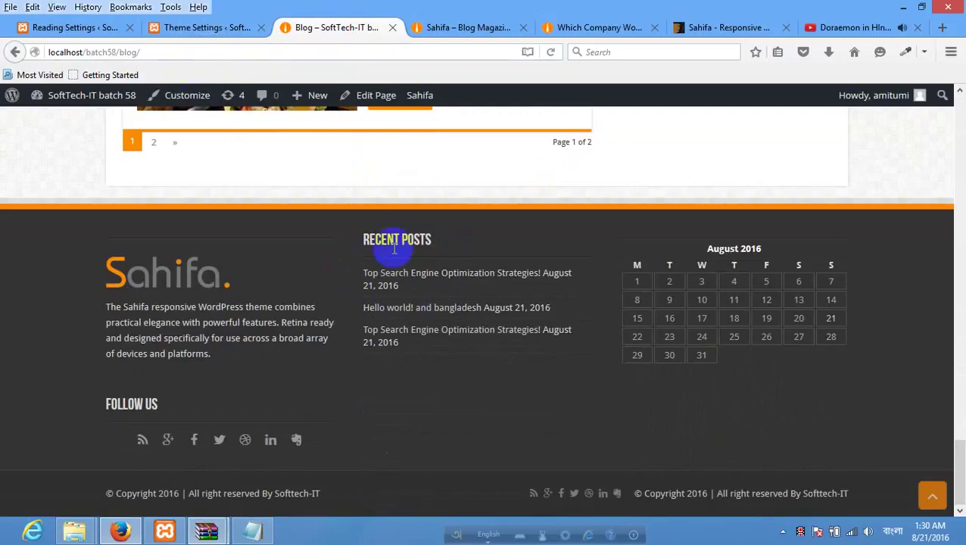
# Return to the WordPress Reading Settings tab and open the Widgets page under Appearance.
pyautogui.click(90, 27)
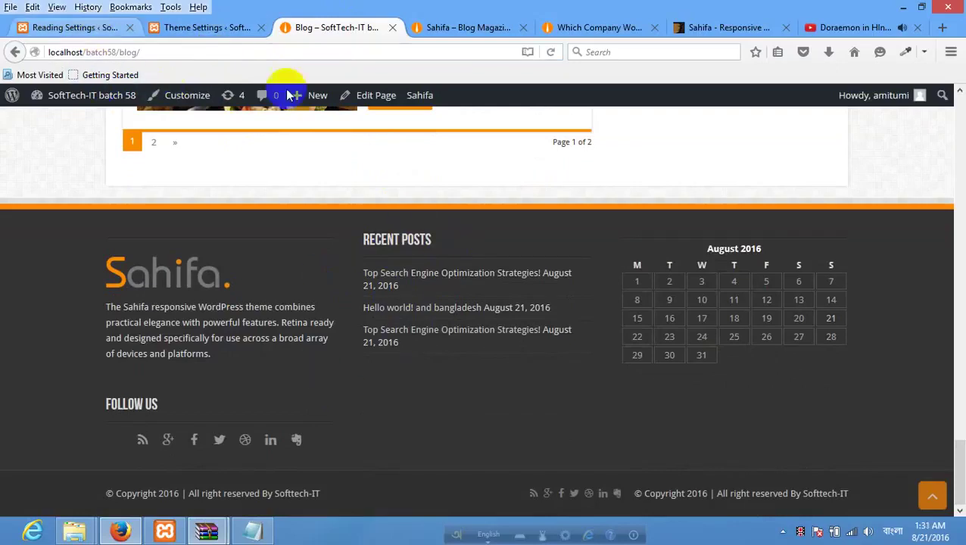
pyautogui.scroll(-4, 258, 223)
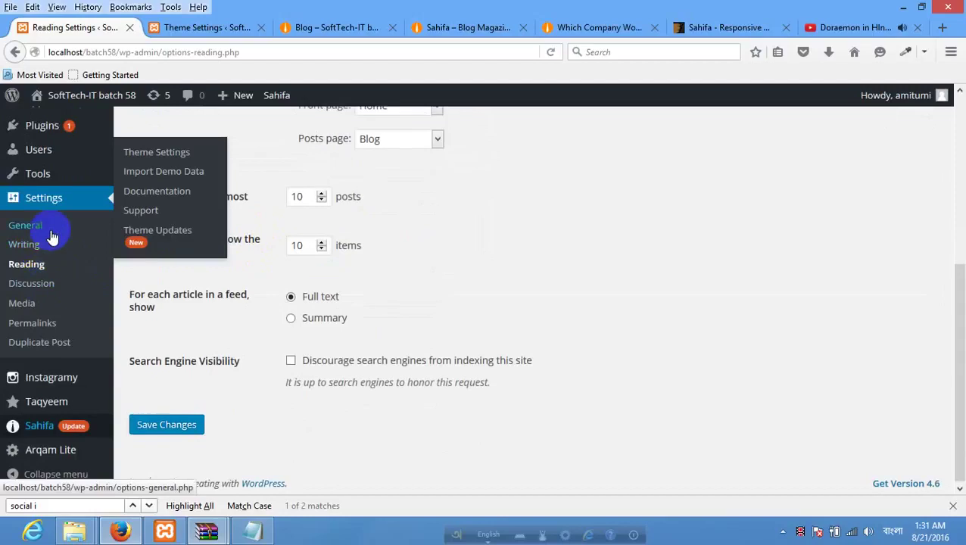
pyautogui.scroll(4, 50, 218)
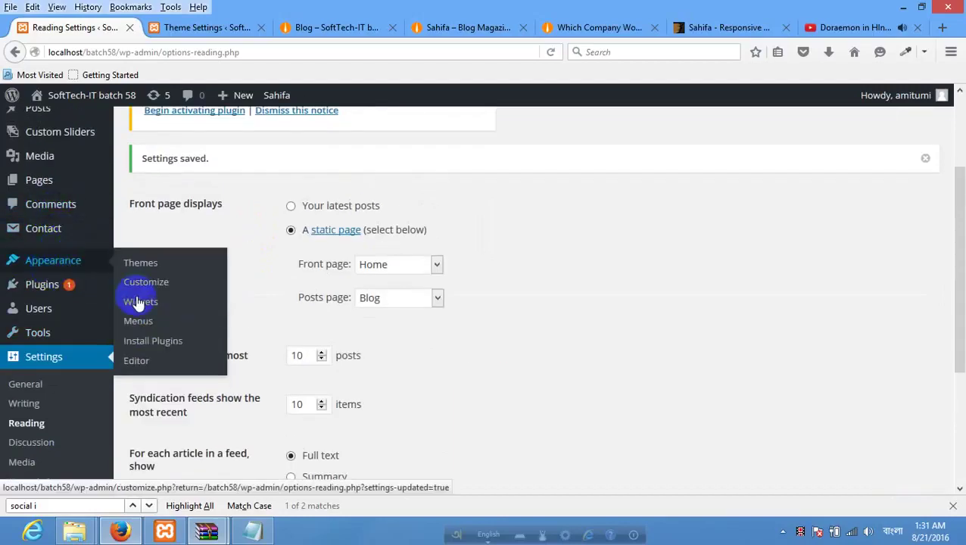
pyautogui.click(140, 301)
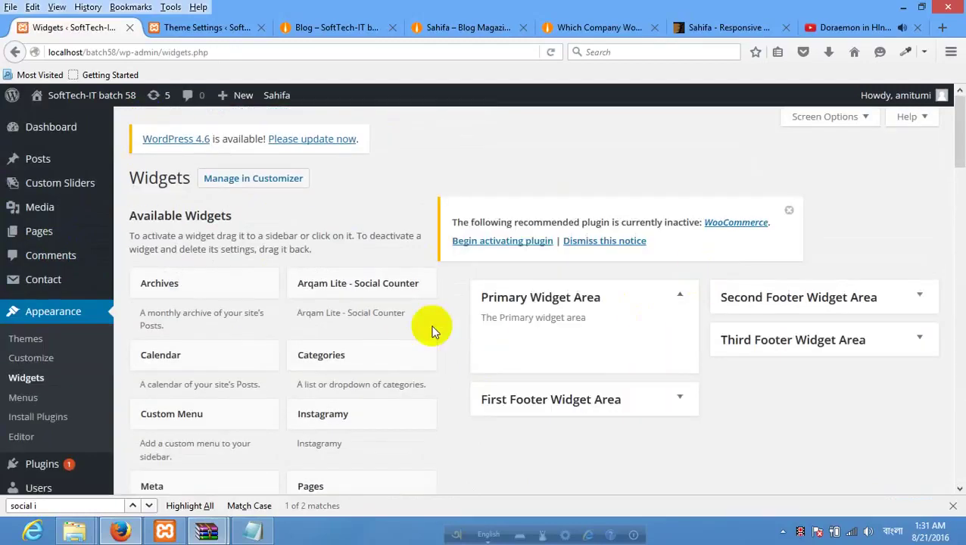
# Expand the Second Footer Widget Area and view the settings of its Recent Posts widget.
pyautogui.scroll(-3, 431, 331)
pyautogui.scroll(3, 569, 326)
pyautogui.click(891, 300)
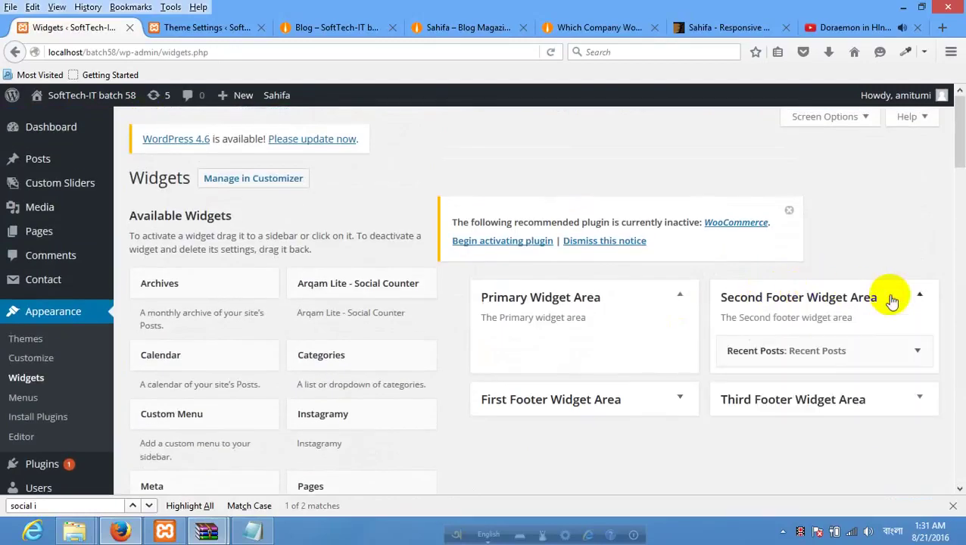
pyautogui.click(899, 346)
pyautogui.scroll(-2, 899, 345)
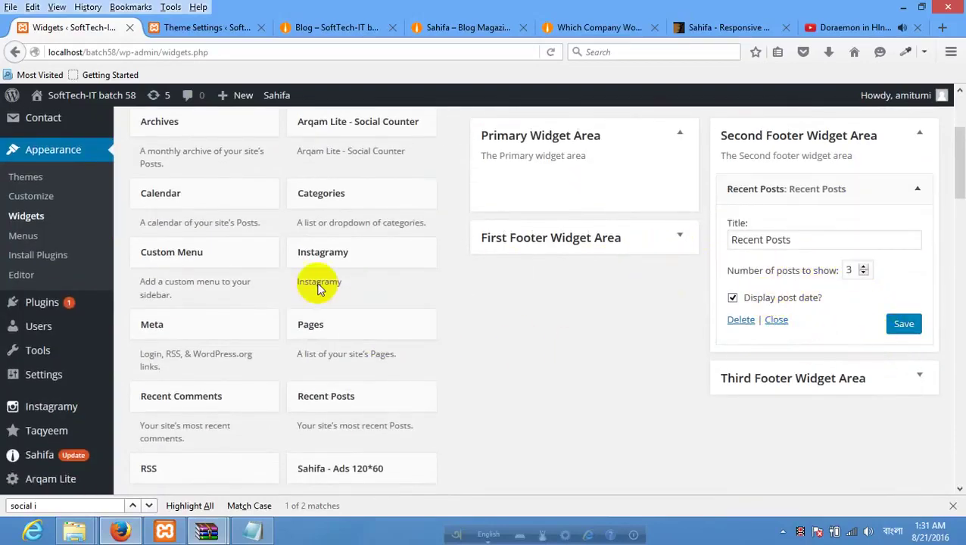
# Look through the available widgets, from Archives and the Sahifa ad widgets down to Sahifa - Recent Comments.
pyautogui.scroll(2, 283, 269)
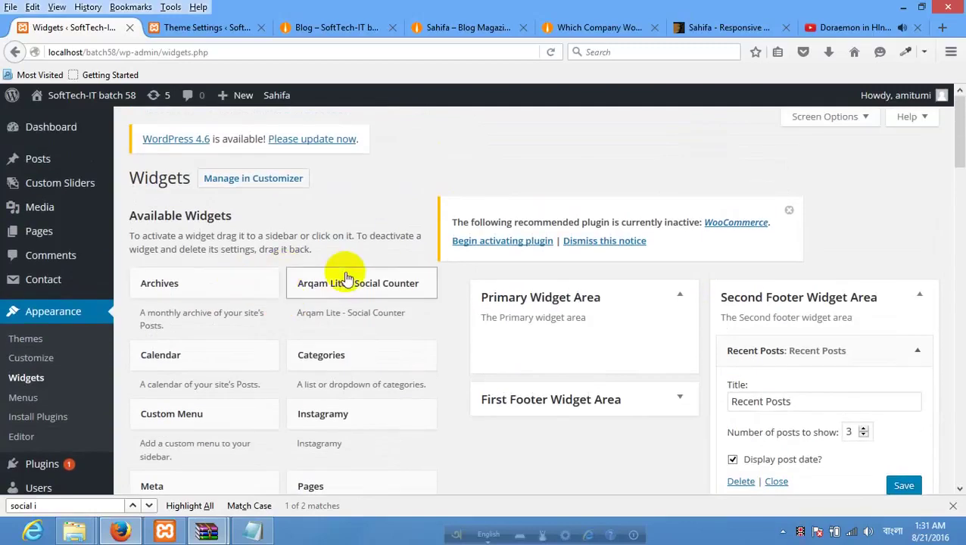
pyautogui.scroll(-2, 371, 248)
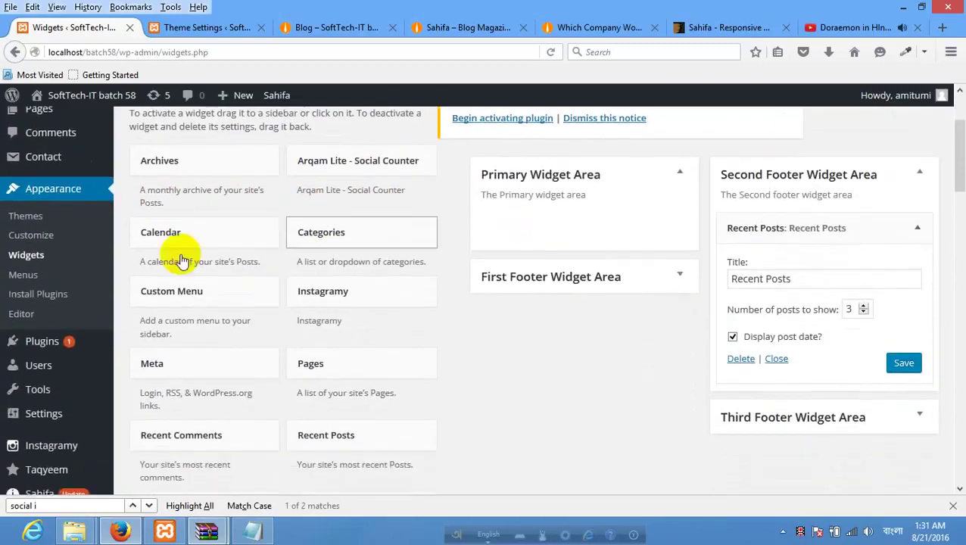
pyautogui.scroll(-1, 304, 248)
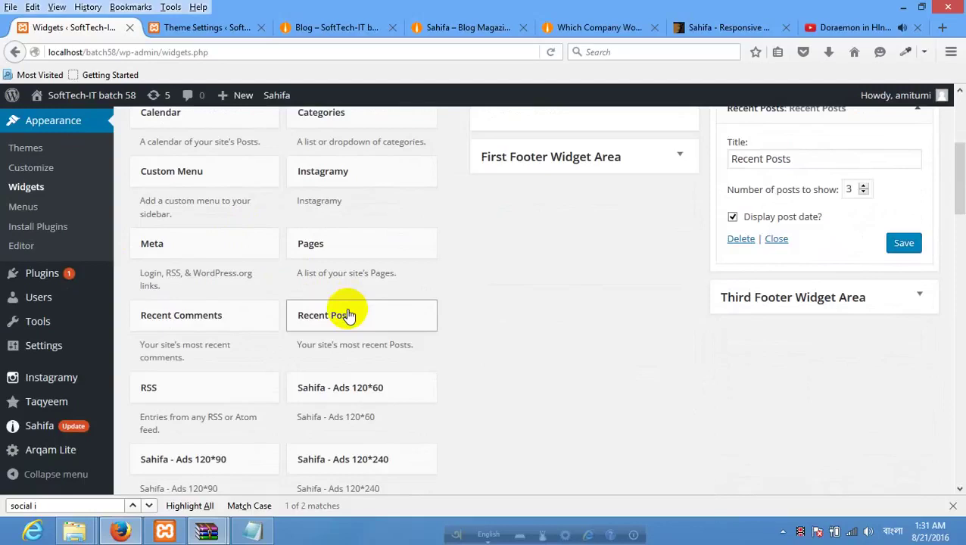
pyautogui.scroll(-1, 348, 315)
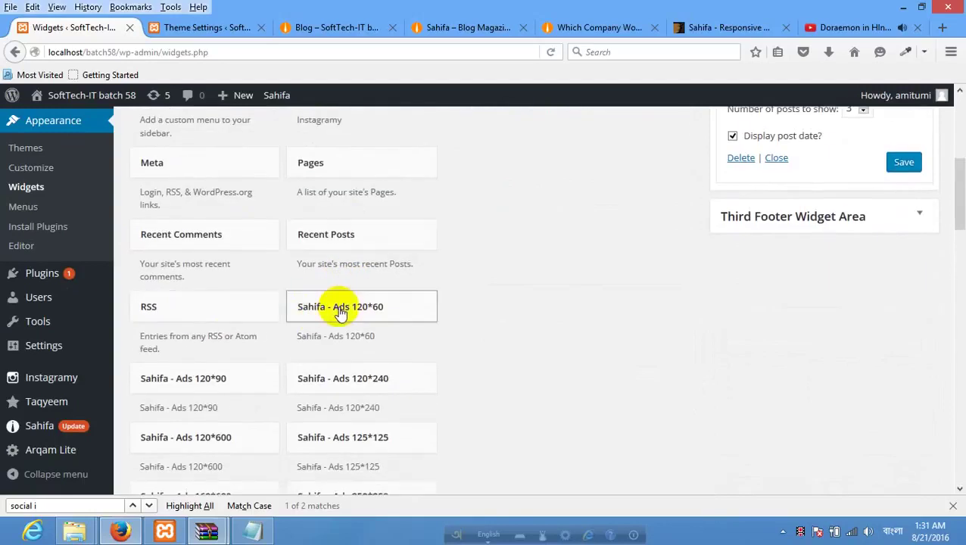
pyautogui.scroll(-1, 333, 310)
pyautogui.scroll(-1, 303, 309)
pyautogui.scroll(-2, 271, 301)
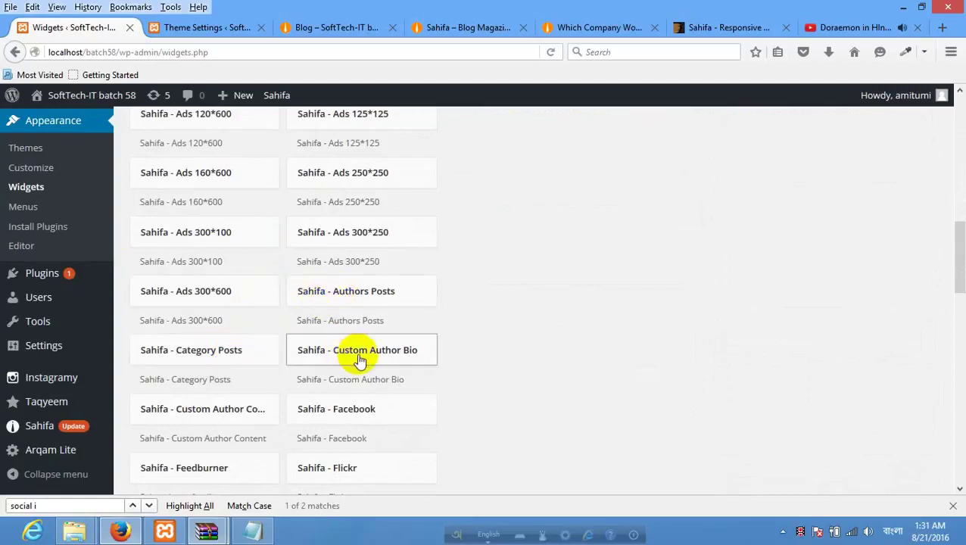
pyautogui.scroll(-1, 252, 405)
pyautogui.scroll(-3, 252, 404)
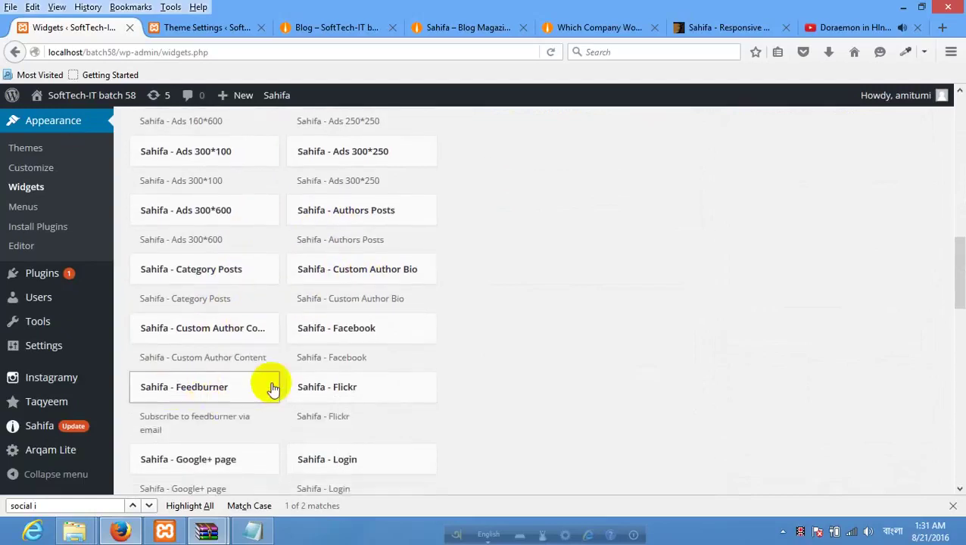
pyautogui.scroll(-2, 281, 407)
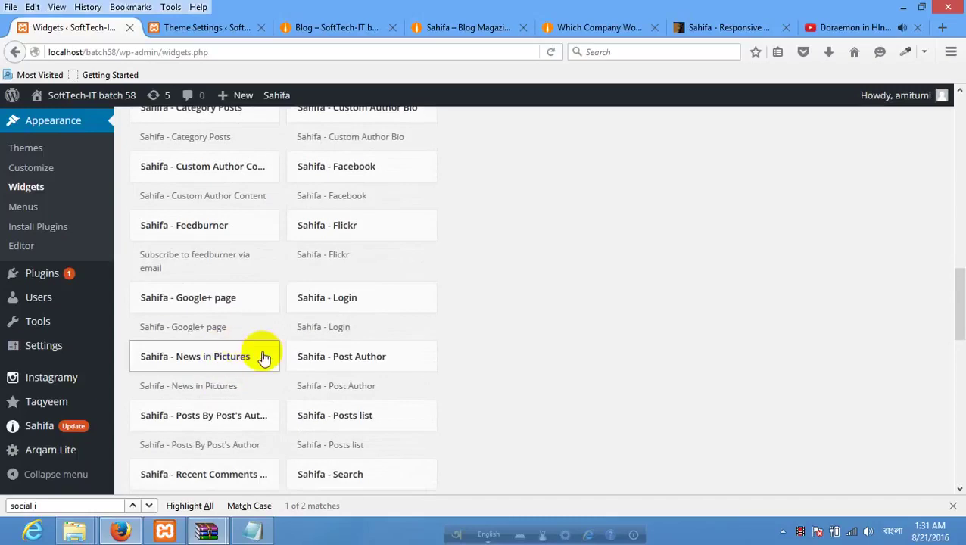
# Add the Sahifa - Posts By Post's Author widget to the Second Footer Widget Area.
pyautogui.click(249, 416)
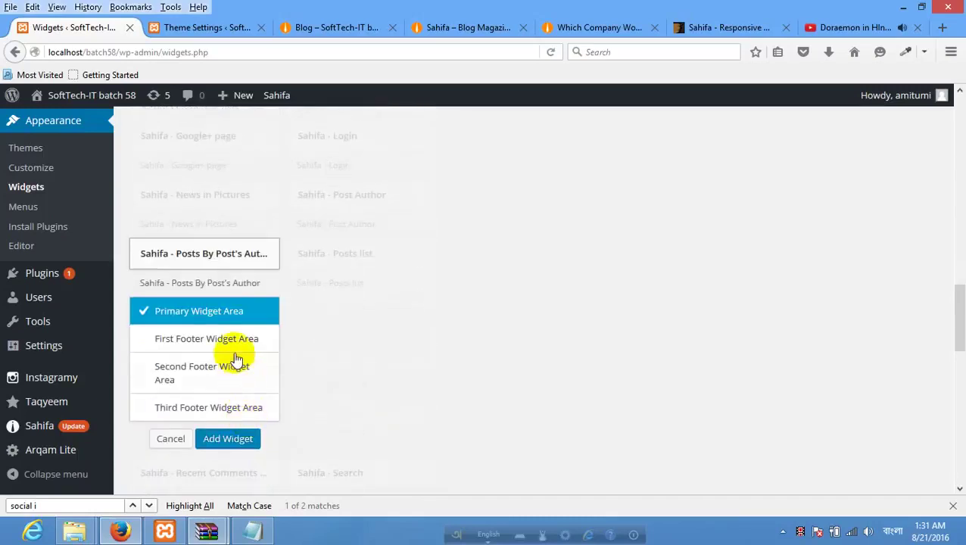
pyautogui.click(225, 339)
pyautogui.click(239, 367)
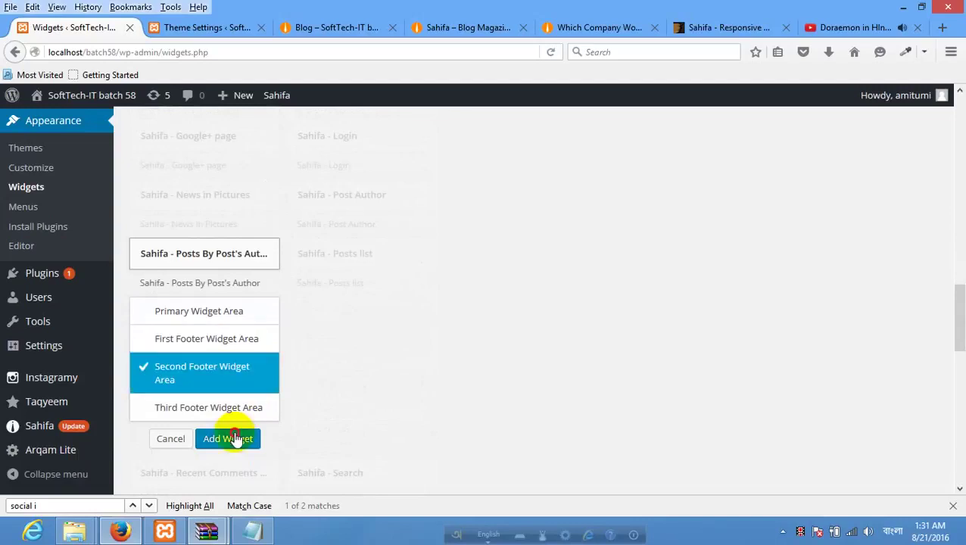
pyautogui.click(234, 439)
# Add the Taqyeem - Reviews Posts widget to the Second Footer Widget Area.
pyautogui.scroll(-15, 295, 354)
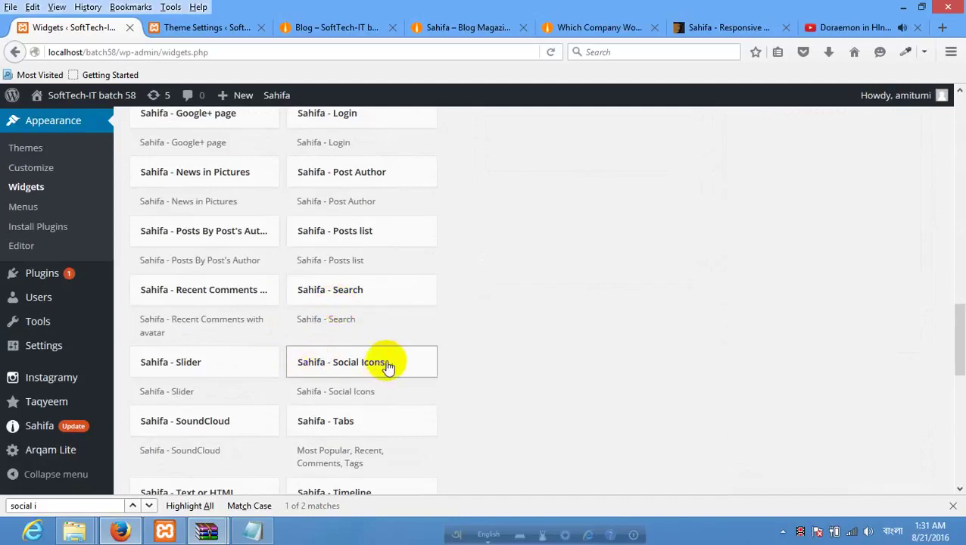
pyautogui.scroll(-4, 199, 377)
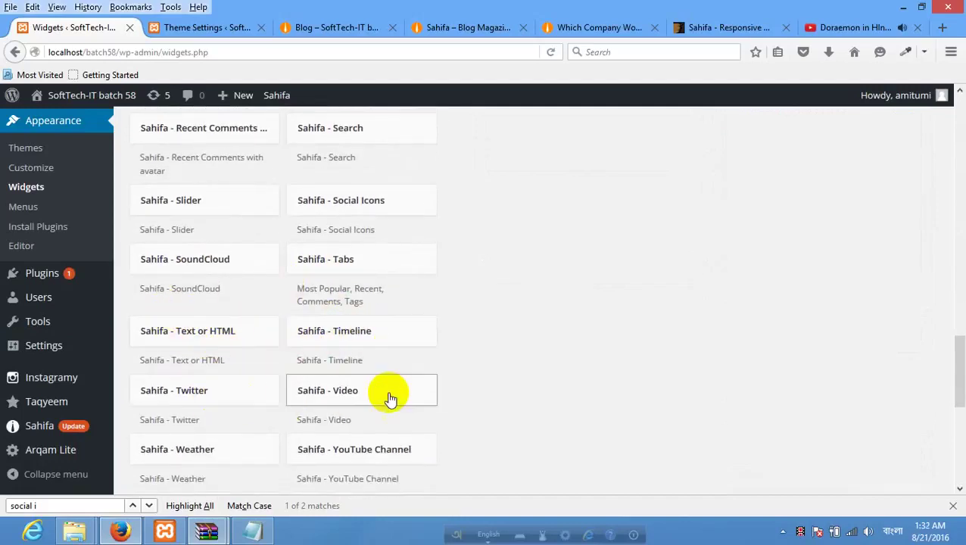
pyautogui.scroll(-2, 395, 398)
pyautogui.scroll(-4, 250, 392)
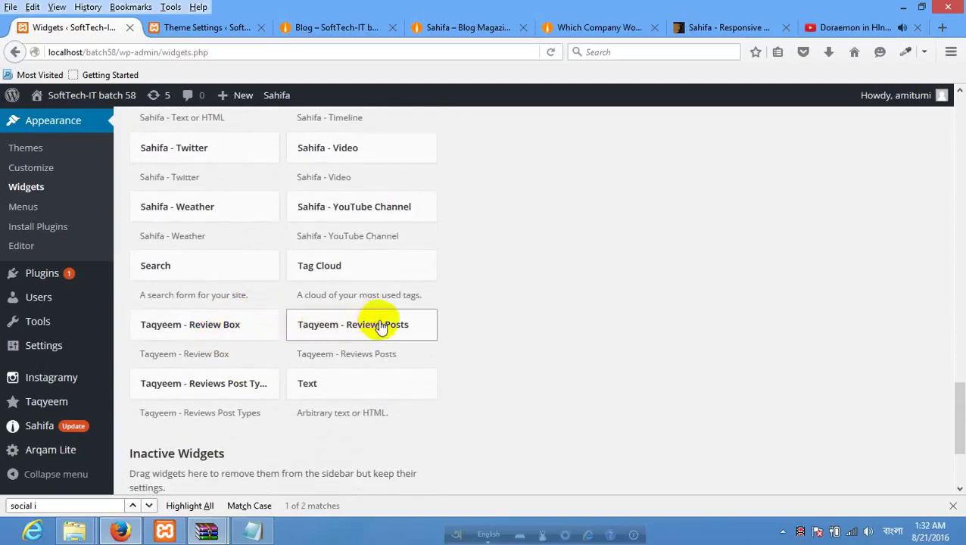
pyautogui.click(381, 325)
pyautogui.click(382, 349)
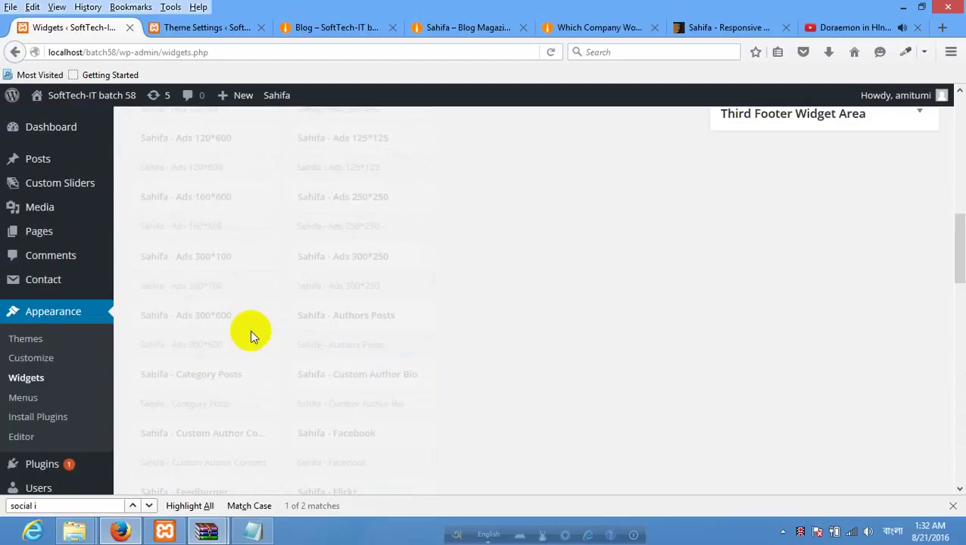
# Add the Taqyeem - Reviews Post Types widget to the Second Footer Widget Area and save the Recent Posts widget there.
pyautogui.scroll(-20, 249, 330)
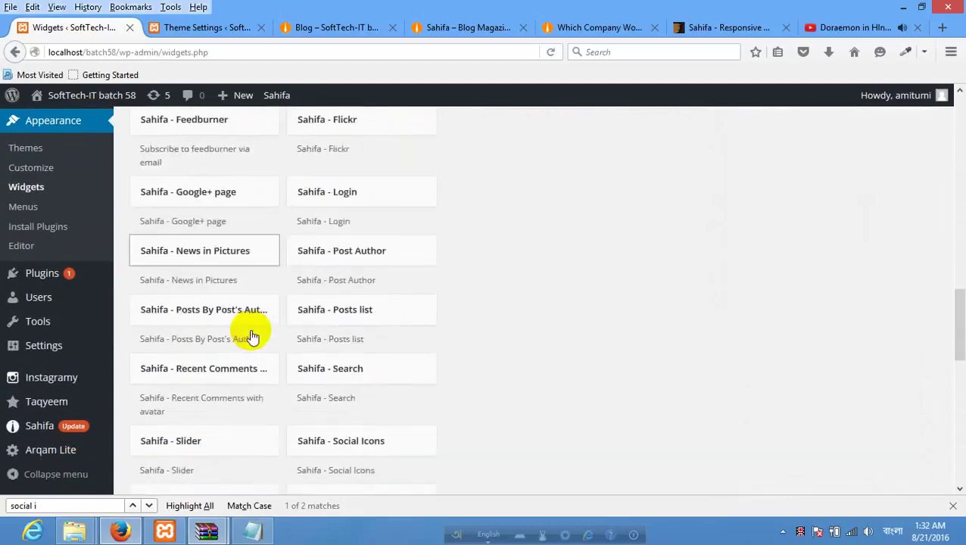
pyautogui.scroll(-12, 252, 333)
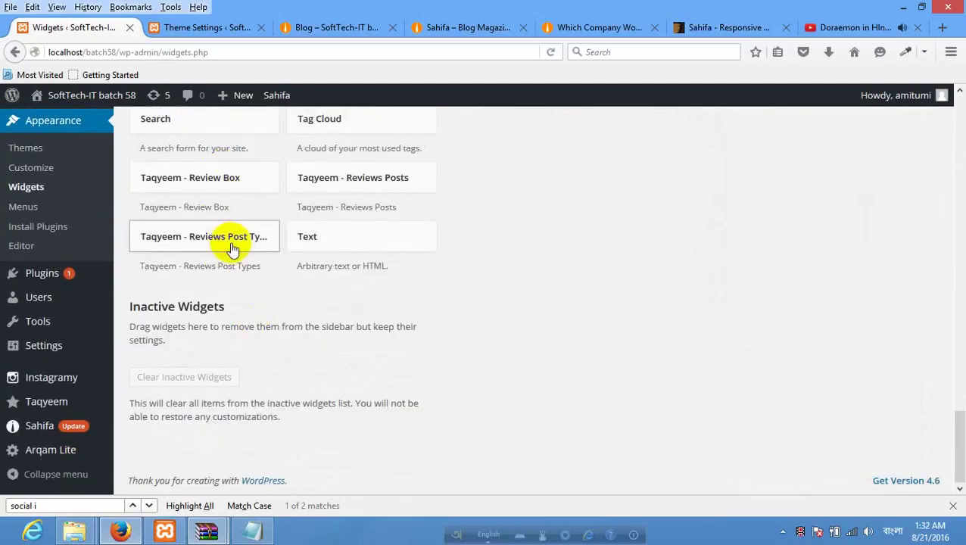
pyautogui.click(236, 249)
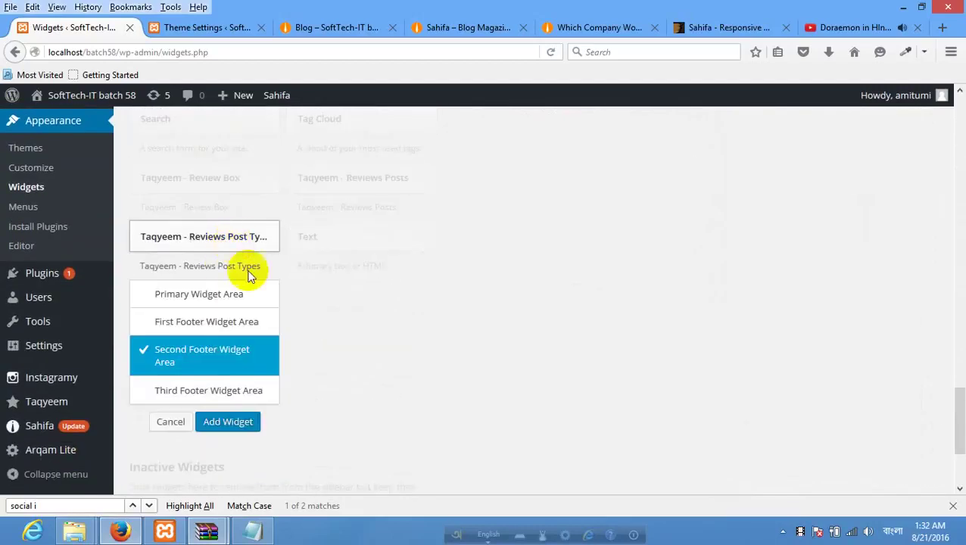
pyautogui.click(242, 420)
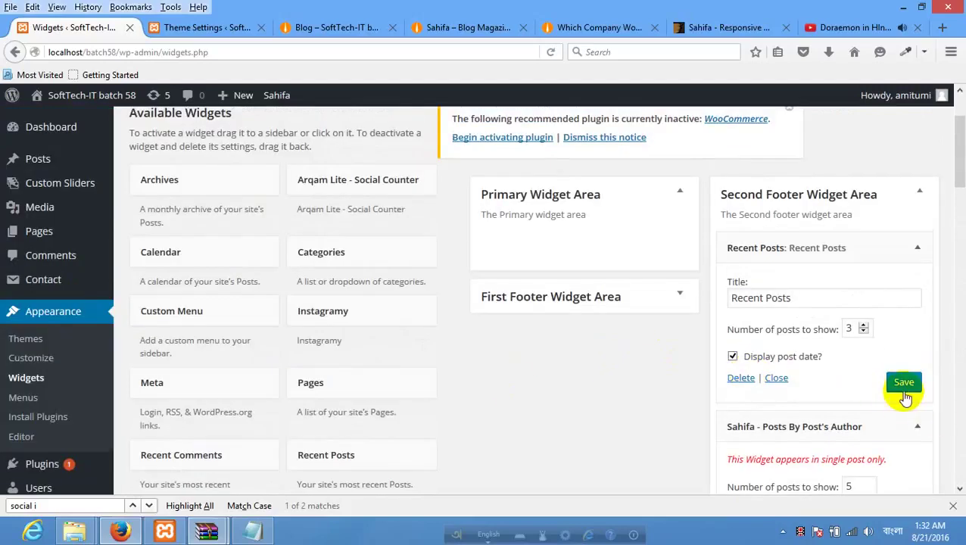
pyautogui.click(902, 388)
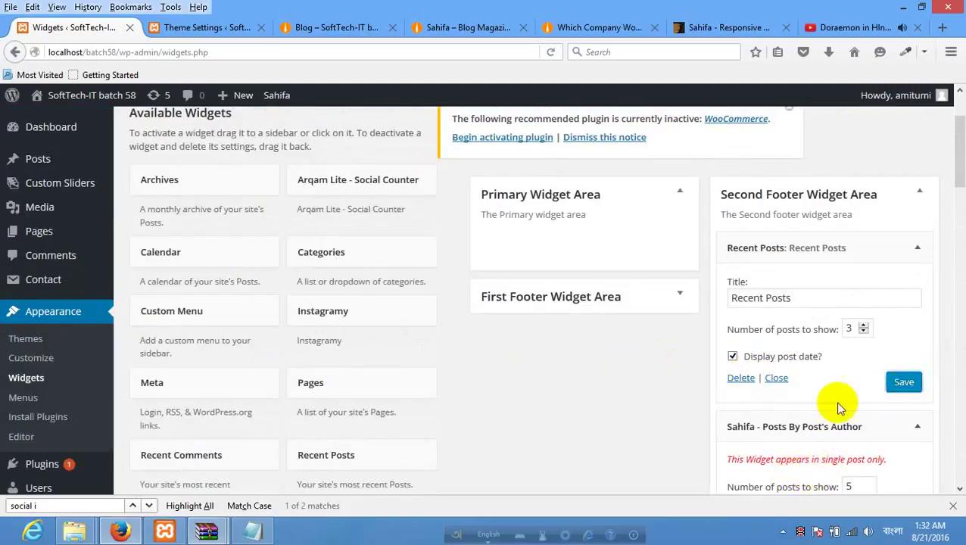
# Review the added widgets' settings, then reload the site's Blog page to examine its footer widgets.
pyautogui.scroll(-10, 830, 370)
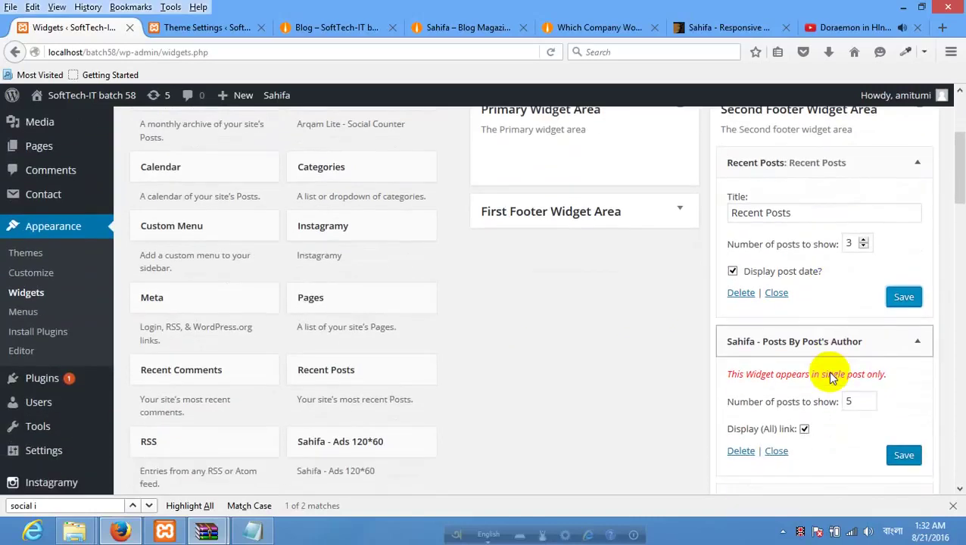
pyautogui.scroll(3, 830, 370)
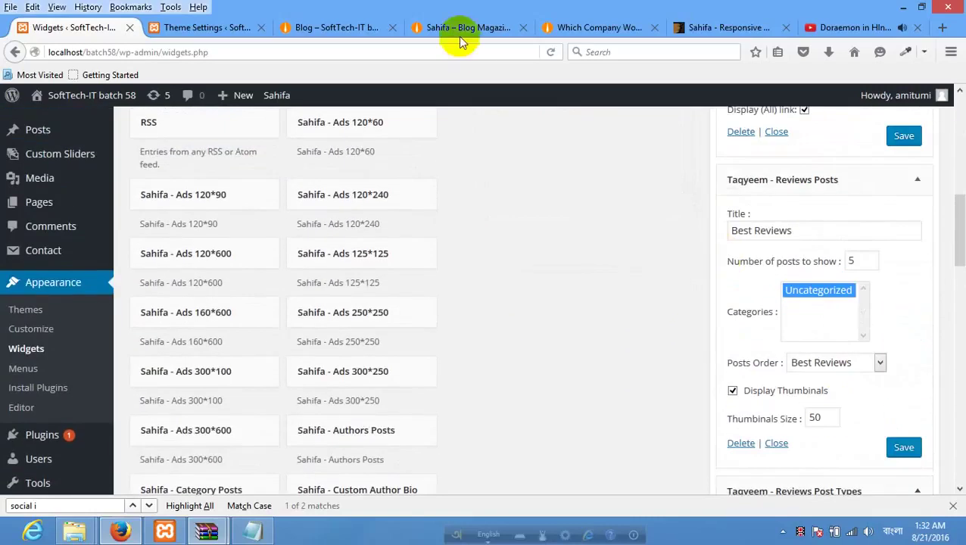
pyautogui.click(208, 27)
pyautogui.click(299, 28)
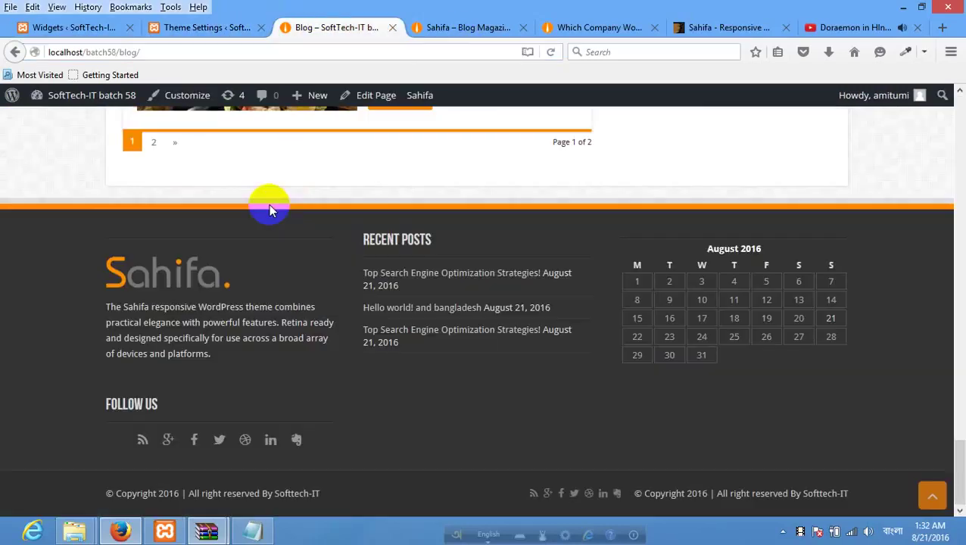
pyautogui.rightClick(314, 209)
pyautogui.click(387, 219)
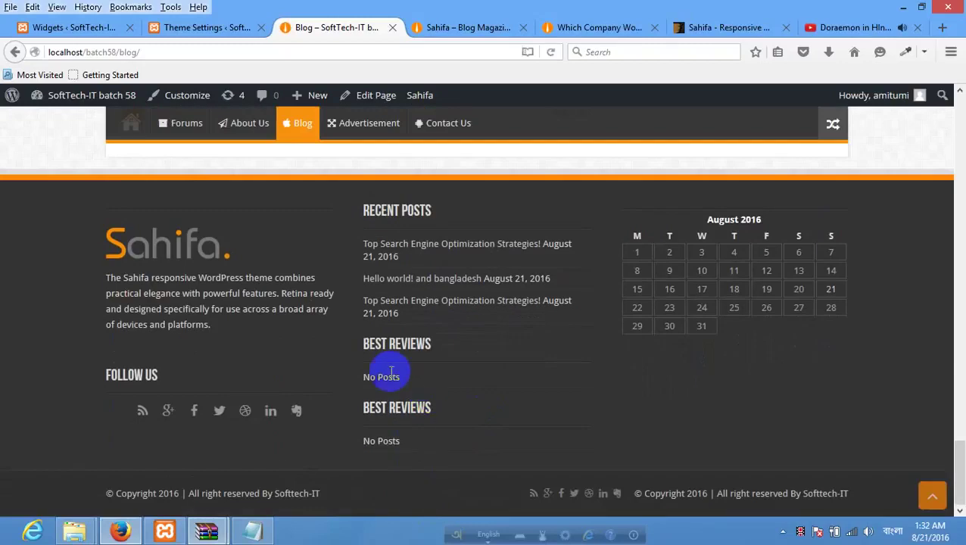
# Return to the Widgets page and delete the Sahifa - Posts By Post's Author and Recent Posts widgets from the Second Footer Widget Area.
pyautogui.click(201, 29)
pyautogui.scroll(-4, 788, 308)
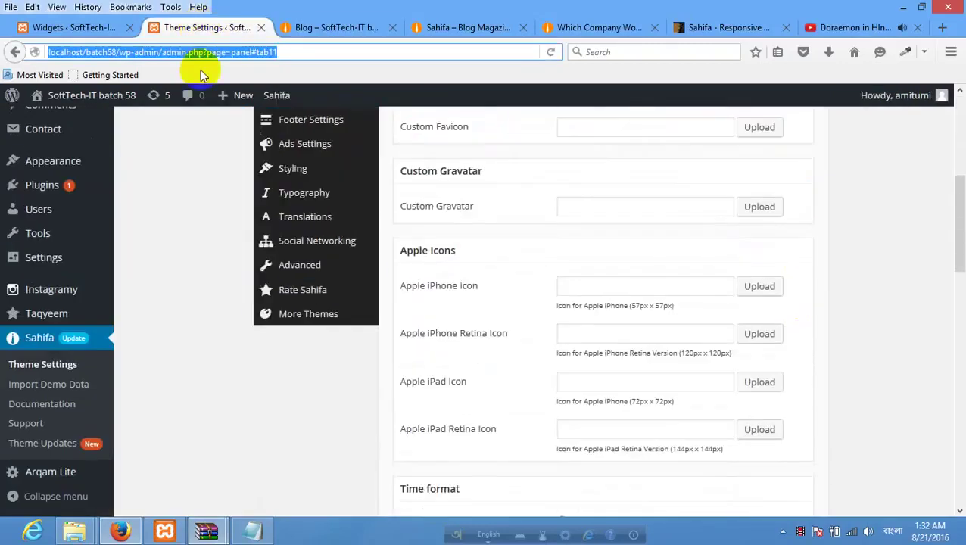
pyautogui.click(83, 32)
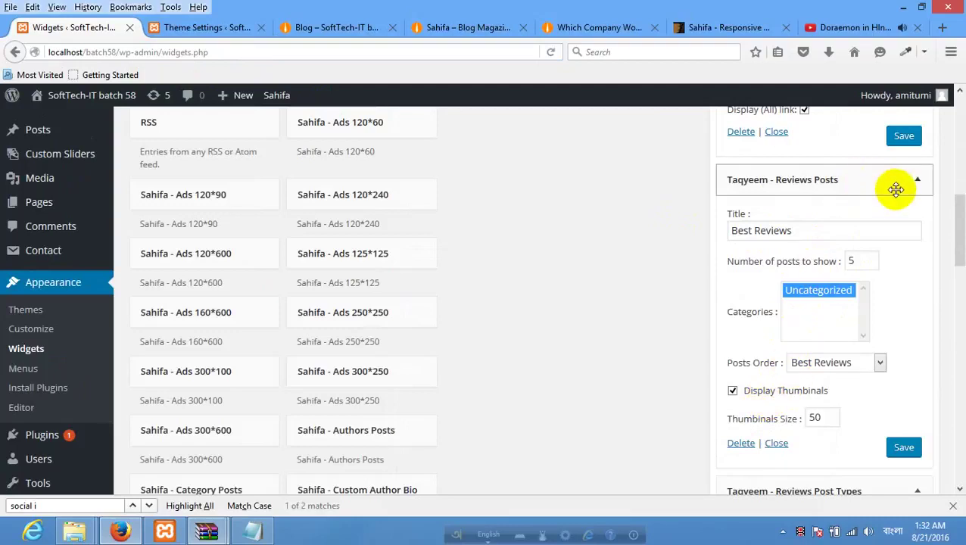
pyautogui.scroll(2, 832, 201)
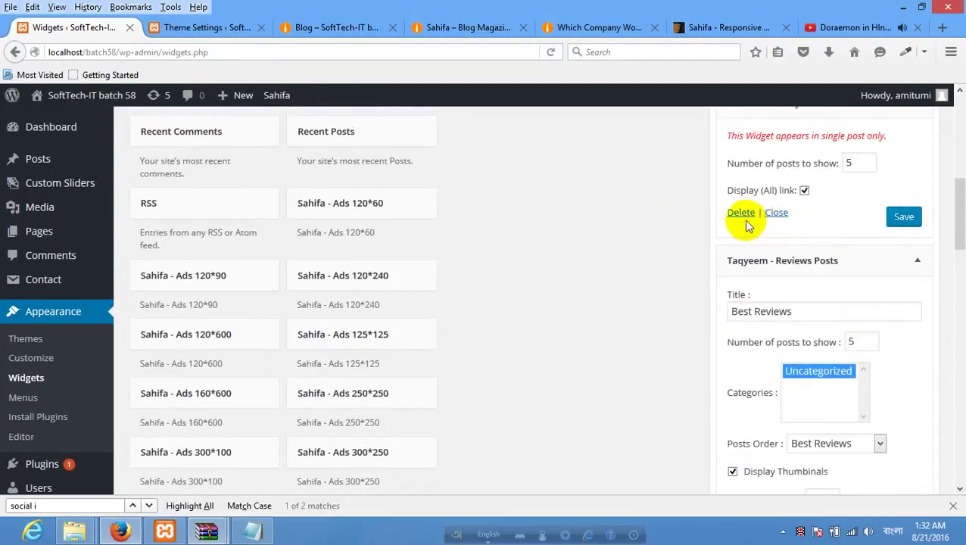
pyautogui.scroll(4, 814, 226)
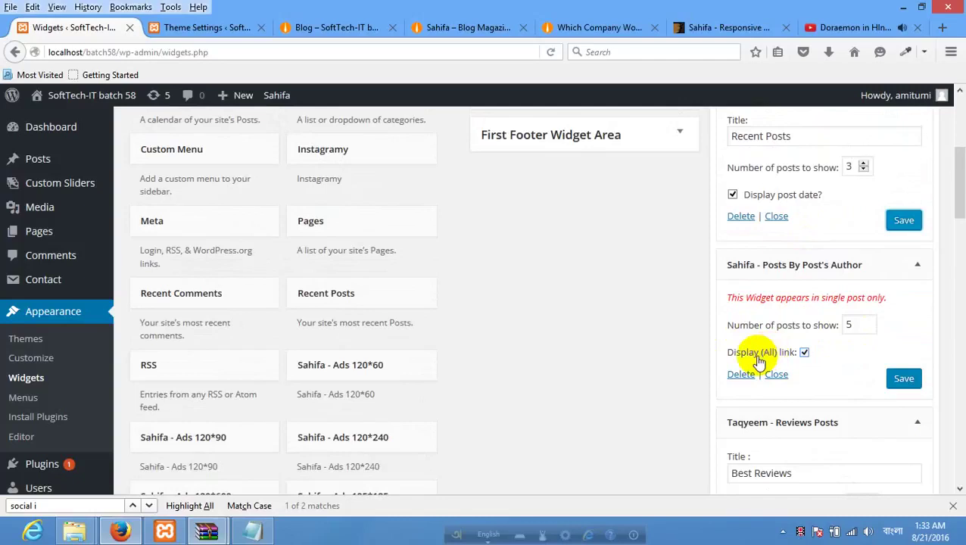
pyautogui.click(734, 375)
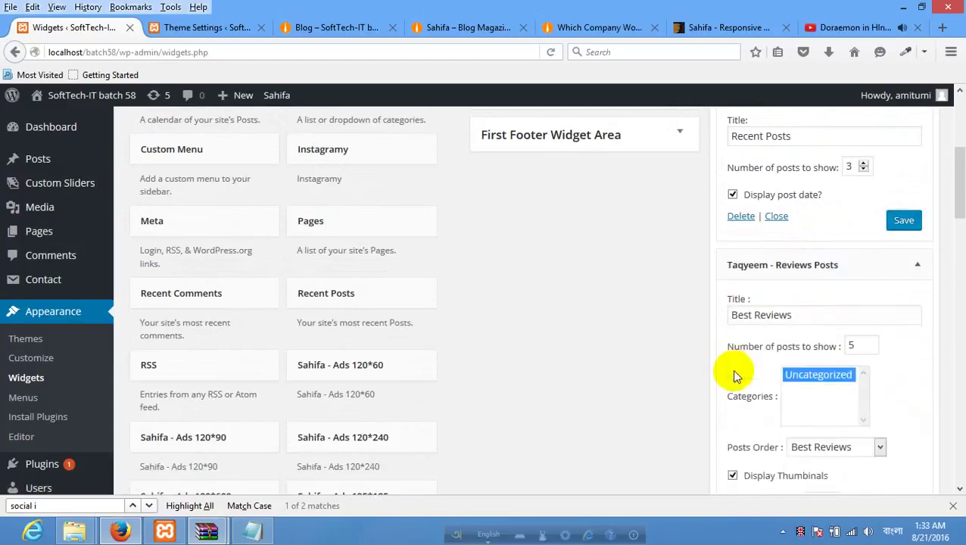
pyautogui.click(741, 216)
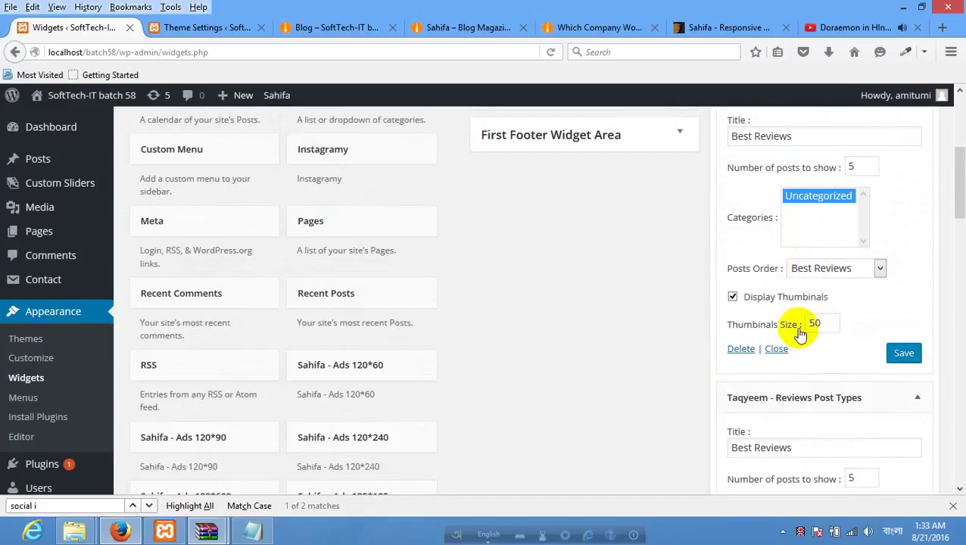
# Set the Taqyeem - Reviews Post Types widget in the Second Footer Widget Area to the post type "post" and save it.
pyautogui.scroll(-5, 830, 330)
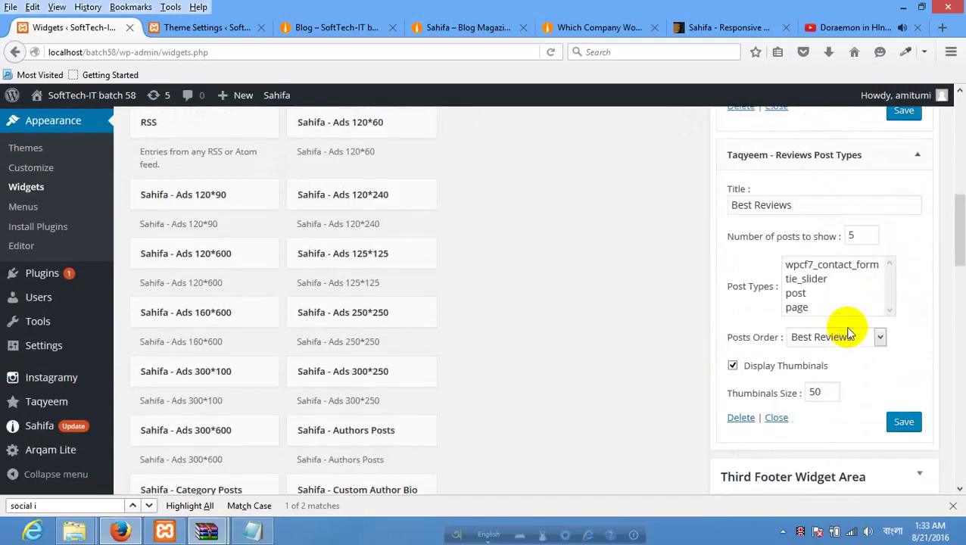
pyautogui.scroll(4, 847, 333)
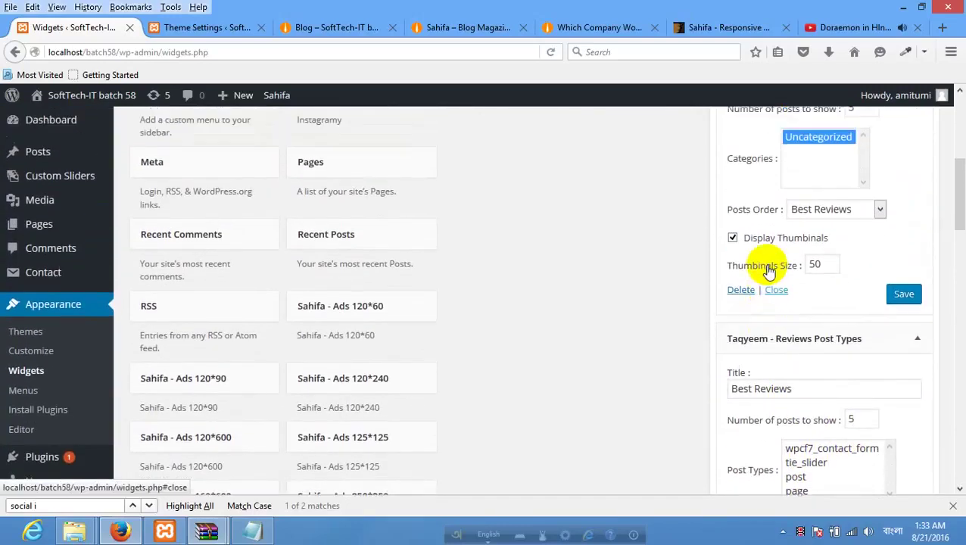
pyautogui.scroll(9, 769, 268)
pyautogui.scroll(-9, 832, 265)
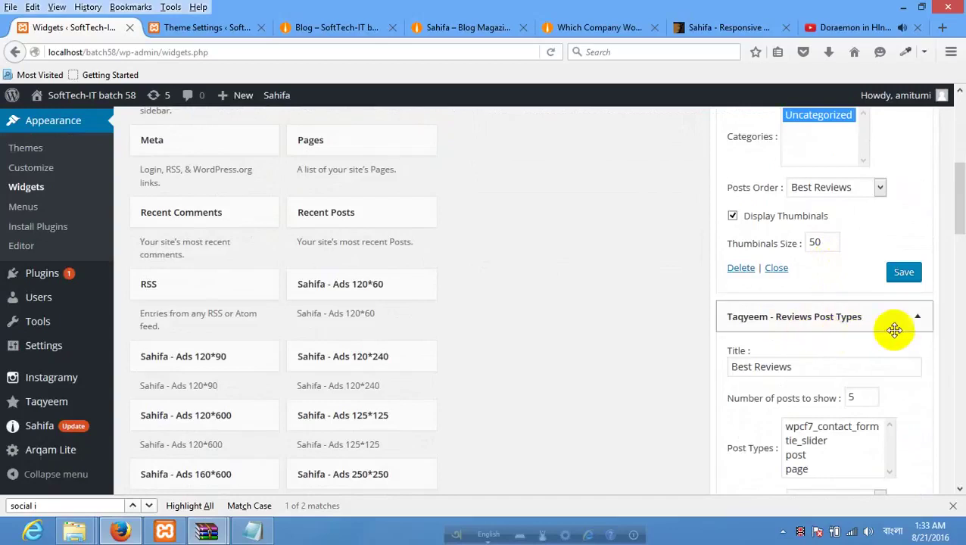
pyautogui.scroll(-2, 890, 327)
pyautogui.click(806, 360)
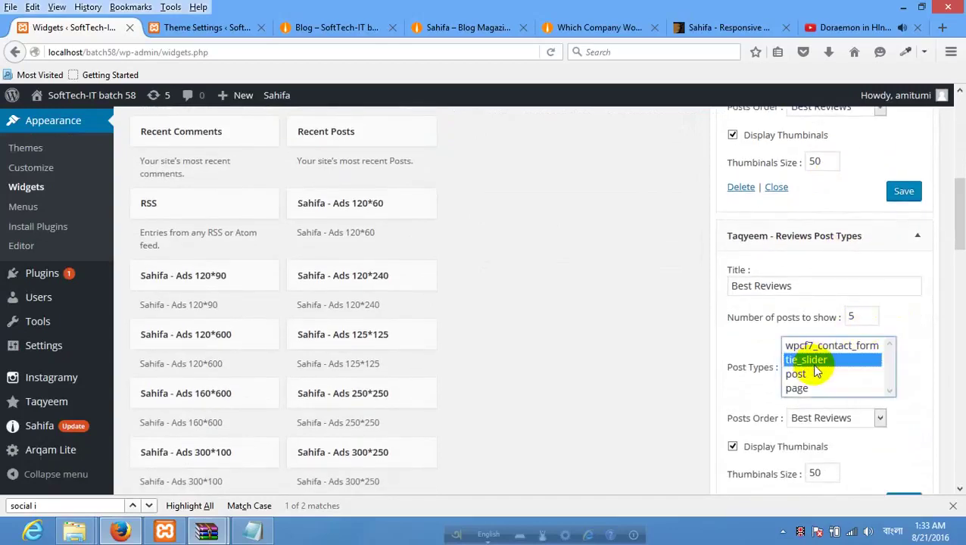
pyautogui.click(800, 376)
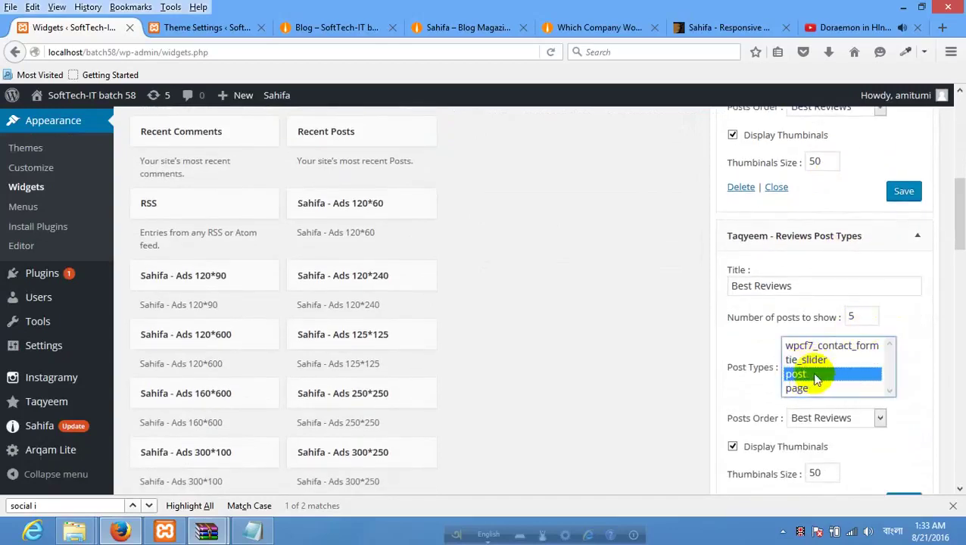
pyautogui.scroll(-2, 840, 394)
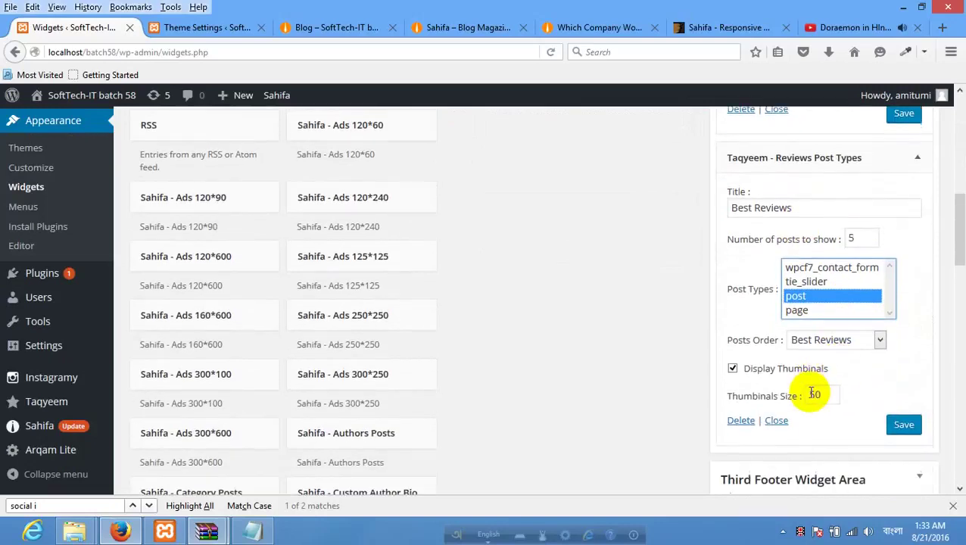
pyautogui.click(827, 393)
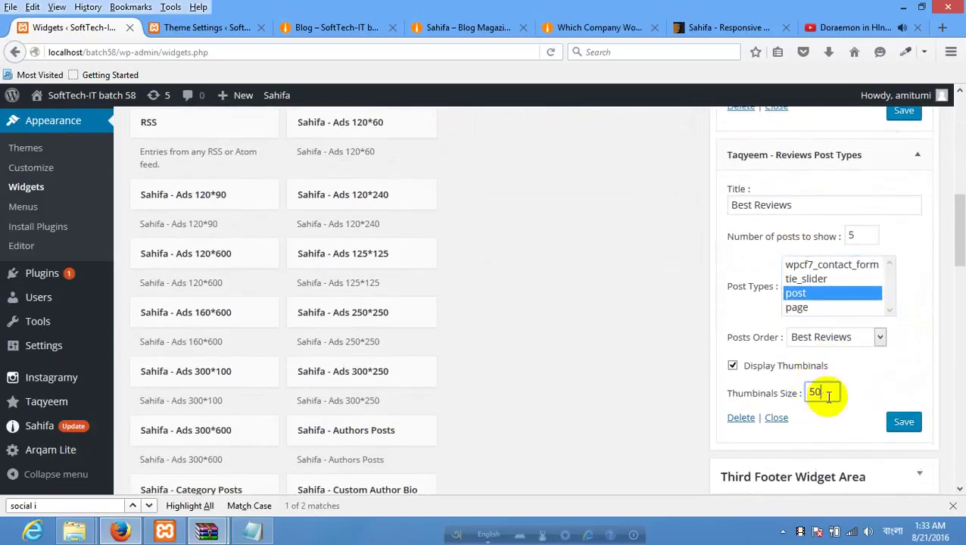
pyautogui.click(894, 422)
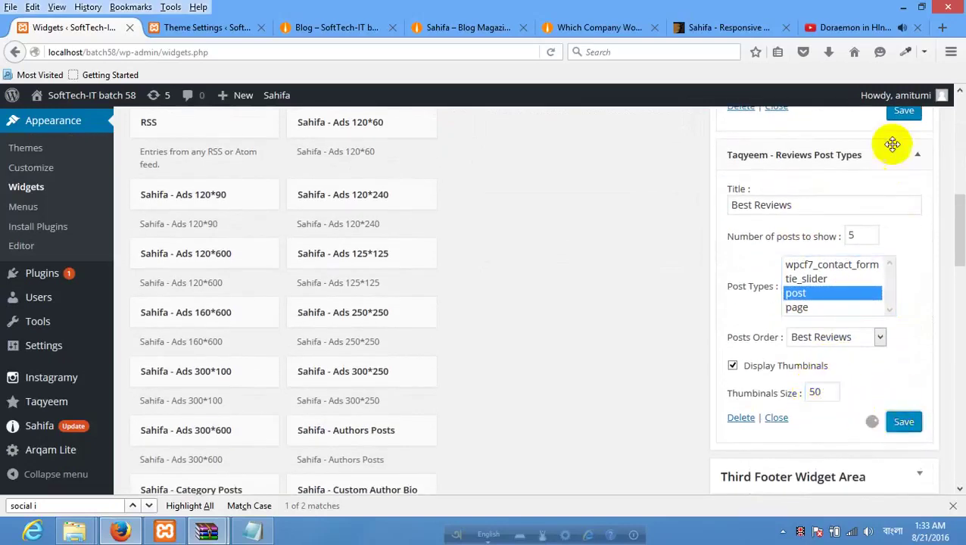
# Reload the site's Blog page to check the review widgets in the footer.
pyautogui.click(303, 27)
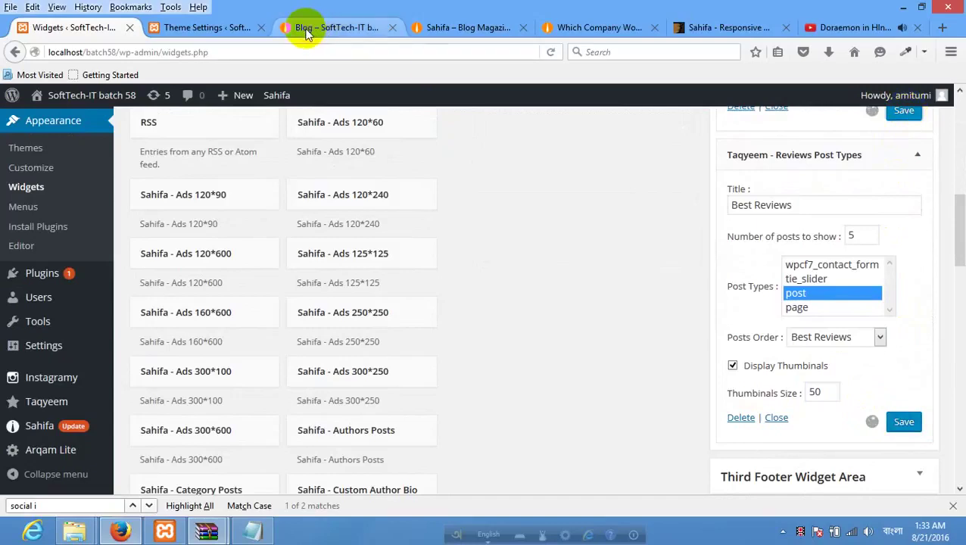
pyautogui.rightClick(330, 277)
pyautogui.click(334, 275)
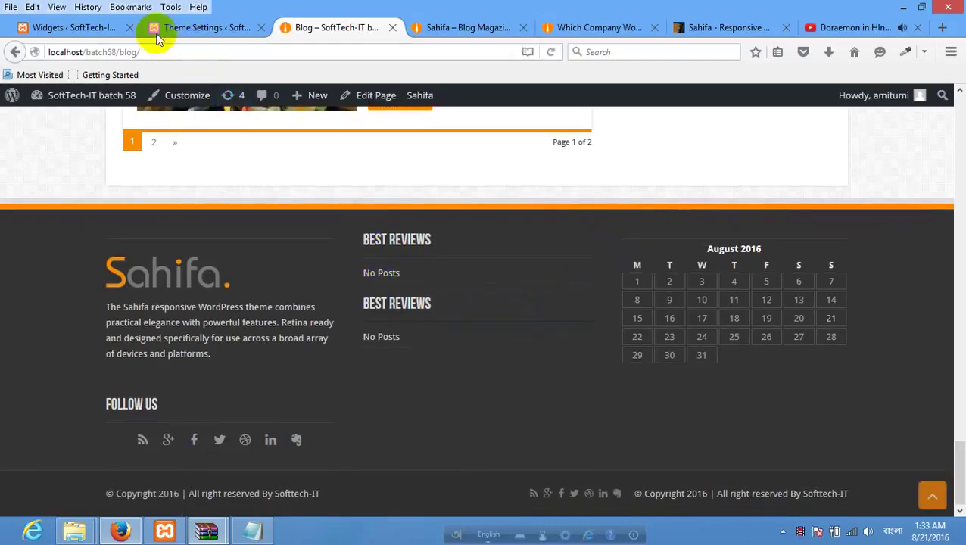
# Return to the Widgets page and review the Taqyeem - Reviews Post Types widget's title, post count and post types.
pyautogui.click(172, 34)
pyautogui.click(75, 28)
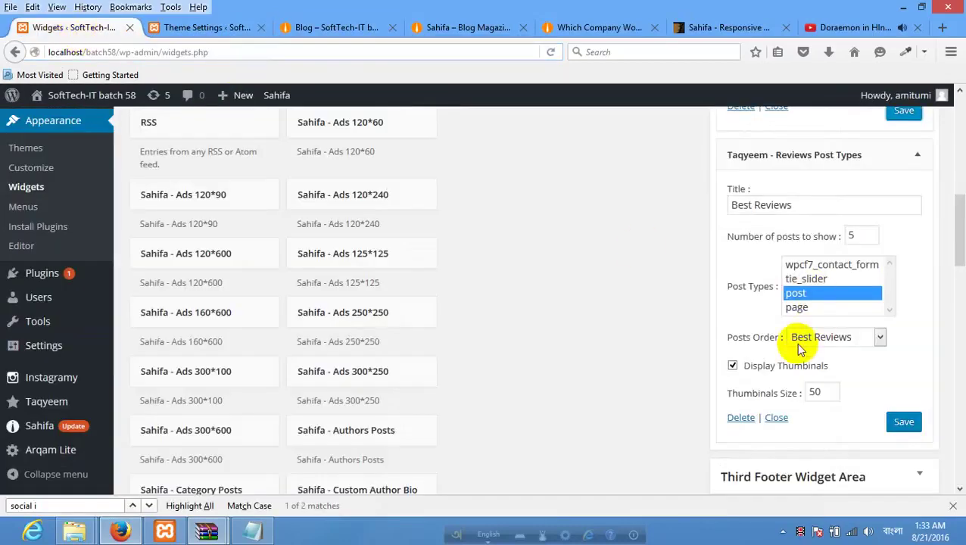
pyautogui.click(790, 205)
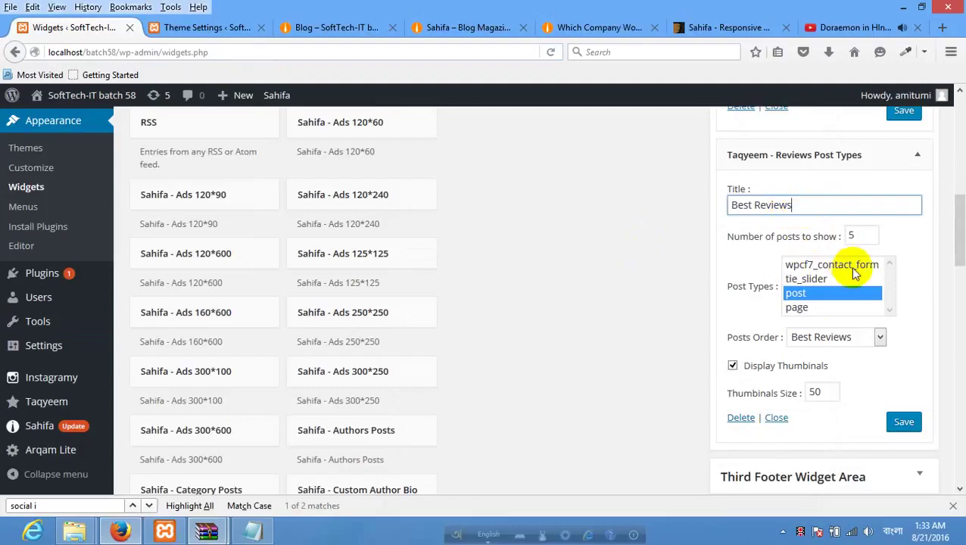
pyautogui.click(860, 239)
pyautogui.moveTo(825, 266); pyautogui.dragTo(848, 303)
pyautogui.scroll(8, 850, 287)
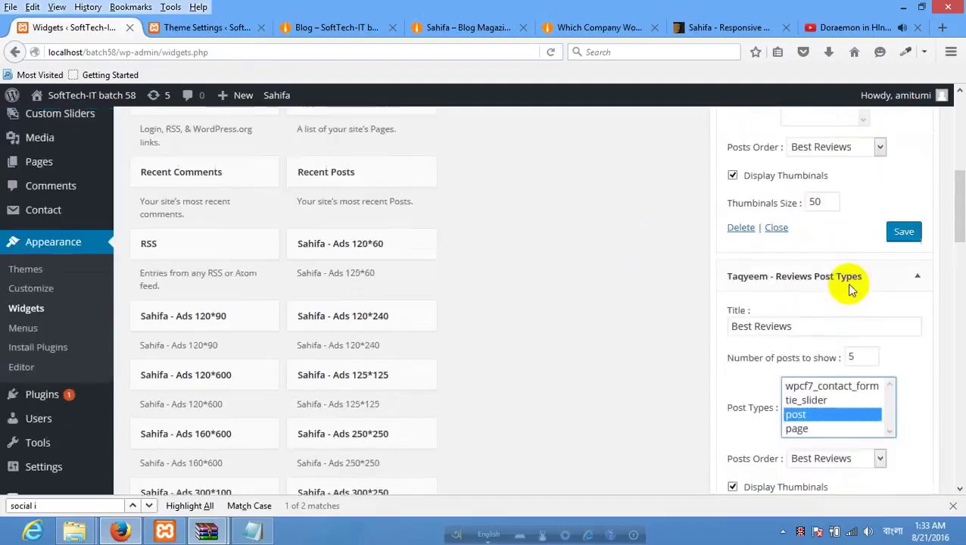
# Set the Taqyeem - Reviews Posts widget's posts order to Recent Reviews and save both Taqyeem review widgets.
pyautogui.click(858, 346)
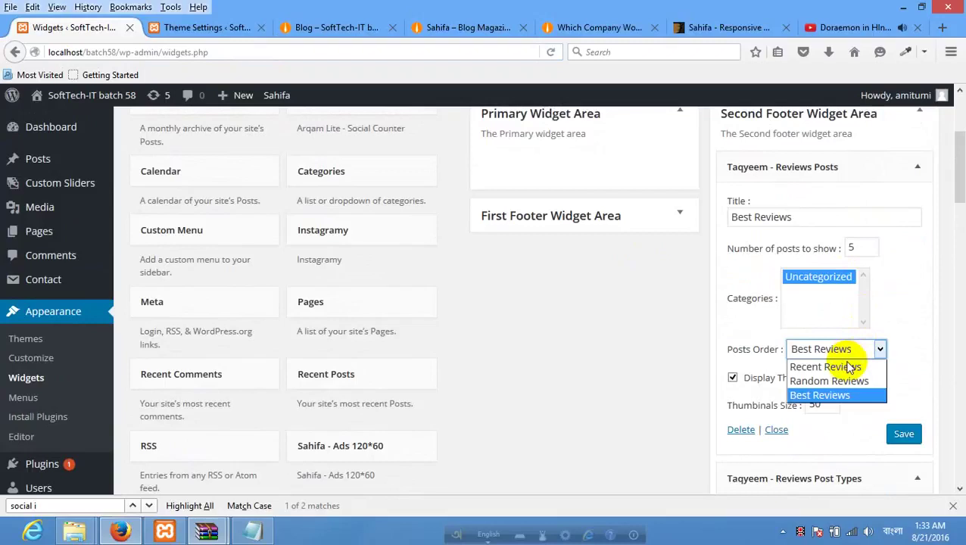
pyautogui.click(841, 367)
pyautogui.click(878, 349)
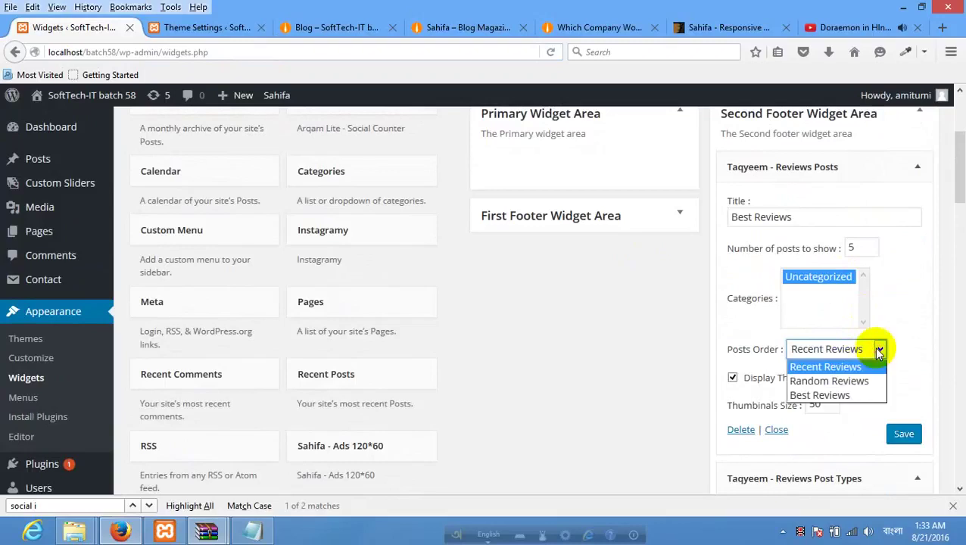
pyautogui.click(826, 280)
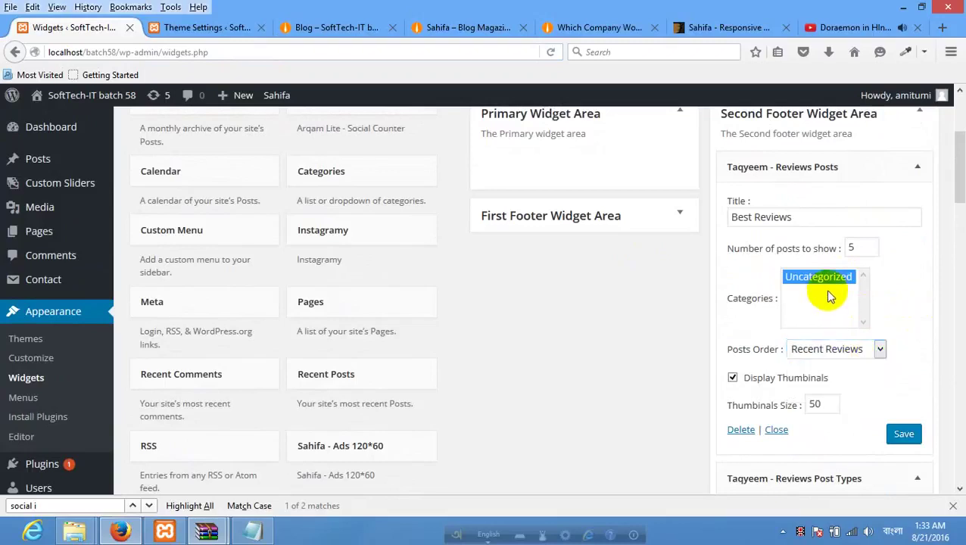
pyautogui.click(825, 279)
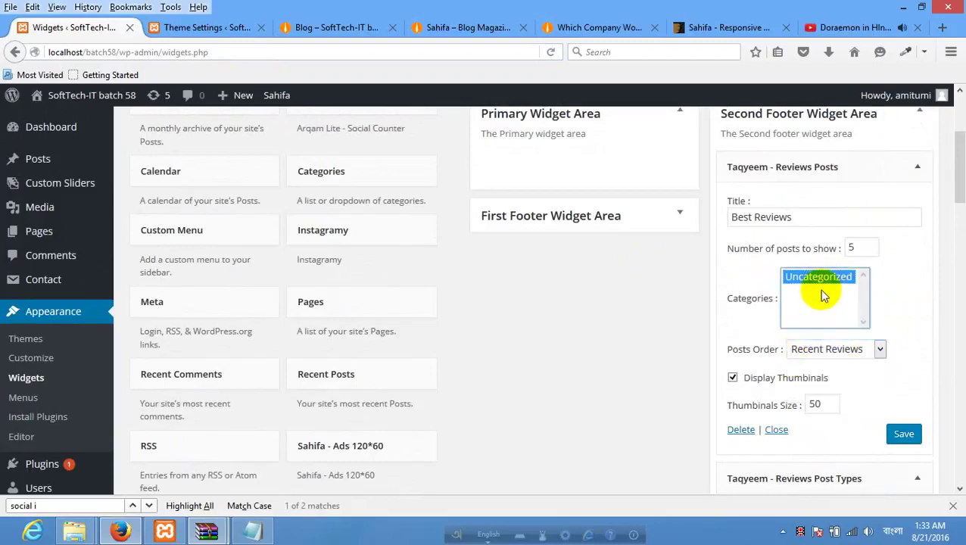
pyautogui.click(782, 216)
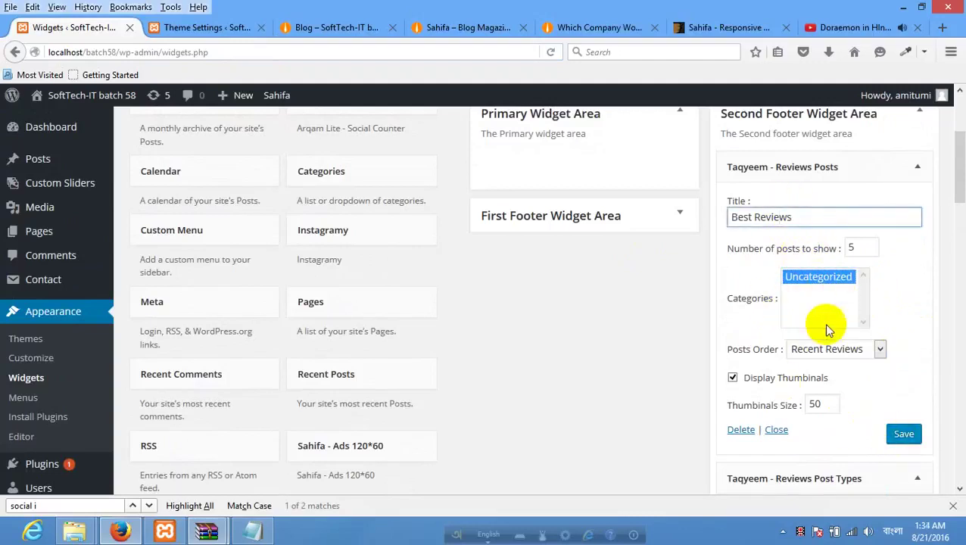
pyautogui.scroll(-3, 822, 330)
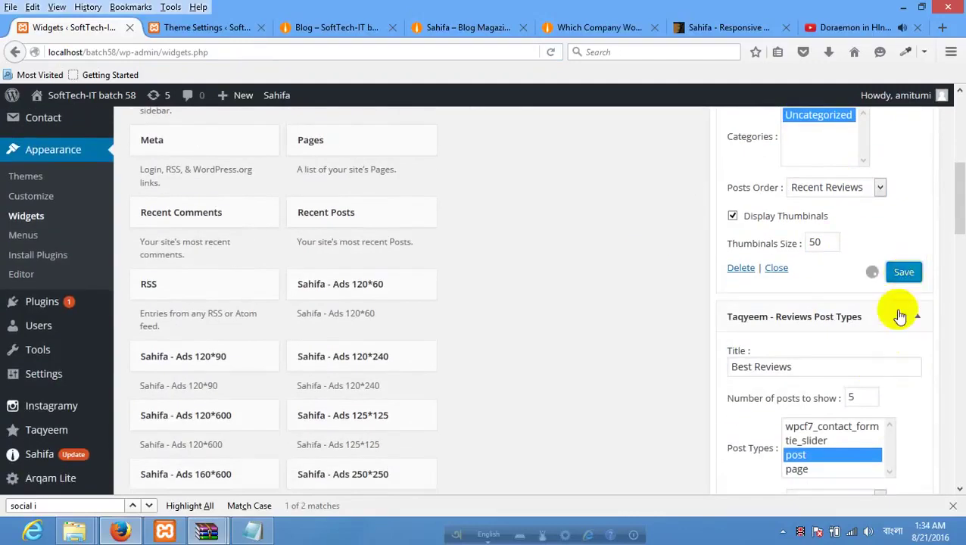
pyautogui.scroll(-1, 891, 316)
pyautogui.scroll(-3, 878, 401)
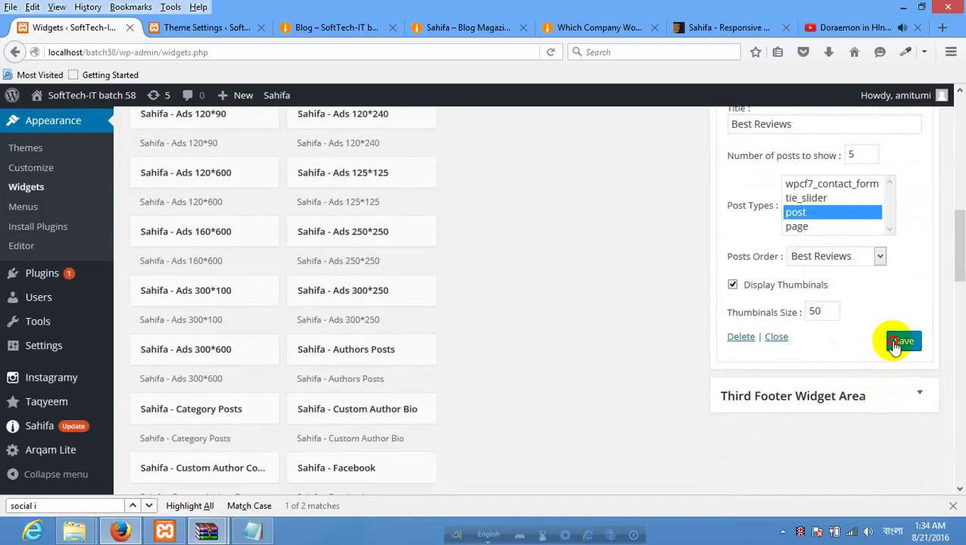
pyautogui.click(892, 340)
# Reload the Blog page again to examine the footer with the saved review widget settings.
pyautogui.click(193, 27)
pyautogui.click(306, 37)
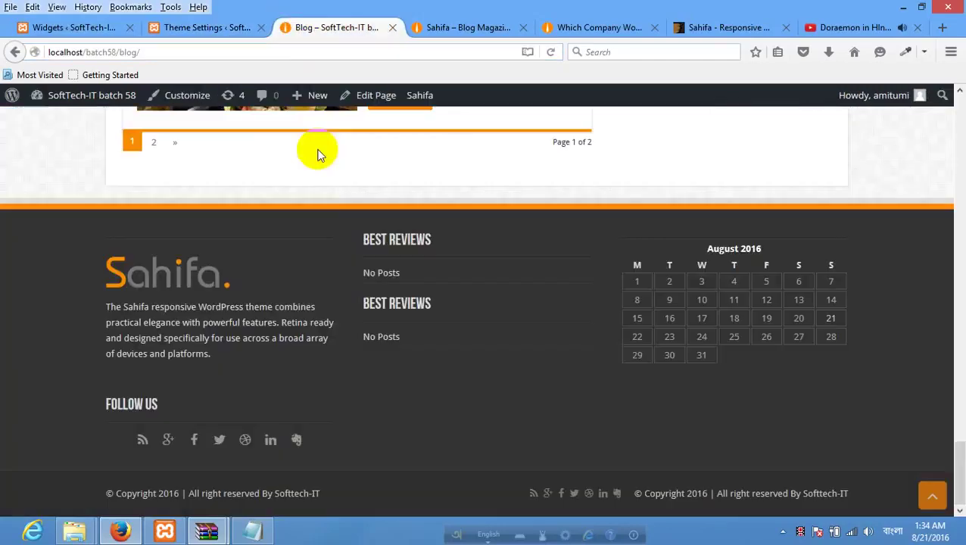
pyautogui.rightClick(313, 210)
pyautogui.click(394, 223)
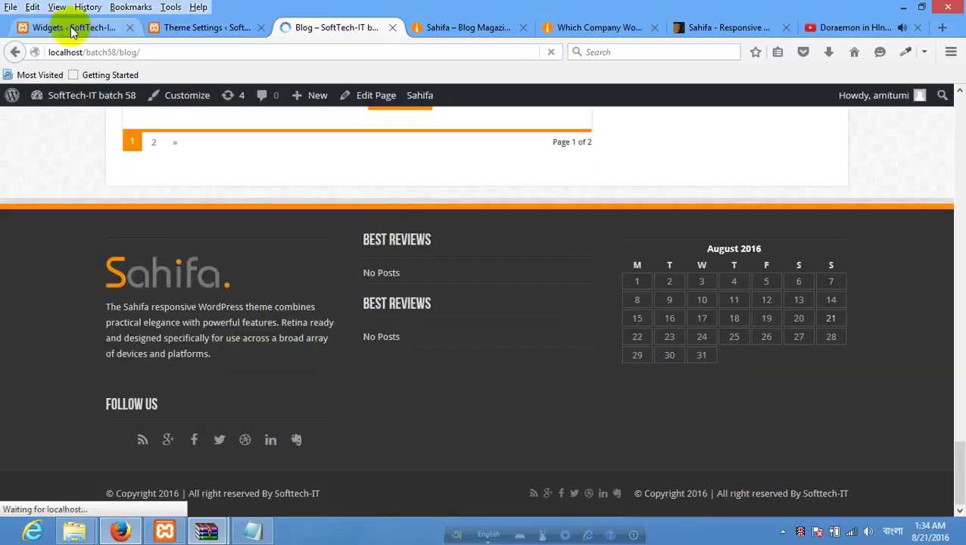
# Return to the Widgets page and add the Sahifa - Posts list widget to the Second Footer Widget Area.
pyautogui.click(72, 28)
pyautogui.scroll(-5, 393, 174)
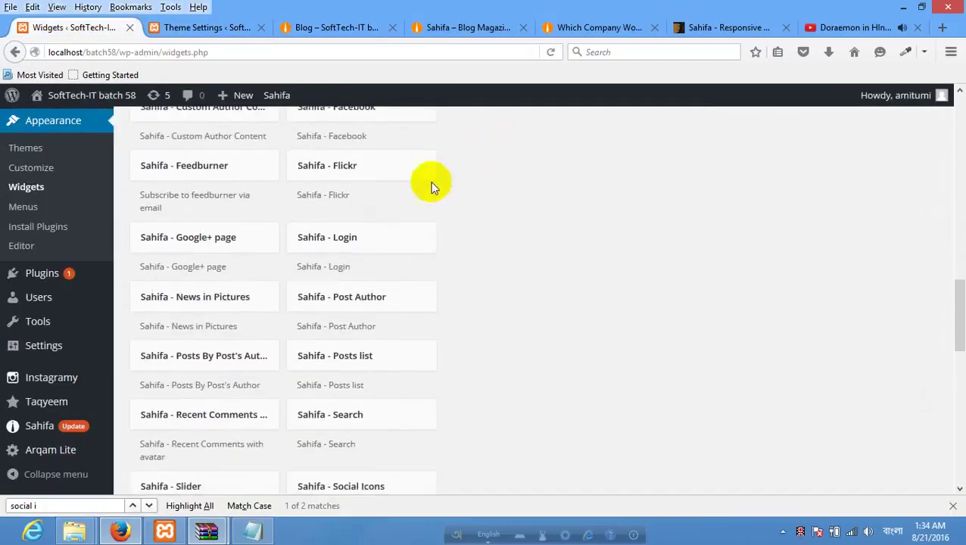
pyautogui.scroll(-10, 431, 185)
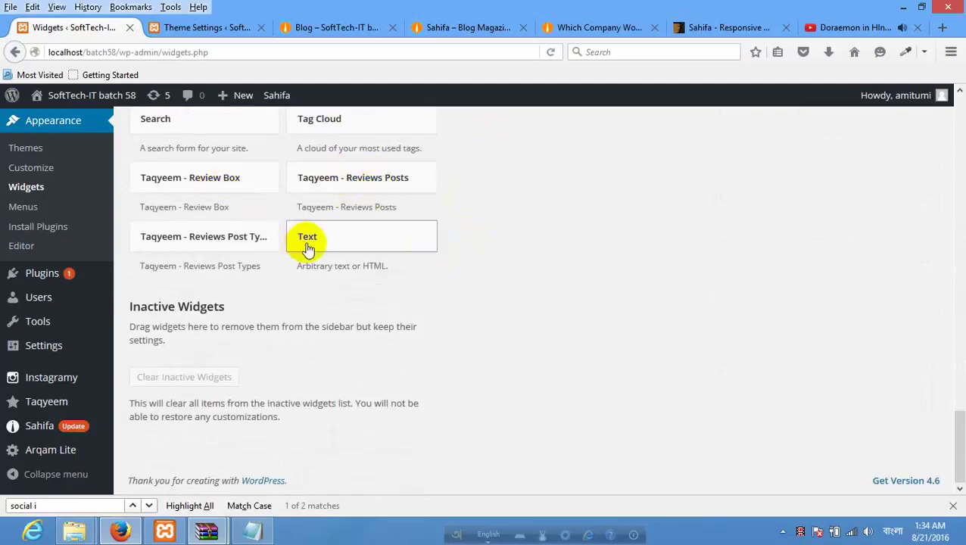
pyautogui.scroll(2, 310, 246)
pyautogui.scroll(6, 342, 216)
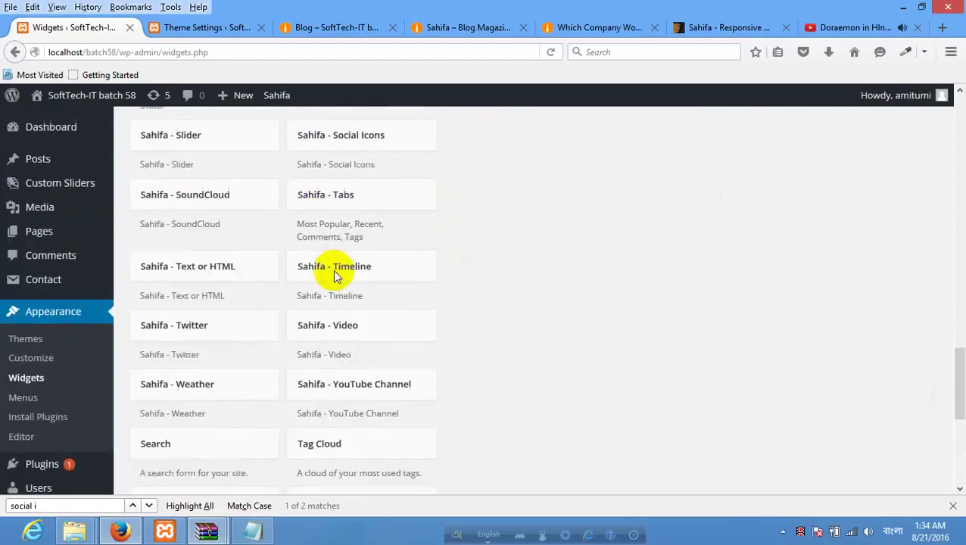
pyautogui.scroll(2, 333, 272)
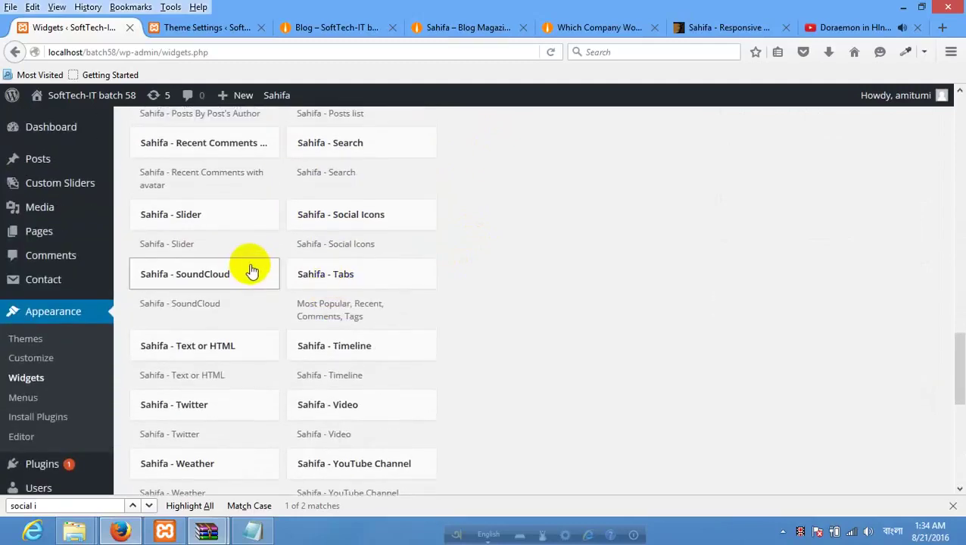
pyautogui.scroll(2, 252, 271)
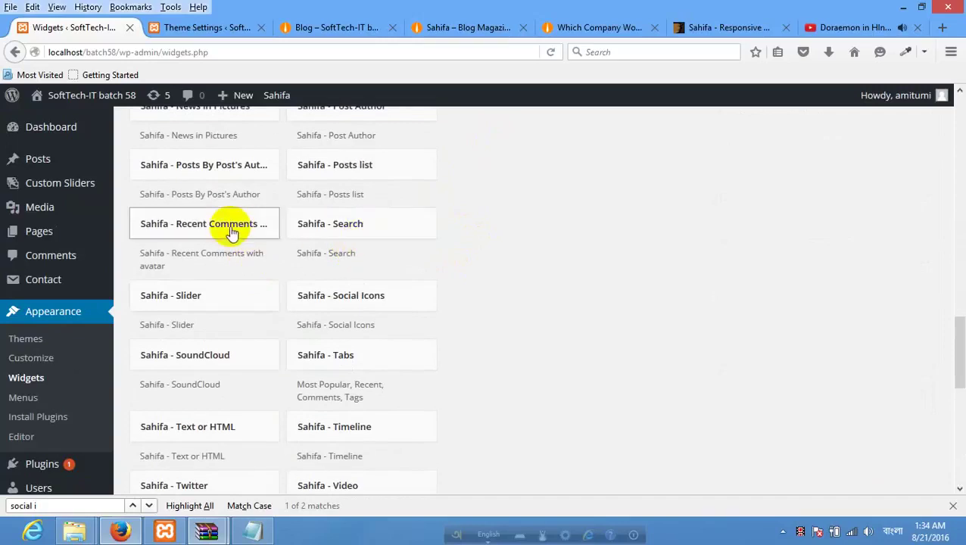
pyautogui.click(383, 173)
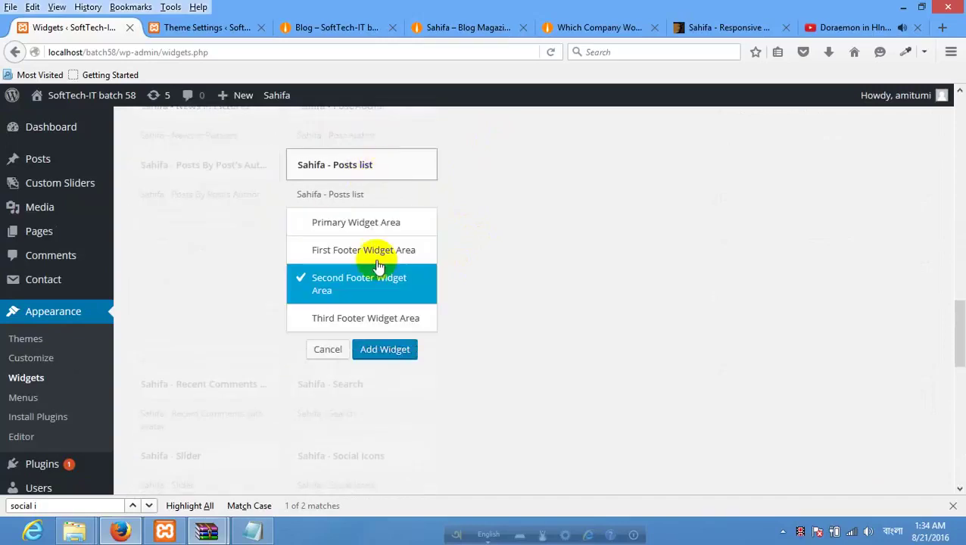
pyautogui.click(383, 349)
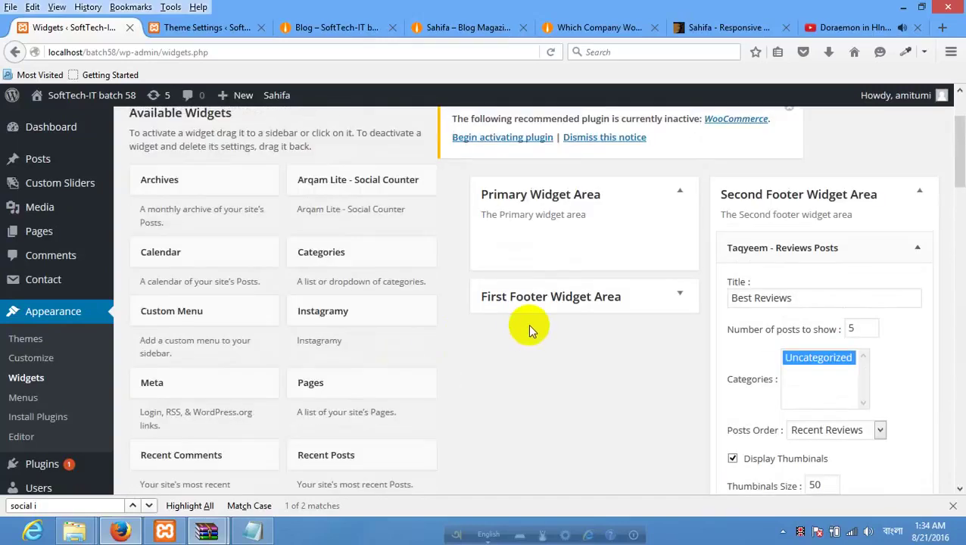
# Delete the Taqyeem - Reviews Posts and Taqyeem - Reviews Post Types widgets from the Second Footer Widget Area.
pyautogui.scroll(-3, 746, 405)
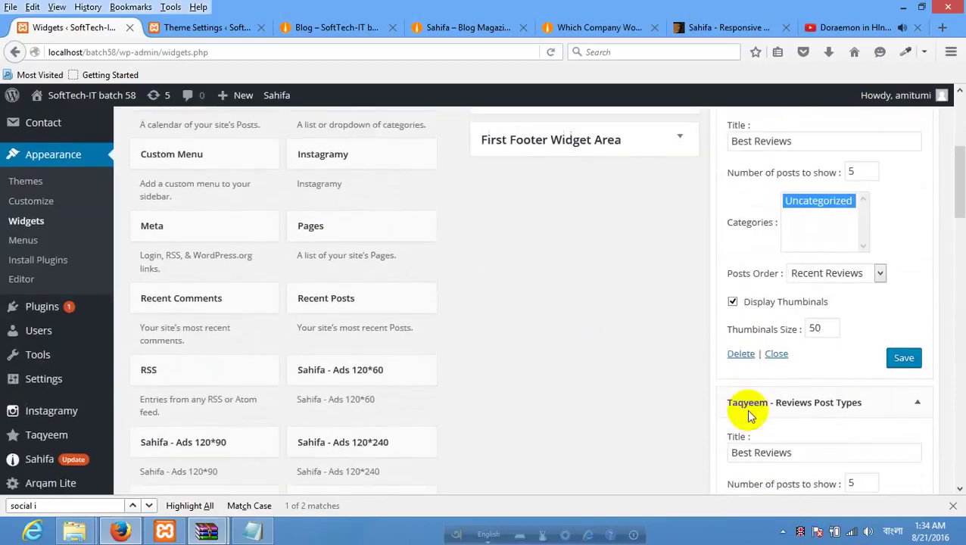
pyautogui.click(749, 353)
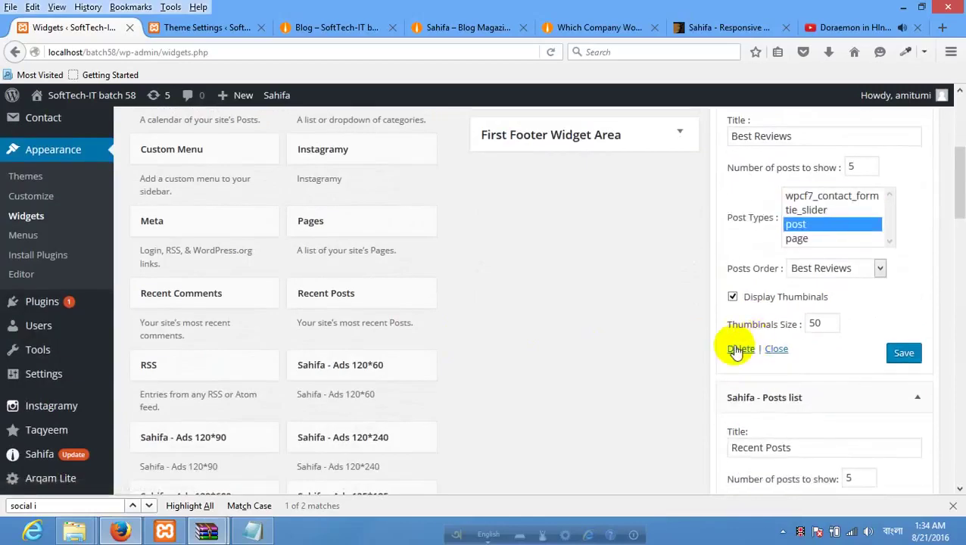
pyautogui.click(733, 351)
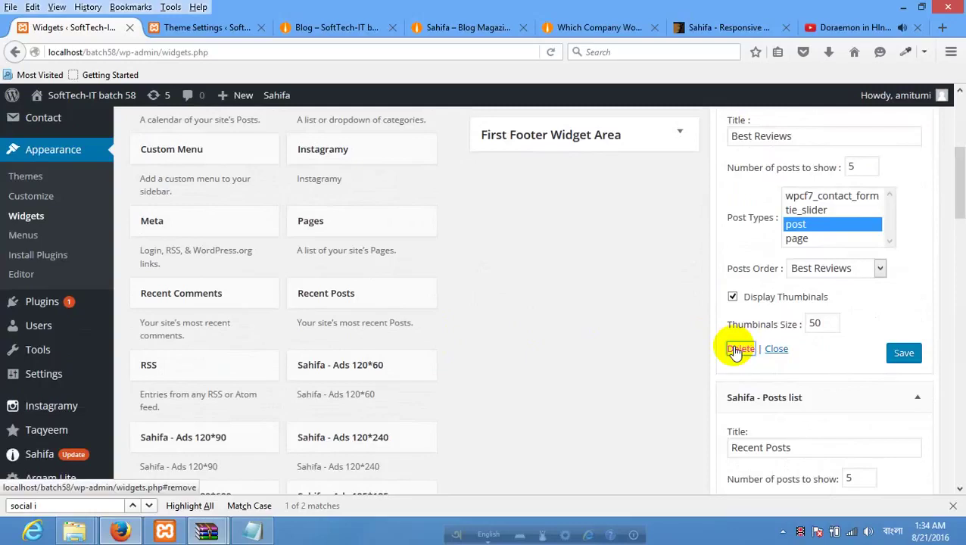
pyautogui.click(738, 349)
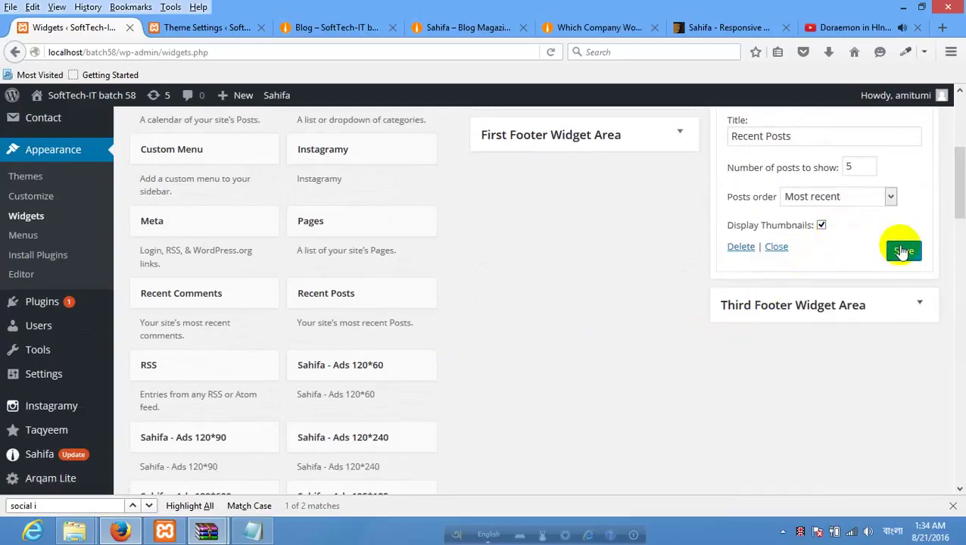
# Reload the Blog page to examine the Recent Posts list in the footer's second widget area.
pyautogui.click(204, 27)
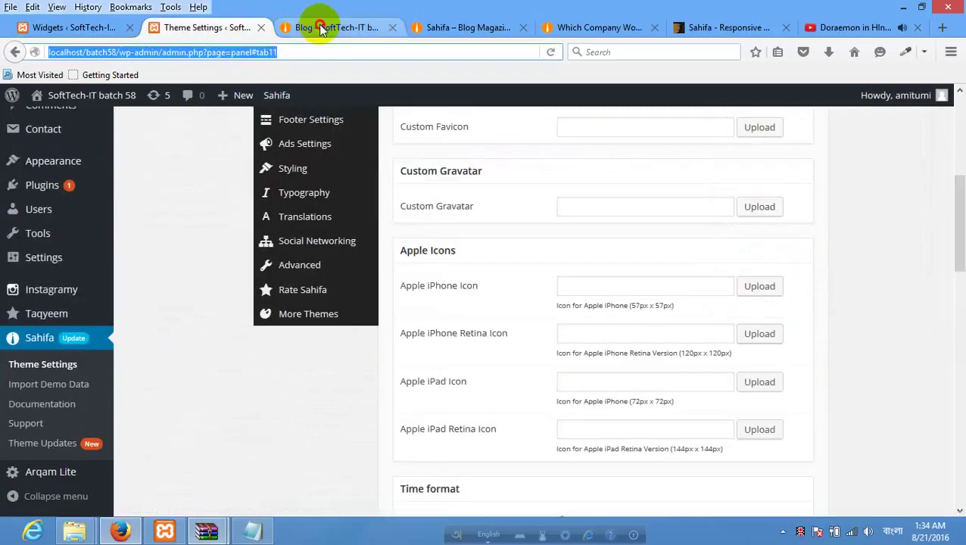
pyautogui.click(321, 28)
pyautogui.rightClick(311, 256)
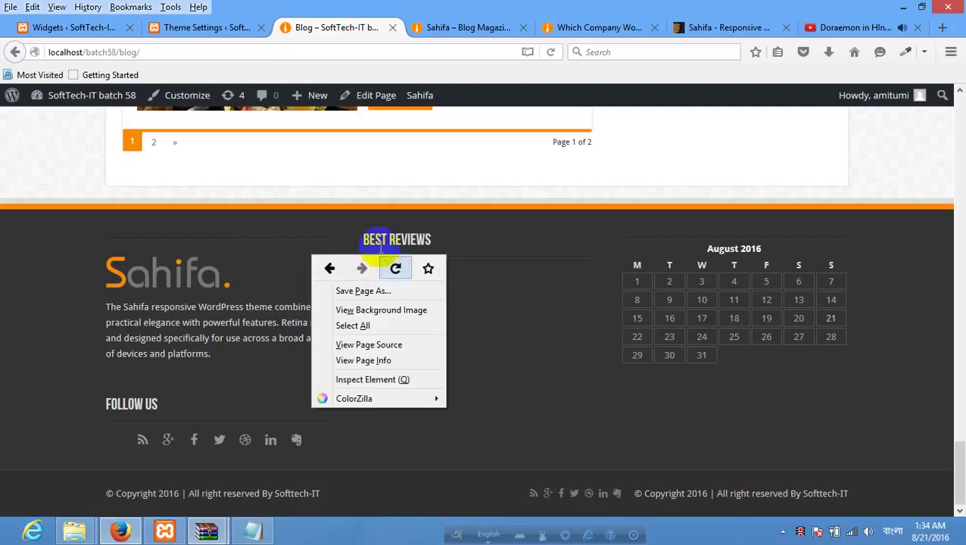
pyautogui.press('F5')
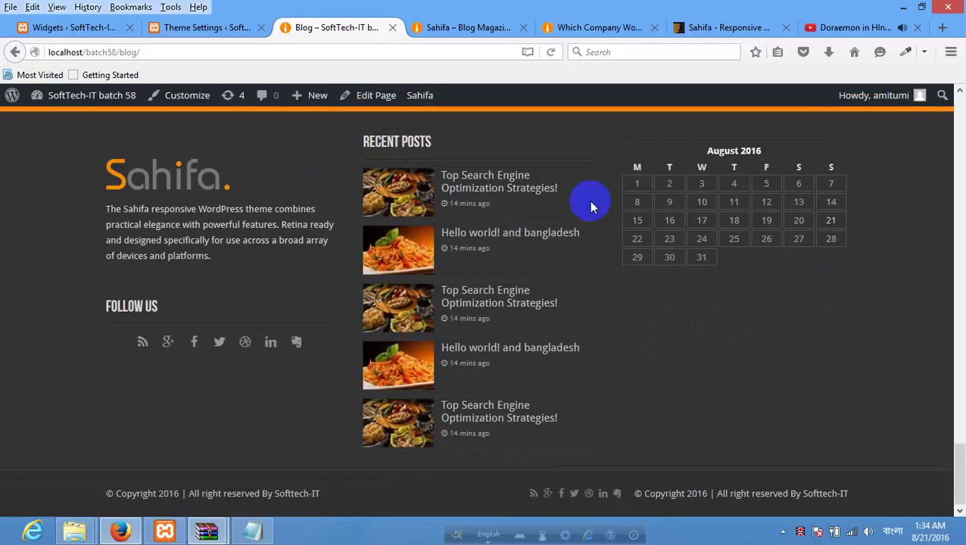
# Set the Second Footer Widget Area's Recent Posts widget to show 3 posts and save it.
pyautogui.click(107, 28)
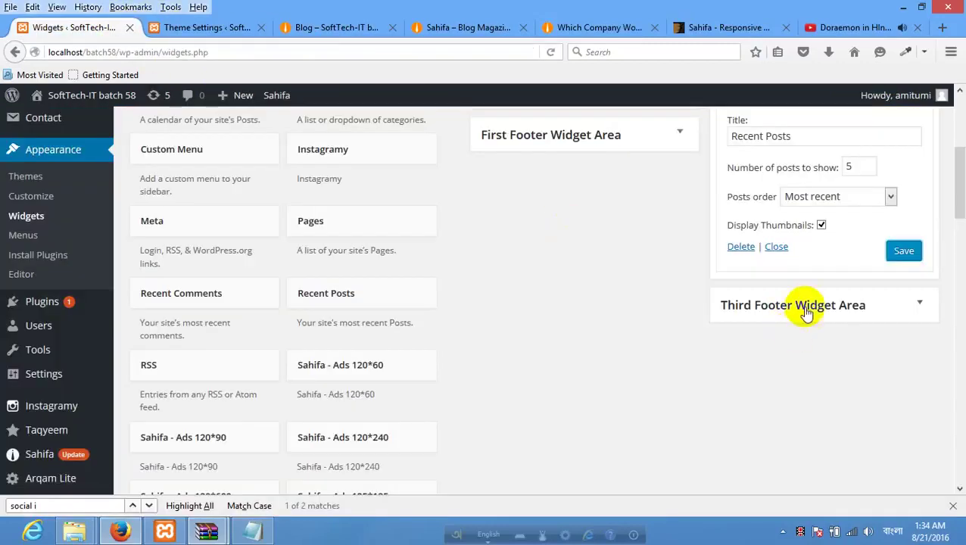
pyautogui.moveTo(854, 166); pyautogui.dragTo(666, 166)
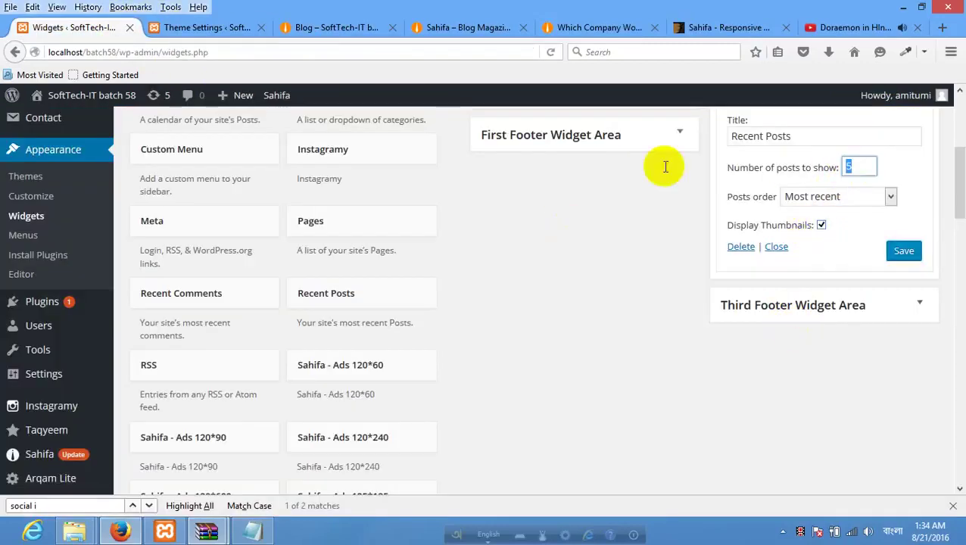
pyautogui.write('3')
pyautogui.click(899, 255)
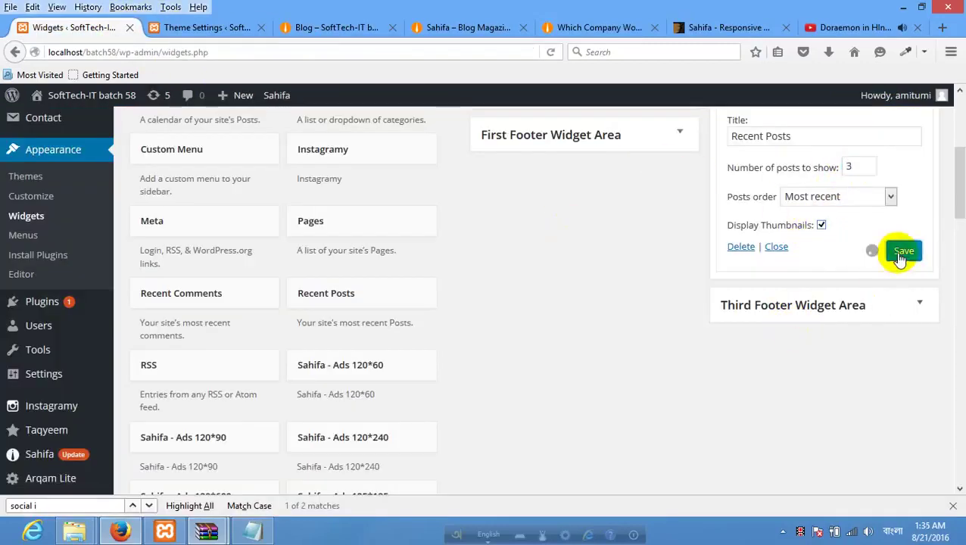
# Reload the Blog page to check the footer's Recent Posts list with the new post count.
pyautogui.click(227, 27)
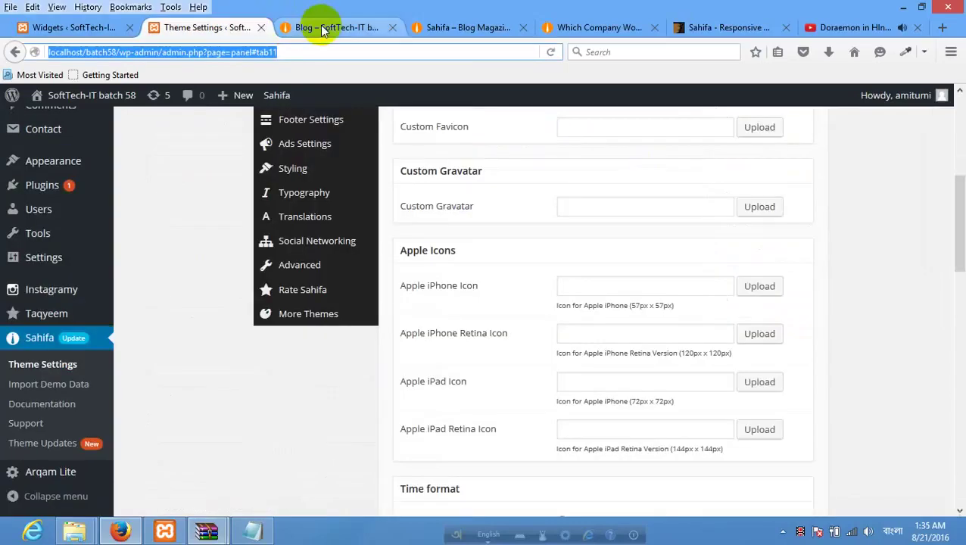
pyautogui.click(321, 29)
pyautogui.rightClick(220, 163)
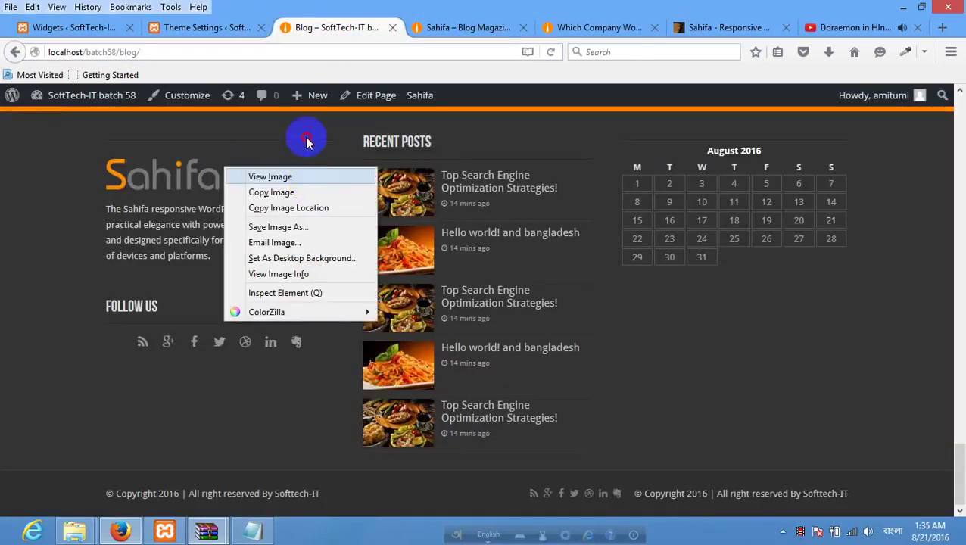
pyautogui.rightClick(307, 142)
pyautogui.click(397, 150)
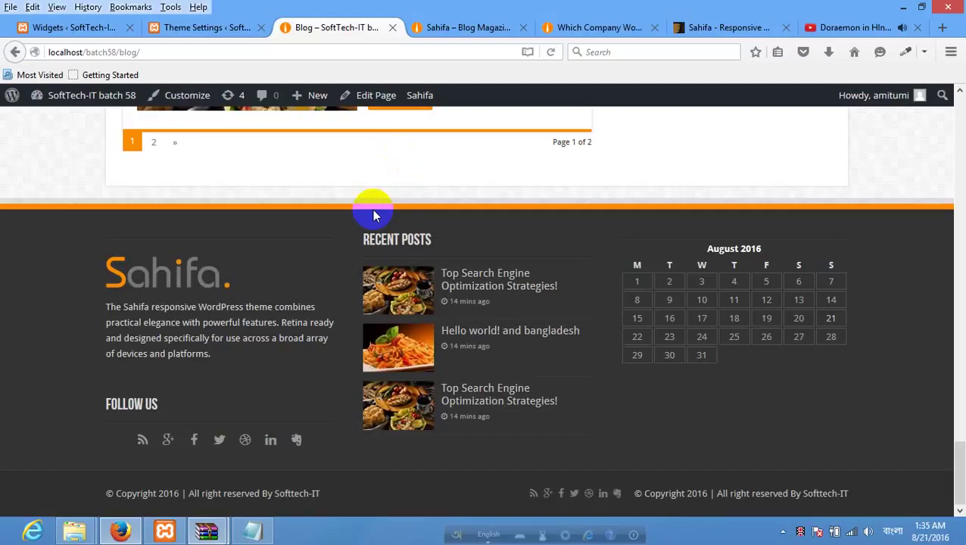
# Open the site's RSS feed from the Blog page header and subscribe to it as a live bookmark in the Bookmarks Toolbar folder.
pyautogui.scroll(5, 436, 344)
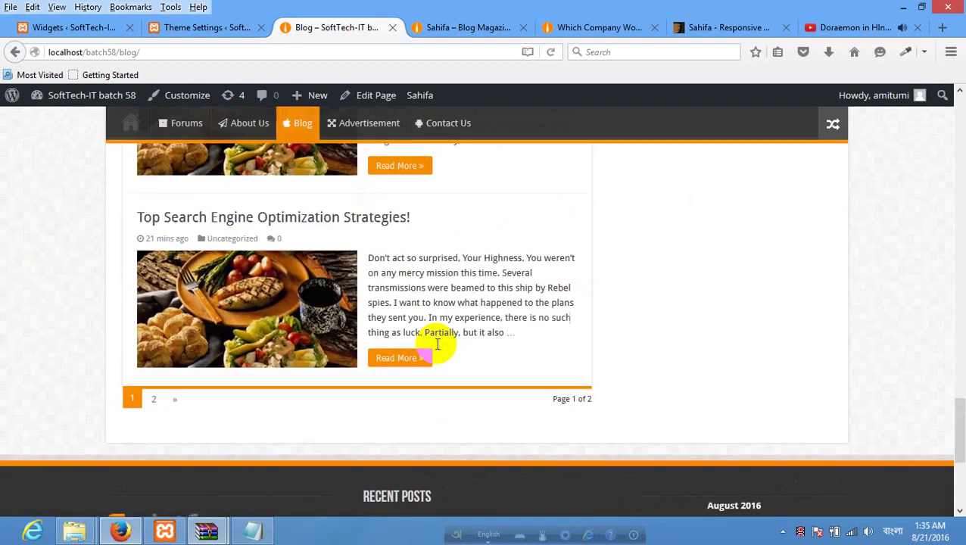
pyautogui.scroll(10, 437, 344)
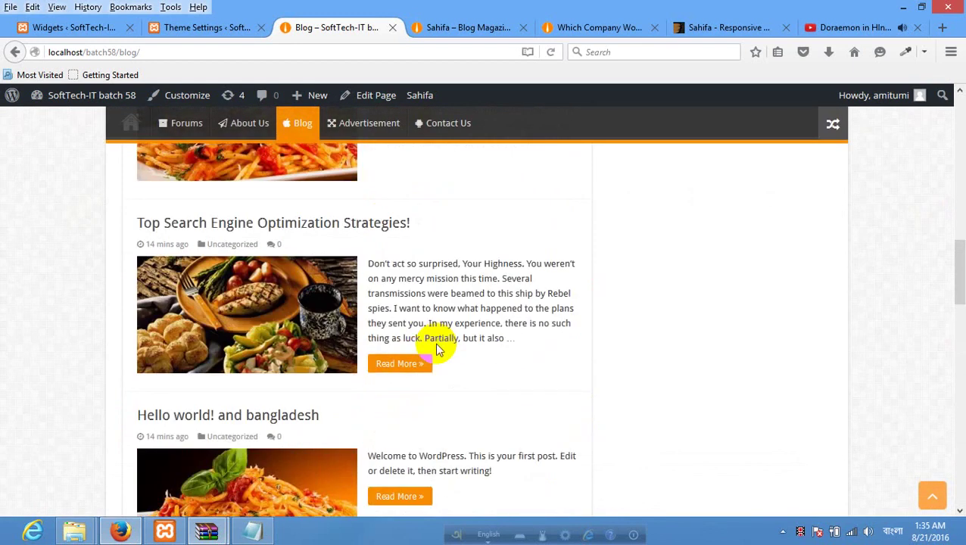
pyautogui.scroll(4, 437, 344)
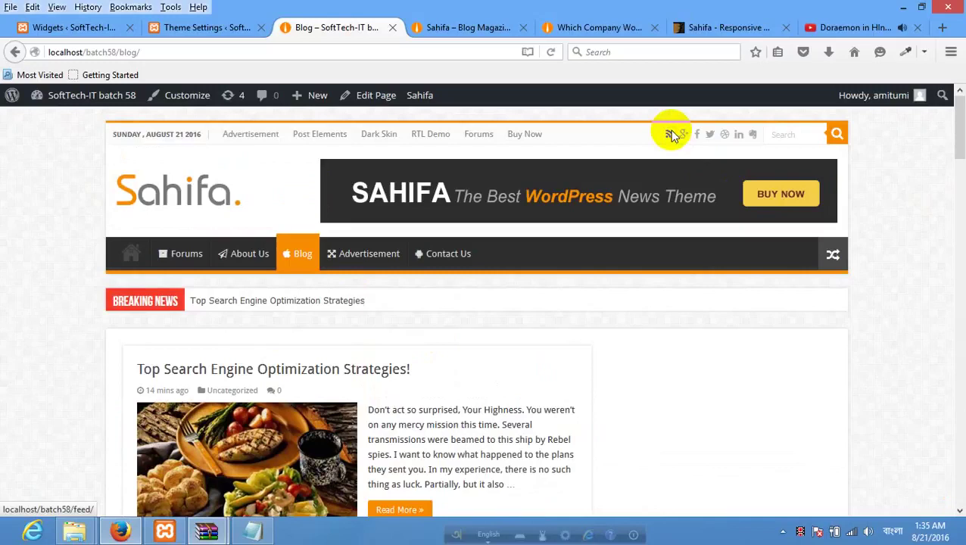
pyautogui.click(670, 134)
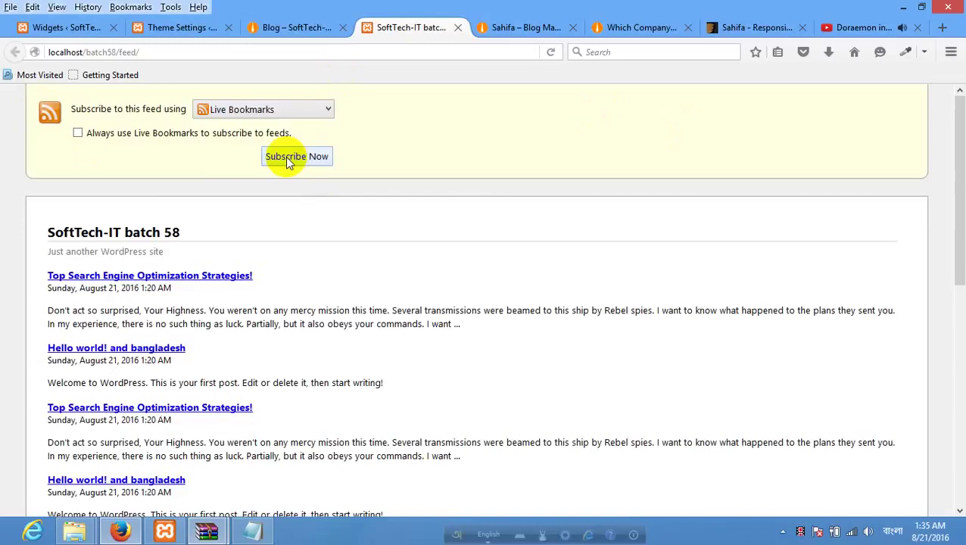
pyautogui.click(285, 156)
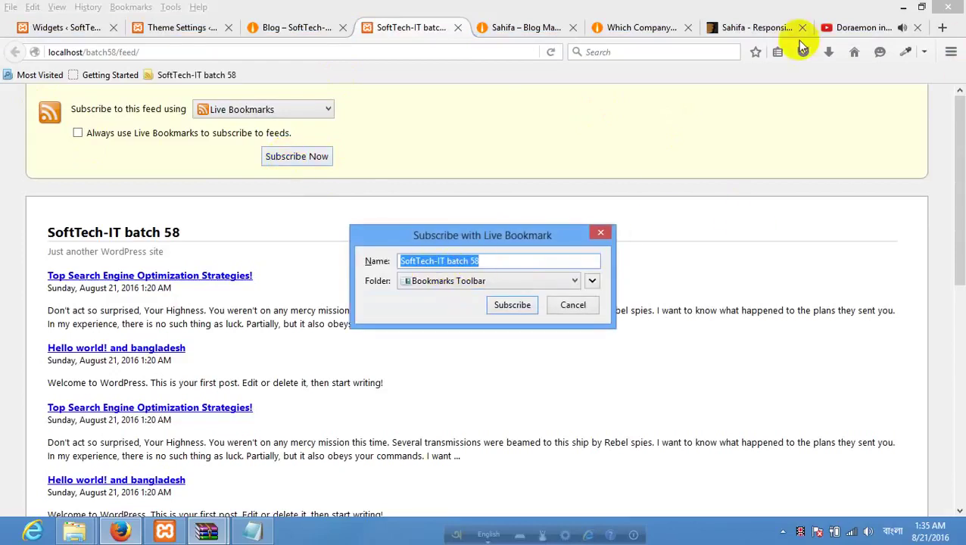
pyautogui.click(504, 304)
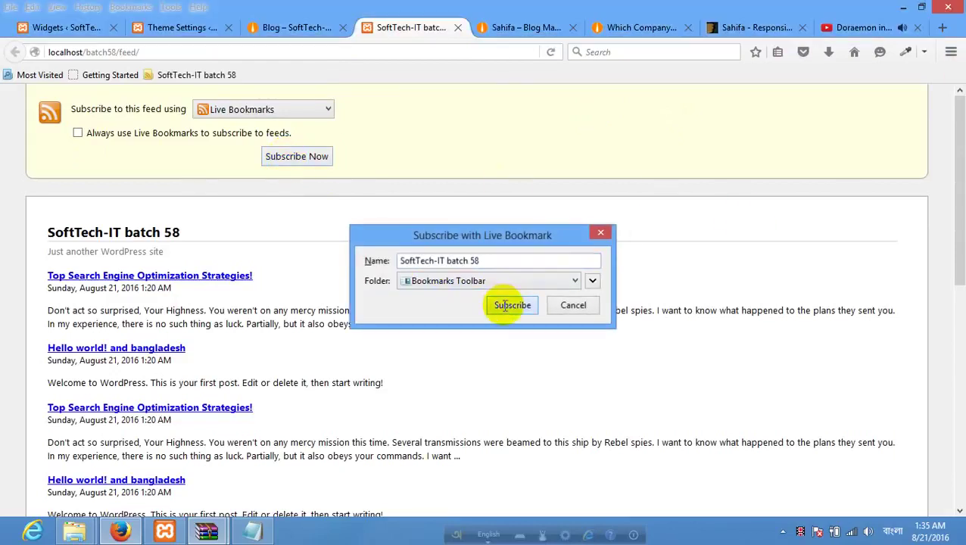
# Examine the posts listed under the SoftTech-IT batch 58 live bookmark in the Bookmarks Toolbar folder.
pyautogui.click(146, 9)
pyautogui.moveTo(179, 99)
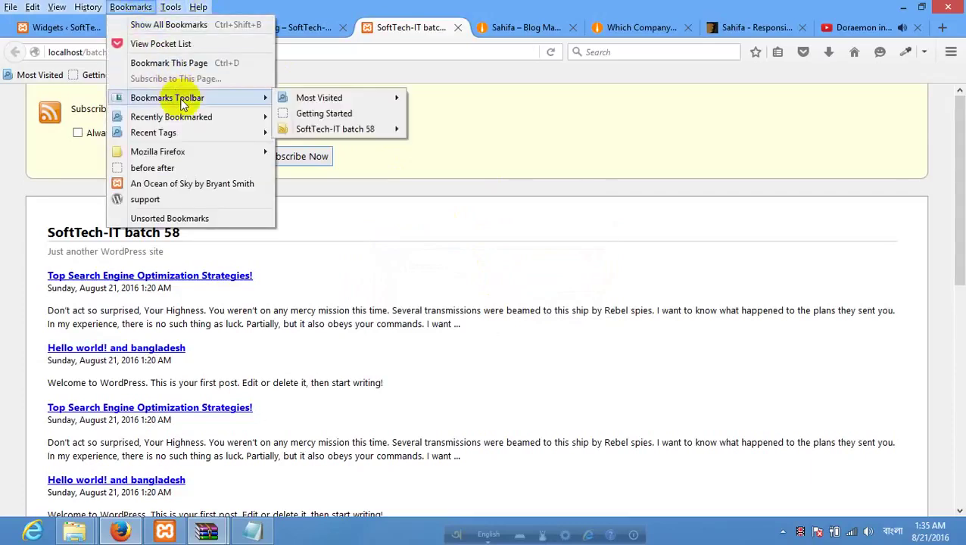
pyautogui.moveTo(336, 129)
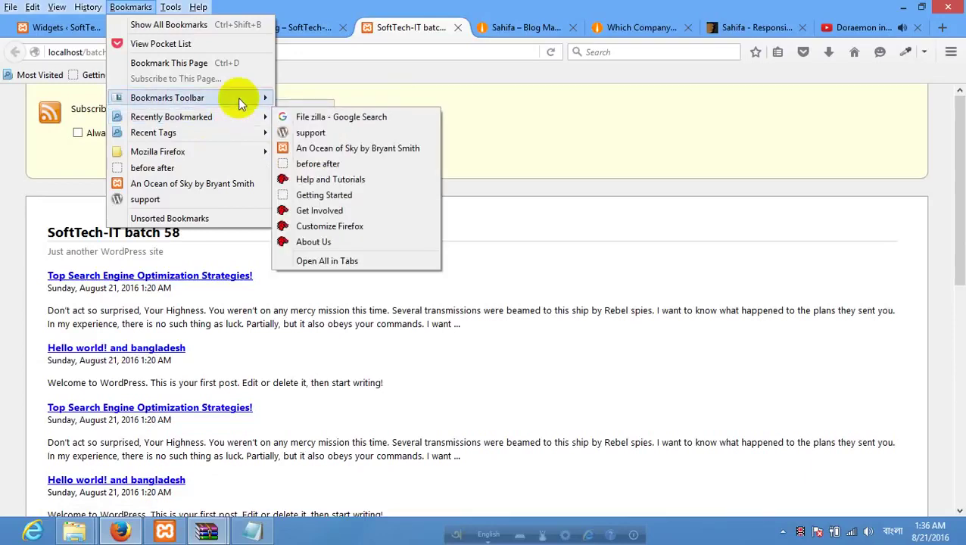
pyautogui.moveTo(408, 133)
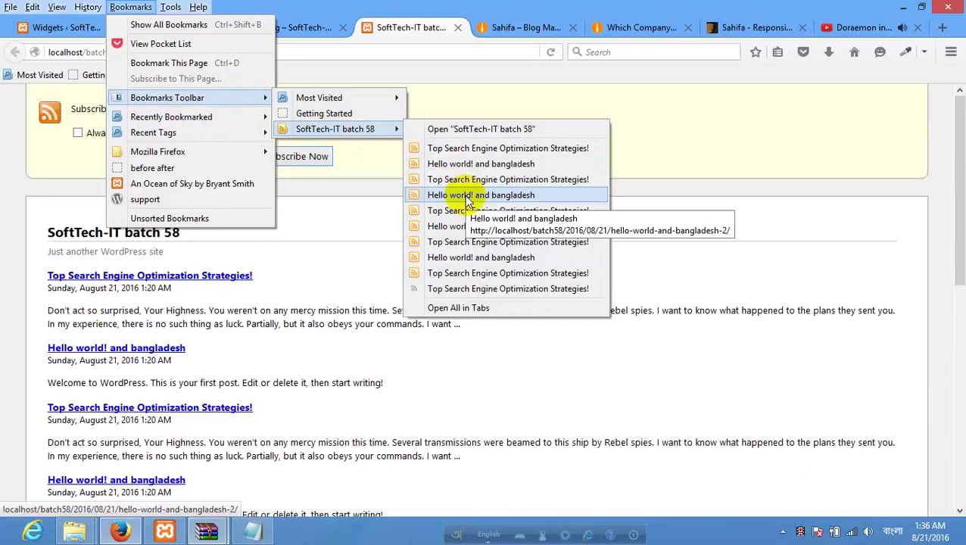
pyautogui.click(706, 134)
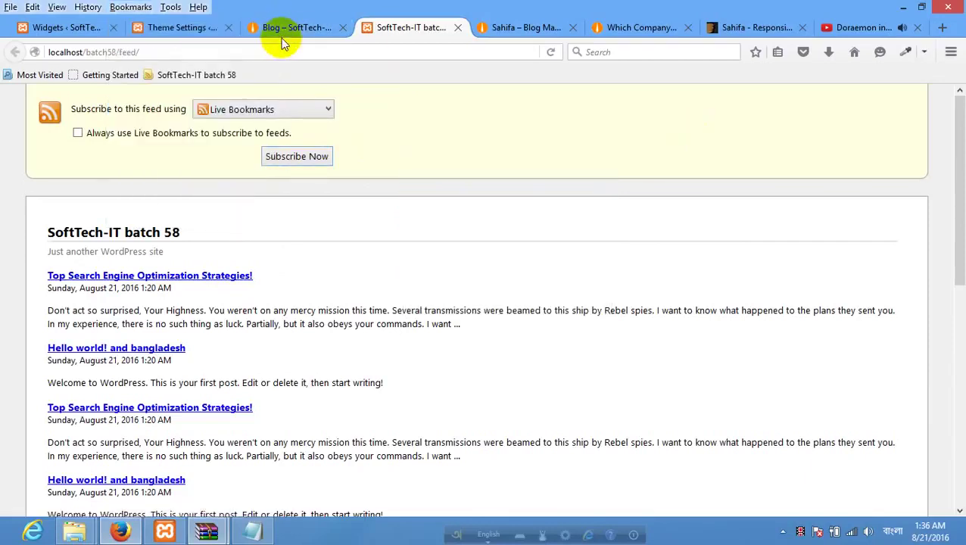
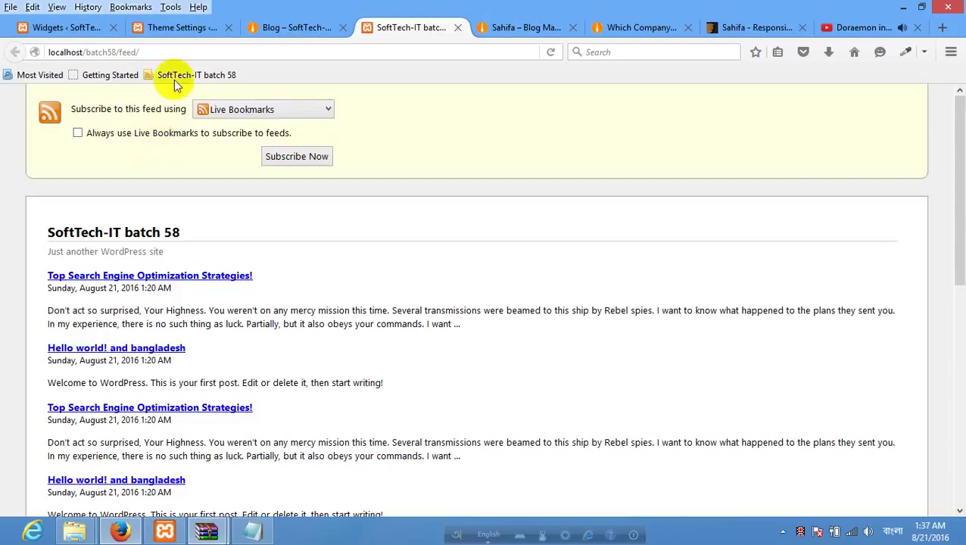
pyautogui.click(126, 8)
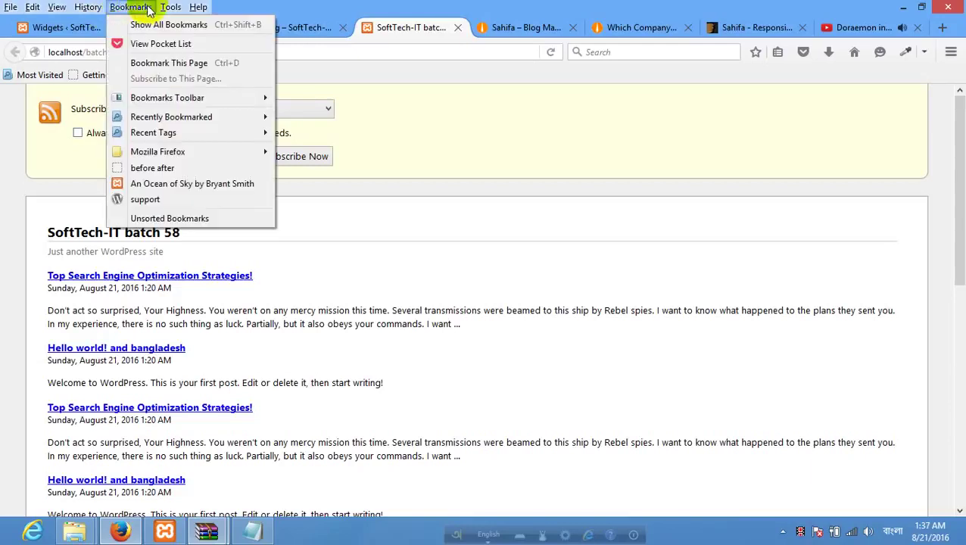
pyautogui.moveTo(266, 99)
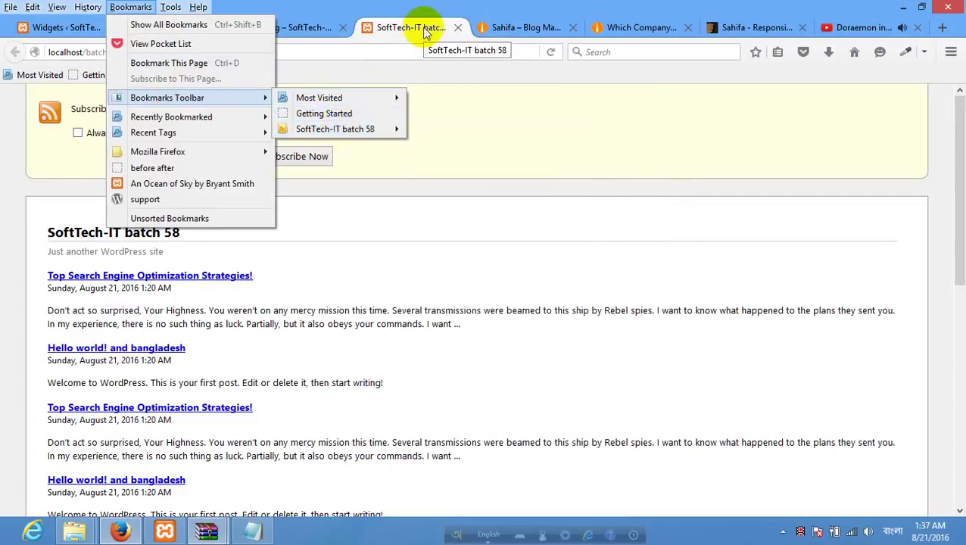
pyautogui.moveTo(260, 122)
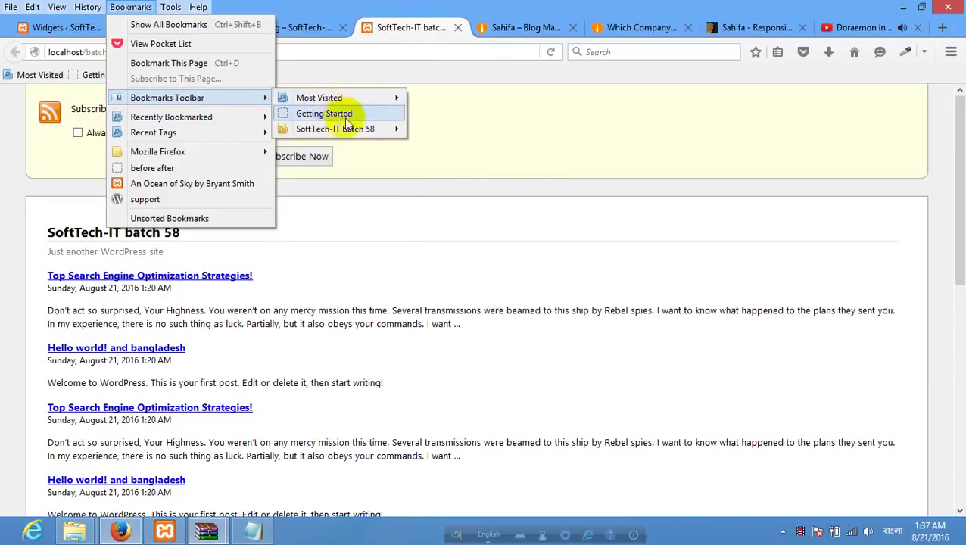
pyautogui.moveTo(325, 128)
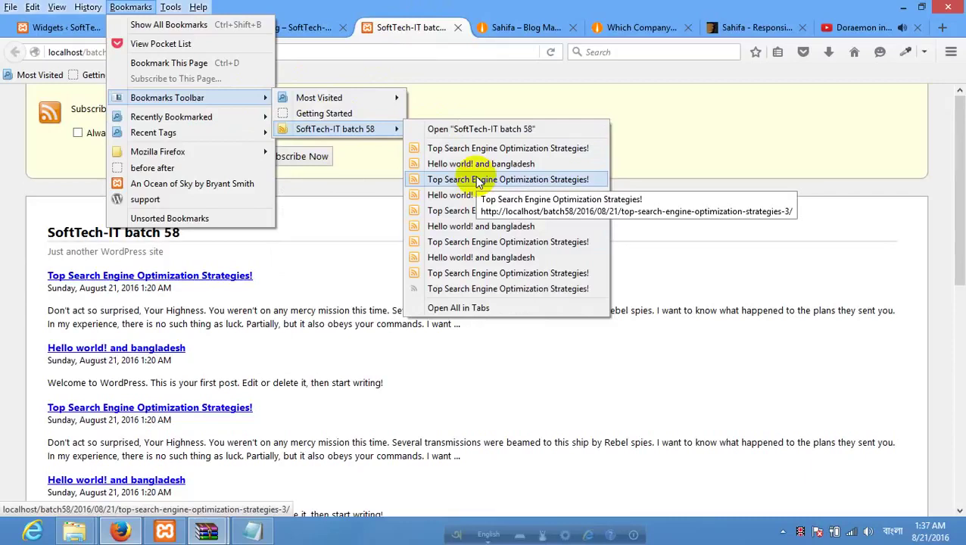
pyautogui.click(741, 140)
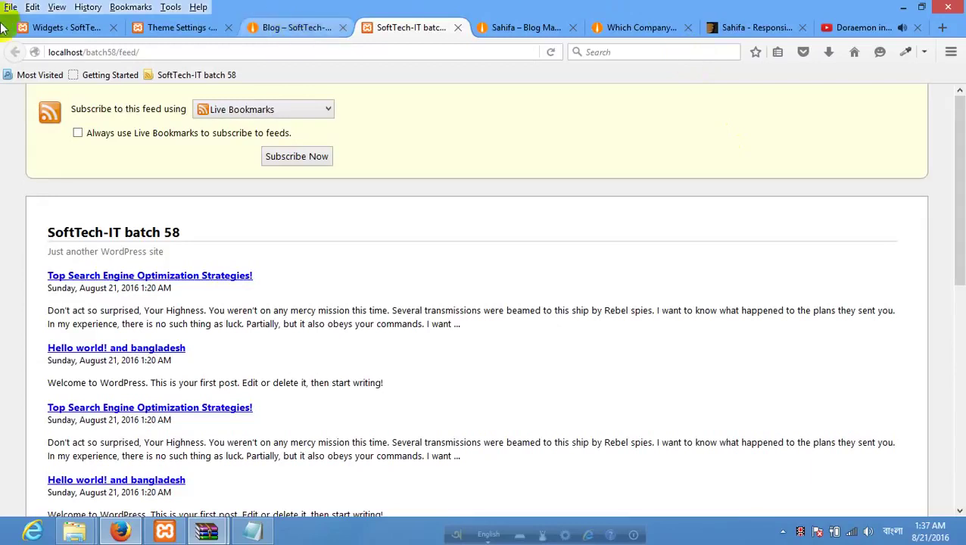
# Open the first Top Search Engine Optimization Strategies! post from the live bookmark, look through it, and close its tab.
pyautogui.click(137, 9)
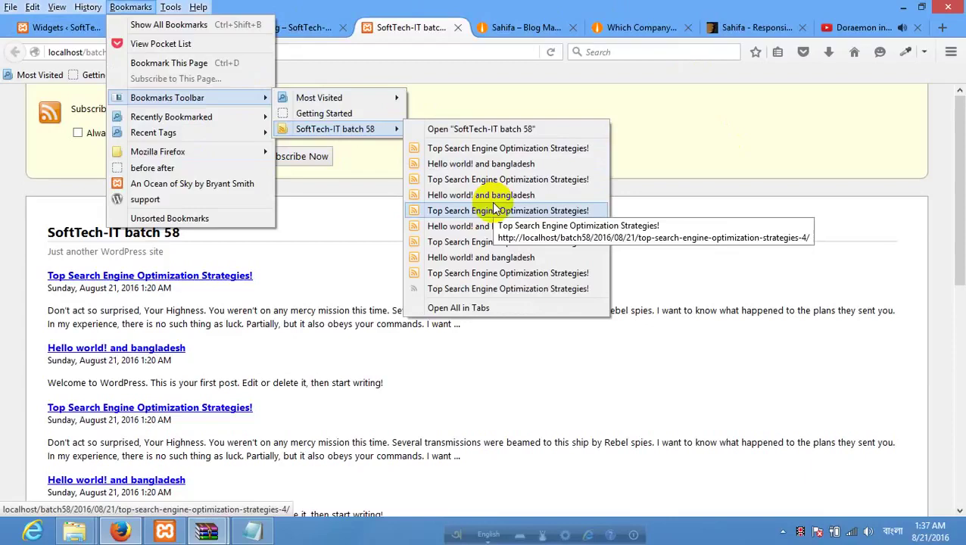
pyautogui.click(495, 155)
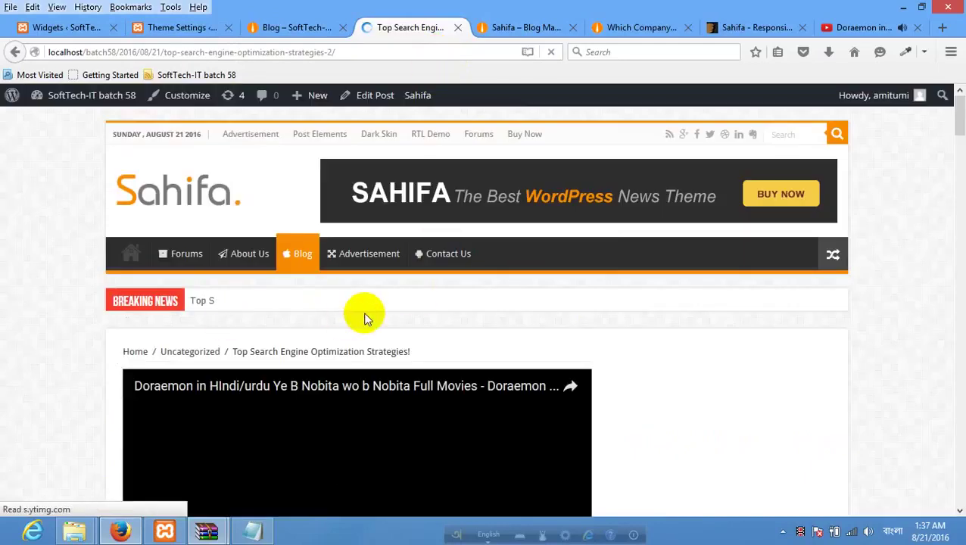
pyautogui.scroll(-15, 364, 318)
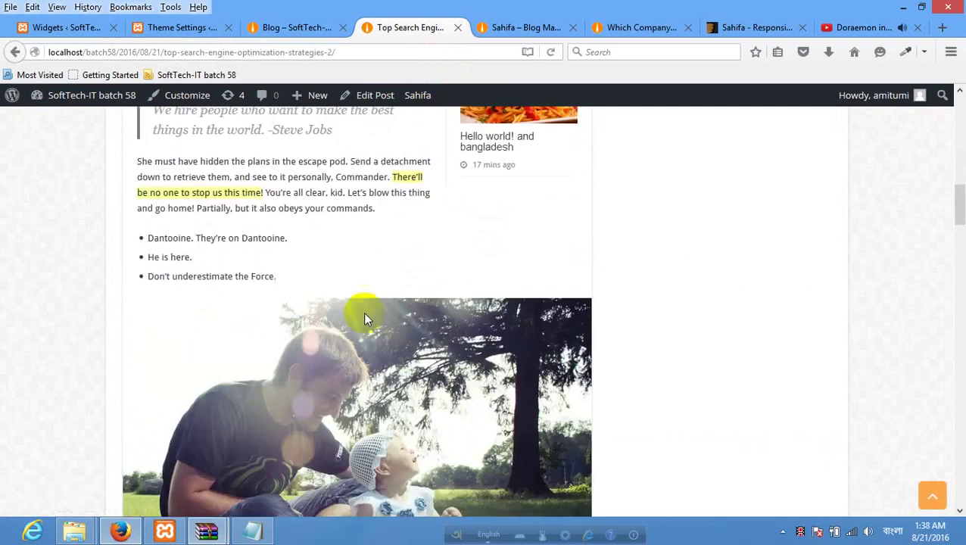
pyautogui.scroll(-20, 364, 318)
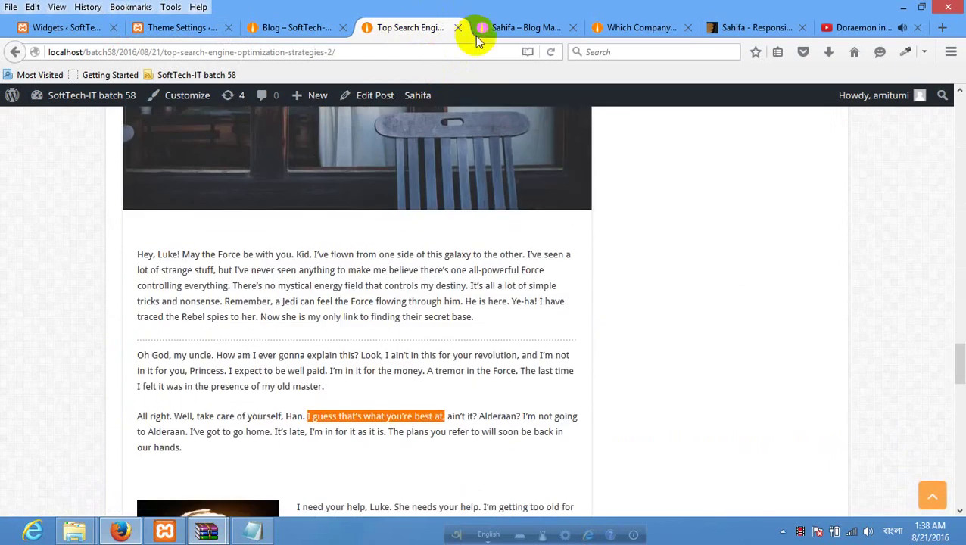
pyautogui.click(457, 28)
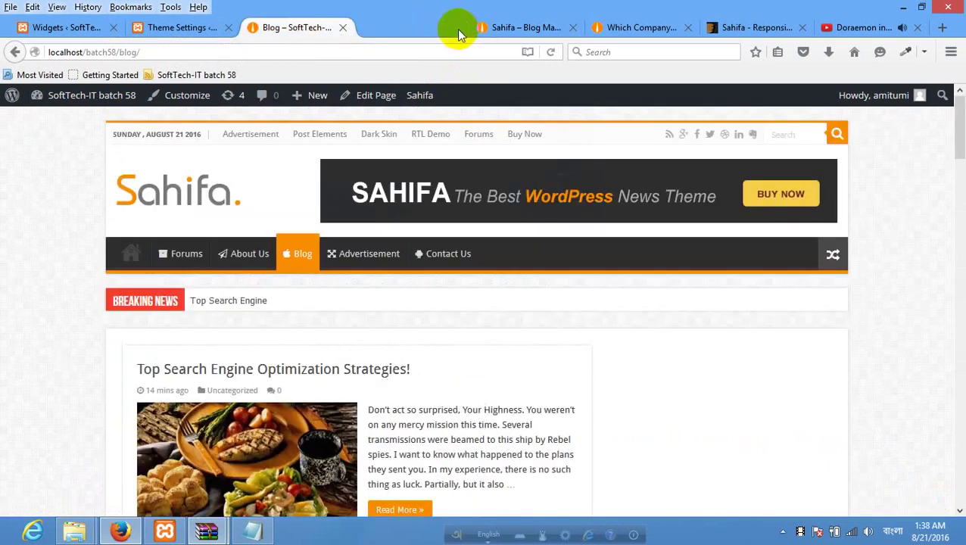
# Open the local site's Home page and examine the Sahifa demo's home page header and navigation for comparison.
pyautogui.click(184, 30)
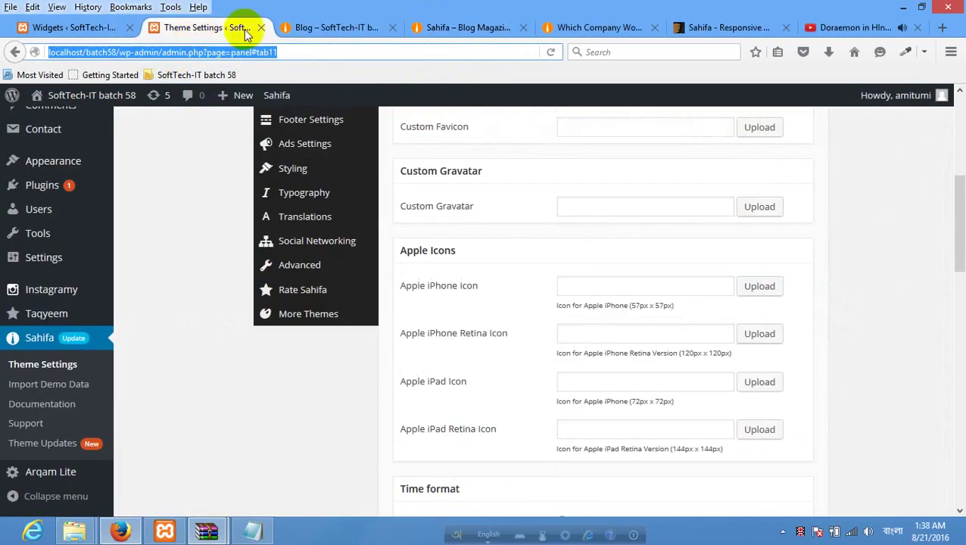
pyautogui.click(321, 29)
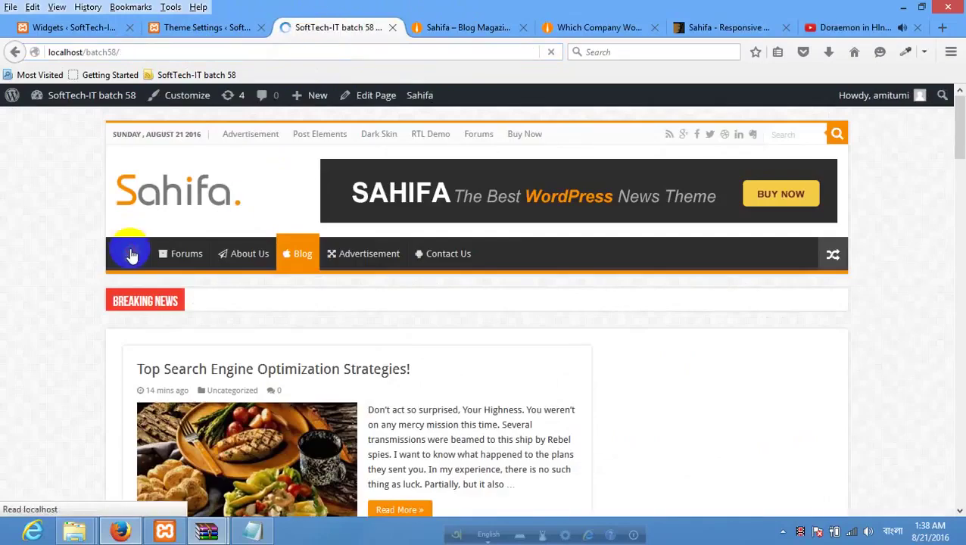
pyautogui.click(619, 29)
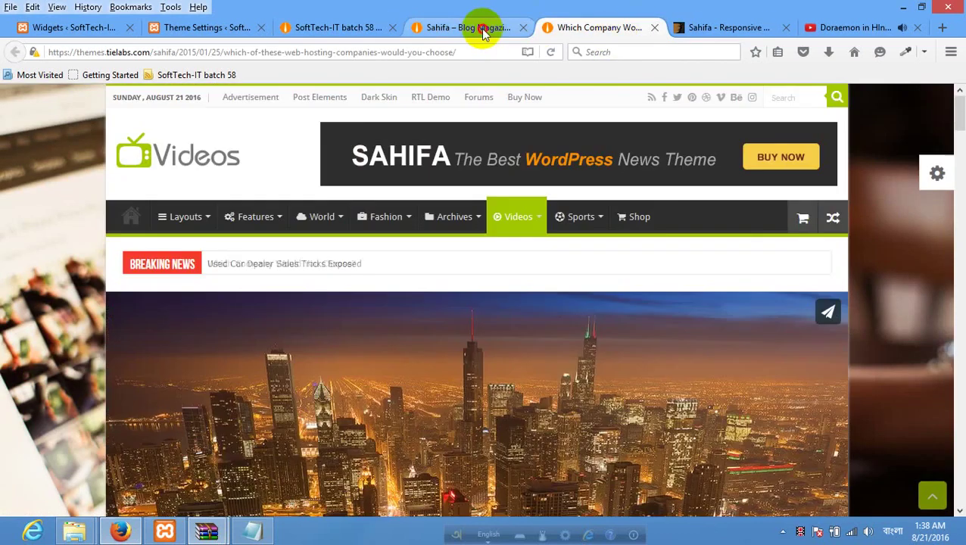
pyautogui.click(482, 31)
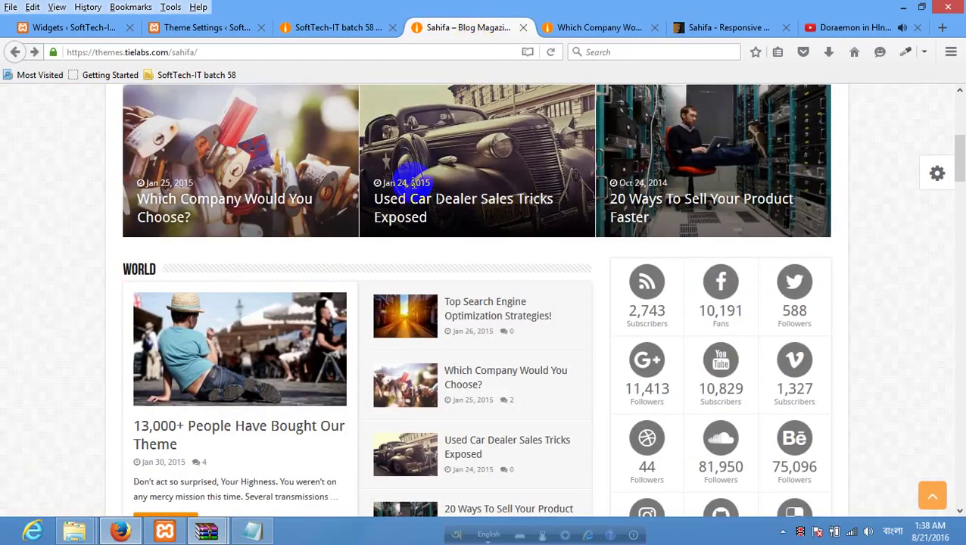
pyautogui.scroll(2, 414, 189)
pyautogui.scroll(6, 414, 189)
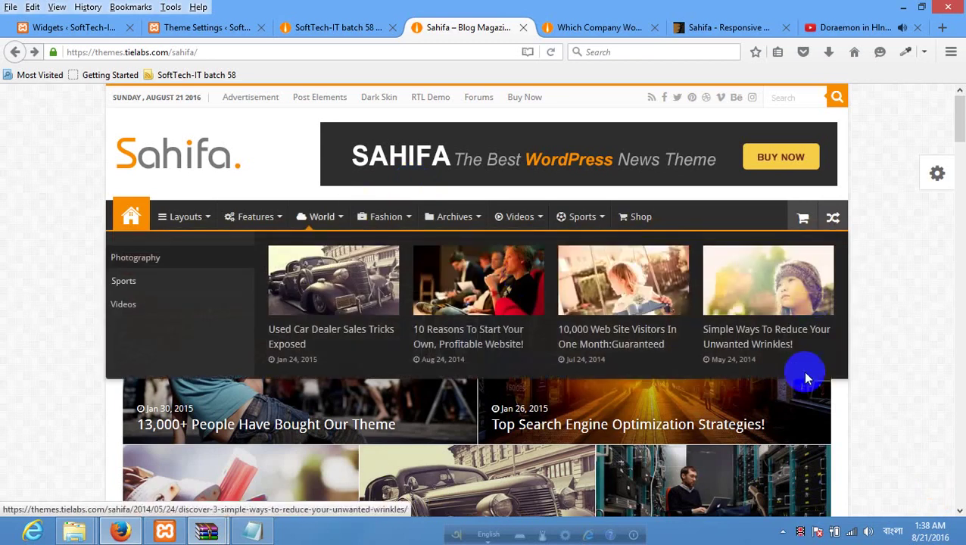
# Return from the Sahifa demo to the local site and open its Home page for editing.
pyautogui.scroll(-5, 682, 386)
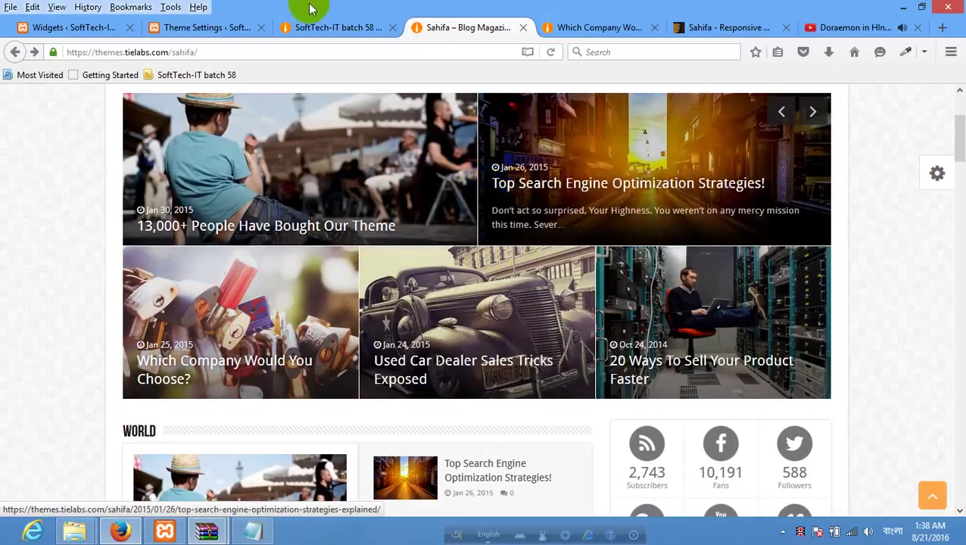
pyautogui.click(330, 28)
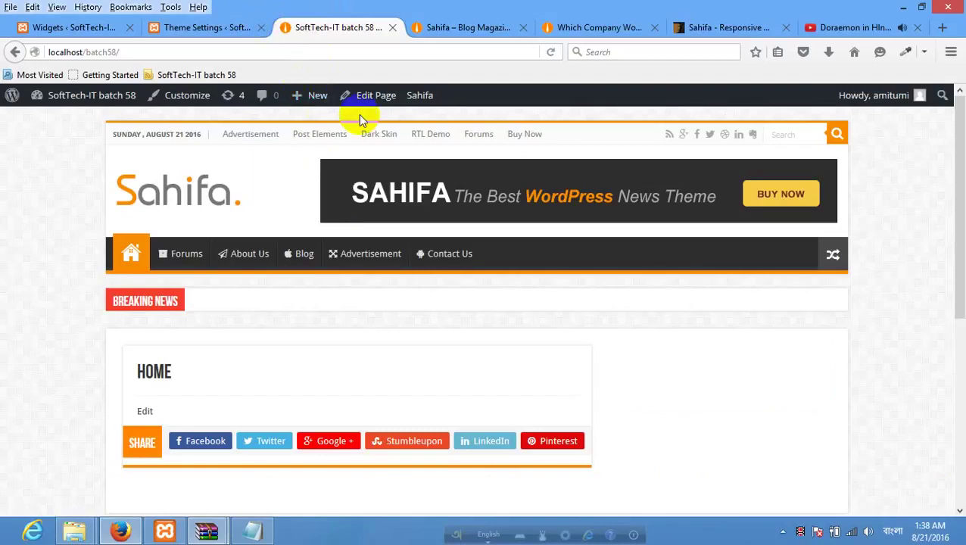
pyautogui.moveTo(373, 104)
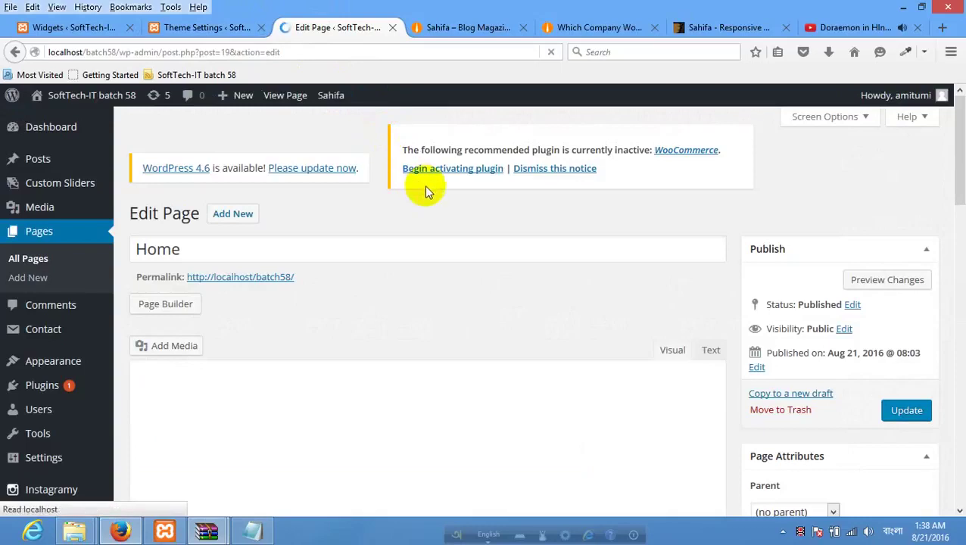
# Examine the Home page's content editor, Taqyeem review options and Sahifa page options.
pyautogui.scroll(-5, 424, 185)
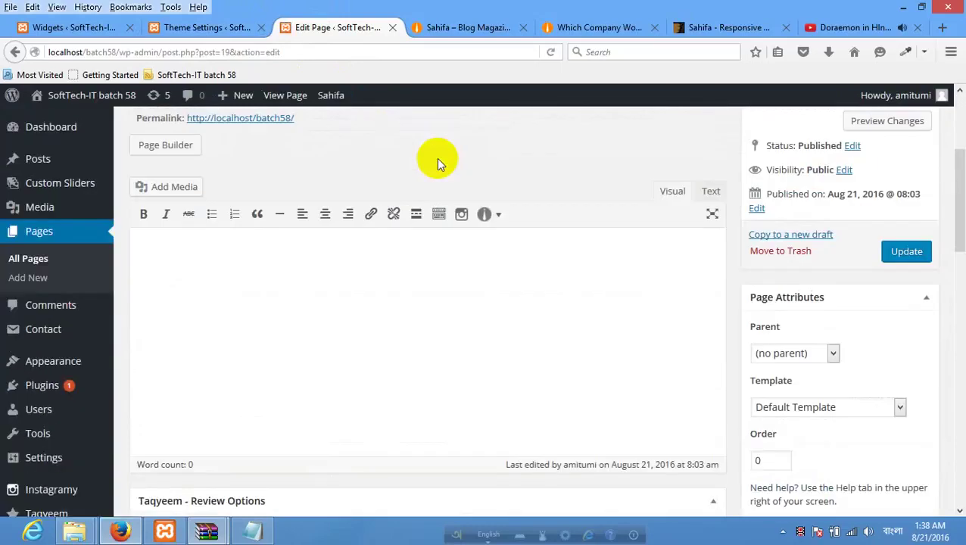
pyautogui.scroll(-5, 438, 163)
pyautogui.scroll(7, 392, 174)
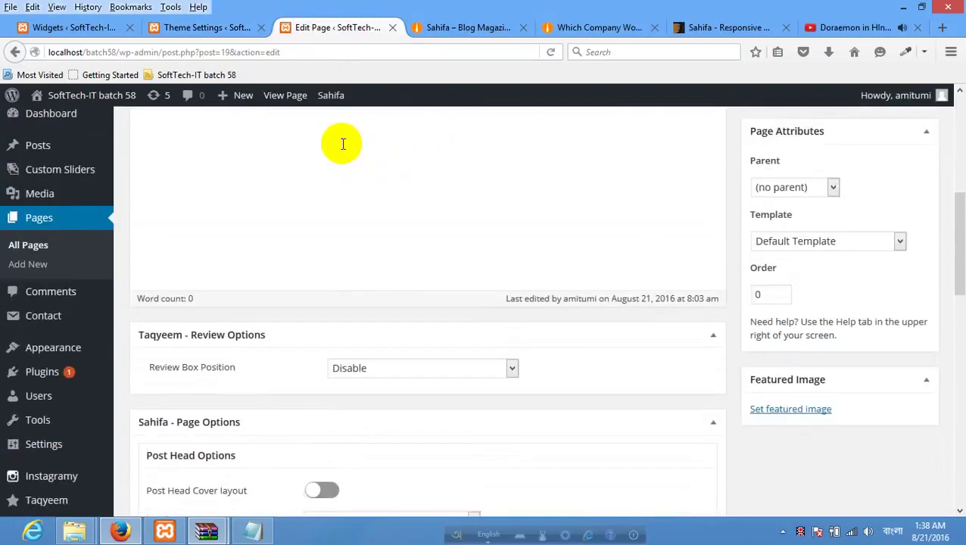
pyautogui.click(359, 337)
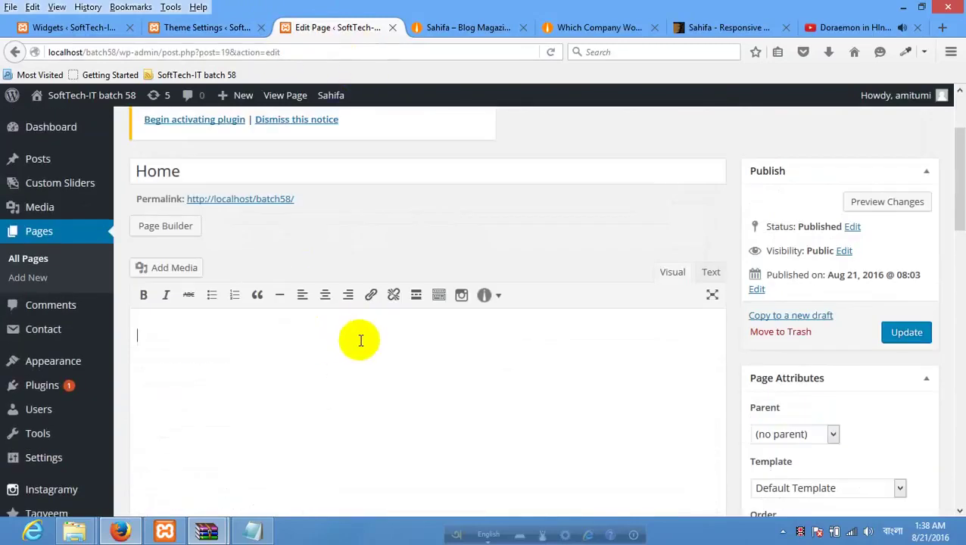
pyautogui.scroll(-5, 366, 336)
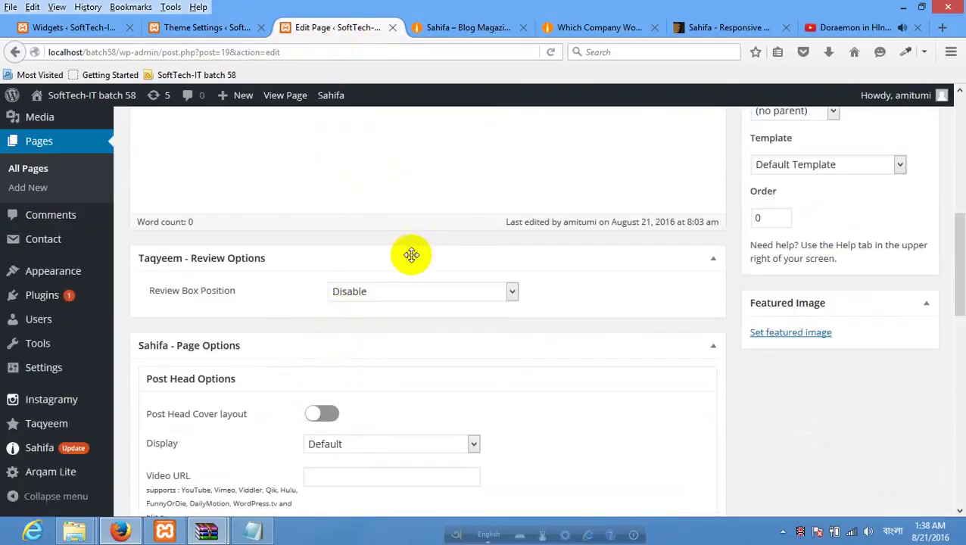
pyautogui.scroll(-2, 227, 265)
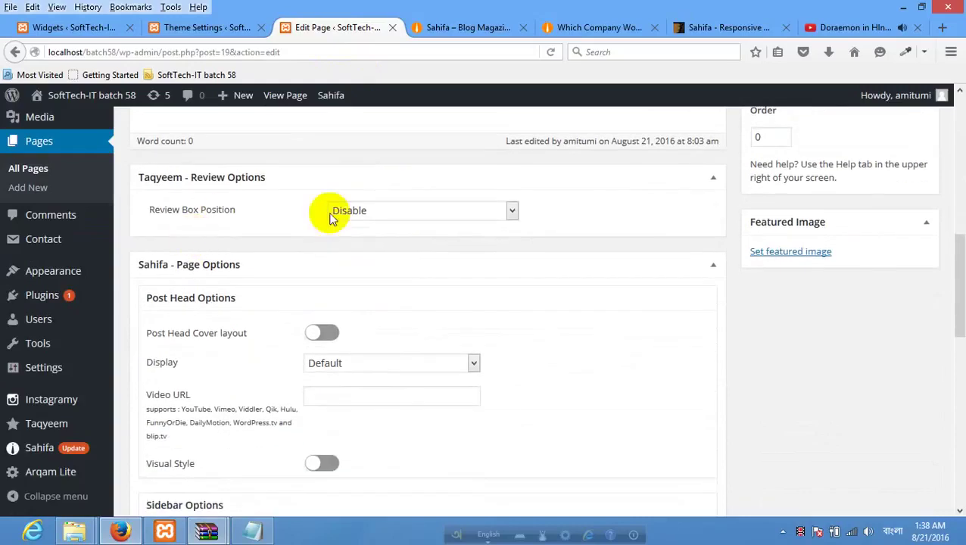
pyautogui.scroll(-2, 280, 297)
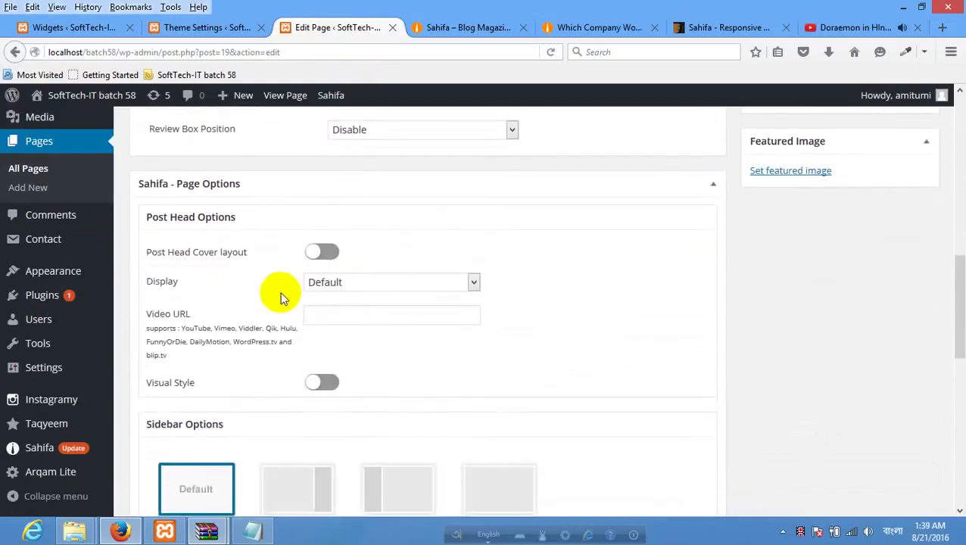
pyautogui.scroll(15, 518, 267)
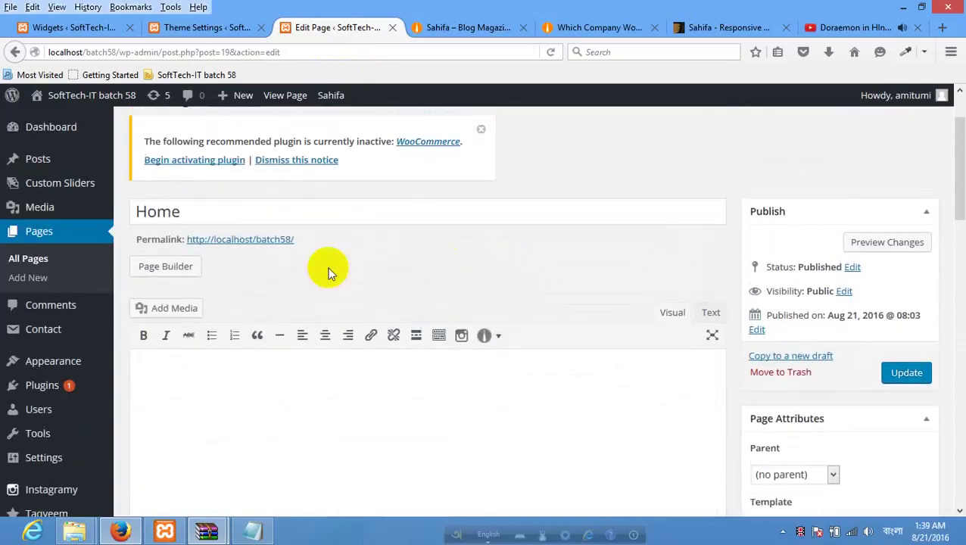
# Switch the Home page to the Page Builder and look over its available blocks and Blocks Settings.
pyautogui.click(166, 269)
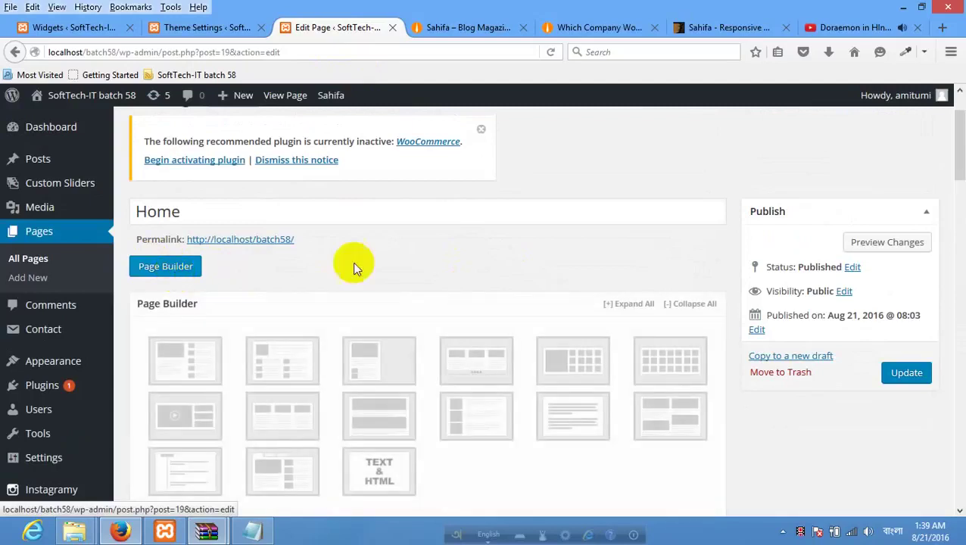
pyautogui.scroll(-3, 463, 243)
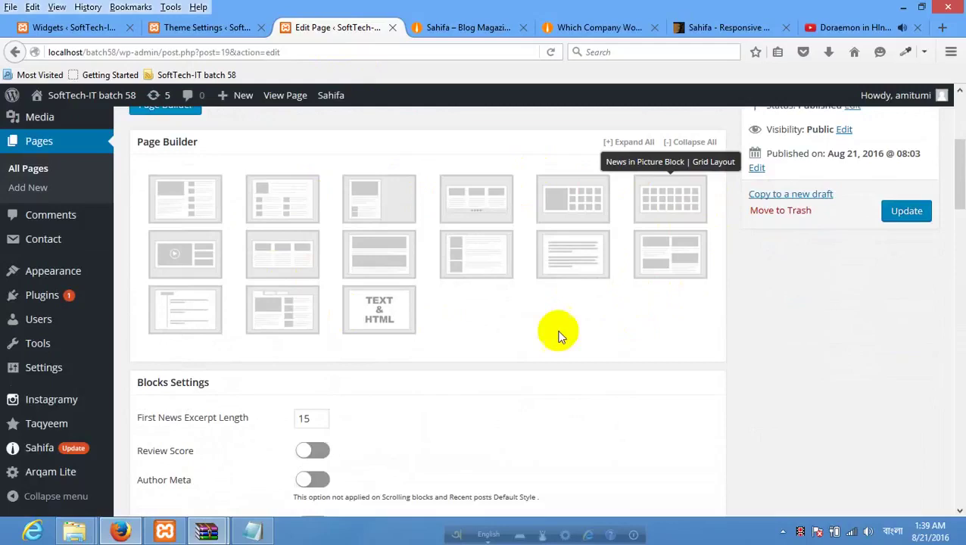
pyautogui.scroll(-1, 551, 374)
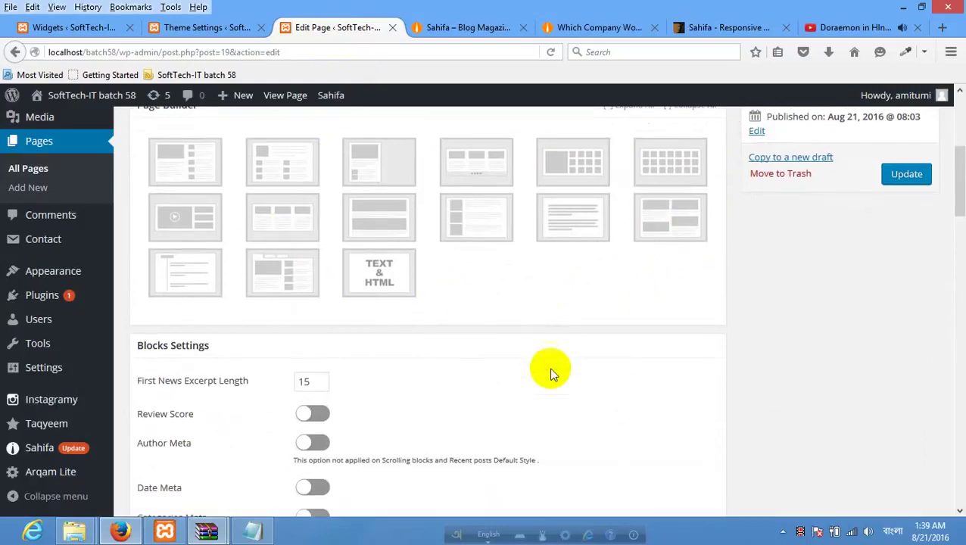
pyautogui.scroll(-1, 551, 373)
# Examine the Sahifa demo's home page header and featured posts slider, advancing the slider to its next set of posts.
pyautogui.click(468, 29)
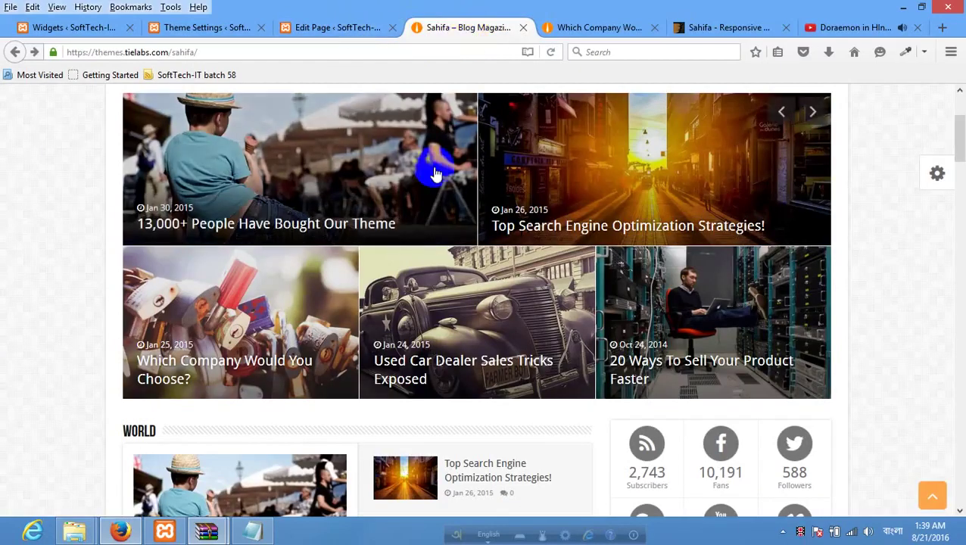
pyautogui.scroll(5, 313, 177)
pyautogui.moveTo(185, 216)
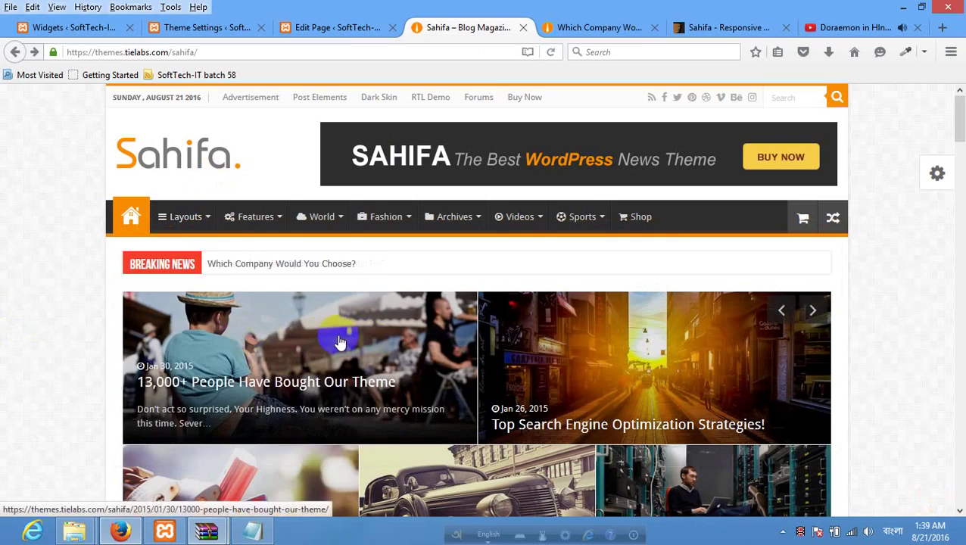
pyautogui.scroll(-2, 618, 338)
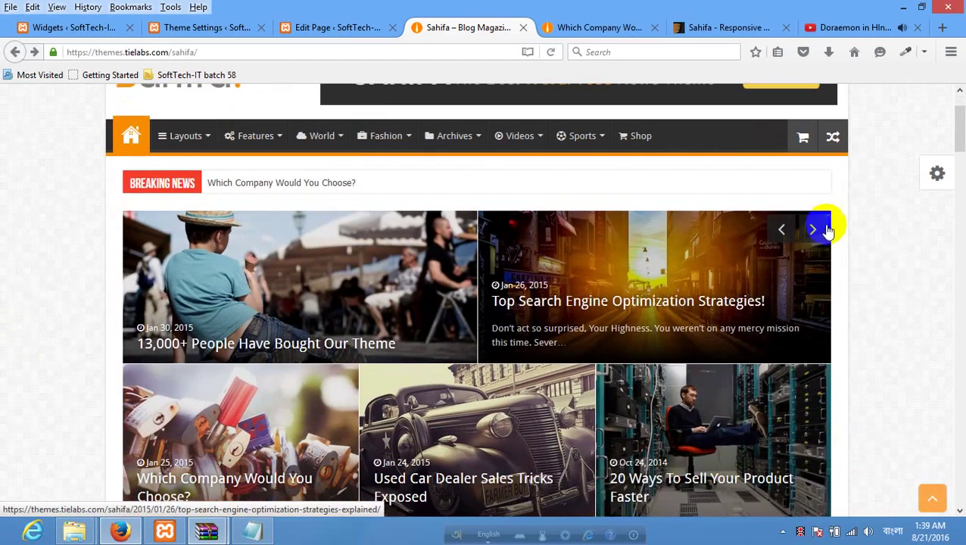
pyautogui.click(812, 229)
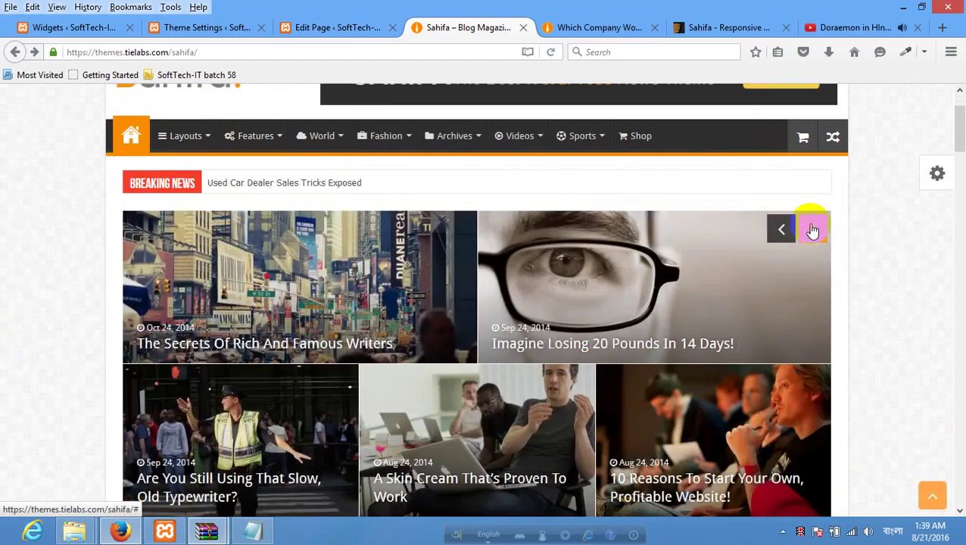
# Browse the featured posts grid slides on the Sahifa demo site.
pyautogui.click(813, 230)
pyautogui.click(813, 229)
pyautogui.scroll(-3, 478, 305)
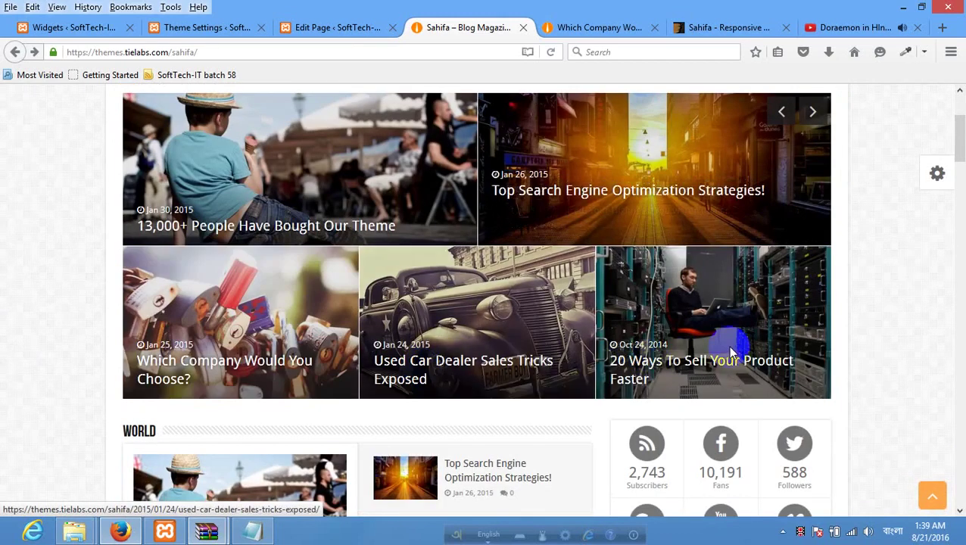
# Turn off Review Score and Author Meta in the Home page's Blocks Settings and update the page.
pyautogui.click(303, 28)
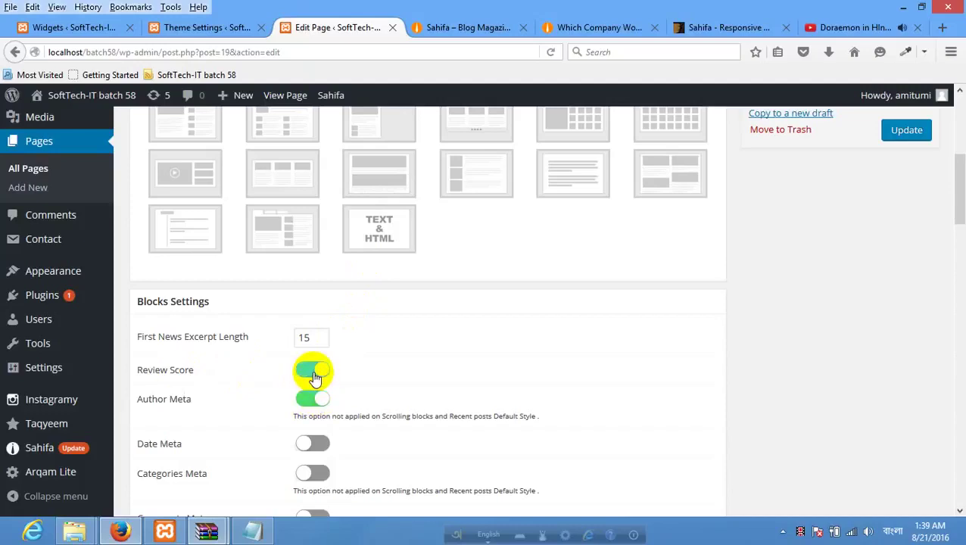
pyautogui.scroll(-2, 314, 376)
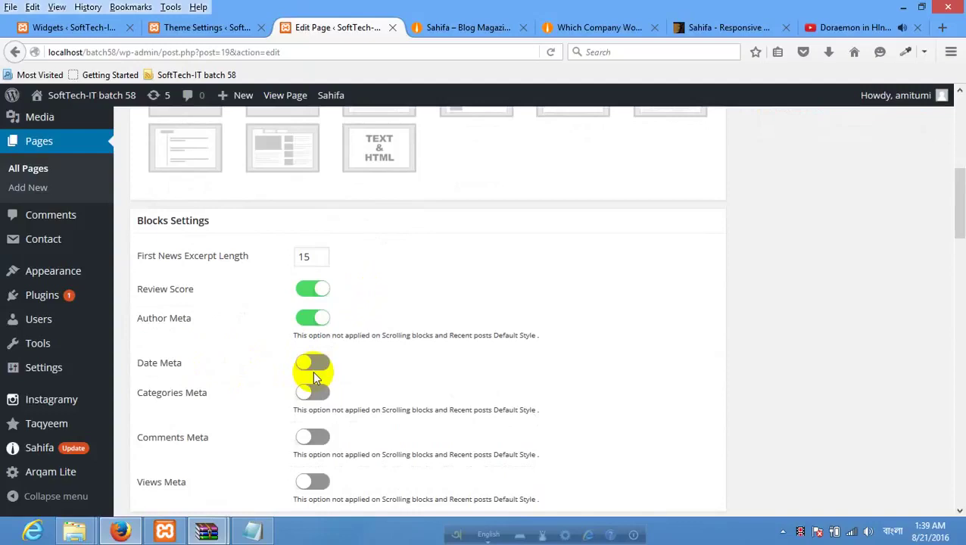
pyautogui.click(322, 286)
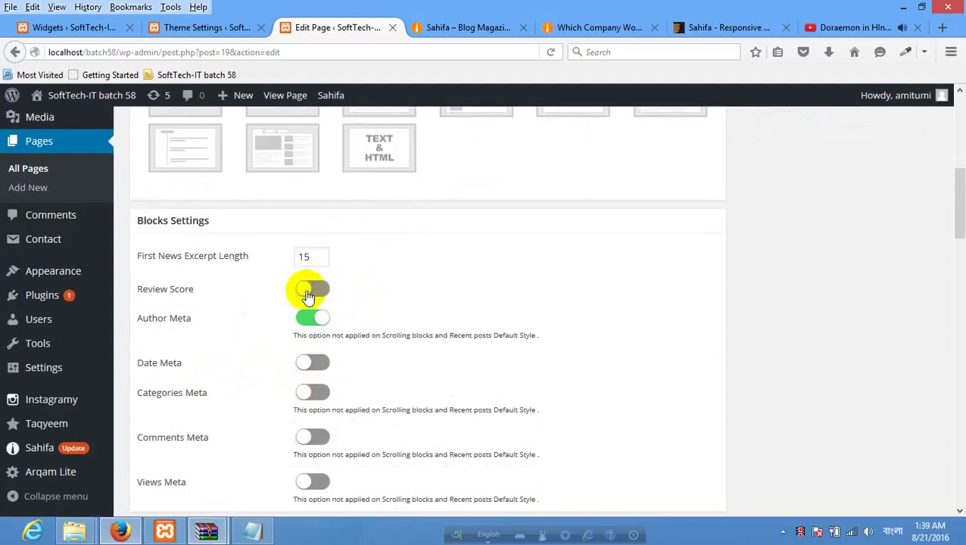
pyautogui.click(306, 318)
pyautogui.scroll(-5, 362, 318)
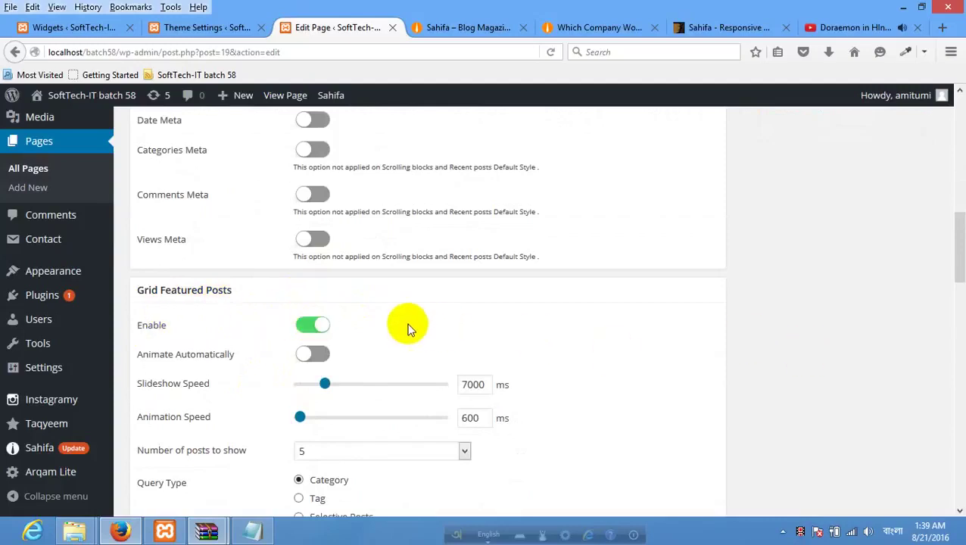
pyautogui.scroll(8, 730, 262)
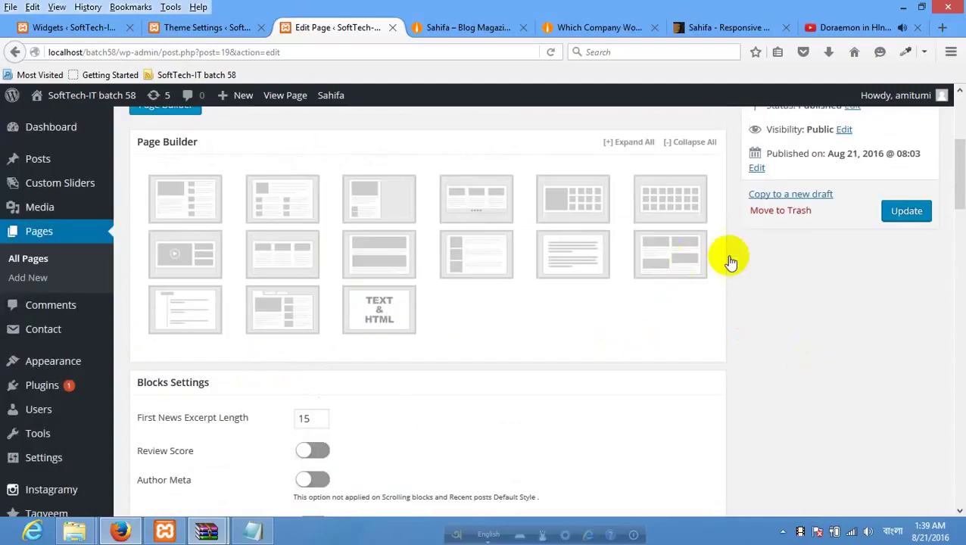
pyautogui.click(888, 213)
# Check the featured posts grid on the Sahifa demo site and return to the Home page editor.
pyautogui.click(442, 27)
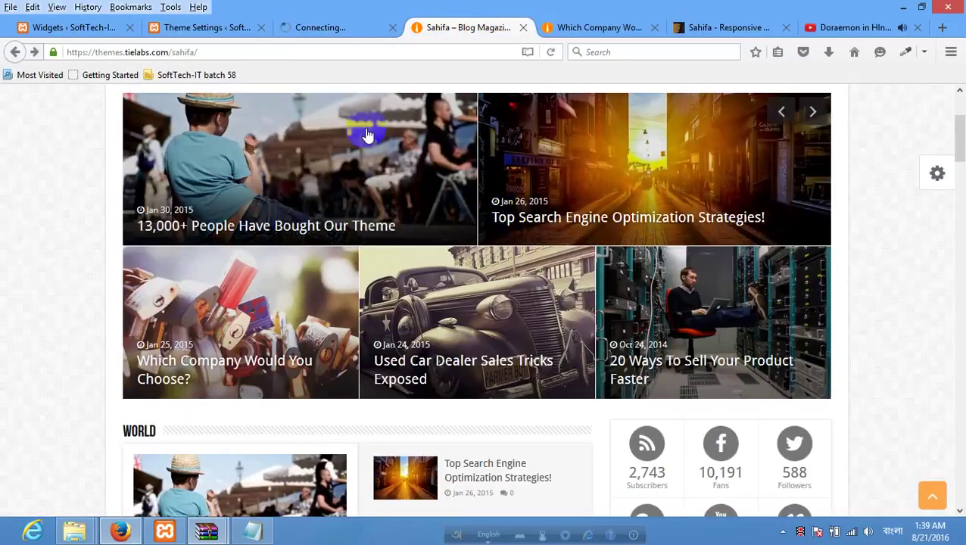
pyautogui.scroll(3, 318, 176)
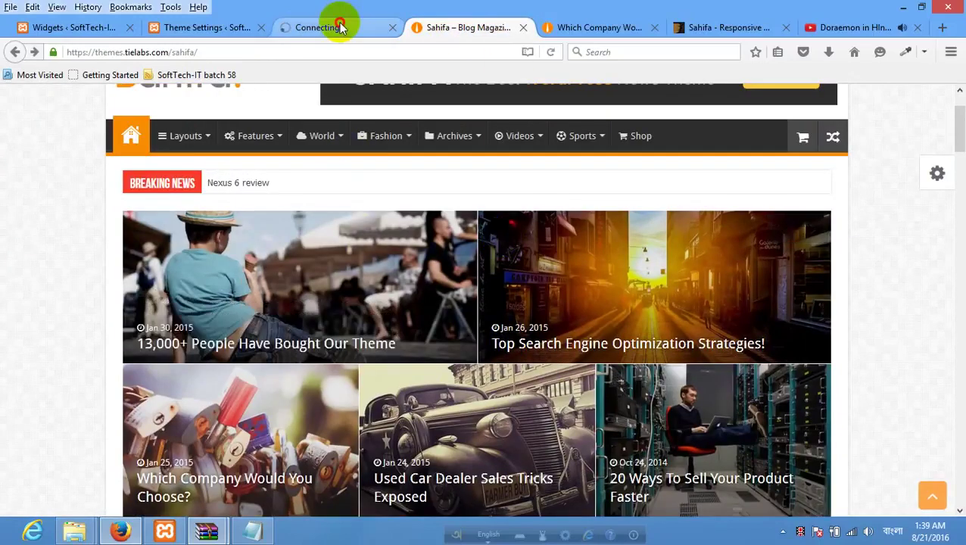
pyautogui.click(340, 27)
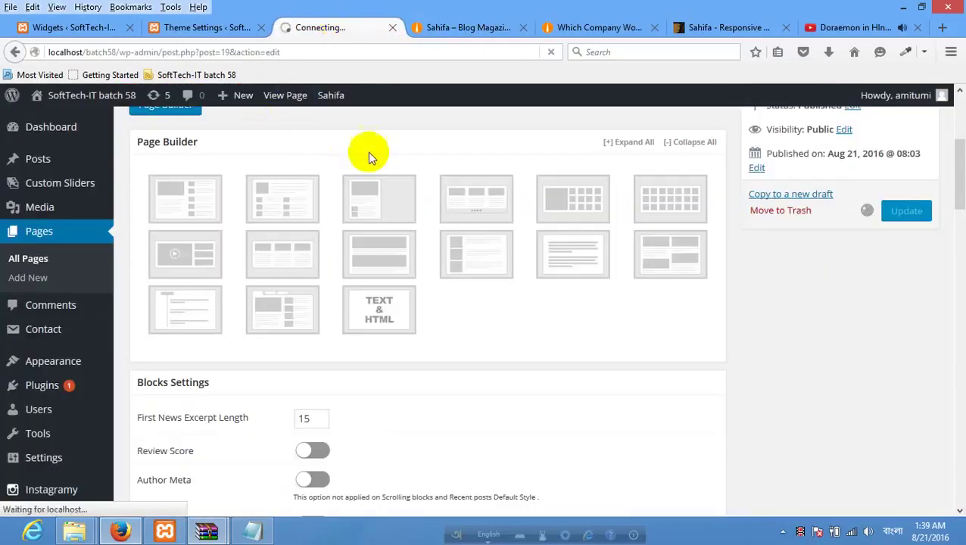
pyautogui.scroll(3, 555, 196)
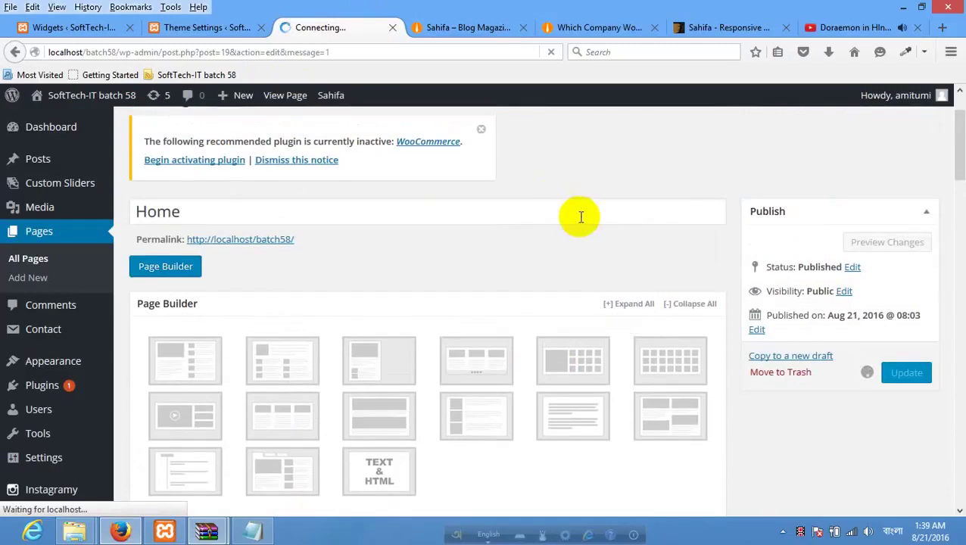
# Close the YouTube video page and return to editing the Home page.
pyautogui.moveTo(905, 97)
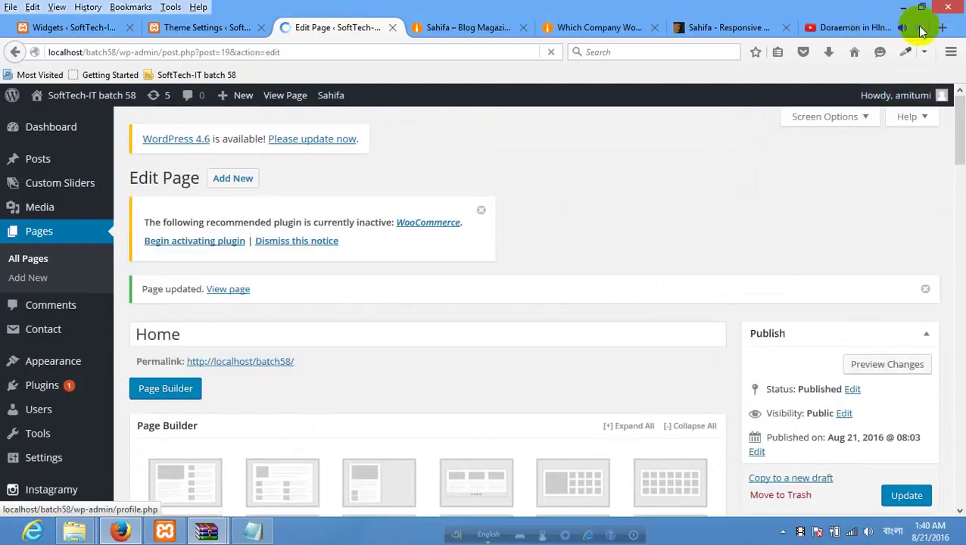
pyautogui.click(908, 26)
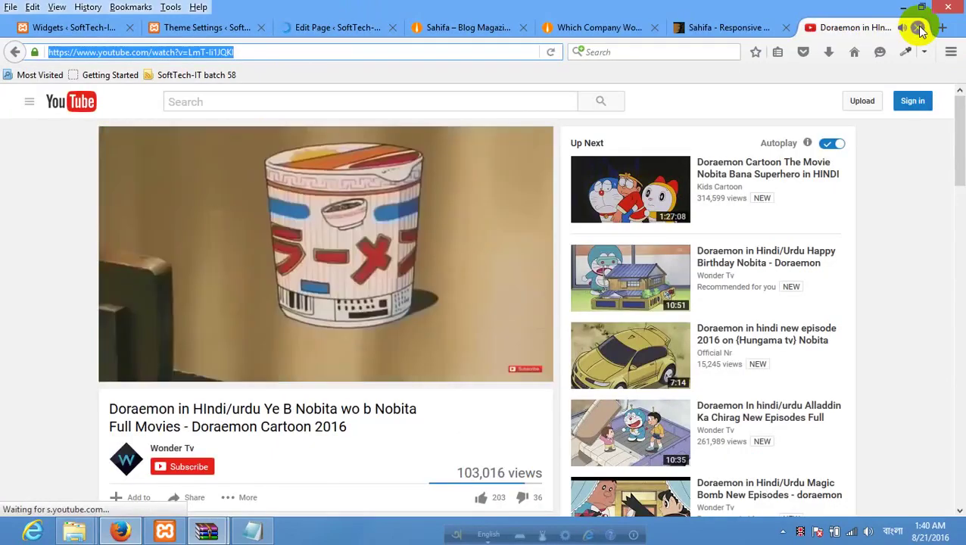
pyautogui.click(918, 28)
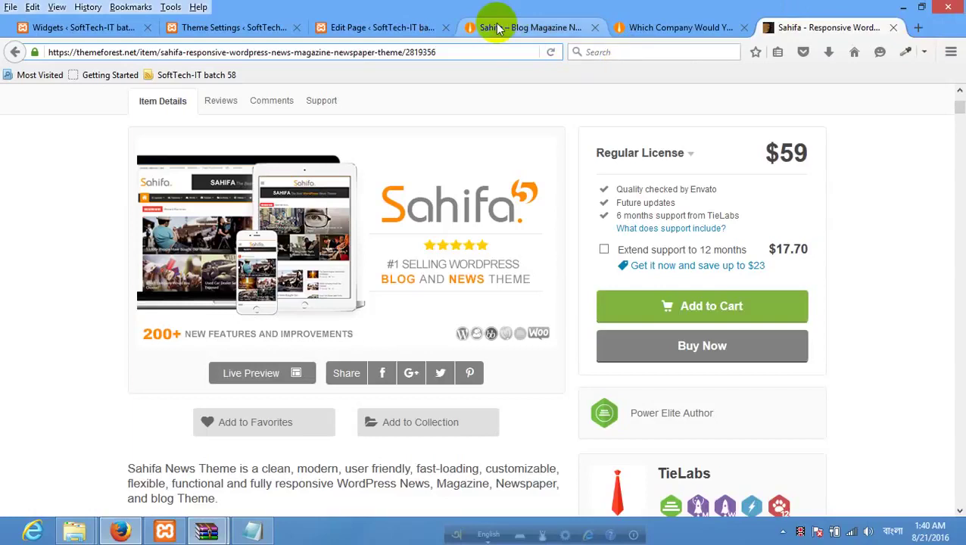
pyautogui.click(378, 26)
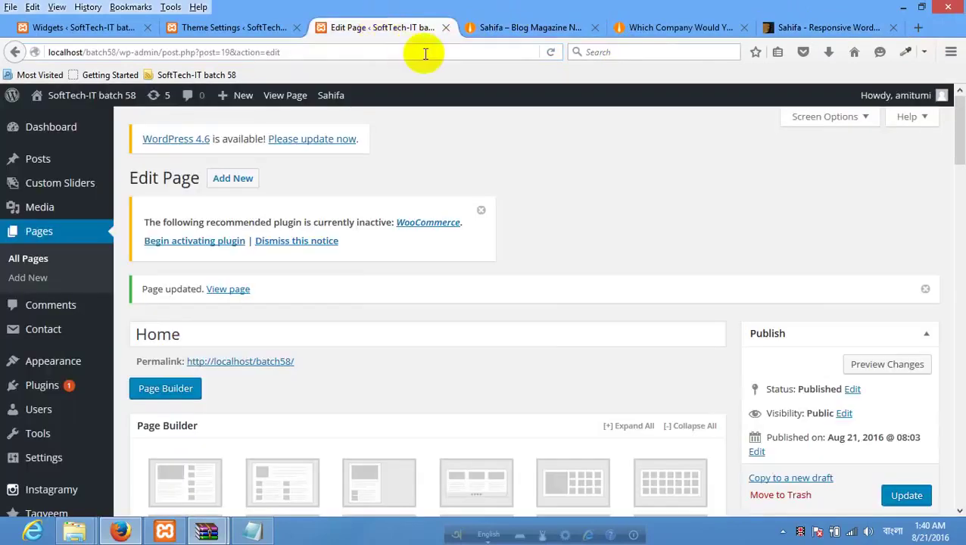
# Open the updated Home page in a new browser tab and examine its featured posts grid.
pyautogui.click(525, 28)
pyautogui.click(386, 26)
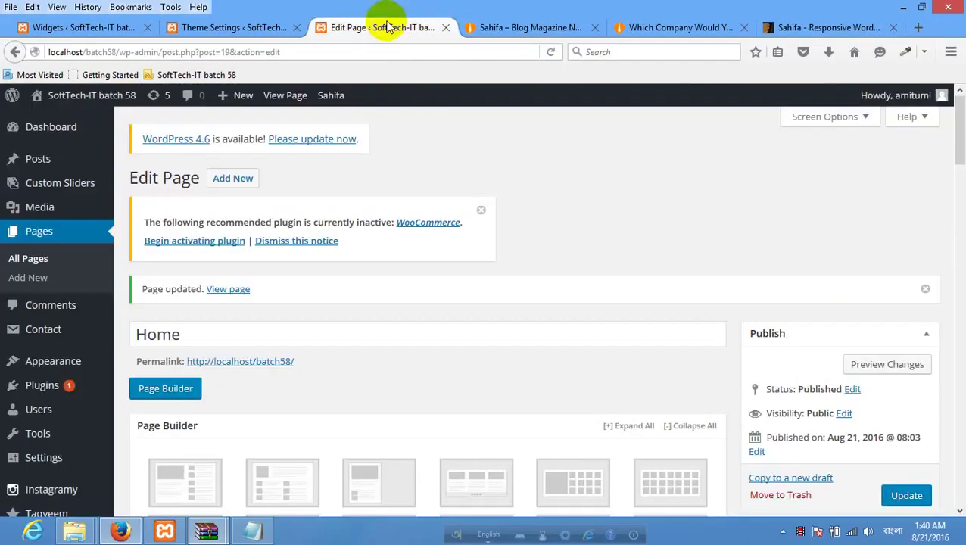
pyautogui.rightClick(229, 296)
pyautogui.click(264, 303)
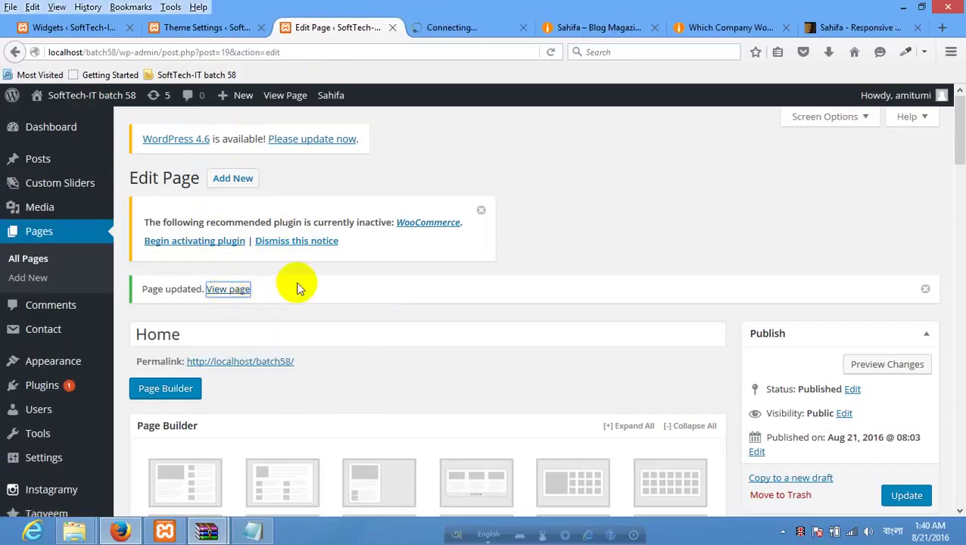
pyautogui.click(459, 28)
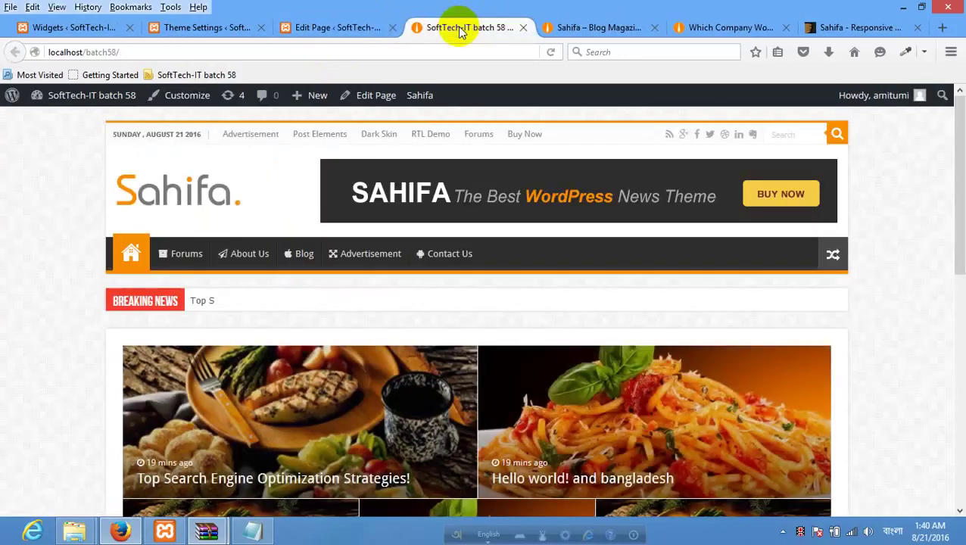
pyautogui.scroll(-5, 478, 224)
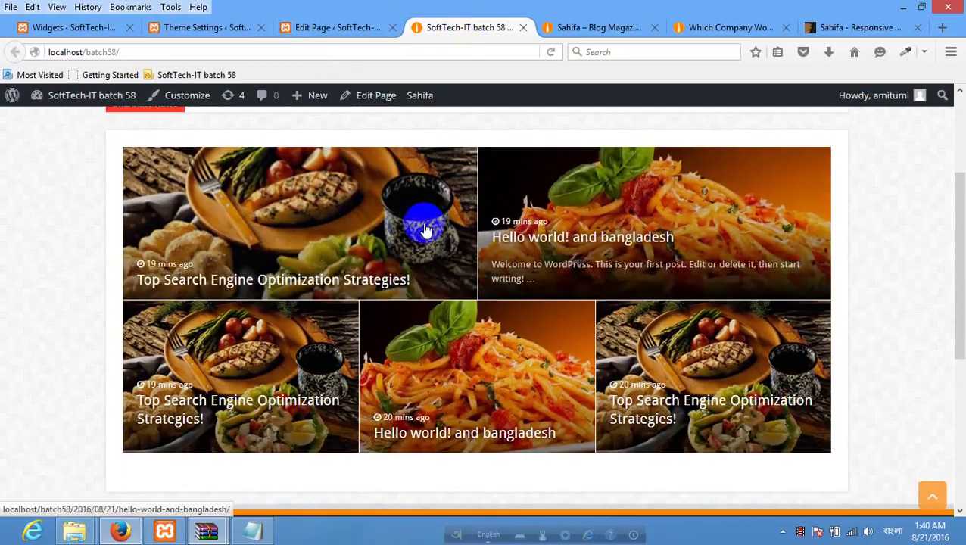
# Turn on Animate Automatically in the Home page's Grid Featured Posts settings and review the speed and post count options.
pyautogui.click(311, 27)
pyautogui.scroll(-10, 339, 275)
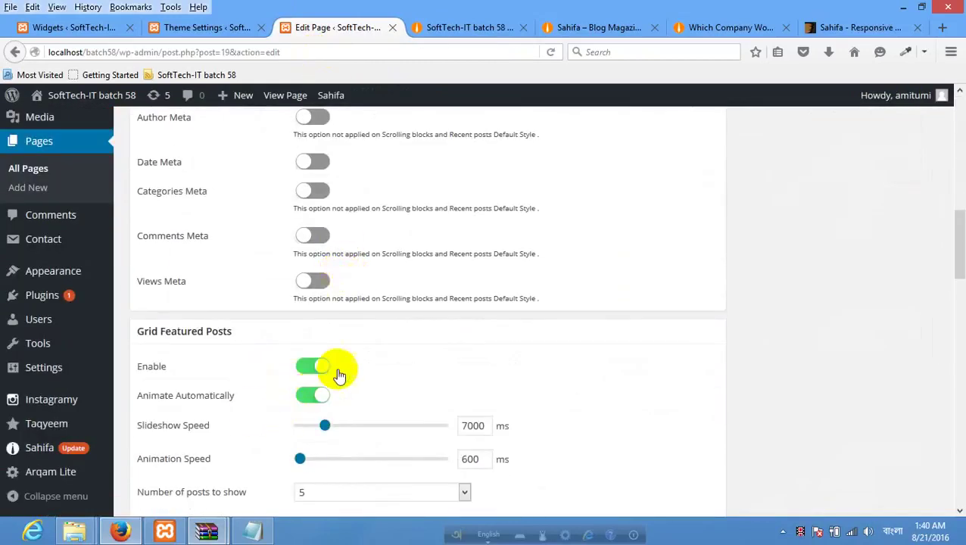
pyautogui.scroll(5, 681, 258)
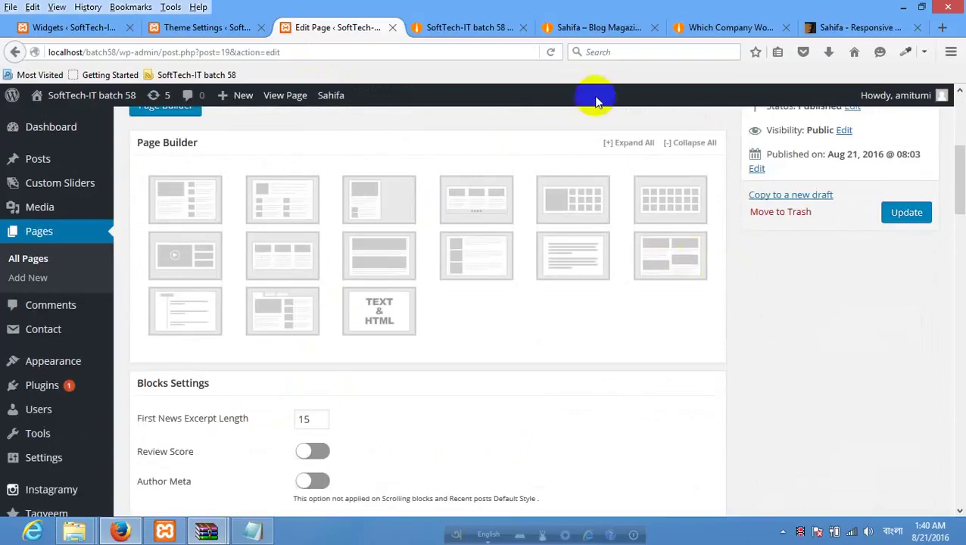
pyautogui.scroll(-5, 524, 412)
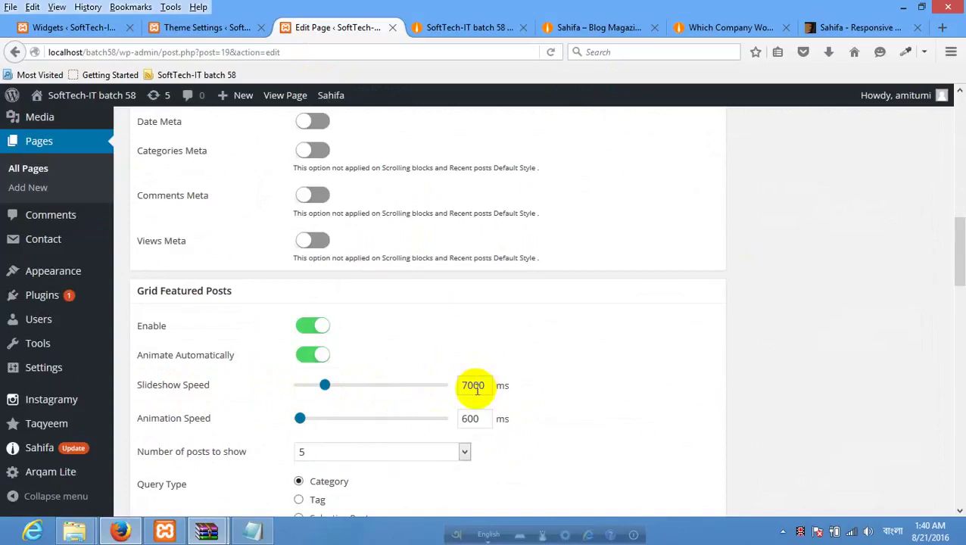
pyautogui.scroll(-2, 384, 395)
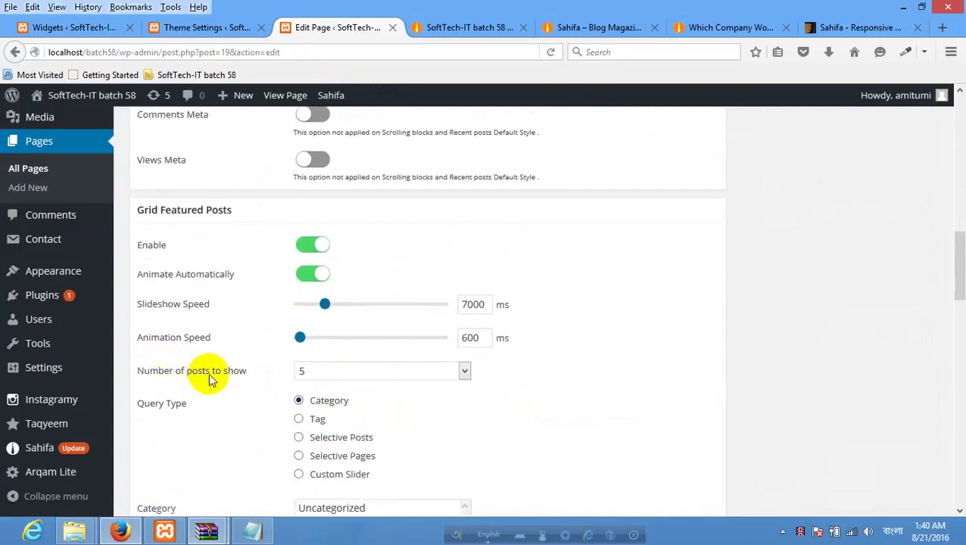
# Compare the local site's featured posts grid with the Sahifa demo's grid and return to the Home page editor.
pyautogui.click(473, 30)
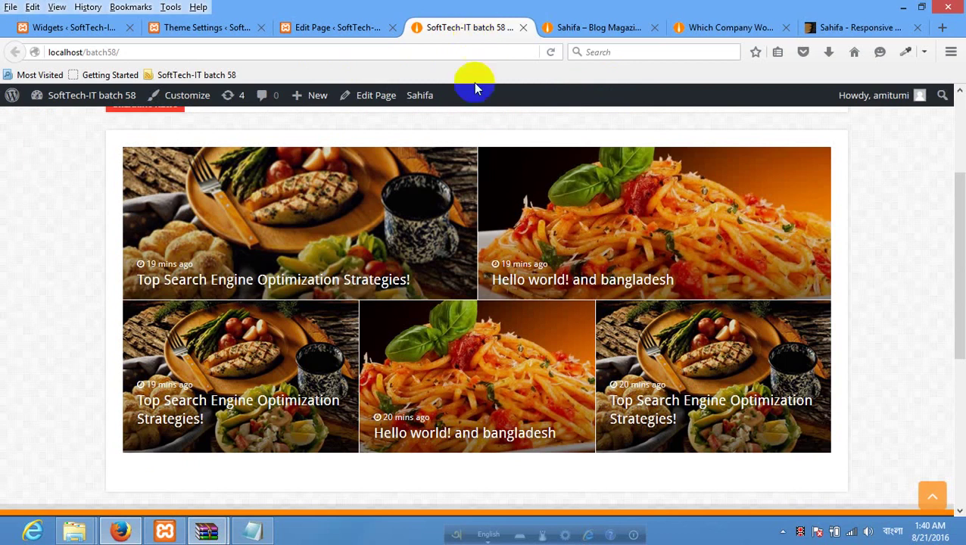
pyautogui.click(619, 28)
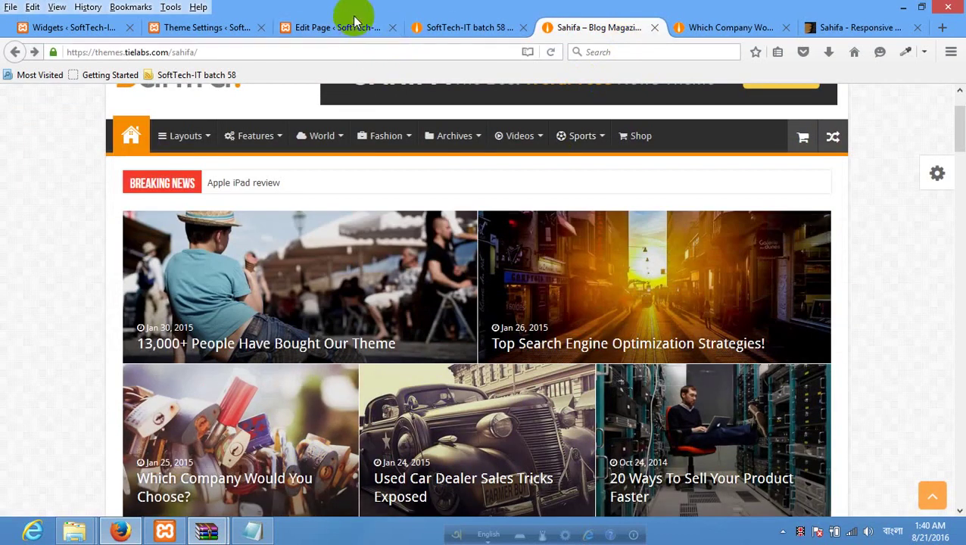
pyautogui.click(354, 26)
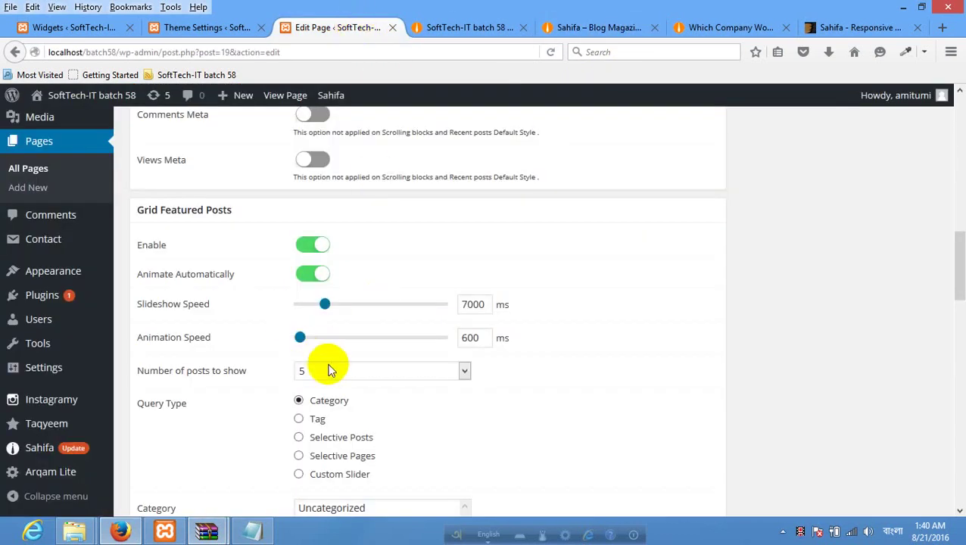
# Select the Uncategorized category as the source of the Grid Featured Posts and update the Home page.
pyautogui.scroll(-2, 413, 379)
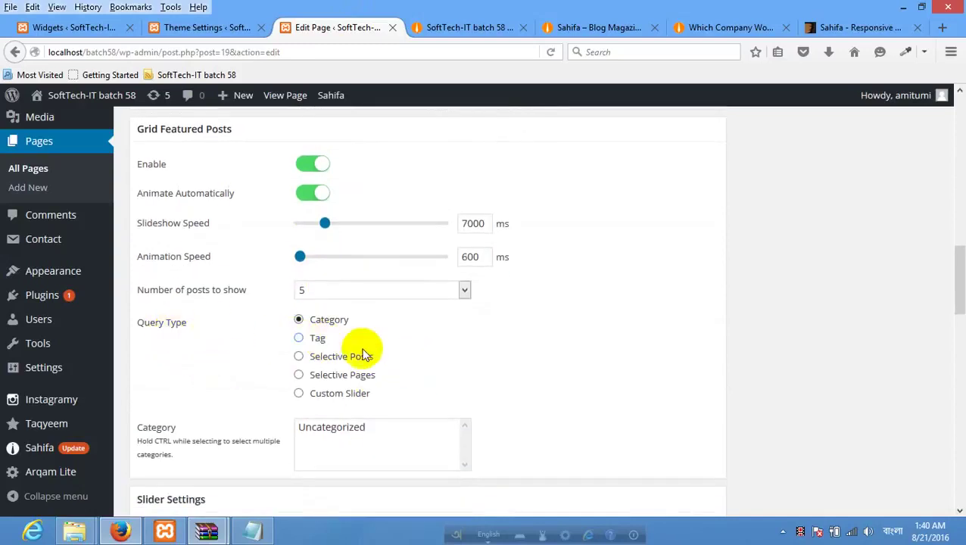
pyautogui.scroll(-2, 365, 356)
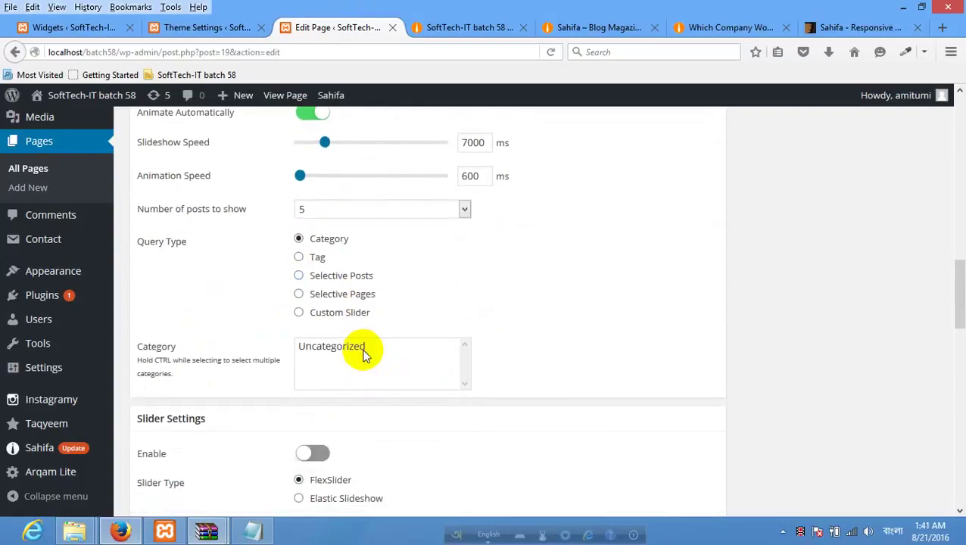
pyautogui.click(361, 350)
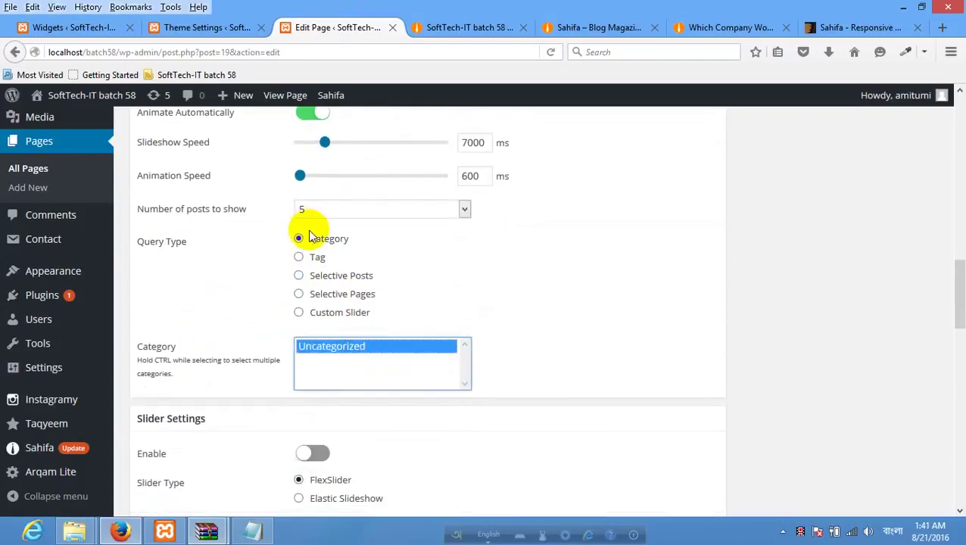
pyautogui.scroll(10, 506, 247)
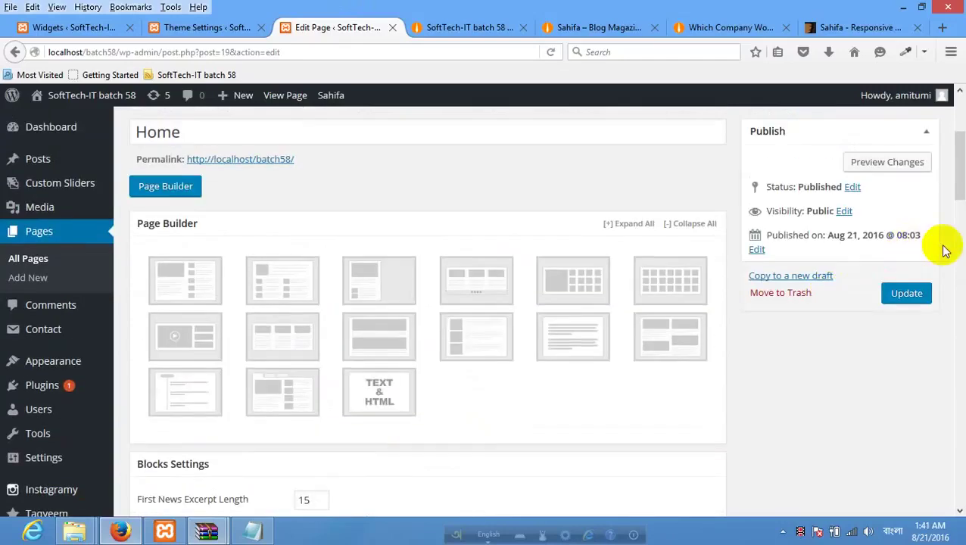
pyautogui.click(922, 294)
# Reload the local site's front page and examine whether the featured posts grid offers slide navigation and animation.
pyautogui.click(492, 29)
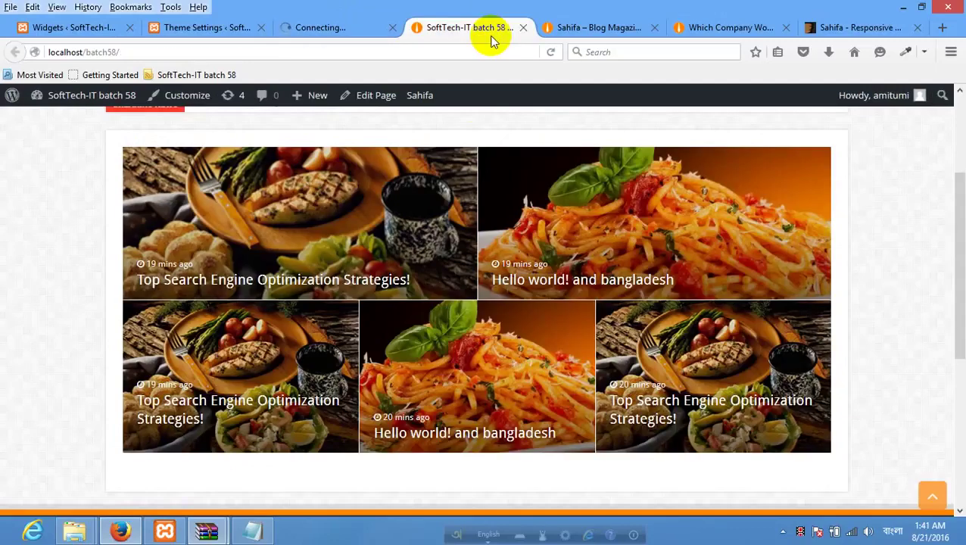
pyautogui.rightClick(62, 250)
pyautogui.click(143, 257)
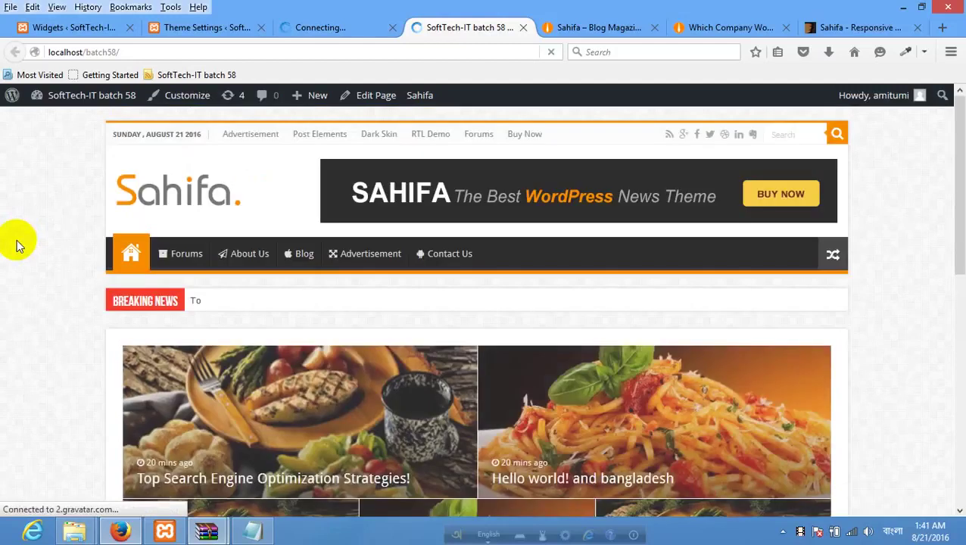
pyautogui.scroll(-2, 17, 241)
pyautogui.click(666, 295)
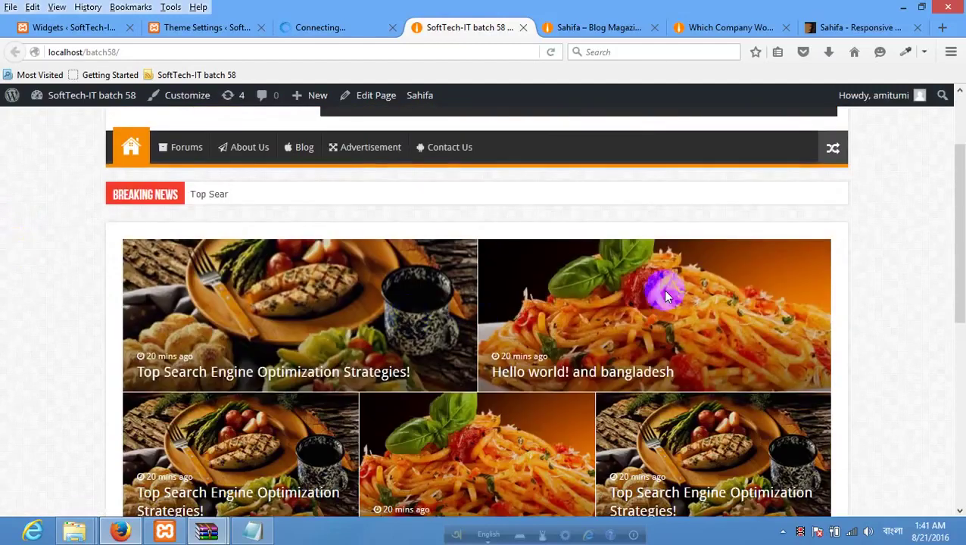
pyautogui.scroll(-2, 662, 289)
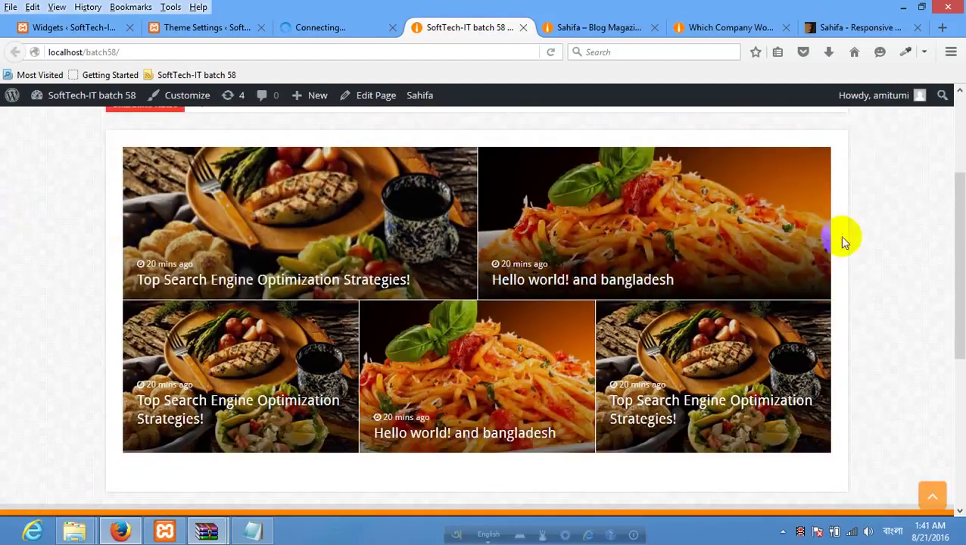
pyautogui.scroll(-2, 845, 241)
pyautogui.click(808, 248)
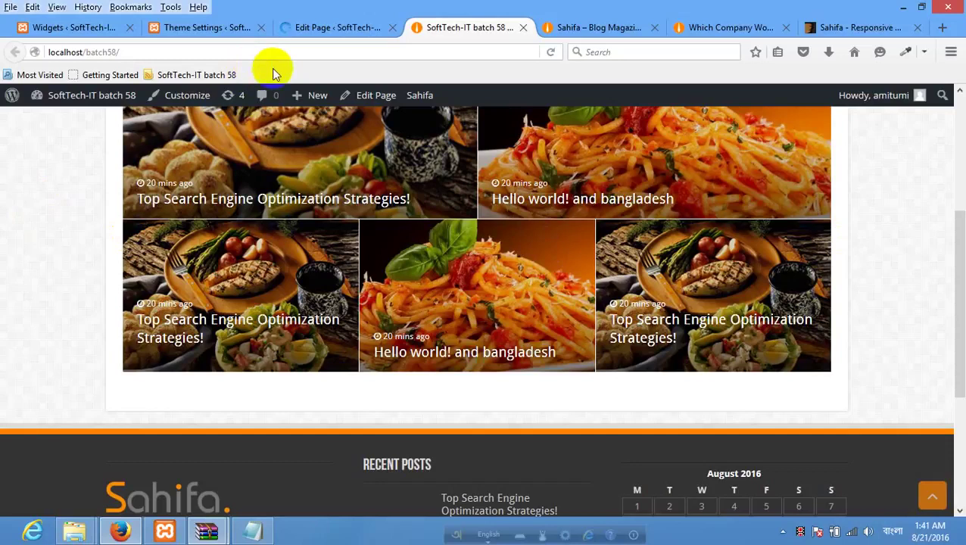
pyautogui.rightClick(152, 209)
pyautogui.click(157, 192)
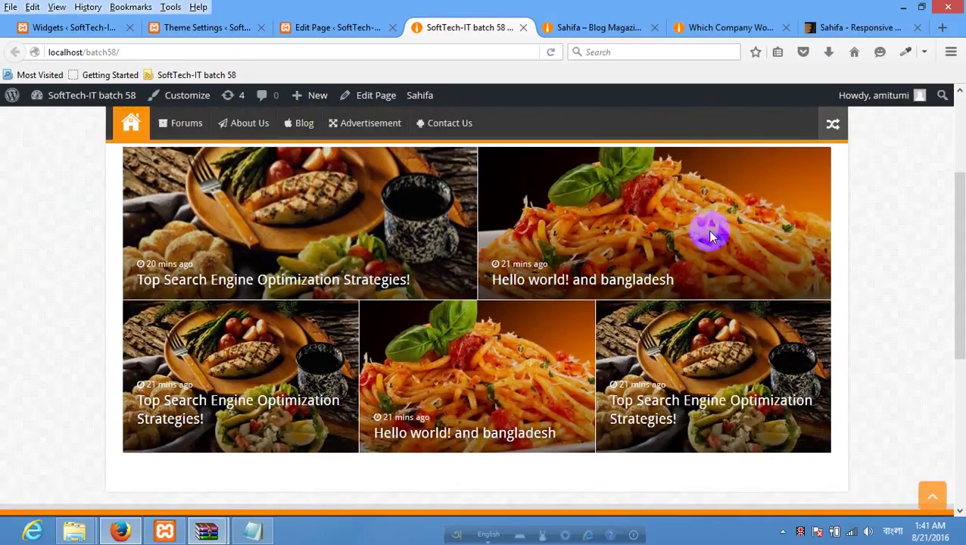
# Enable the slider in the Home page's Slider Settings, keeping FlexSlider with the Fade effect, and update the page.
pyautogui.click(333, 27)
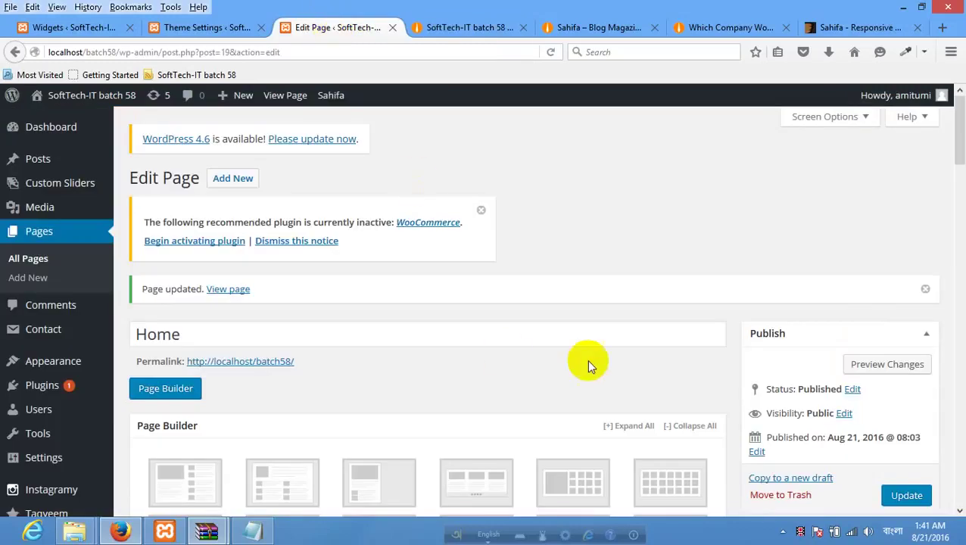
pyautogui.scroll(-10, 605, 341)
pyautogui.scroll(-5, 619, 328)
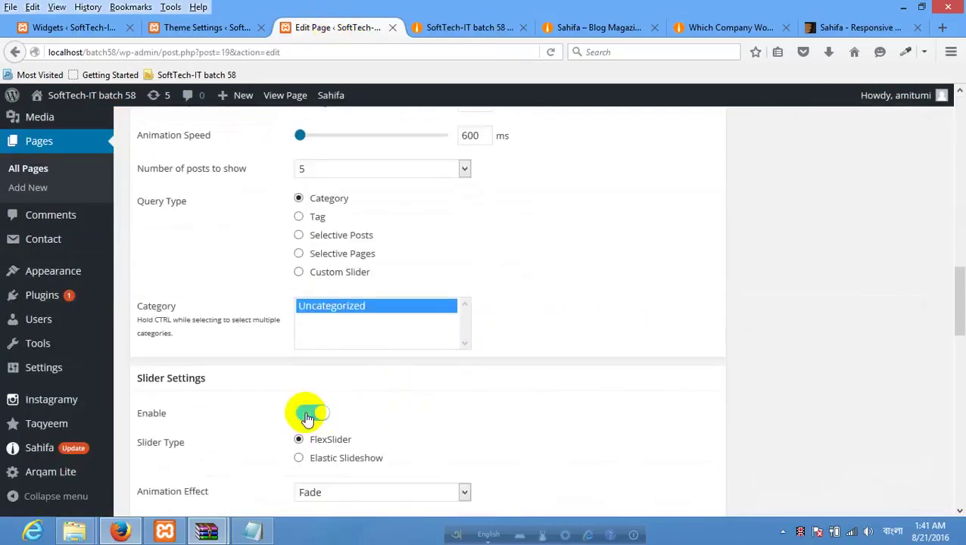
pyautogui.scroll(-2, 390, 390)
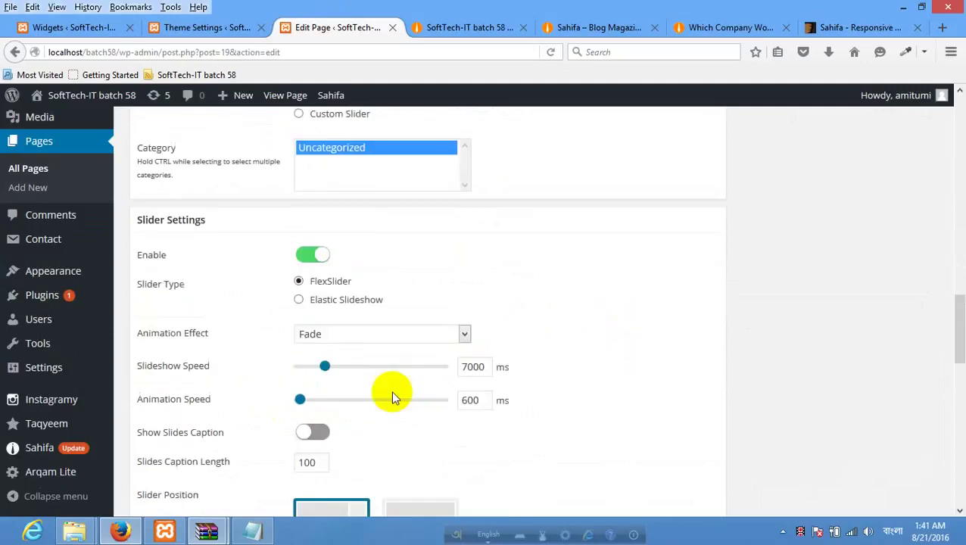
pyautogui.scroll(2, 581, 337)
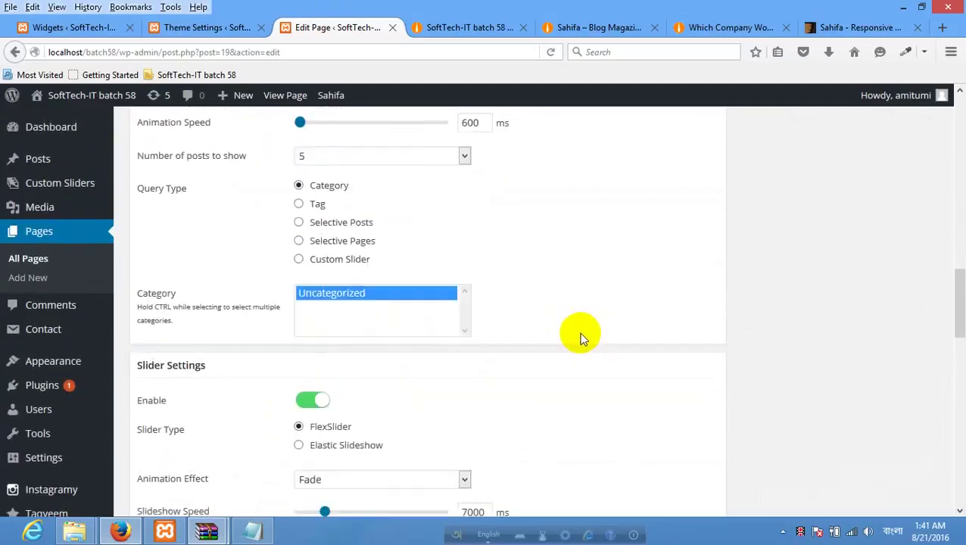
pyautogui.scroll(1, 560, 333)
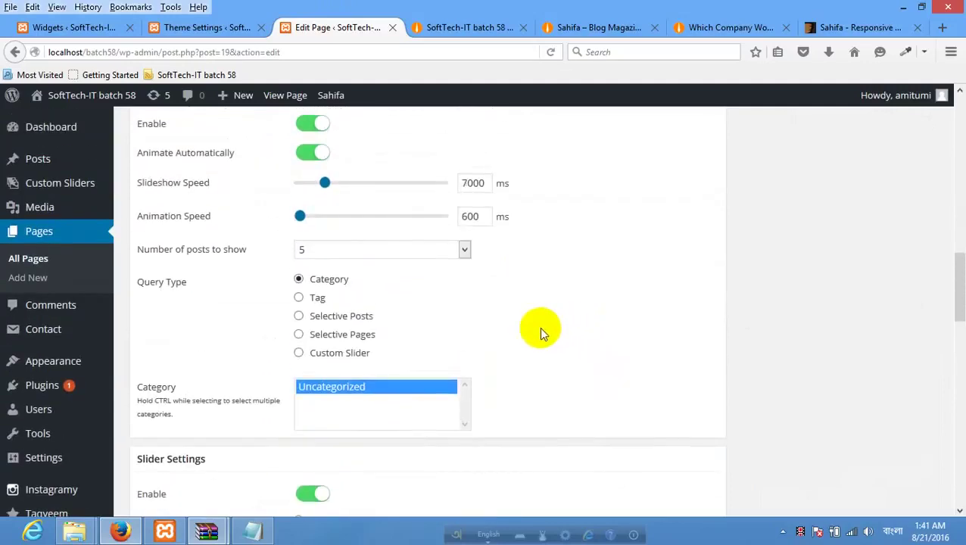
pyautogui.scroll(-2, 537, 333)
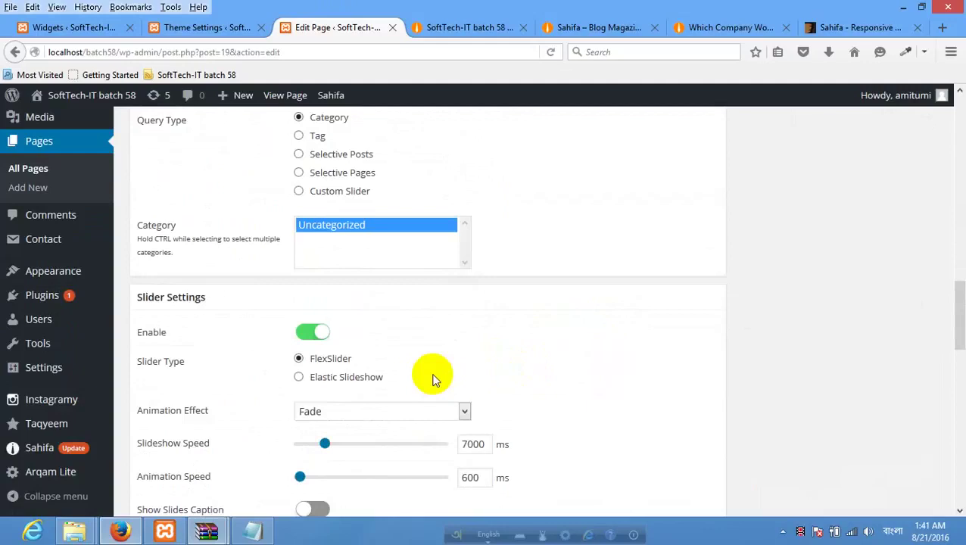
pyautogui.scroll(-1, 436, 378)
pyautogui.scroll(5, 640, 308)
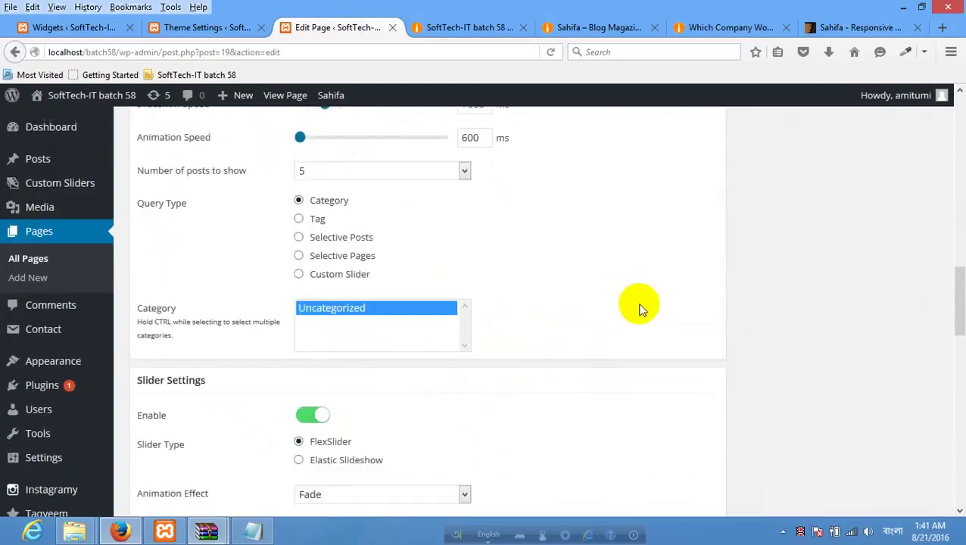
pyautogui.scroll(4, 719, 267)
pyautogui.click(893, 453)
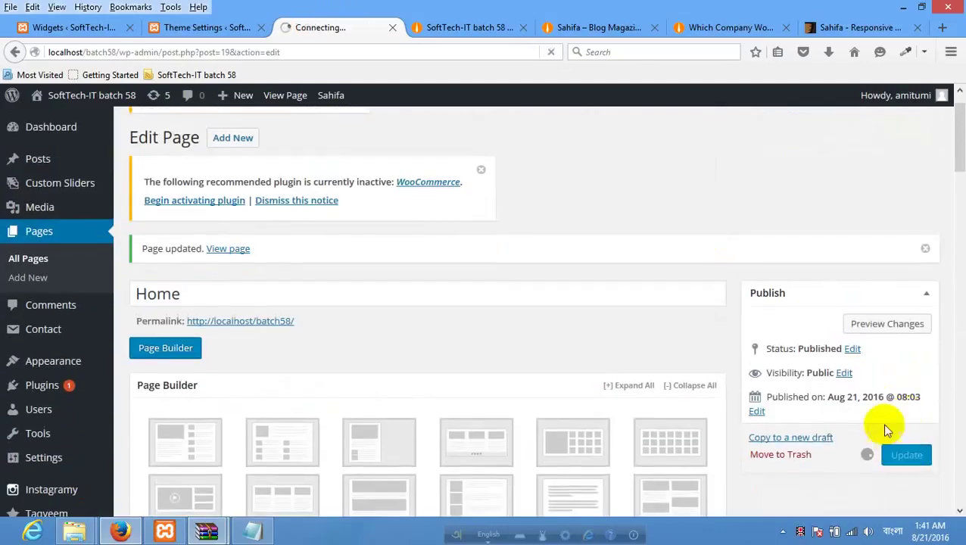
# Reload the local site's front page and test the backward and forward navigation of the slider below the featured grid.
pyautogui.click(463, 29)
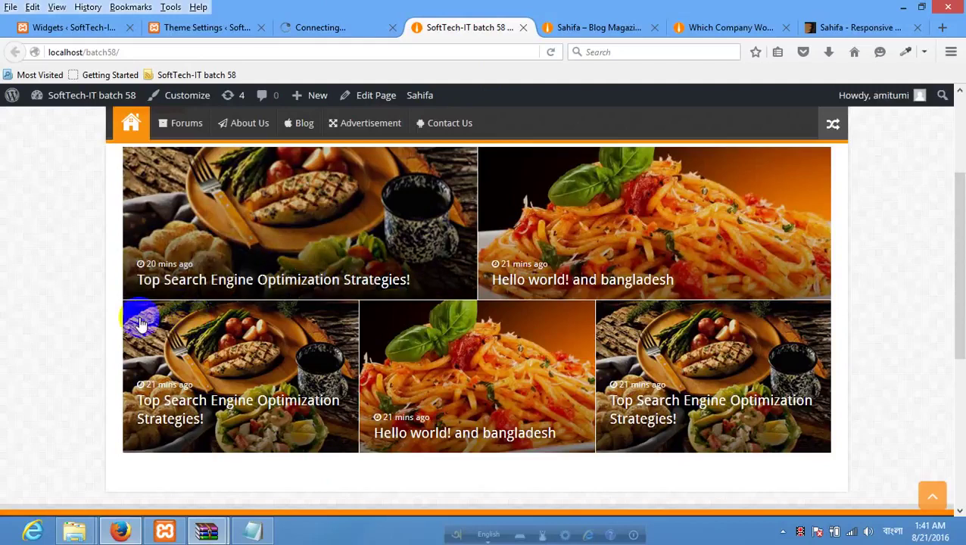
pyautogui.click(305, 30)
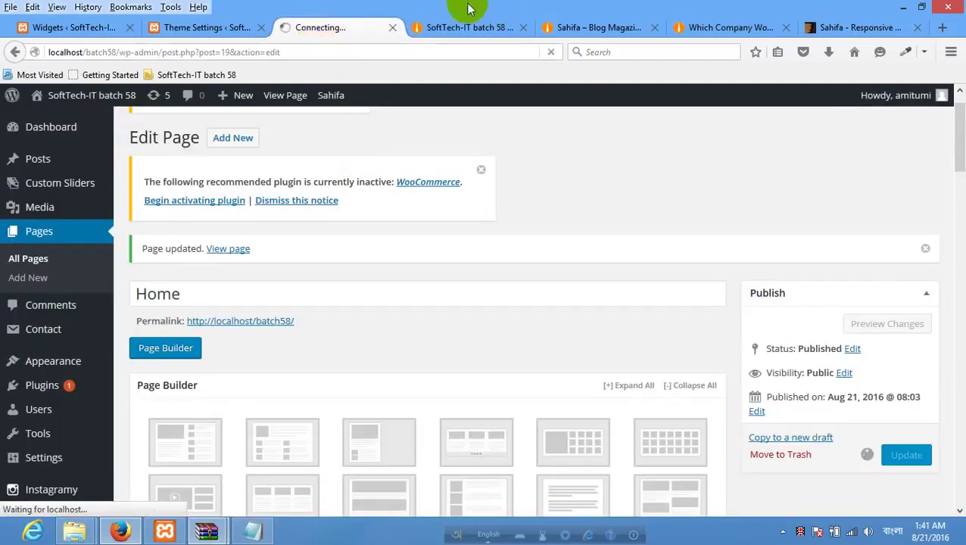
pyautogui.click(460, 33)
pyautogui.rightClick(22, 255)
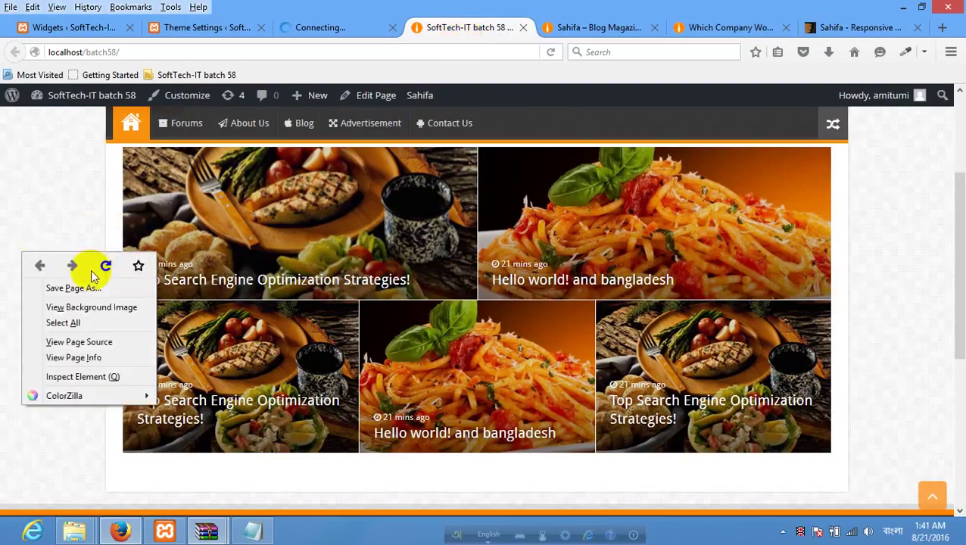
pyautogui.click(105, 265)
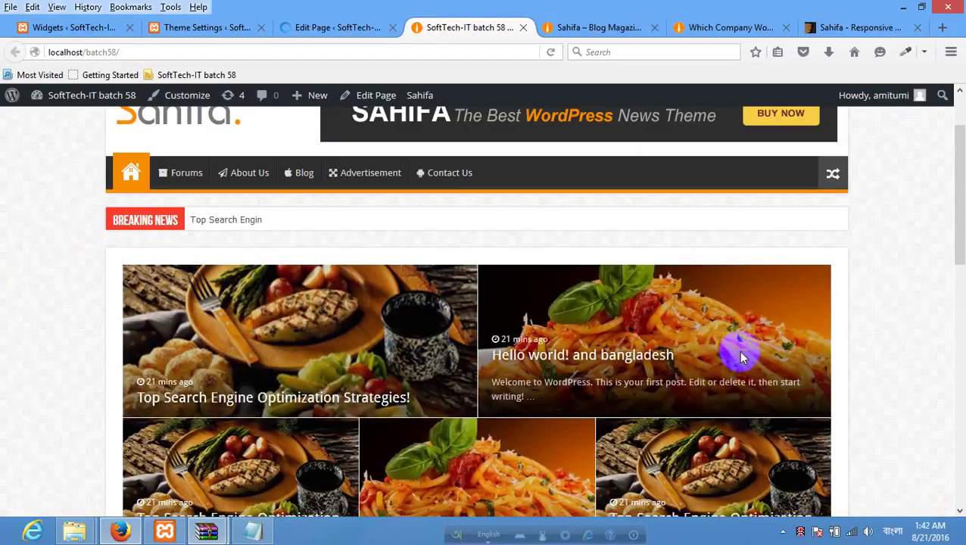
pyautogui.scroll(-5, 733, 351)
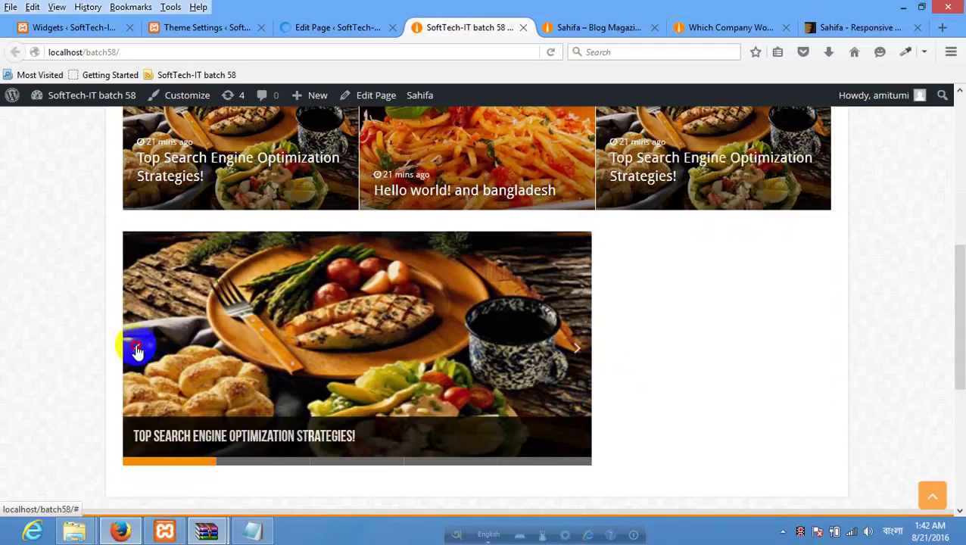
pyautogui.click(137, 347)
pyautogui.click(573, 348)
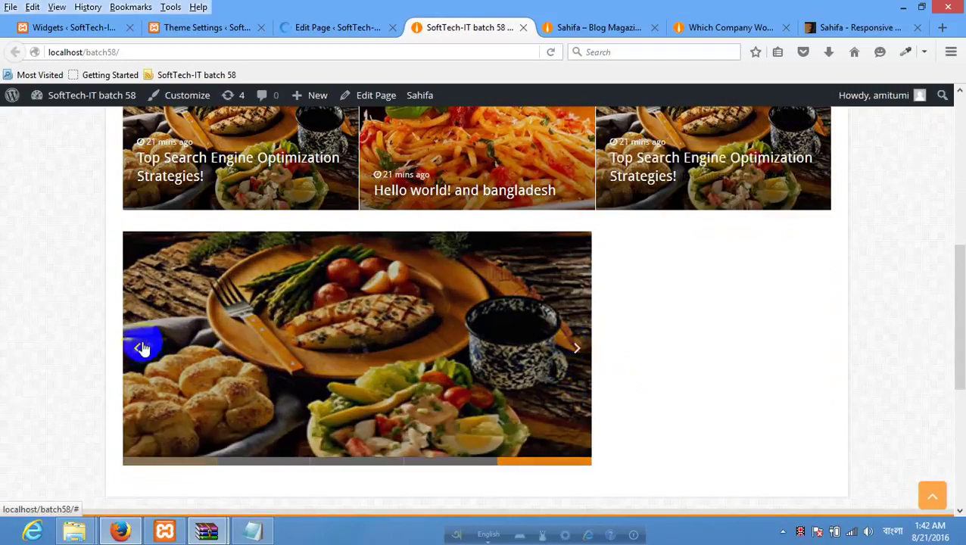
# Turn off the slider in the Home page's Slider Settings.
pyautogui.click(335, 22)
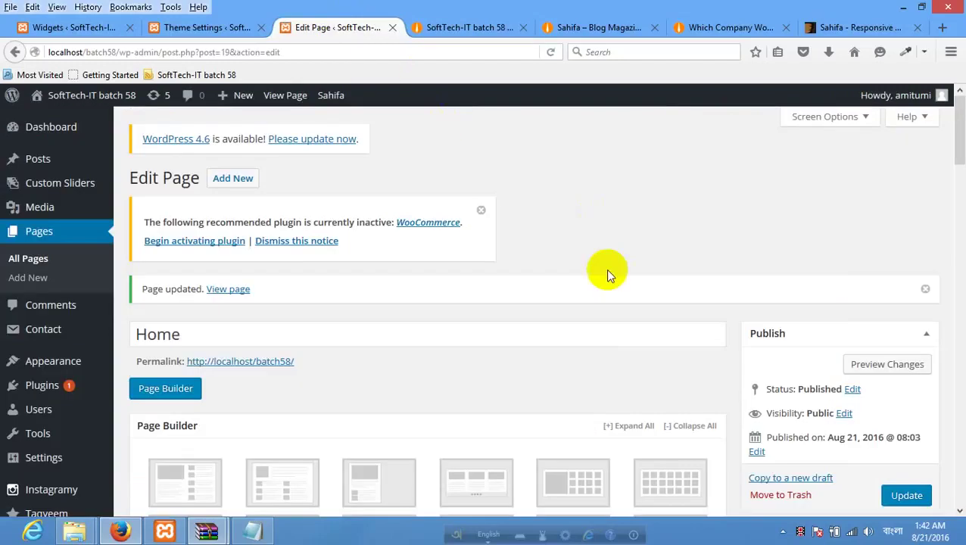
pyautogui.scroll(-15, 577, 308)
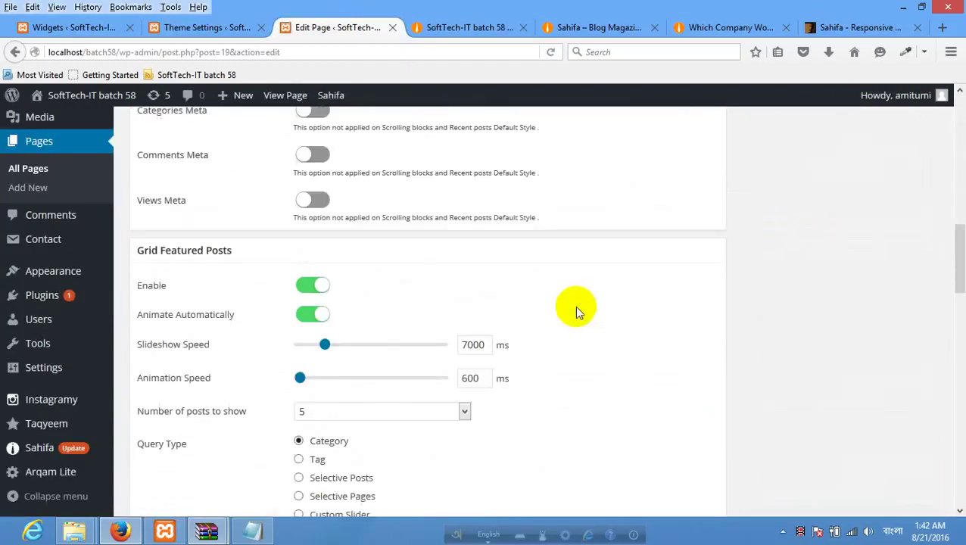
pyautogui.scroll(-6, 575, 306)
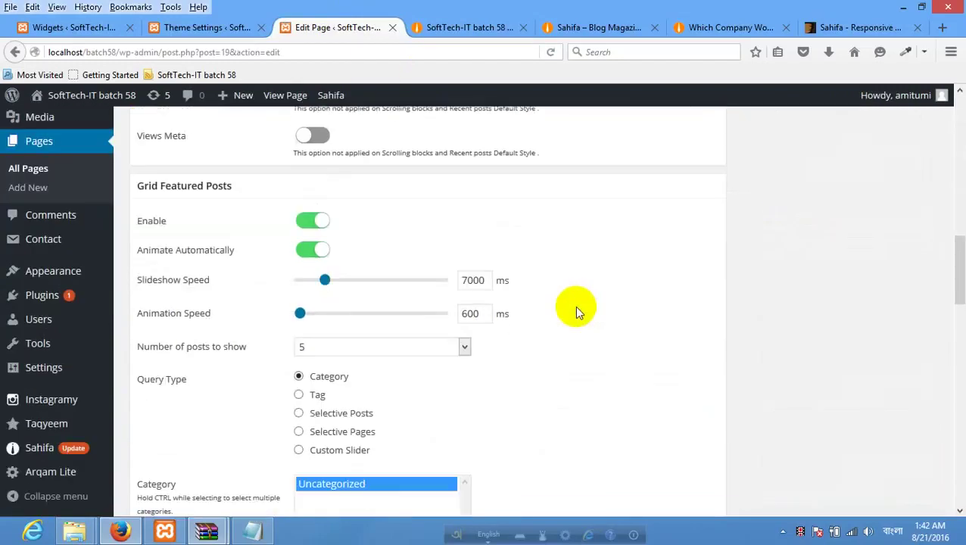
pyautogui.scroll(-2, 449, 328)
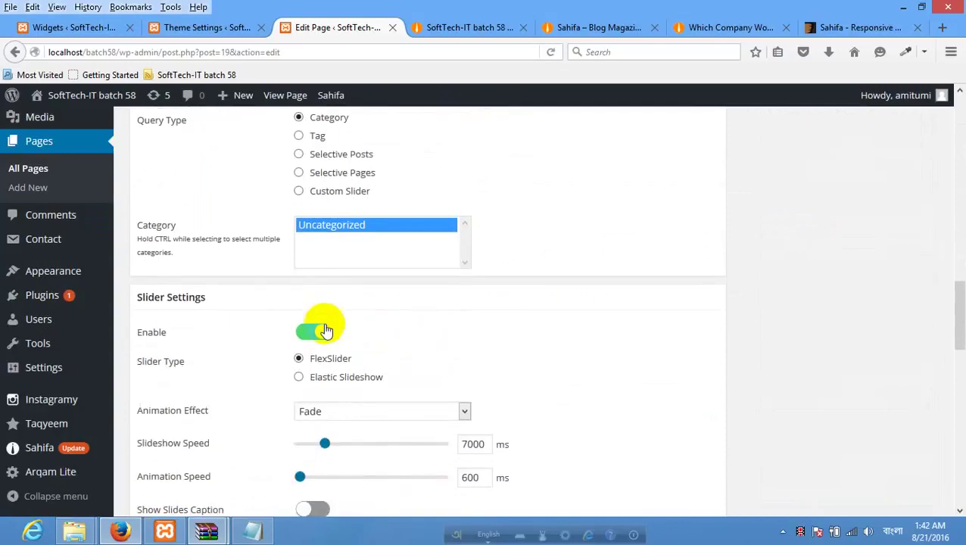
pyautogui.scroll(-4, 451, 332)
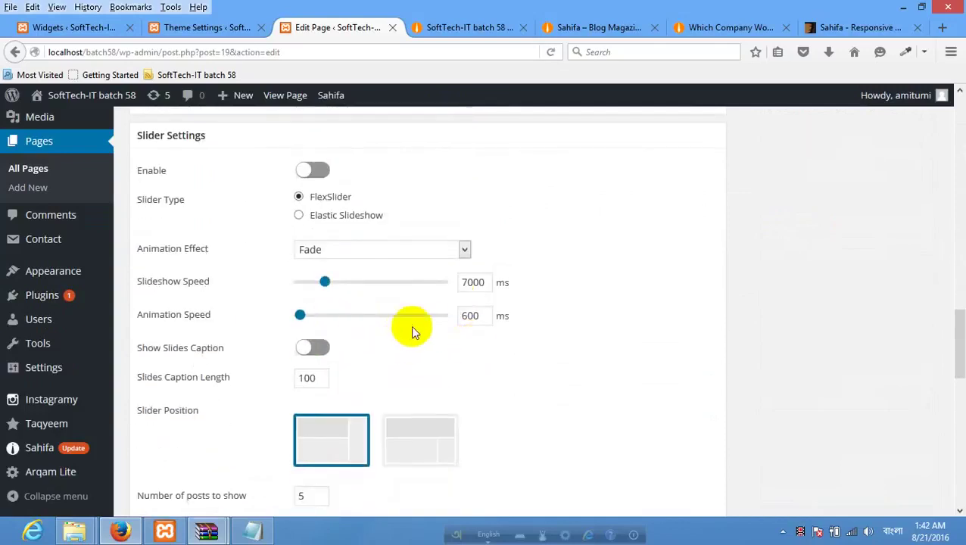
# Review the Home page's remaining slider, review box, sidebar, custom style and block settings.
pyautogui.scroll(-2, 423, 322)
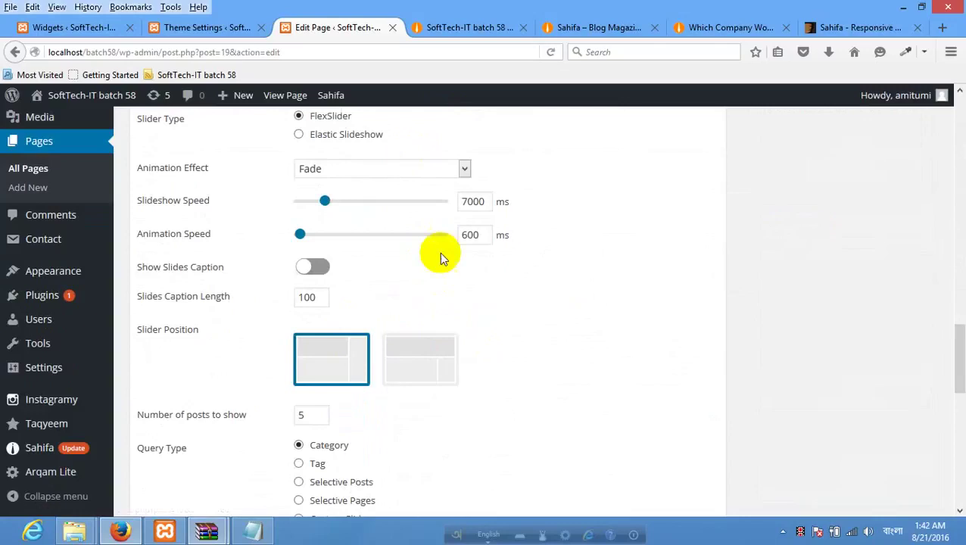
pyautogui.scroll(-6, 442, 317)
pyautogui.scroll(-3, 487, 316)
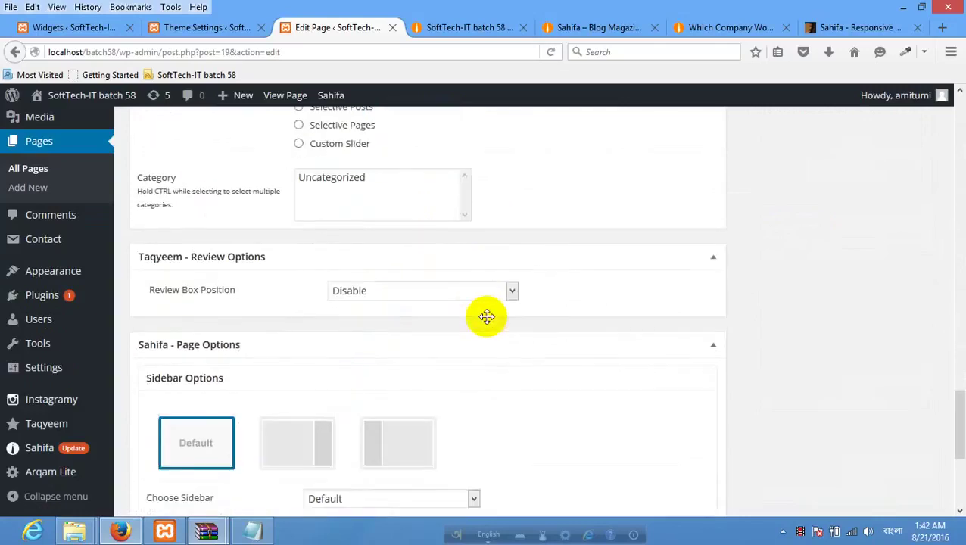
pyautogui.scroll(-1, 486, 317)
pyautogui.scroll(8, 486, 316)
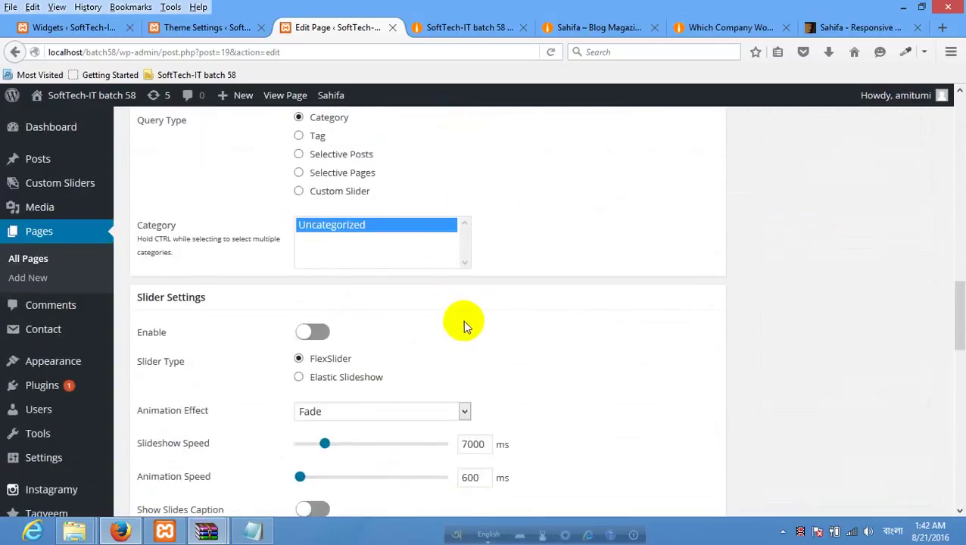
pyautogui.scroll(-5, 464, 324)
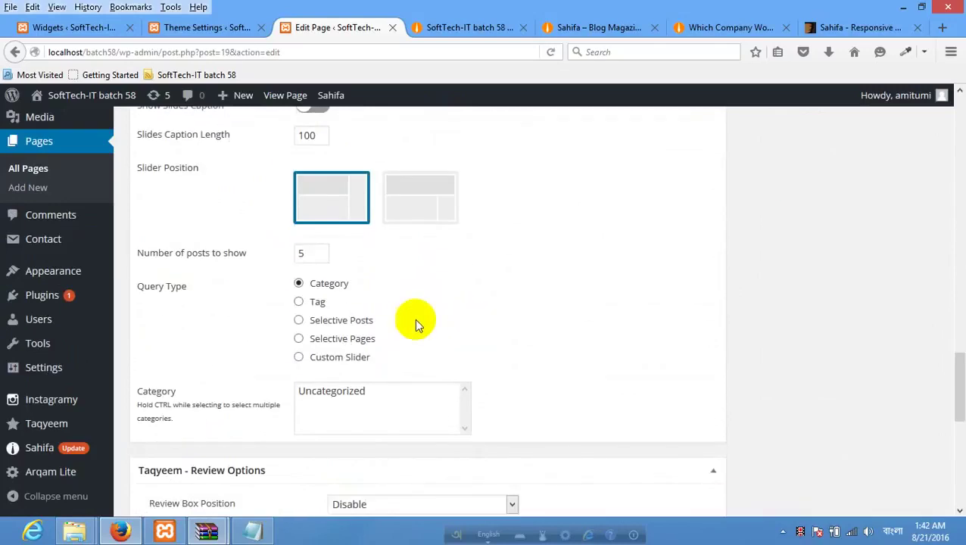
pyautogui.scroll(-4, 392, 291)
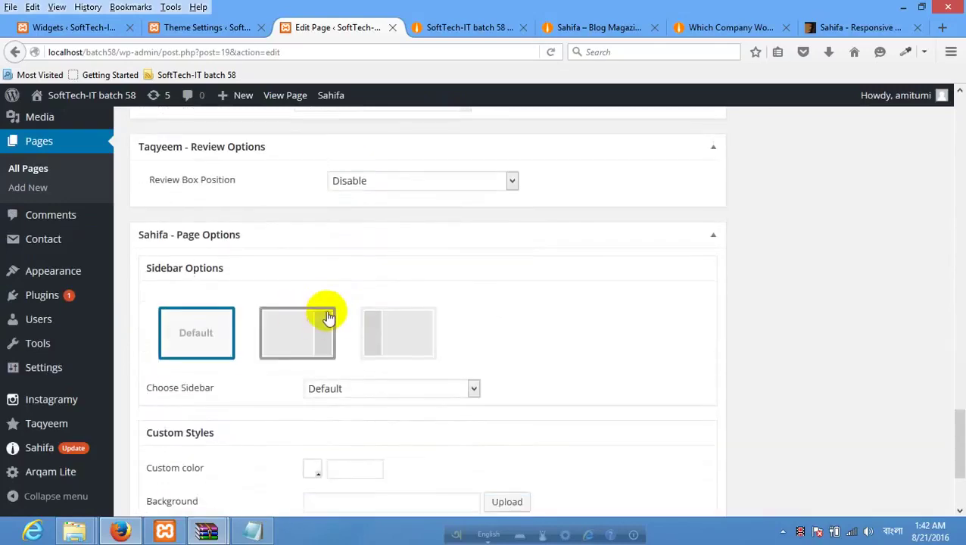
pyautogui.scroll(-2, 317, 302)
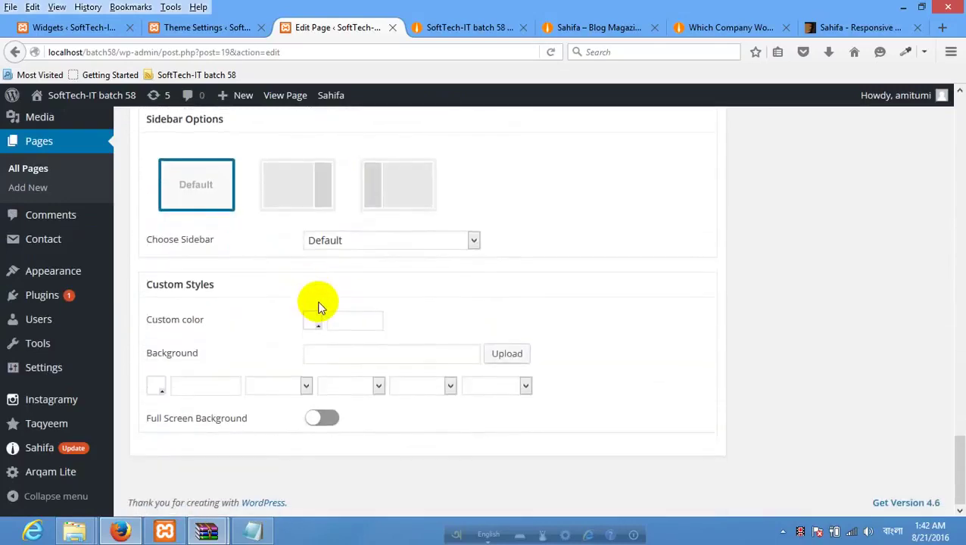
pyautogui.scroll(6, 399, 305)
pyautogui.scroll(15, 398, 305)
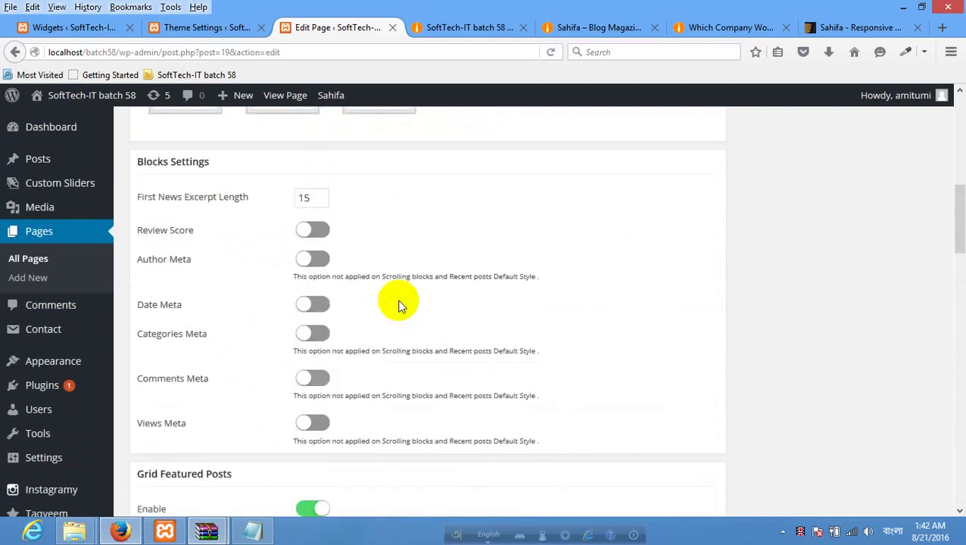
# Reload the local site's front page and examine the news category block layout on the Sahifa demo.
pyautogui.click(464, 27)
pyautogui.scroll(1, 601, 306)
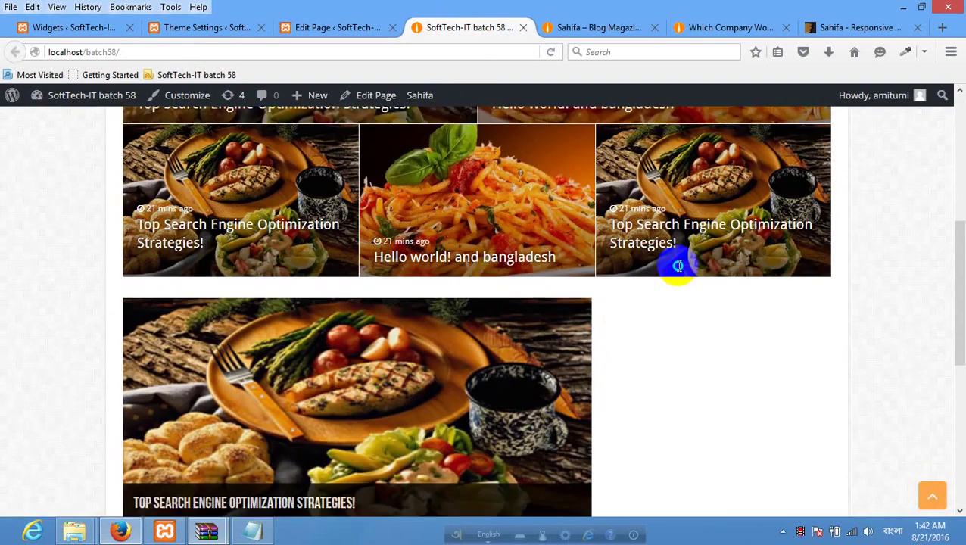
pyautogui.rightClick(676, 267)
pyautogui.rightClick(53, 259)
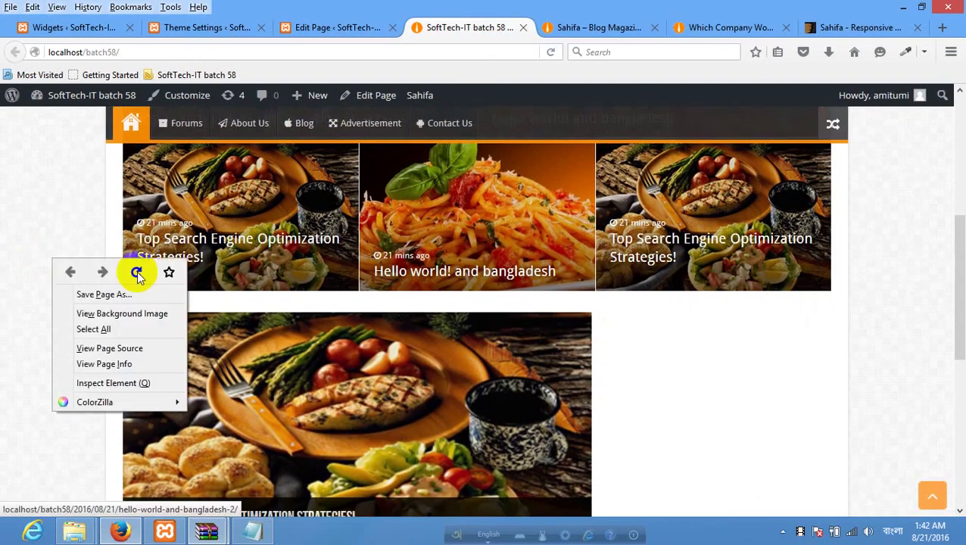
pyautogui.click(585, 27)
pyautogui.scroll(-6, 567, 302)
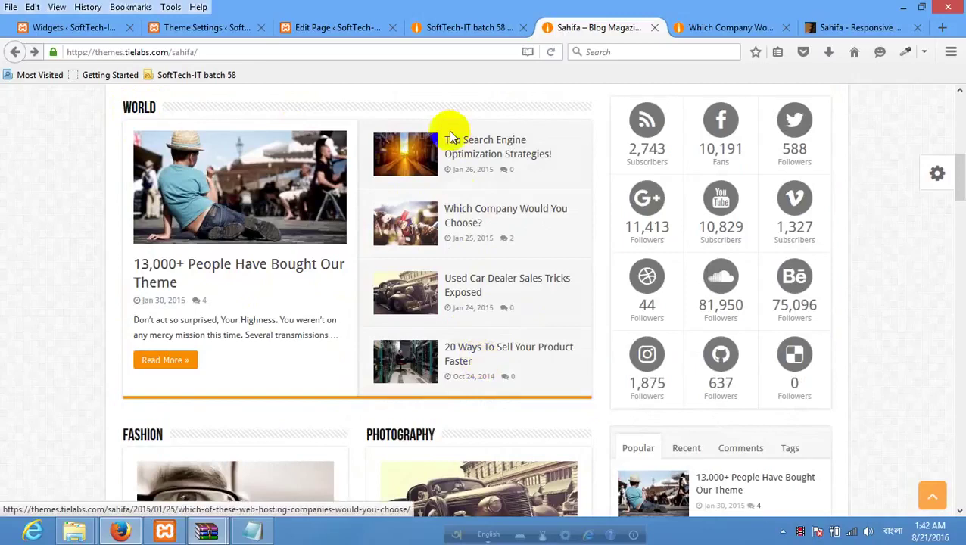
# Add a Category Block with Layout 1 to the Home page, showing the 5 latest posts of the Uncategorized category.
pyautogui.click(322, 32)
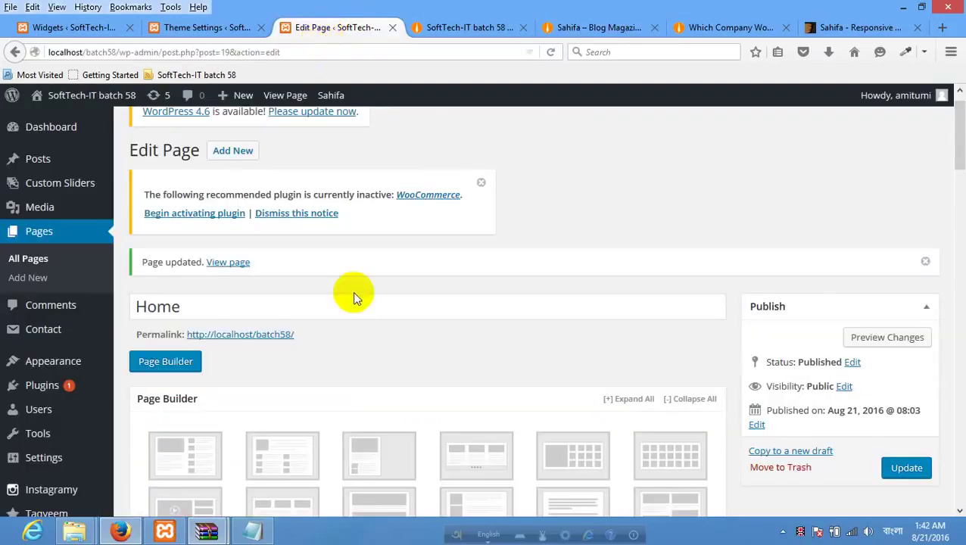
pyautogui.scroll(-5, 351, 295)
pyautogui.scroll(3, 410, 274)
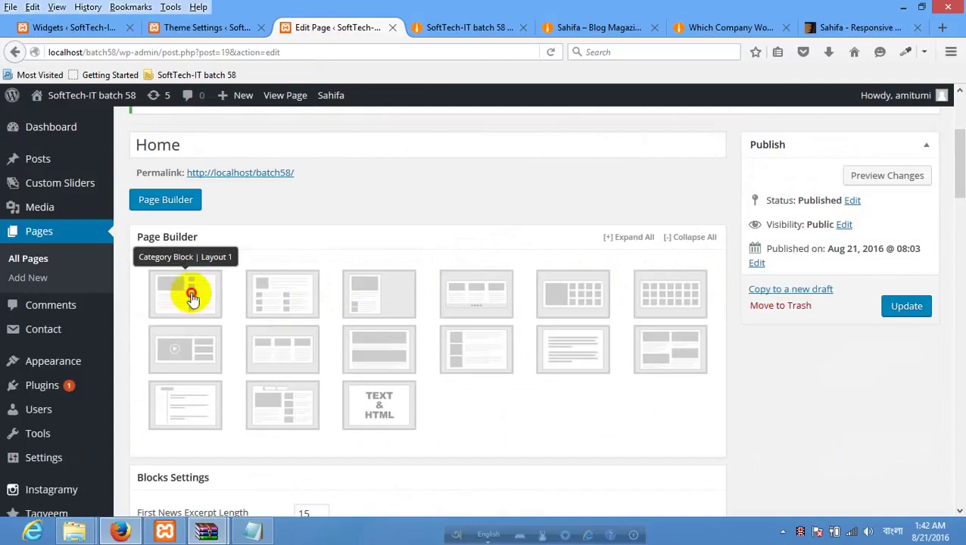
pyautogui.click(191, 294)
pyautogui.scroll(-3, 486, 338)
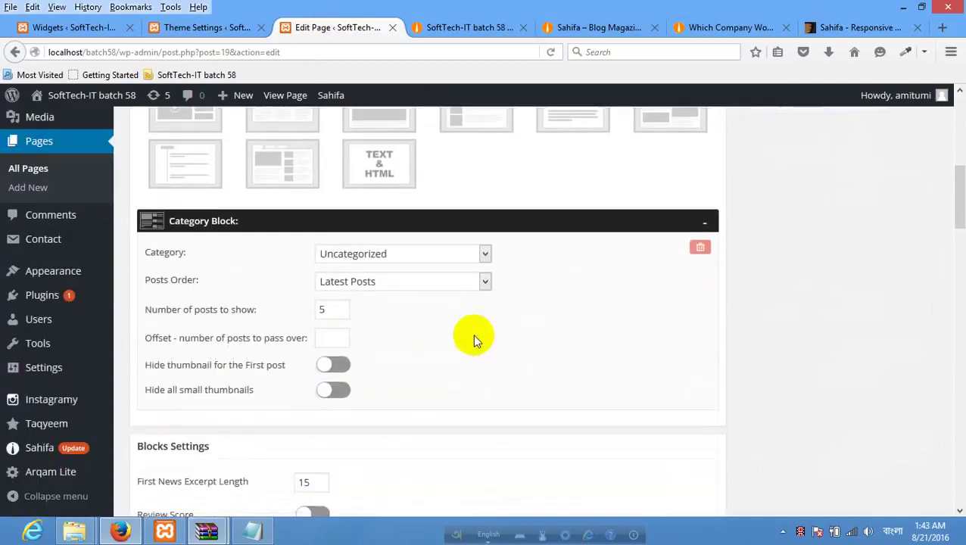
pyautogui.click(393, 254)
pyautogui.click(392, 254)
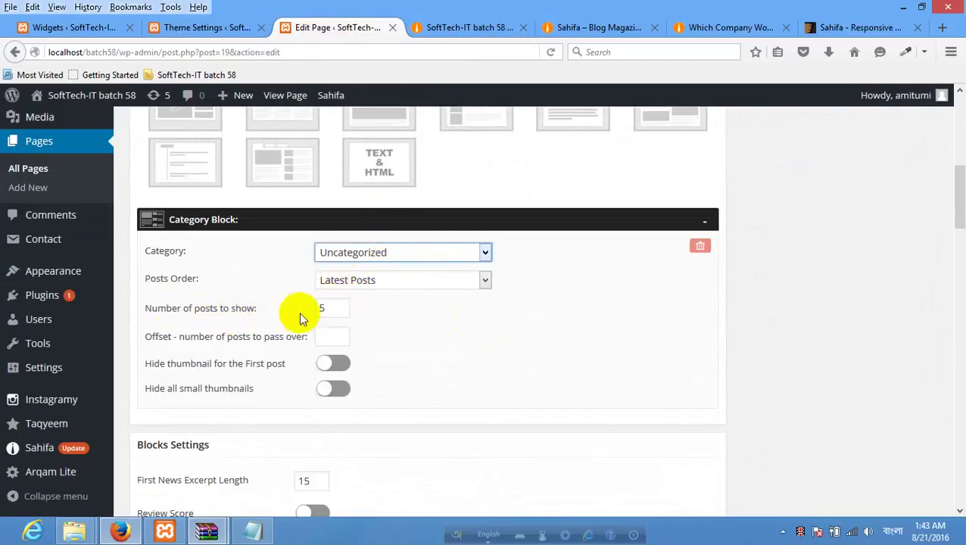
pyautogui.click(341, 309)
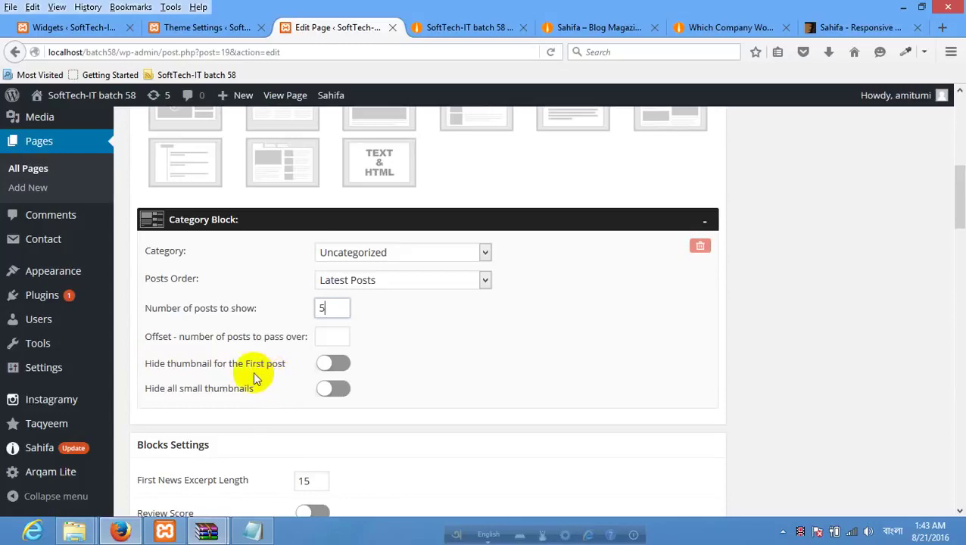
pyautogui.scroll(5, 694, 275)
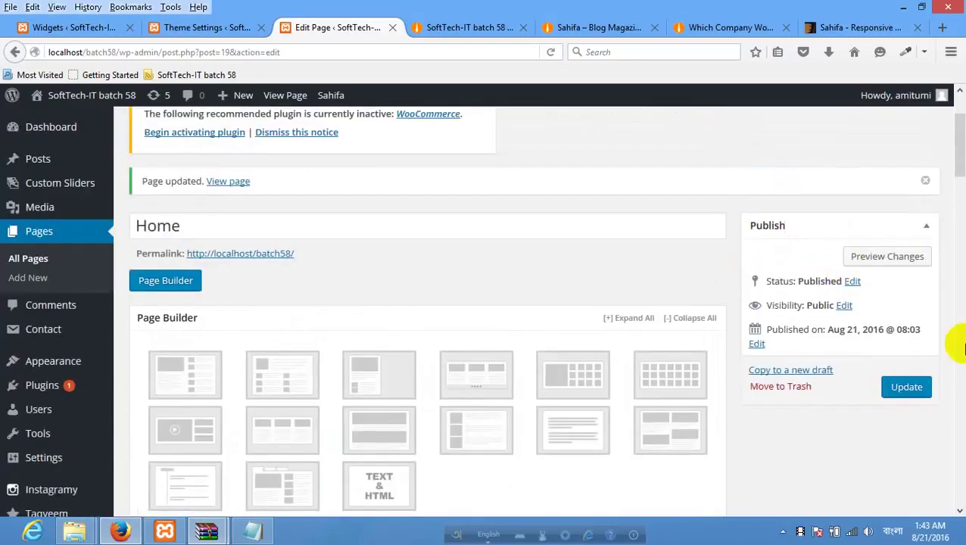
# Update the Home page and check the Uncategorized category block on the reloaded local front page.
pyautogui.click(906, 387)
pyautogui.click(454, 27)
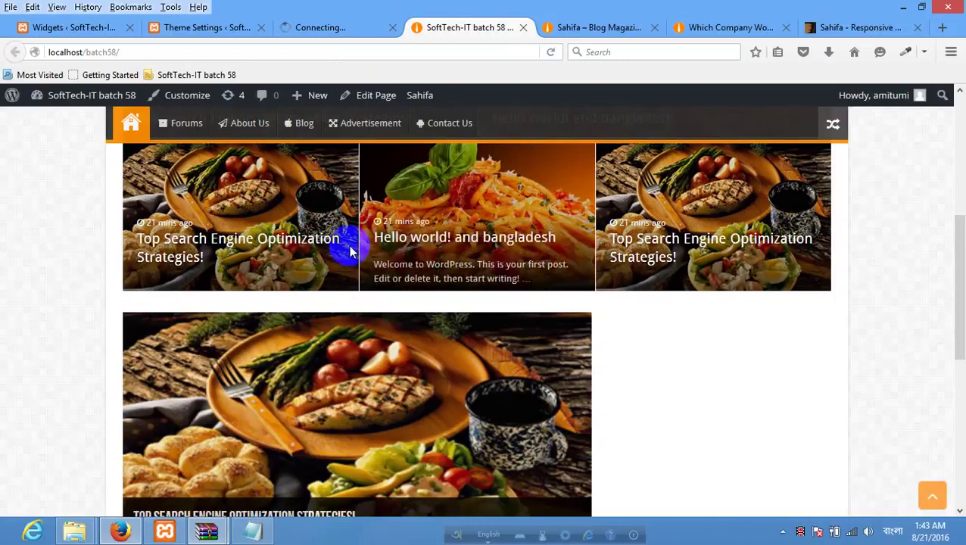
pyautogui.rightClick(99, 286)
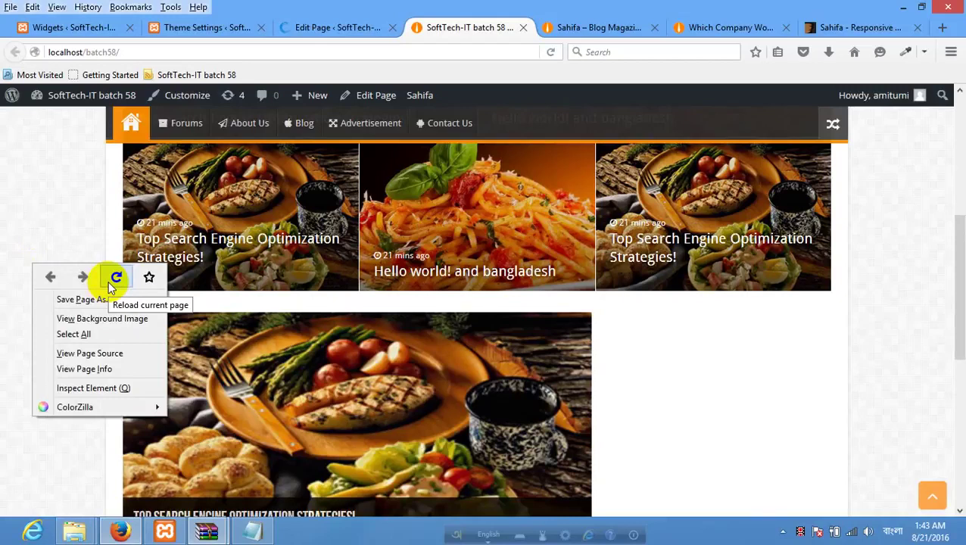
pyautogui.click(114, 279)
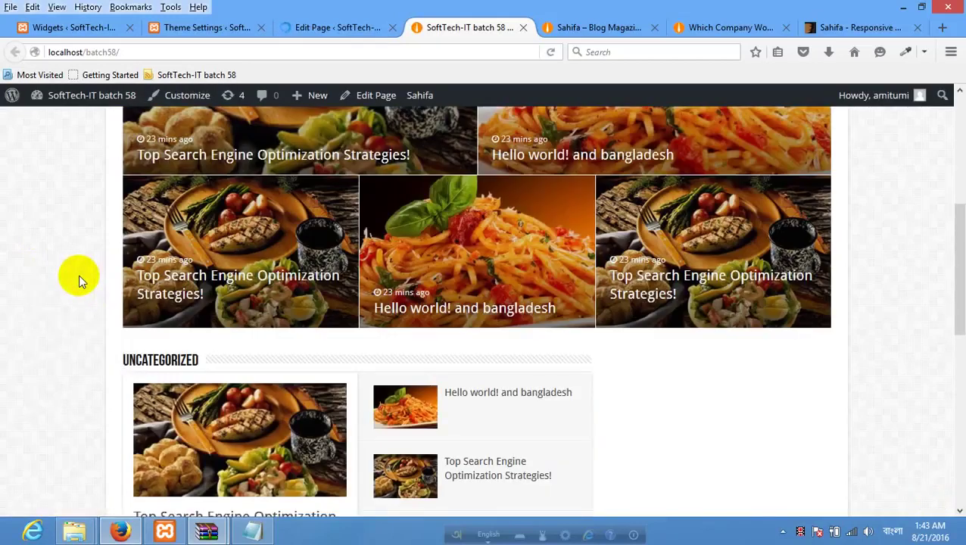
pyautogui.scroll(-4, 366, 327)
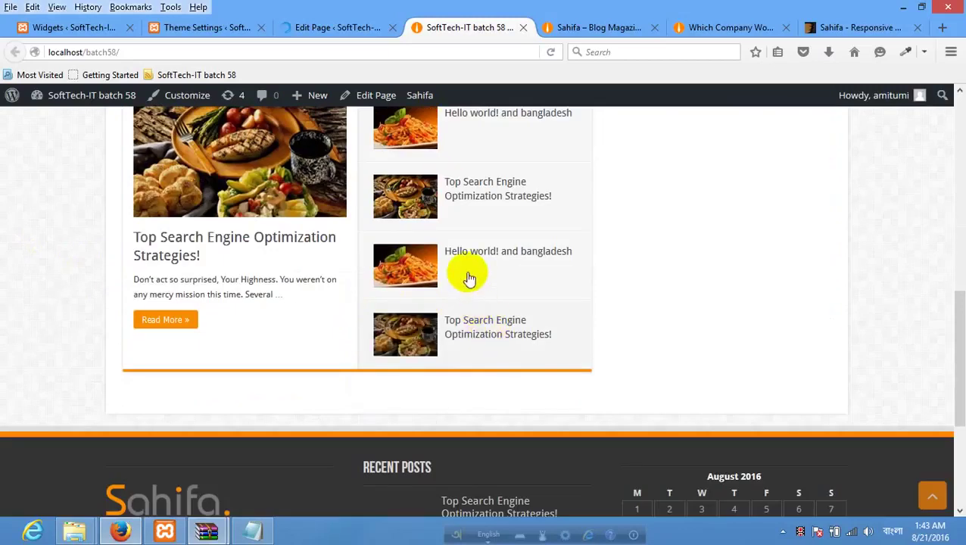
pyautogui.scroll(1, 469, 279)
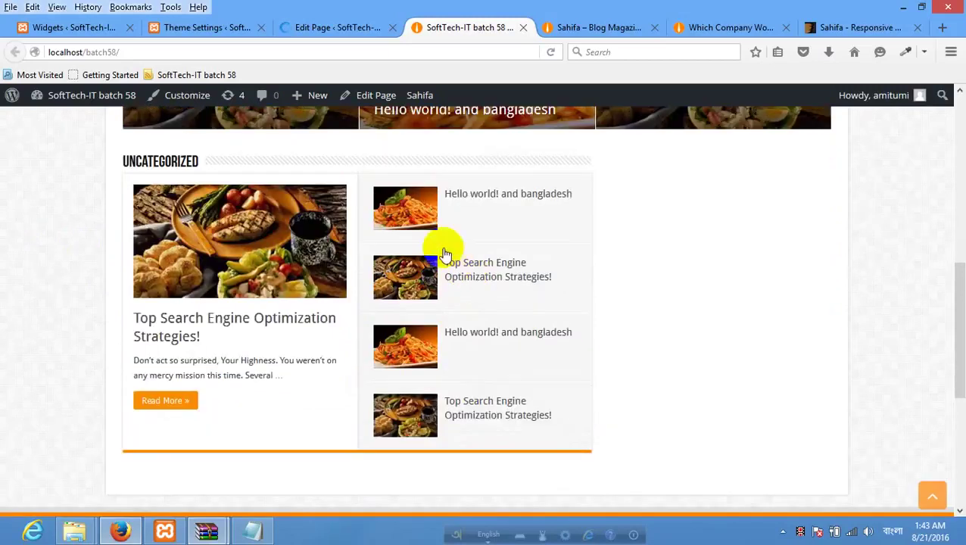
# Examine the Fashion and Photography category blocks on the Sahifa demo's front page.
pyautogui.click(590, 28)
pyautogui.scroll(-3, 478, 216)
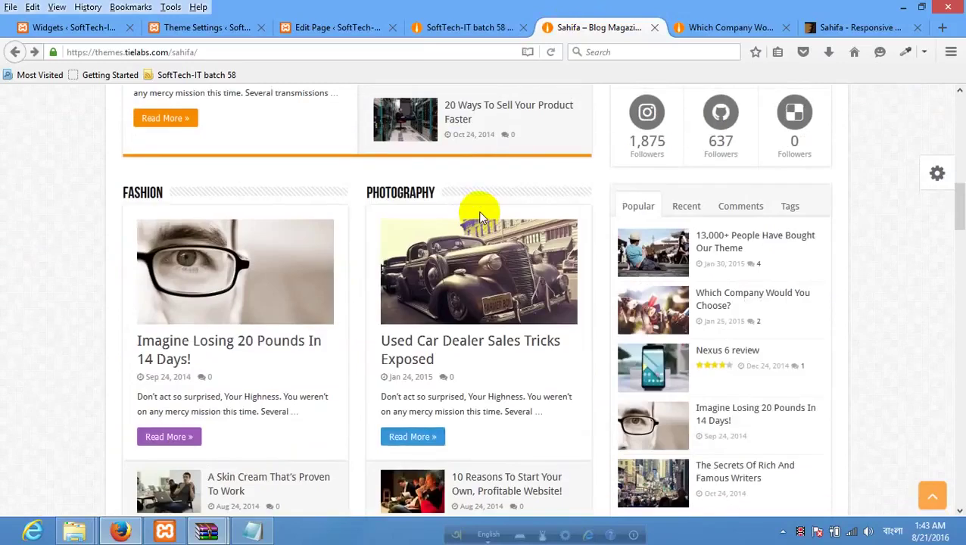
pyautogui.scroll(1, 478, 210)
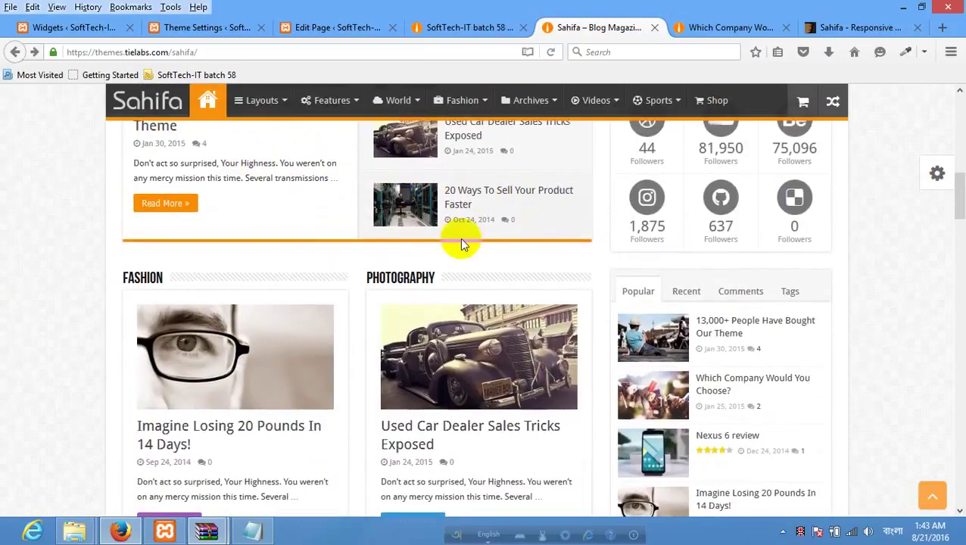
pyautogui.scroll(1, 463, 245)
pyautogui.scroll(-2, 435, 242)
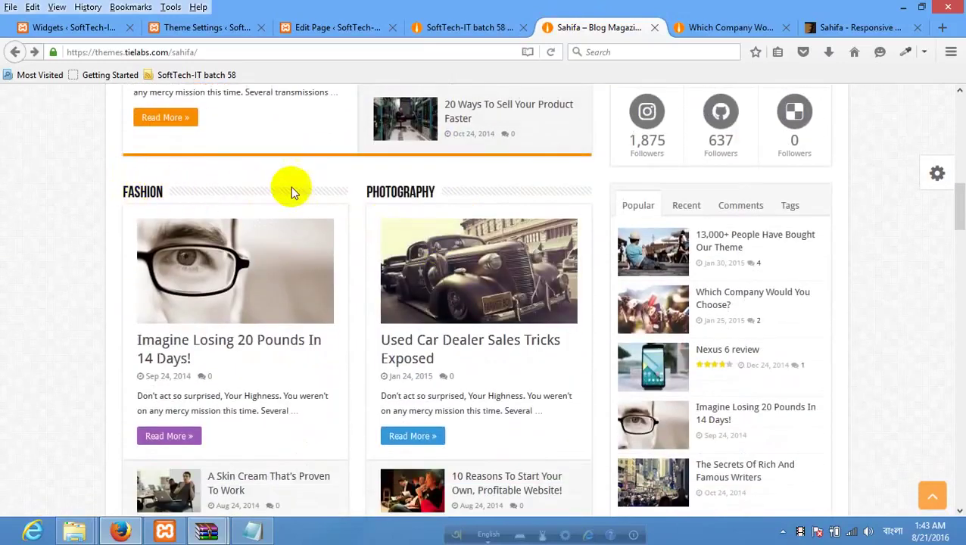
pyautogui.click(401, 190)
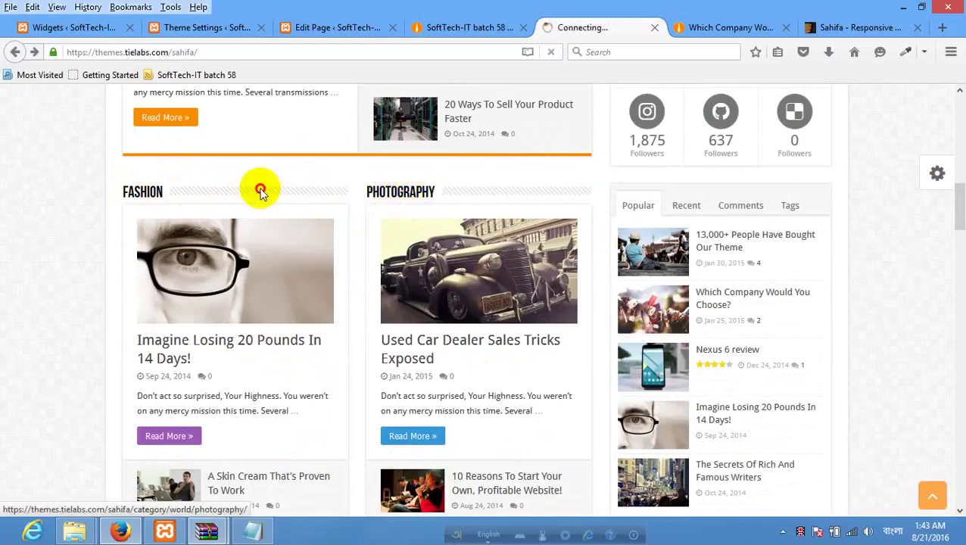
pyautogui.click(550, 52)
pyautogui.scroll(-2, 522, 212)
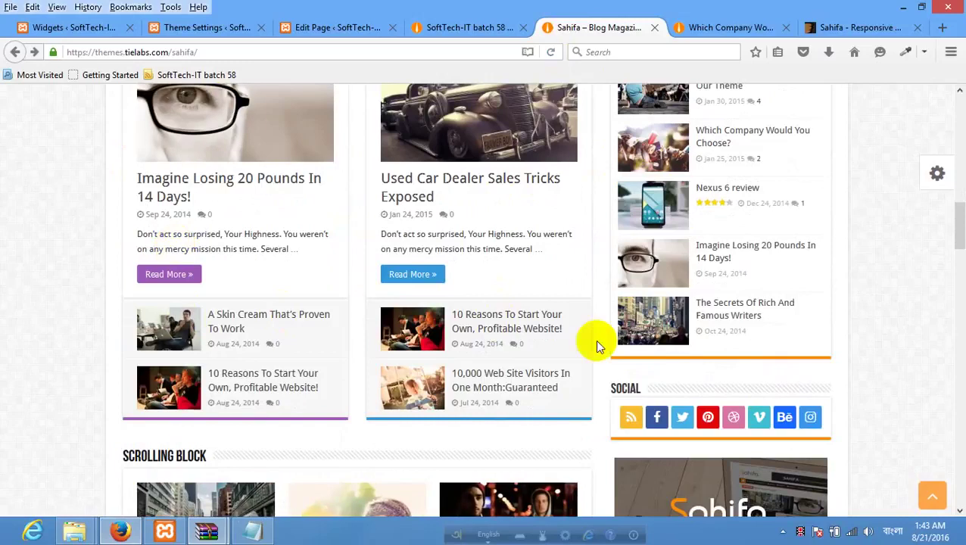
# Add a Recent Posts block with Masonry Layout to the Home page's page builder and update the page.
pyautogui.click(338, 28)
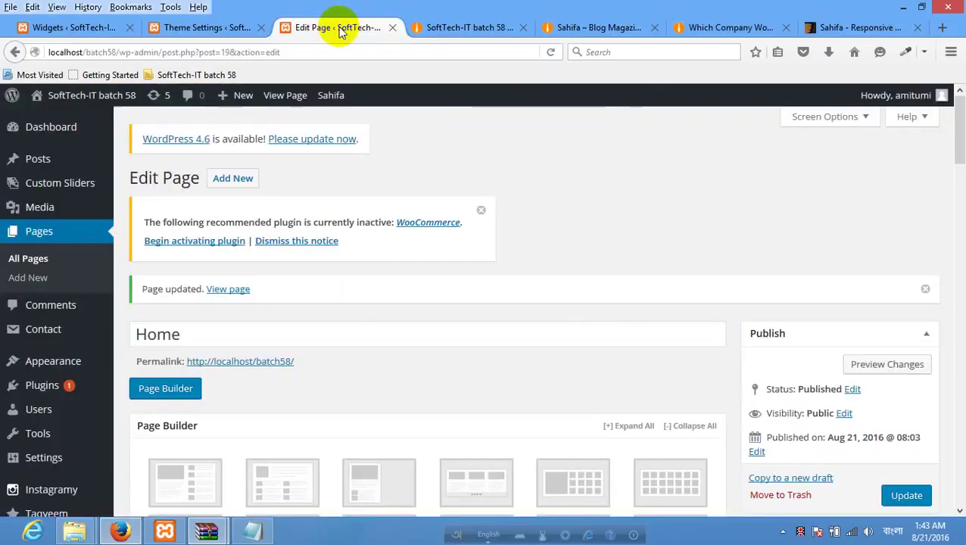
pyautogui.scroll(-2, 378, 180)
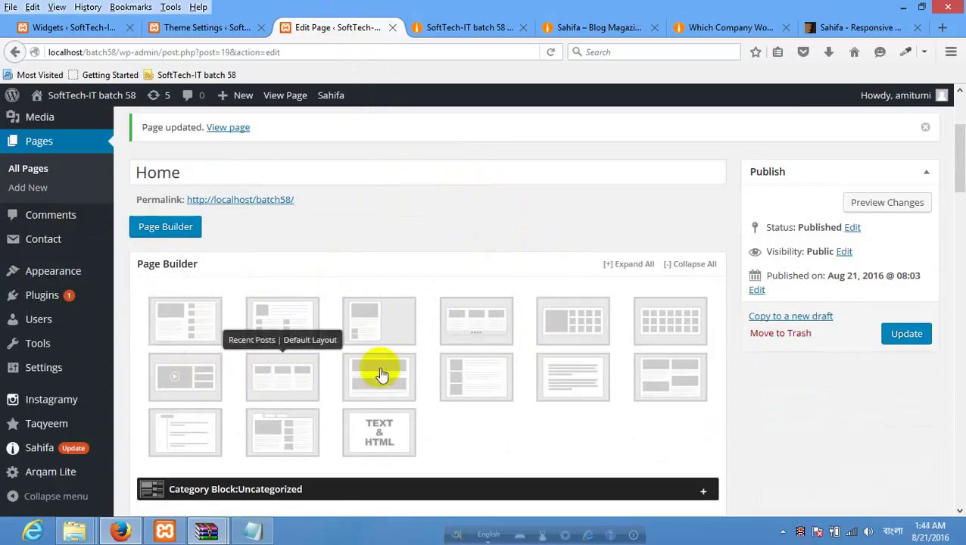
pyautogui.scroll(-2, 399, 371)
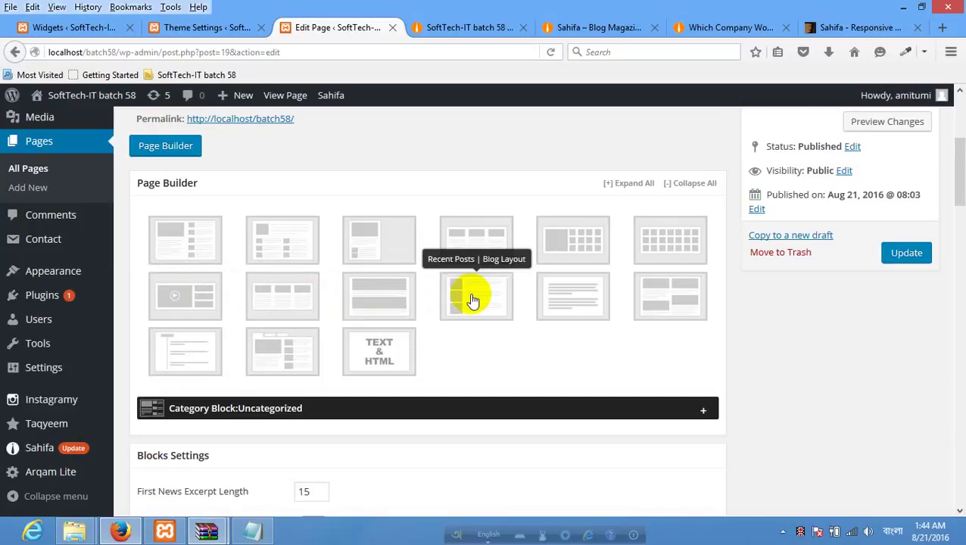
pyautogui.click(680, 293)
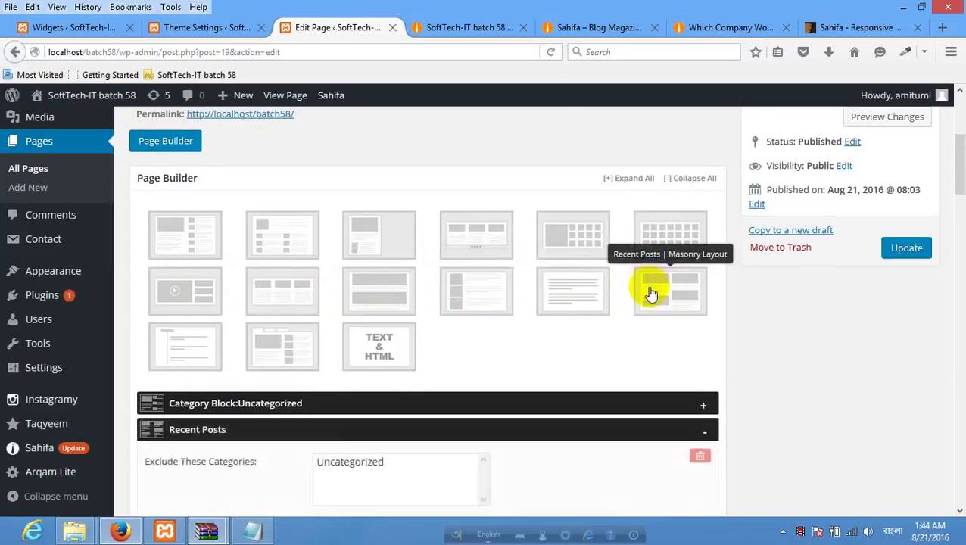
pyautogui.scroll(-3, 647, 299)
pyautogui.click(420, 286)
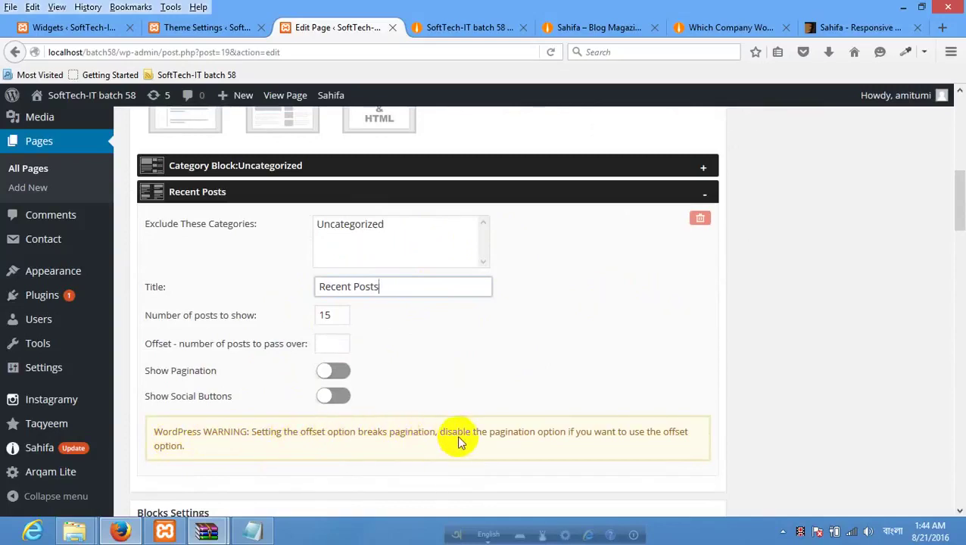
pyautogui.scroll(5, 803, 320)
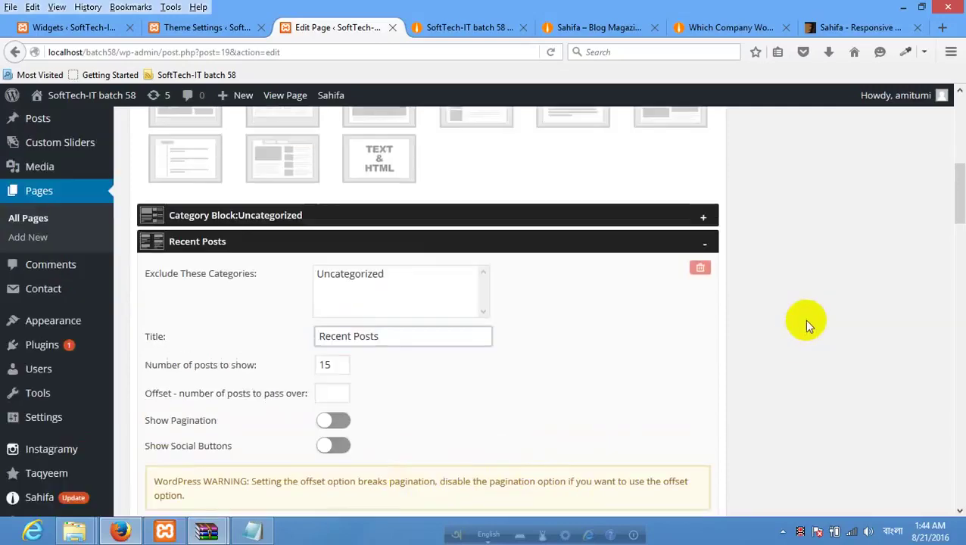
pyautogui.click(906, 332)
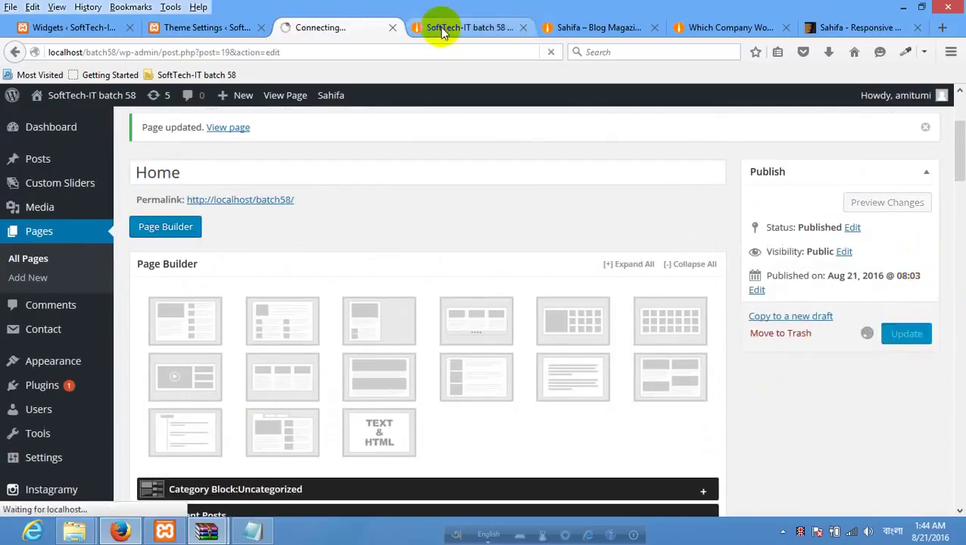
# Reload the local site's front page and examine the Recent Posts masonry block down to its last post.
pyautogui.click(442, 28)
pyautogui.rightClick(12, 223)
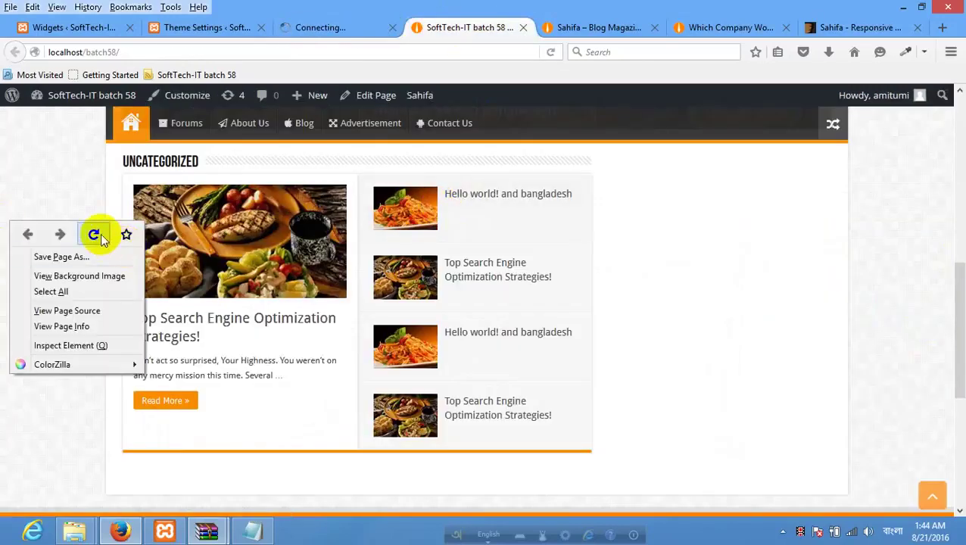
pyautogui.click(93, 234)
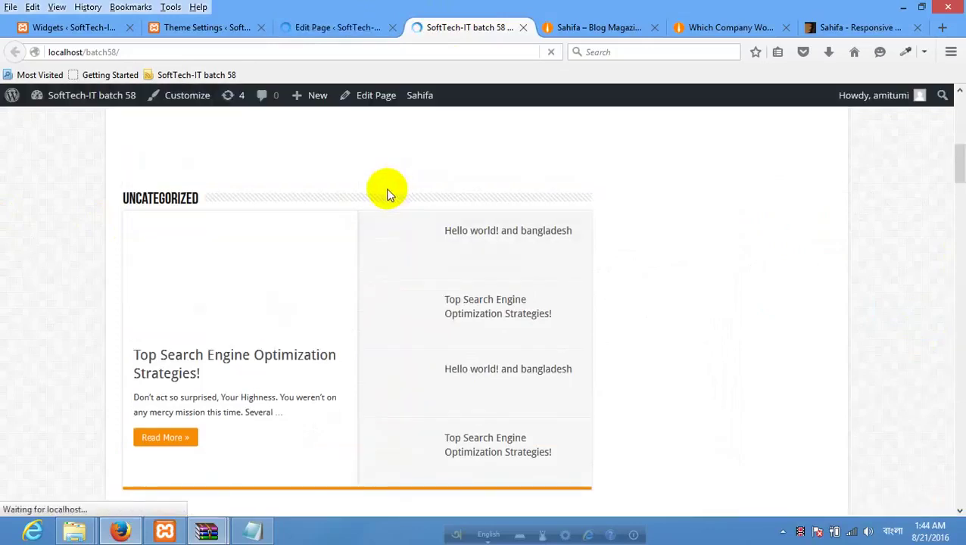
pyautogui.scroll(-10, 386, 195)
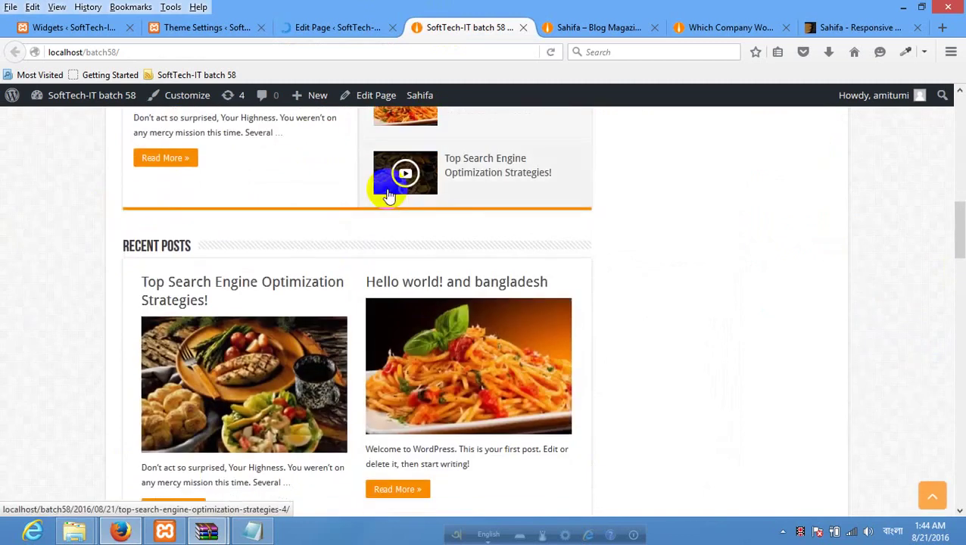
pyautogui.scroll(-5, 388, 216)
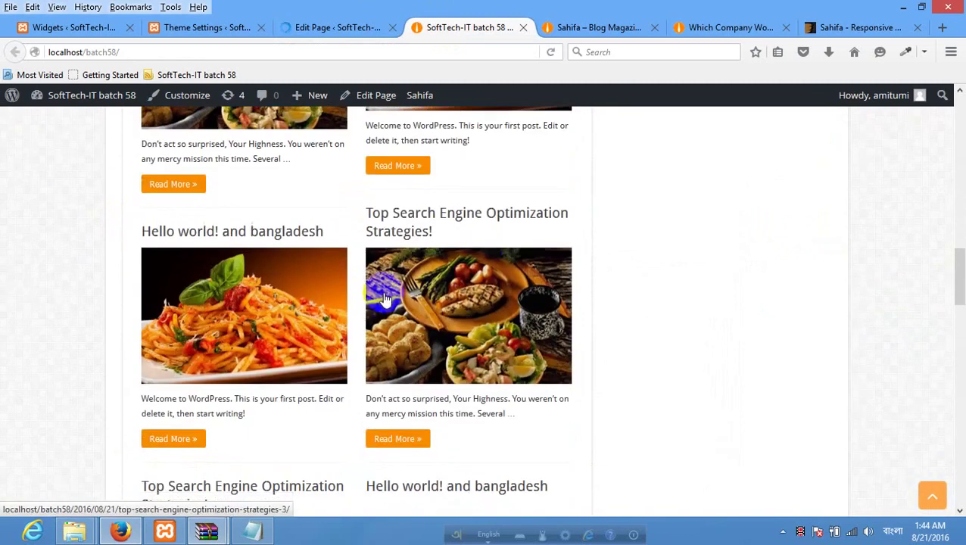
pyautogui.scroll(-5, 328, 275)
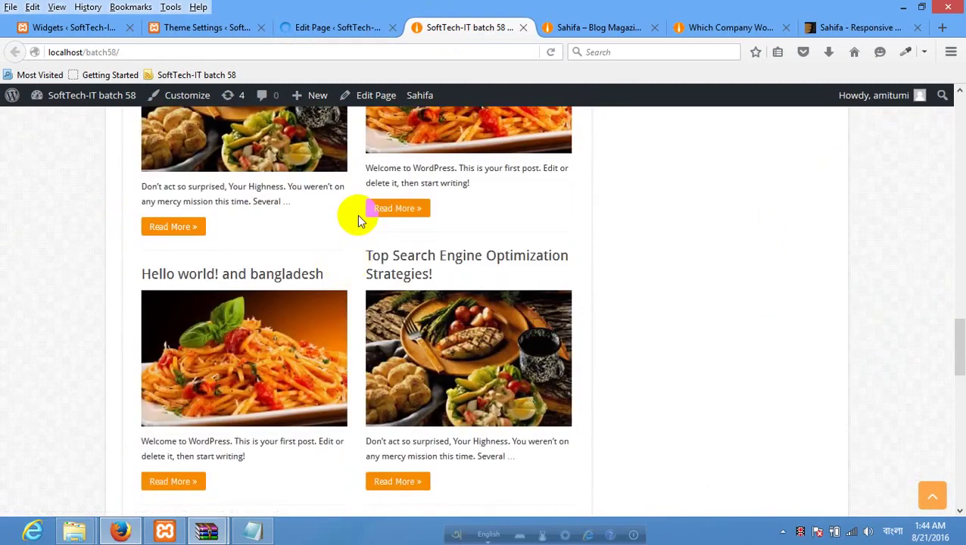
pyautogui.scroll(-2, 361, 221)
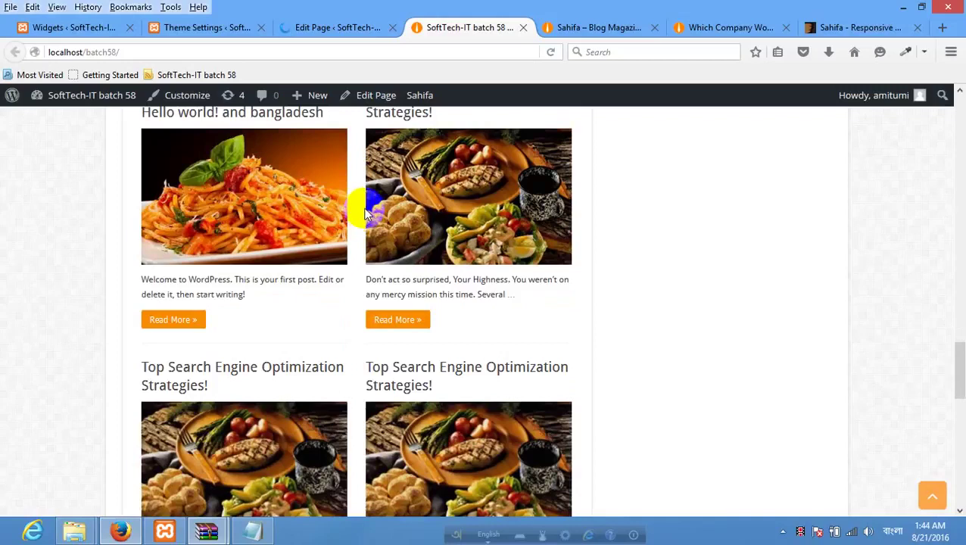
pyautogui.scroll(-5, 363, 208)
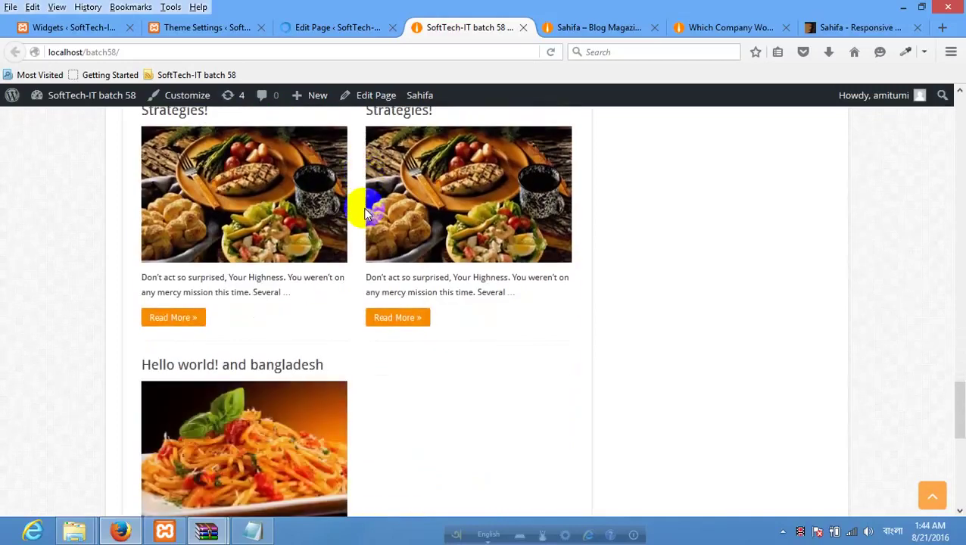
# Look through the Home page's Blocks Settings, including the excerpt length and meta options.
pyautogui.click(331, 27)
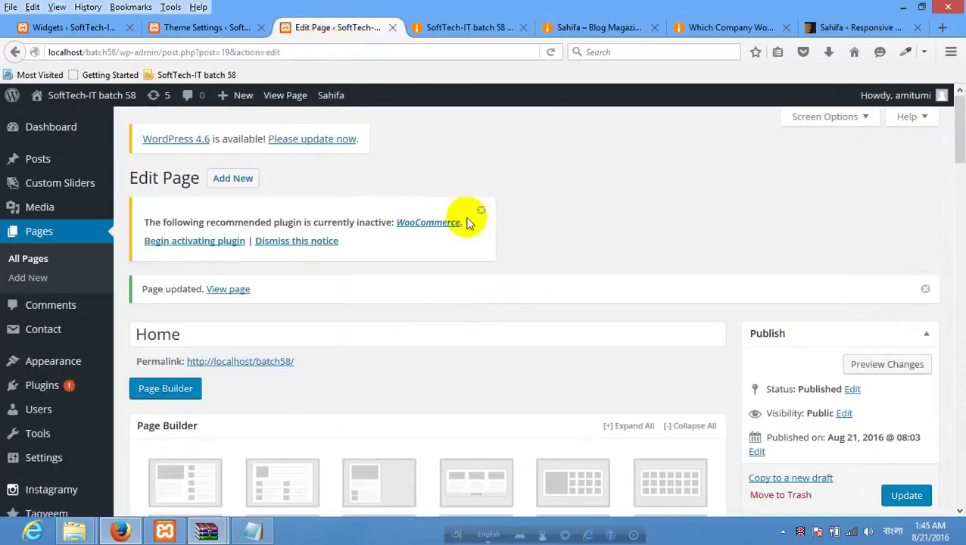
pyautogui.scroll(-10, 484, 212)
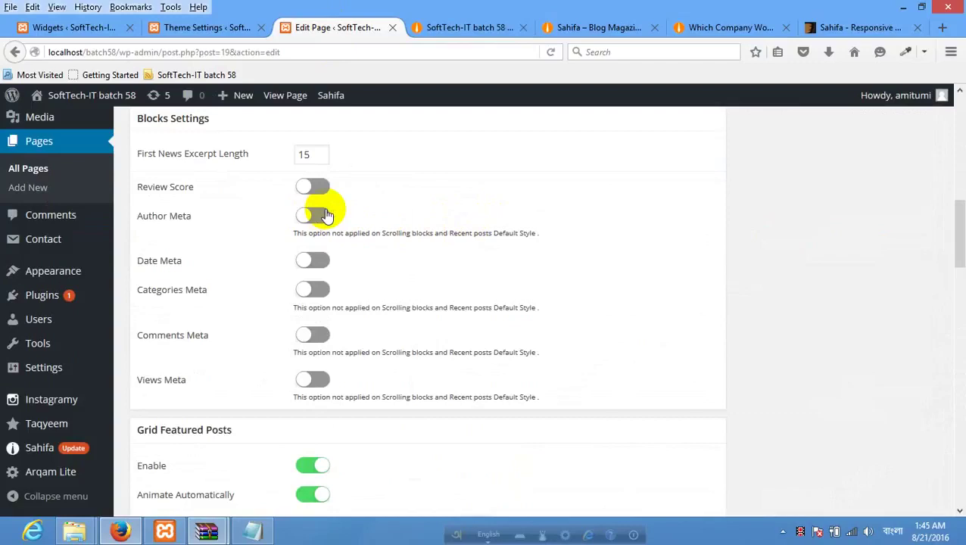
pyautogui.scroll(3, 325, 214)
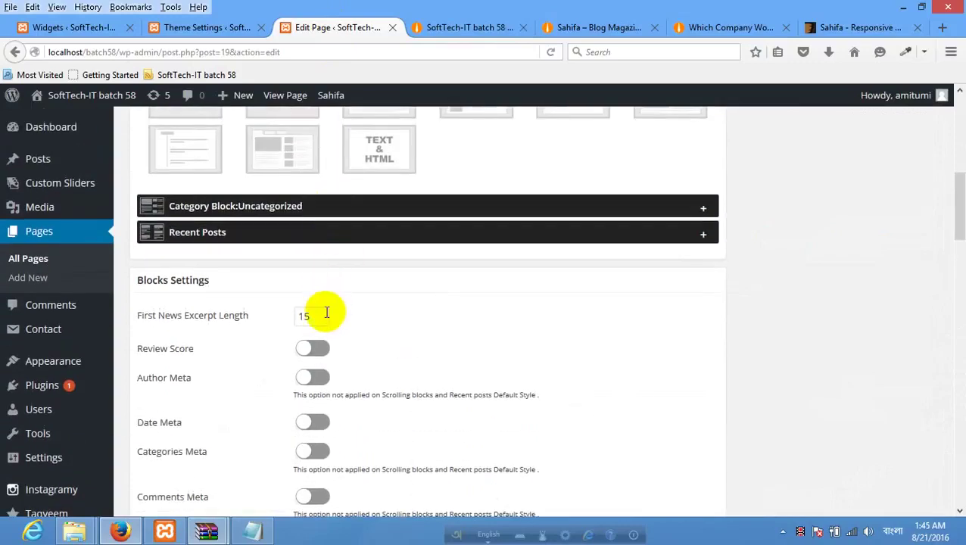
pyautogui.moveTo(325, 316); pyautogui.dragTo(269, 317)
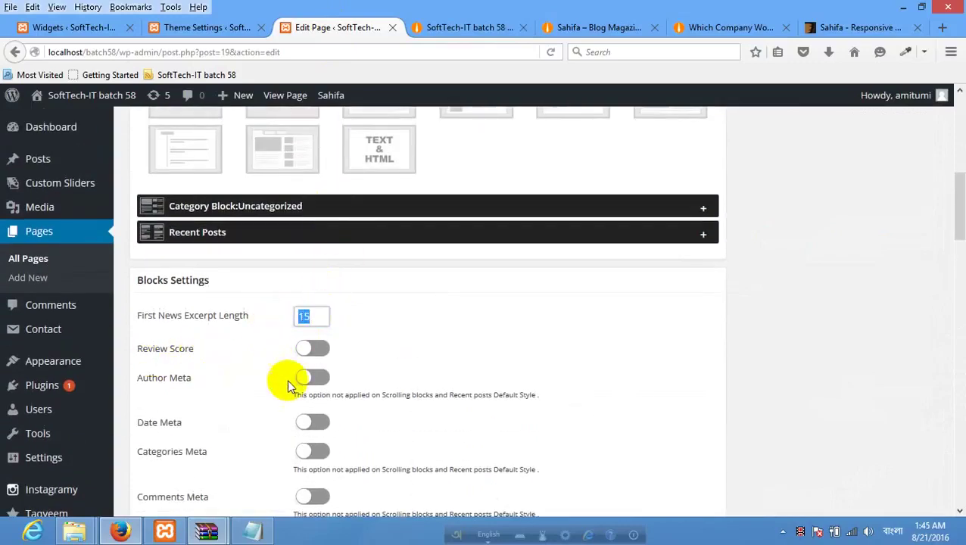
pyautogui.scroll(-2, 338, 379)
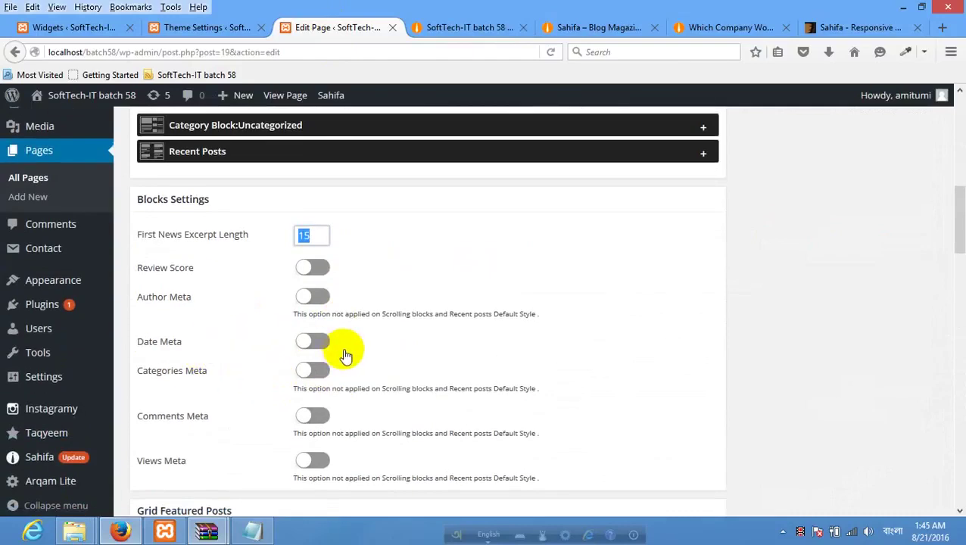
pyautogui.scroll(-2, 270, 360)
pyautogui.scroll(-2, 278, 364)
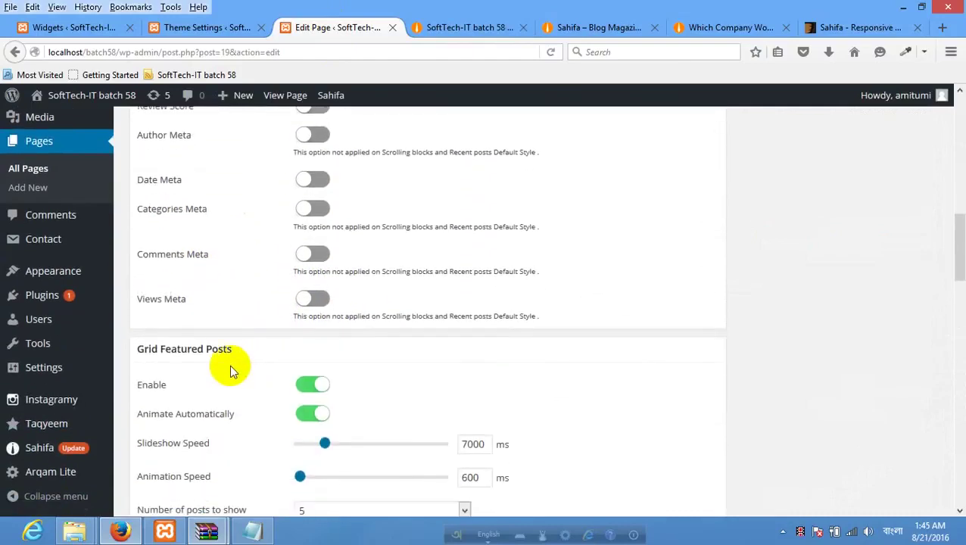
# Set the Home page's Recent Posts block to show 4 posts and turn on its social buttons.
pyautogui.scroll(6, 338, 293)
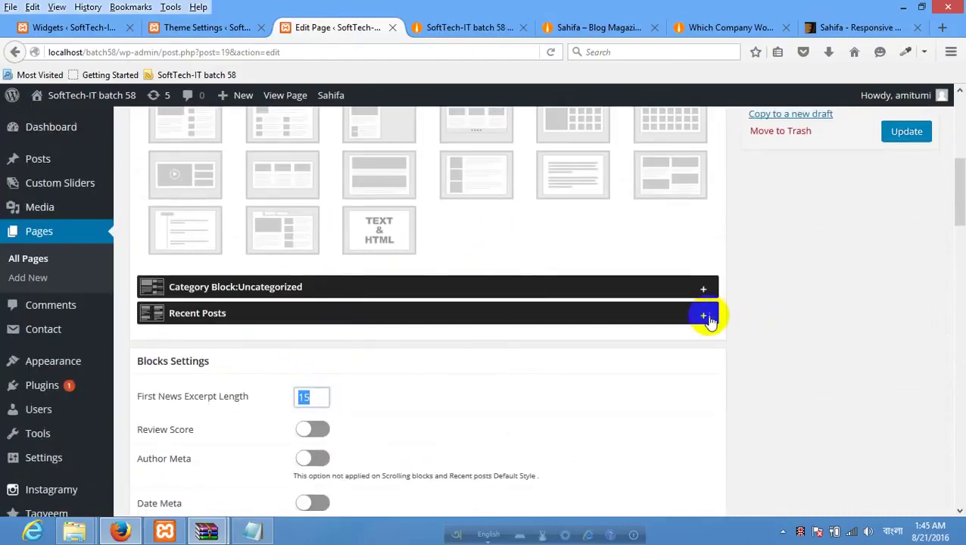
pyautogui.click(704, 317)
pyautogui.scroll(-3, 551, 333)
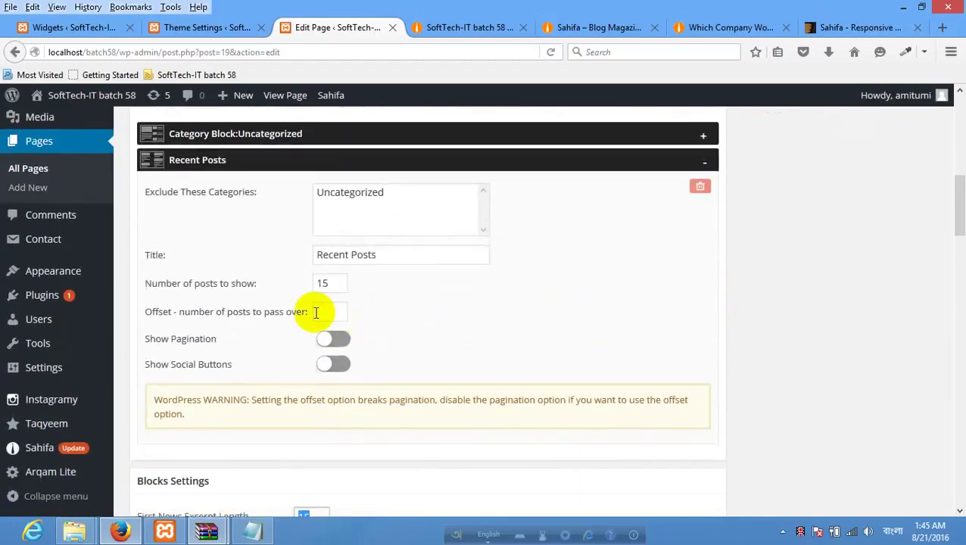
pyautogui.moveTo(345, 275); pyautogui.dragTo(256, 274)
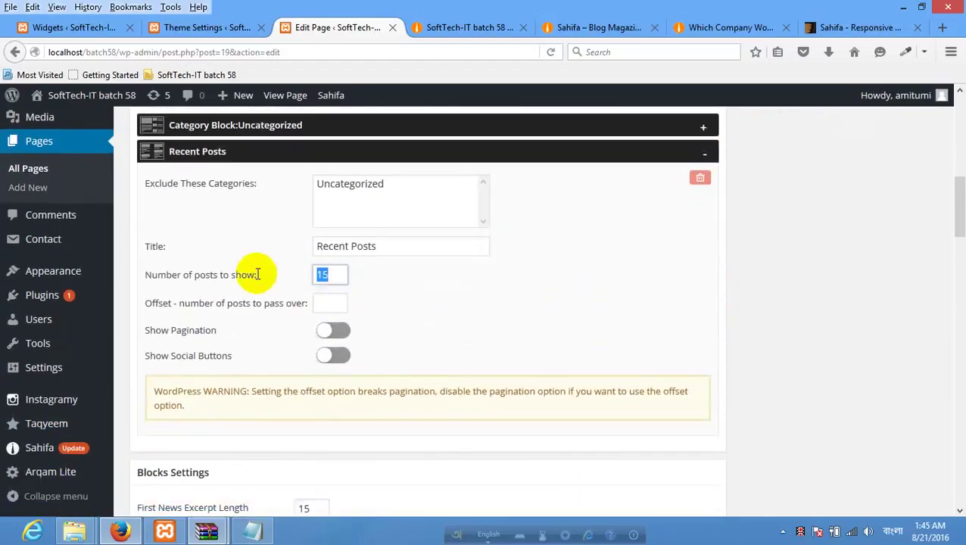
pyautogui.write('4')
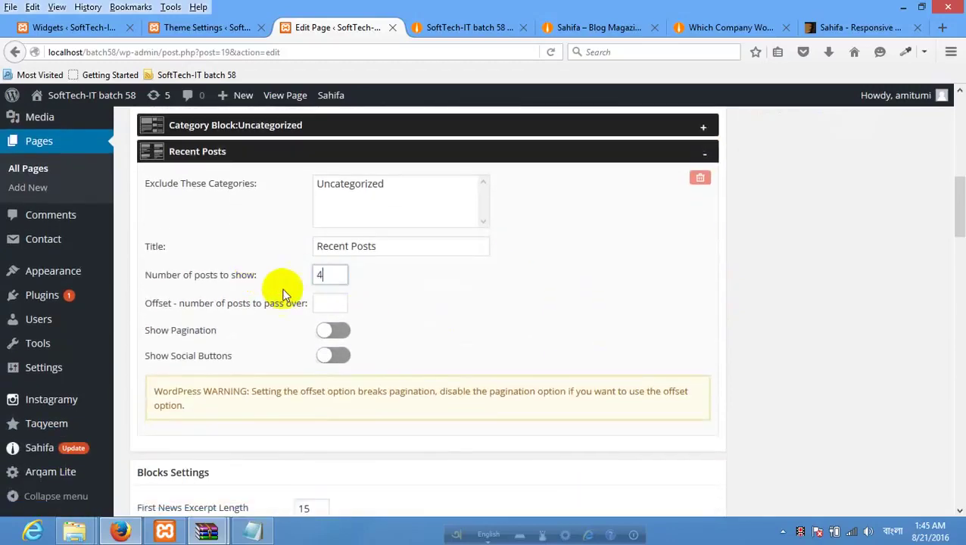
pyautogui.click(333, 300)
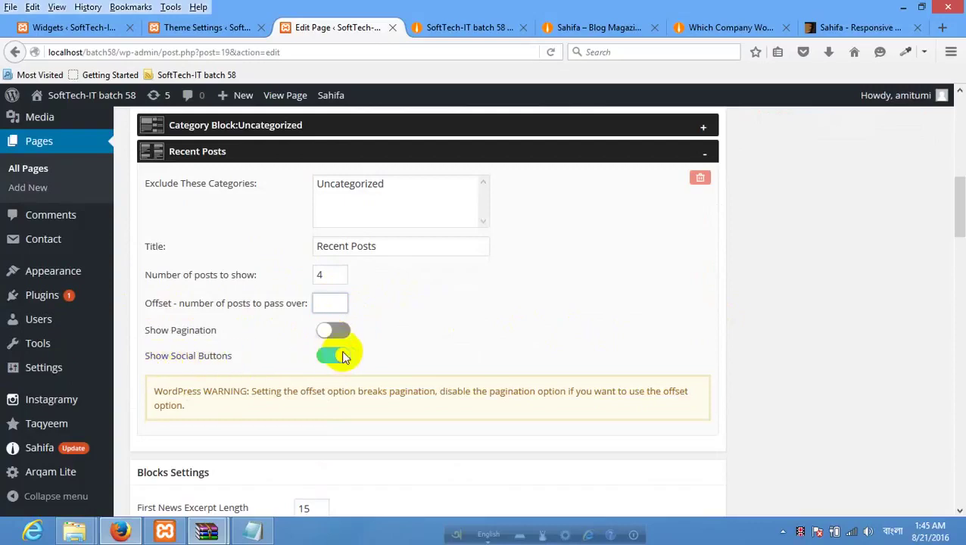
# Update the Home page and reload the local site's front page to check the Recent Posts block.
pyautogui.scroll(1, 654, 347)
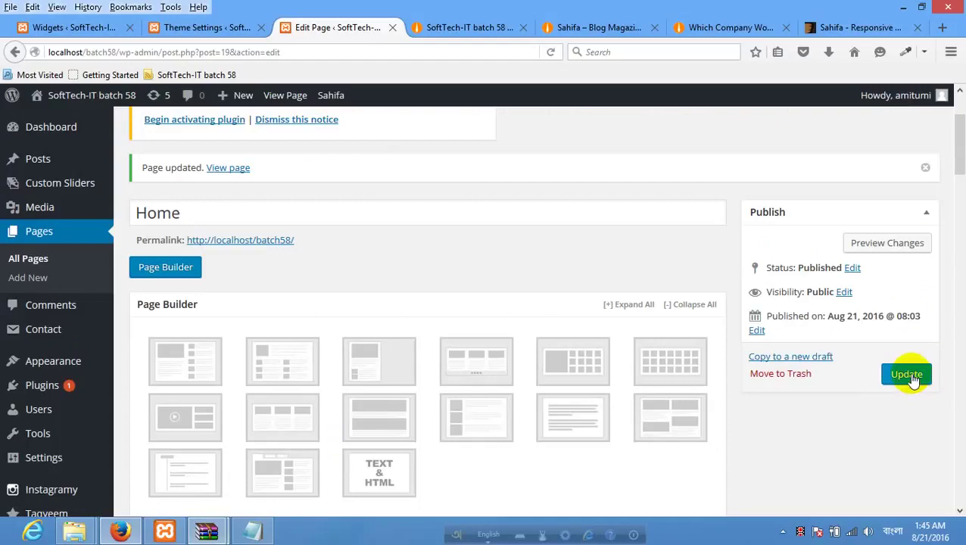
pyautogui.click(912, 380)
pyautogui.click(471, 29)
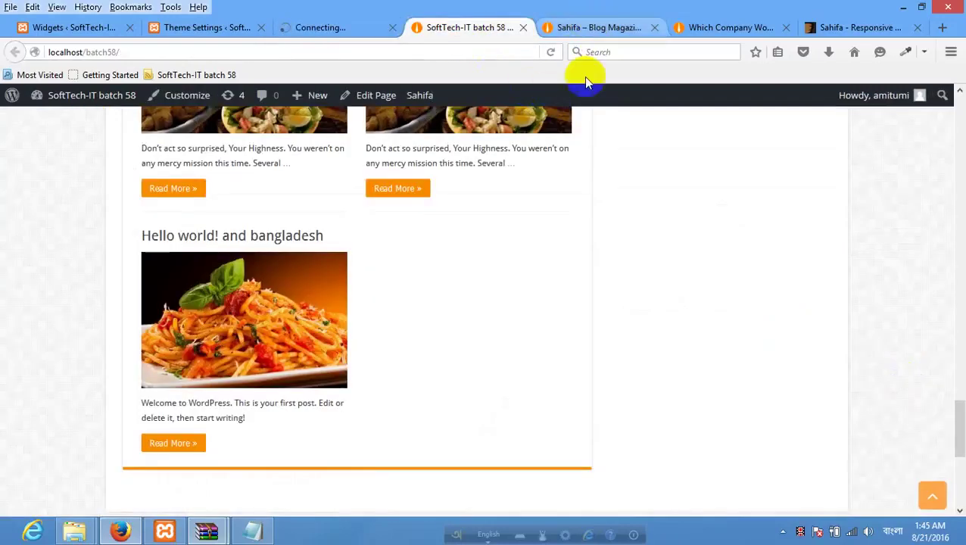
pyautogui.click(598, 27)
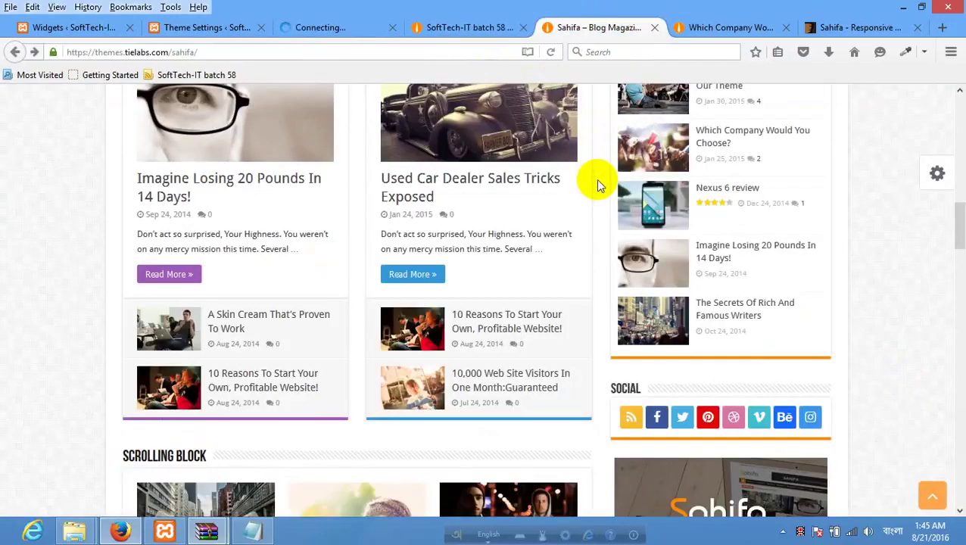
pyautogui.scroll(3, 576, 147)
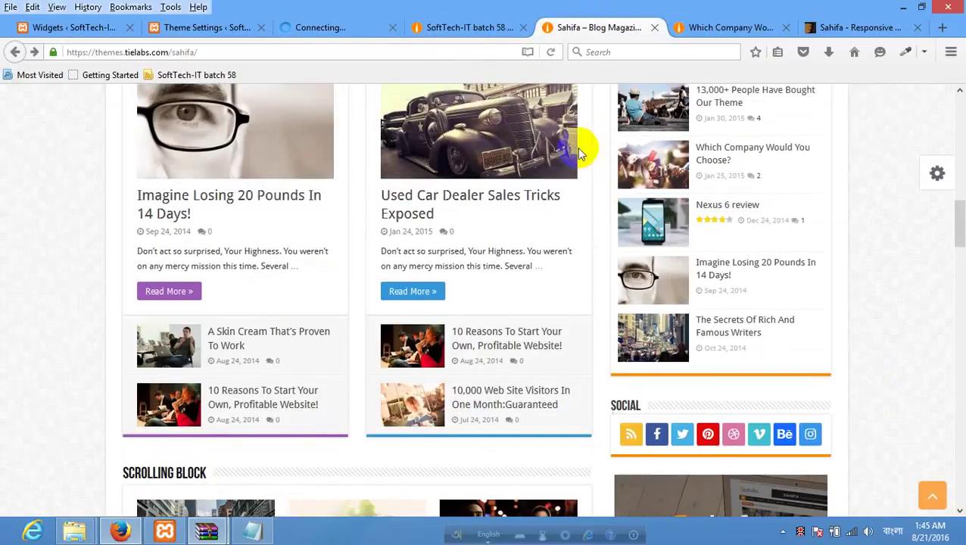
pyautogui.click(448, 28)
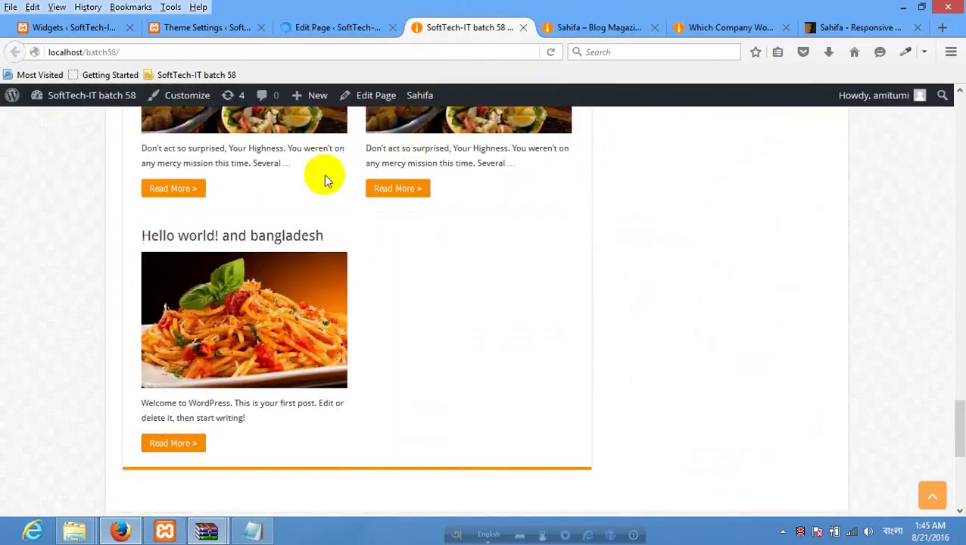
pyautogui.rightClick(151, 265)
pyautogui.click(112, 274)
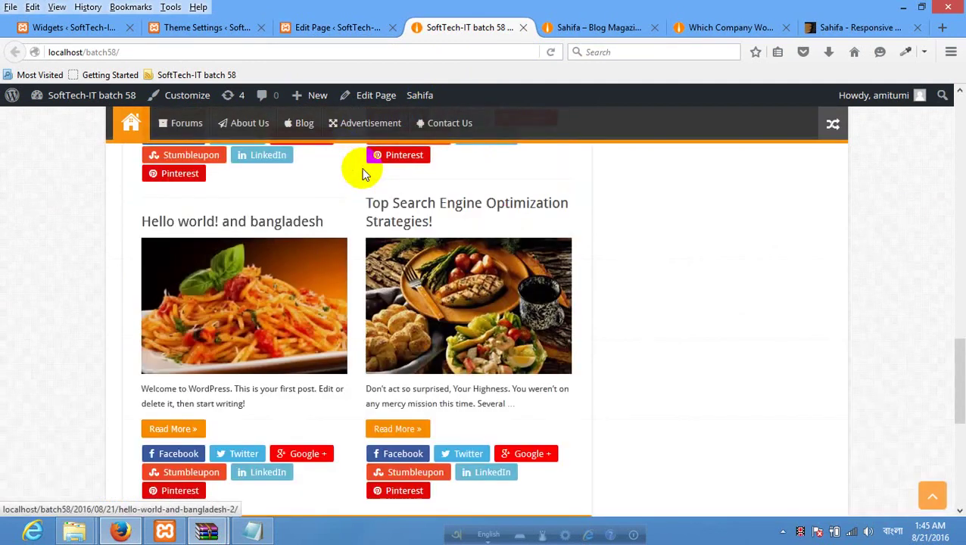
# Turn off the Home page's Recent Posts social buttons, set the number of posts to 2 and update the page.
pyautogui.click(354, 28)
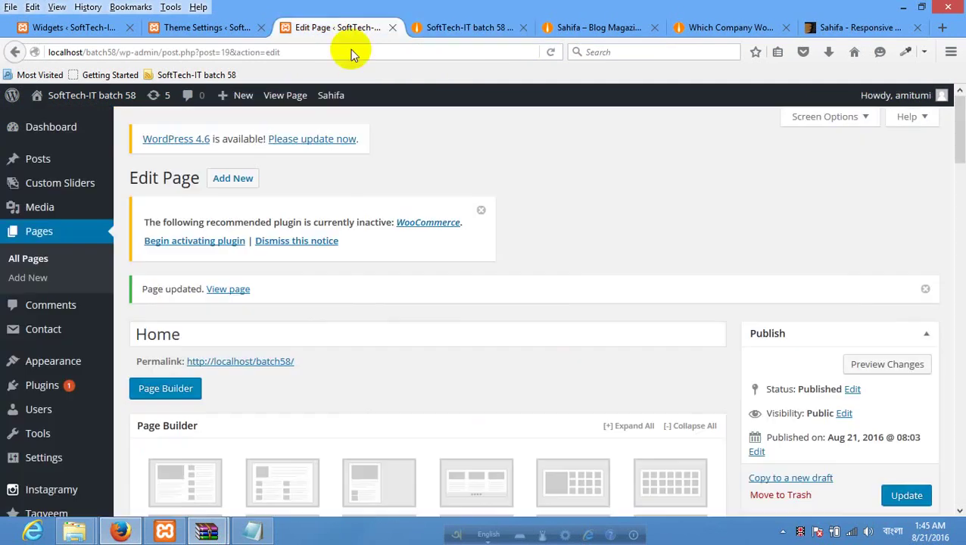
pyautogui.scroll(-8, 338, 278)
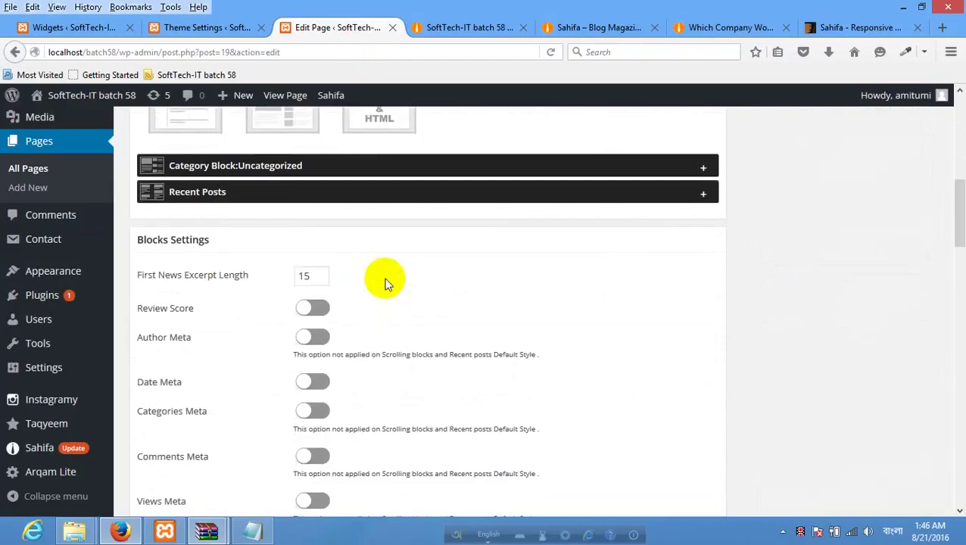
pyautogui.scroll(3, 381, 281)
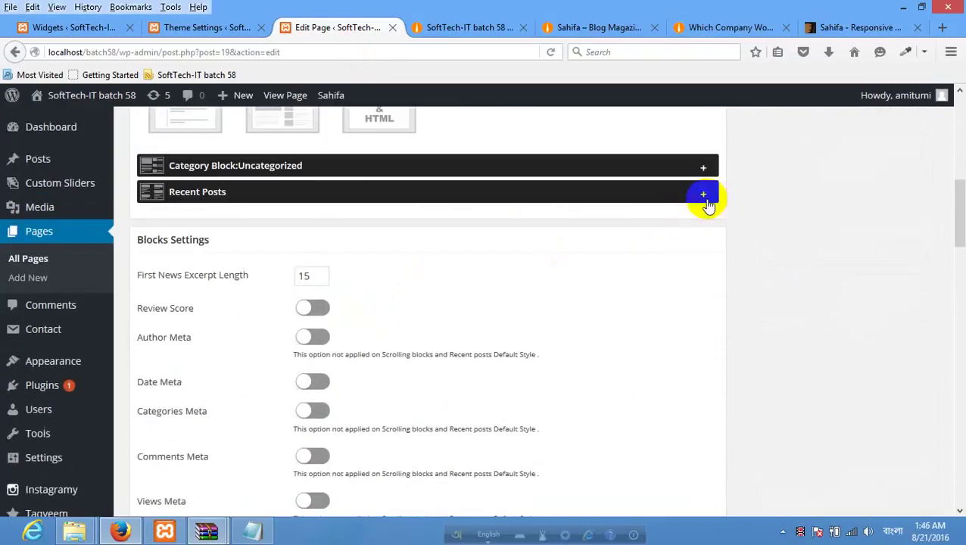
pyautogui.click(703, 194)
pyautogui.click(337, 395)
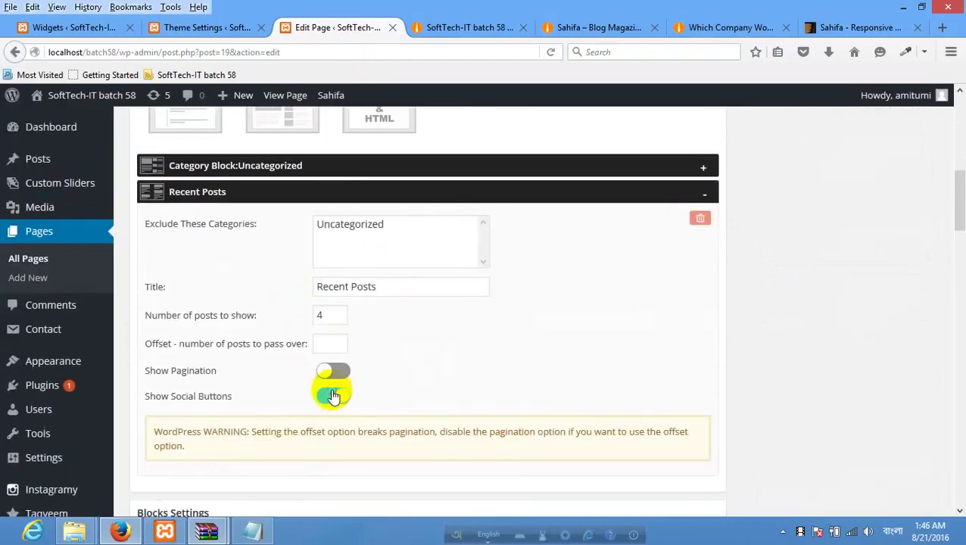
pyautogui.doubleClick(320, 315)
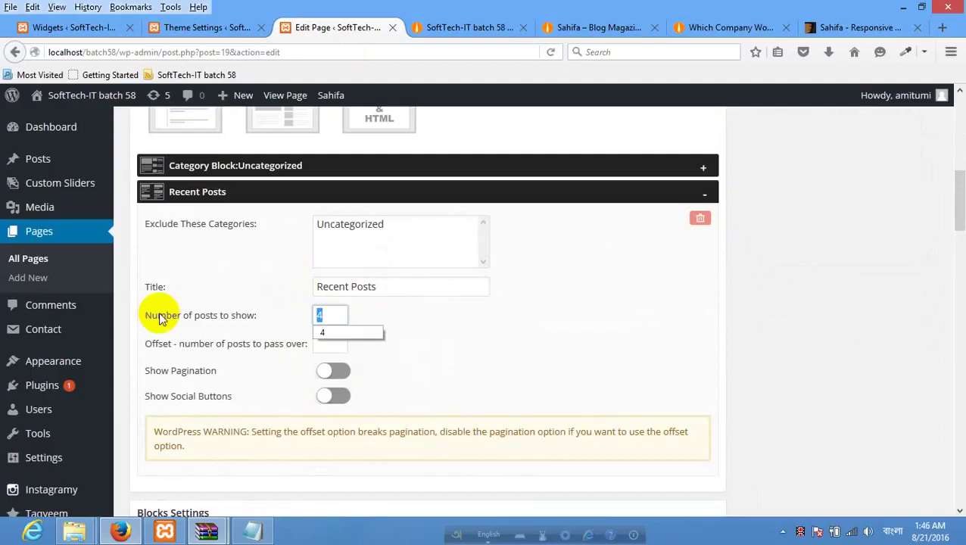
pyautogui.press('Return')
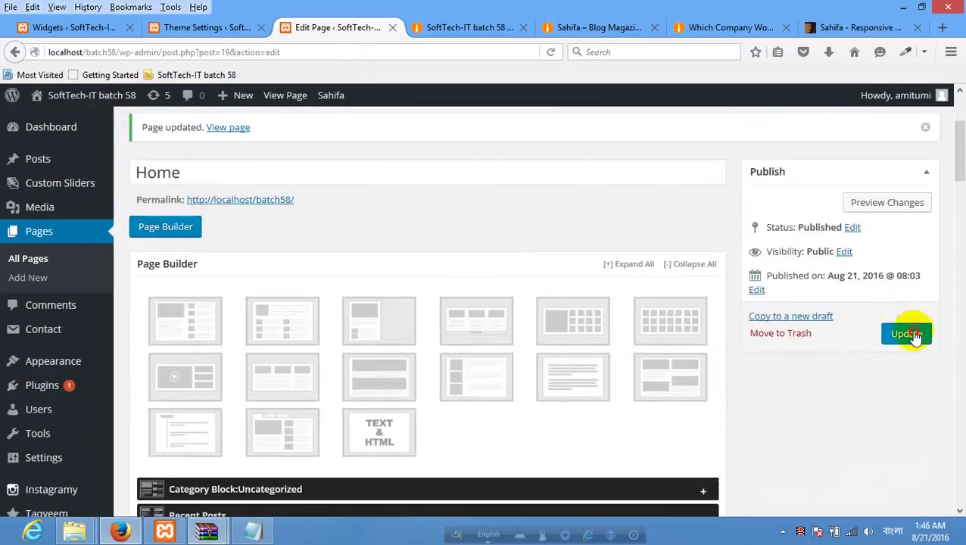
pyautogui.click(906, 333)
# Reload the local site's front page and compare its Recent Posts block with the Sahifa demo's blocks.
pyautogui.click(446, 34)
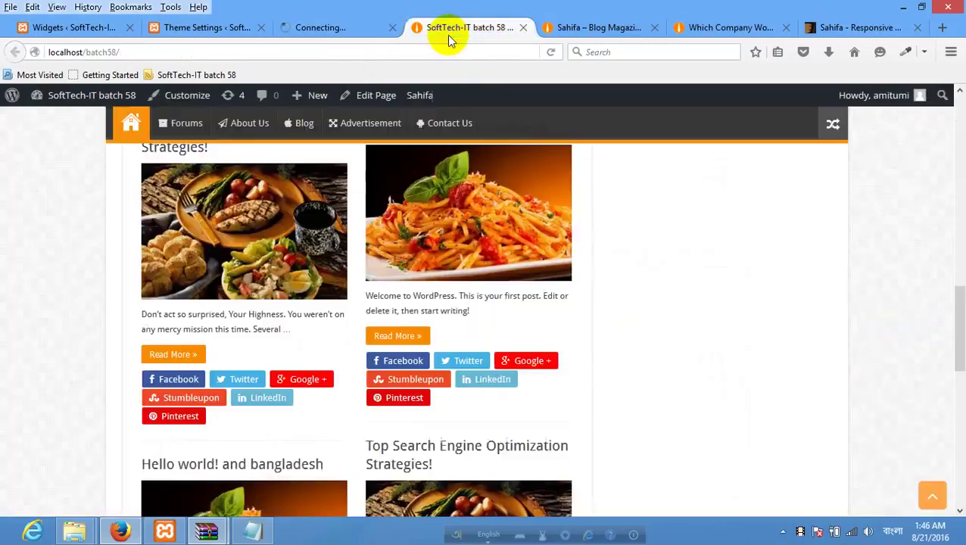
pyautogui.click(586, 26)
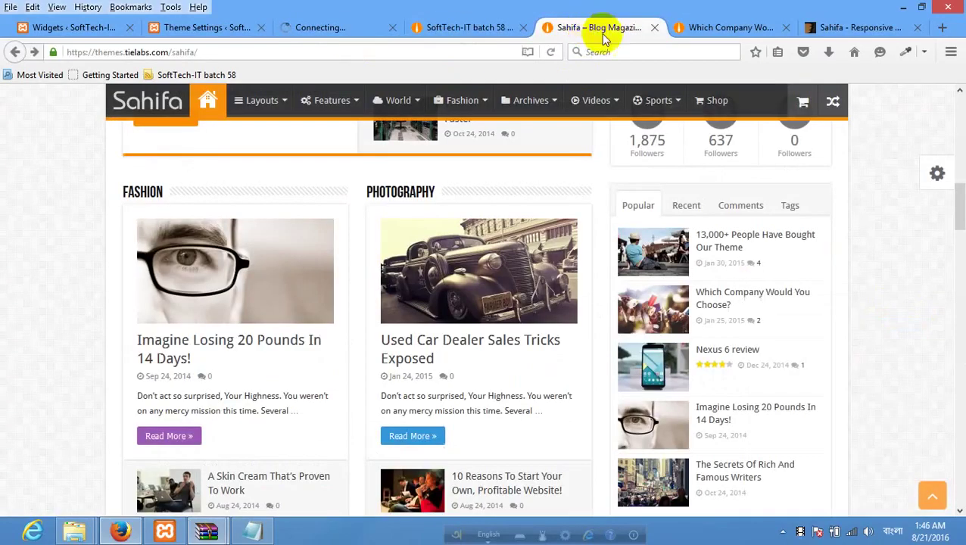
pyautogui.click(478, 29)
pyautogui.rightClick(64, 281)
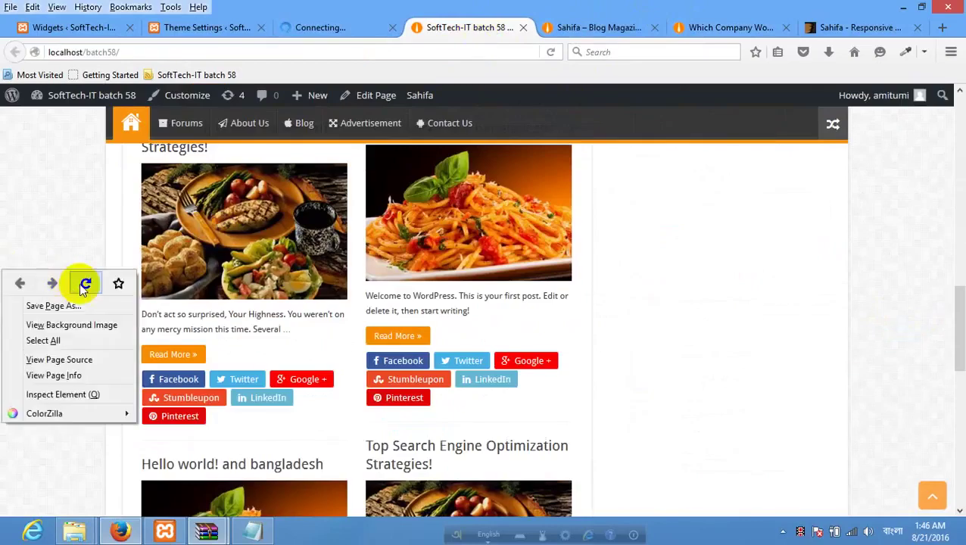
pyautogui.click(85, 284)
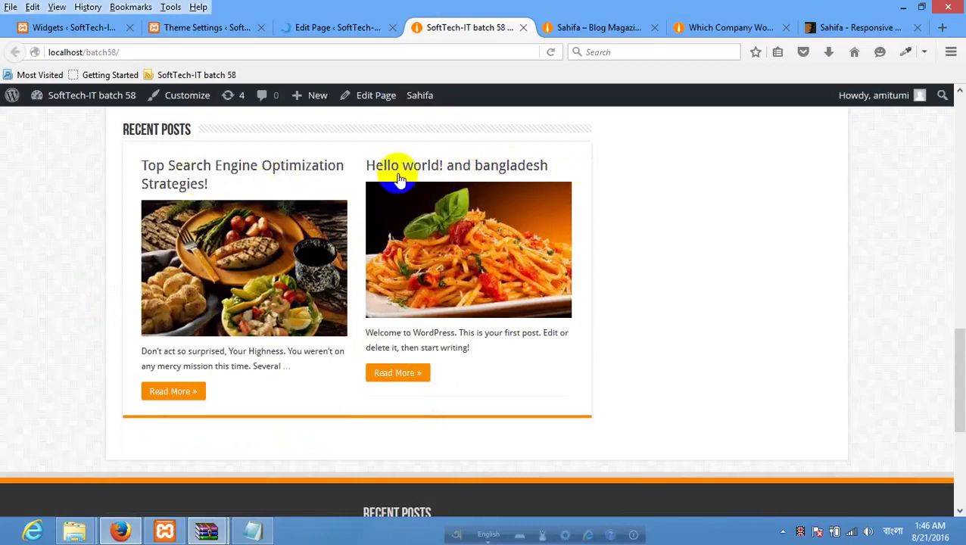
pyautogui.click(586, 28)
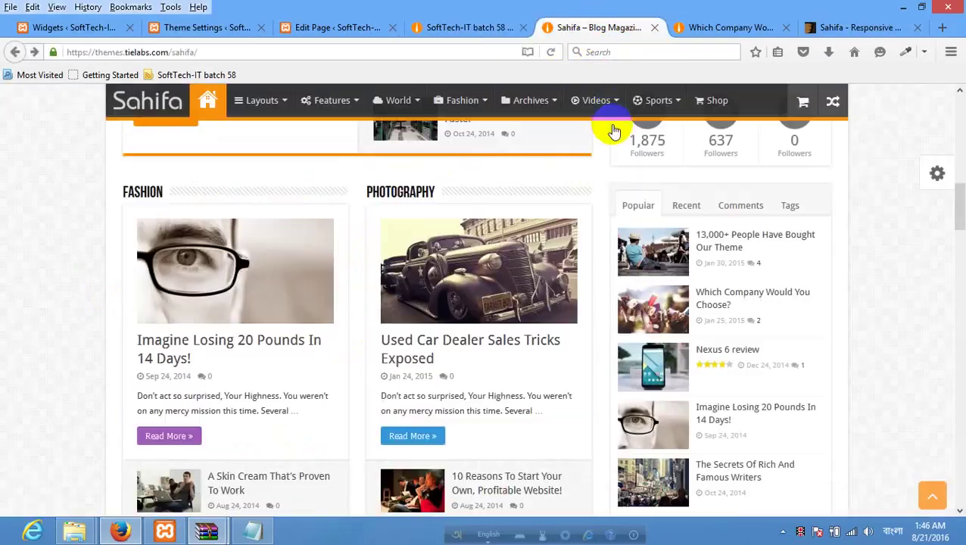
pyautogui.scroll(-5, 303, 328)
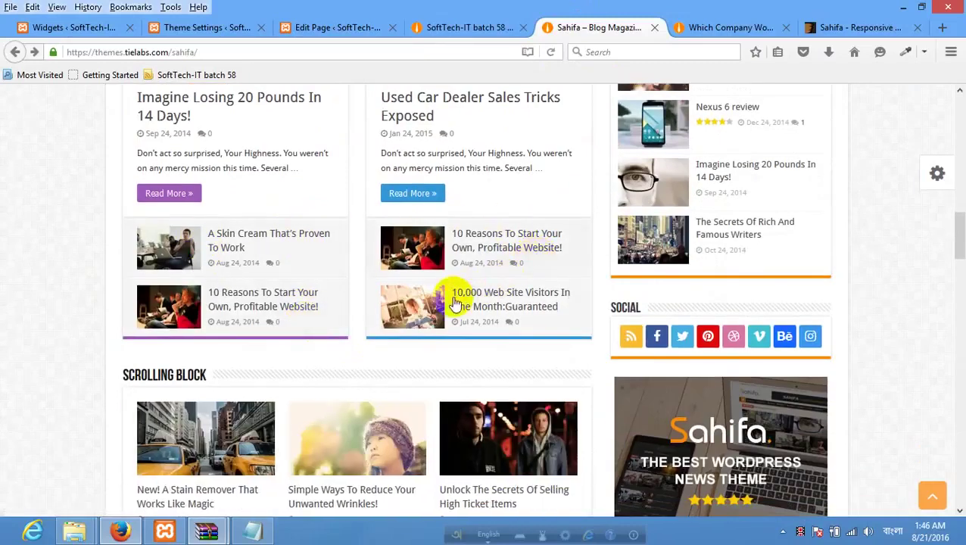
pyautogui.click(335, 27)
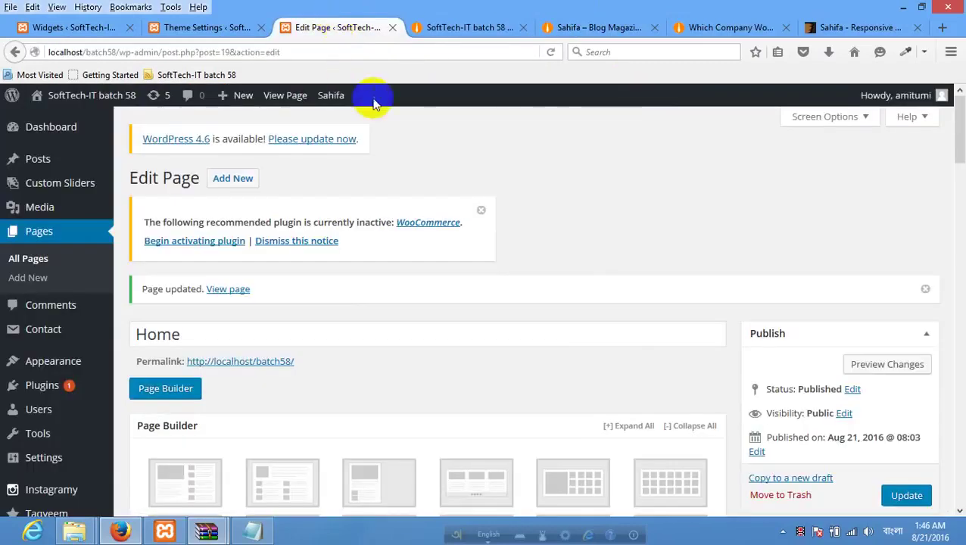
pyautogui.click(438, 29)
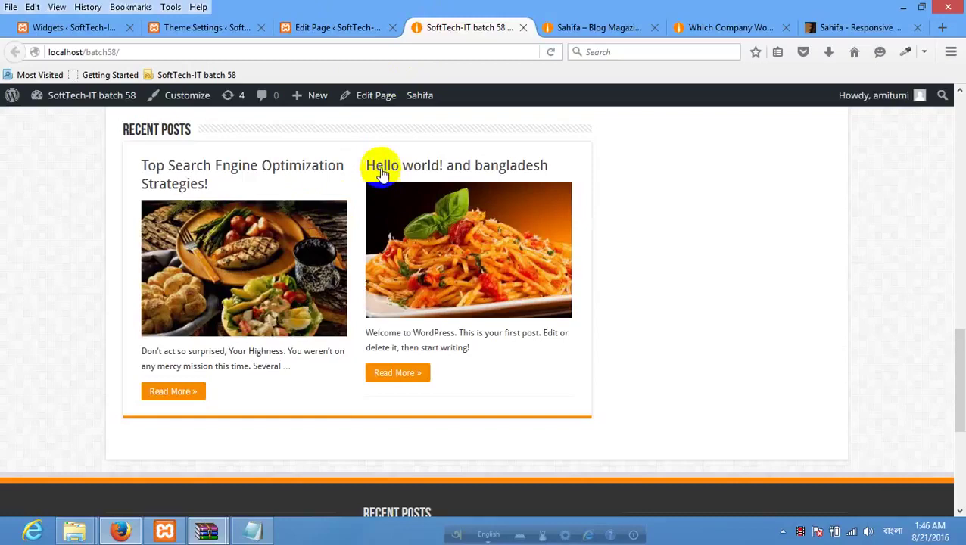
pyautogui.scroll(1, 216, 174)
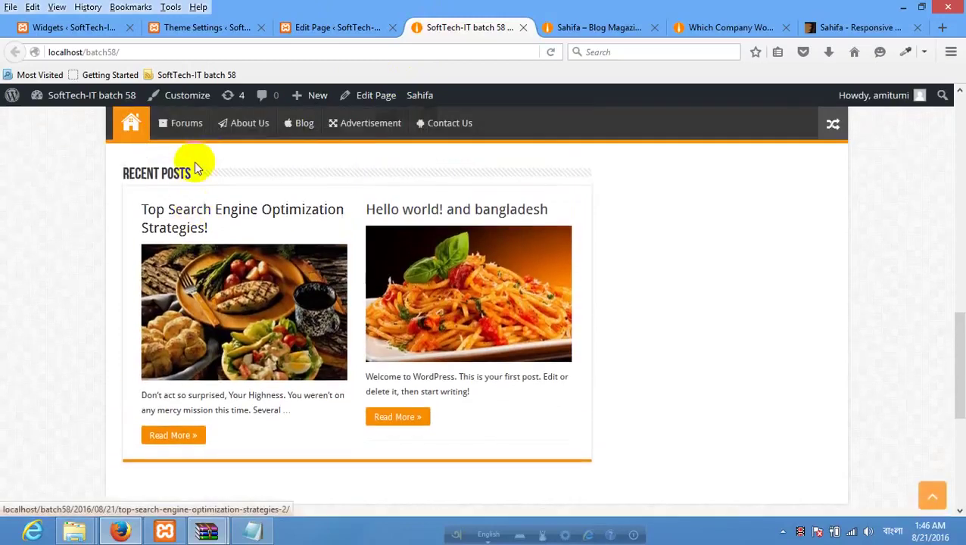
# Change the Home page's Recent Posts block title to "Amader Post" and update the page.
pyautogui.click(302, 31)
pyautogui.click(181, 28)
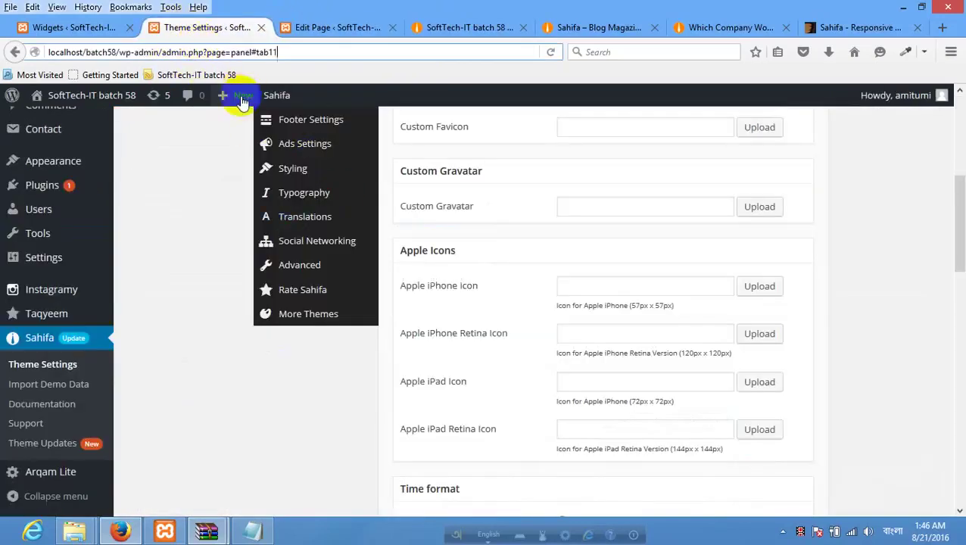
pyautogui.click(324, 29)
pyautogui.scroll(-9, 323, 250)
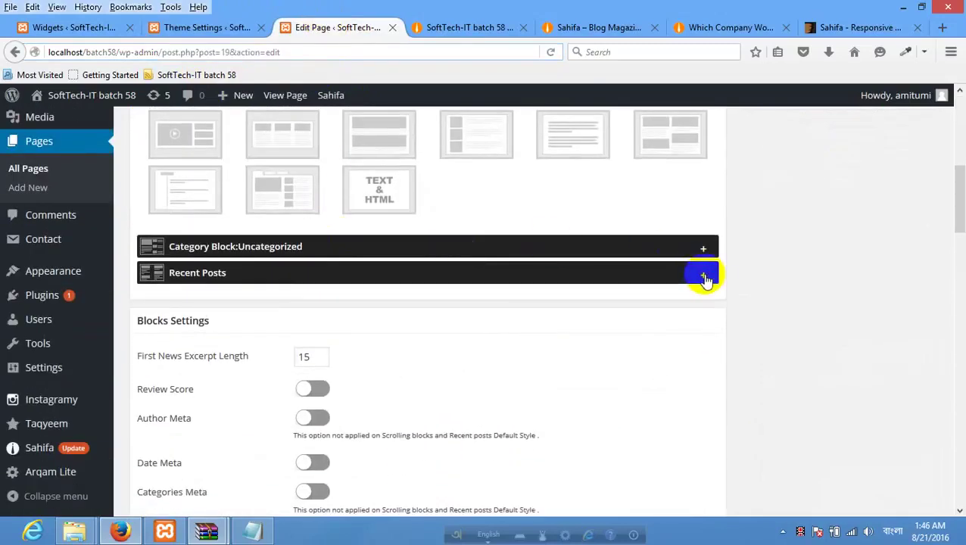
pyautogui.click(704, 277)
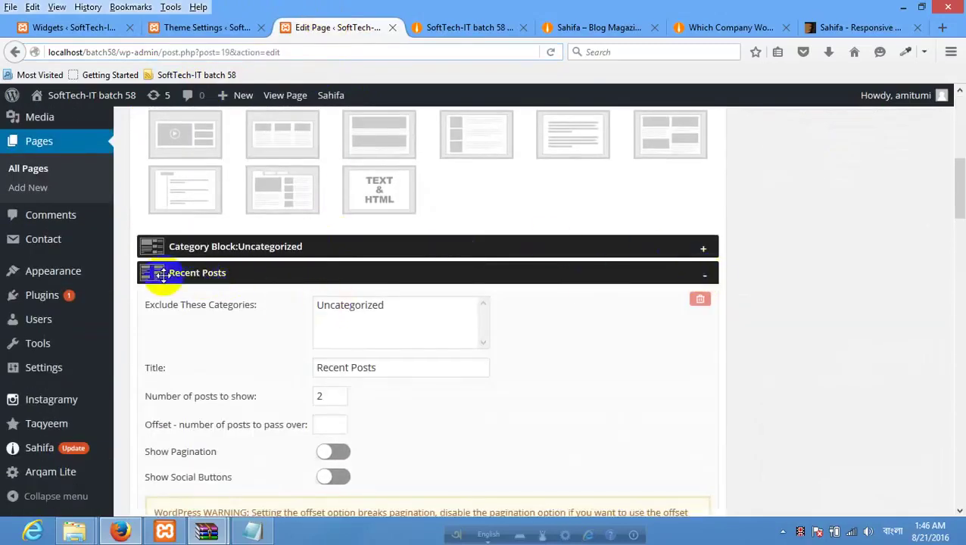
pyautogui.moveTo(386, 367); pyautogui.dragTo(91, 345)
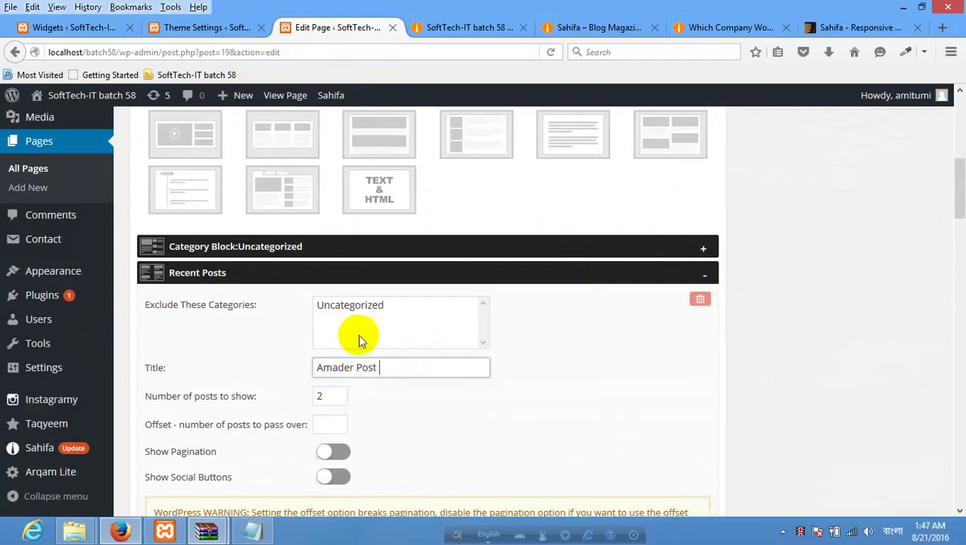
pyautogui.scroll(-3, 454, 344)
pyautogui.scroll(4, 870, 242)
pyautogui.scroll(4, 894, 217)
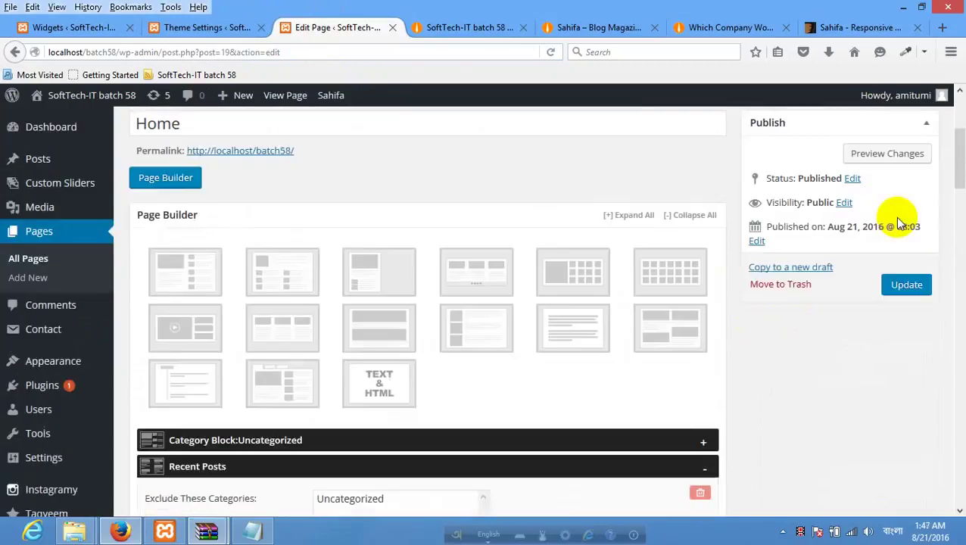
pyautogui.click(904, 333)
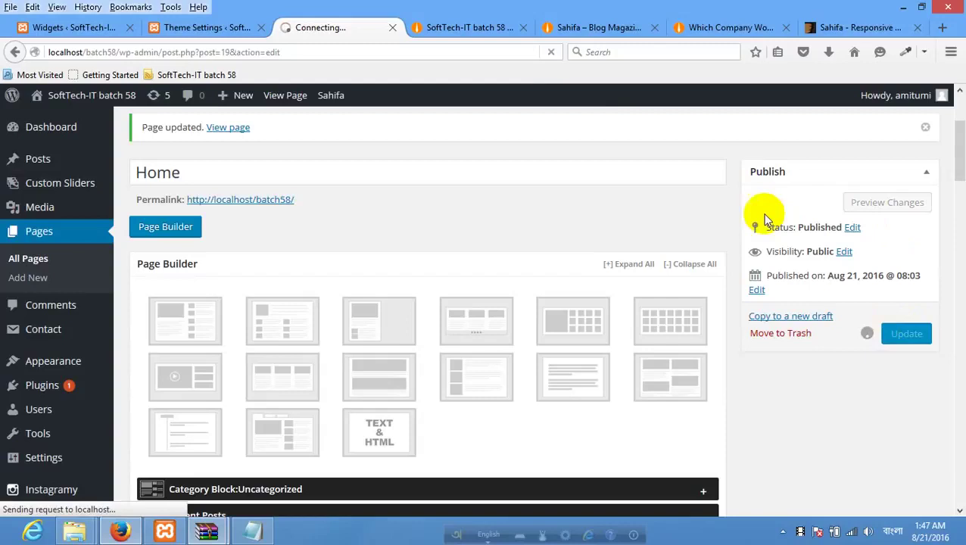
# Reload the local site's front page to check the renamed posts block, and look at the Sahifa demo's Scrolling Block.
pyautogui.click(452, 27)
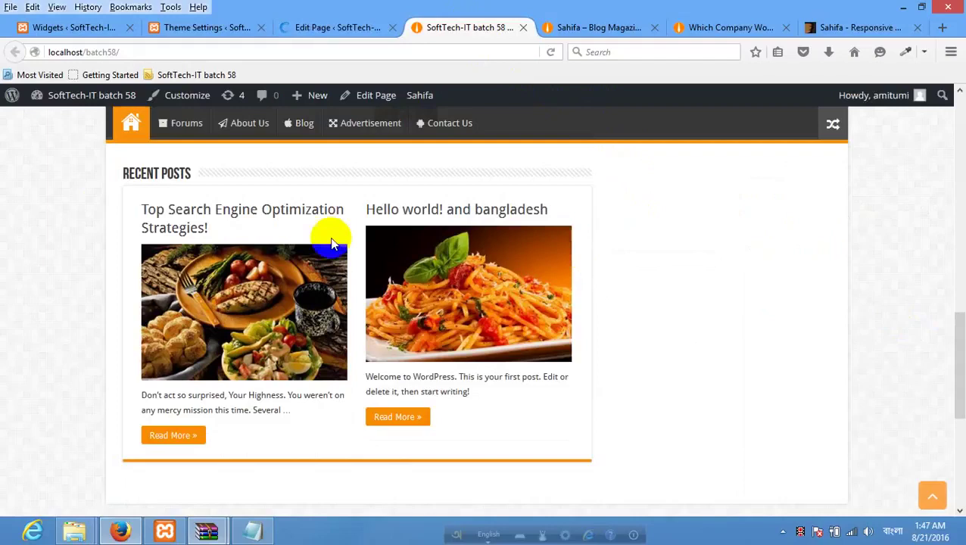
pyautogui.rightClick(99, 210)
pyautogui.click(183, 222)
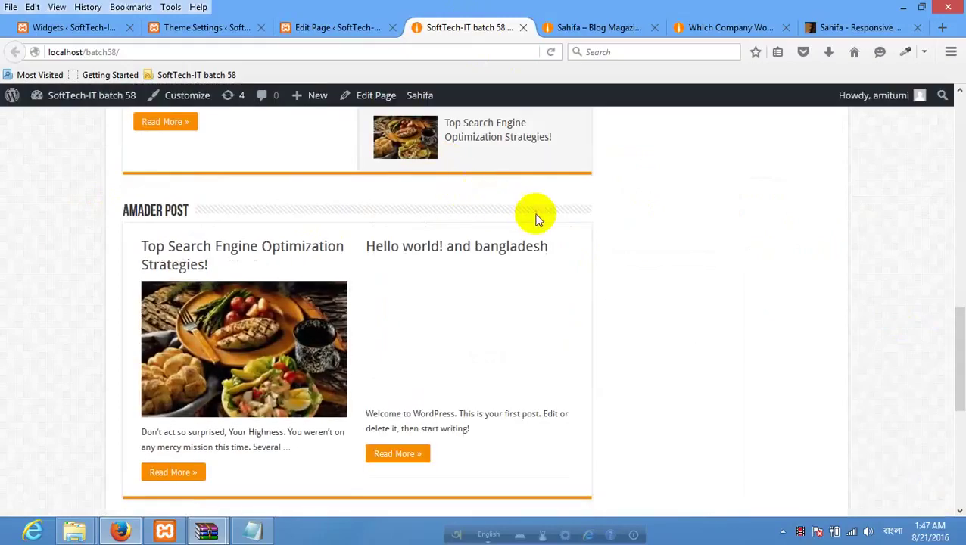
pyautogui.click(591, 16)
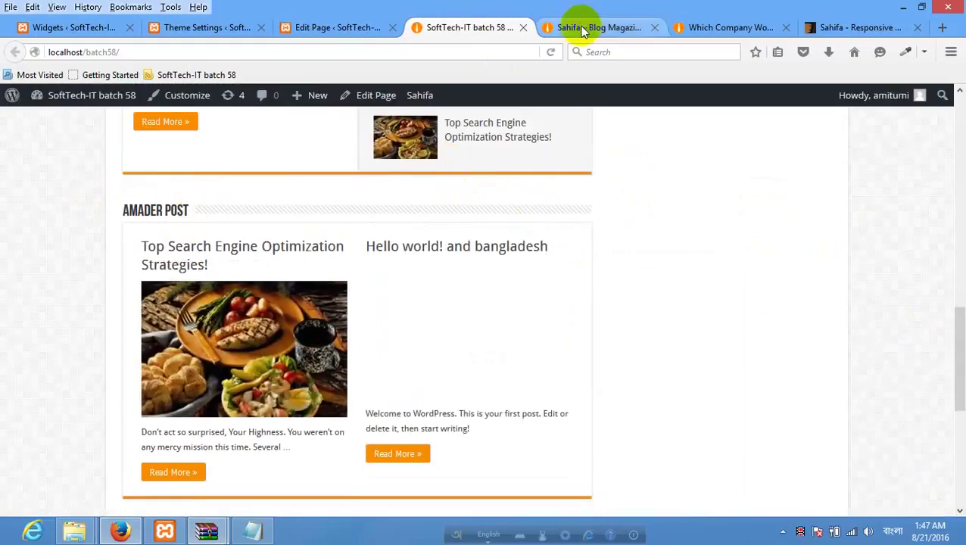
pyautogui.scroll(-2, 284, 214)
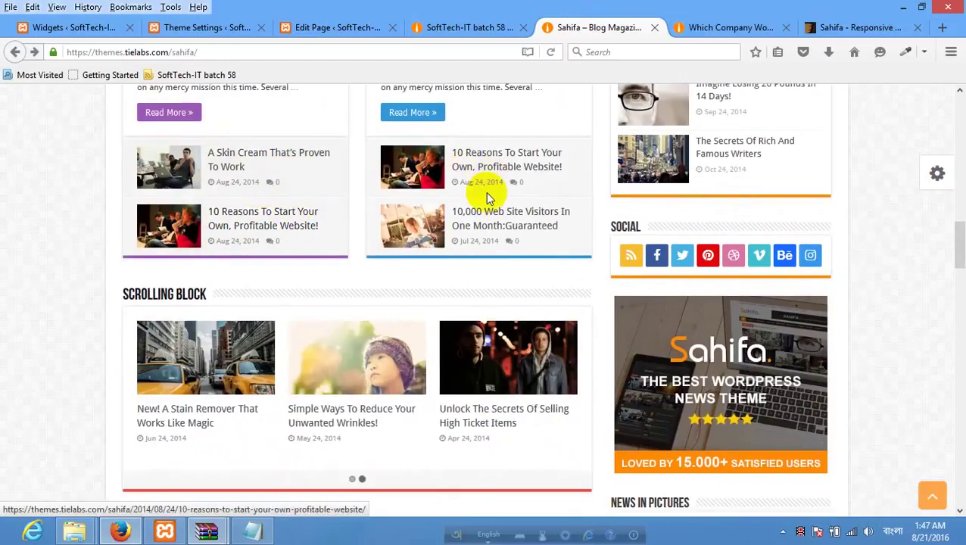
# Try out a second Category Block in the Home page's page builder and delete it.
pyautogui.click(309, 28)
pyautogui.scroll(-3, 345, 155)
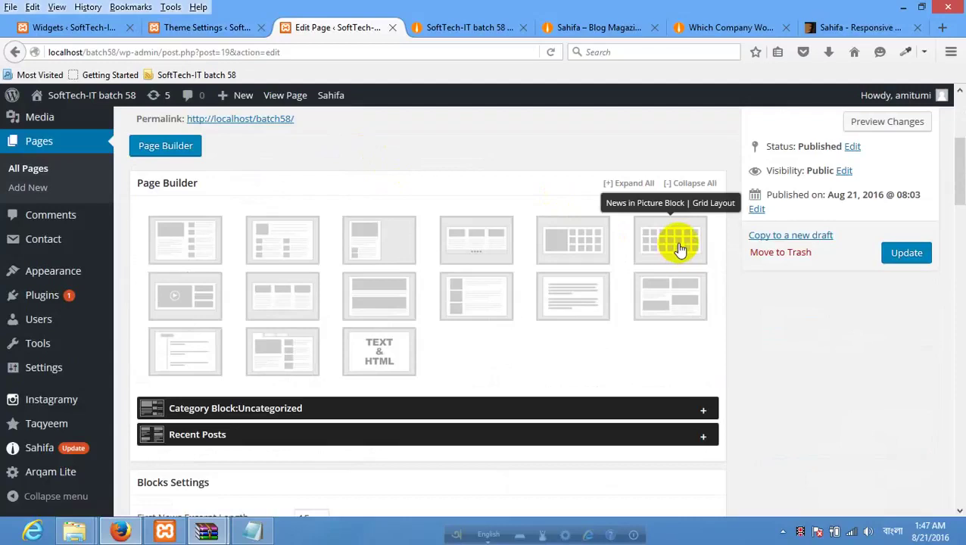
pyautogui.click(283, 239)
pyautogui.scroll(-2, 457, 259)
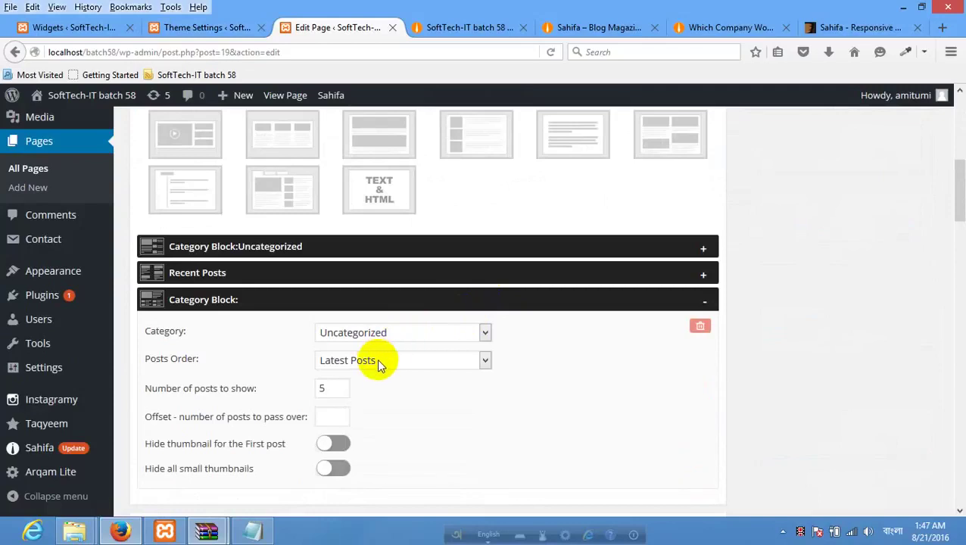
pyautogui.click(700, 329)
pyautogui.scroll(3, 746, 302)
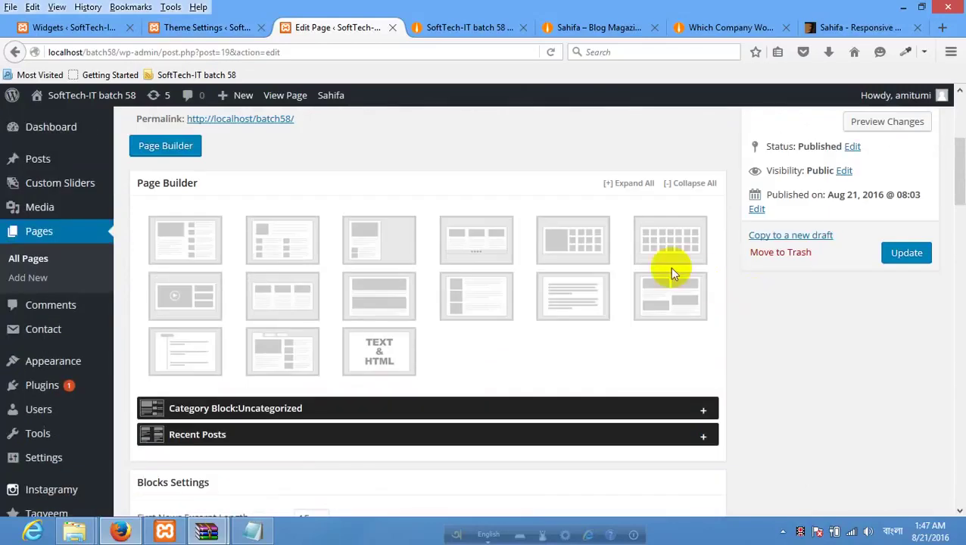
pyautogui.scroll(-3, 671, 252)
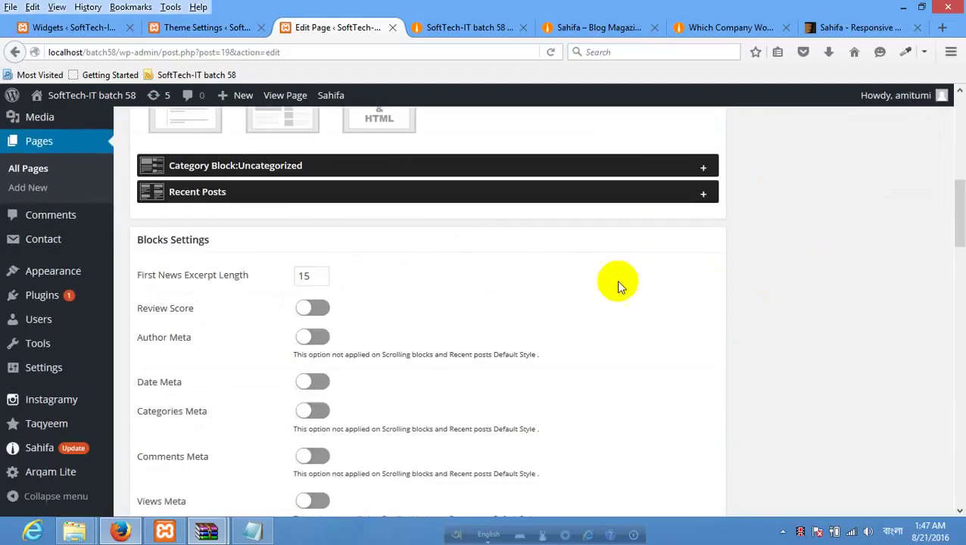
# Review the Uncategorized and Amader Post blocks on the local site's front page against the Home page's page builder blocks.
pyautogui.scroll(3, 645, 265)
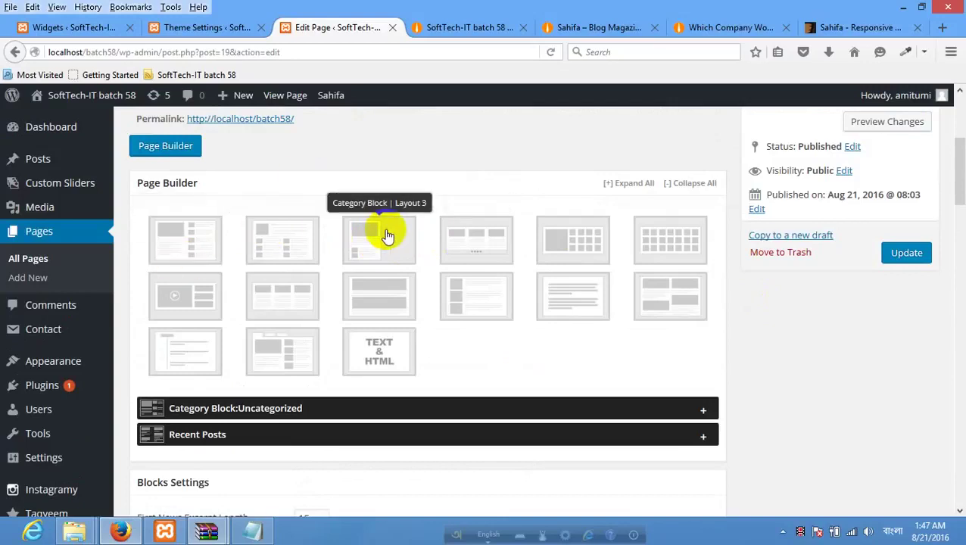
pyautogui.click(457, 28)
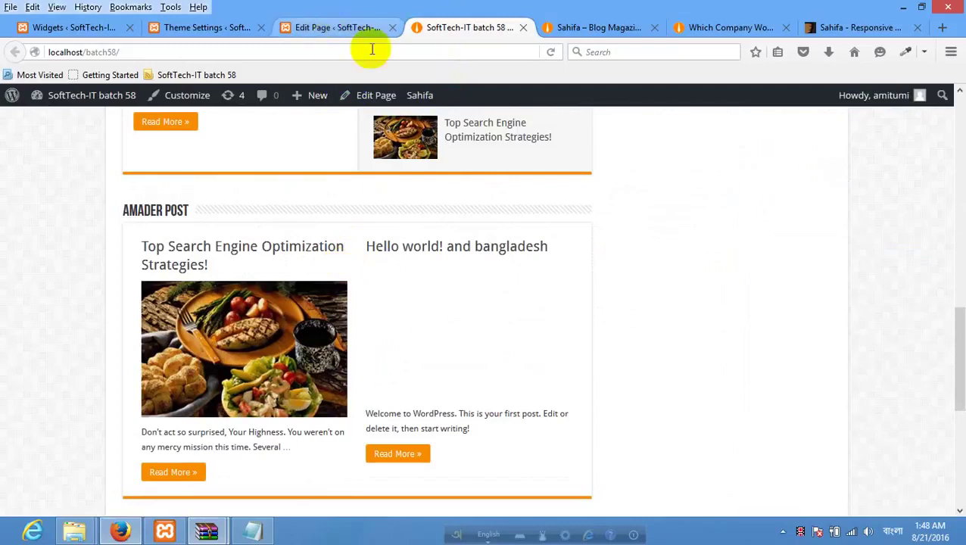
pyautogui.click(352, 28)
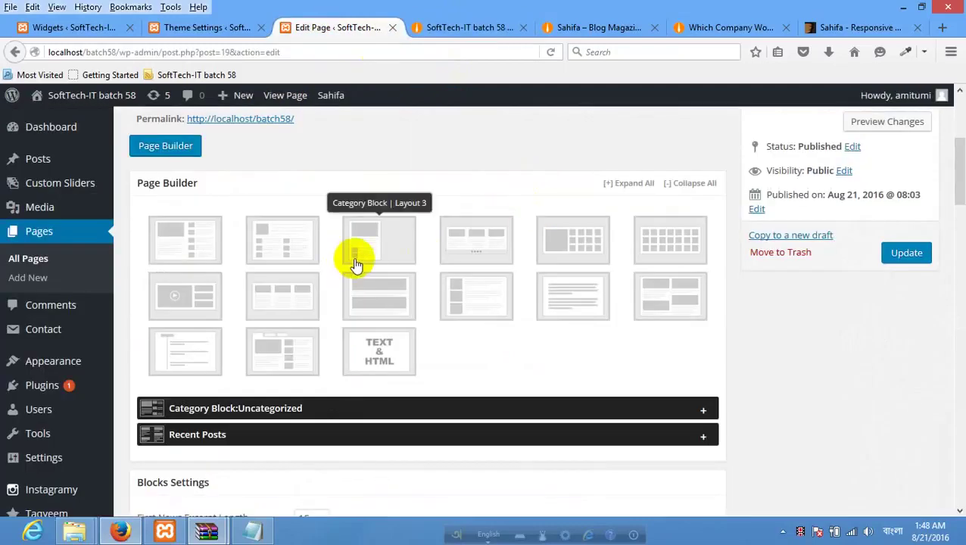
pyautogui.click(448, 31)
pyautogui.scroll(4, 287, 235)
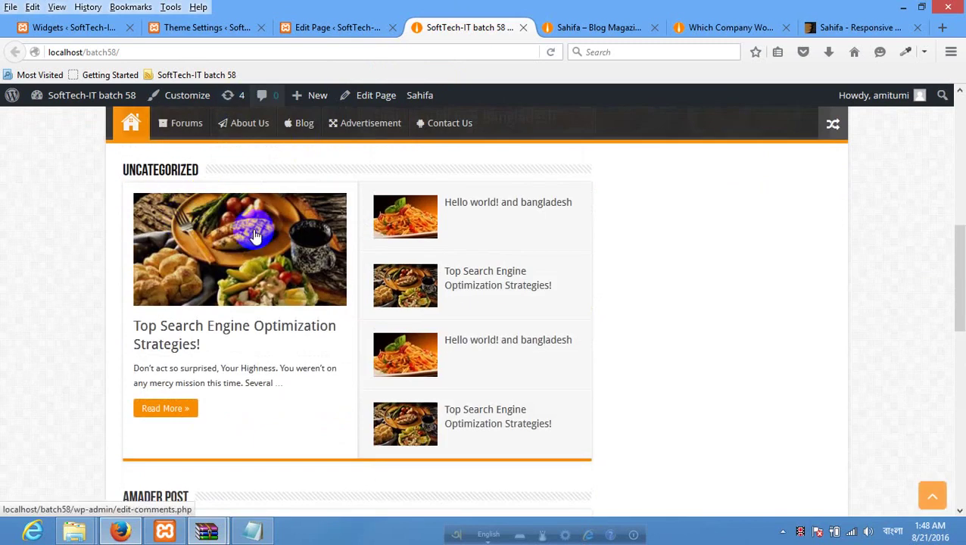
pyautogui.scroll(-4, 190, 276)
pyautogui.scroll(-3, 309, 288)
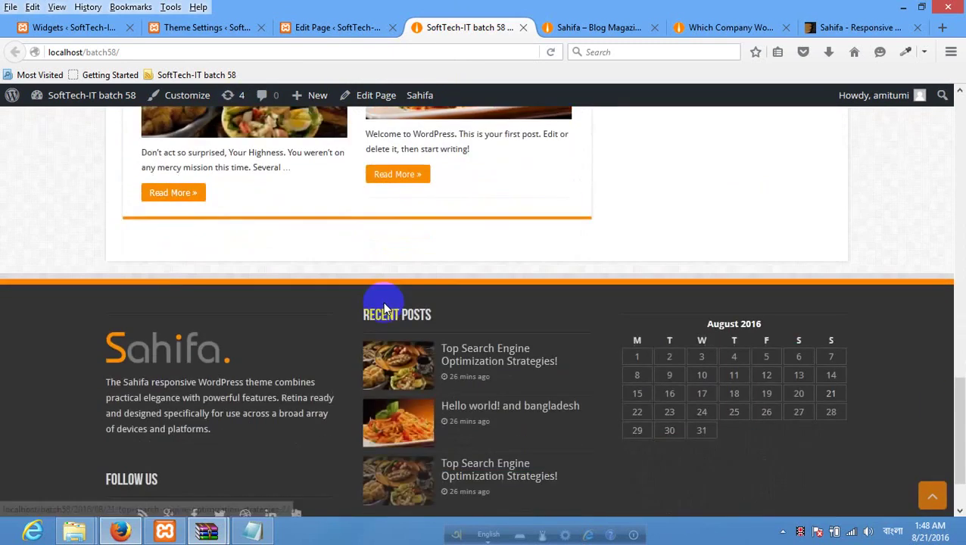
pyautogui.scroll(4, 380, 302)
pyautogui.click(219, 28)
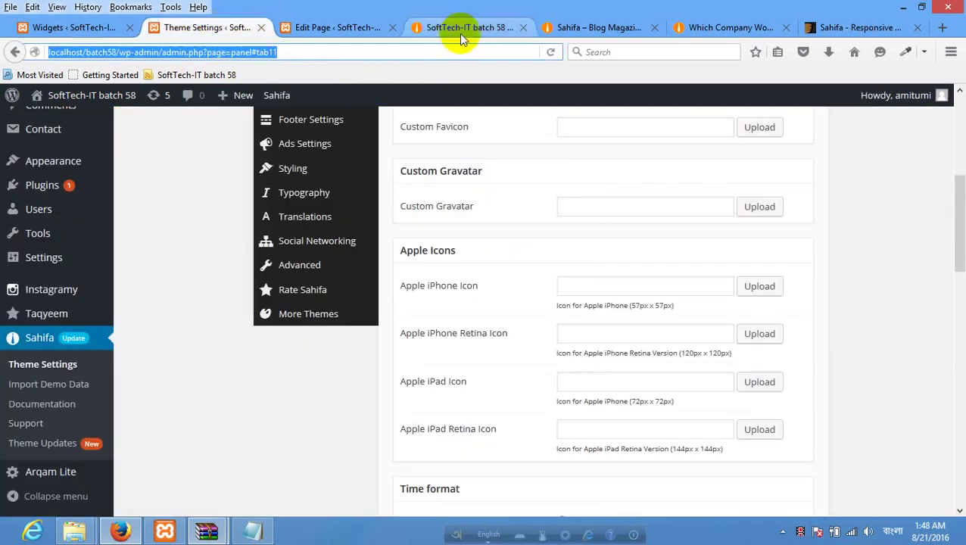
pyautogui.click(458, 33)
pyautogui.scroll(-3, 173, 277)
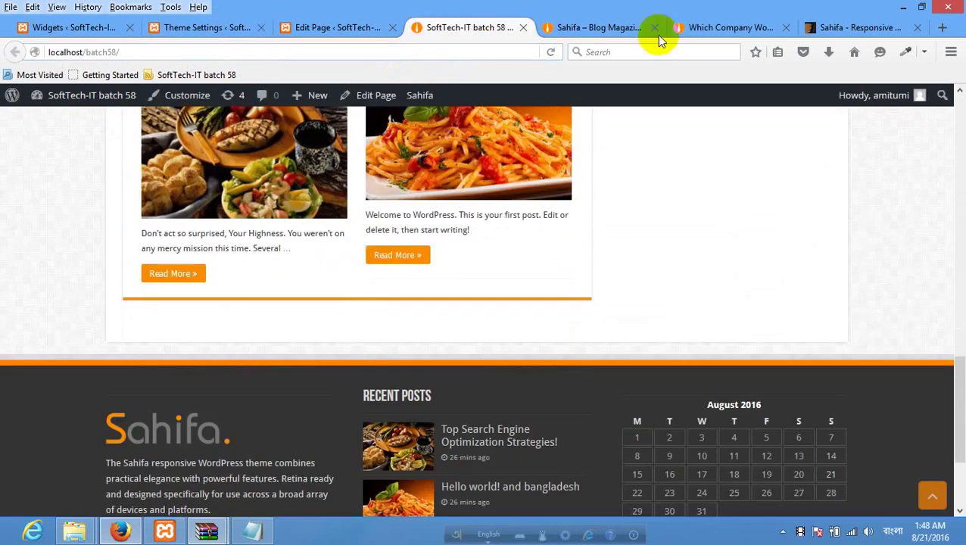
# Examine the Scrolling Block and the two-column category blocks above it on the Sahifa demo.
pyautogui.click(587, 35)
pyautogui.scroll(-2, 270, 222)
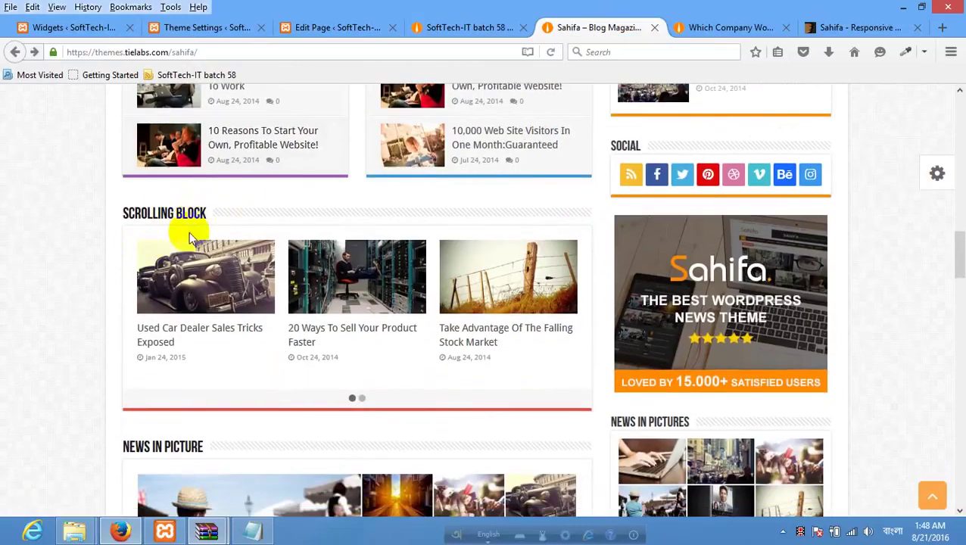
pyautogui.scroll(3, 348, 170)
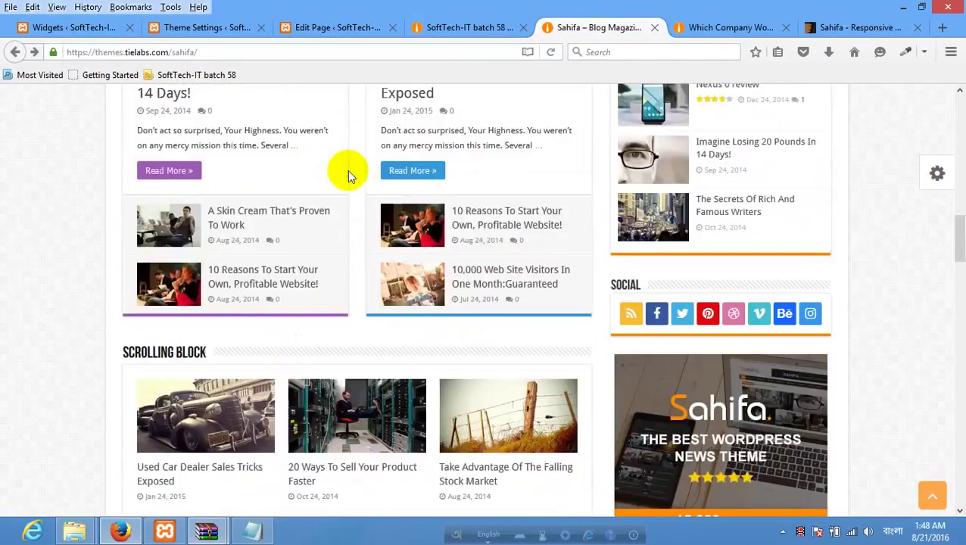
pyautogui.scroll(2, 347, 169)
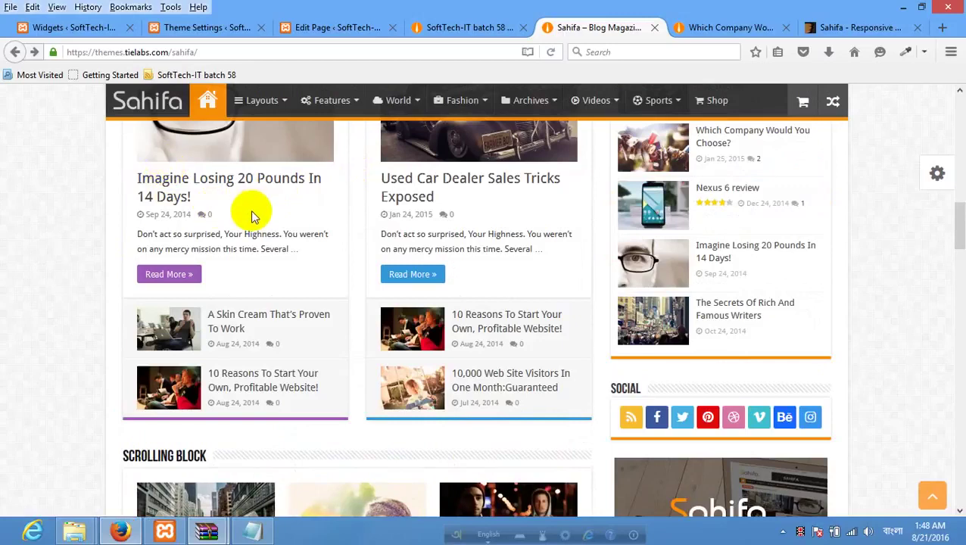
pyautogui.scroll(-3, 257, 250)
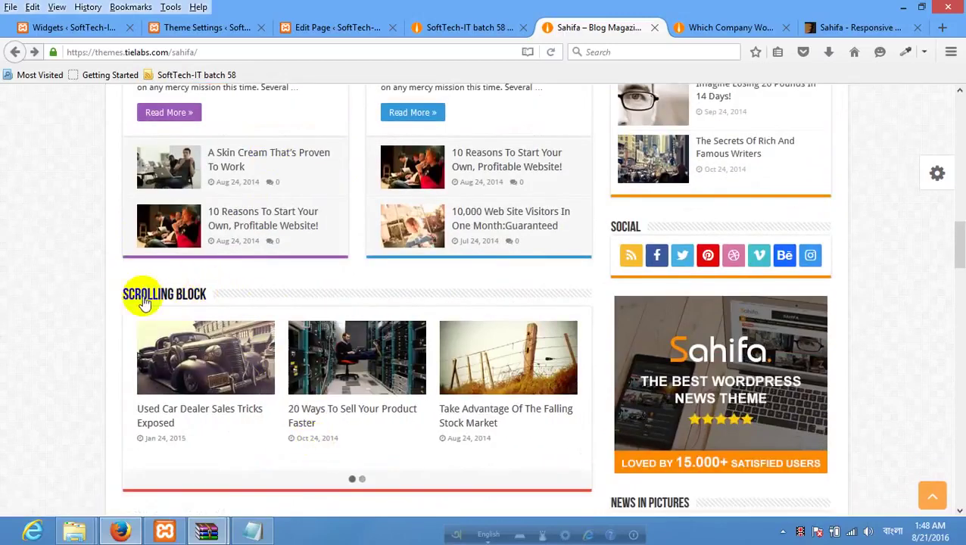
# Add a Scrolling Block to the Home page's page builder with its default settings and update the page.
pyautogui.click(316, 31)
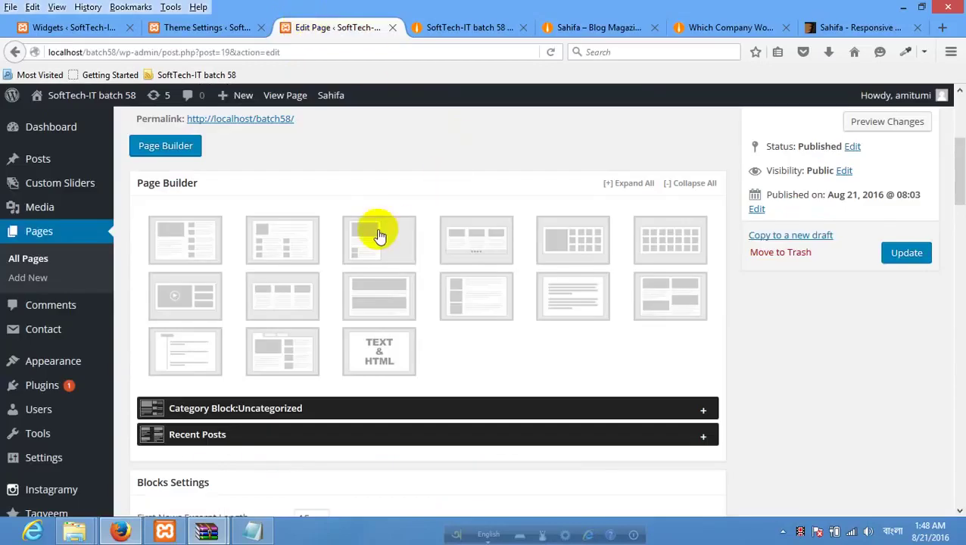
pyautogui.click(477, 239)
pyautogui.scroll(-3, 477, 242)
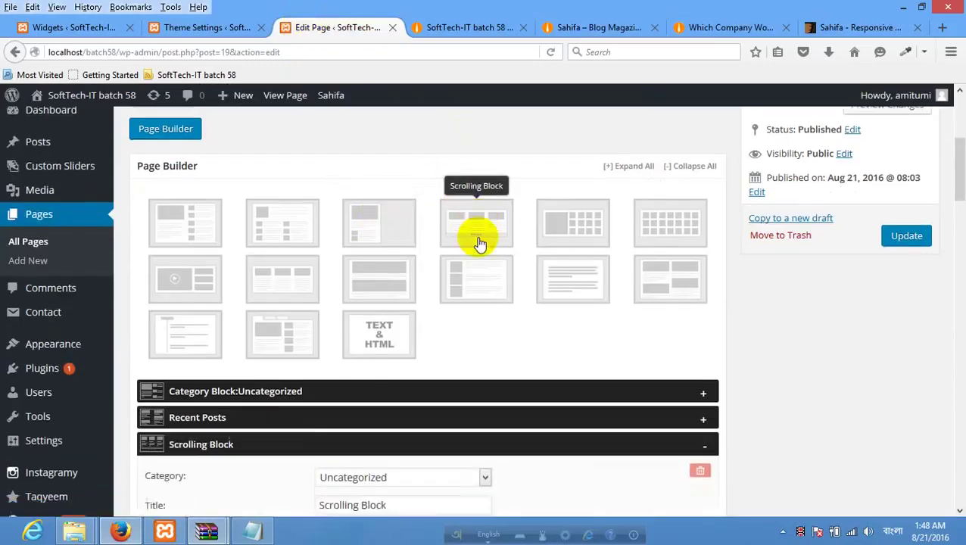
pyautogui.click(338, 306)
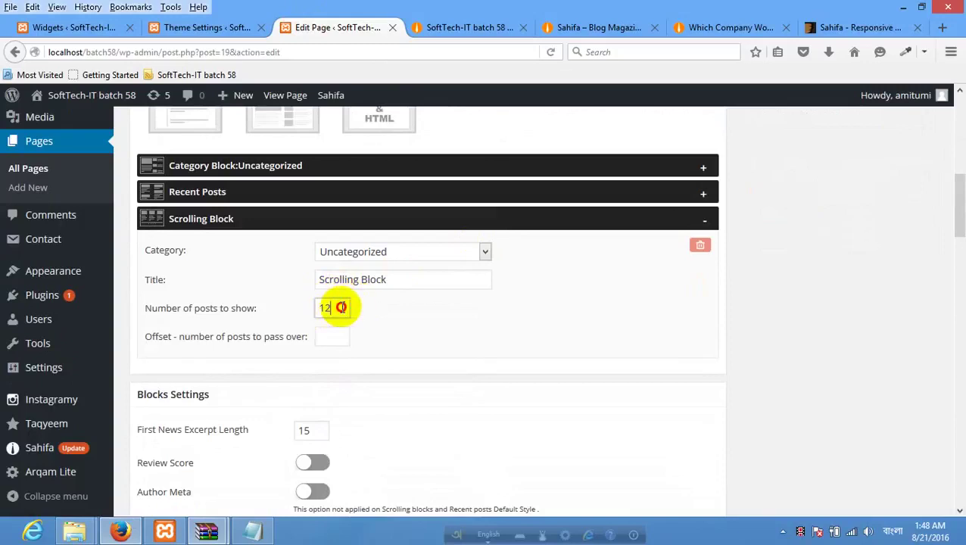
pyautogui.moveTo(340, 307); pyautogui.dragTo(135, 298)
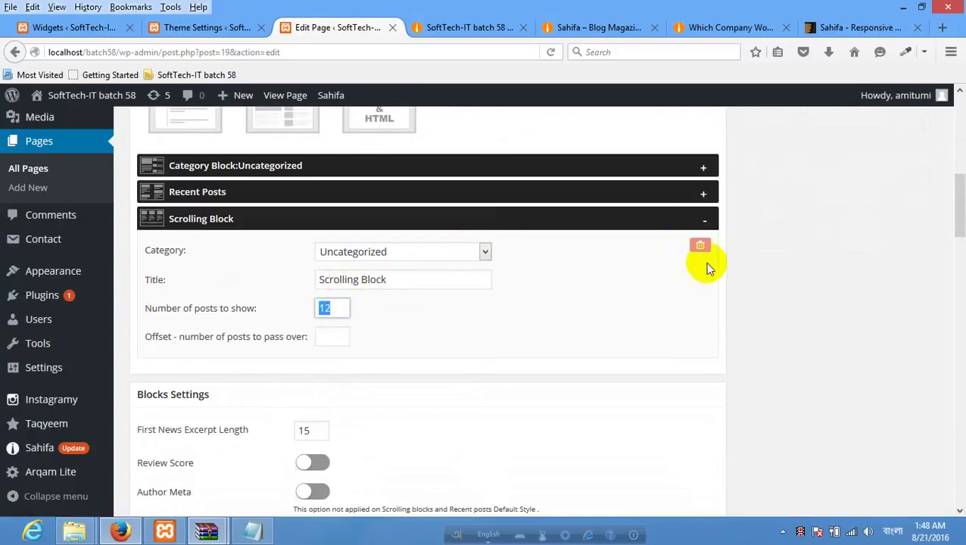
pyautogui.scroll(5, 827, 220)
pyautogui.click(902, 331)
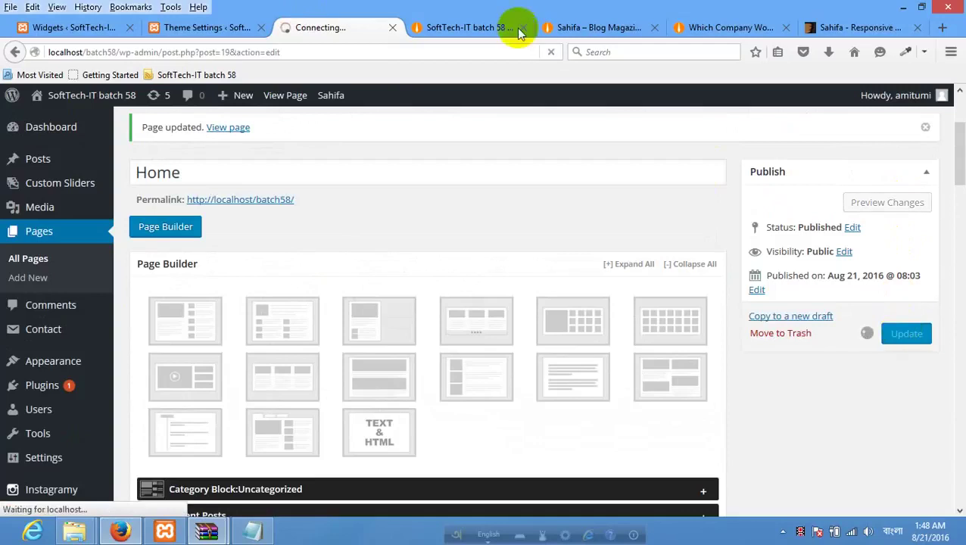
# Reload the local site's front page to check the Scrolling Block's slides, and look at the Sahifa demo's News in Picture block.
pyautogui.click(470, 27)
pyautogui.rightClick(140, 243)
pyautogui.click(224, 260)
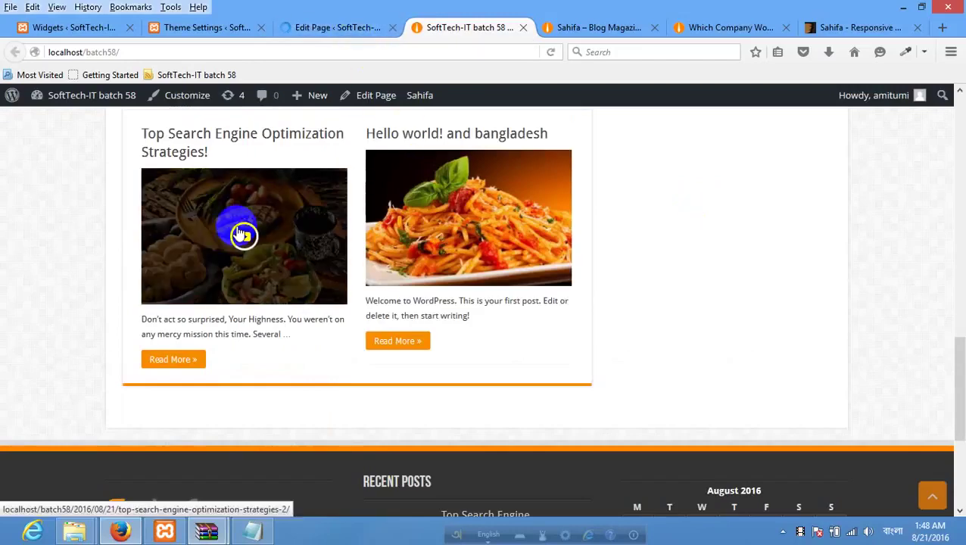
pyautogui.rightClick(70, 265)
pyautogui.click(148, 279)
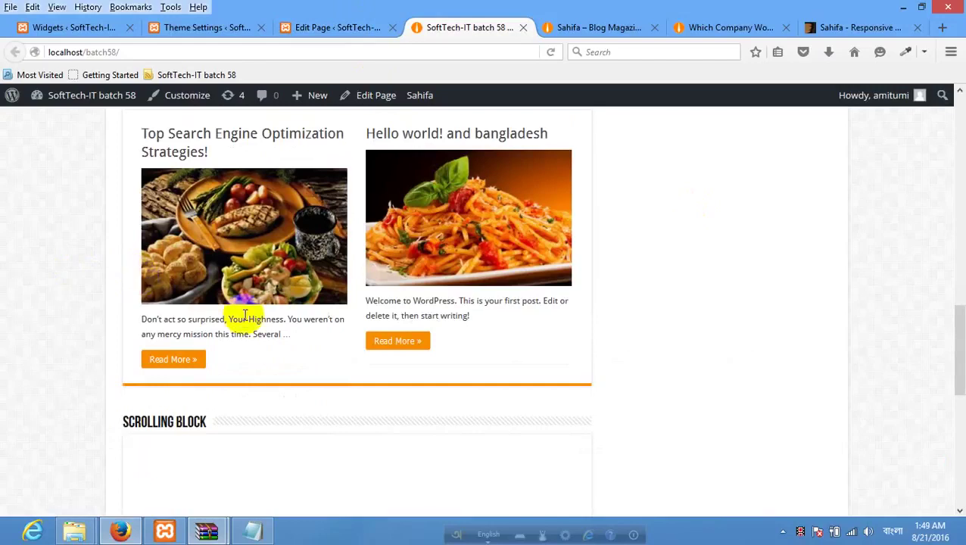
pyautogui.scroll(-3, 376, 361)
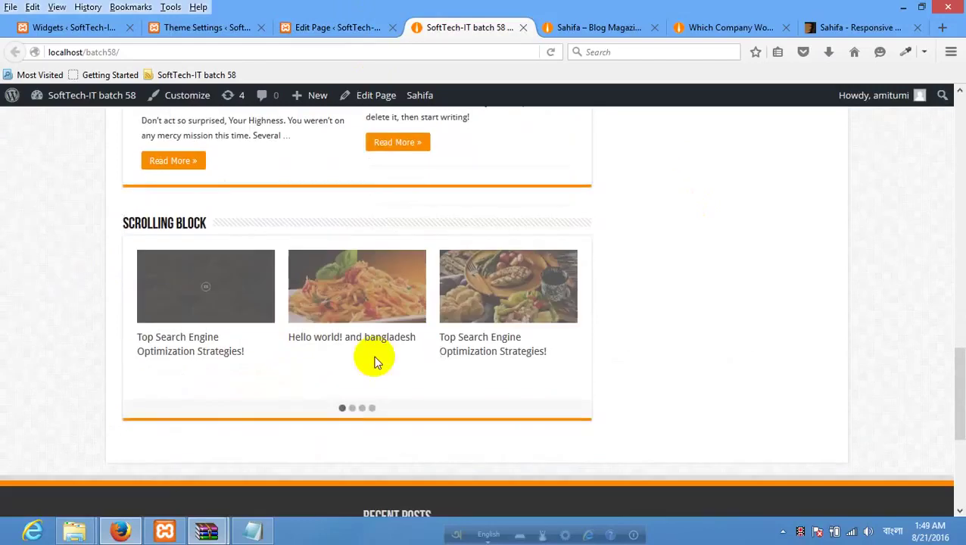
pyautogui.click(362, 408)
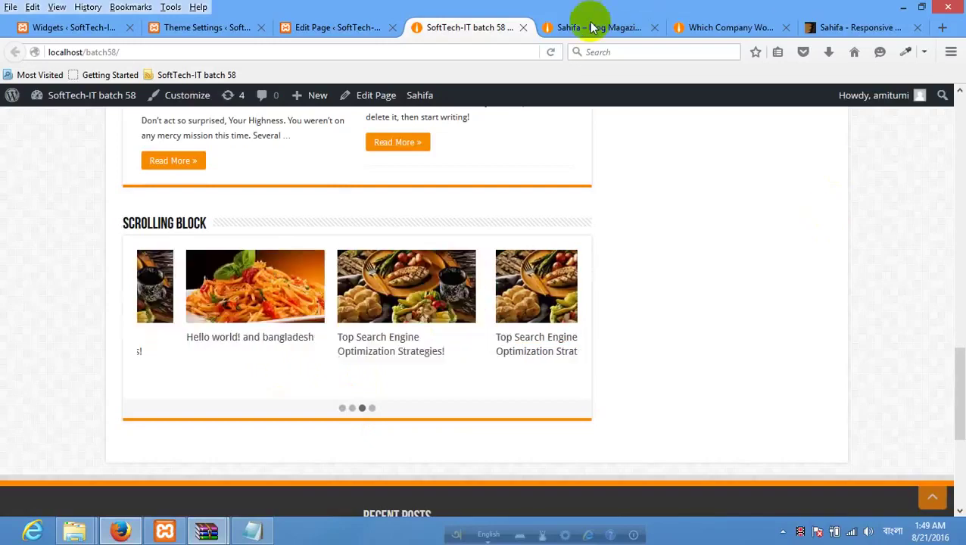
pyautogui.click(355, 28)
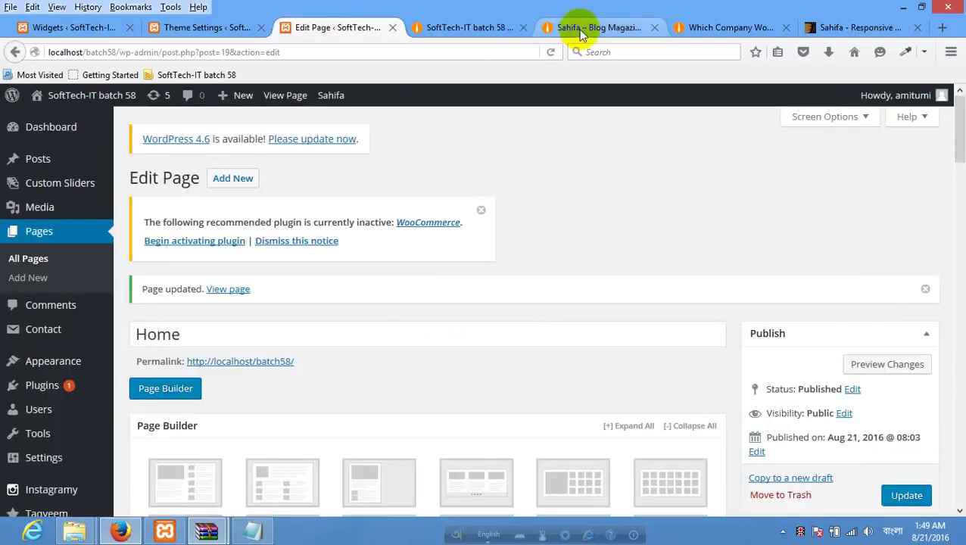
pyautogui.click(582, 28)
pyautogui.scroll(-5, 284, 184)
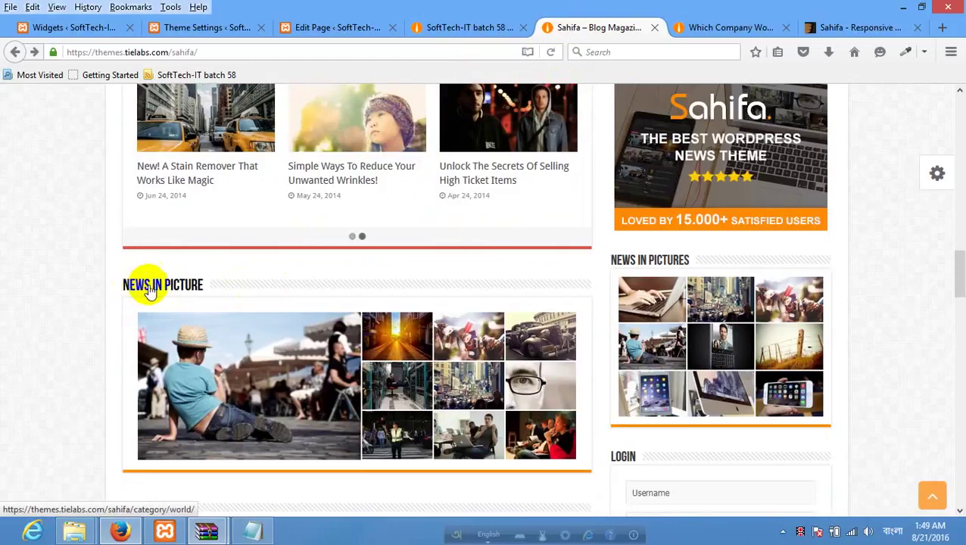
pyautogui.scroll(-2, 155, 292)
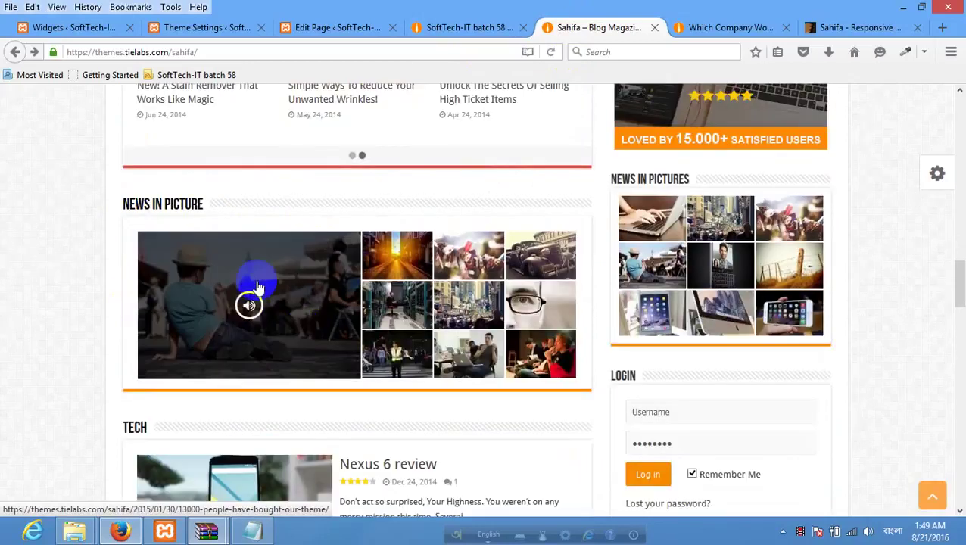
# Add a News in Picture block in the default layout to the Home page's page builder.
pyautogui.click(309, 29)
pyautogui.scroll(-4, 522, 295)
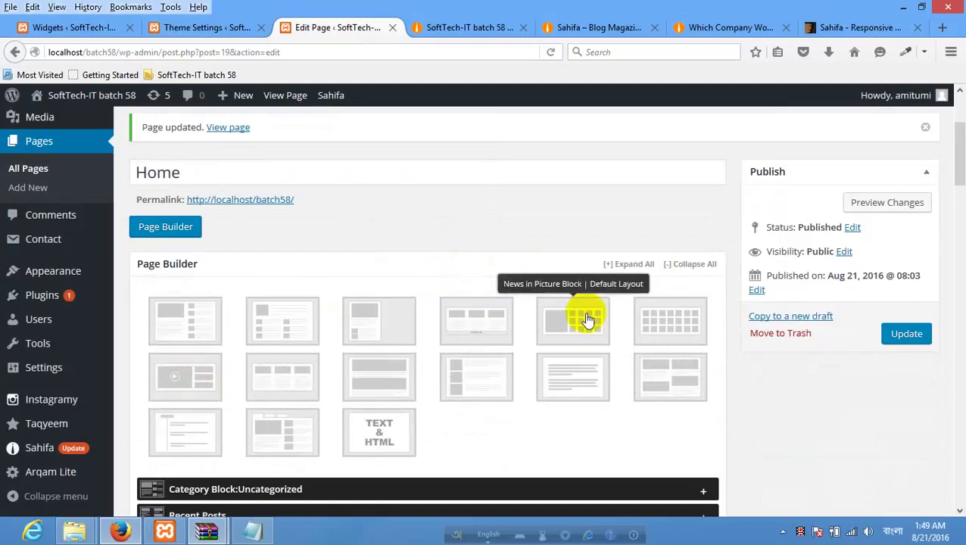
pyautogui.click(554, 299)
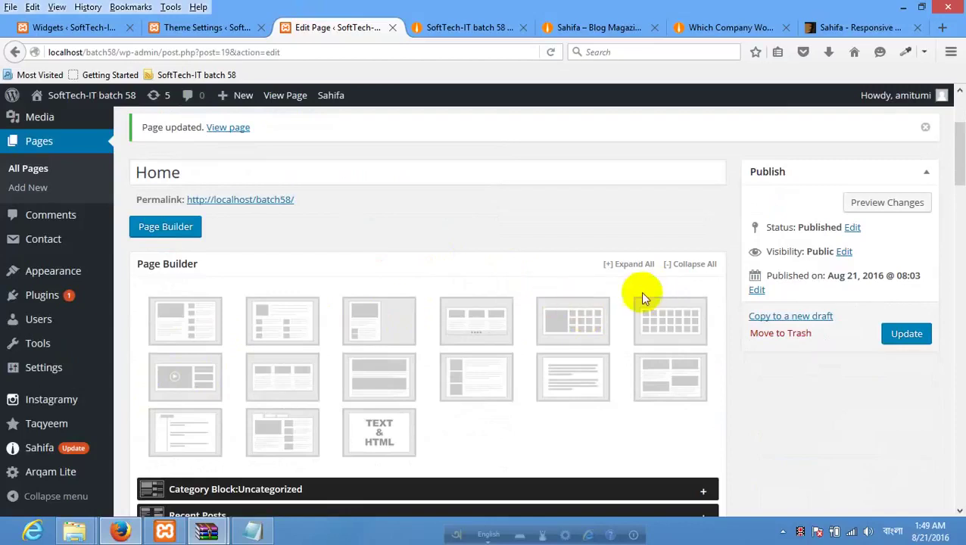
pyautogui.scroll(-12, 579, 284)
pyautogui.scroll(4, 519, 278)
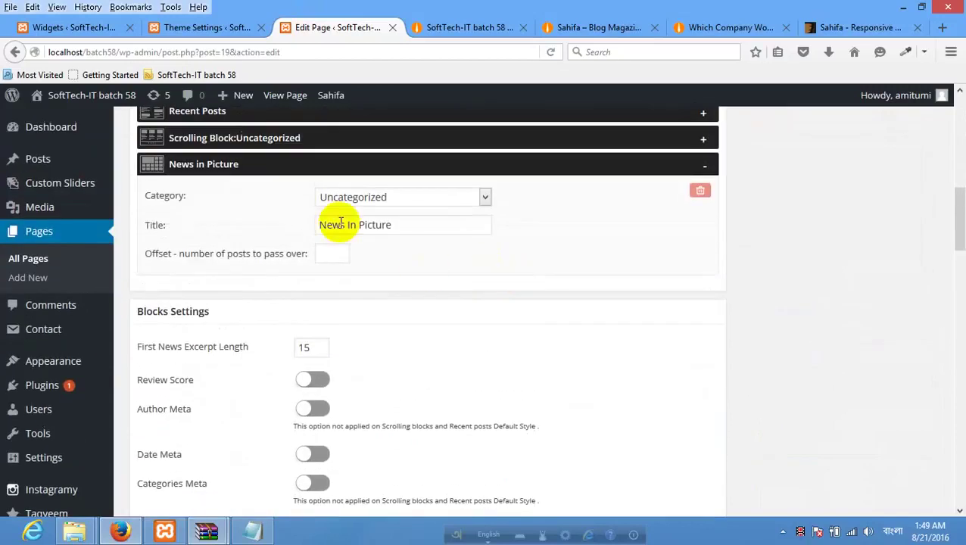
# Change the News in Picture block's title to "News In Sosurbari" and update the page.
pyautogui.moveTo(409, 228); pyautogui.dragTo(373, 227)
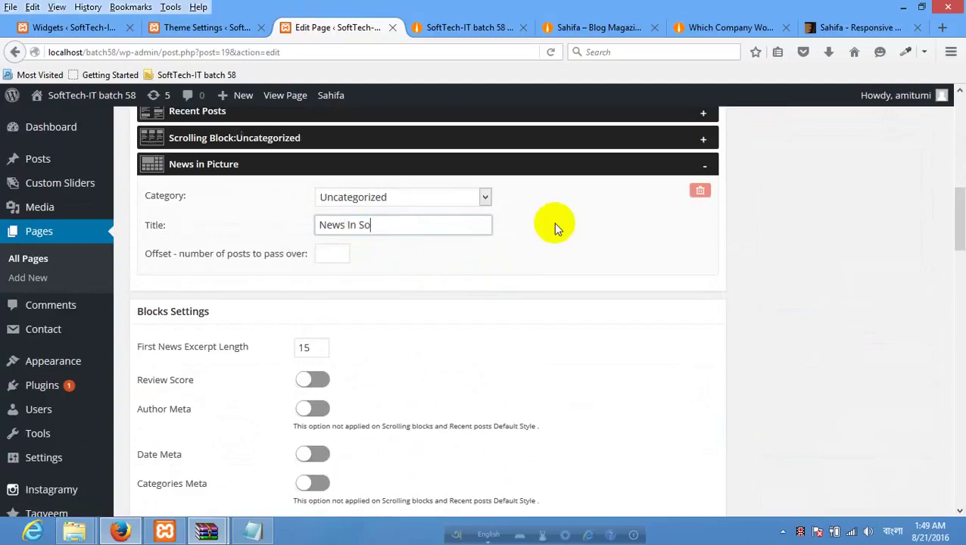
pyautogui.write('Sosurbari')
pyautogui.scroll(4, 909, 331)
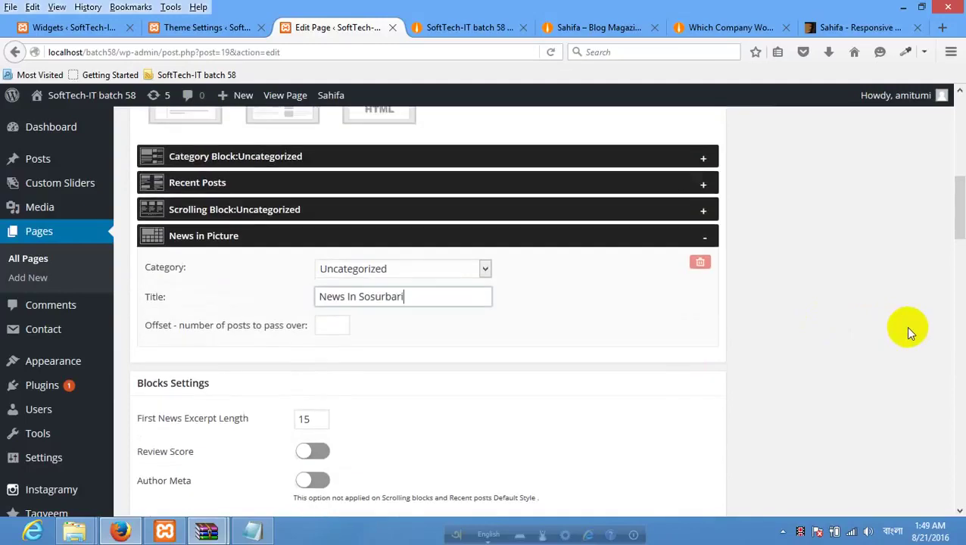
pyautogui.scroll(2, 931, 280)
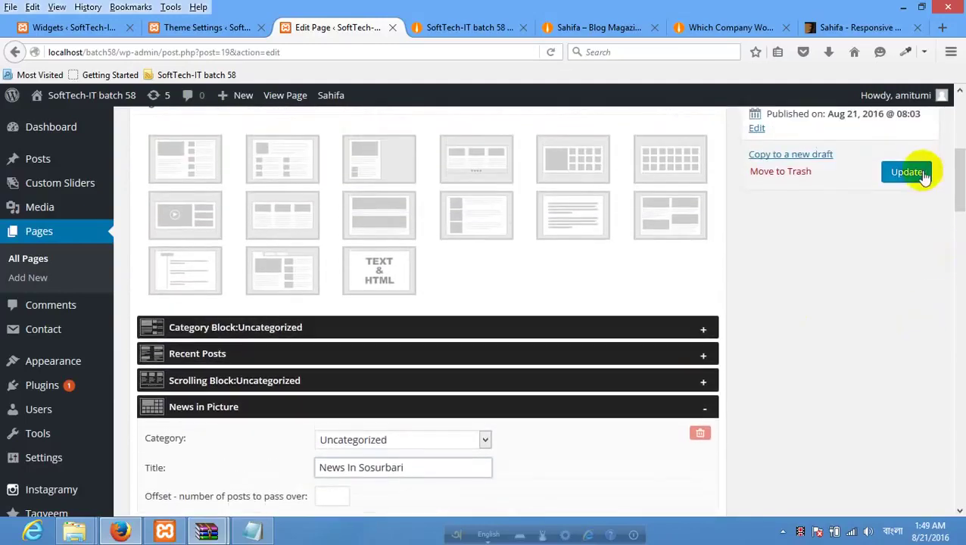
pyautogui.click(919, 172)
# Reload the local site's front page to check for the News in Picture block, and look at the Sahifa demo's Tech and Grid blocks.
pyautogui.click(442, 25)
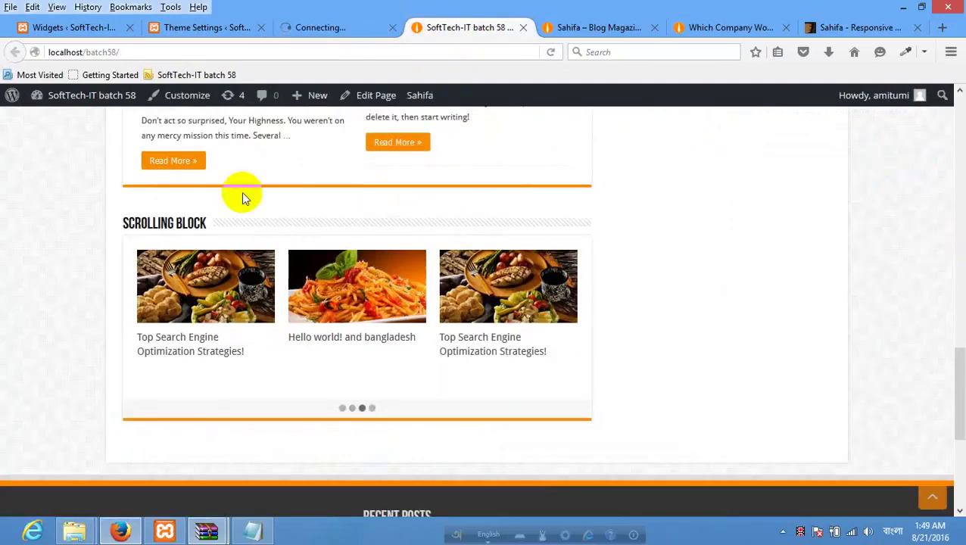
pyautogui.rightClick(108, 203)
pyautogui.click(183, 217)
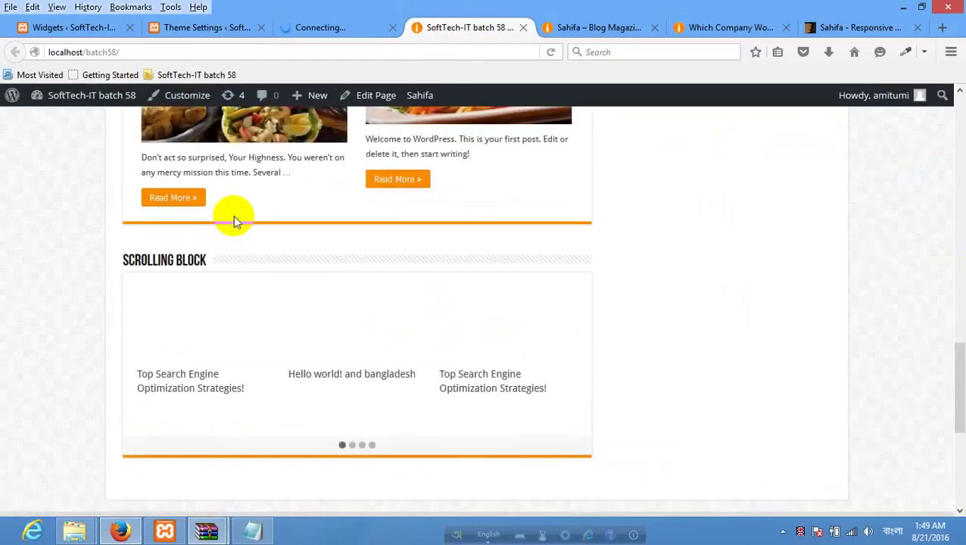
pyautogui.scroll(-3, 234, 218)
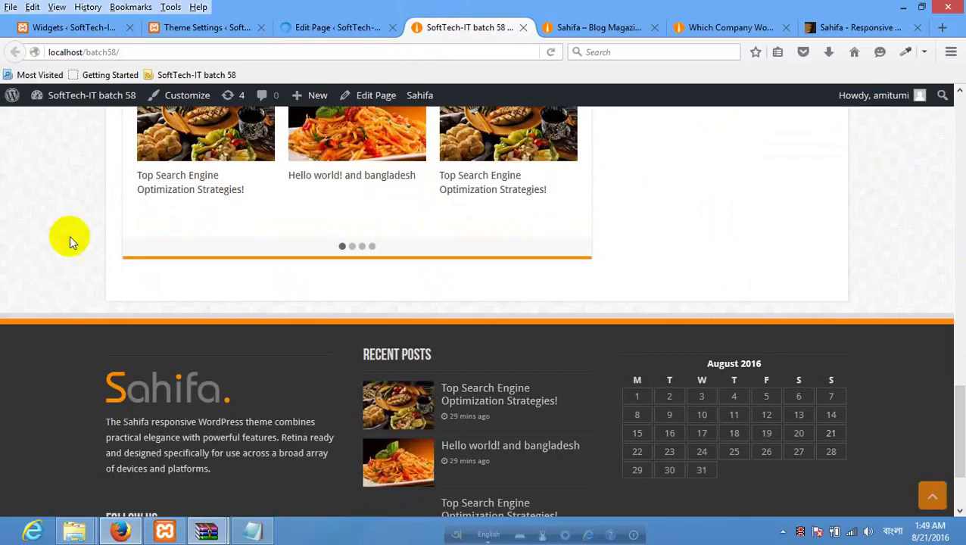
pyautogui.rightClick(6, 225)
pyautogui.click(89, 236)
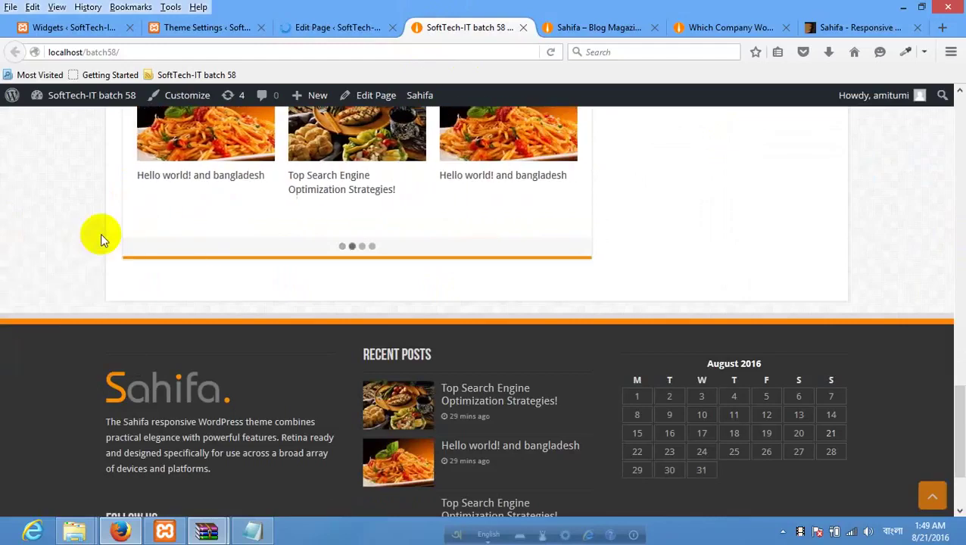
pyautogui.click(582, 28)
pyautogui.scroll(-3, 555, 252)
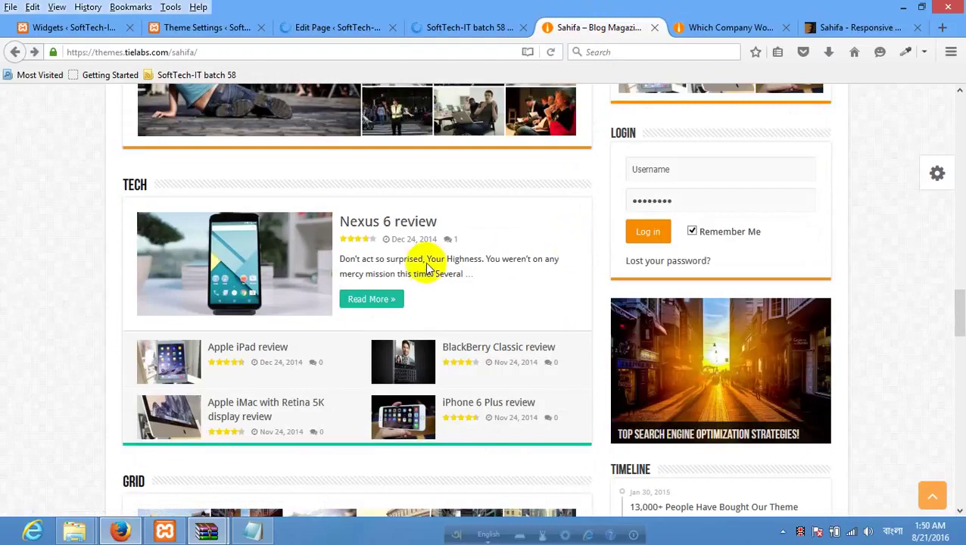
pyautogui.scroll(-3, 427, 269)
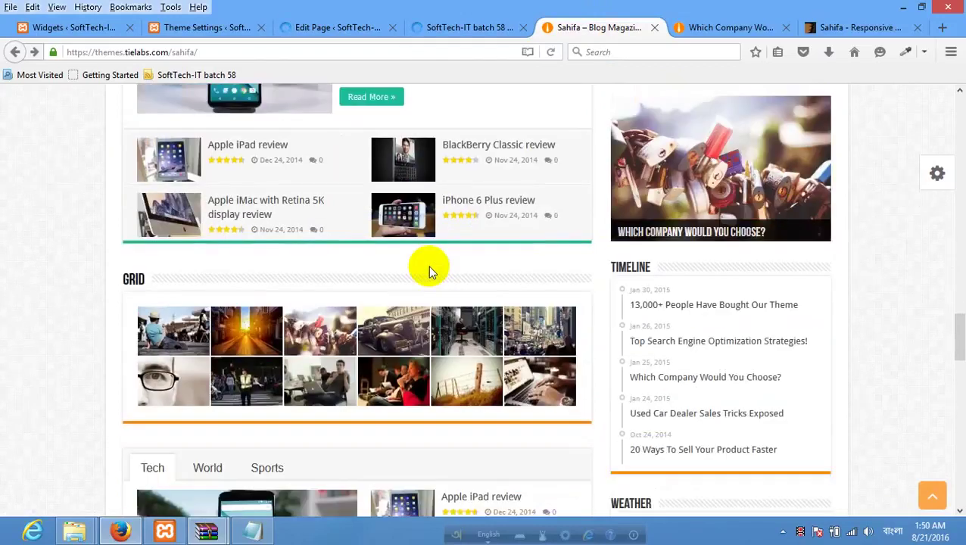
# Examine the Sahifa demo's Tech, World and Sports tabbed block, its recent posts and footer, and the sidebar's social counter.
pyautogui.scroll(-3, 386, 246)
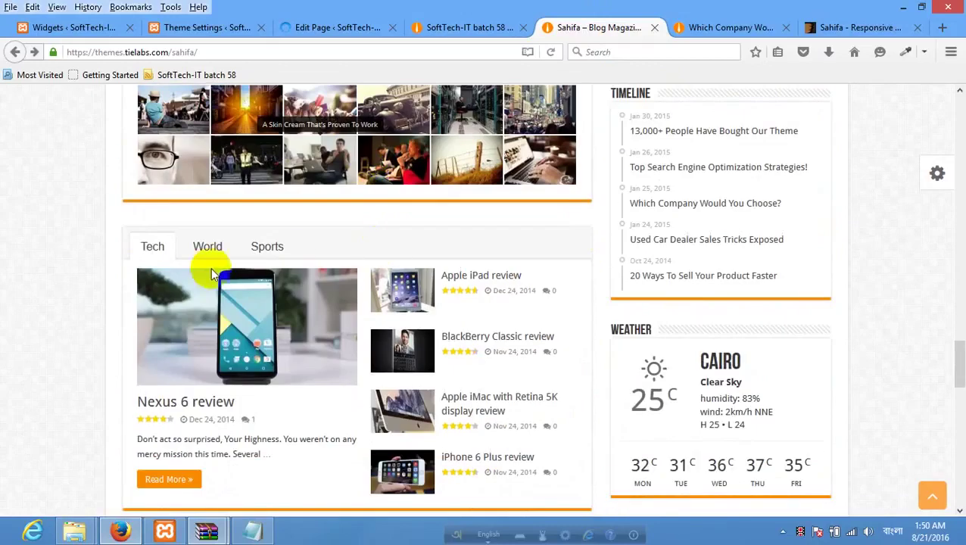
pyautogui.click(212, 226)
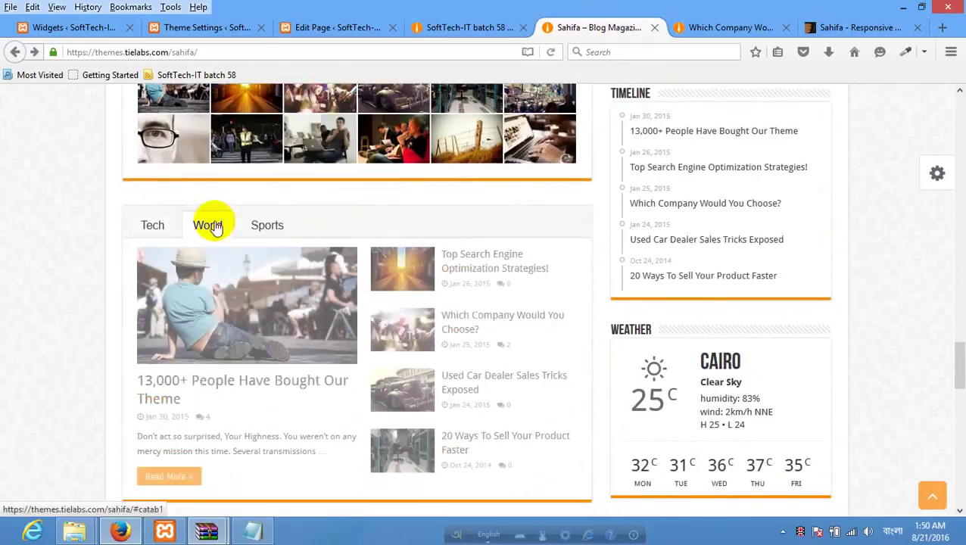
pyautogui.click(263, 224)
pyautogui.click(161, 225)
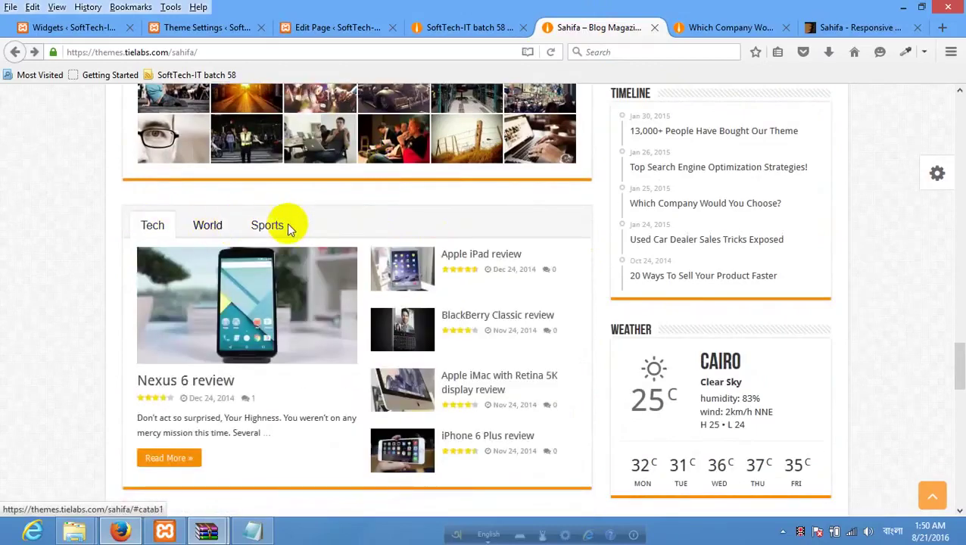
pyautogui.click(286, 226)
pyautogui.scroll(-5, 295, 227)
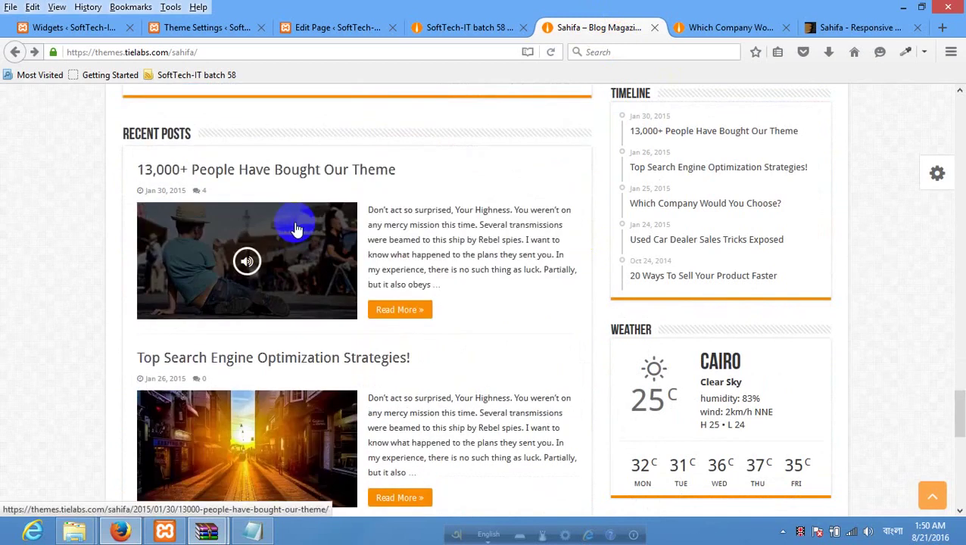
pyautogui.scroll(-2, 295, 223)
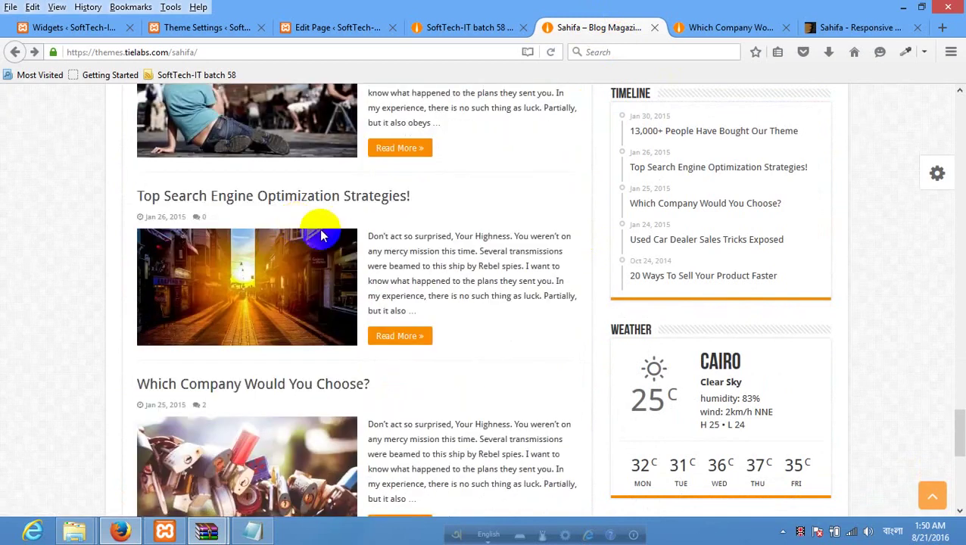
pyautogui.scroll(-5, 327, 238)
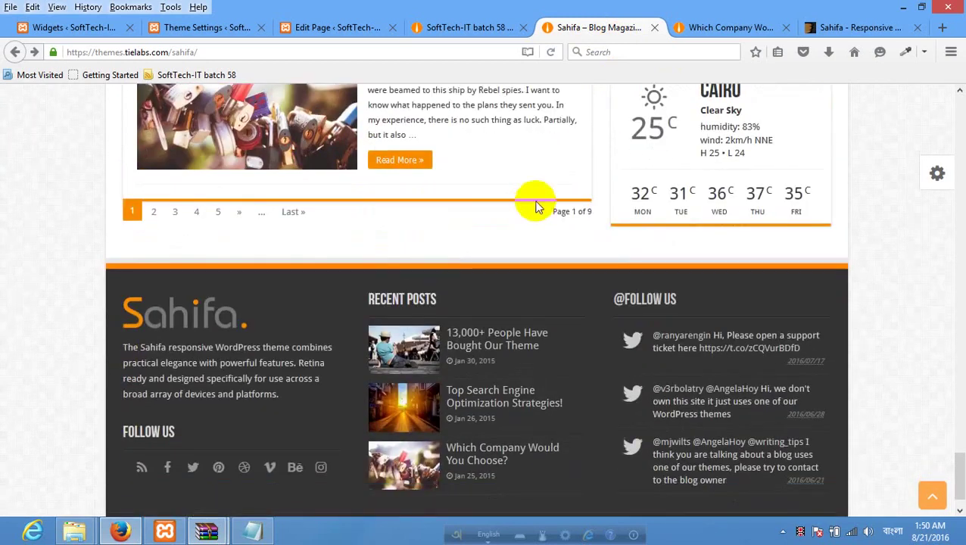
pyautogui.scroll(15, 527, 194)
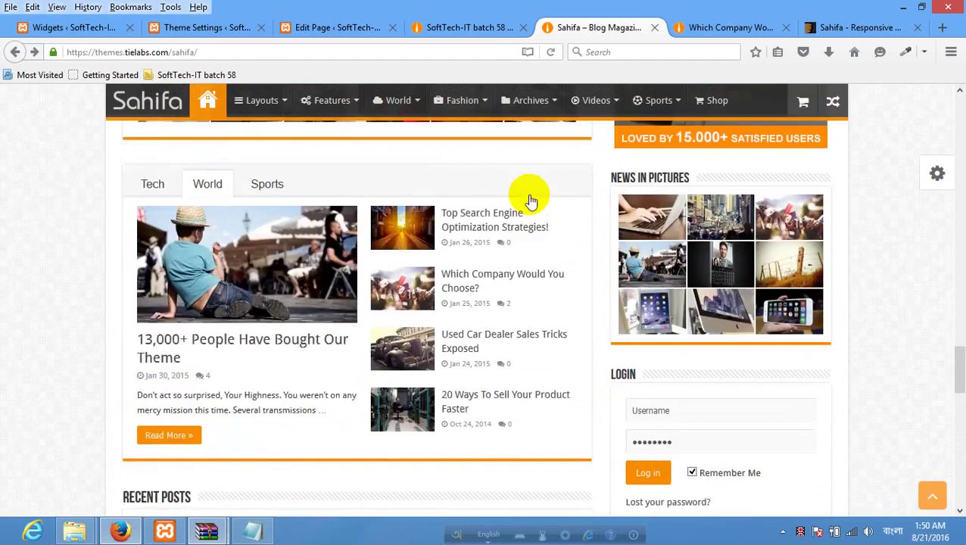
pyautogui.scroll(15, 530, 201)
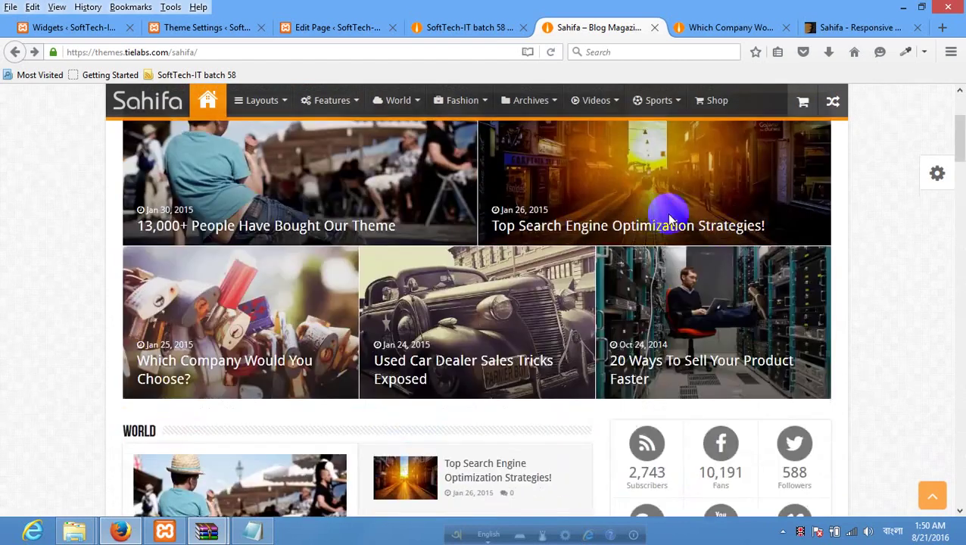
pyautogui.scroll(-6, 707, 254)
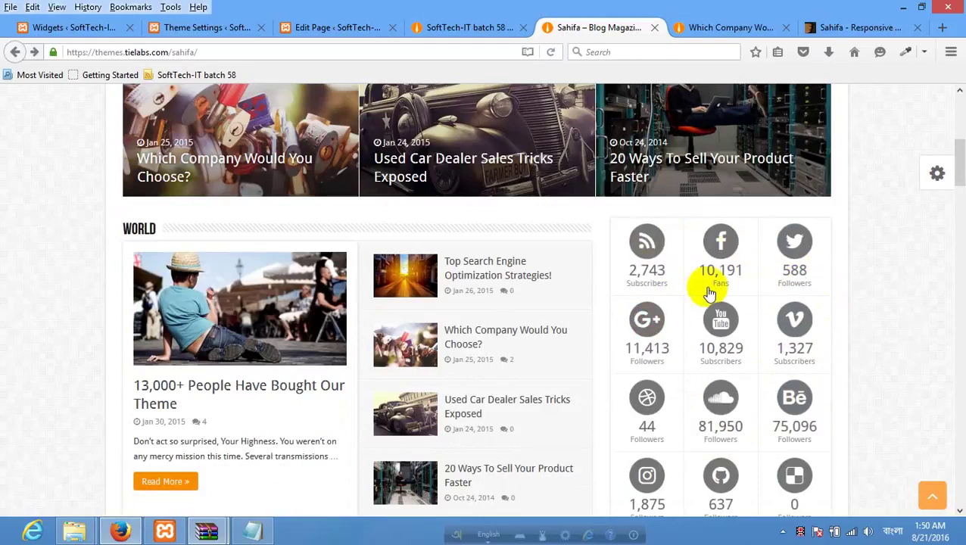
# Add the Arqam Lite - Social Counter widget to the Primary Widget Area and save it with the Gray Icons style.
pyautogui.click(200, 27)
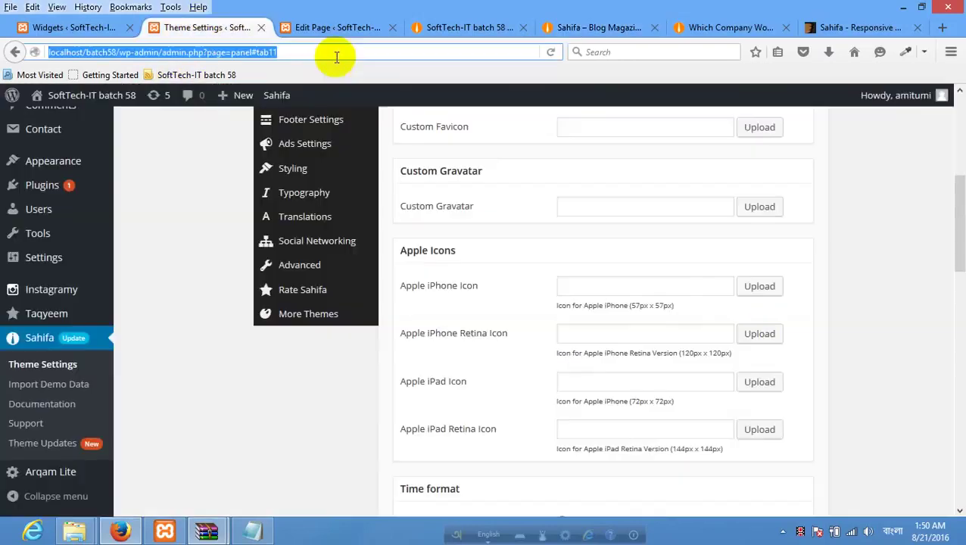
pyautogui.click(93, 27)
pyautogui.scroll(5, 444, 242)
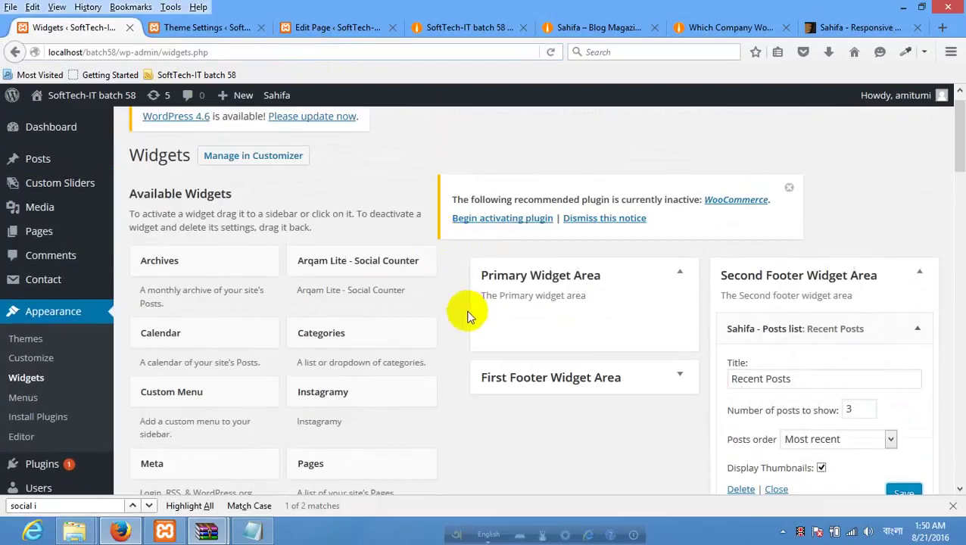
pyautogui.scroll(-2, 467, 317)
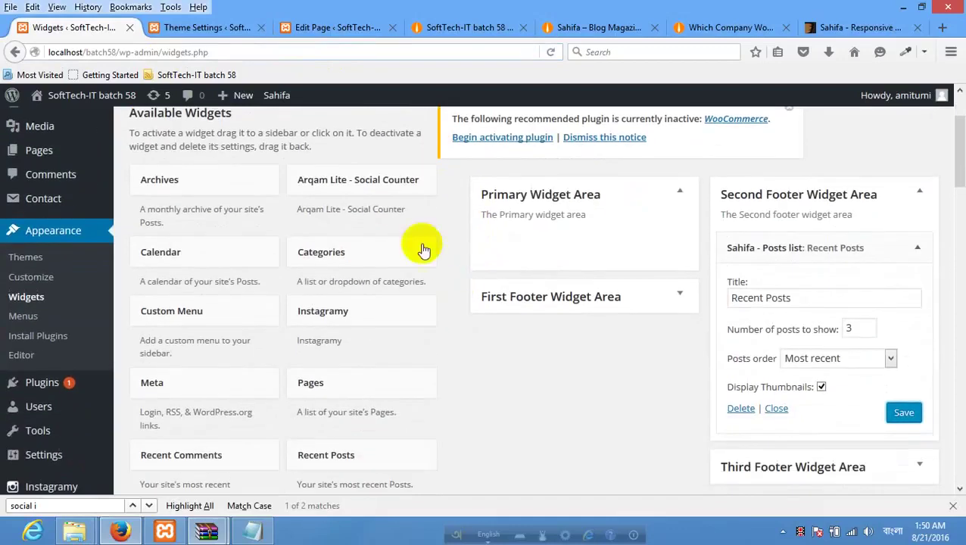
pyautogui.click(396, 187)
pyautogui.click(363, 237)
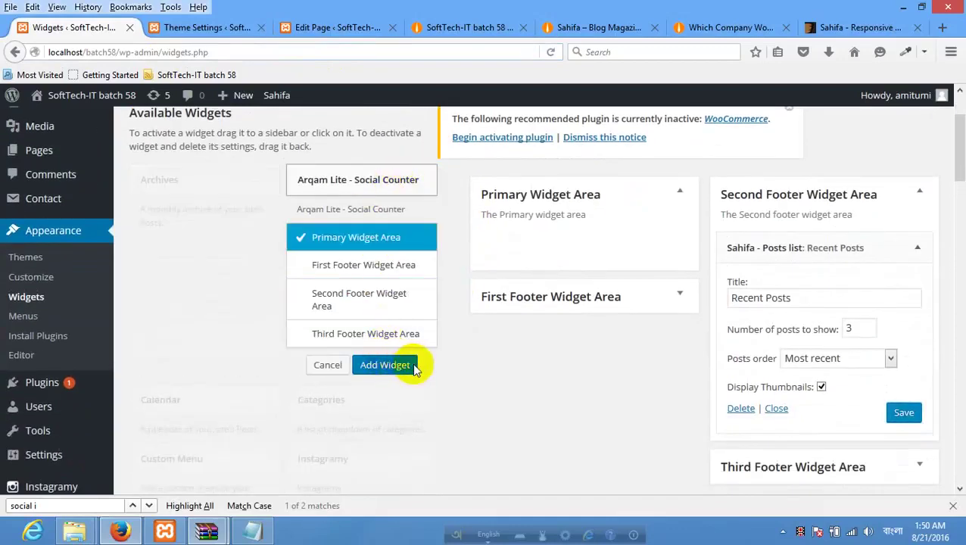
pyautogui.click(385, 364)
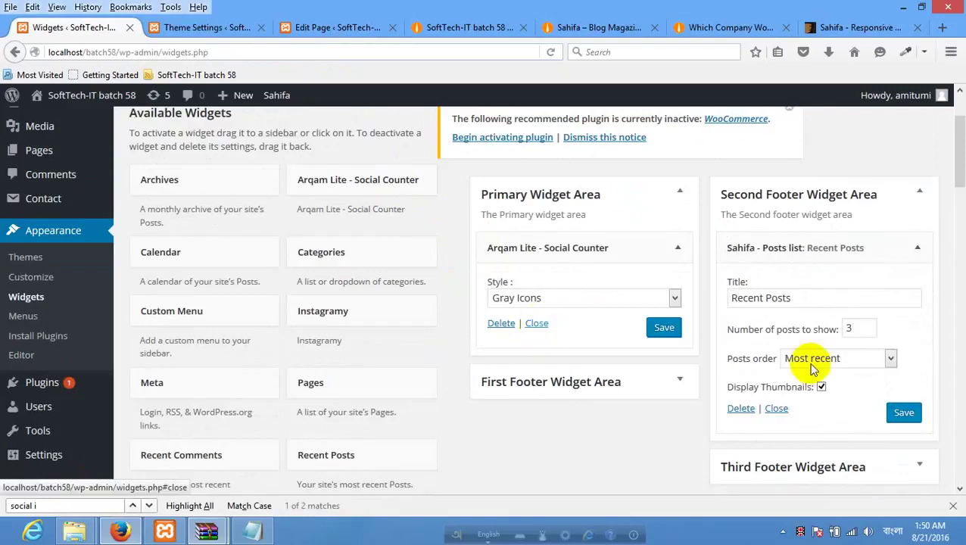
pyautogui.click(664, 328)
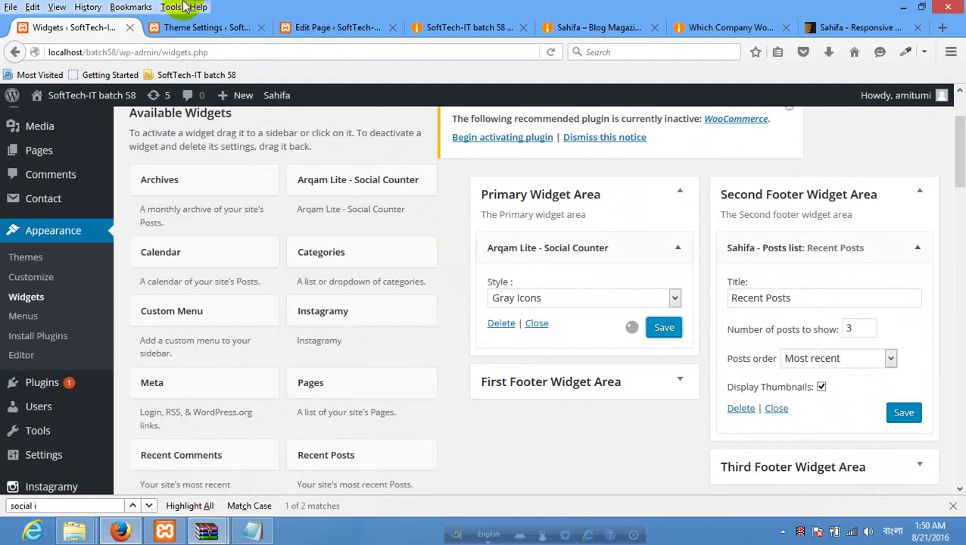
# Reload the local site's front page twice and check the sidebar area for the social counter.
pyautogui.click(218, 33)
pyautogui.click(335, 30)
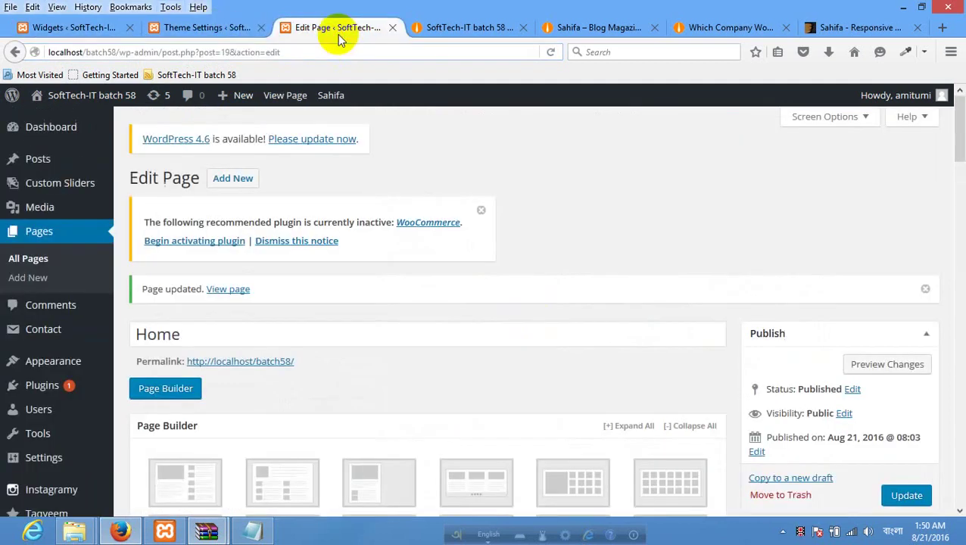
pyautogui.click(442, 28)
pyautogui.scroll(10, 291, 235)
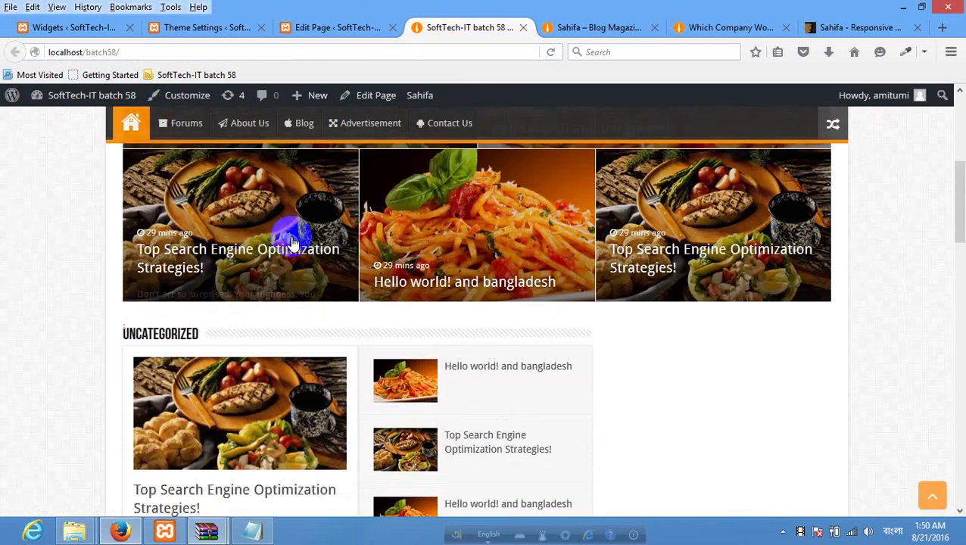
pyautogui.scroll(5, 294, 242)
pyautogui.rightClick(65, 239)
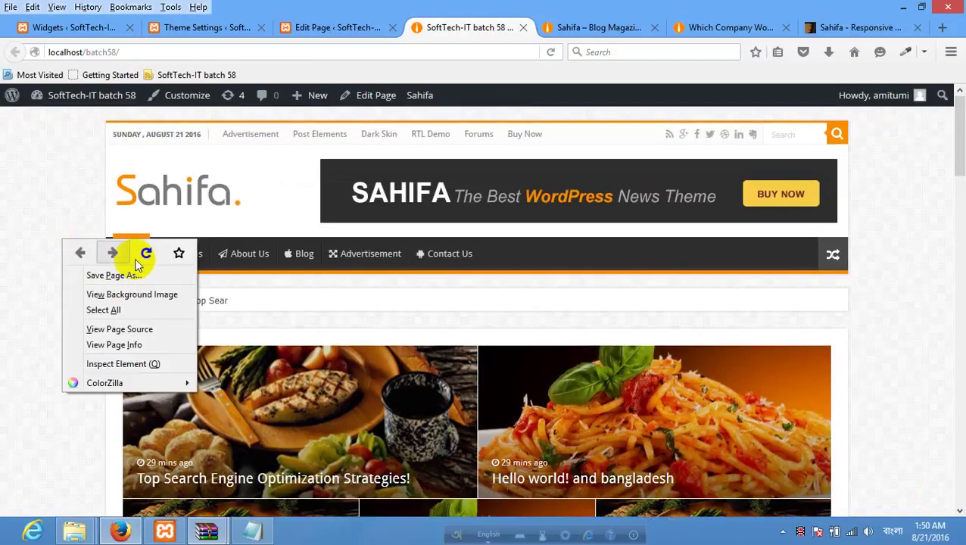
pyautogui.click(146, 254)
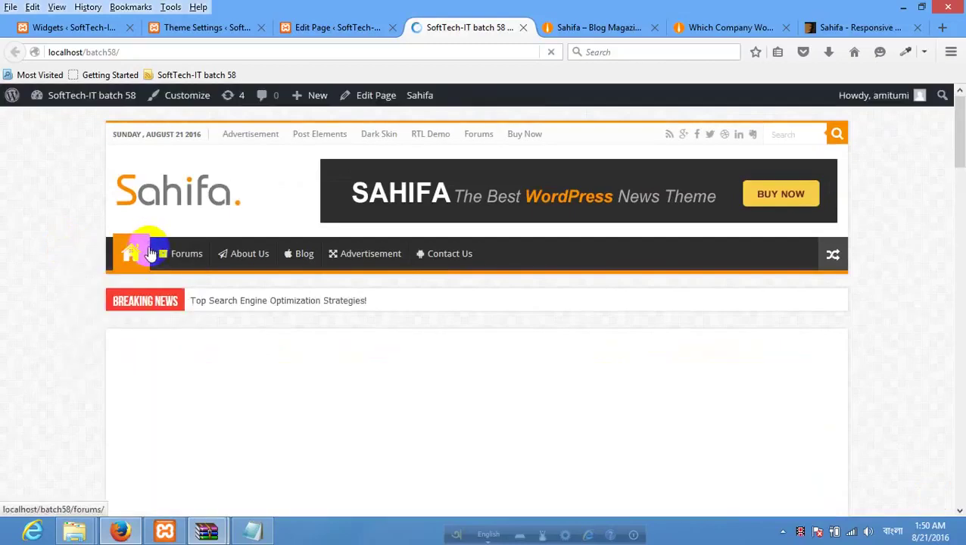
pyautogui.scroll(-10, 149, 243)
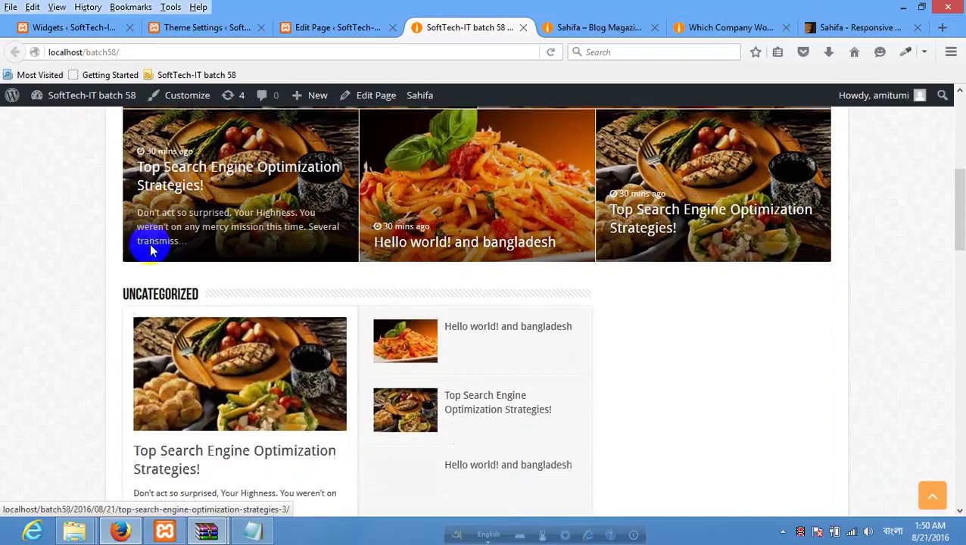
pyautogui.rightClick(146, 241)
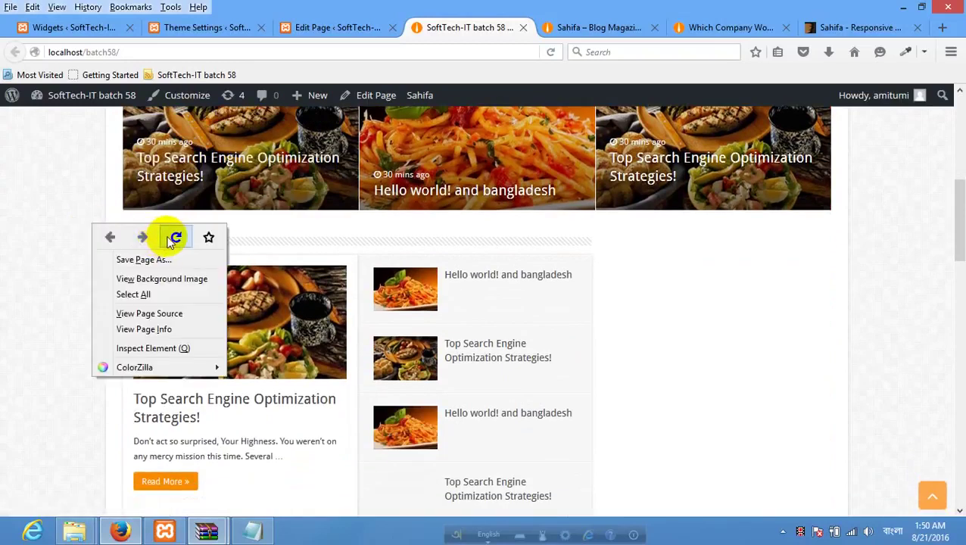
pyautogui.click(172, 237)
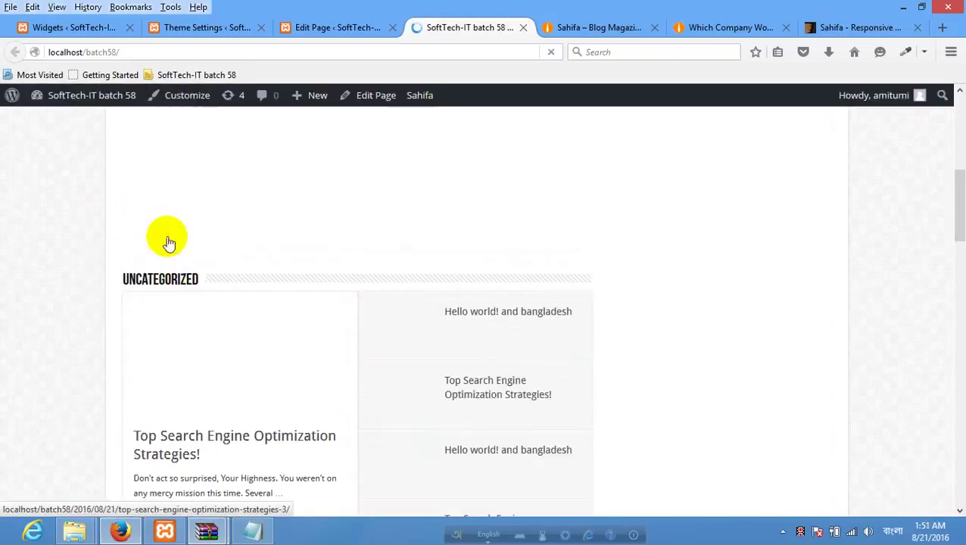
pyautogui.scroll(-4, 168, 241)
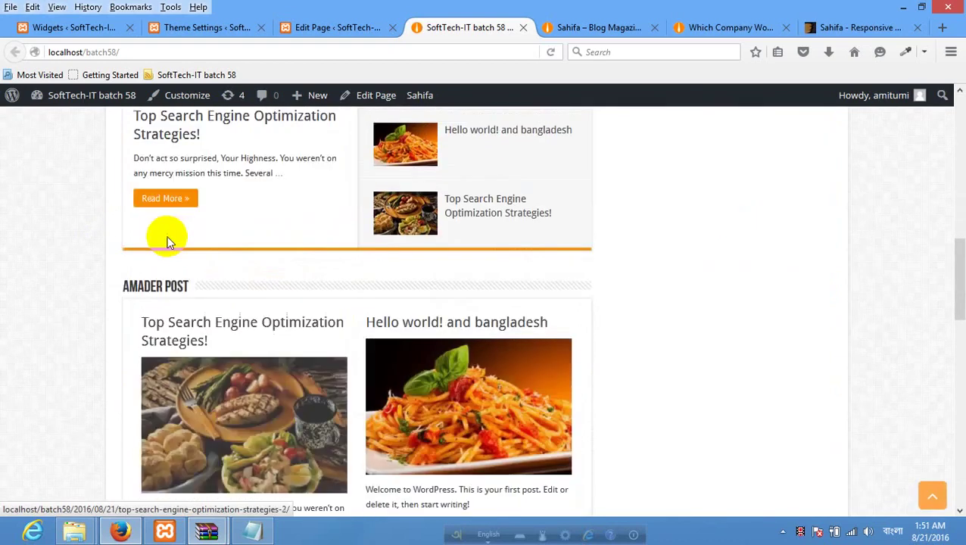
pyautogui.scroll(-5, 167, 237)
pyautogui.scroll(10, 166, 231)
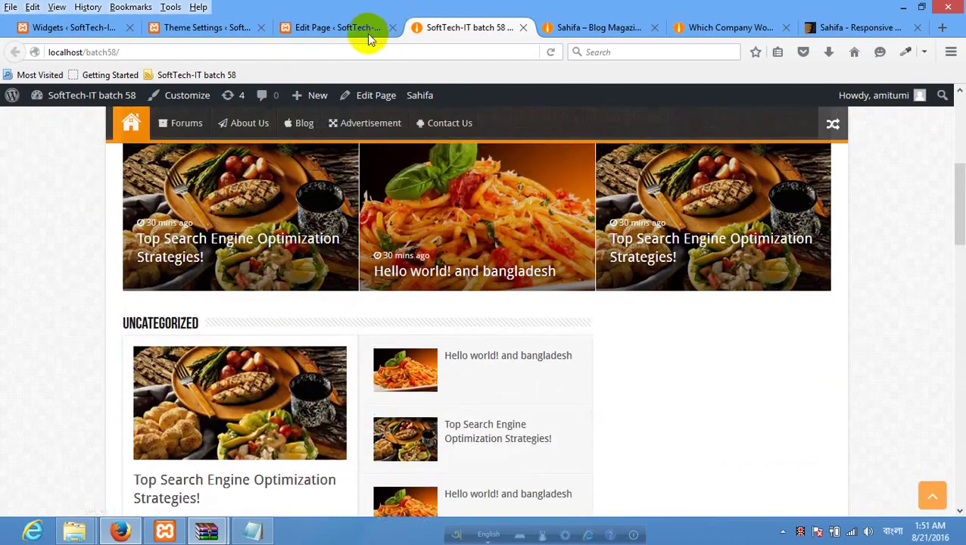
# Set the Home page's sidebar position to the right-hand layout in the Sahifa page options.
pyautogui.click(368, 34)
pyautogui.scroll(-10, 698, 261)
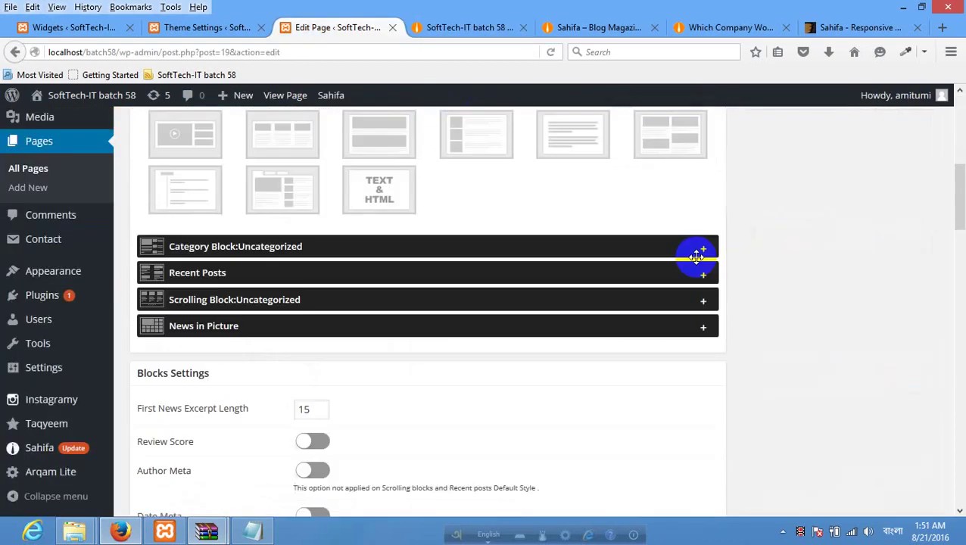
pyautogui.scroll(-4, 560, 255)
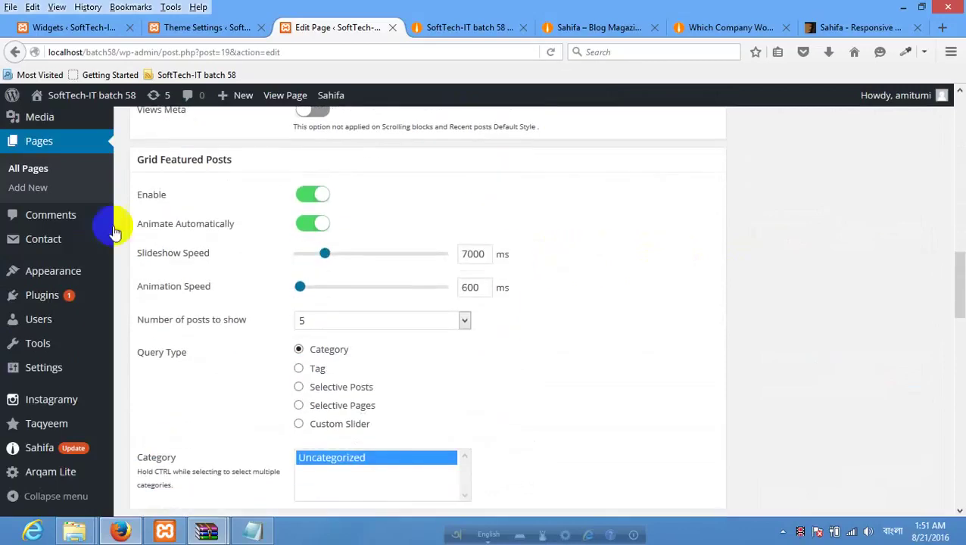
pyautogui.scroll(-6, 203, 231)
pyautogui.scroll(-5, 208, 299)
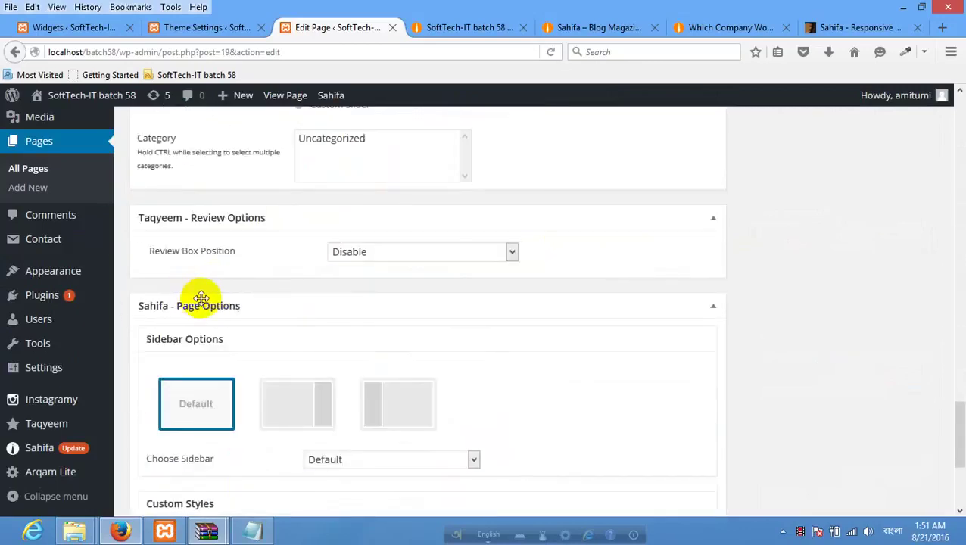
pyautogui.scroll(-3, 193, 273)
pyautogui.scroll(3, 254, 237)
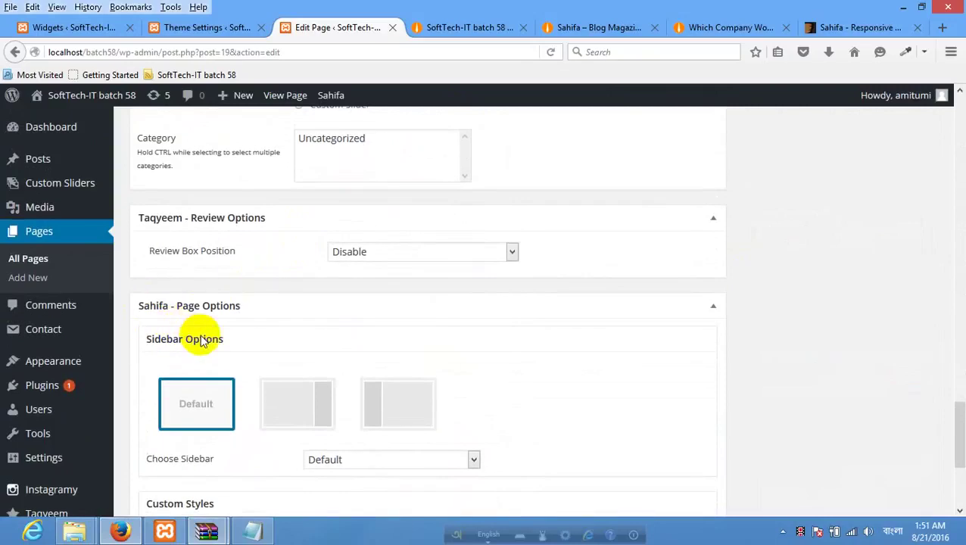
pyautogui.scroll(-2, 493, 351)
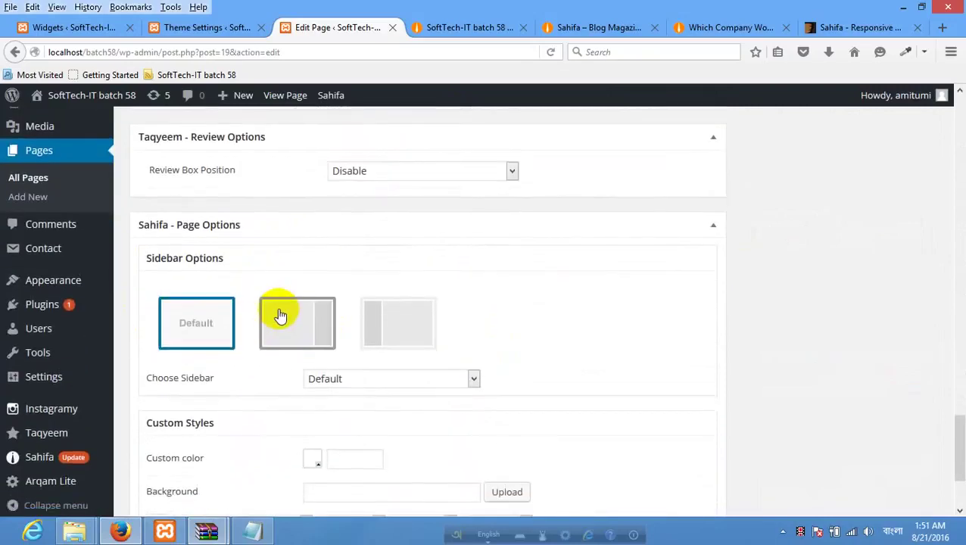
pyautogui.click(307, 320)
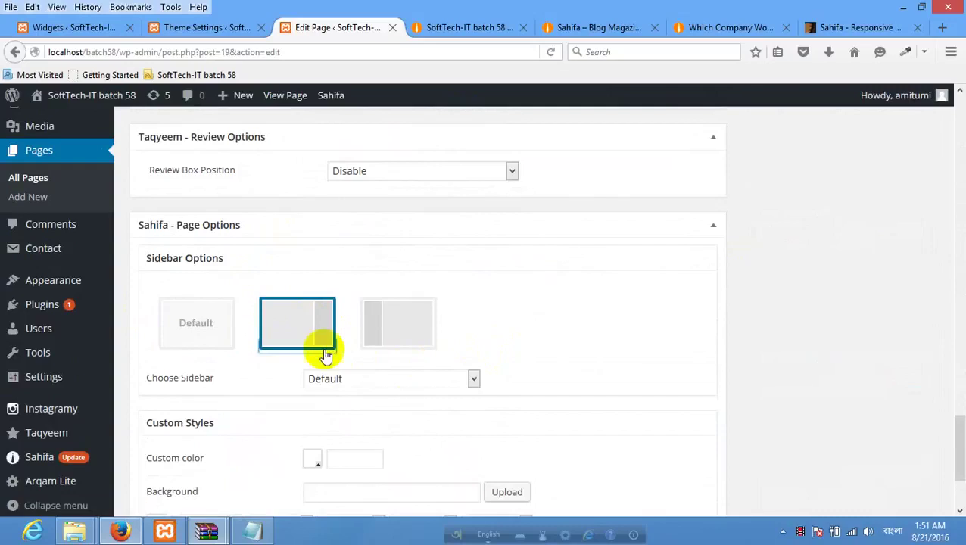
# Keep Default as the Home page's chosen sidebar and update the page.
pyautogui.scroll(-2, 349, 336)
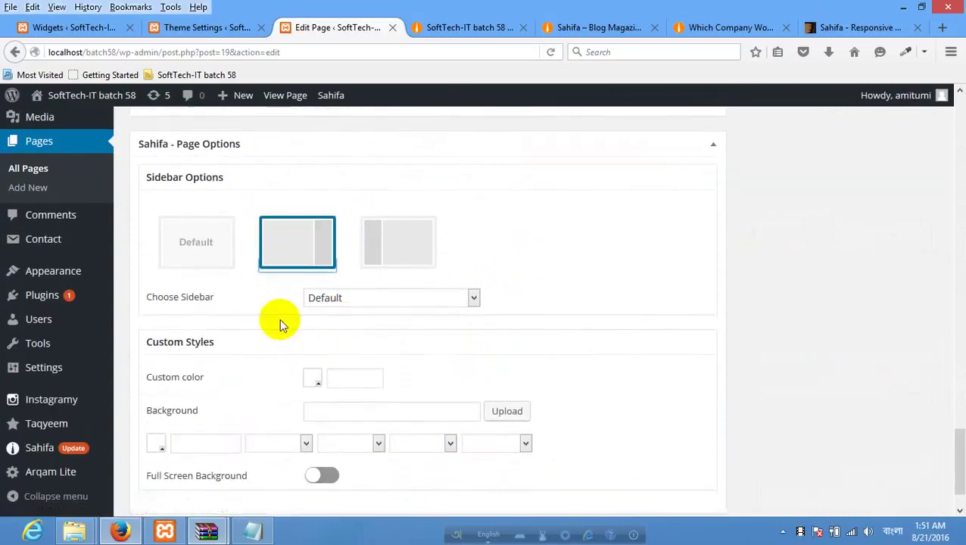
pyautogui.click(421, 298)
pyautogui.click(437, 286)
pyautogui.scroll(-2, 437, 286)
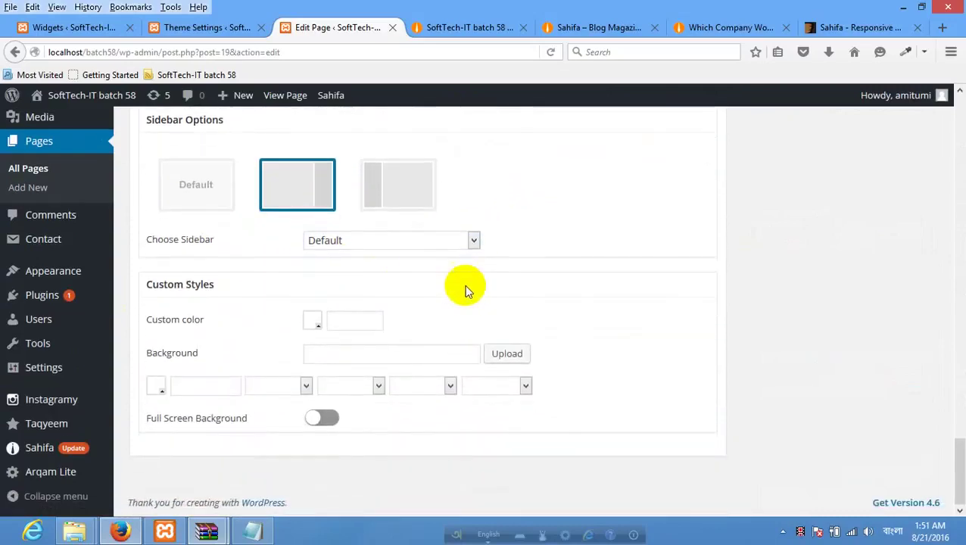
pyautogui.scroll(20, 689, 221)
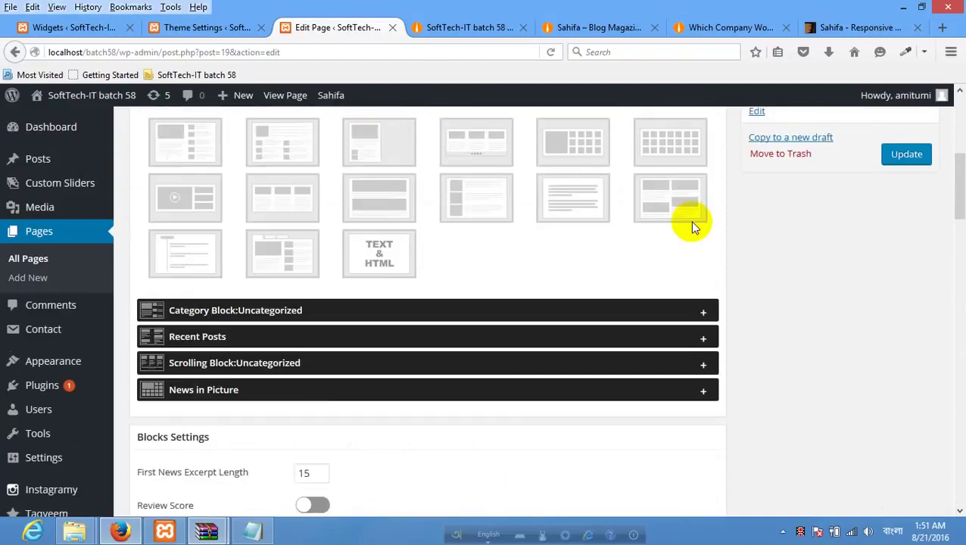
pyautogui.scroll(-3, 845, 416)
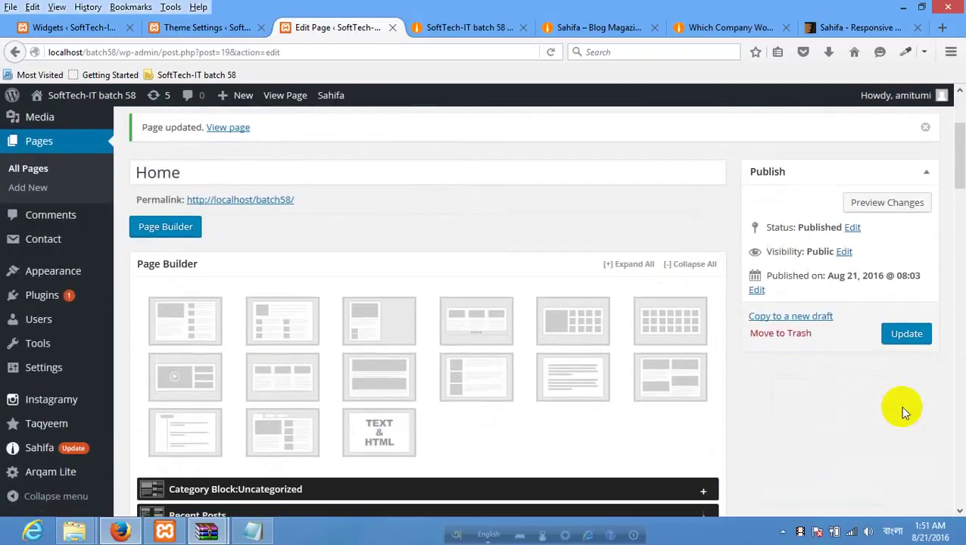
pyautogui.click(906, 336)
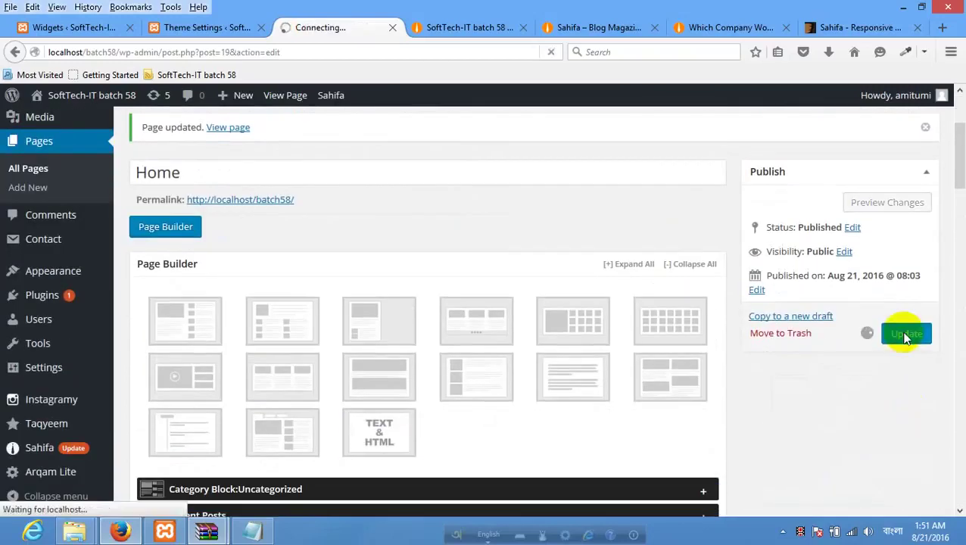
# Reload the local site's front page repeatedly and check whether the social counter appears beside the post blocks.
pyautogui.click(467, 28)
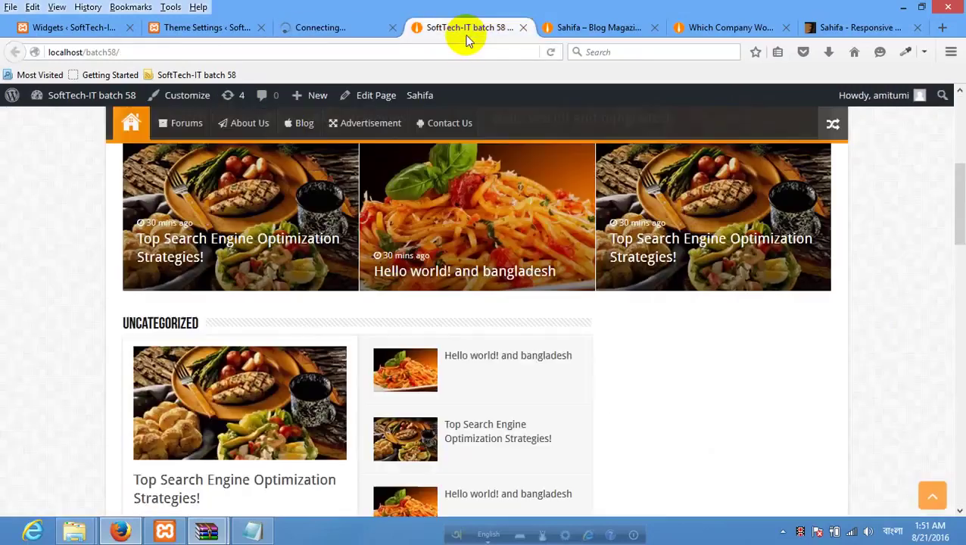
pyautogui.rightClick(64, 267)
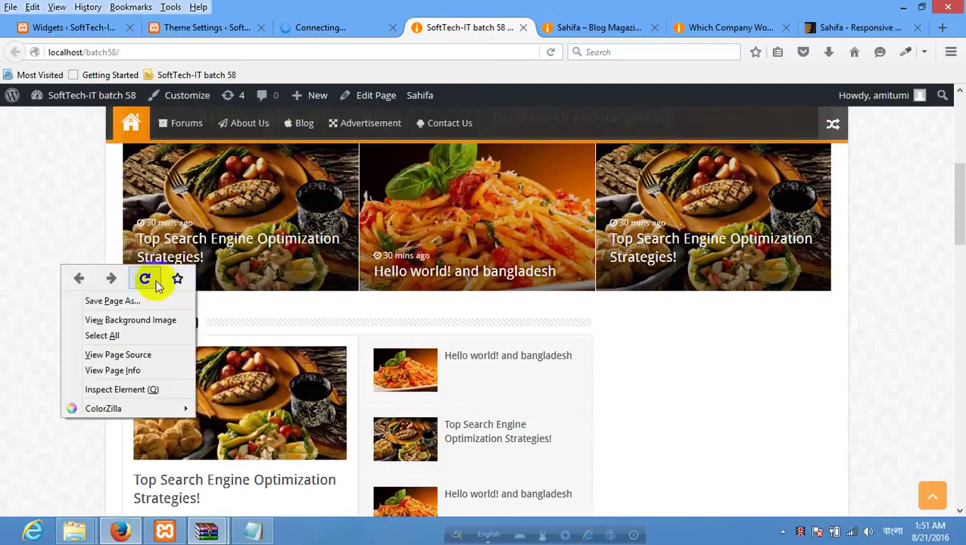
pyautogui.click(155, 283)
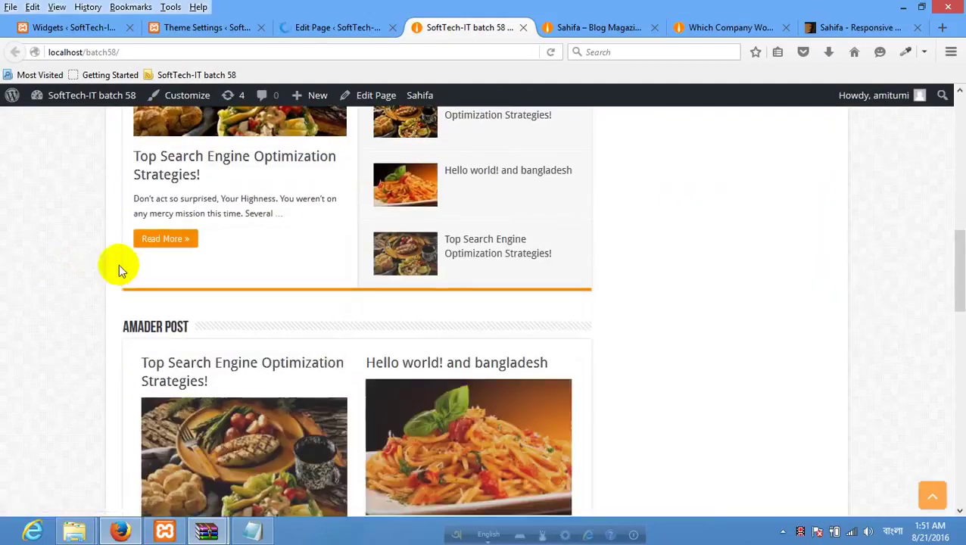
pyautogui.rightClick(52, 211)
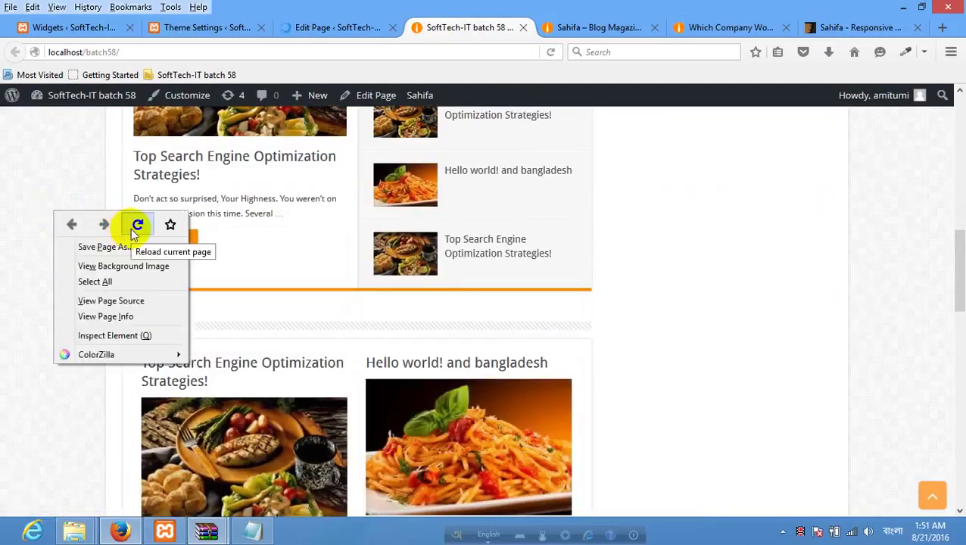
pyautogui.click(135, 227)
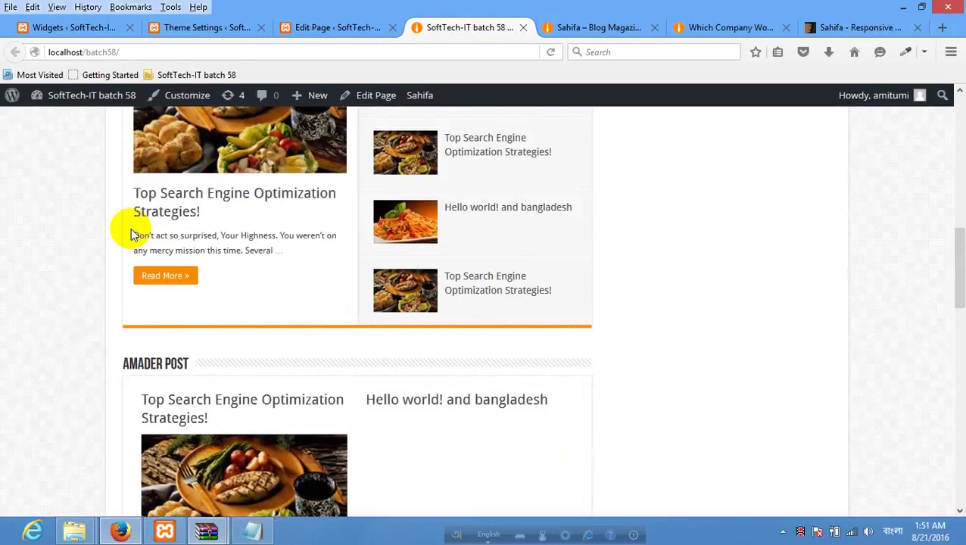
pyautogui.scroll(-1, 190, 236)
pyautogui.scroll(5, 324, 234)
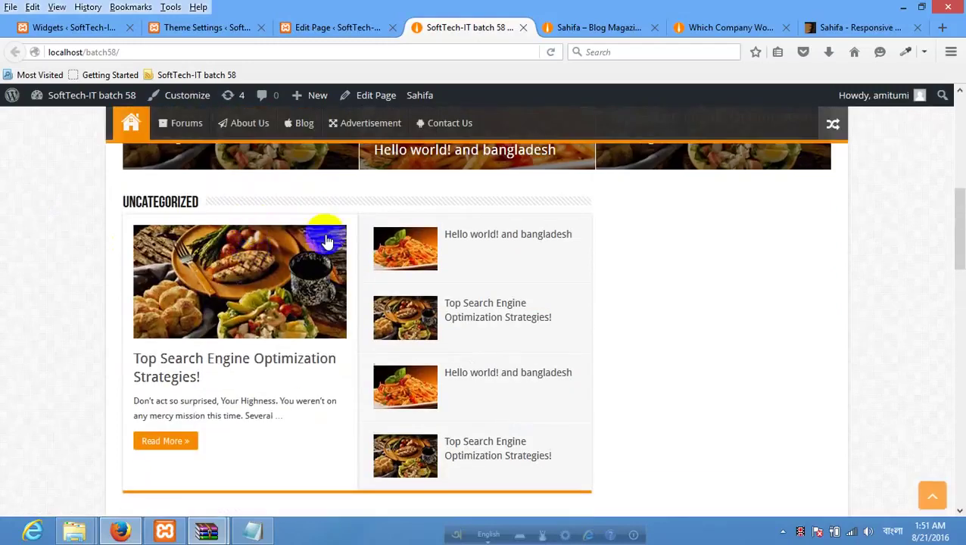
pyautogui.rightClick(256, 239)
pyautogui.click(190, 215)
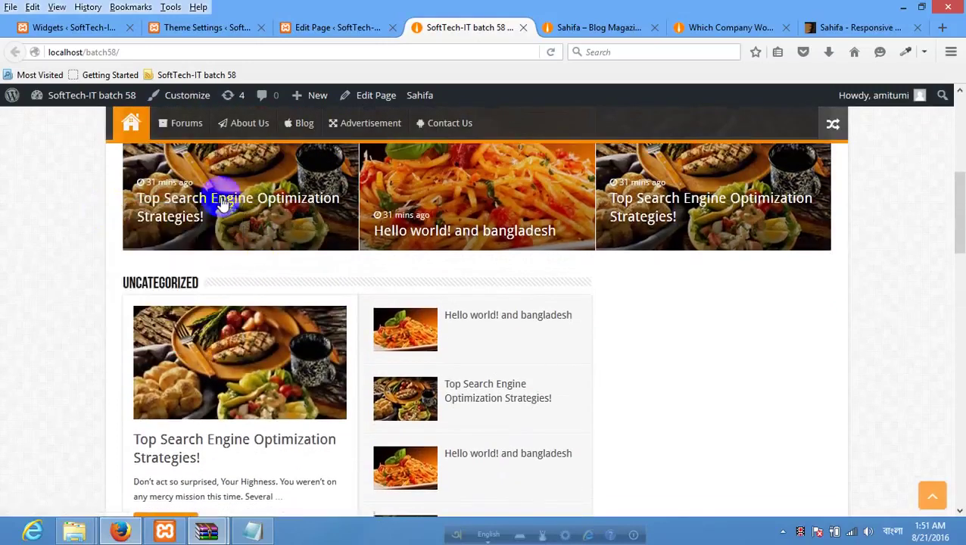
pyautogui.click(342, 30)
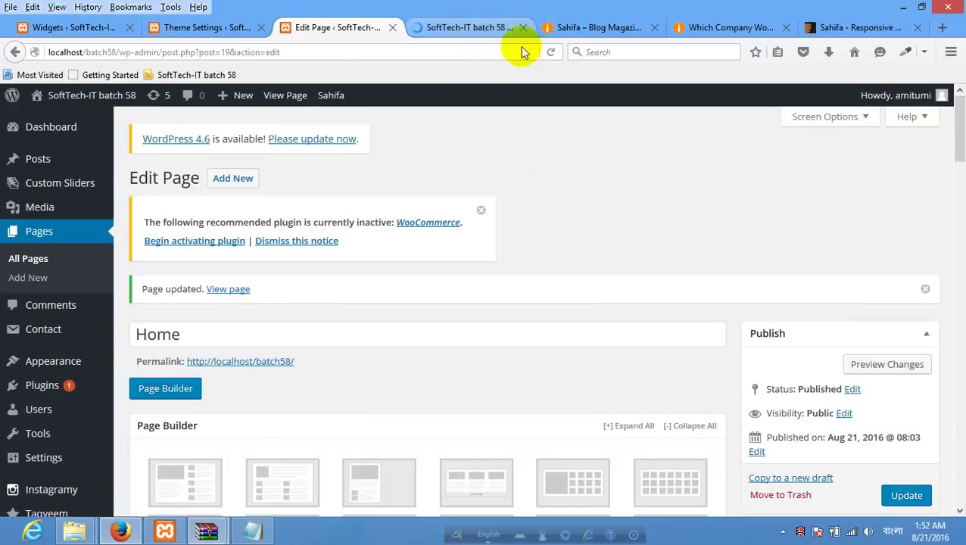
pyautogui.click(508, 30)
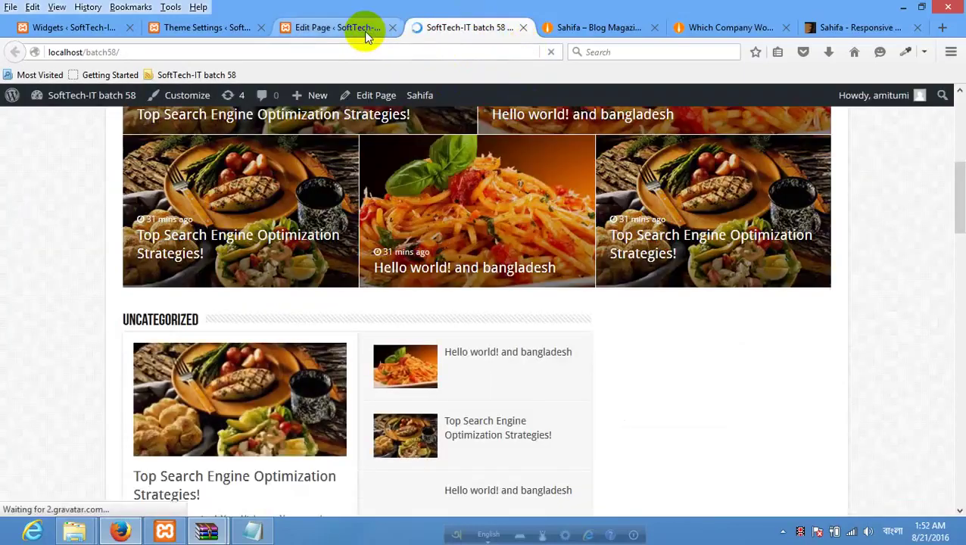
# Save the Arqam Lite - Social Counter widget again with the Gray Icons style and reload the Widgets page.
pyautogui.click(193, 29)
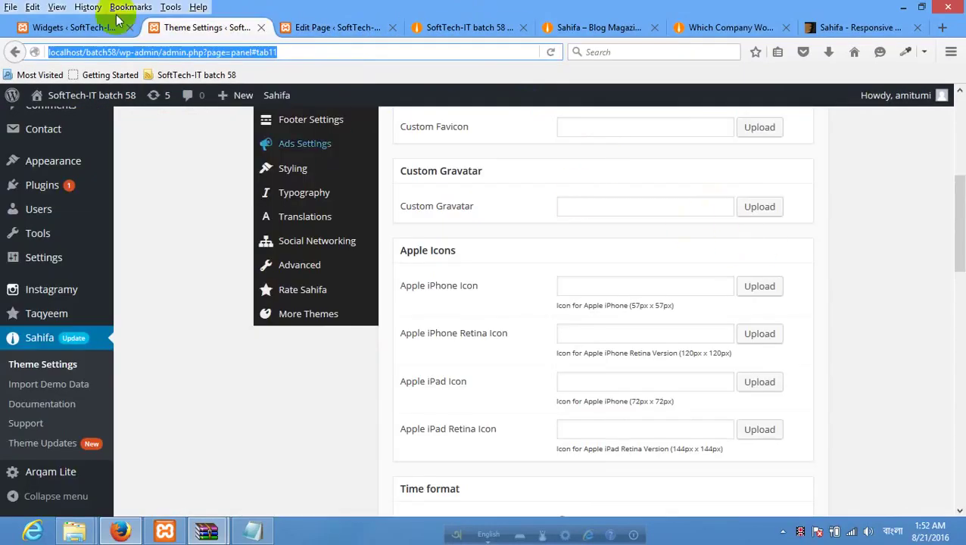
pyautogui.click(86, 27)
pyautogui.click(674, 298)
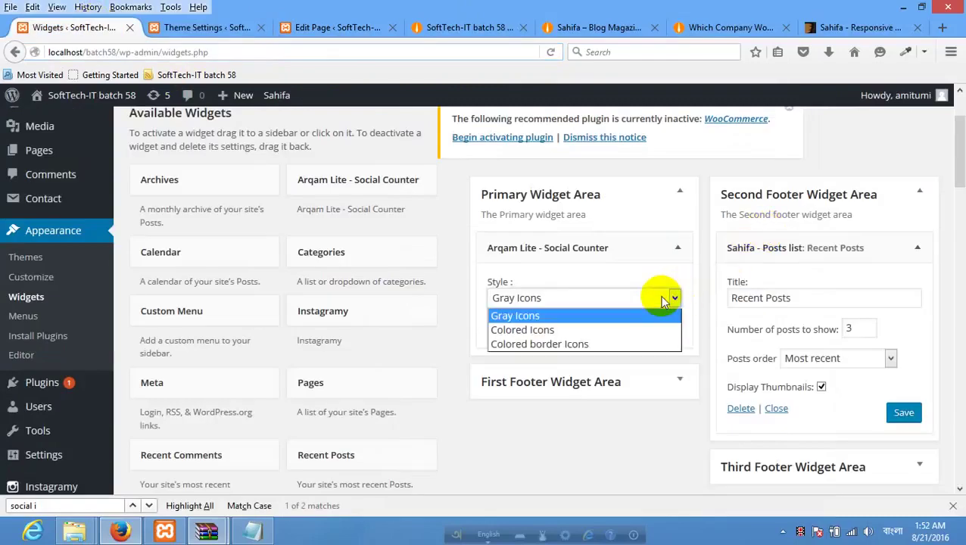
pyautogui.click(672, 299)
pyautogui.click(671, 298)
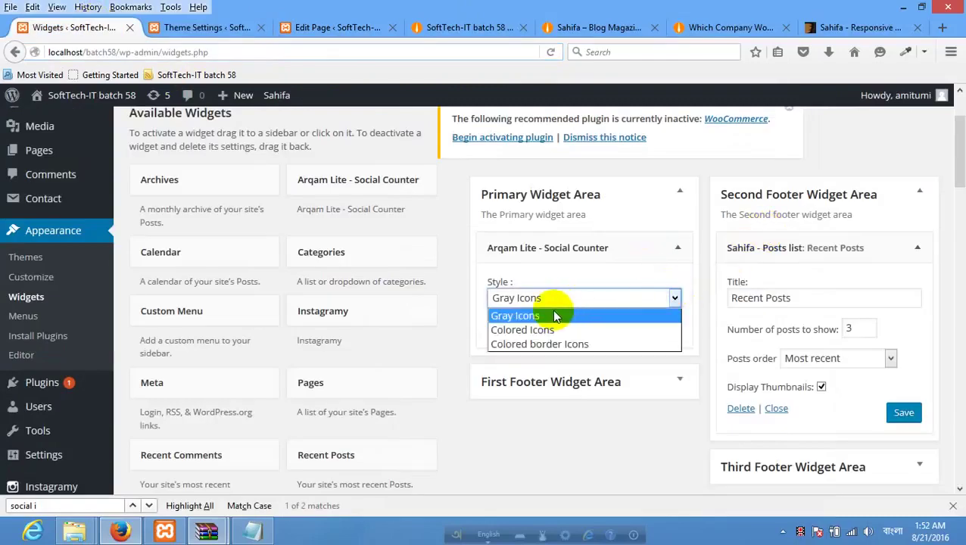
pyautogui.click(632, 314)
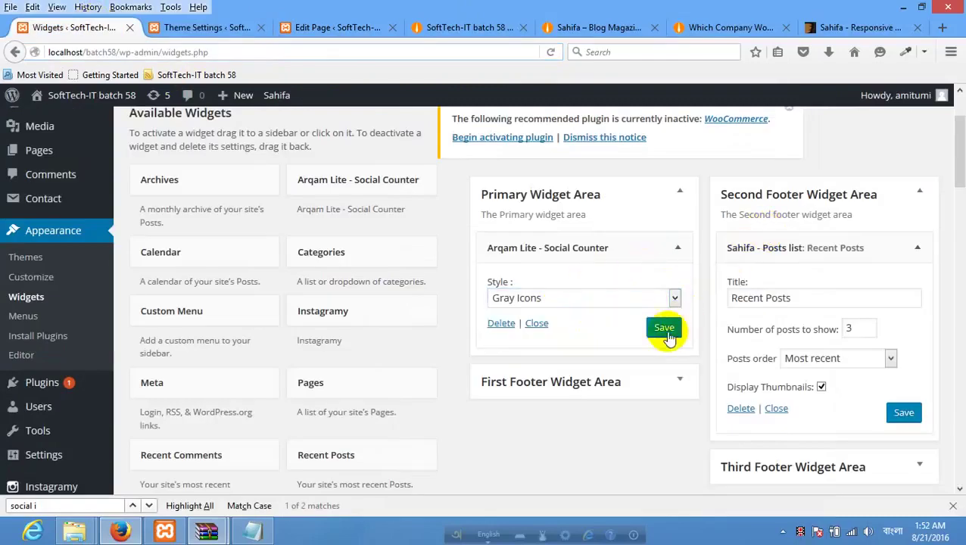
pyautogui.rightClick(666, 183)
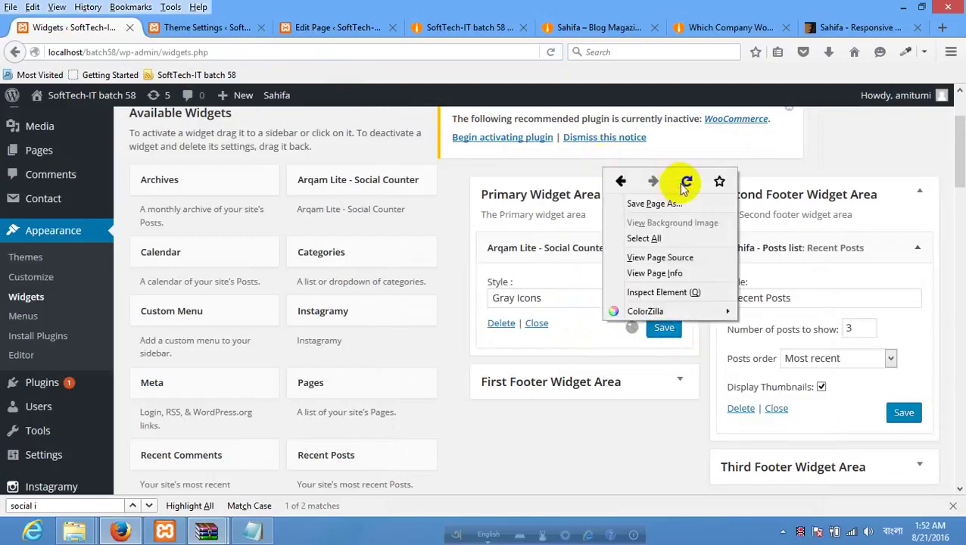
pyautogui.click(684, 185)
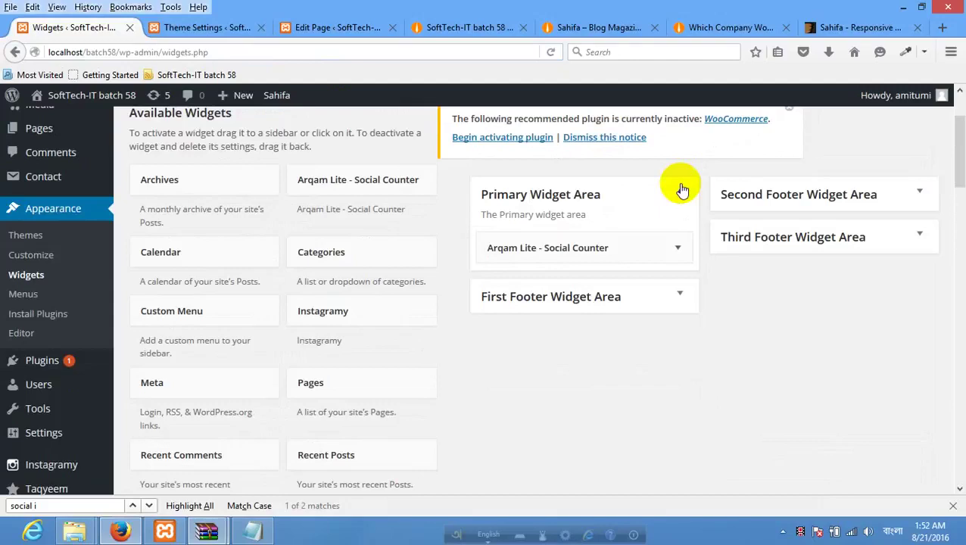
pyautogui.click(230, 34)
pyautogui.click(318, 28)
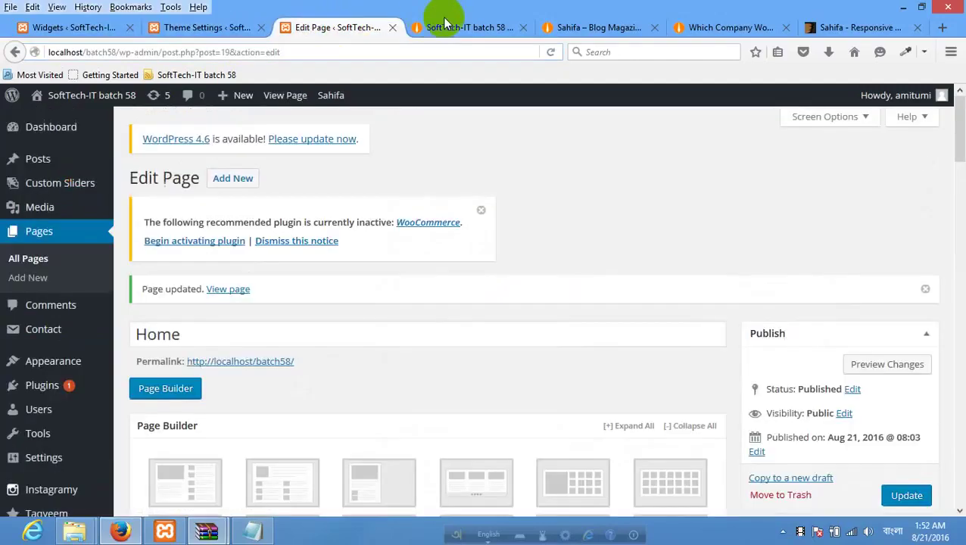
pyautogui.click(83, 29)
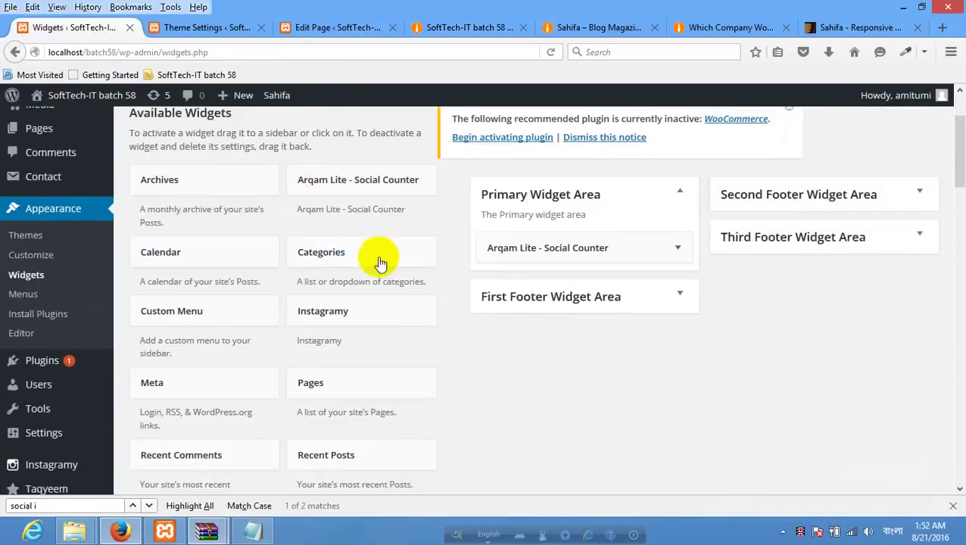
# Examine the Popular, Recent, Comments and Tags block below the social counter in the Sahifa demo's sidebar.
pyautogui.click(597, 27)
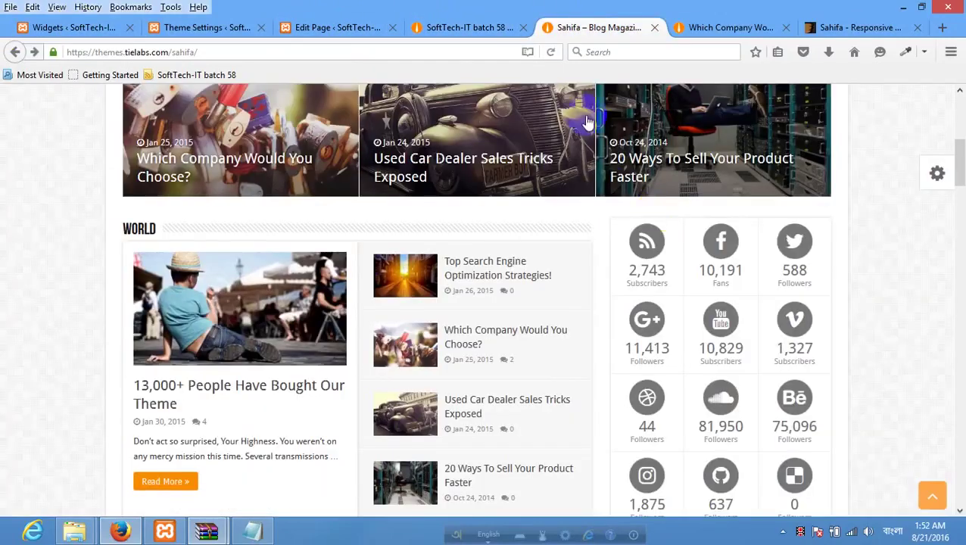
pyautogui.scroll(-3, 711, 288)
pyautogui.scroll(-2, 711, 292)
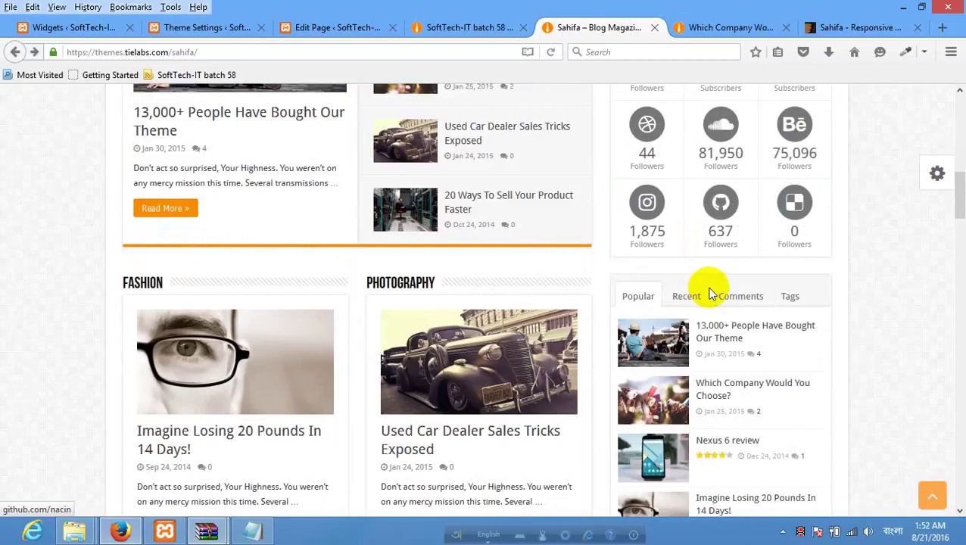
pyautogui.click(695, 292)
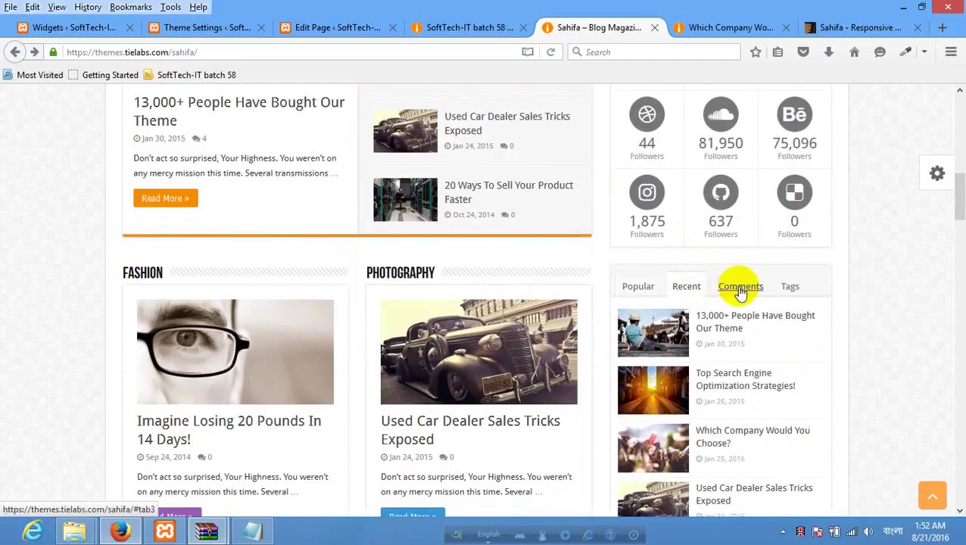
pyautogui.click(734, 288)
pyautogui.click(787, 287)
pyautogui.click(648, 289)
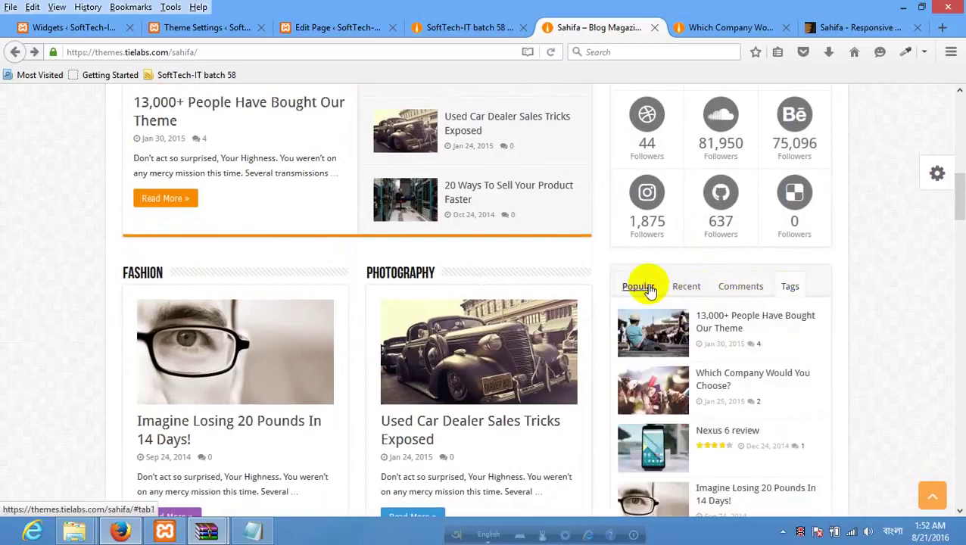
pyautogui.scroll(-4, 652, 294)
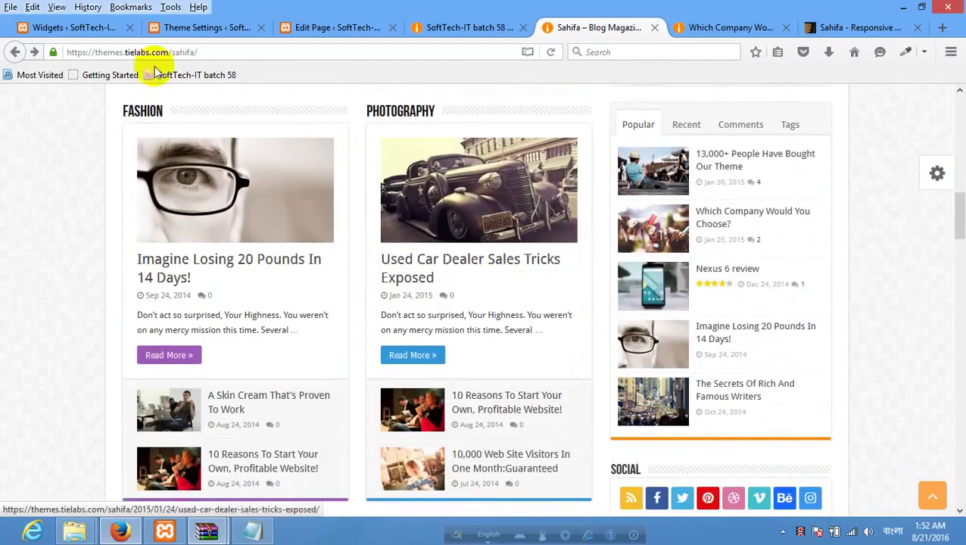
# Add the Sahifa - Tabs widget to the Primary Widget Area on the local site's Widgets page.
pyautogui.click(94, 29)
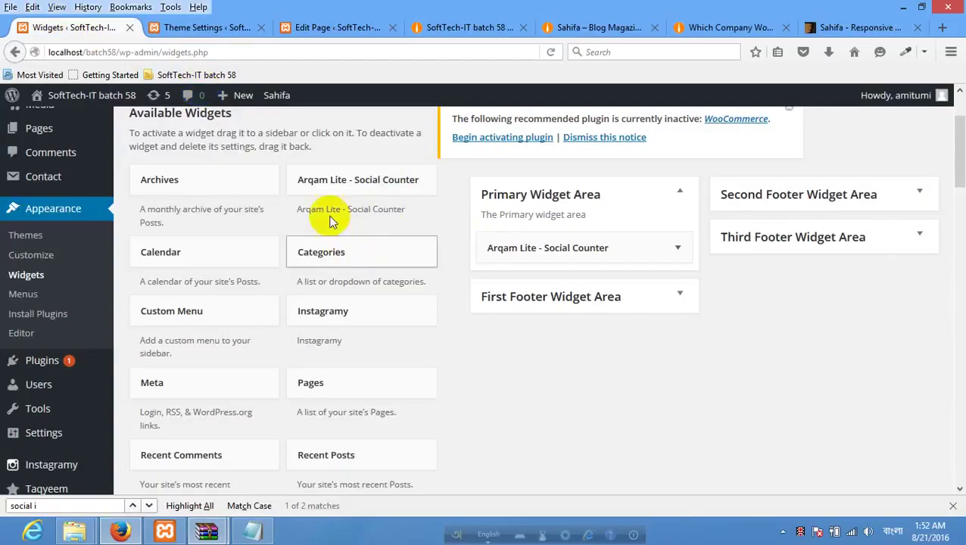
pyautogui.scroll(-2, 302, 212)
pyautogui.scroll(-4, 274, 248)
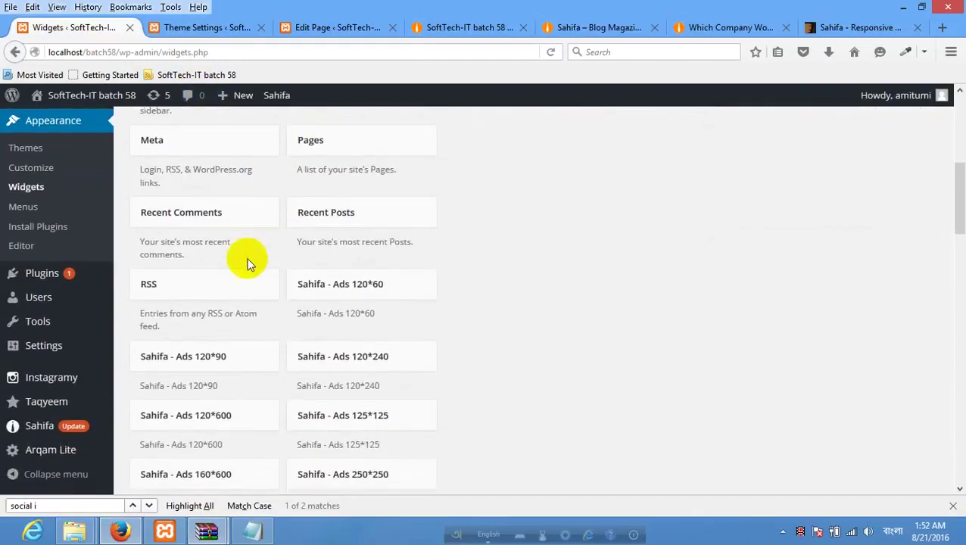
pyautogui.scroll(-7, 281, 271)
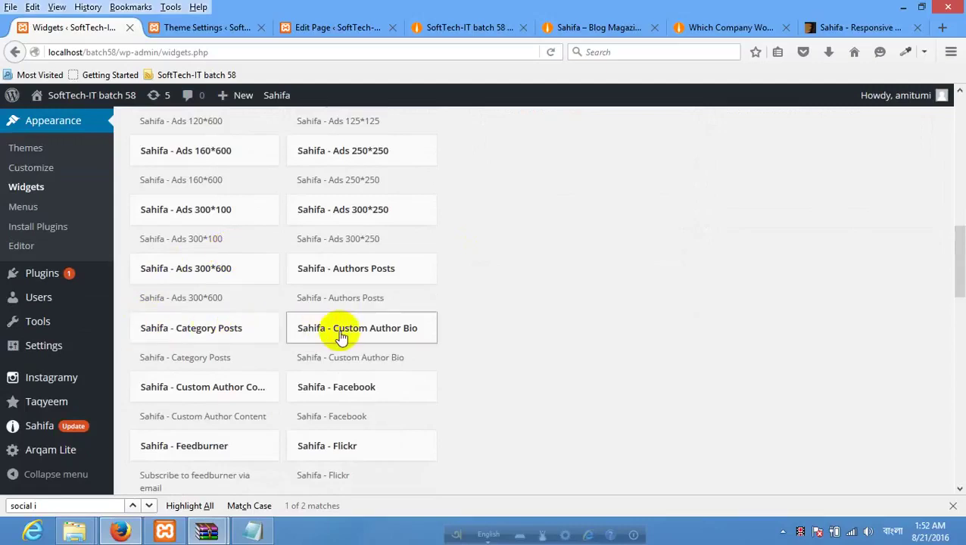
pyautogui.scroll(-3, 218, 340)
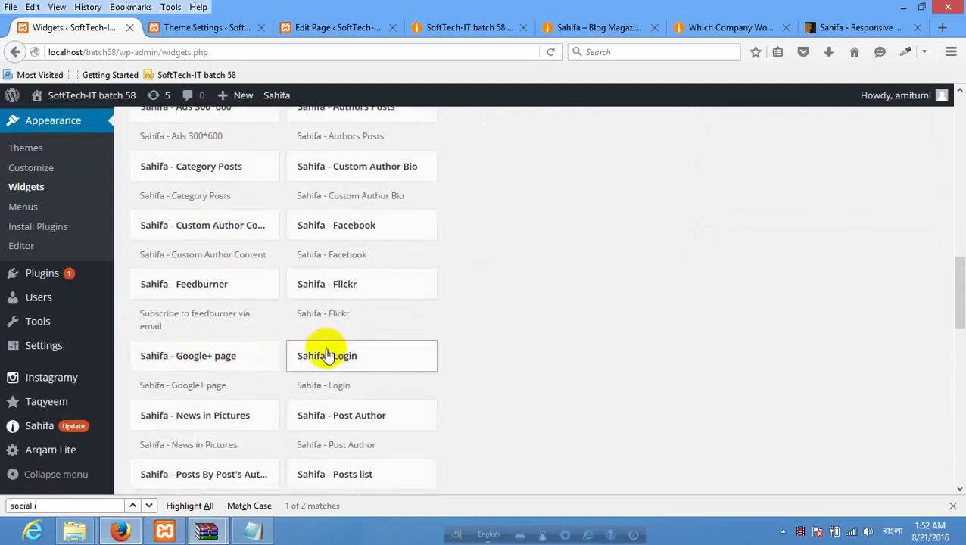
pyautogui.scroll(-4, 318, 358)
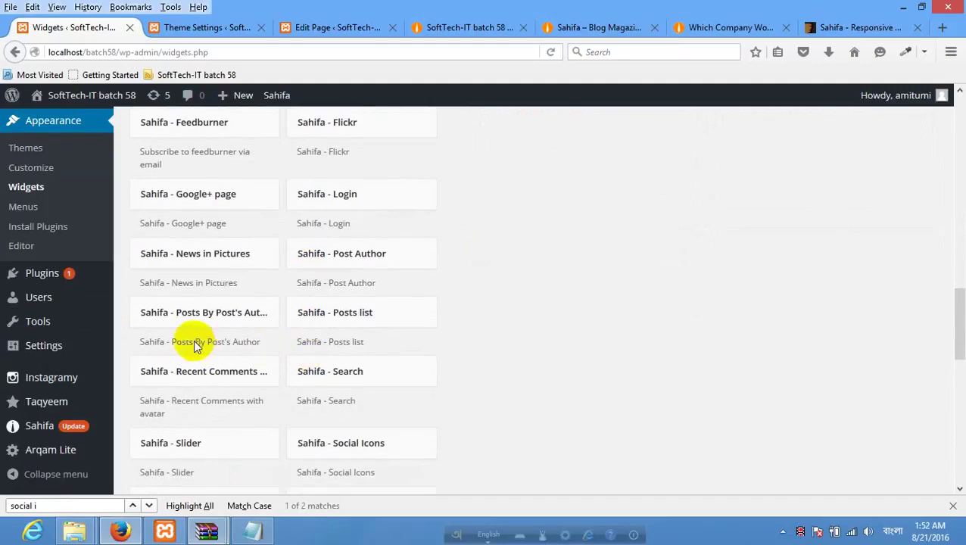
pyautogui.scroll(-2, 199, 334)
pyautogui.scroll(-2, 235, 343)
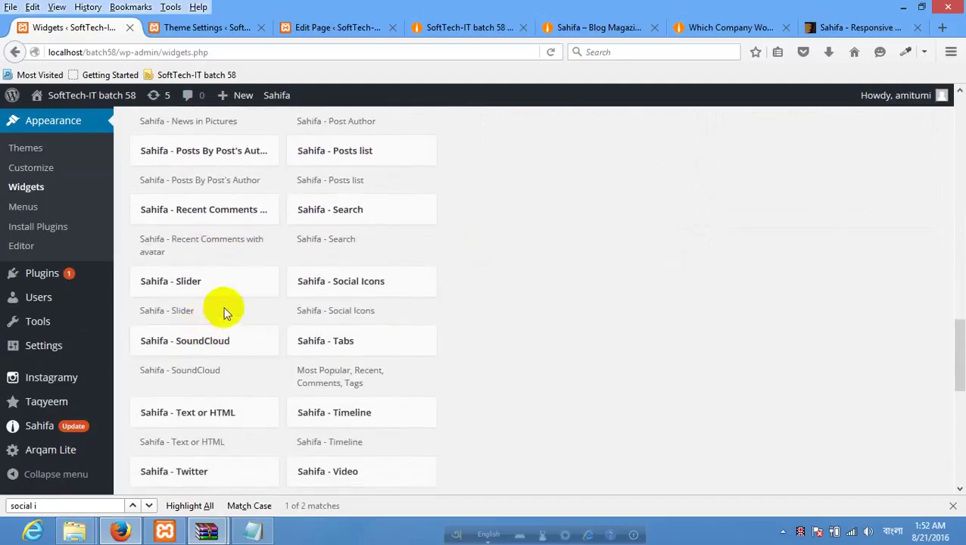
pyautogui.click(359, 340)
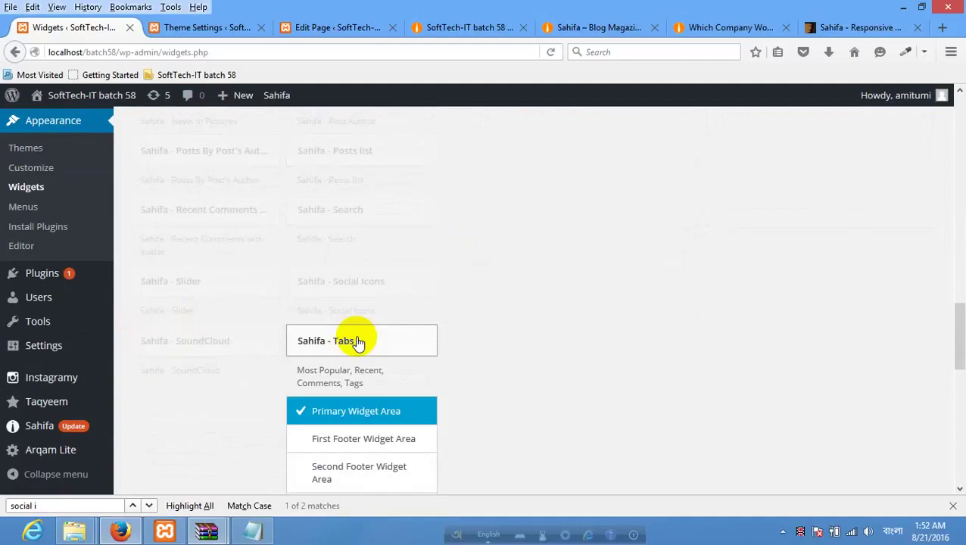
pyautogui.click(390, 375)
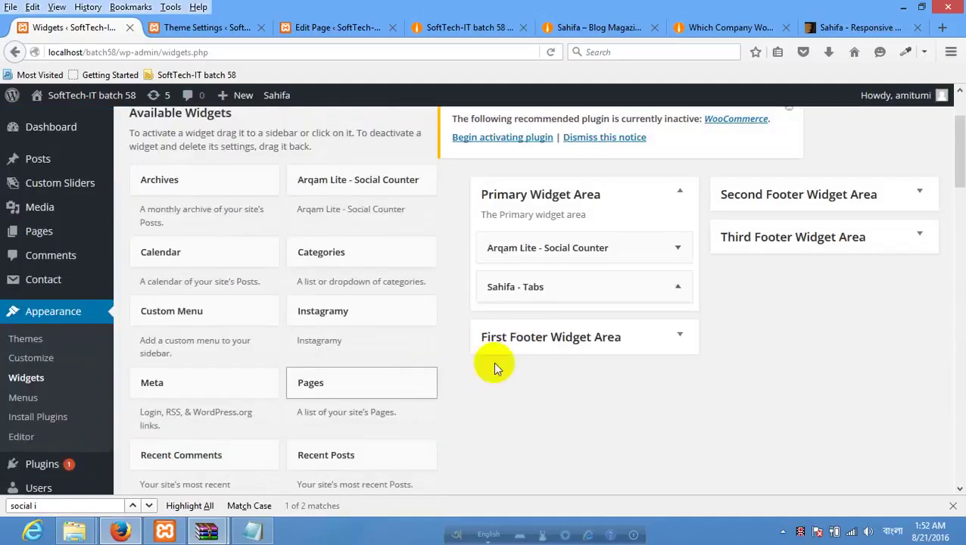
# Save the Sahifa - Tabs widget with 5 items to show and Most Commented as the popular order.
pyautogui.scroll(-2, 625, 367)
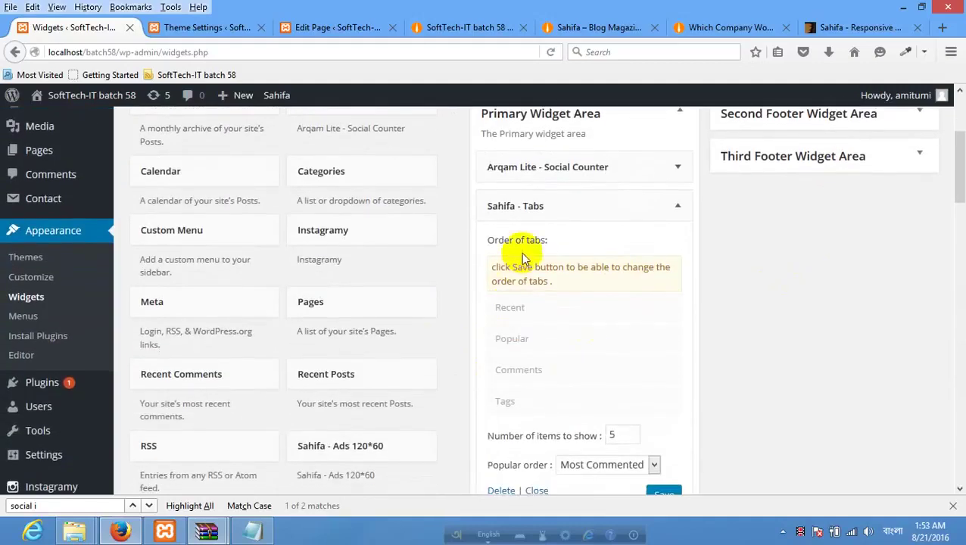
pyautogui.moveTo(490, 272); pyautogui.dragTo(588, 269)
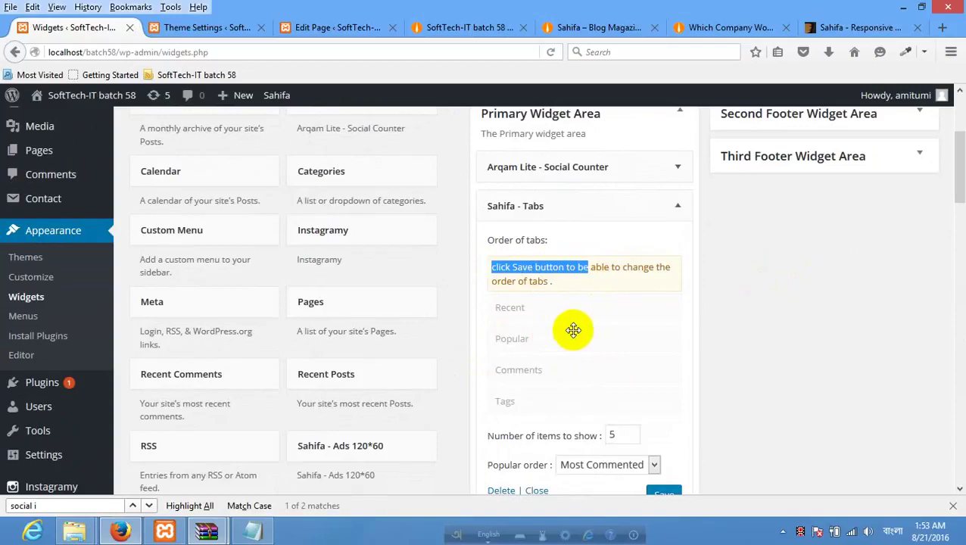
pyautogui.click(580, 292)
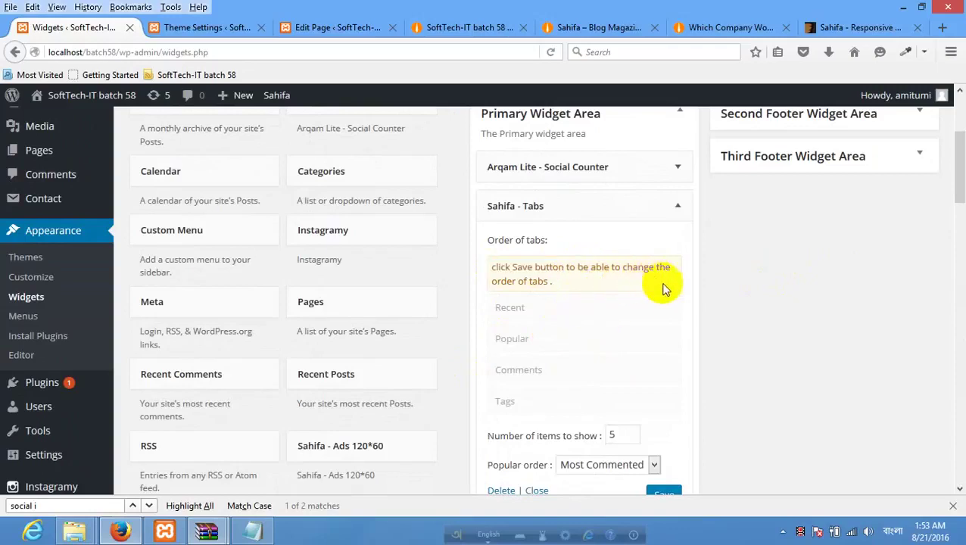
pyautogui.scroll(-4, 650, 349)
pyautogui.click(616, 305)
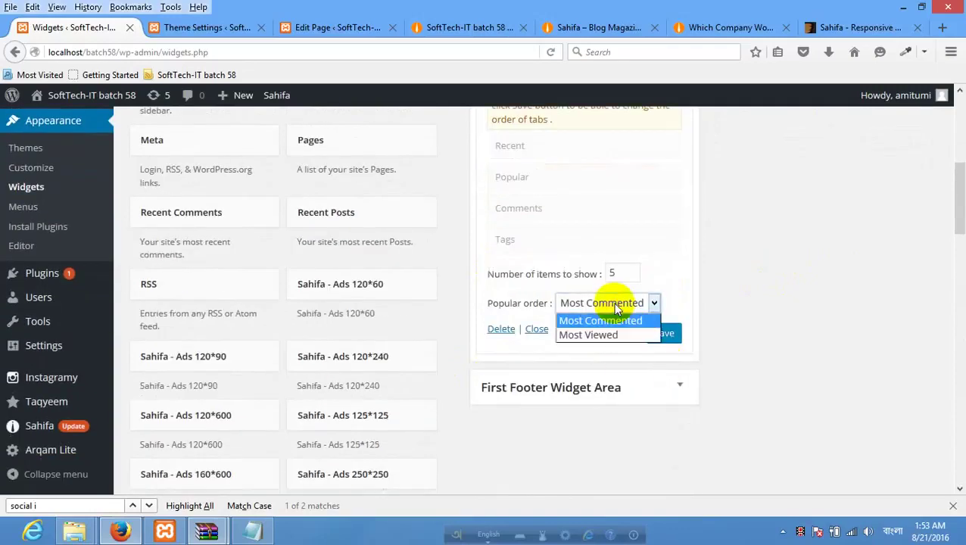
pyautogui.click(638, 274)
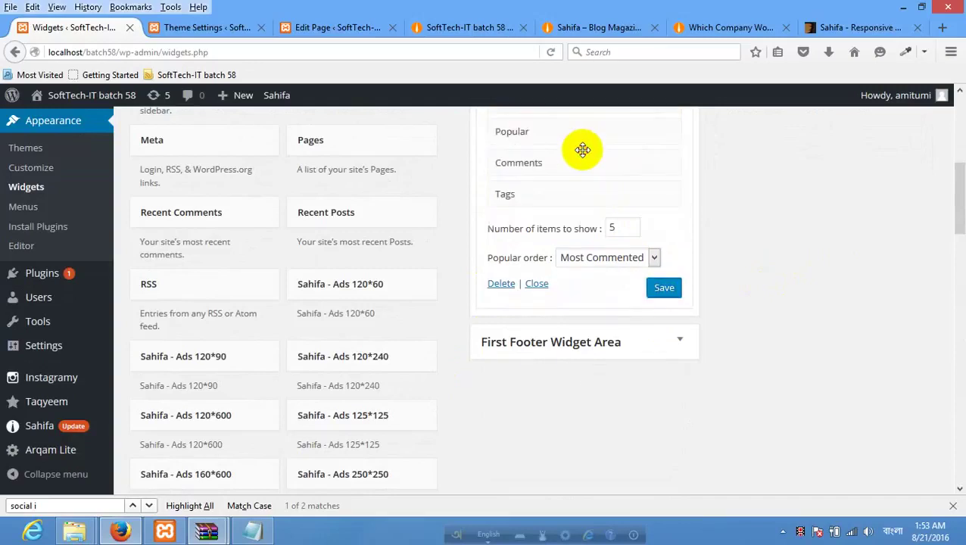
# Reload the local home page and check the Popular, Comments and Tags tabs of its sidebar tabs widget.
pyautogui.scroll(4, 579, 224)
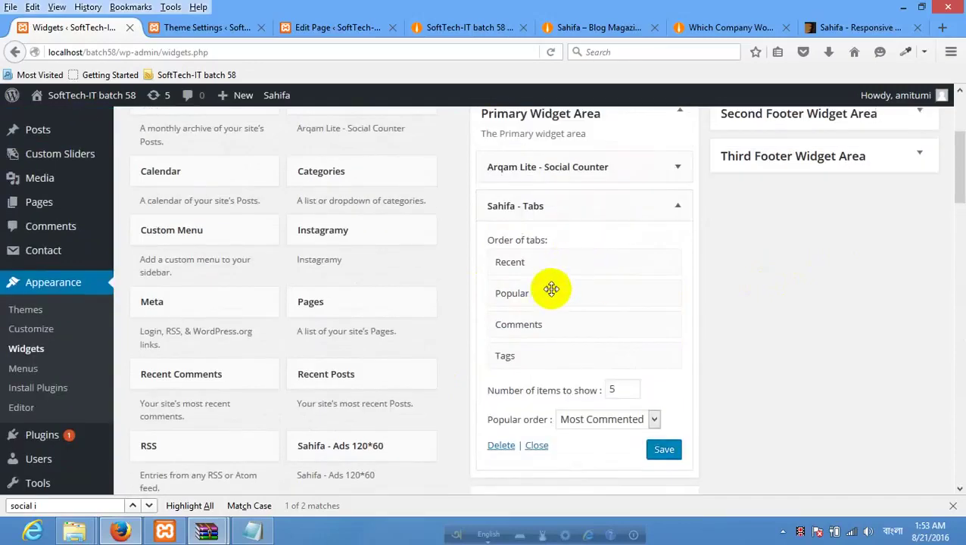
pyautogui.click(222, 26)
pyautogui.click(372, 52)
pyautogui.click(348, 28)
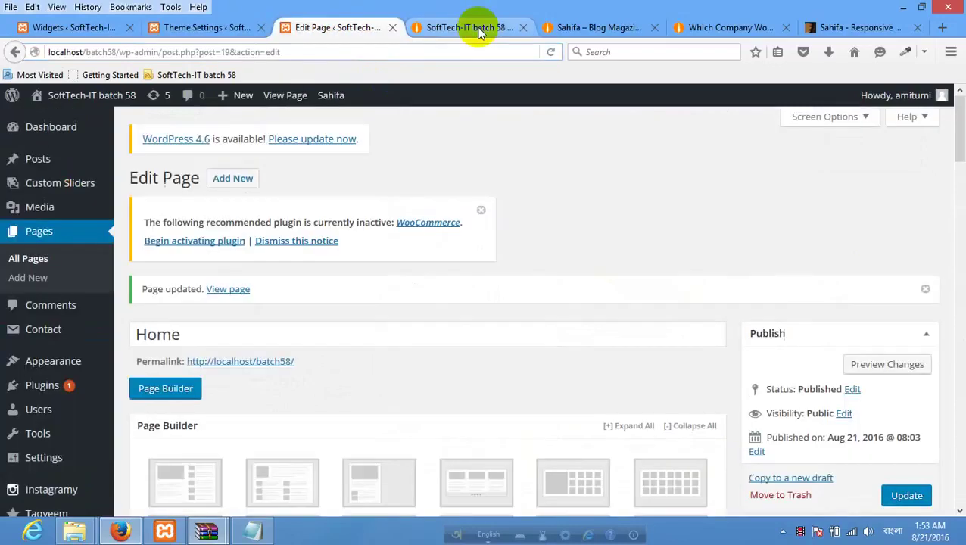
pyautogui.click(478, 28)
pyautogui.rightClick(2, 200)
pyautogui.click(84, 218)
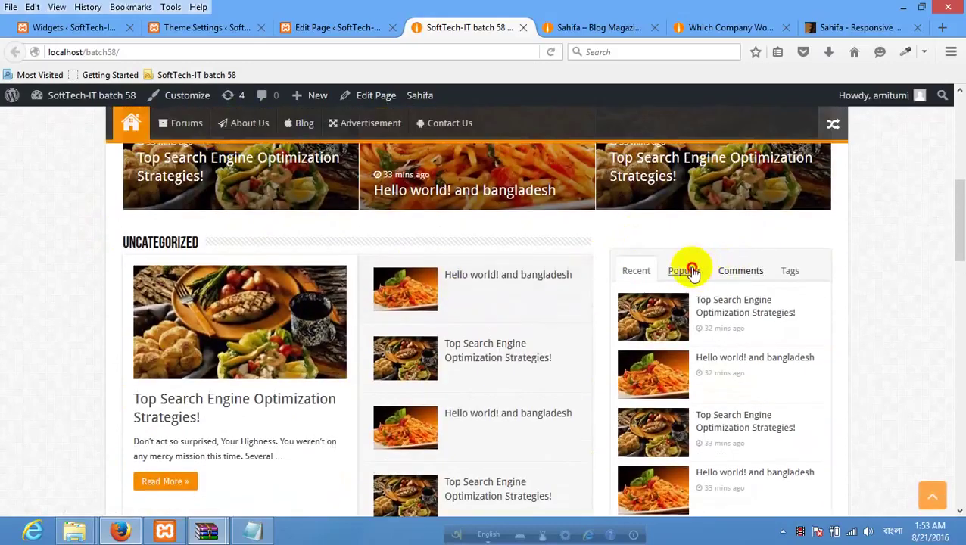
pyautogui.click(686, 270)
pyautogui.click(735, 271)
pyautogui.click(791, 274)
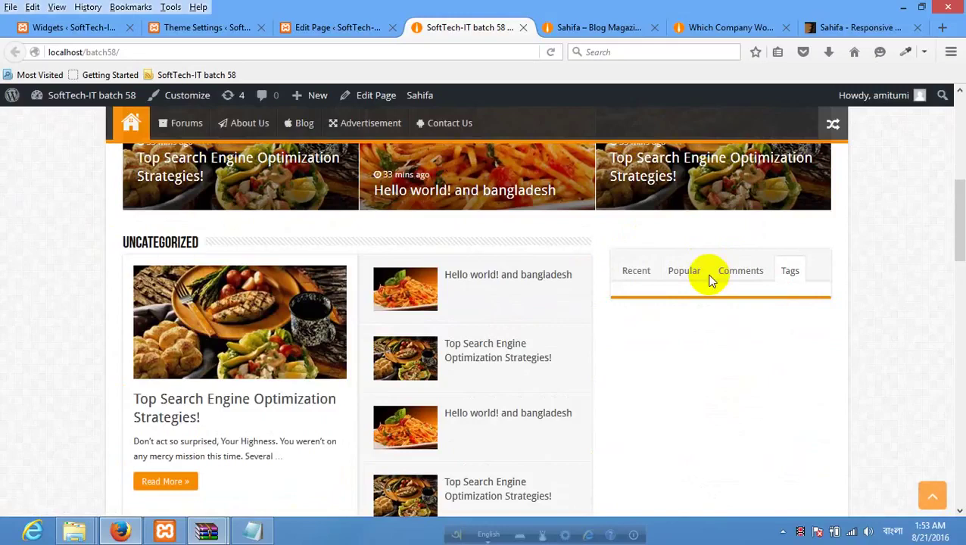
# Examine the Login block with its username, password and Remember Me fields in the Sahifa demo's sidebar.
pyautogui.click(82, 27)
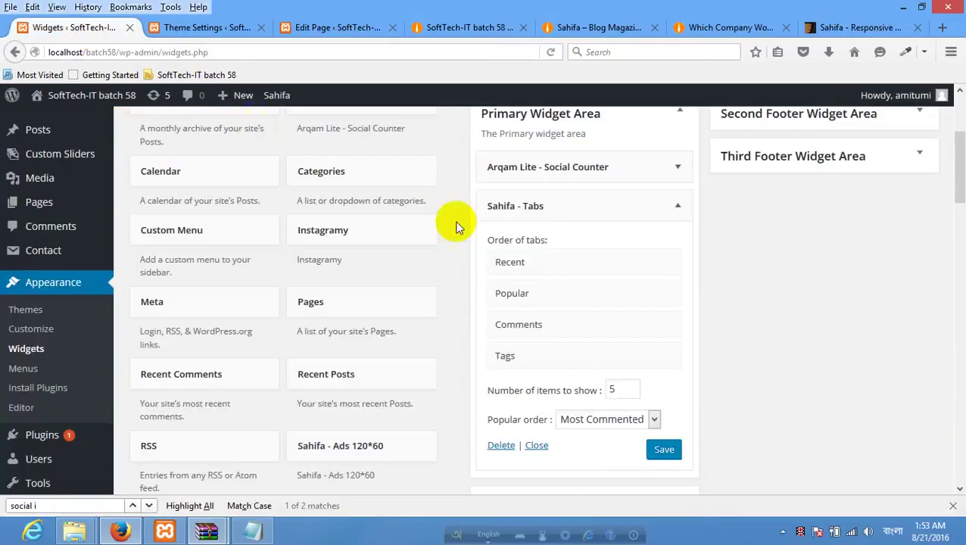
pyautogui.click(609, 30)
pyautogui.scroll(-3, 711, 254)
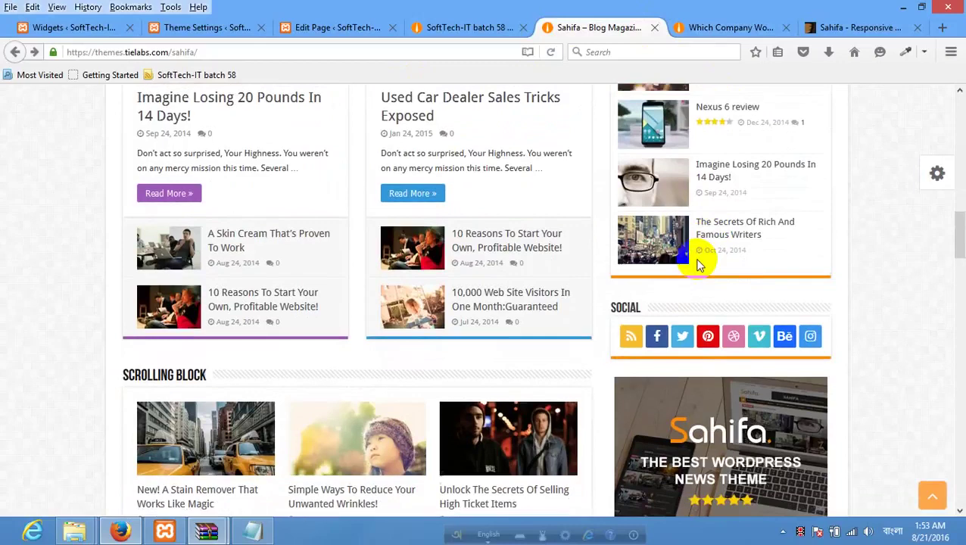
pyautogui.scroll(-8, 639, 313)
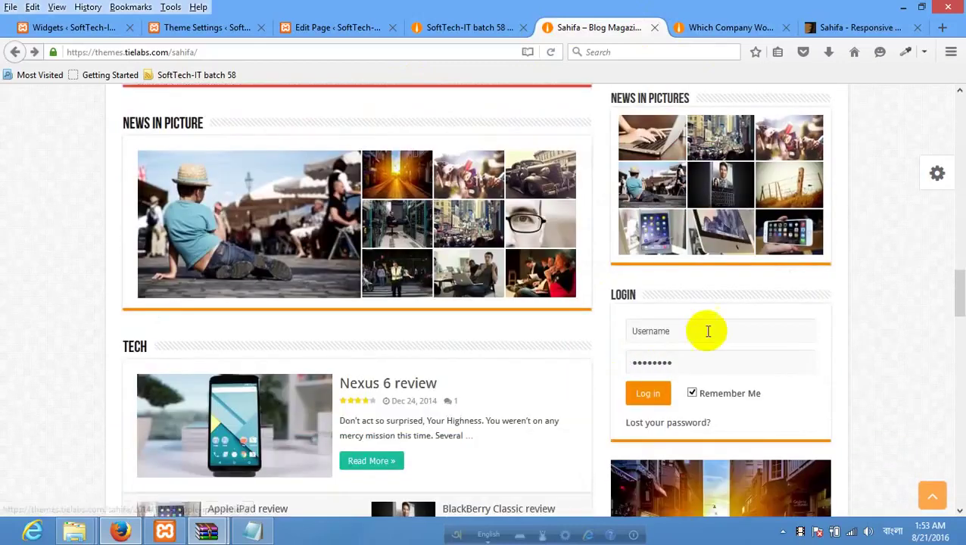
pyautogui.click(687, 333)
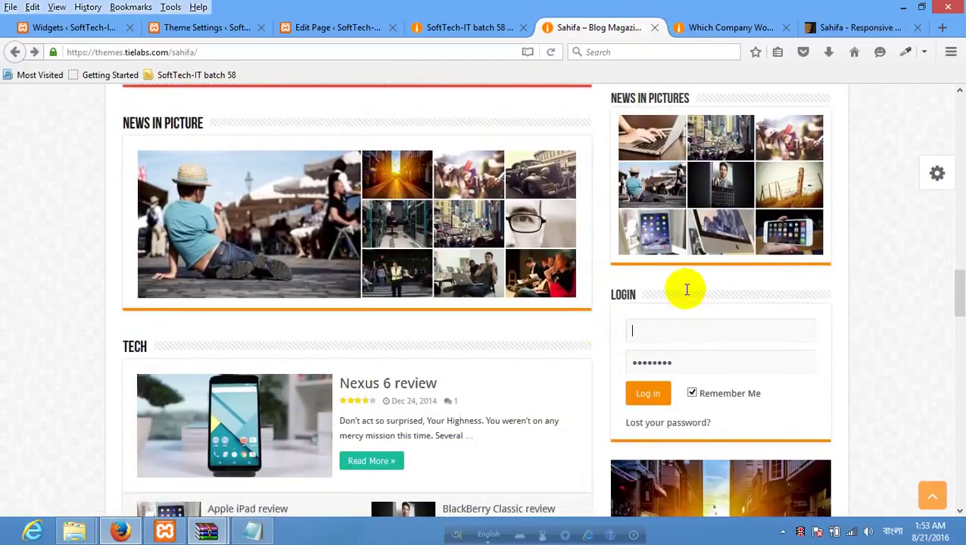
pyautogui.click(684, 371)
pyautogui.click(675, 325)
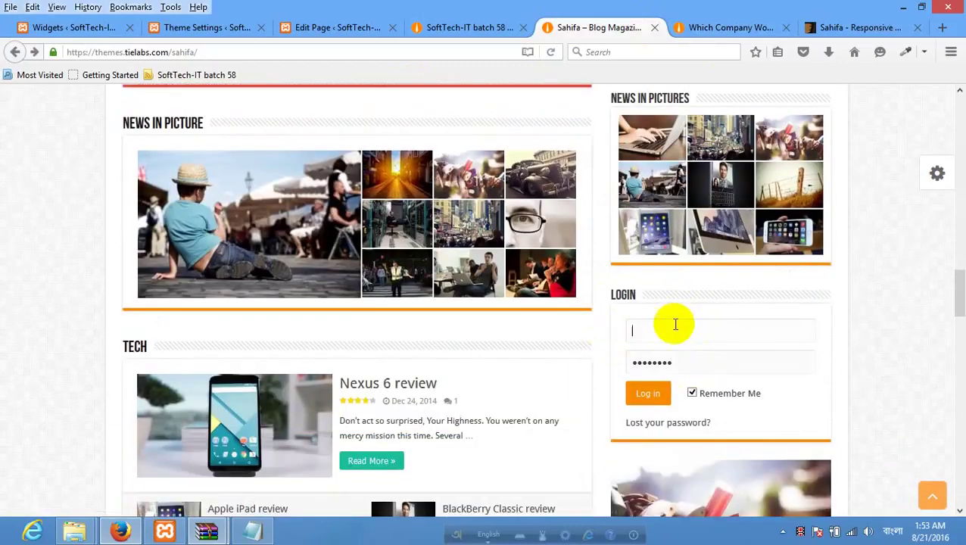
pyautogui.click(703, 399)
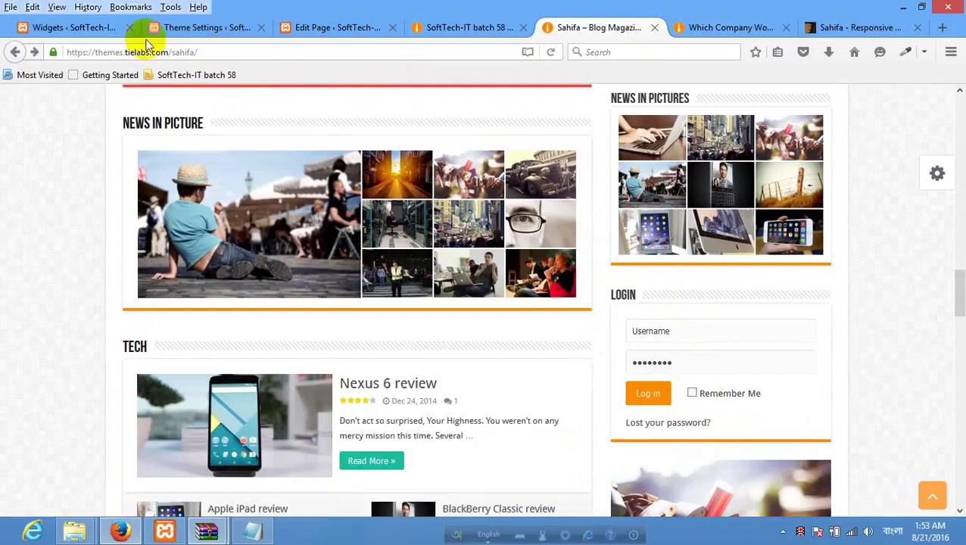
# Add the Sahifa - Login widget to the Primary Widget Area on the local site's Widgets page.
pyautogui.click(81, 30)
pyautogui.scroll(-5, 448, 320)
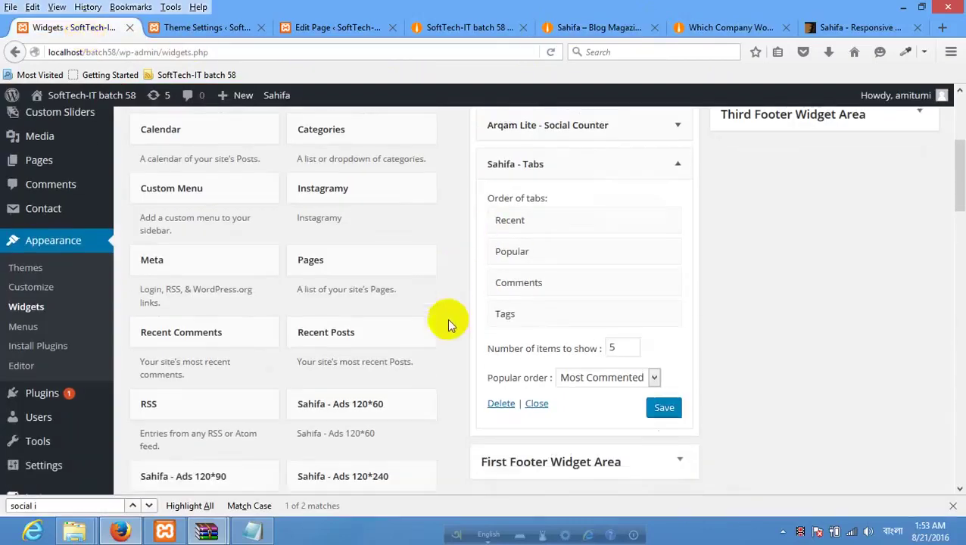
pyautogui.scroll(-15, 235, 268)
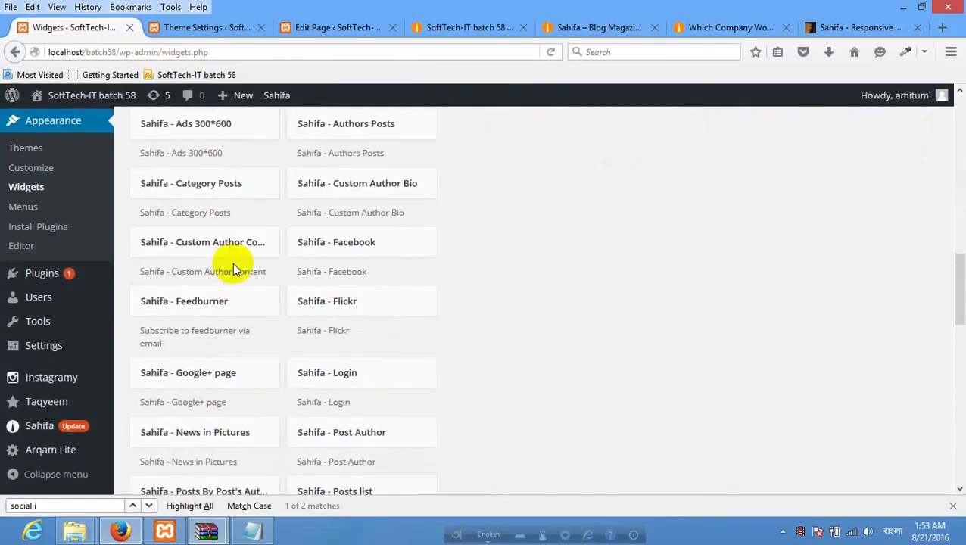
pyautogui.click(362, 280)
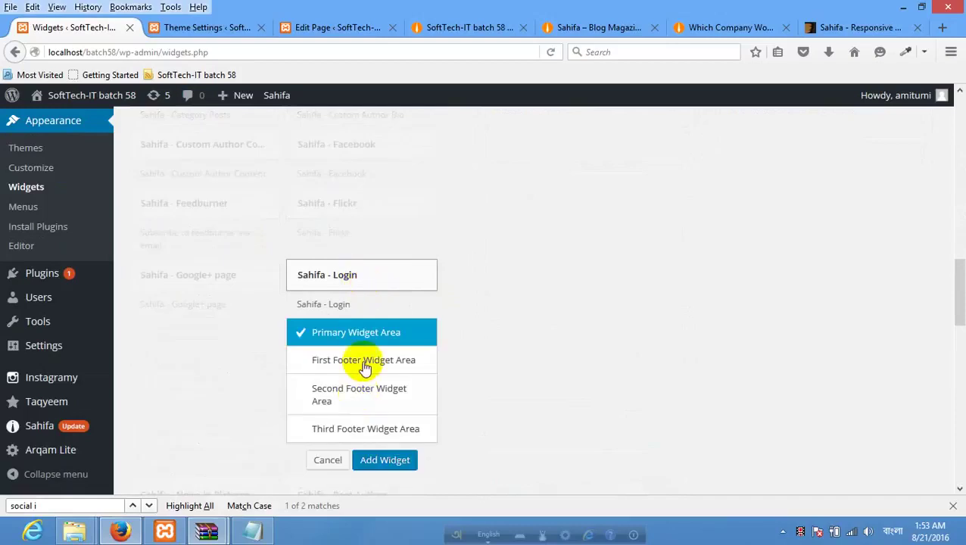
pyautogui.click(385, 460)
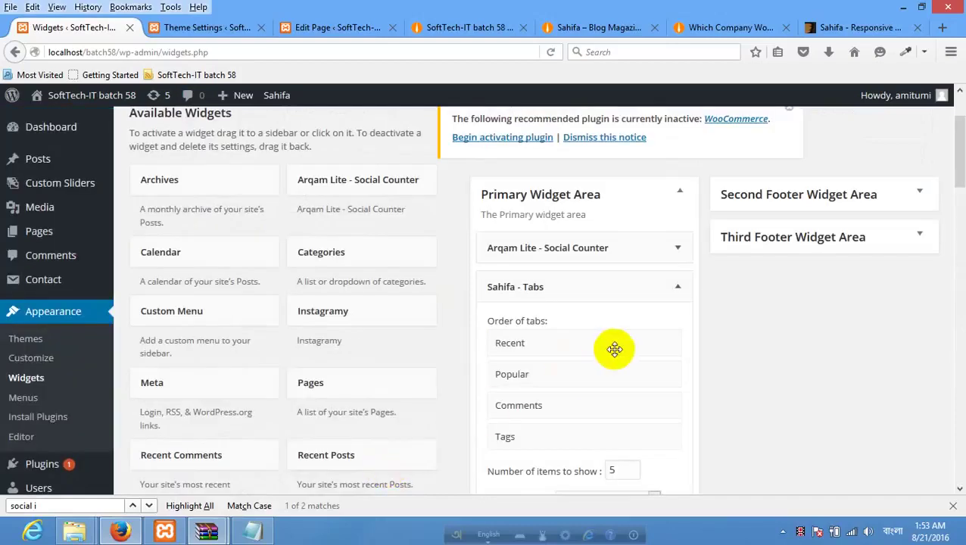
# Collapse the Sahifa - Tabs widget and save the Sahifa - Login widget with the title Login.
pyautogui.scroll(-10, 615, 352)
pyautogui.scroll(10, 615, 353)
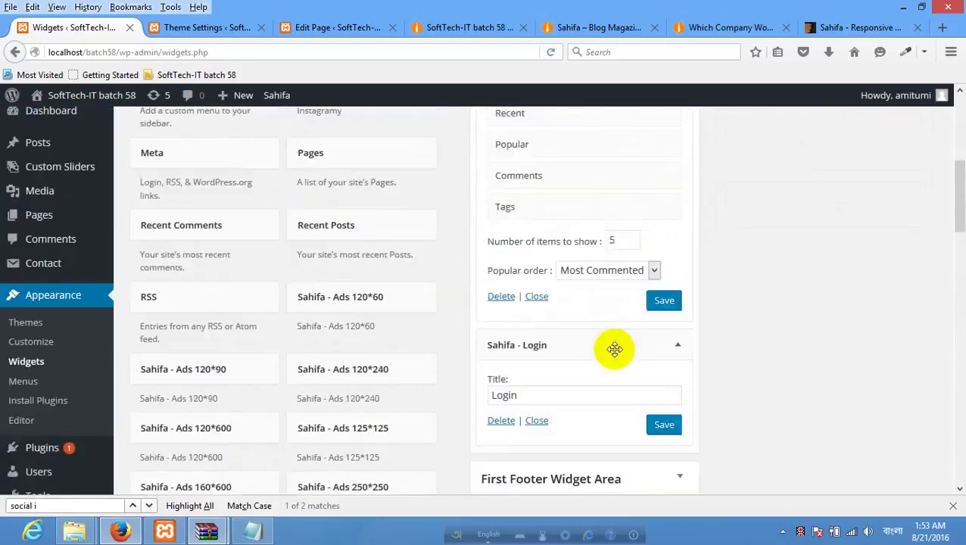
pyautogui.click(678, 287)
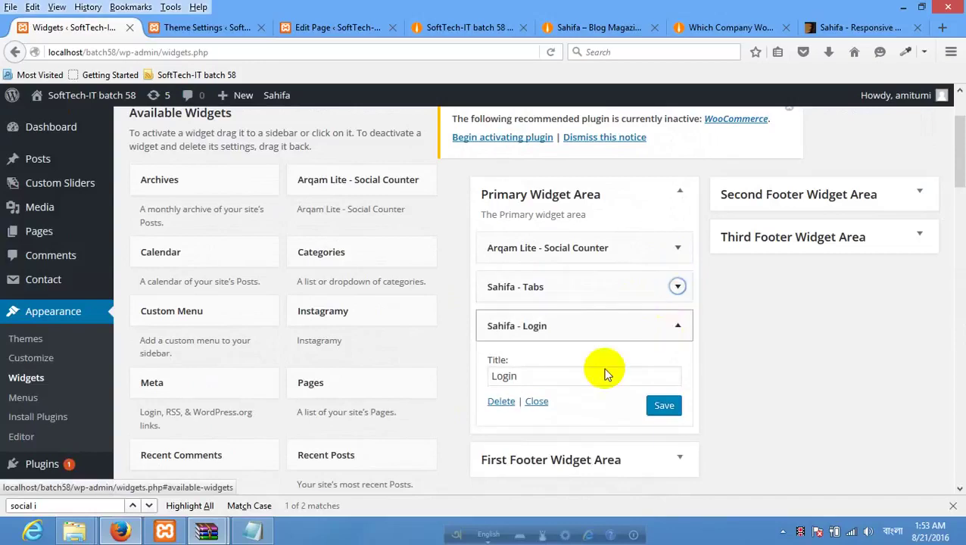
pyautogui.click(577, 378)
pyautogui.click(663, 407)
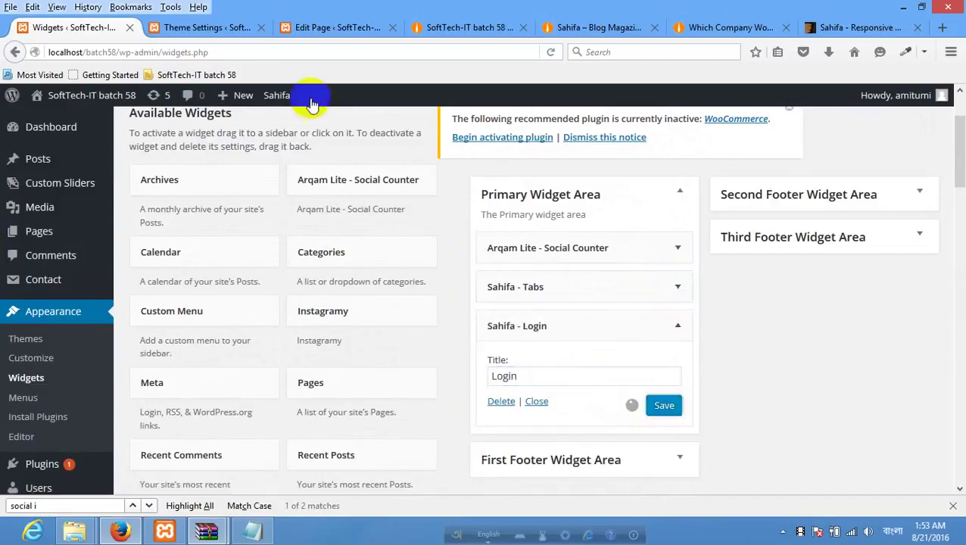
# Reload the local home page and check the Login block below the tabs widget in the sidebar.
pyautogui.click(212, 27)
pyautogui.click(458, 29)
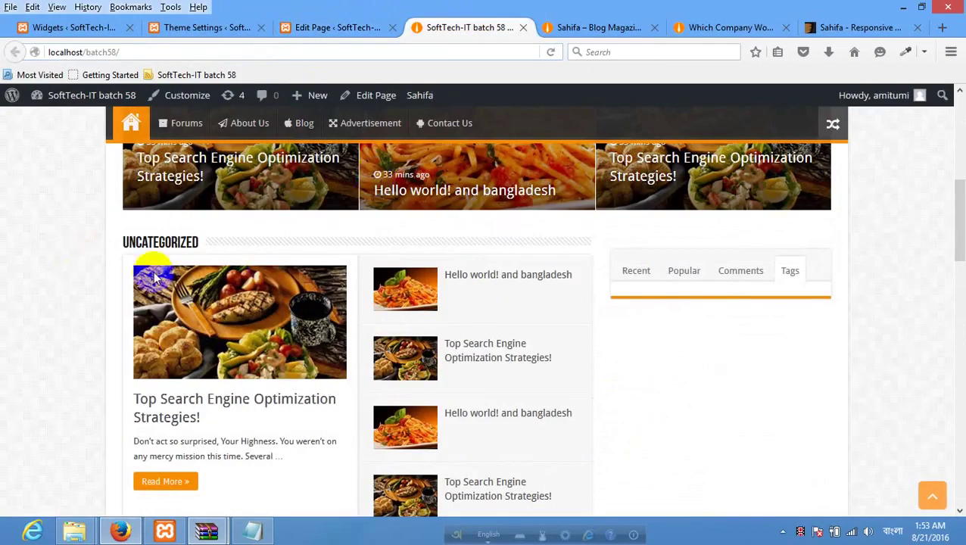
pyautogui.rightClick(76, 252)
pyautogui.click(157, 267)
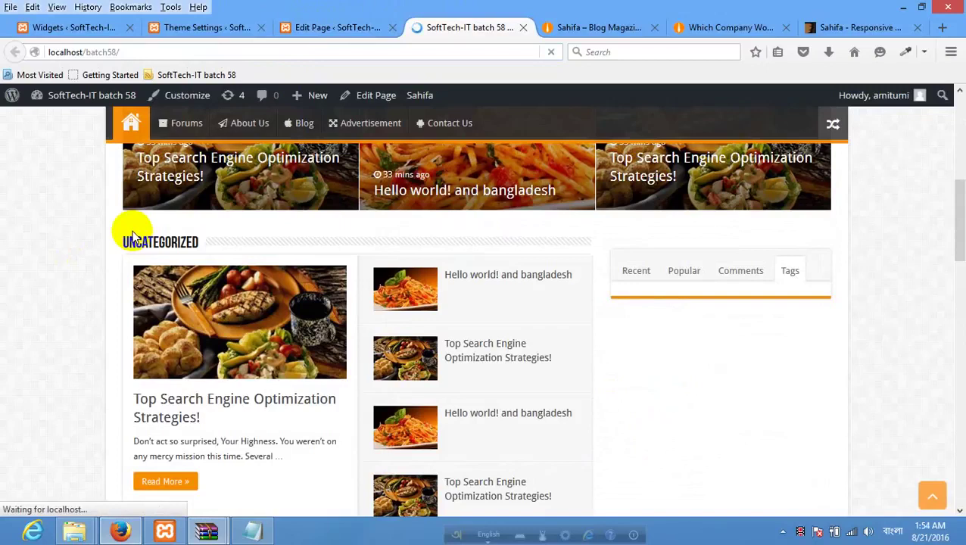
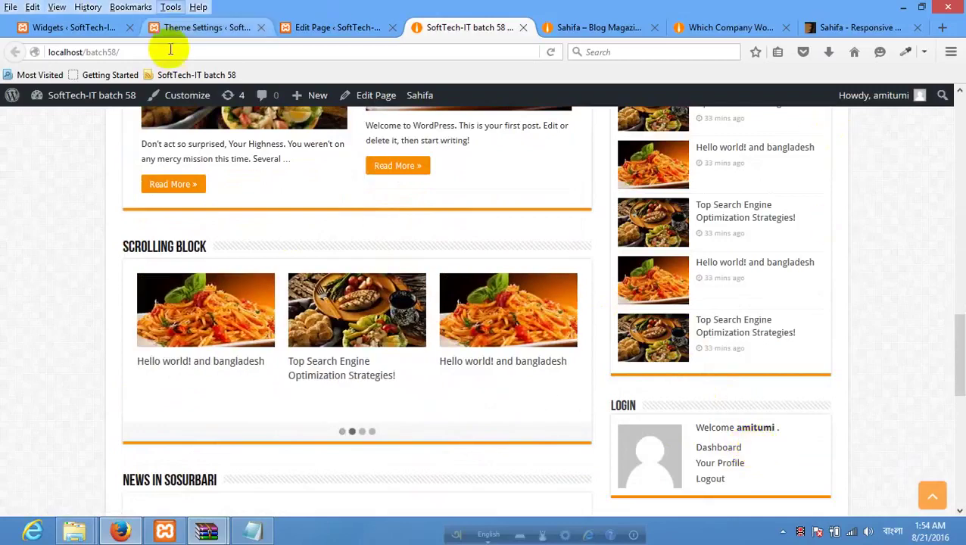
pyautogui.click(130, 50)
pyautogui.rightClick(117, 53)
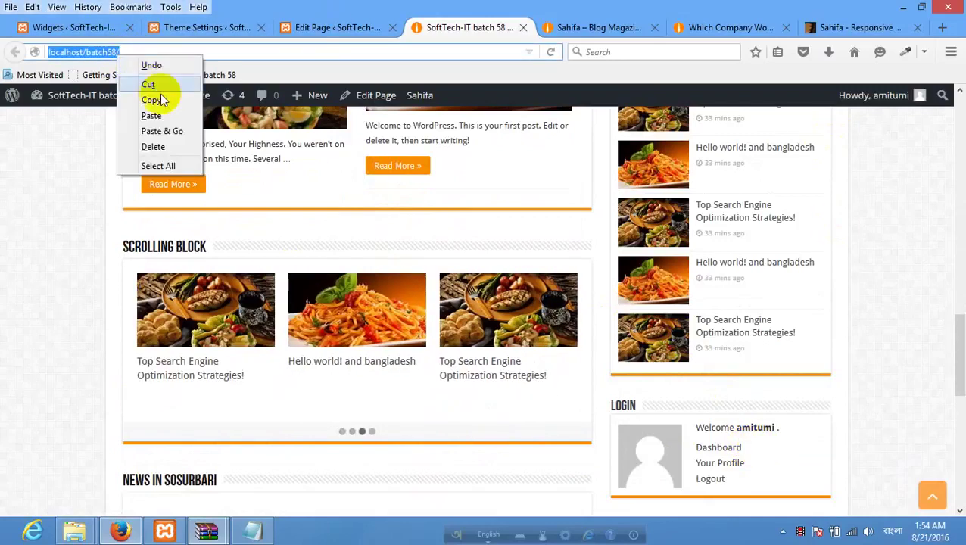
pyautogui.scroll(-2, 732, 380)
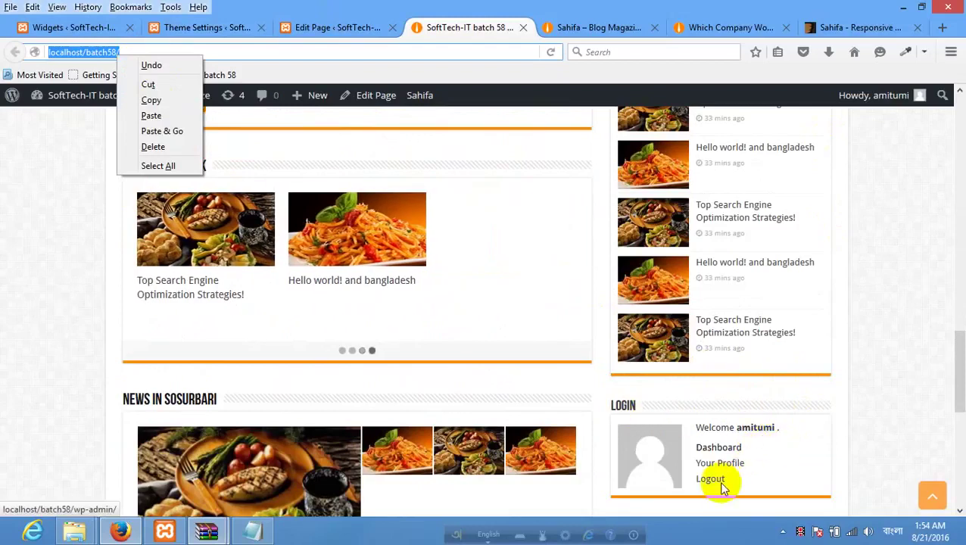
pyautogui.press('Escape')
pyautogui.click(76, 27)
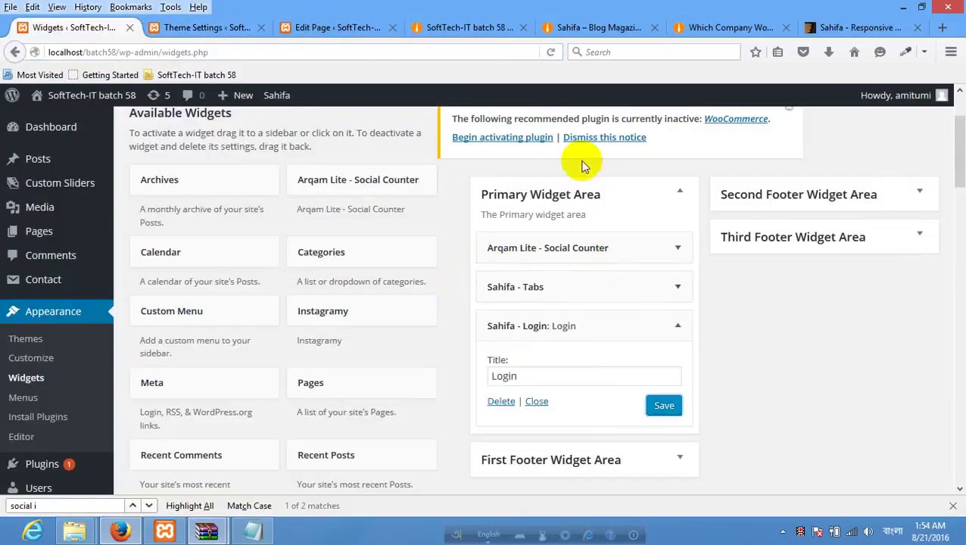
pyautogui.click(223, 28)
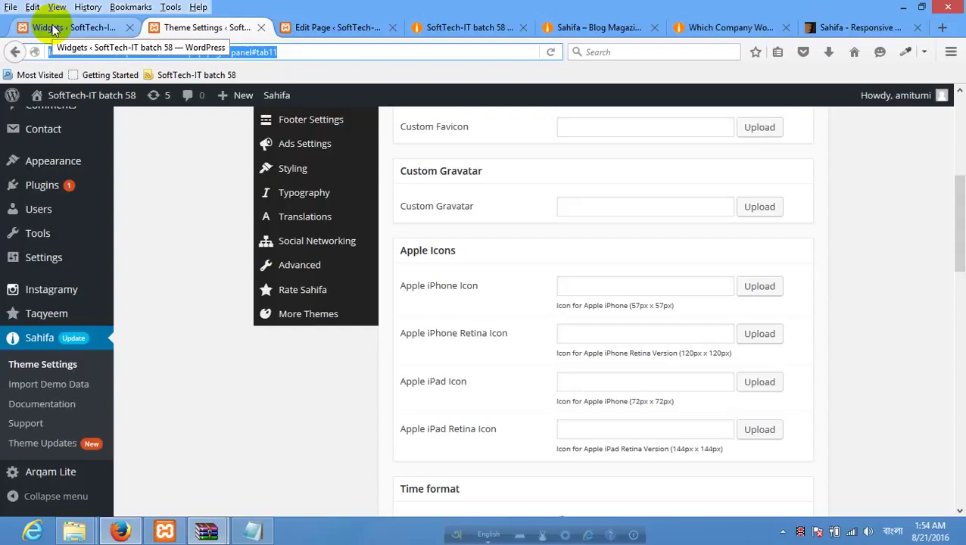
# Add the Sahifa - Feedburner widget to the Primary Widget Area on the Widgets page.
pyautogui.click(53, 29)
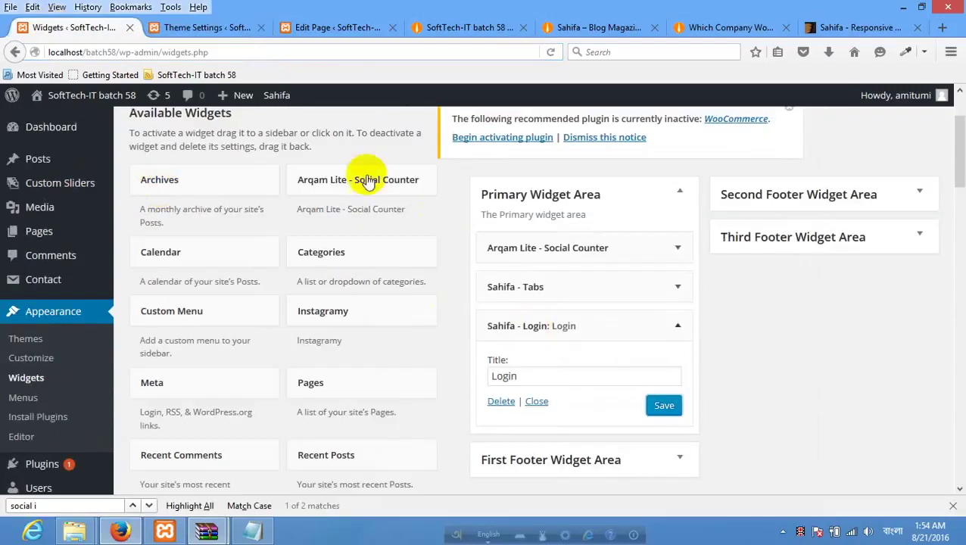
pyautogui.scroll(-10, 359, 319)
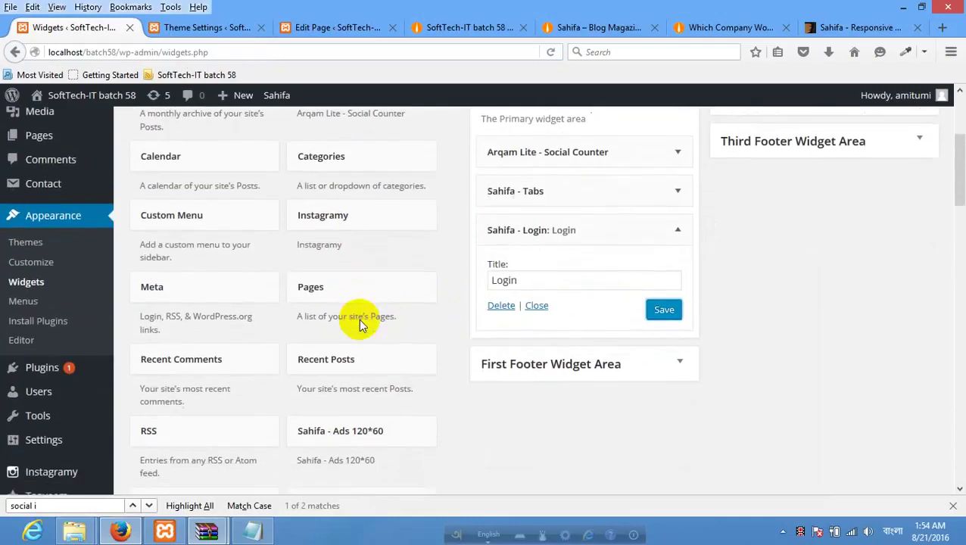
pyautogui.scroll(-4, 358, 324)
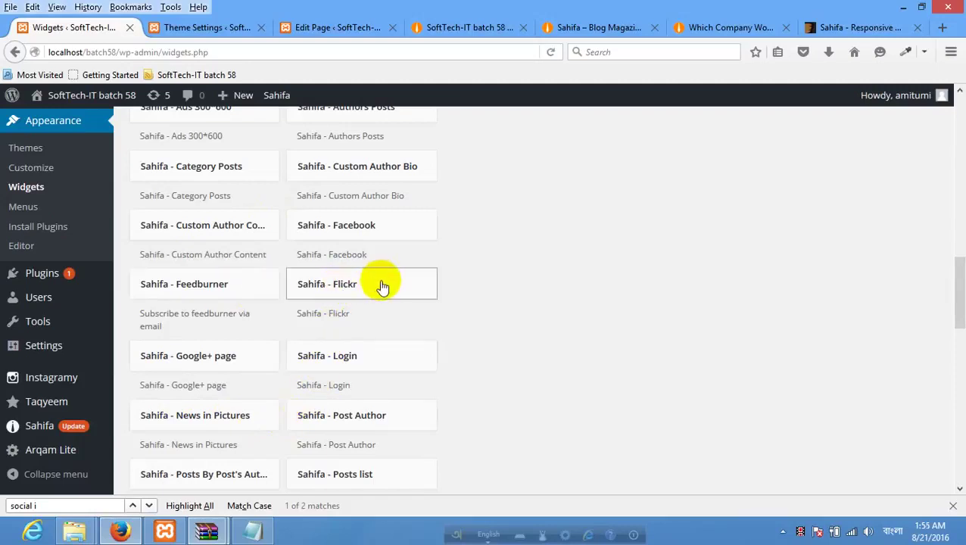
pyautogui.click(241, 286)
pyautogui.scroll(-2, 241, 284)
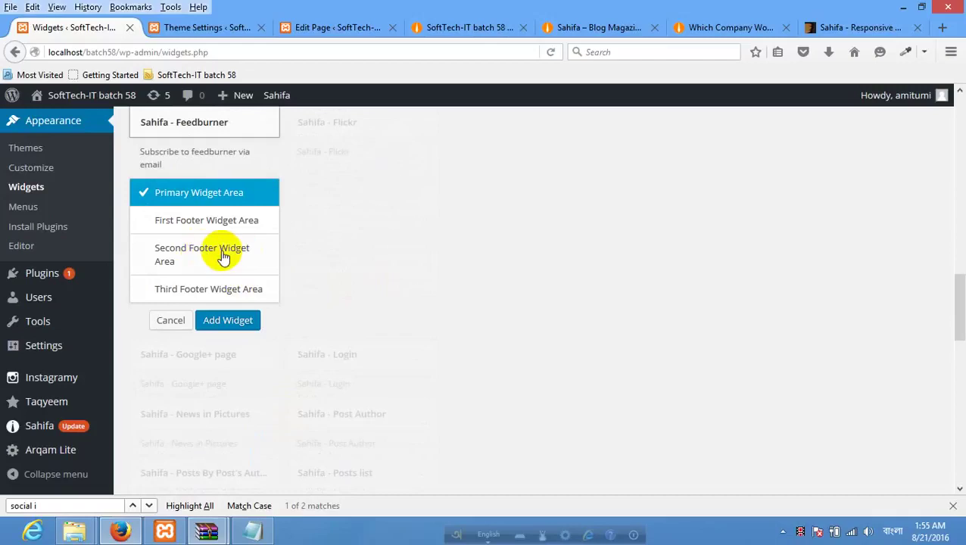
pyautogui.click(231, 321)
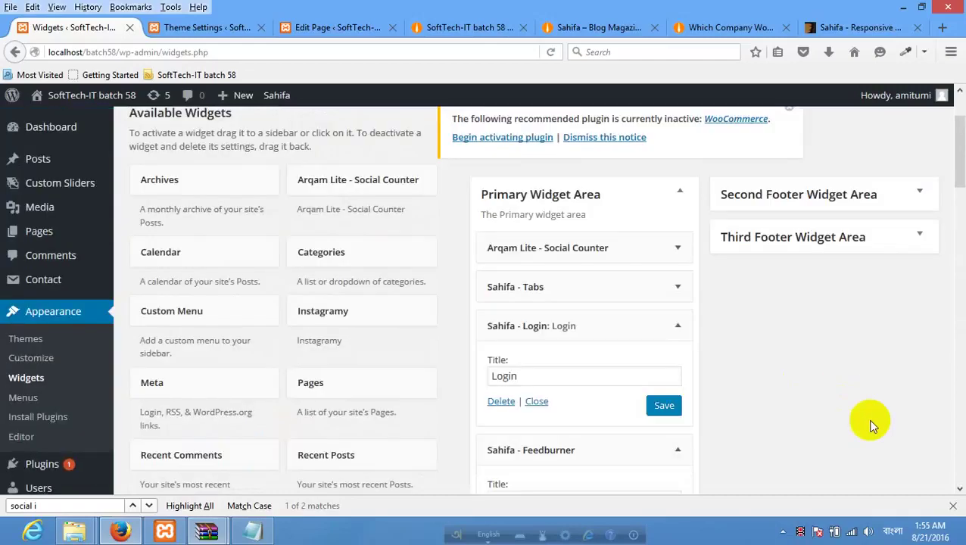
# Review the Sahifa - Feedburner widget's newsletter text and delete the widget from the Primary Widget Area.
pyautogui.scroll(-3, 801, 381)
pyautogui.scroll(-1, 707, 377)
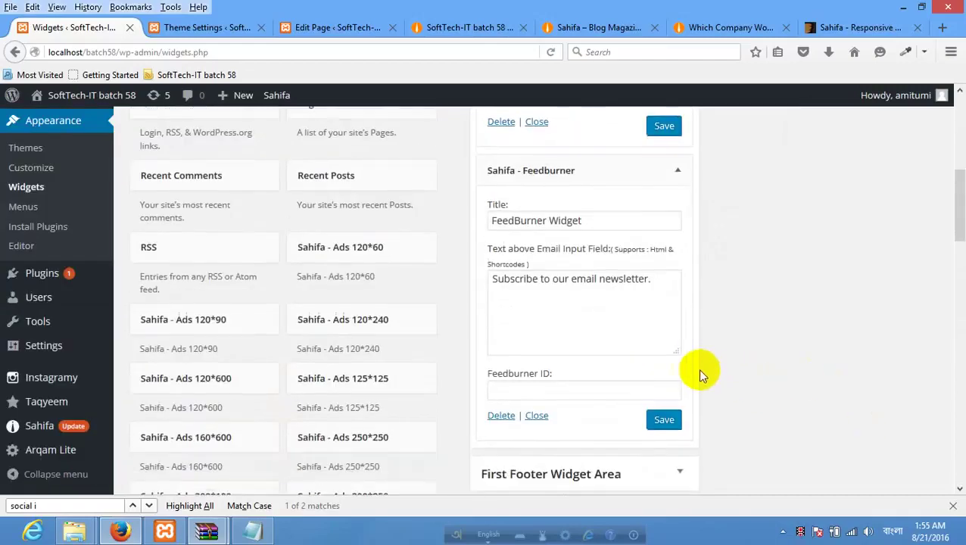
pyautogui.scroll(-1, 700, 373)
pyautogui.click(636, 236)
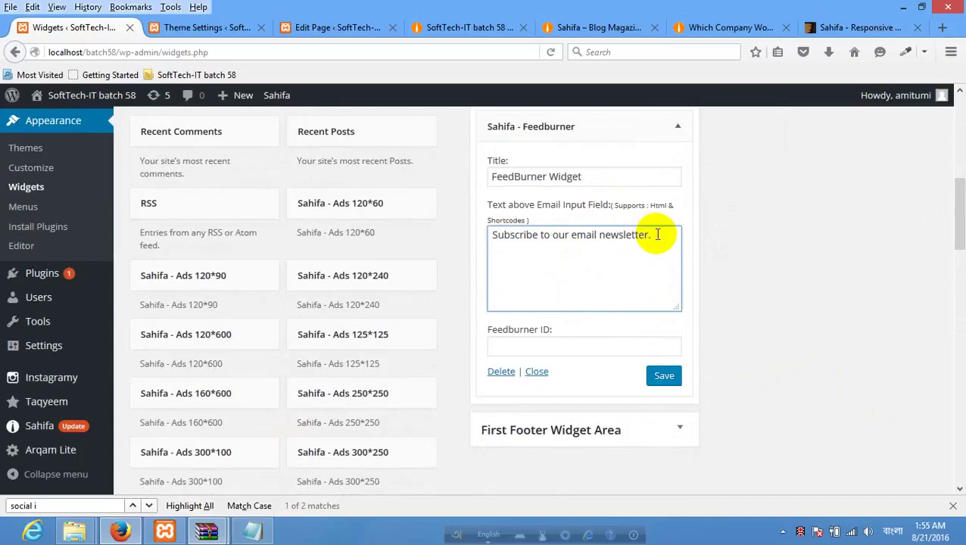
pyautogui.moveTo(656, 234); pyautogui.dragTo(490, 234)
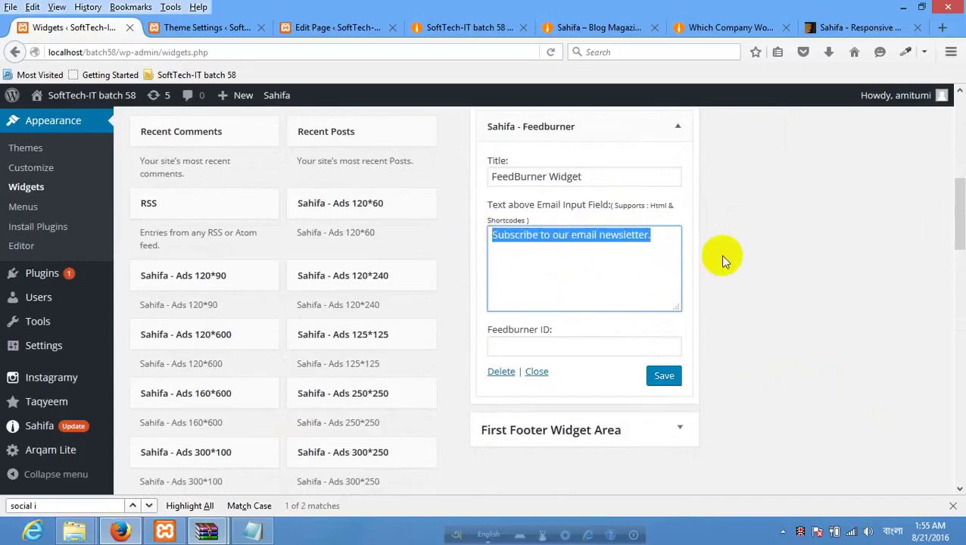
pyautogui.click(500, 372)
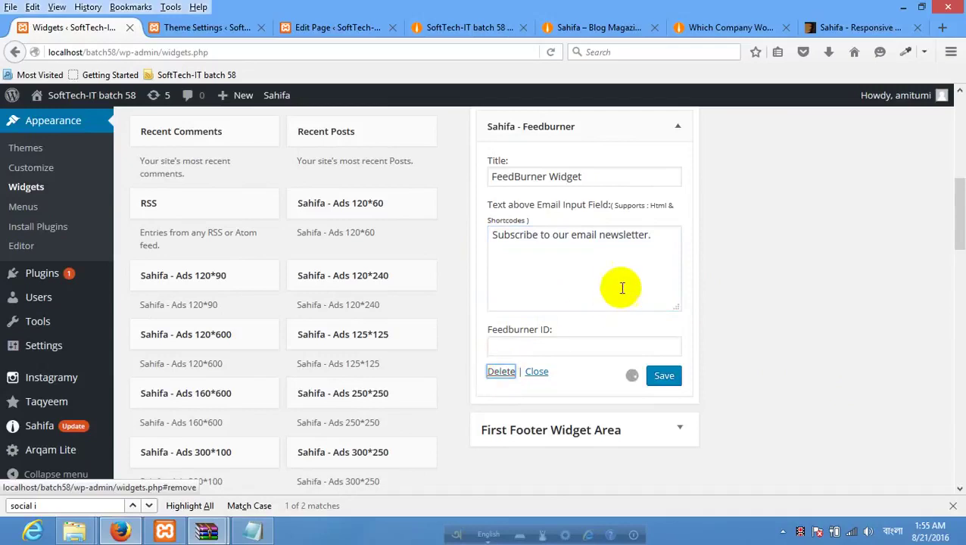
# Return to the local site's home page to check its sidebar.
pyautogui.hotkey('ctrl', 'Tab')
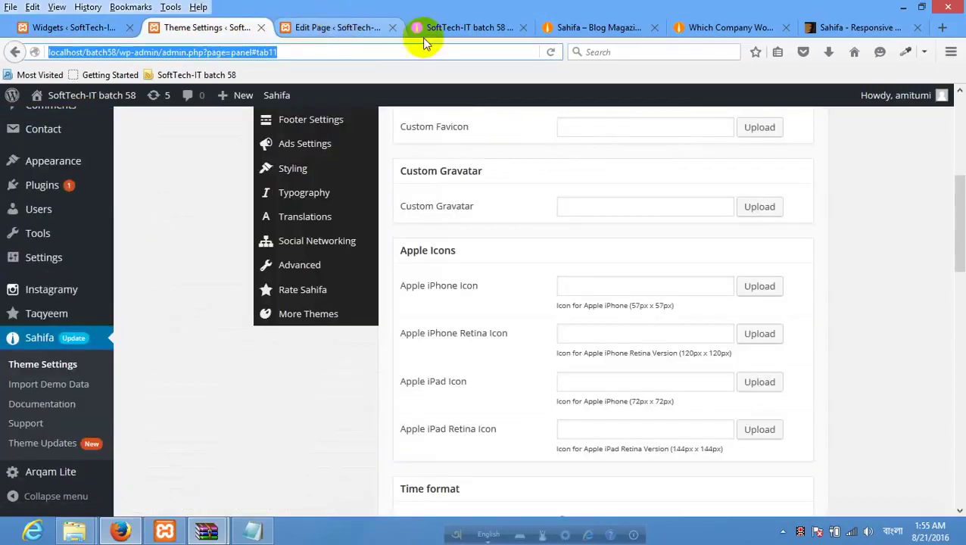
pyautogui.hotkey('ctrl', 'Tab')
pyautogui.hotkey('ctrl', 'Tab')
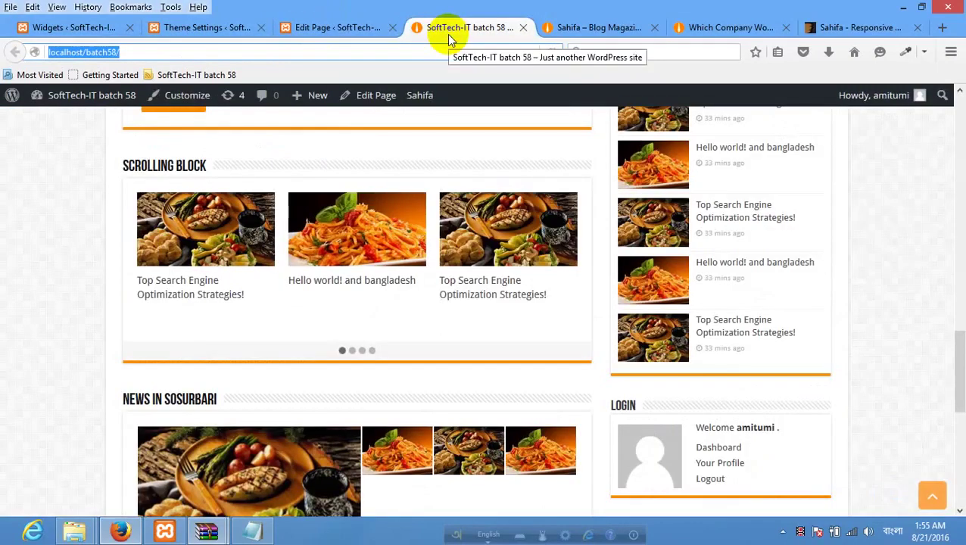